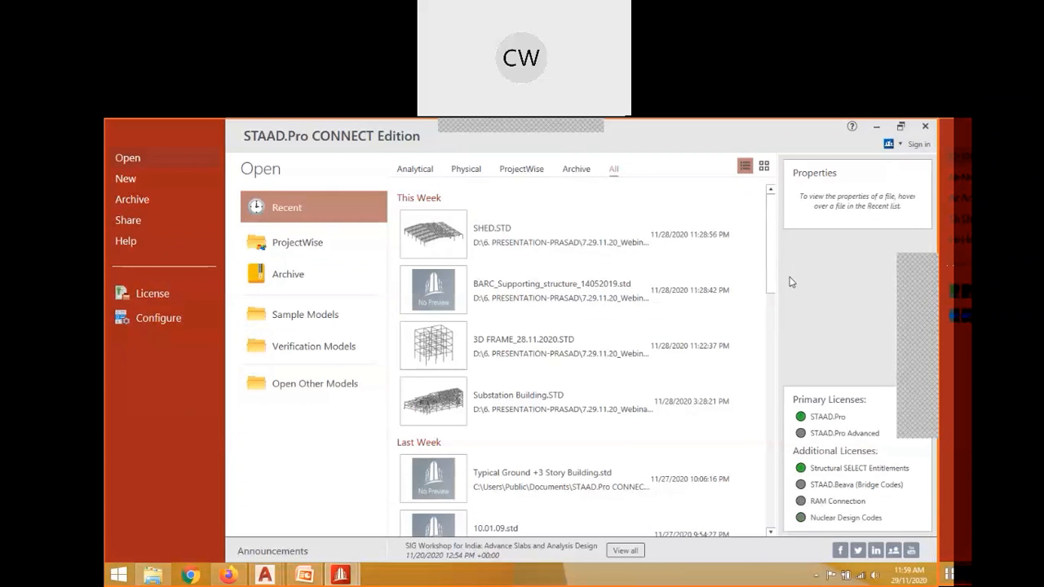
drag(771, 280, 776, 223)
drag(775, 243, 775, 271)
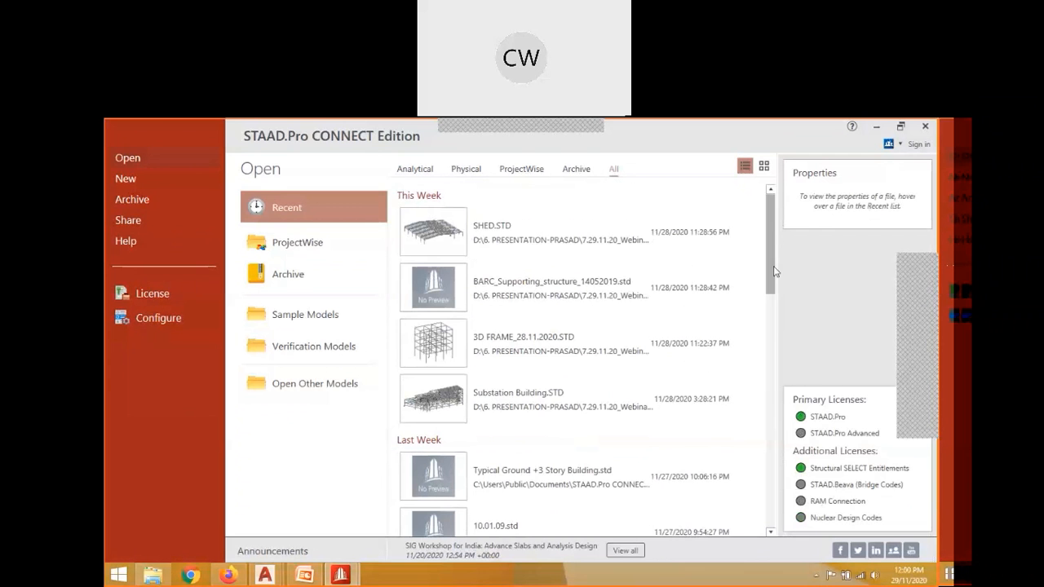
drag(775, 272, 775, 227)
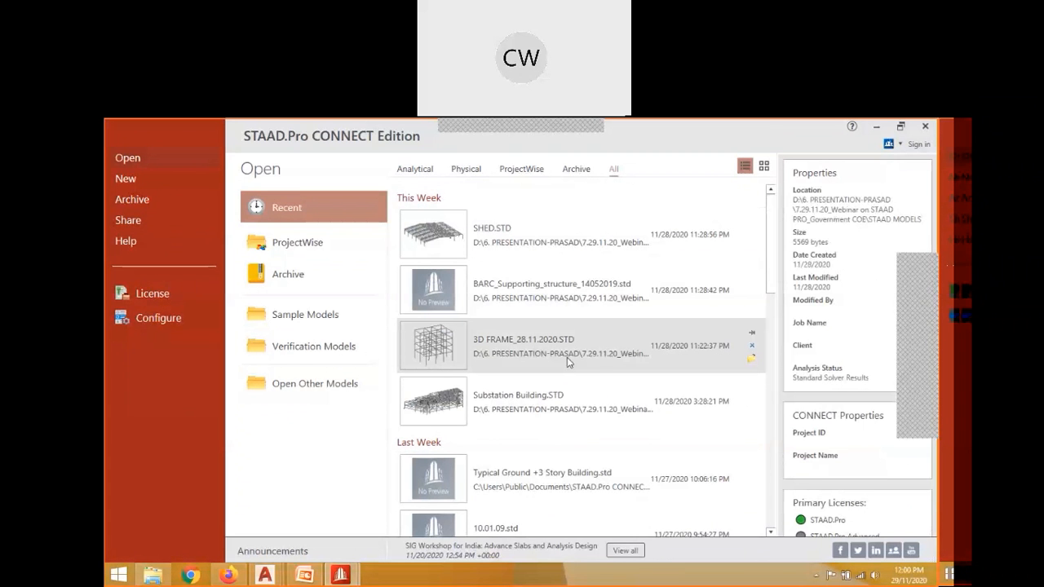
drag(768, 261, 798, 229)
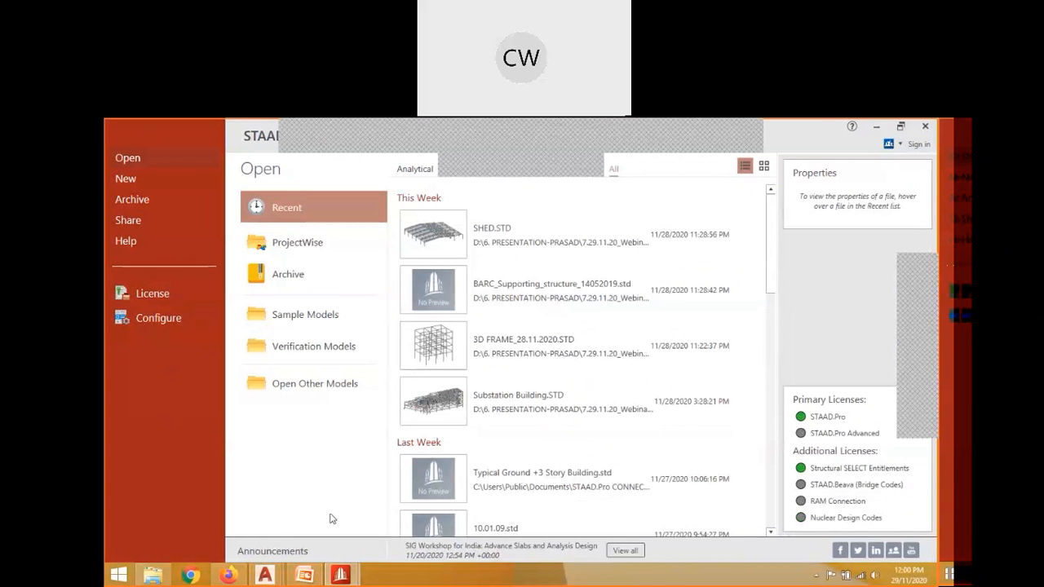
In the application configuration, set the default steel design code to IS800 2007 LSD.
click(159, 318)
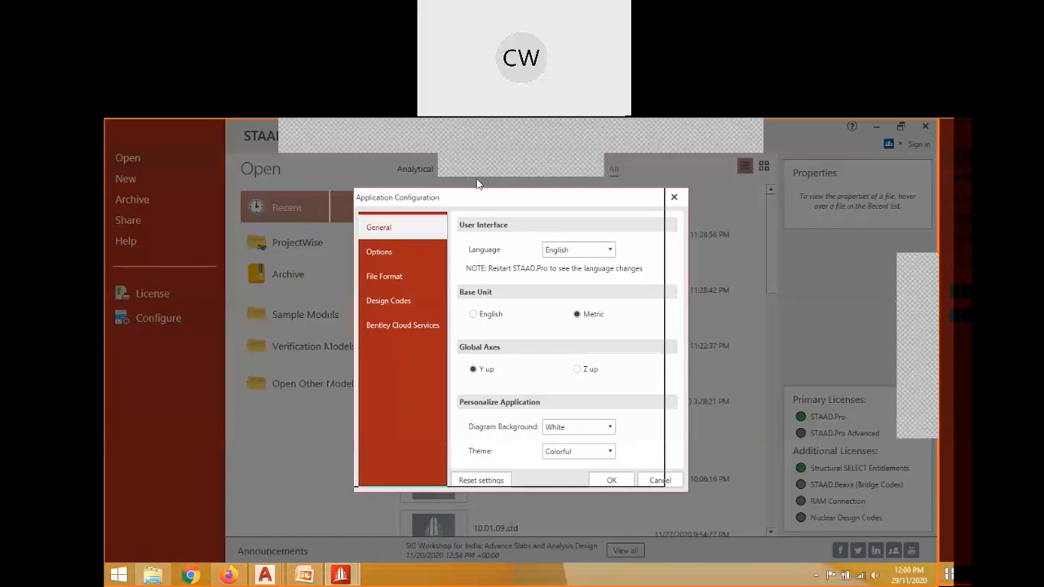
drag(477, 184, 401, 177)
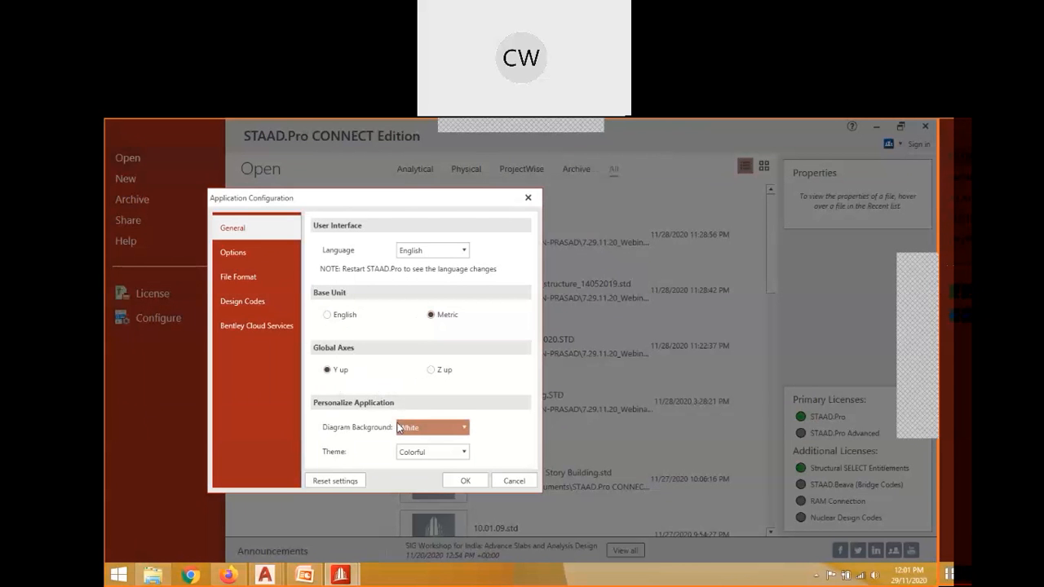
click(245, 252)
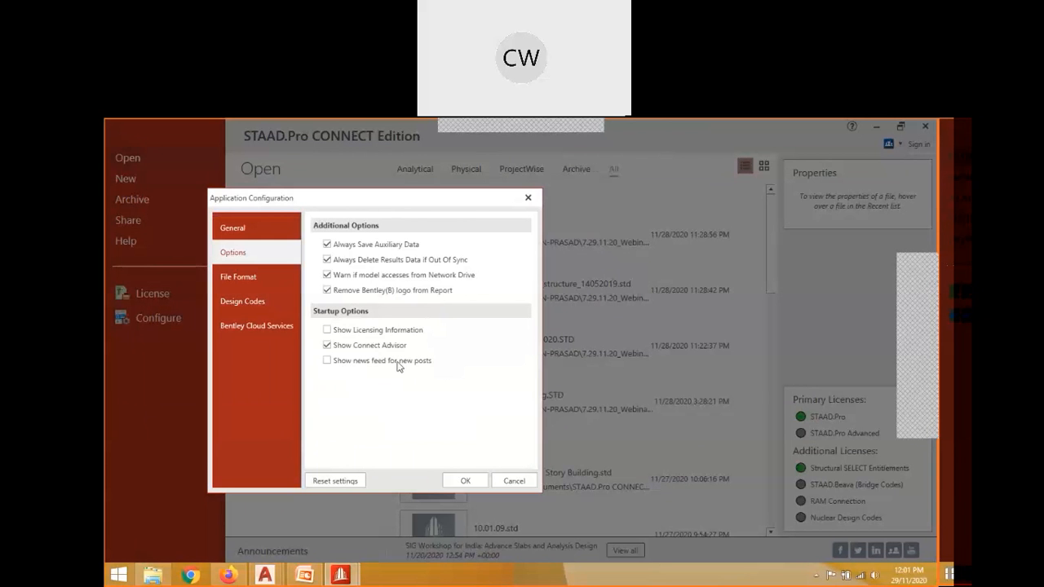
click(244, 277)
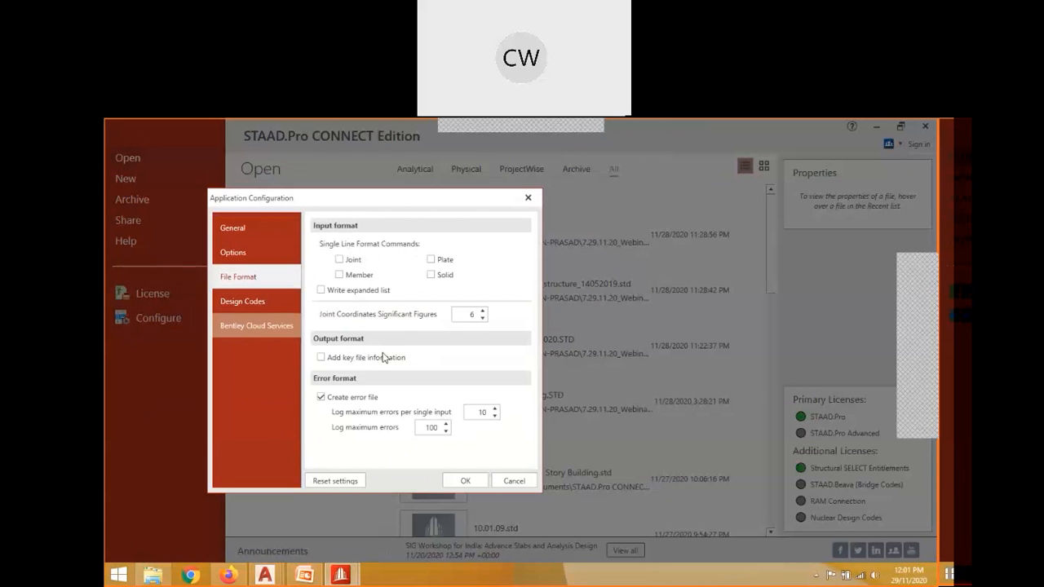
click(244, 303)
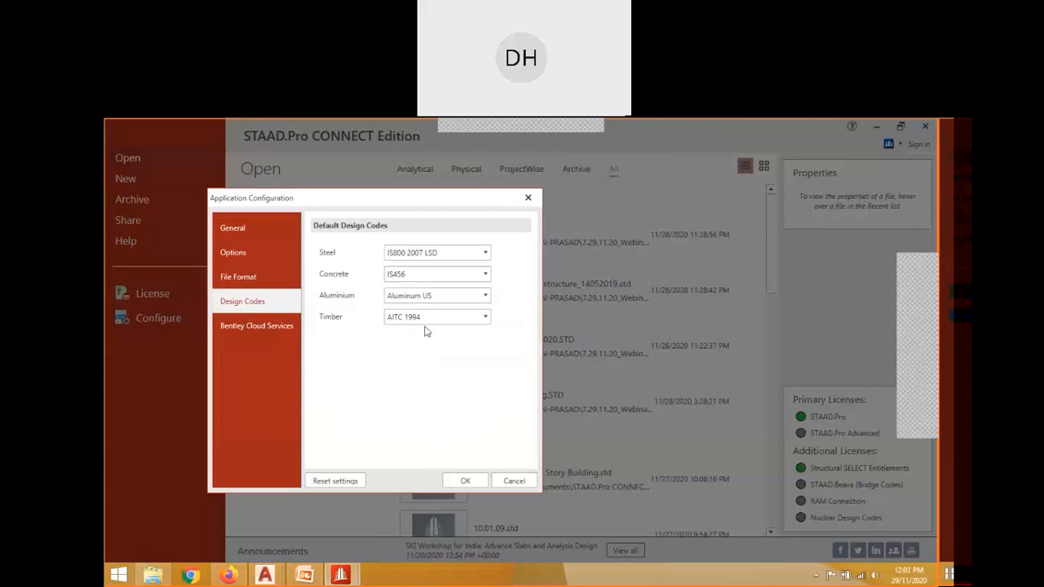
click(423, 259)
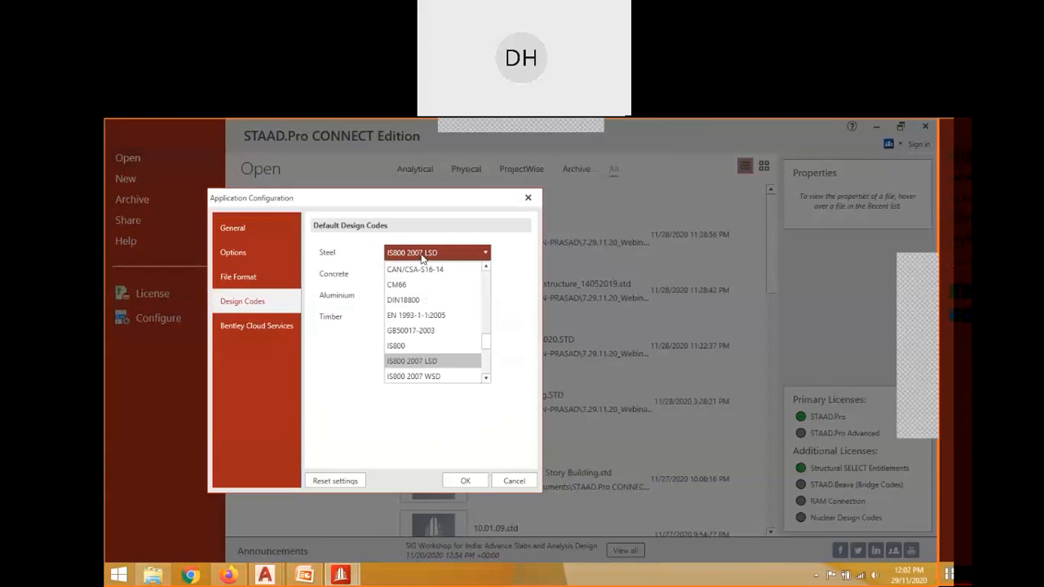
click(422, 254)
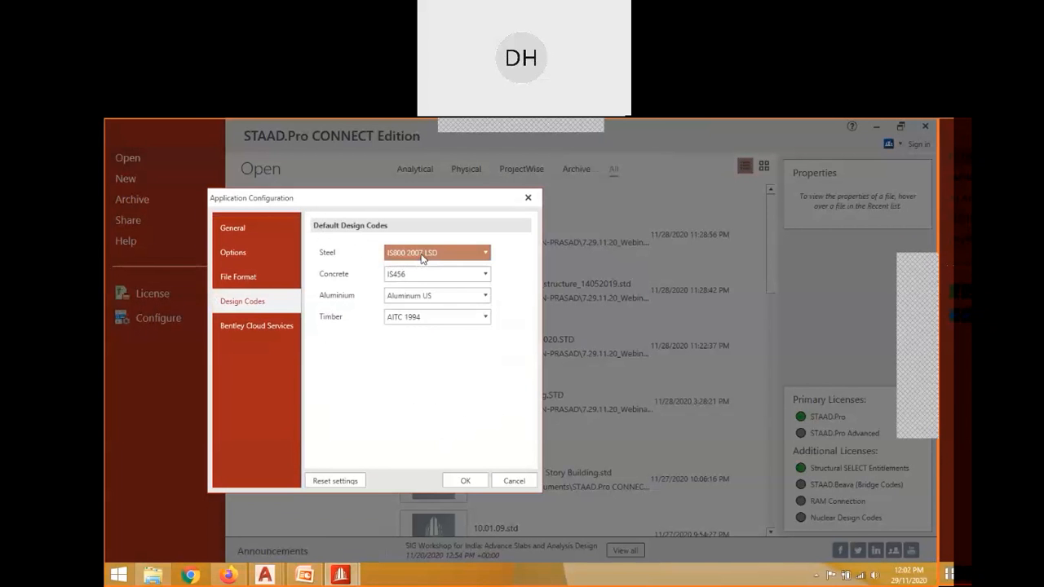
click(421, 254)
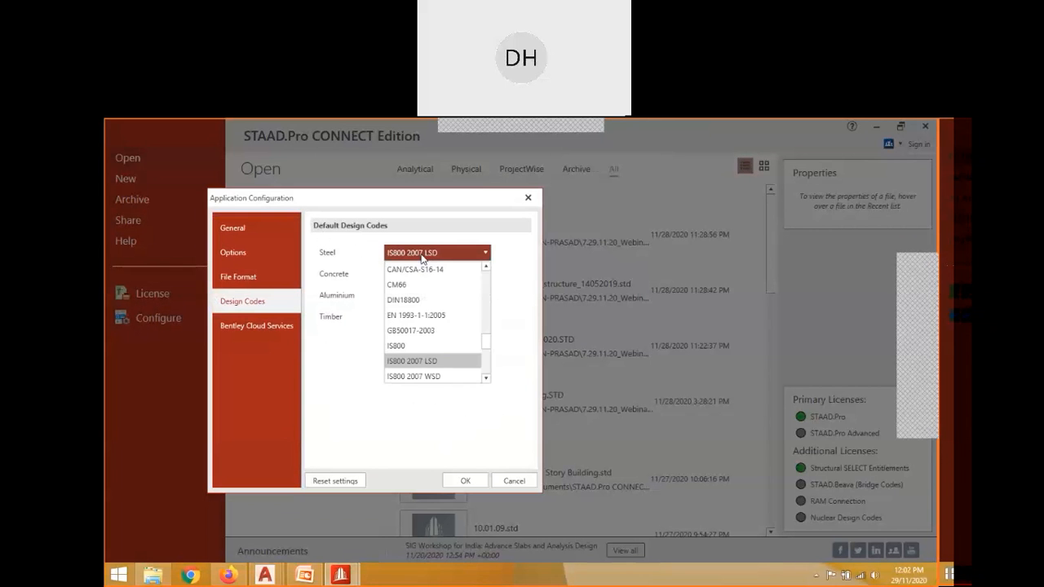
scroll(430, 375, up, 1)
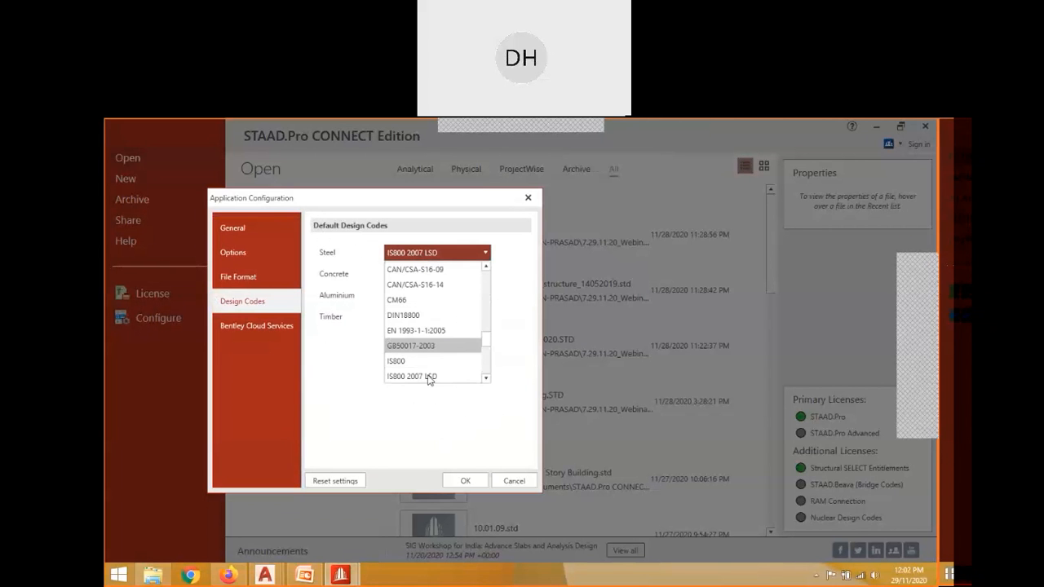
scroll(429, 379, down, 2)
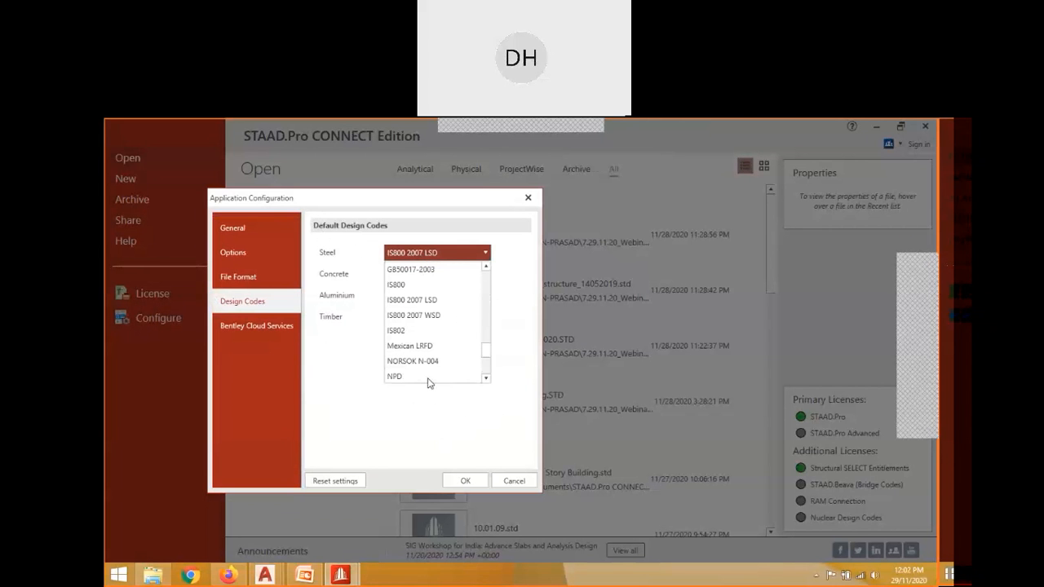
click(433, 303)
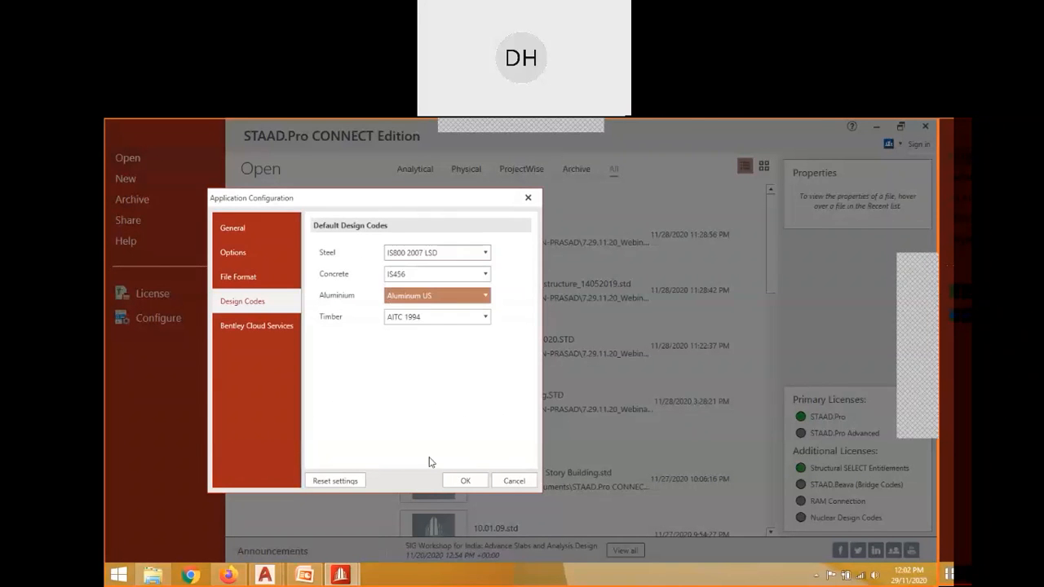
Keep IS456 as the default concrete design code and save the application configuration.
click(409, 277)
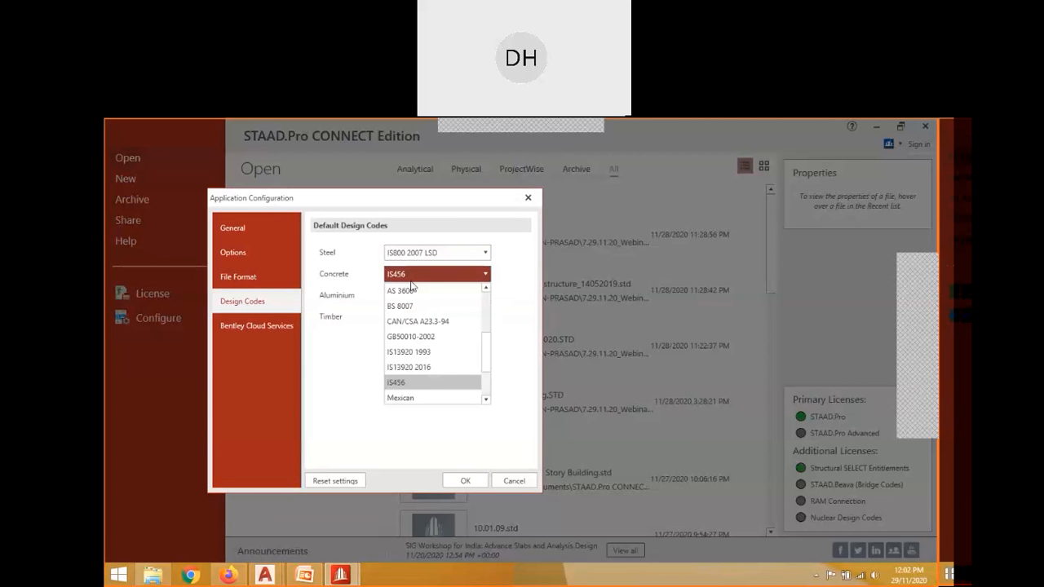
click(387, 280)
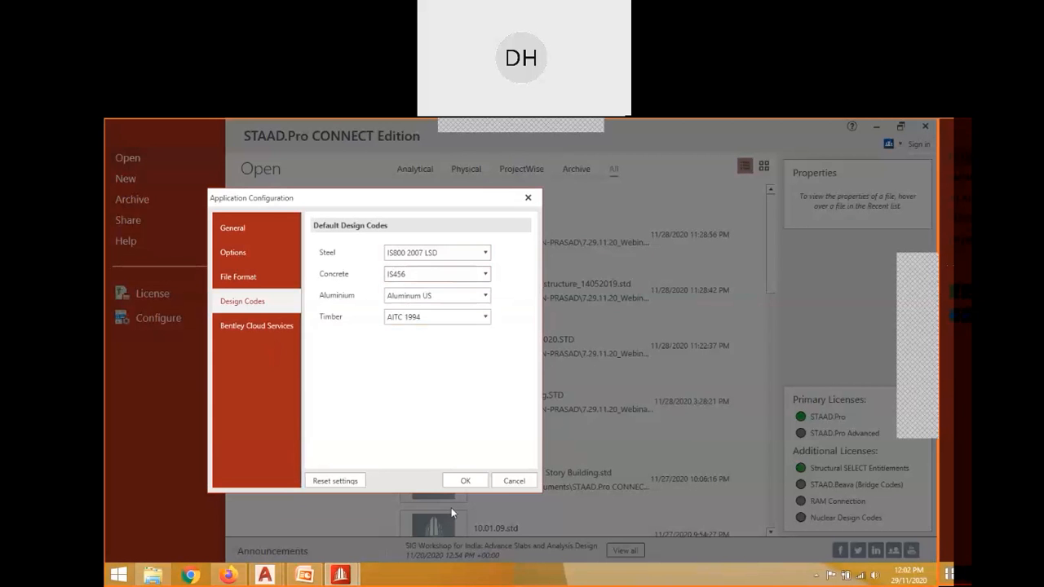
click(461, 481)
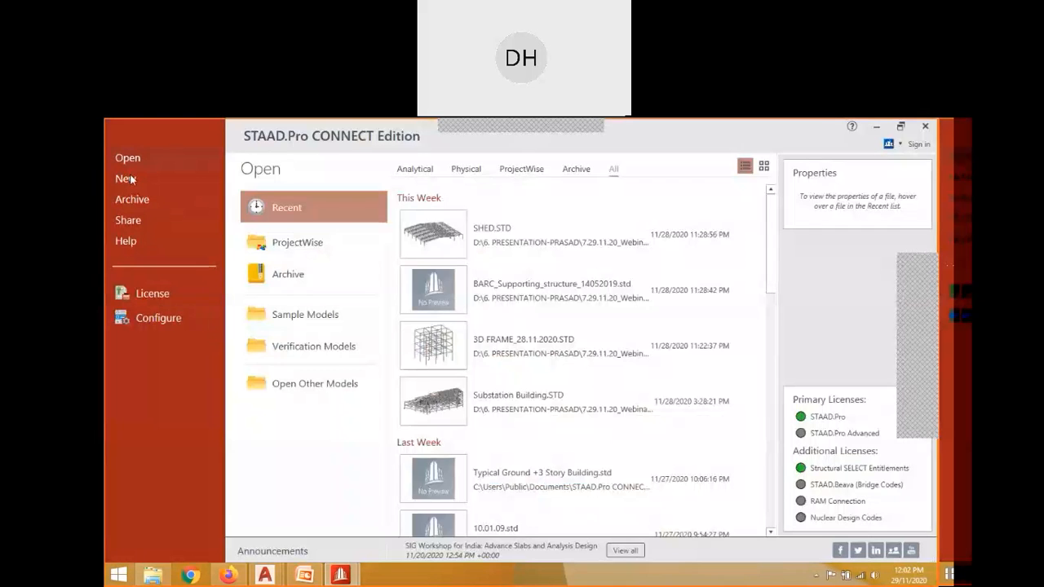
Start a new model of the Analytical type and name the file 3D FRAME_29.11.2020.
click(126, 179)
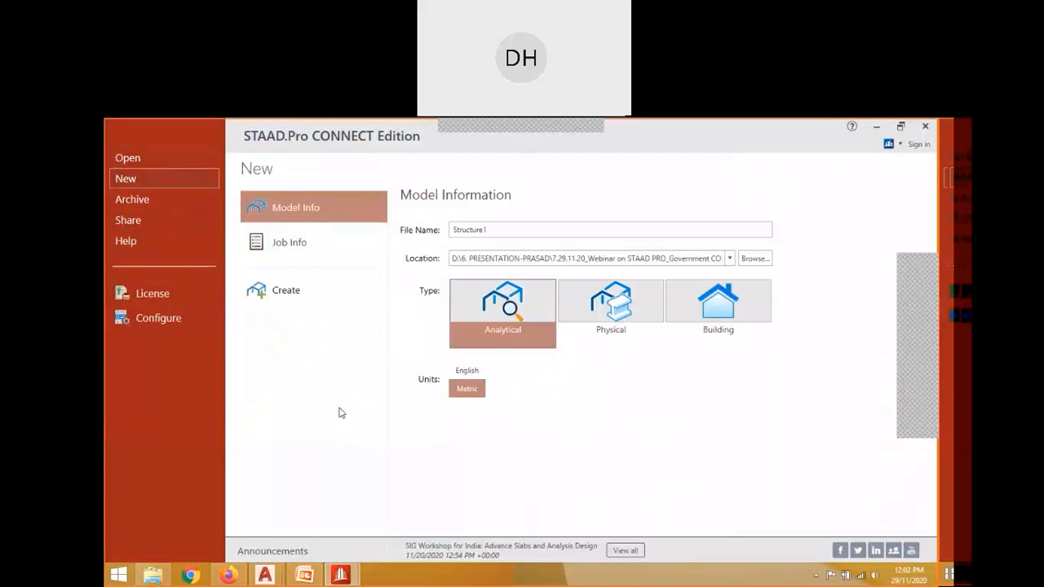
click(517, 337)
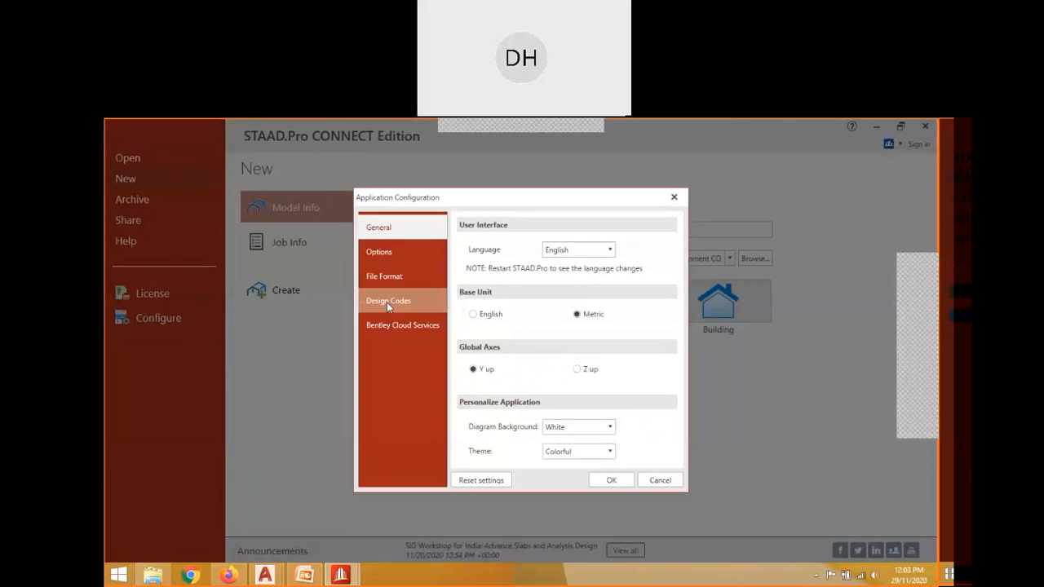
click(386, 302)
click(626, 476)
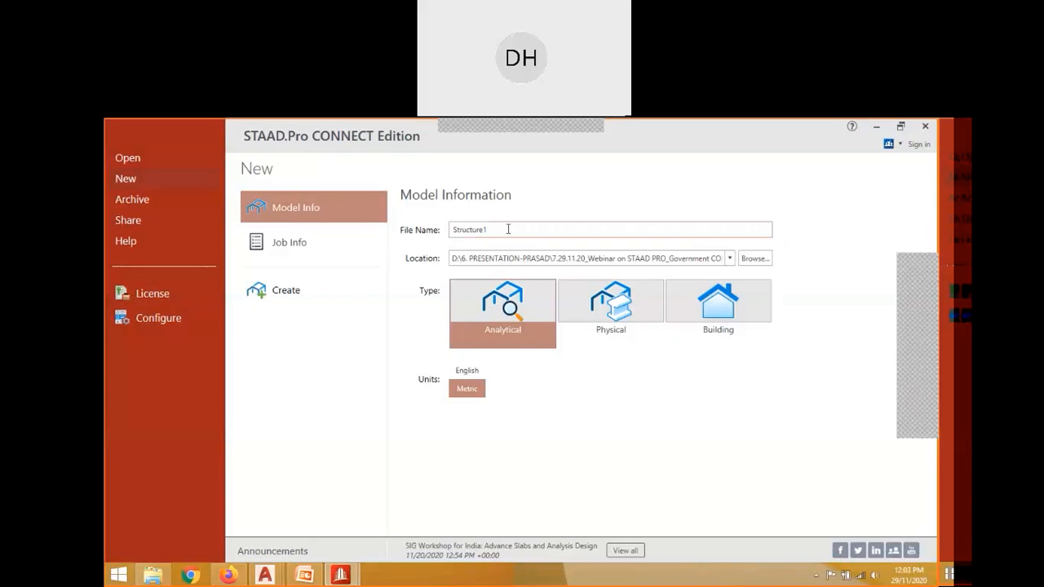
double_click(481, 230)
text(3D FRAME_29.11.2020)
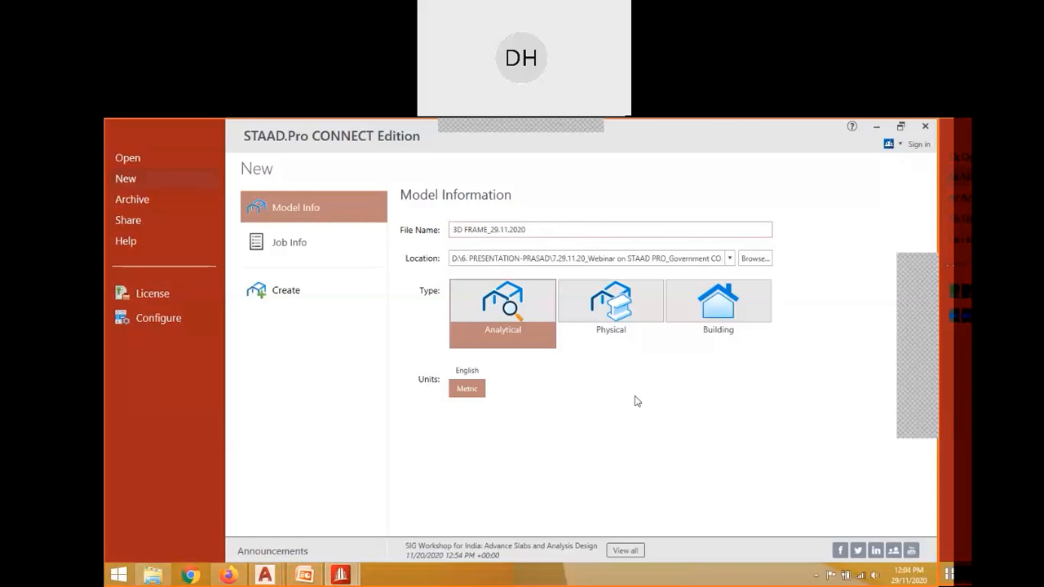
Choose the STAAD MODELS folder as the file location, select Metric units and create the model.
click(756, 260)
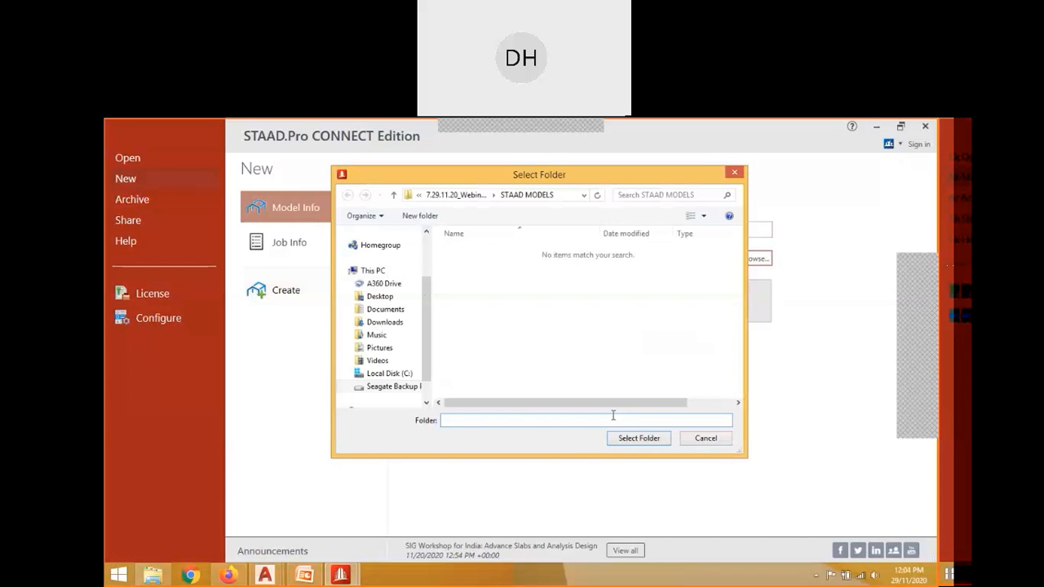
click(459, 196)
click(466, 252)
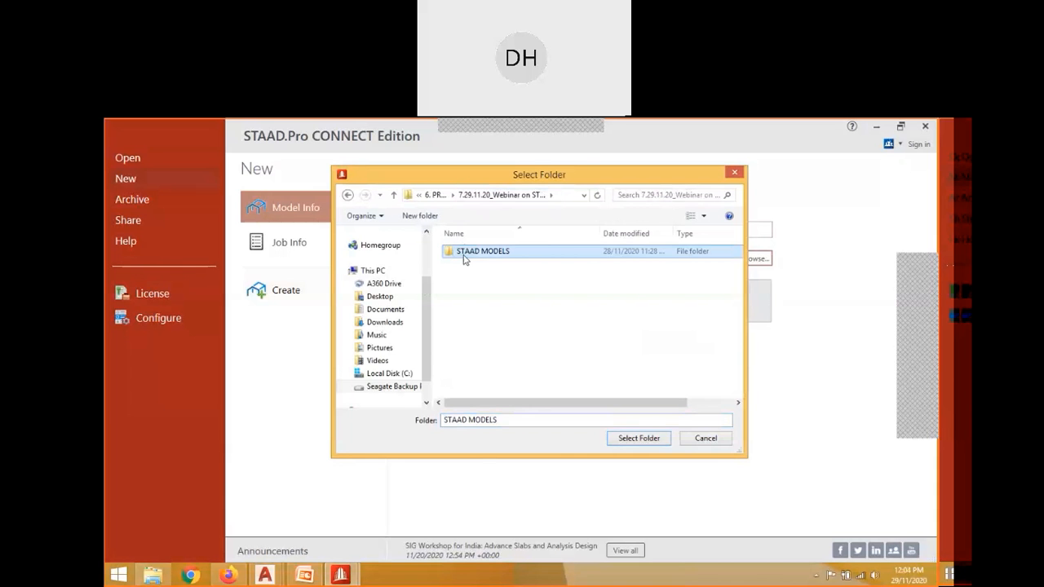
click(638, 439)
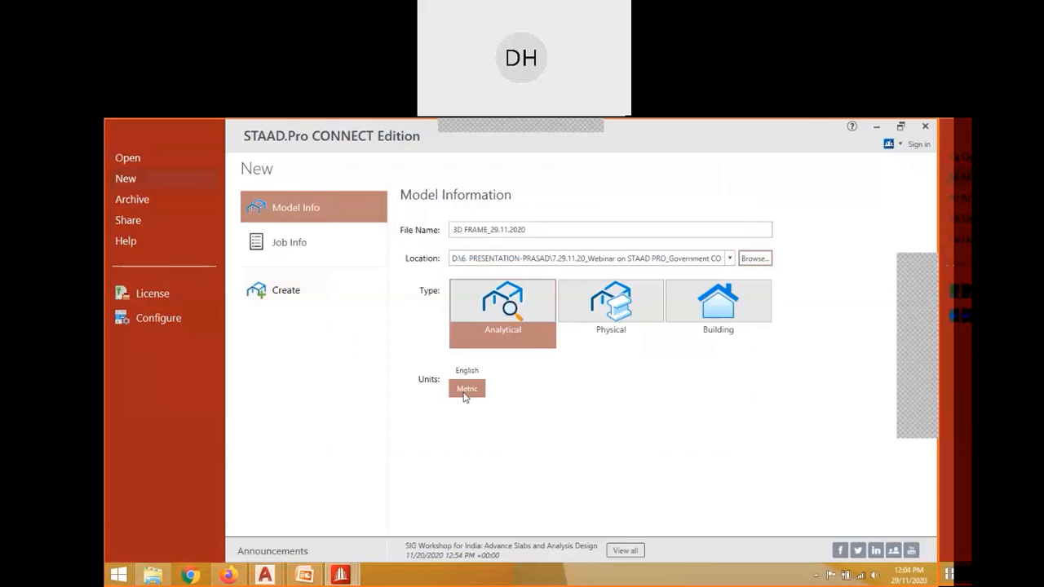
click(466, 392)
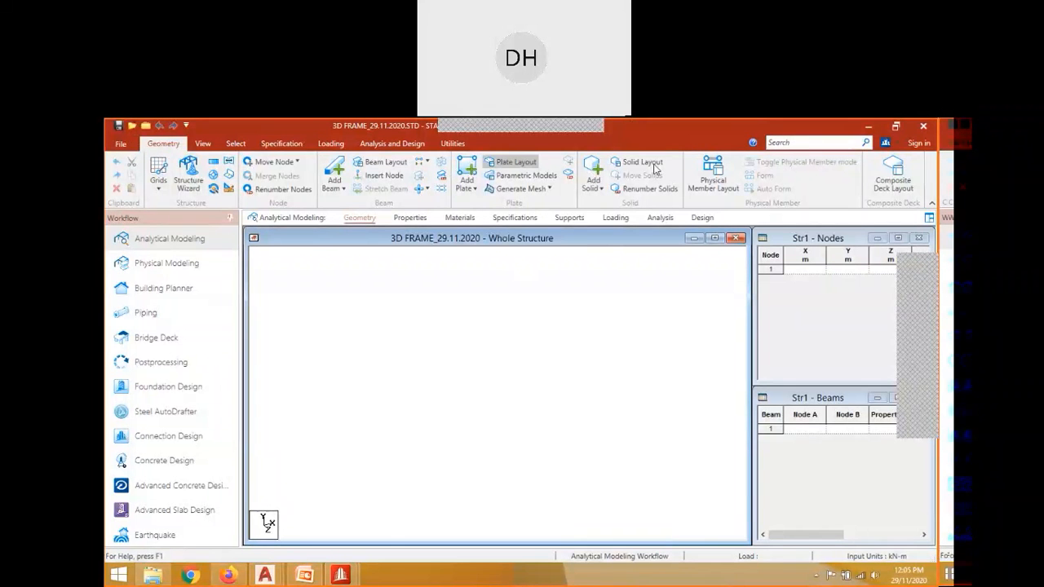
Examine the available geometry, view, selection, specification, loading, and analysis and design commands, including the parallel selection options for geometry and beams.
click(158, 172)
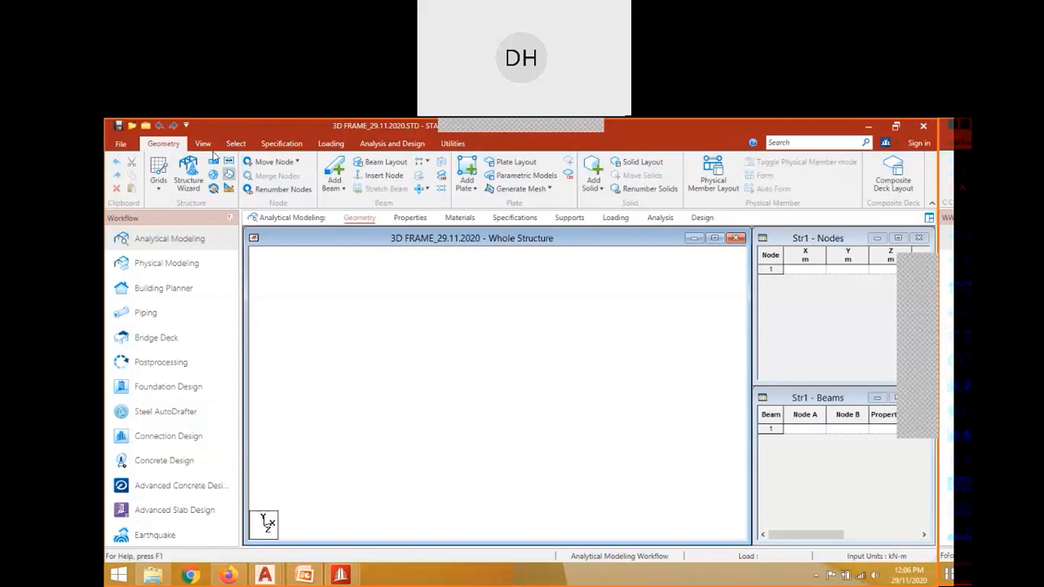
click(202, 143)
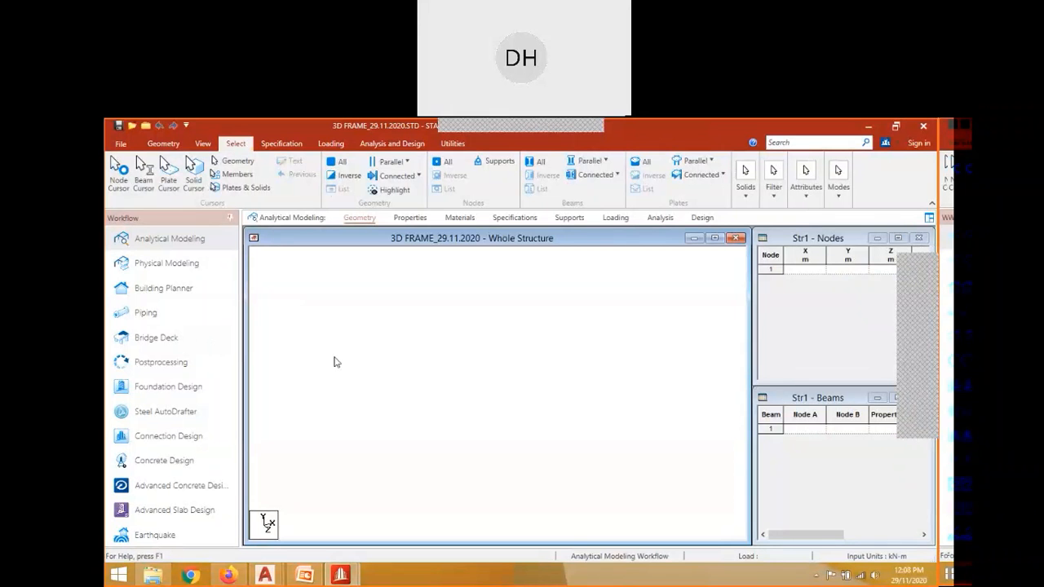
click(119, 181)
click(408, 162)
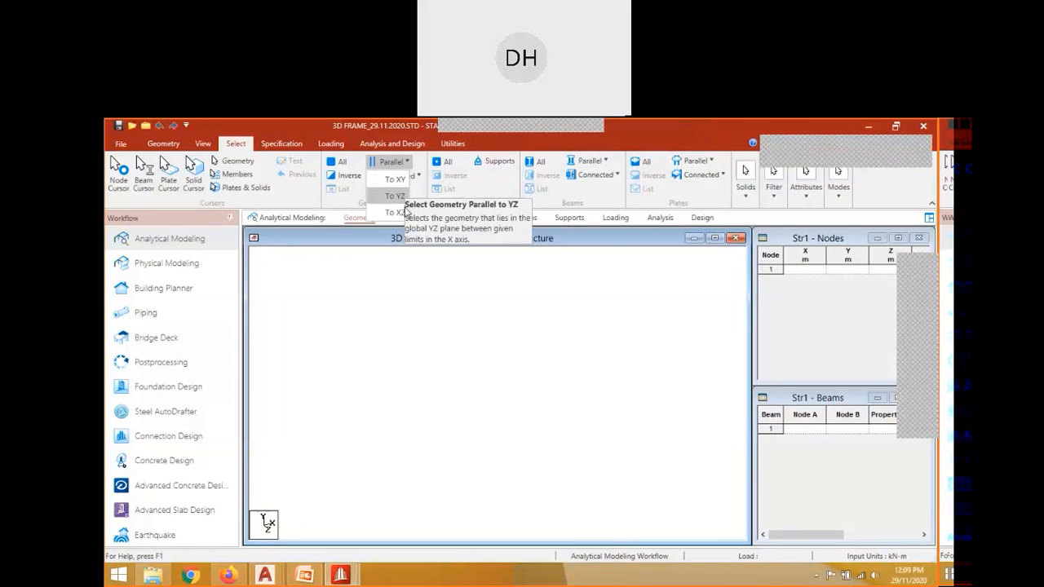
click(386, 326)
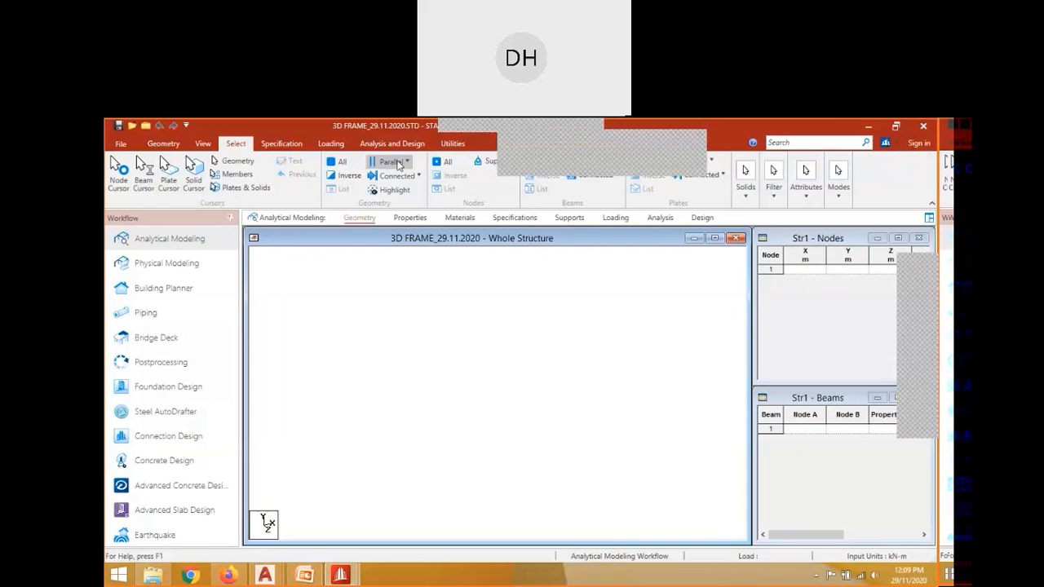
click(399, 166)
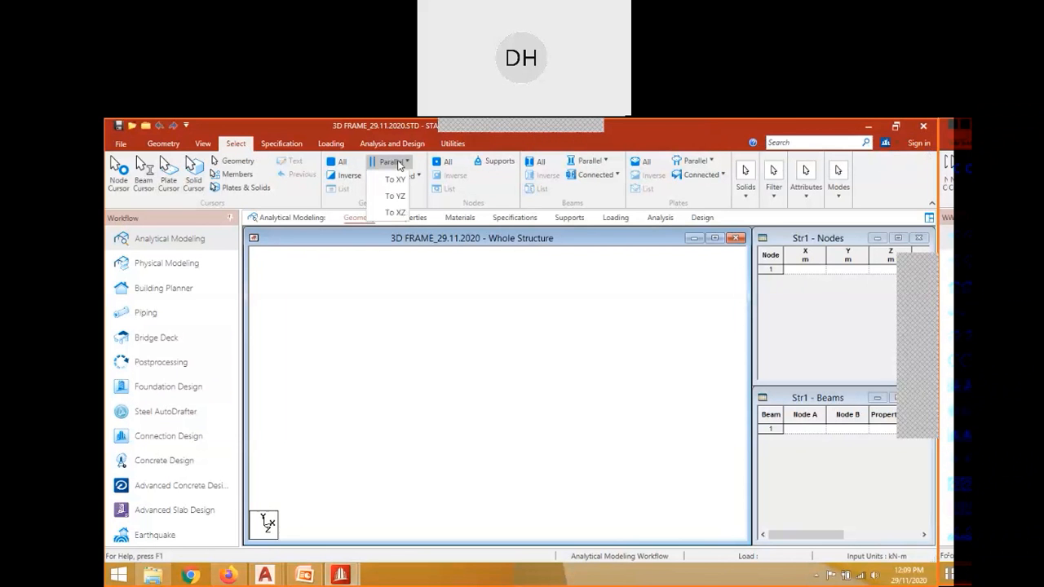
click(416, 349)
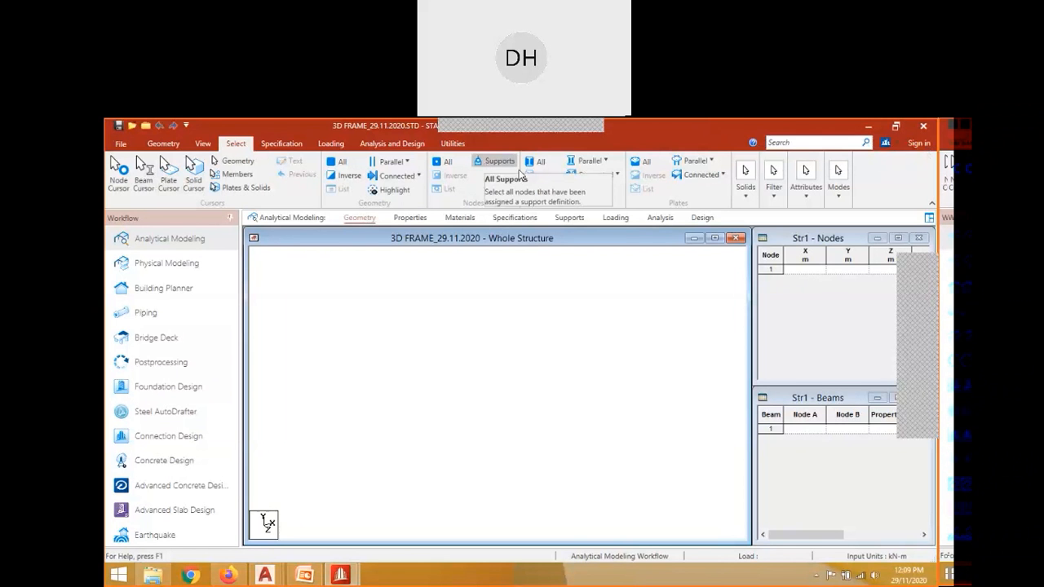
click(600, 163)
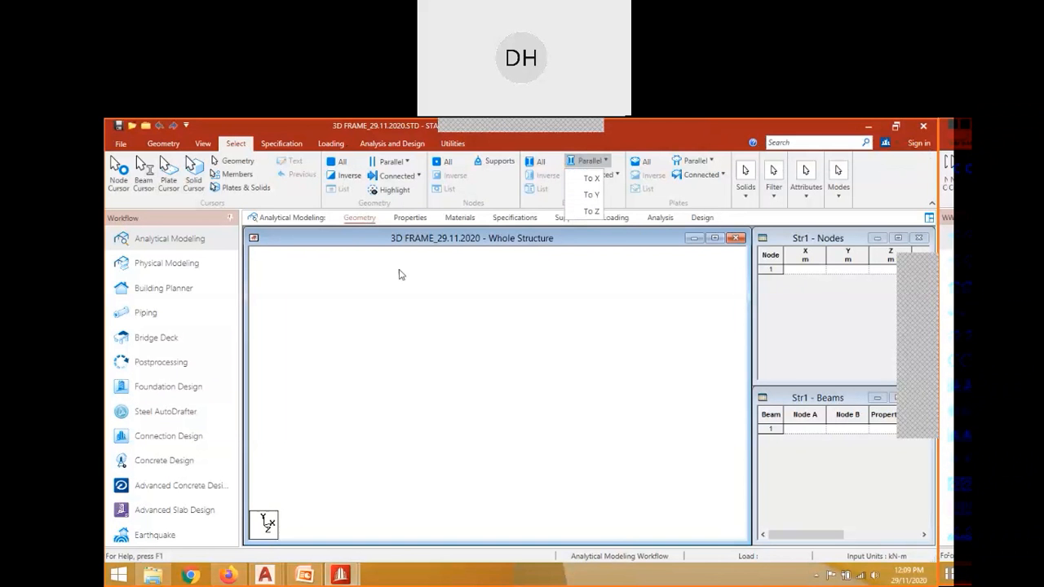
click(282, 145)
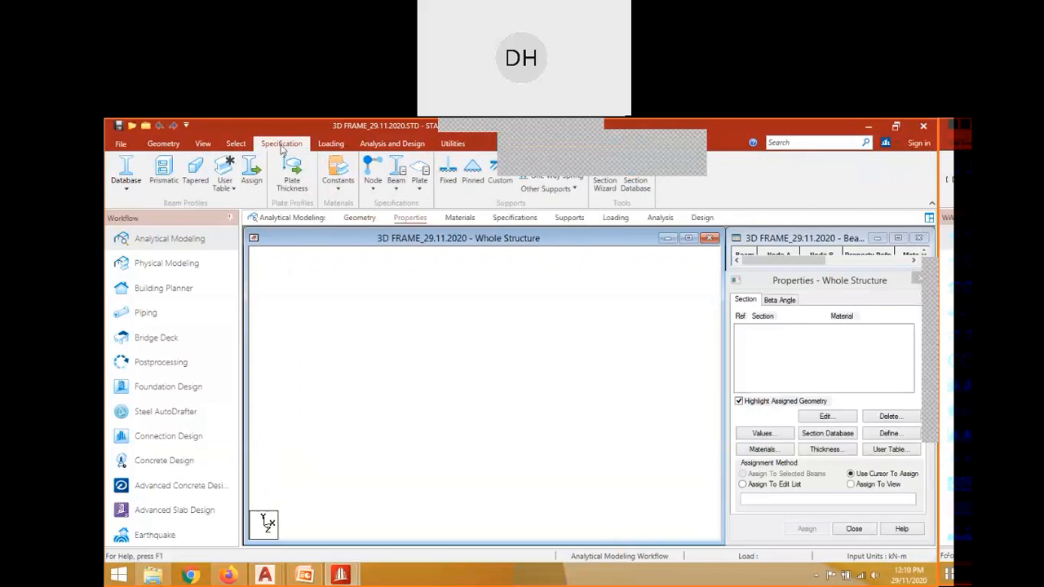
click(331, 145)
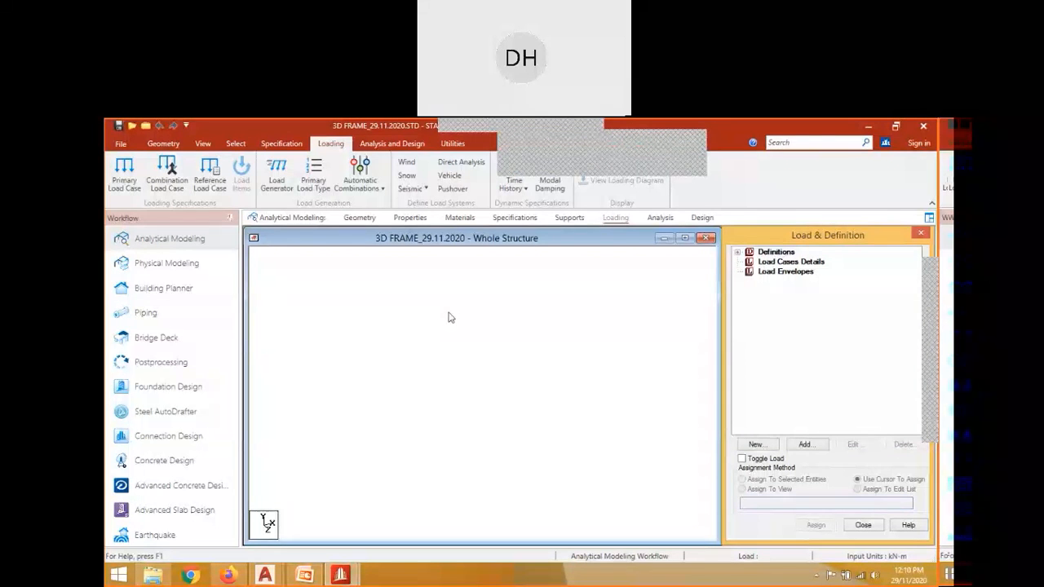
click(382, 144)
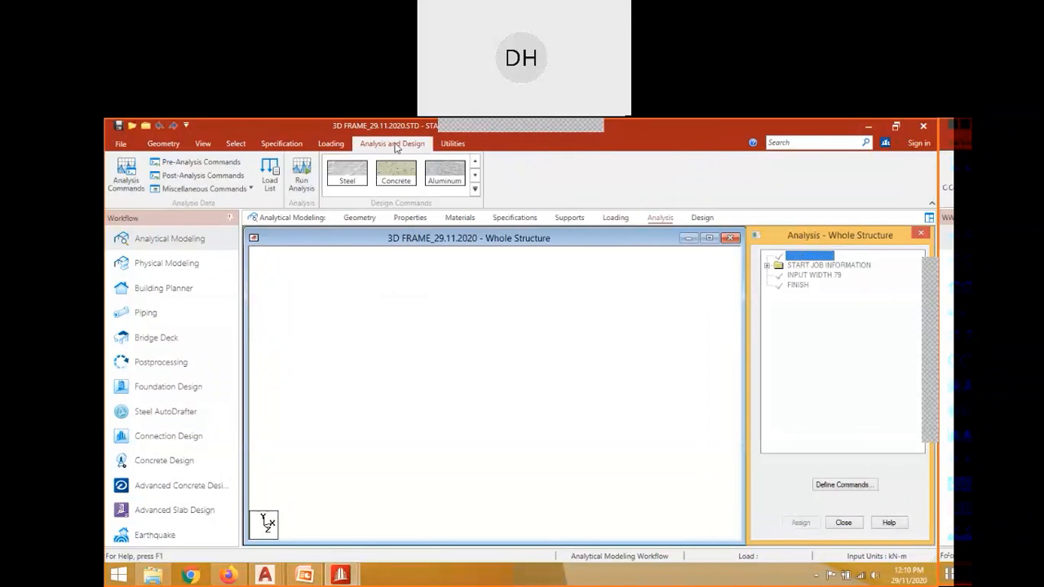
Examine the available utilities commands, such as the structure, node and beam tools.
click(365, 321)
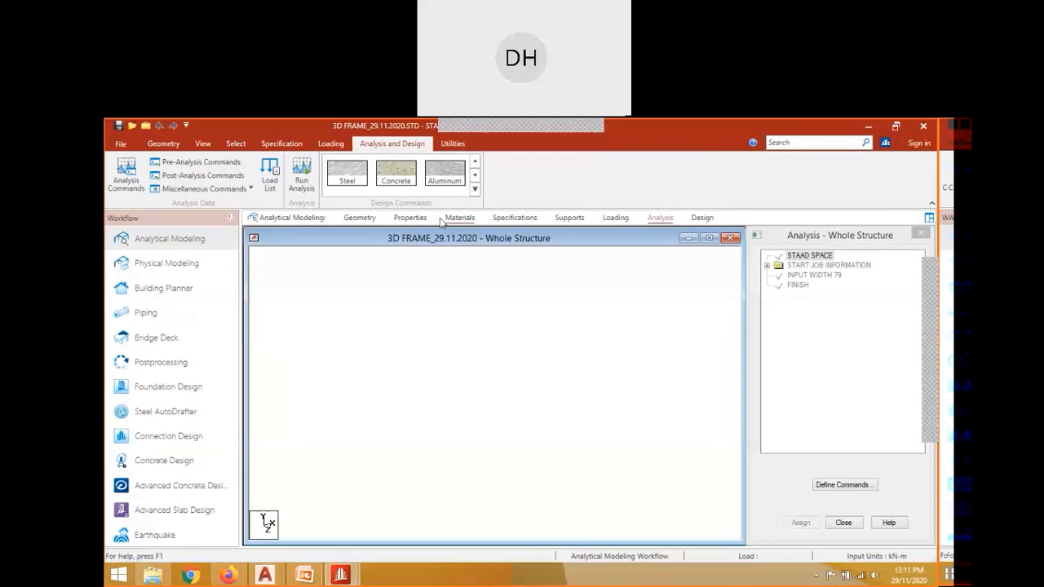
click(453, 144)
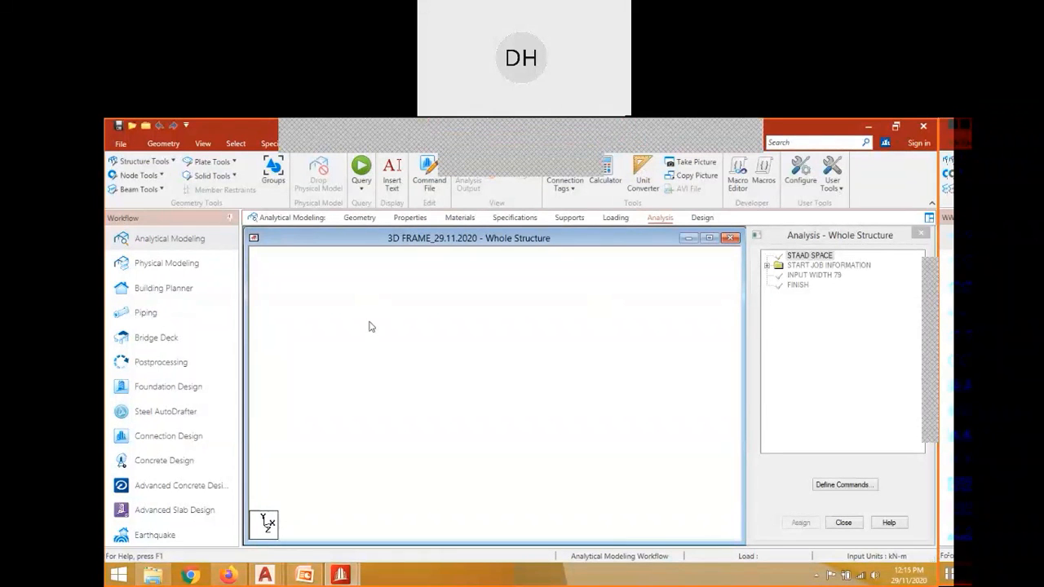
Bring up the geometry commands with the node and beam tables, and dismiss the Bentley sign-in window.
click(163, 145)
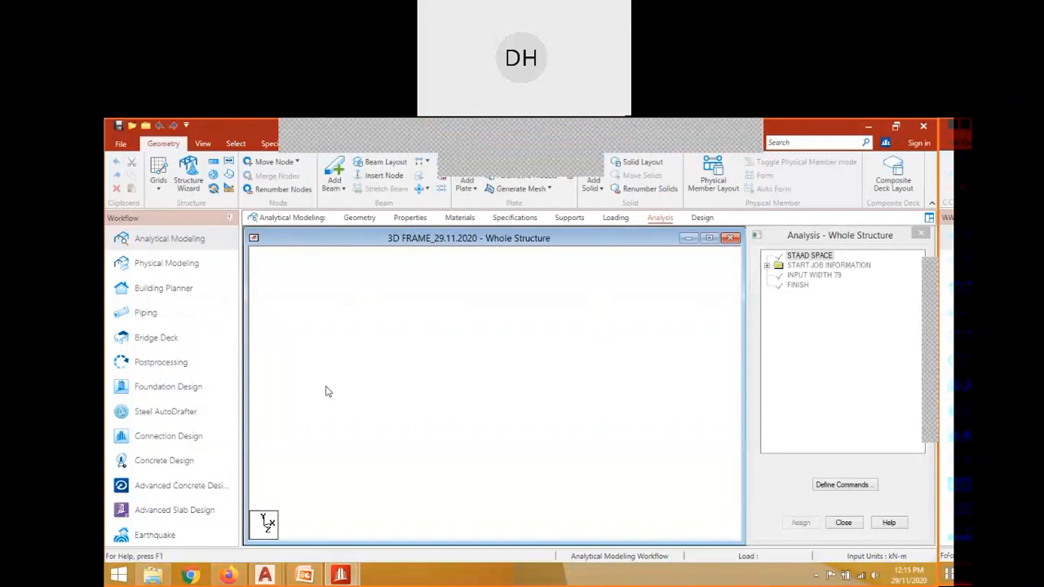
click(361, 218)
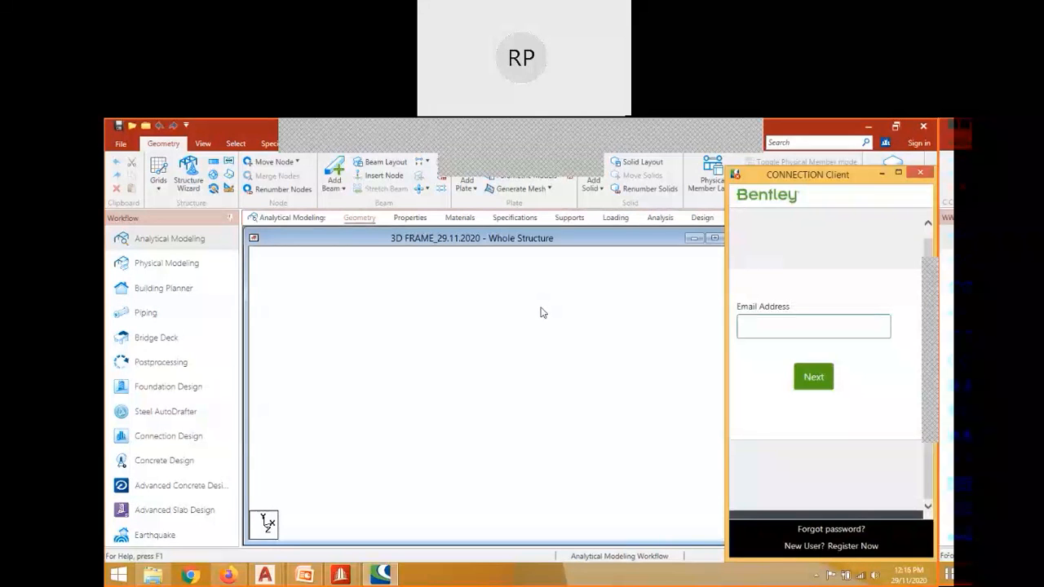
click(920, 174)
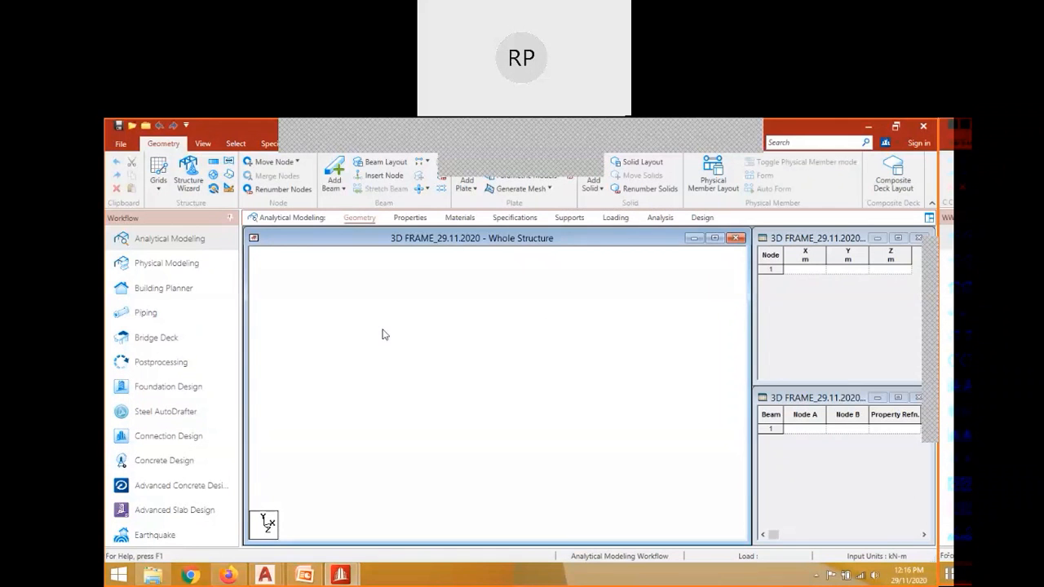
Enter the first node at X 0, Y 0, Z 0 m in the node table.
click(803, 270)
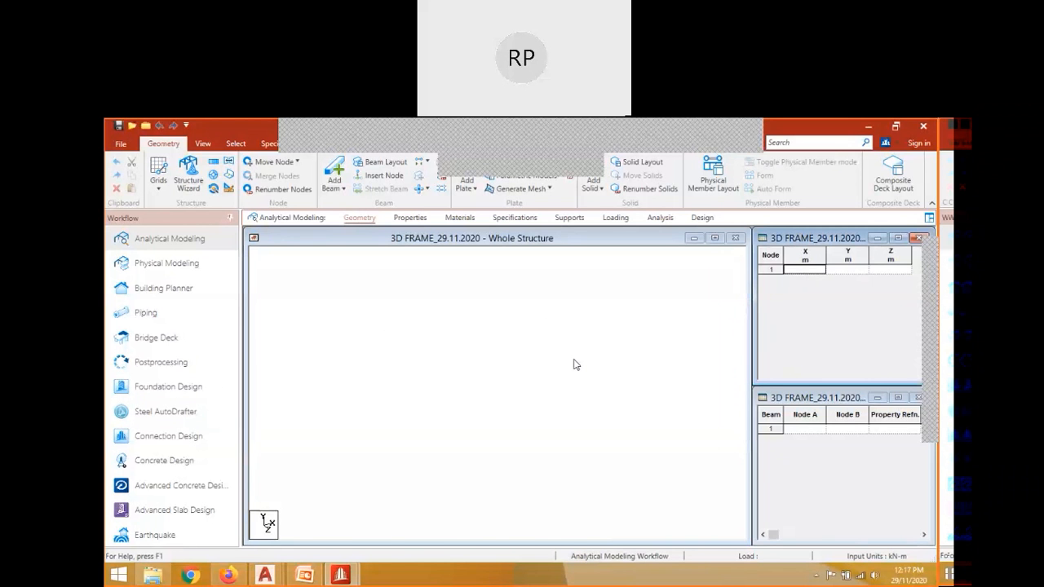
text(0)
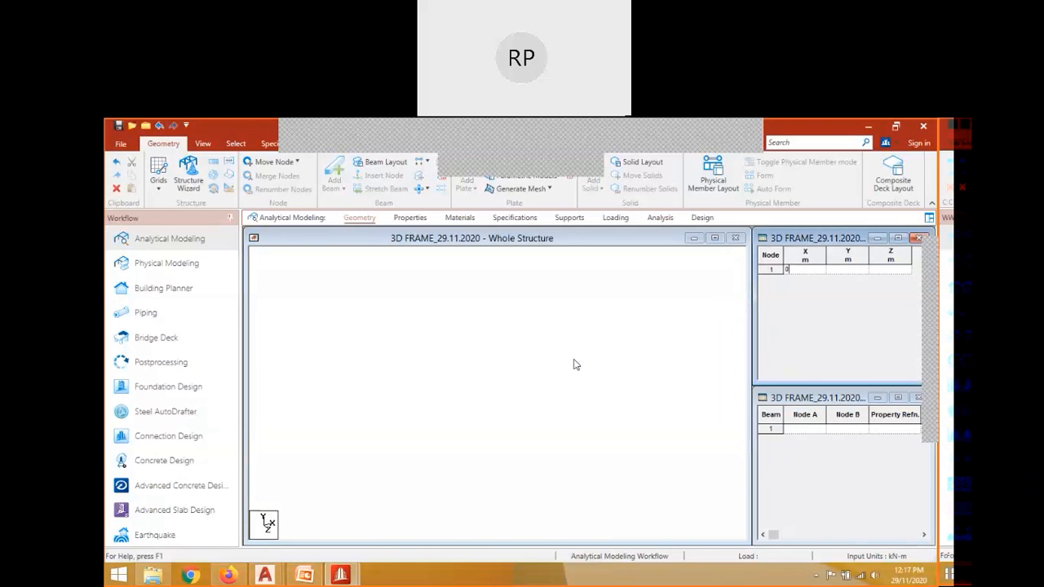
key(Tab)
key(Tab)
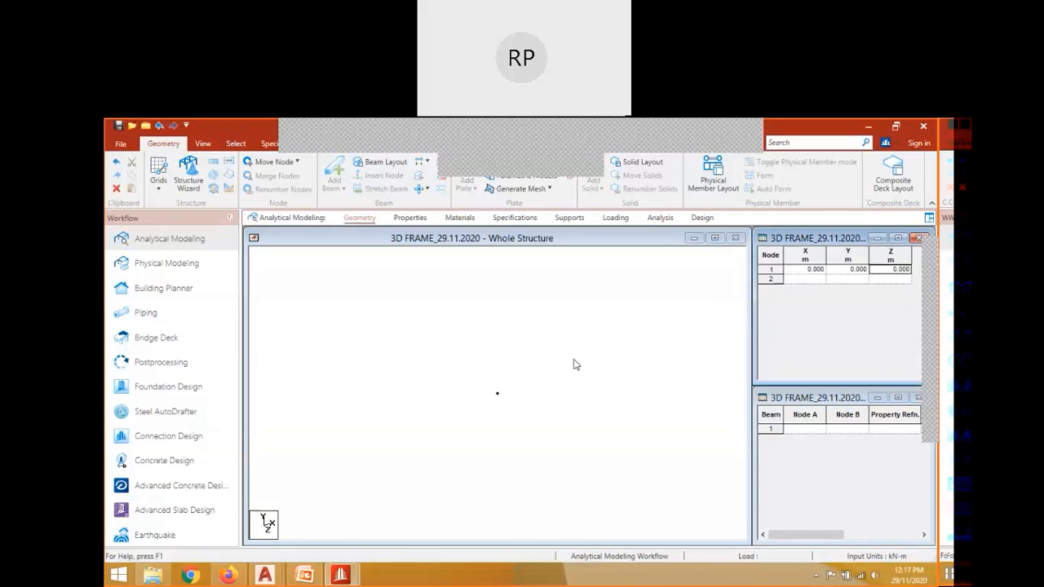
key(Tab)
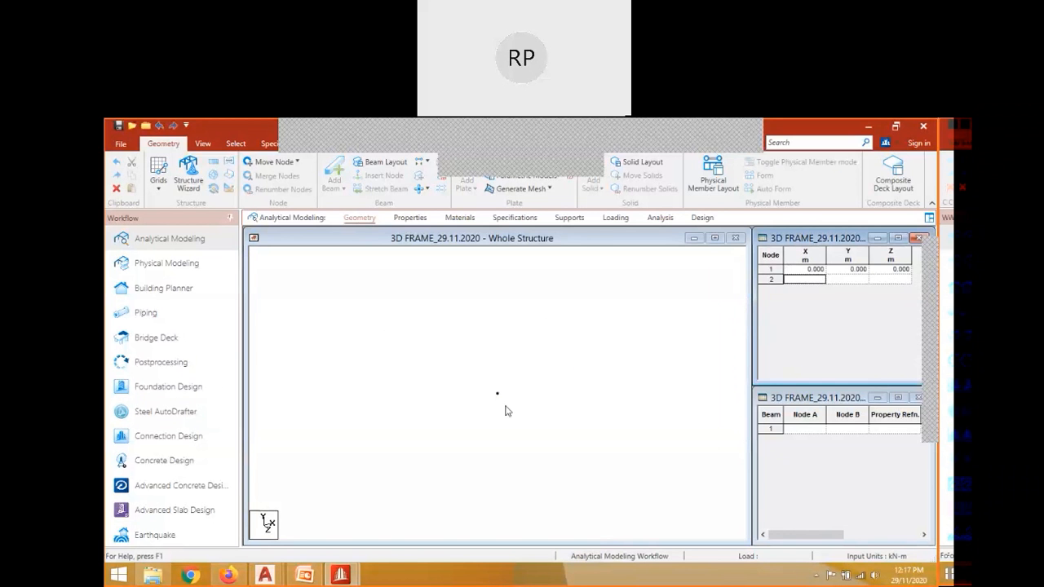
click(489, 413)
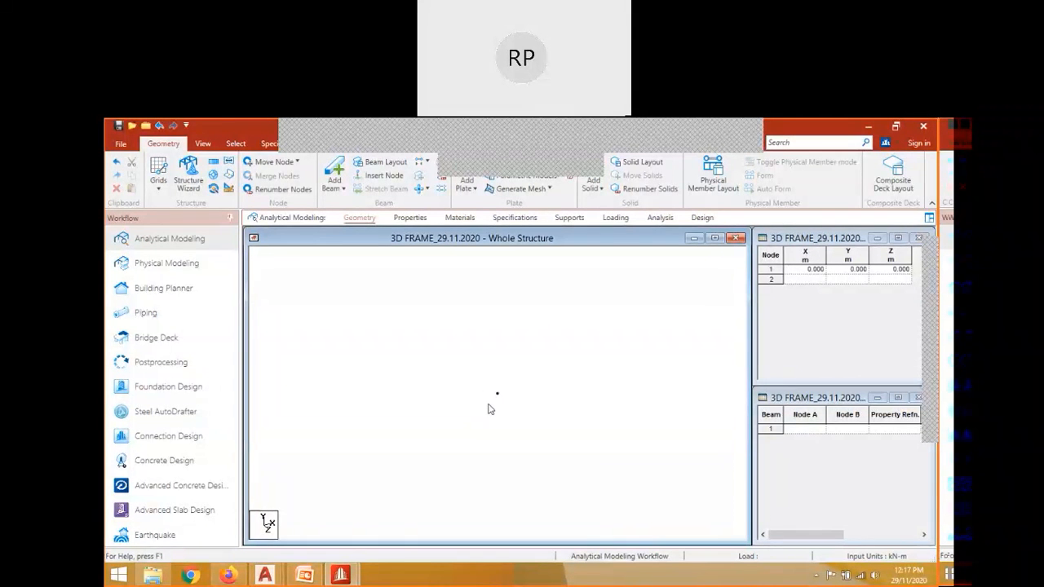
Switch to PowerPoint to check the floor plan and storey height inputs of the 3D RC frame, and return to the STAAD.Pro model.
click(799, 280)
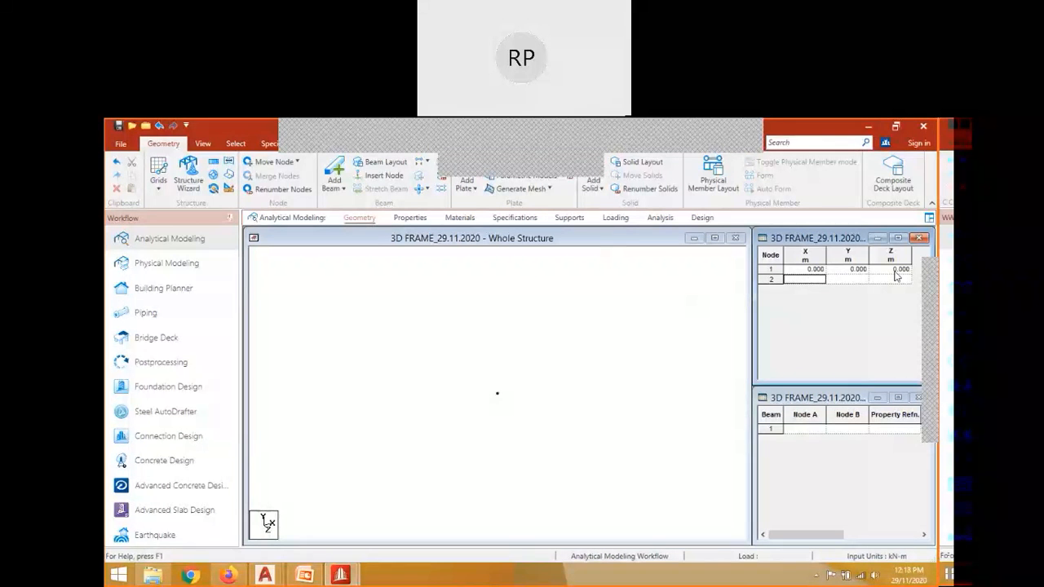
click(801, 273)
key(Tab)
click(819, 274)
click(816, 279)
mouse_move(307, 577)
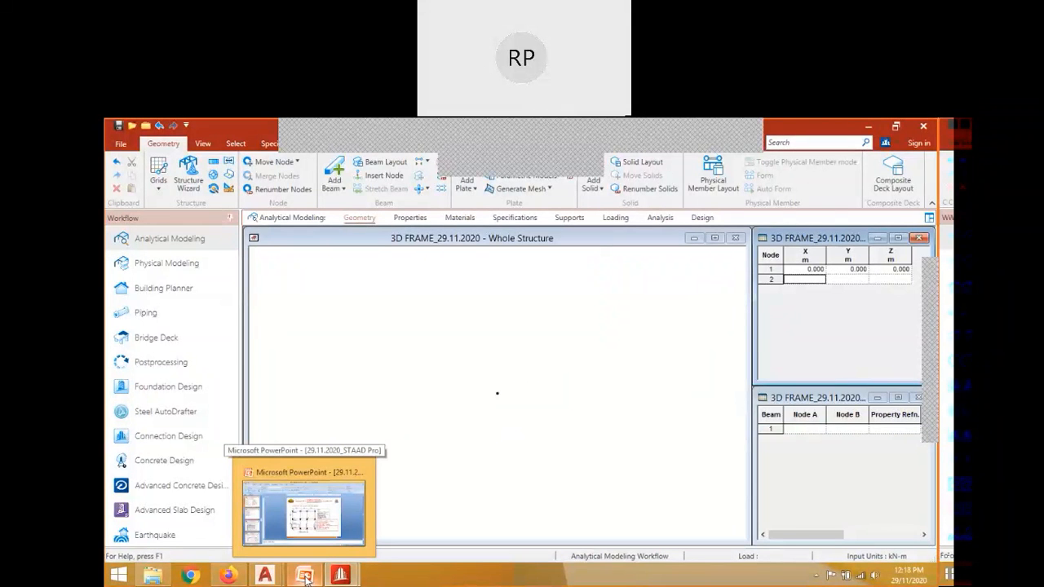
click(305, 576)
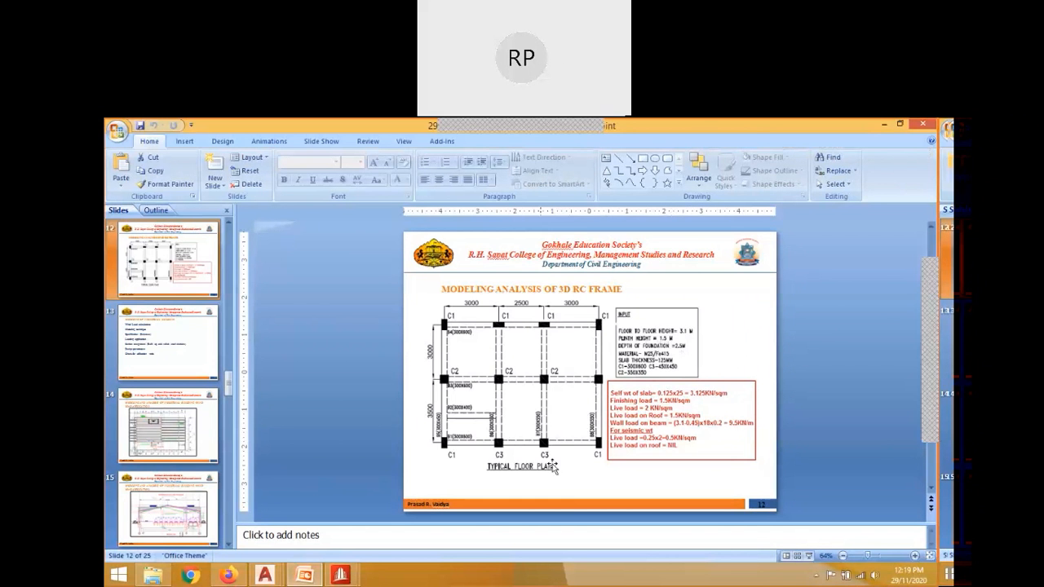
click(346, 576)
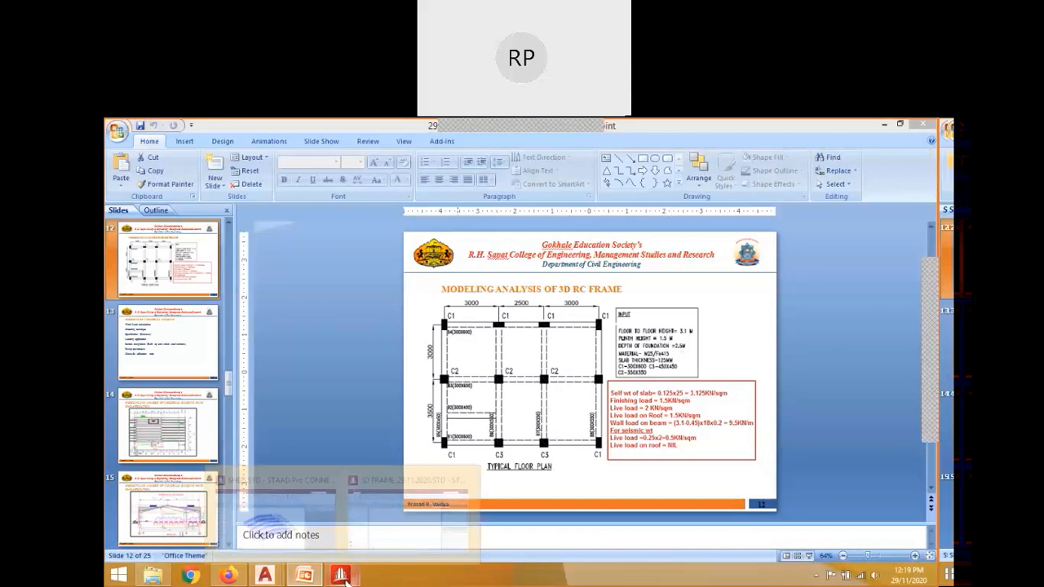
click(402, 527)
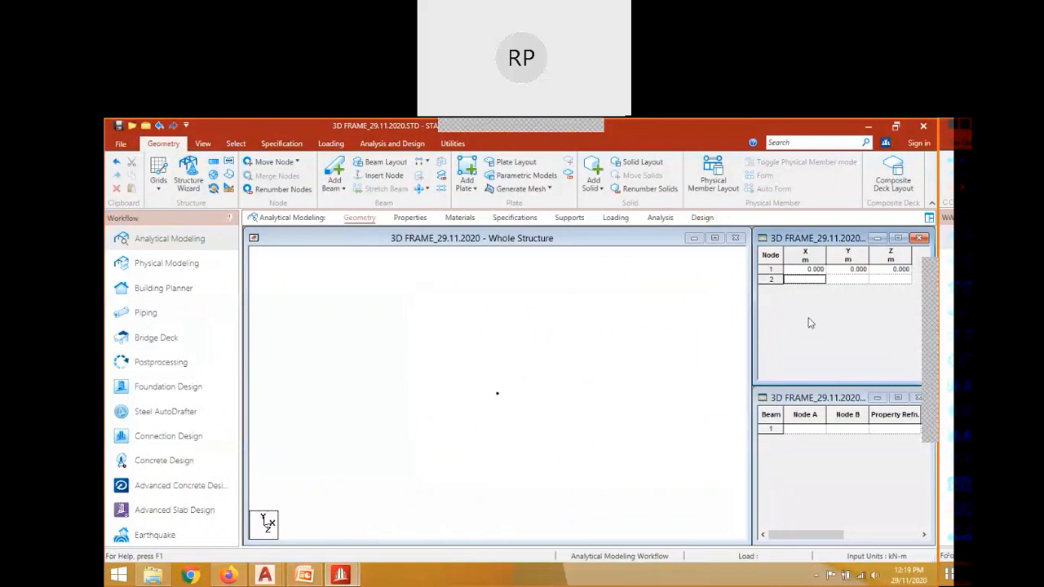
Enter node 2 at X 0, Y 4, Z 0 m in the node table.
text(0)
key(Tab)
text(4)
key(Tab)
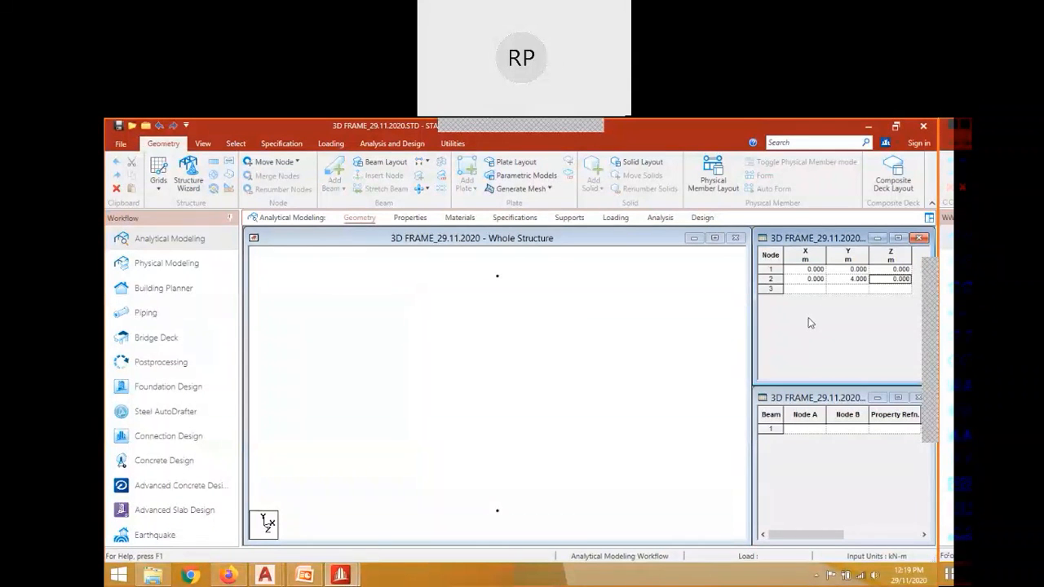
key(Tab)
Enter node 3 at X 0, Y 7.1, Z 0 m in the node table.
text(0)
key(Tab)
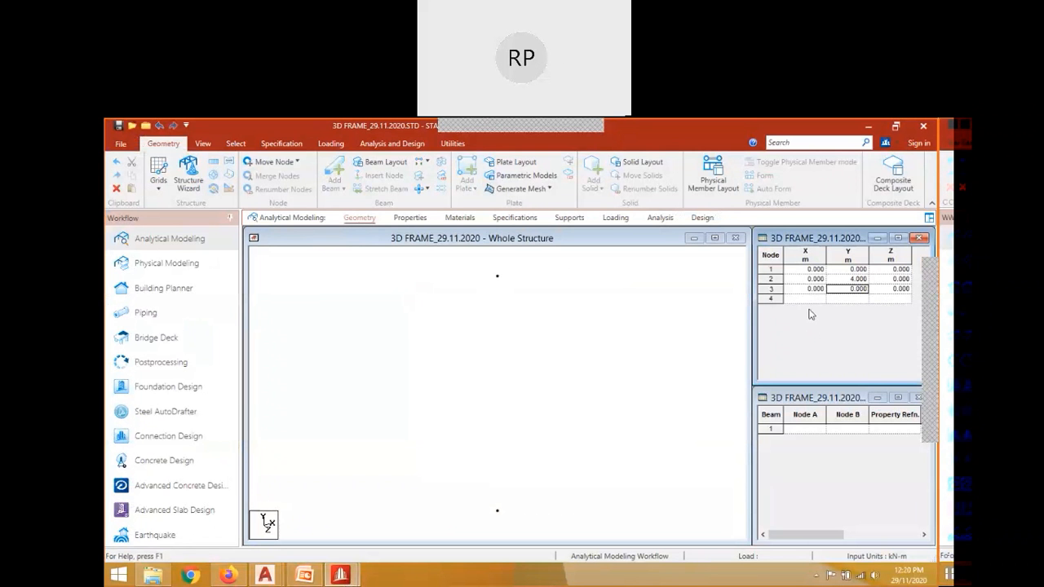
text(3.)
key(BackSpace)
key(BackSpace)
text(7.1)
key(Tab)
Enter node 4 at Y 10.2 m and node 5 at Y 13.3 m, both with X and Z at 0.
key(Tab)
text(0)
key(Tab)
text(10.2)
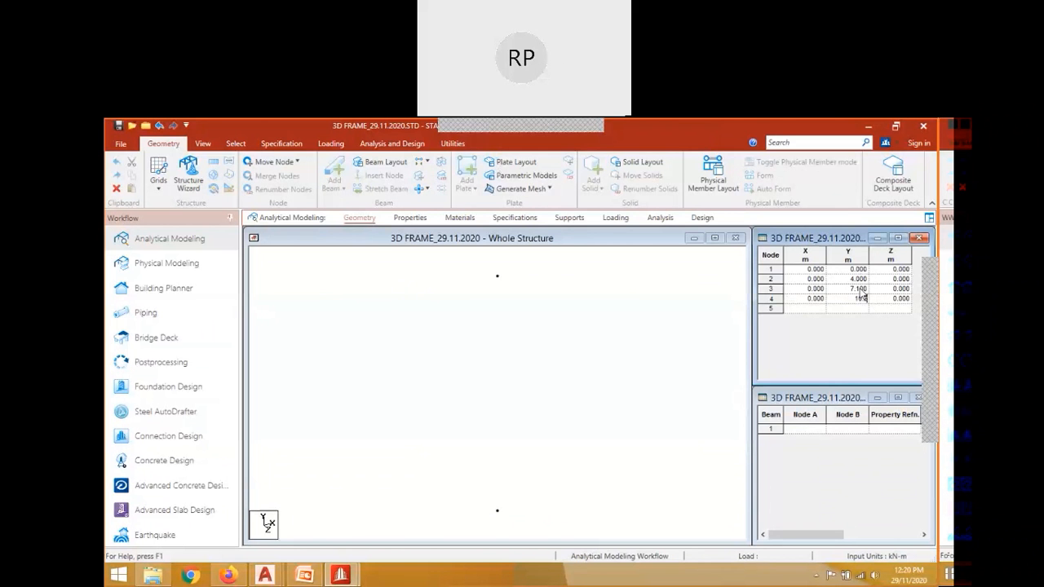
key(Tab)
key(Tab)
key(Tab)
text(13.3)
key(Tab)
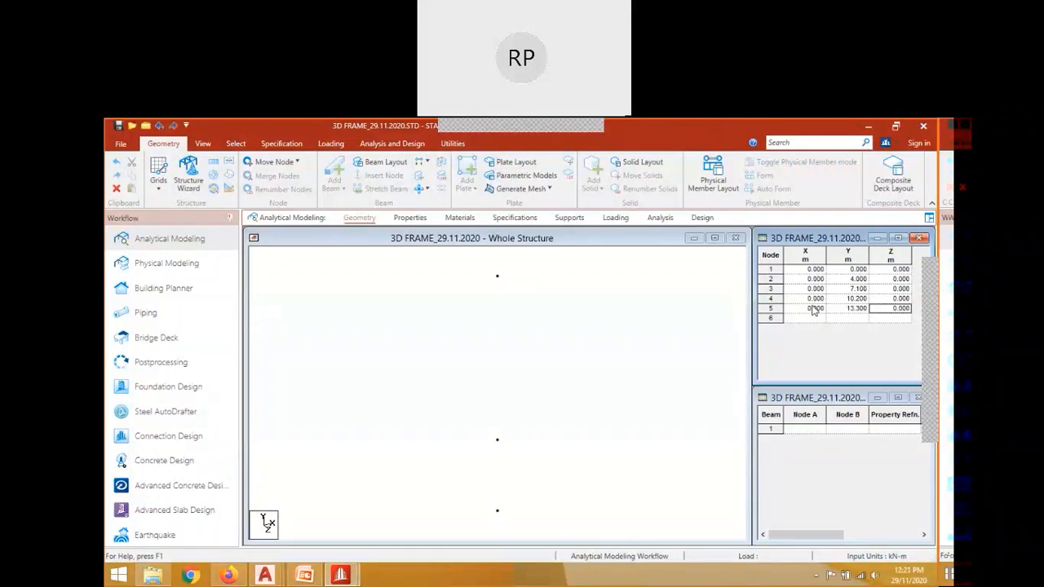
click(591, 370)
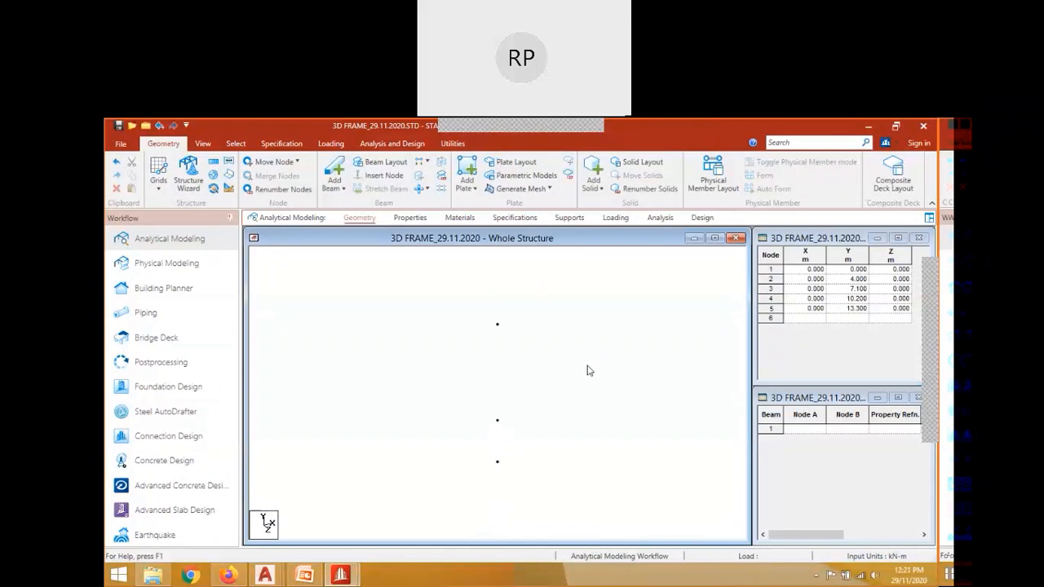
Inspect the vertical line of nodes in the structure view against the coordinates of nodes 1 to 5 in the table.
scroll(589, 370, down, 1)
middle_drag(590, 370, 535, 315)
click(205, 147)
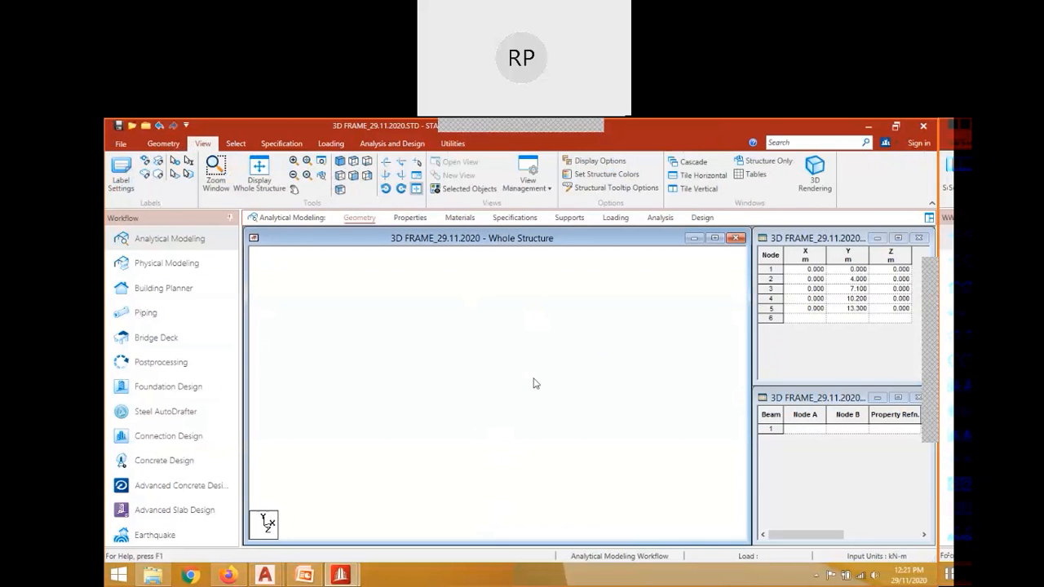
scroll(535, 383, down, 4)
scroll(535, 363, up, 4)
scroll(432, 373, up, 2)
click(814, 309)
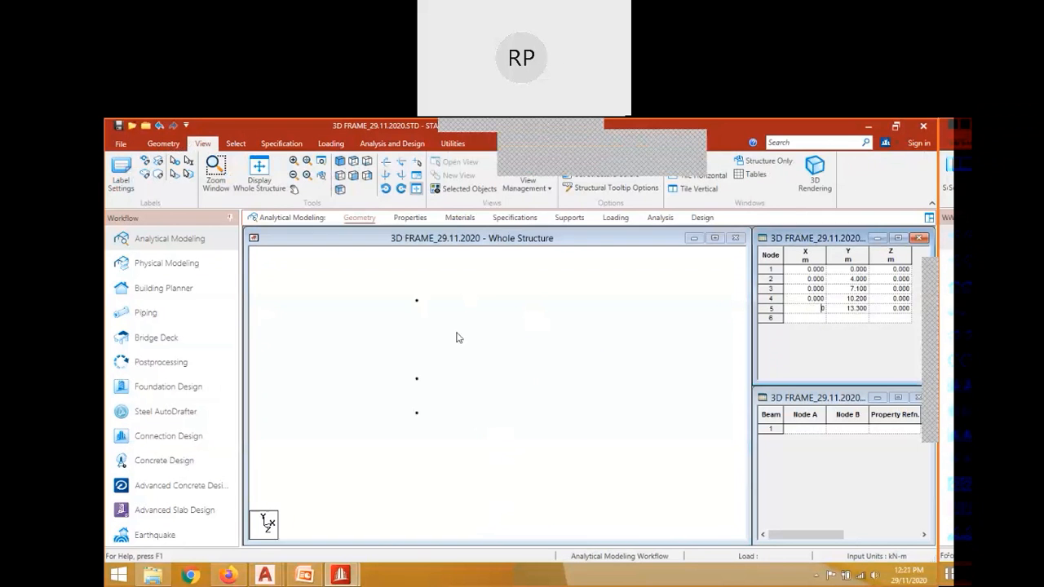
click(457, 337)
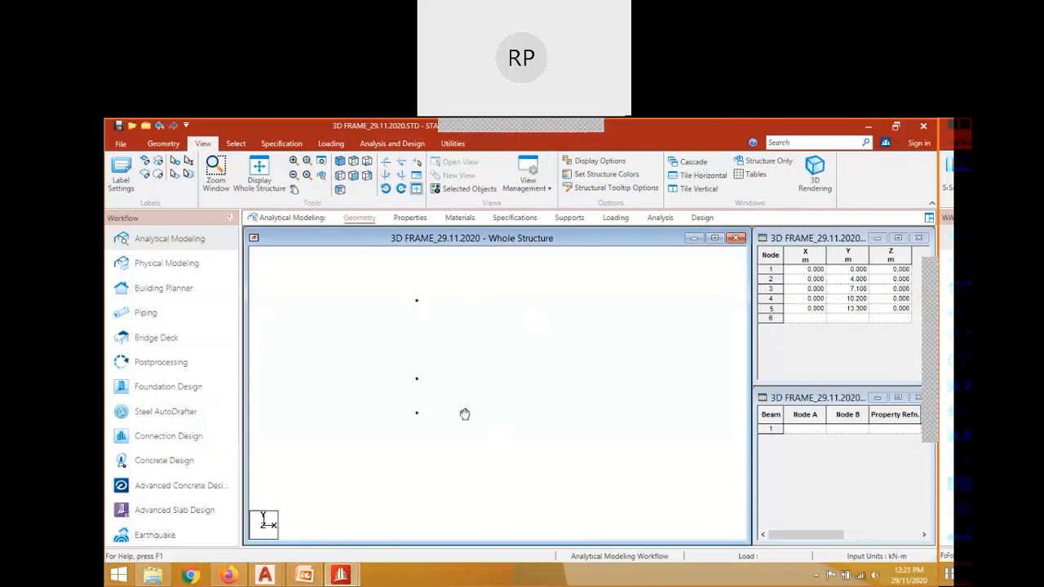
middle_drag(465, 415, 498, 477)
click(815, 321)
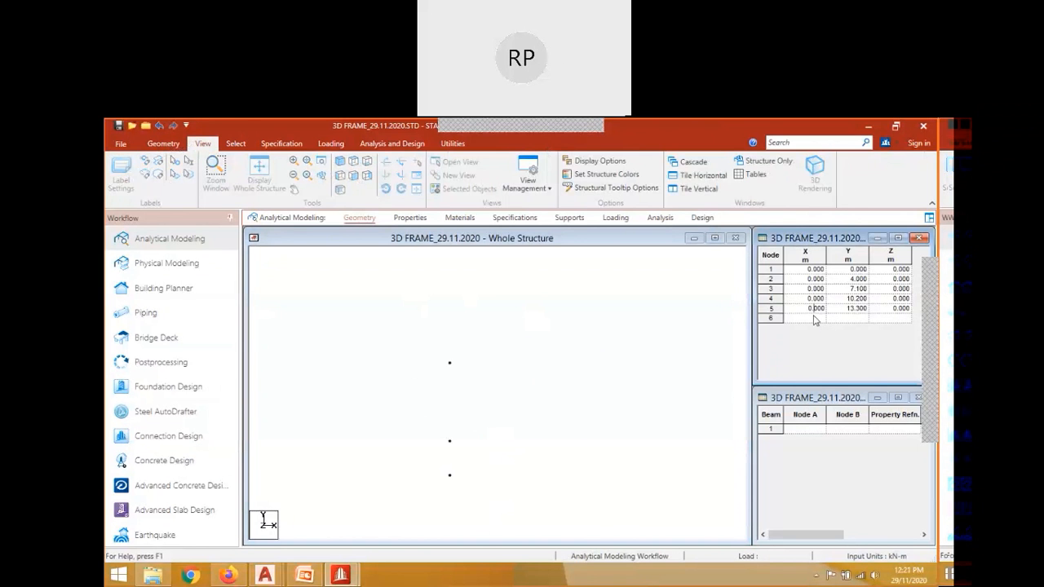
key(Return)
key(Down)
key(Down)
key(Down)
key(Down)
key(Down)
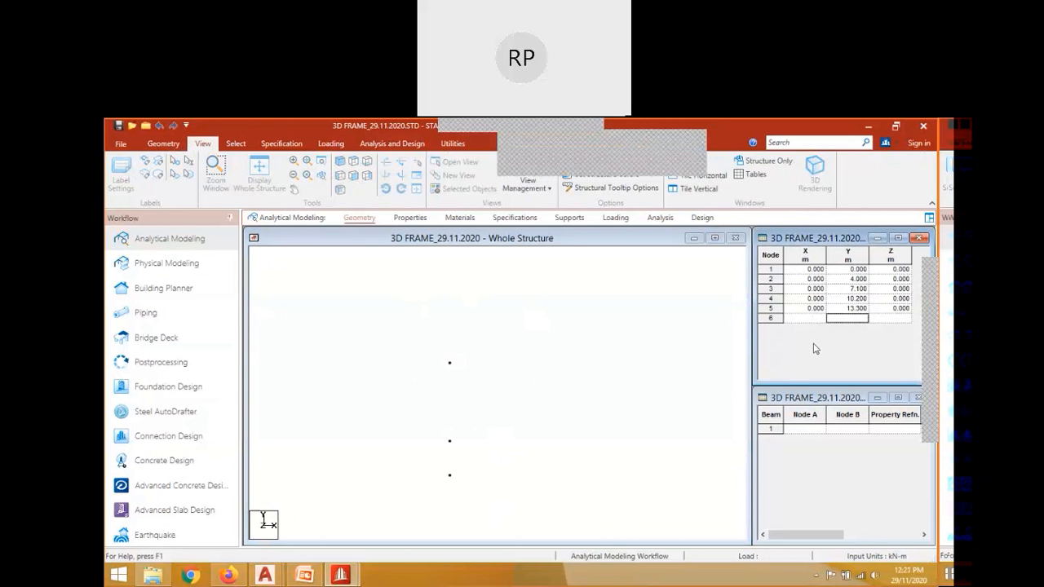
click(536, 401)
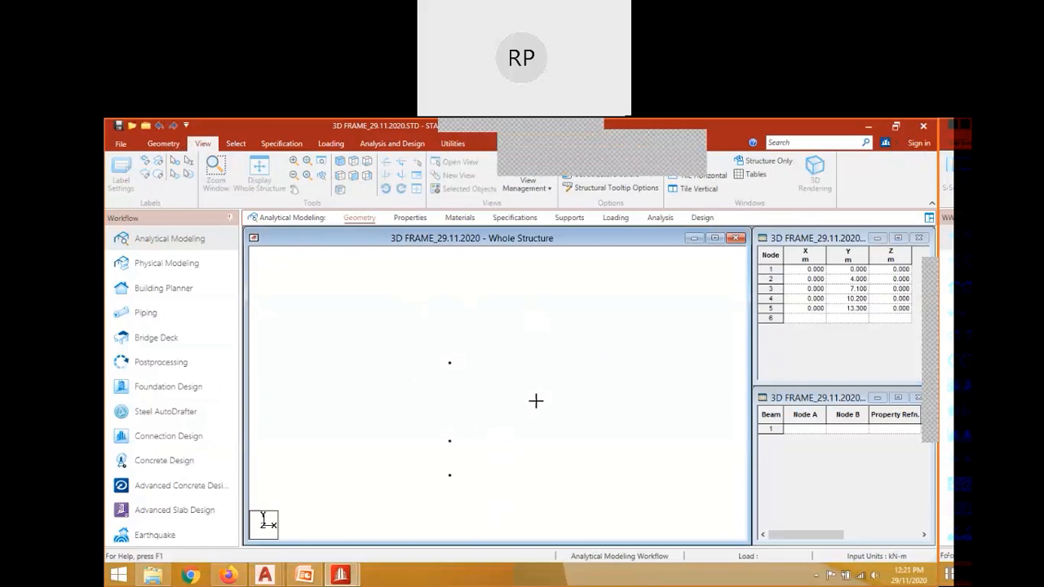
scroll(536, 400, down, 2)
Close the node and beam tables, maximize the structure view and display the whole structure.
click(918, 238)
click(918, 398)
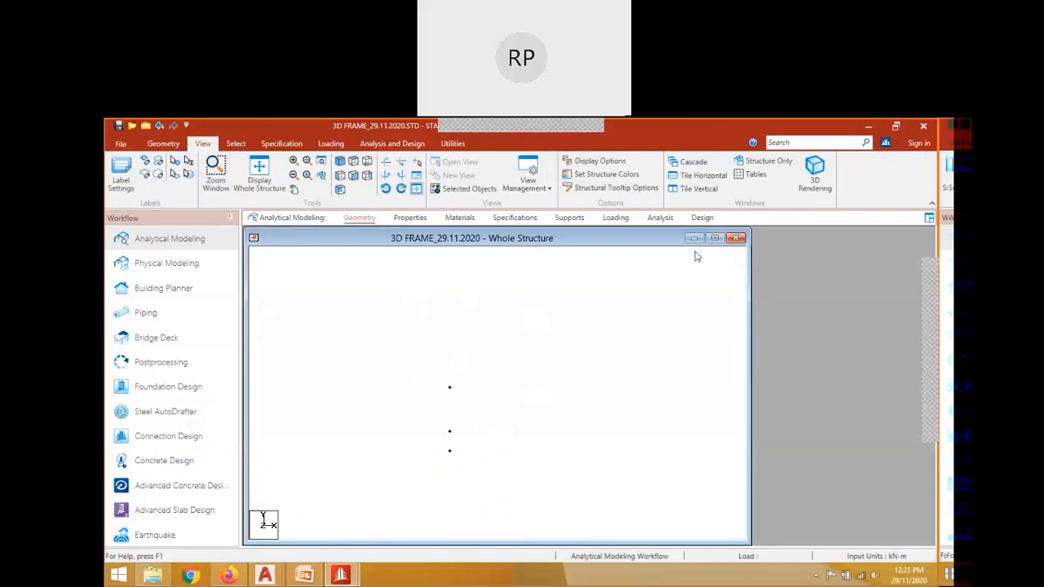
click(715, 237)
scroll(580, 372, down, 2)
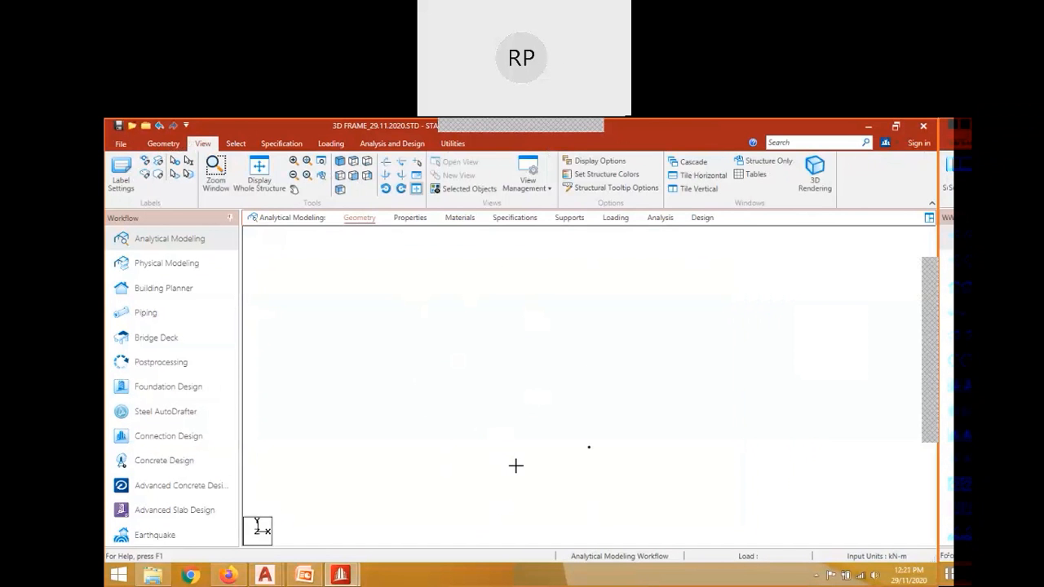
click(262, 184)
scroll(480, 373, down, 3)
scroll(518, 368, up, 3)
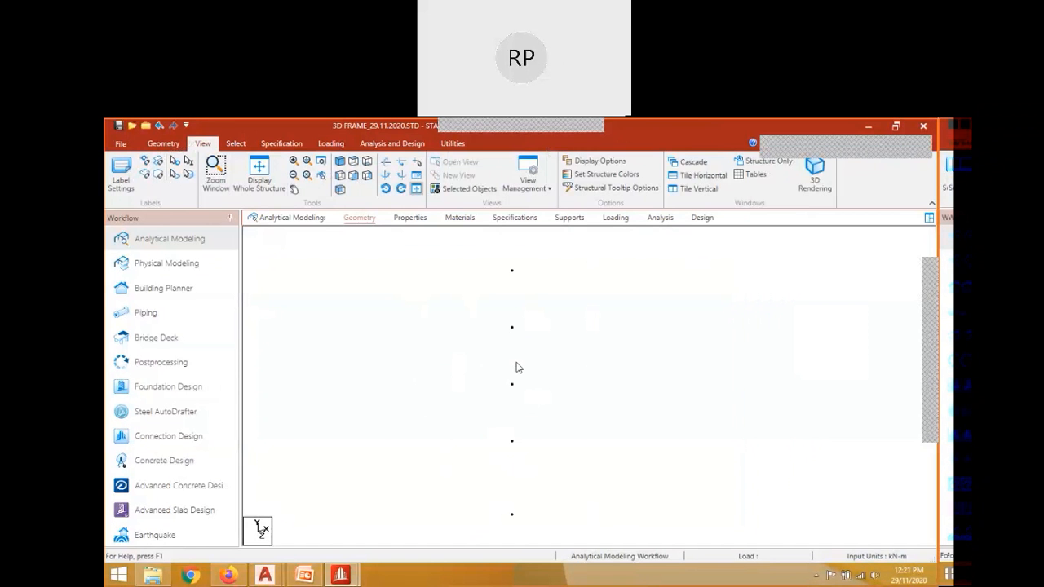
scroll(530, 360, down, 1)
middle_drag(467, 452, 466, 449)
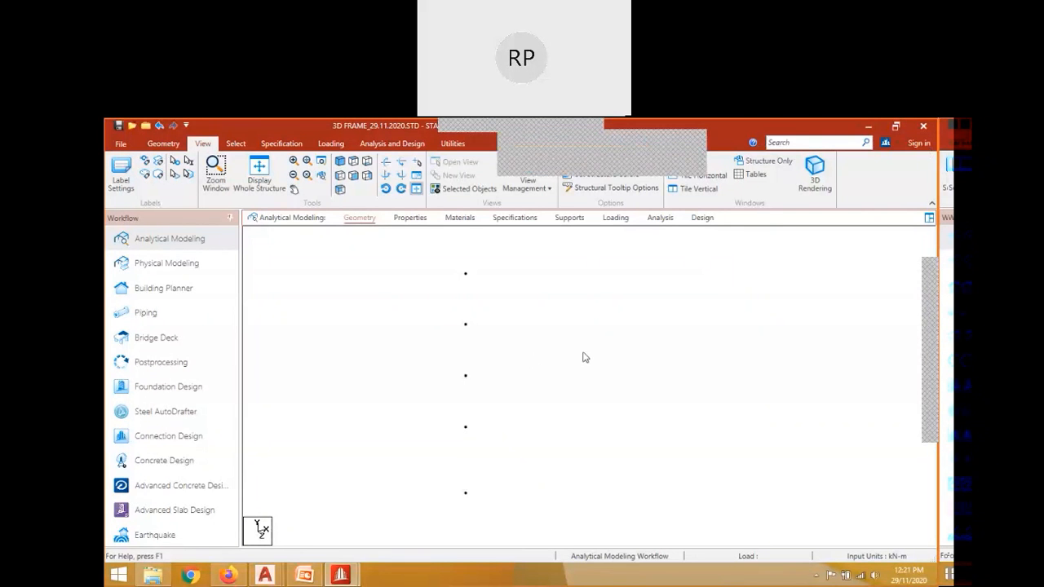
Reopen the node and beam tables and add a beam from node 1 to node 2 as the lowest column segment.
click(363, 221)
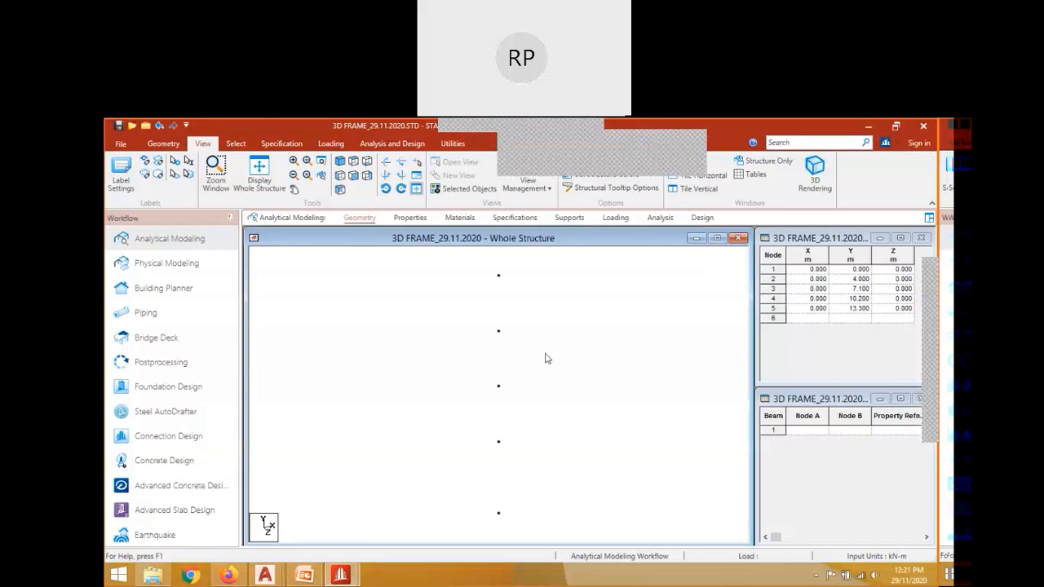
scroll(546, 354, down, 1)
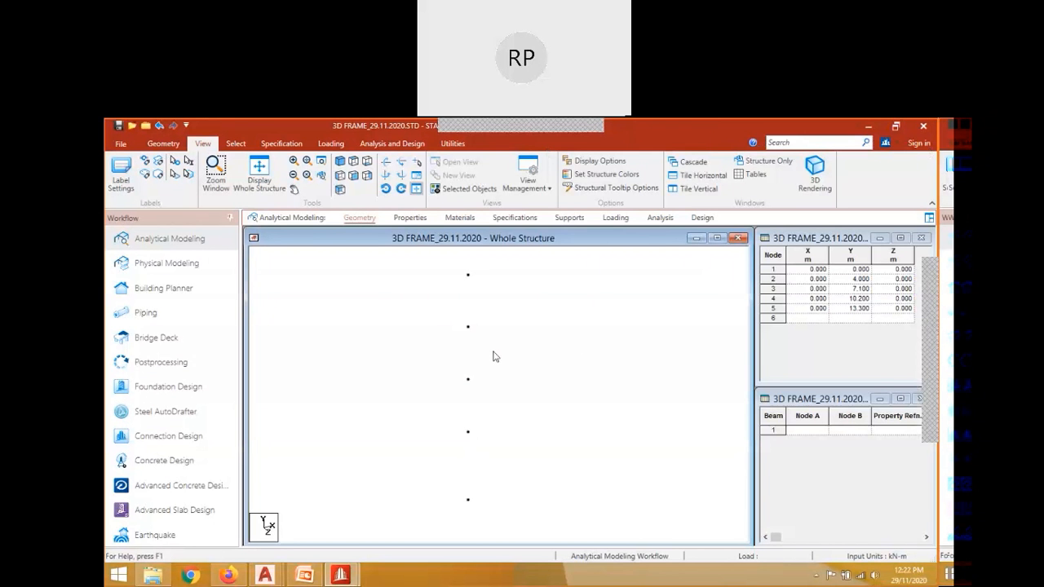
click(164, 144)
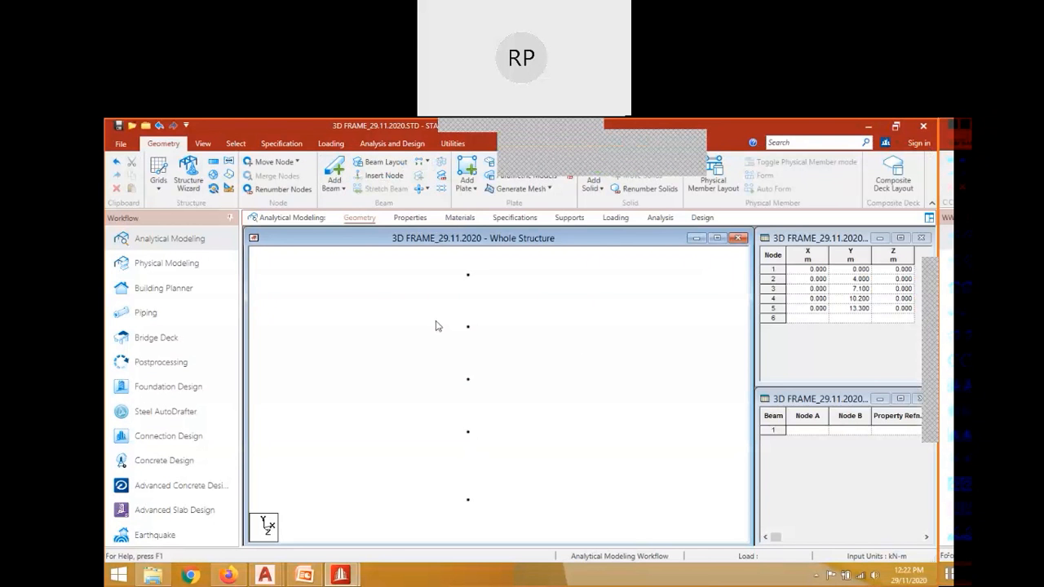
click(335, 170)
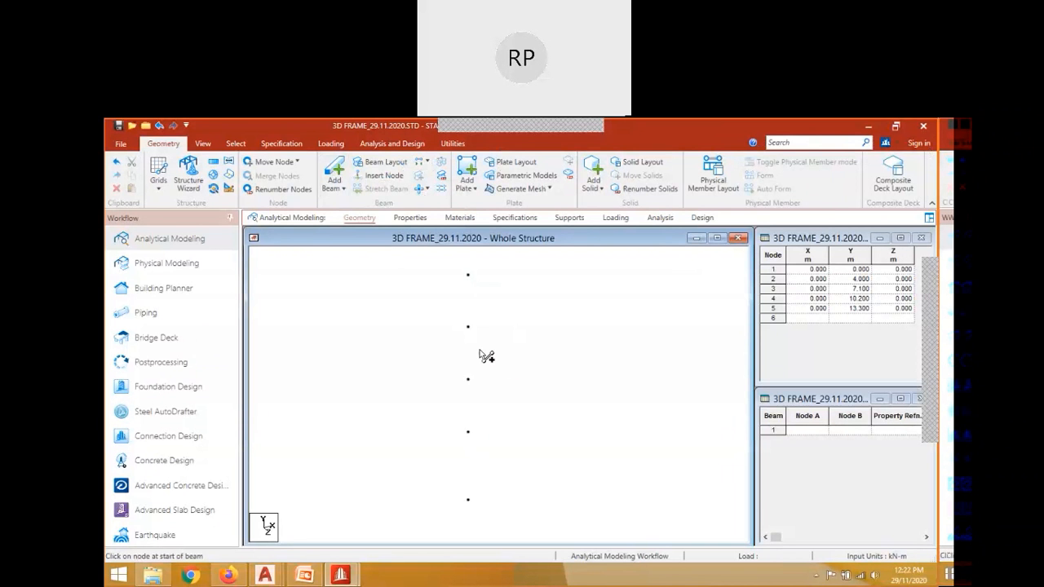
click(469, 433)
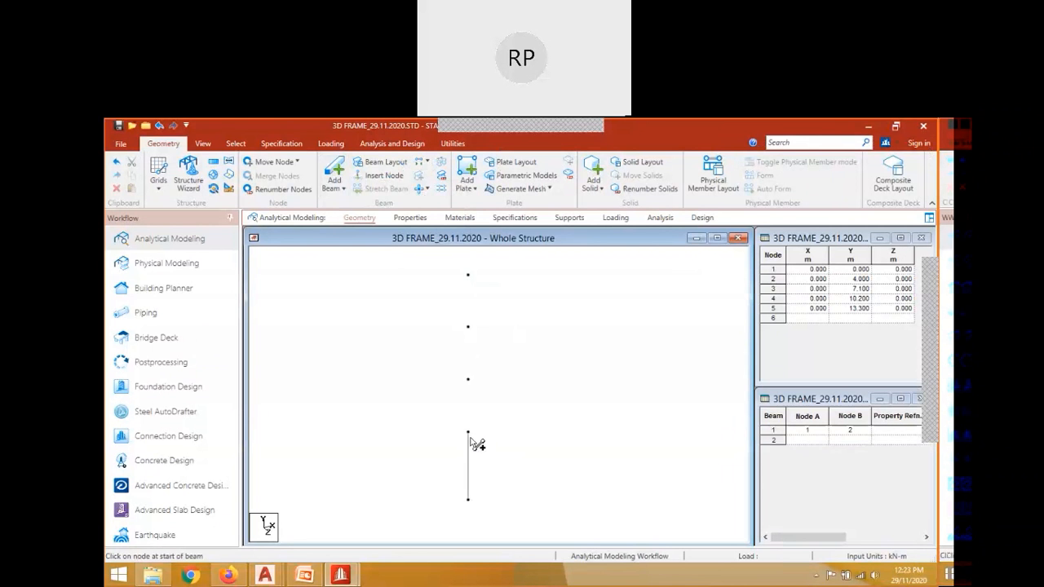
Add the remaining column segments as beams from node 2 to 3, node 3 to 4 and node 4 to 5.
click(473, 381)
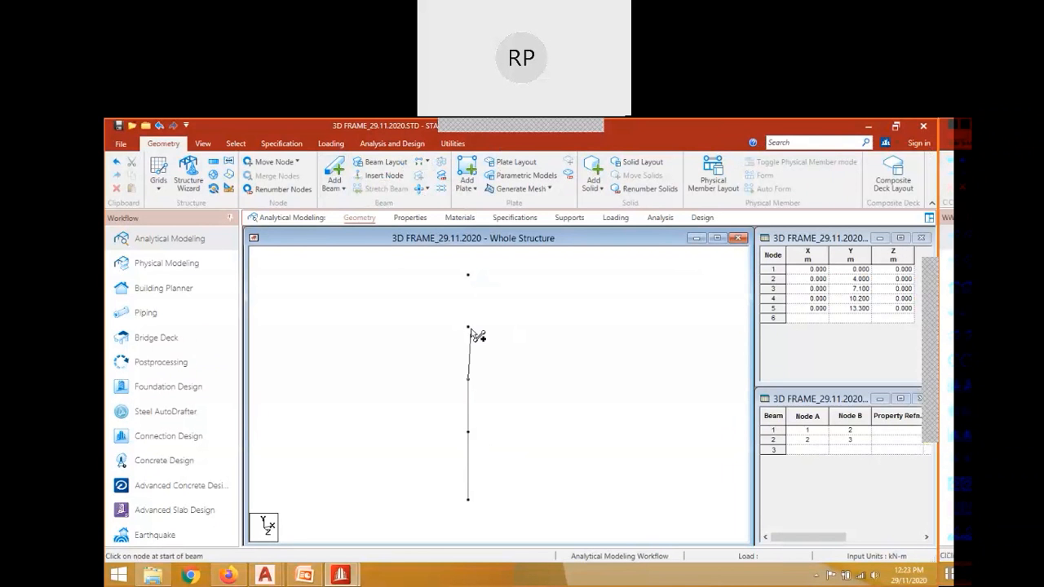
click(469, 328)
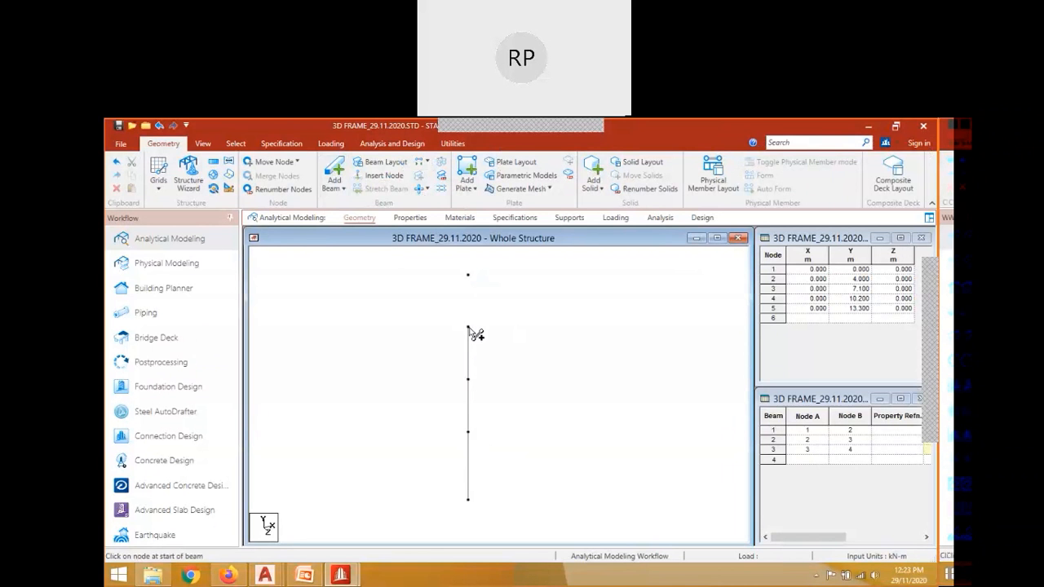
click(469, 276)
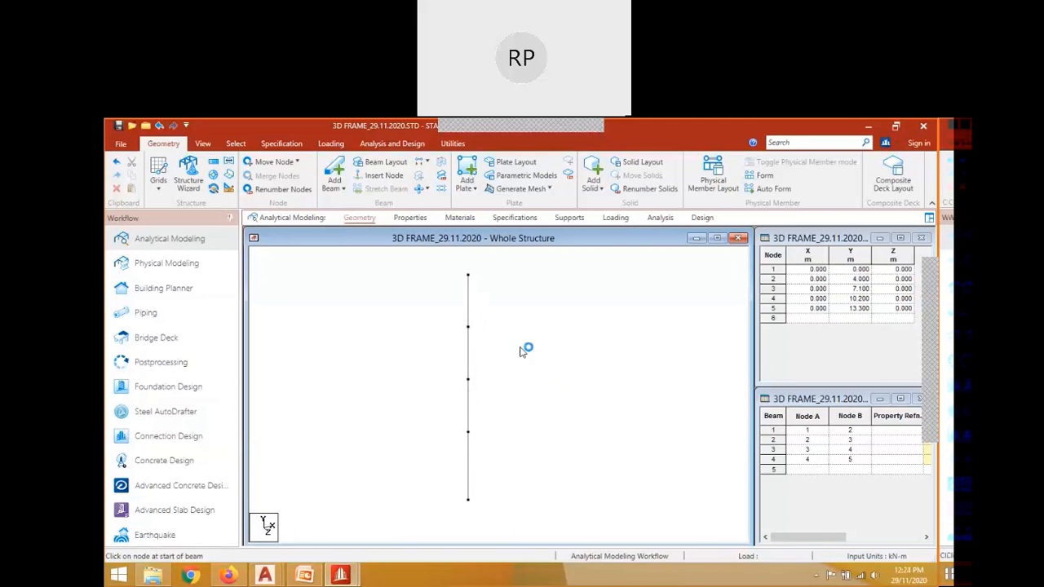
Select all four column segments and start a Translational Repeat in the global X direction.
drag(486, 287, 433, 527)
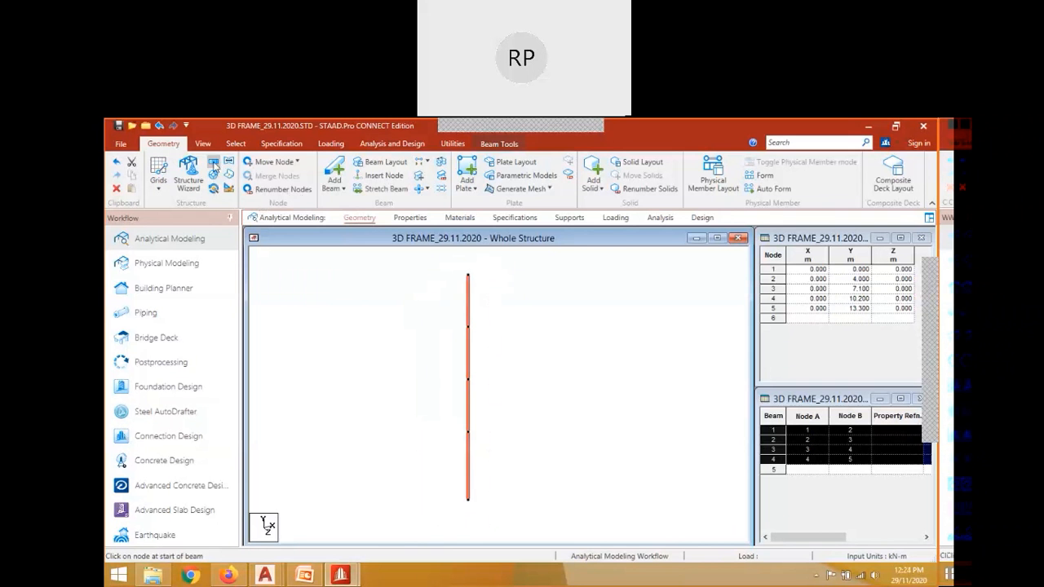
click(214, 166)
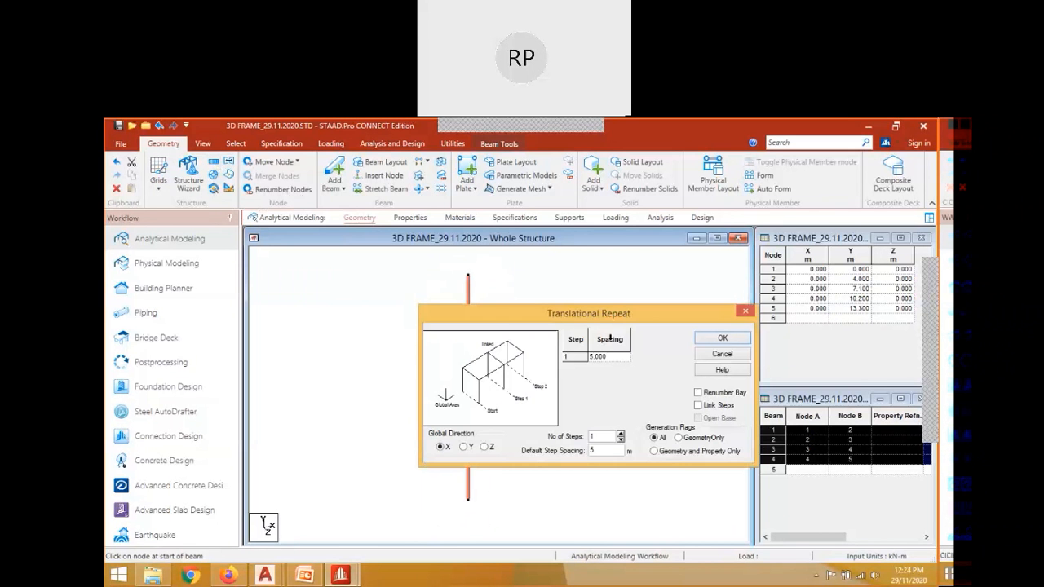
drag(652, 317, 570, 286)
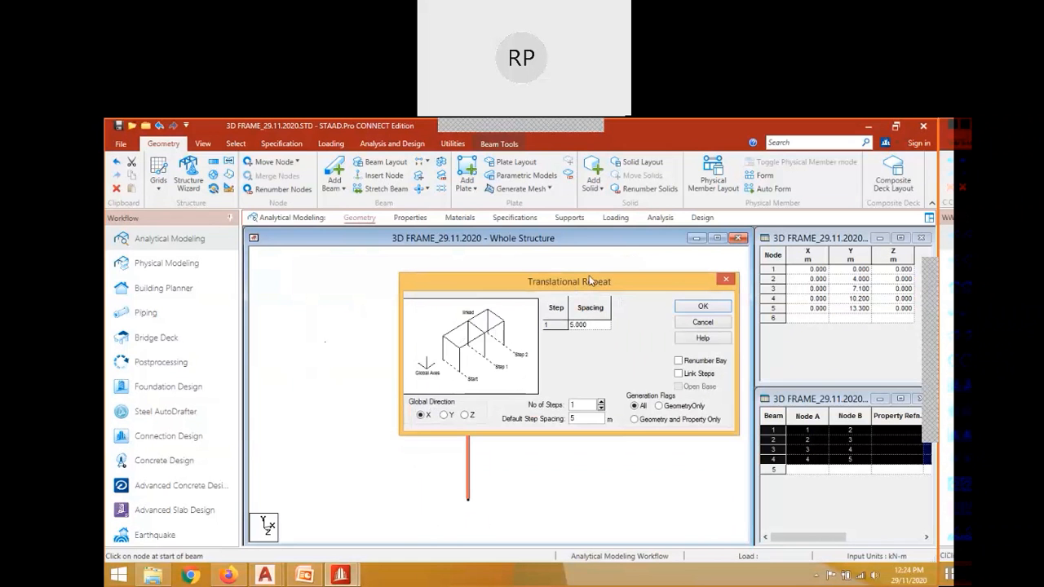
drag(590, 281, 587, 279)
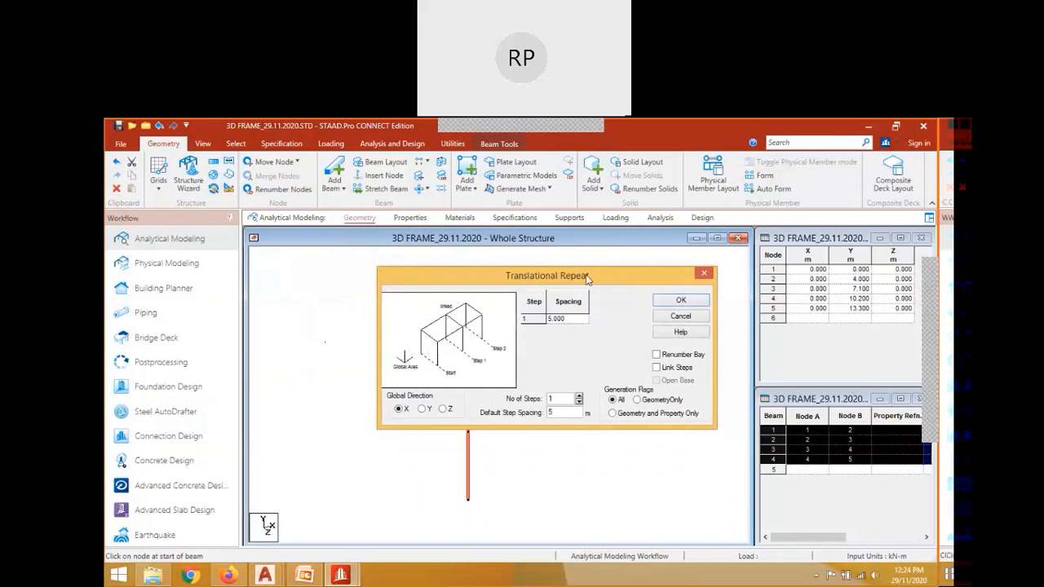
click(399, 409)
Consult the typical floor plan slide in PowerPoint and set the number of repeat steps to 3 back in STAAD.Pro.
click(305, 575)
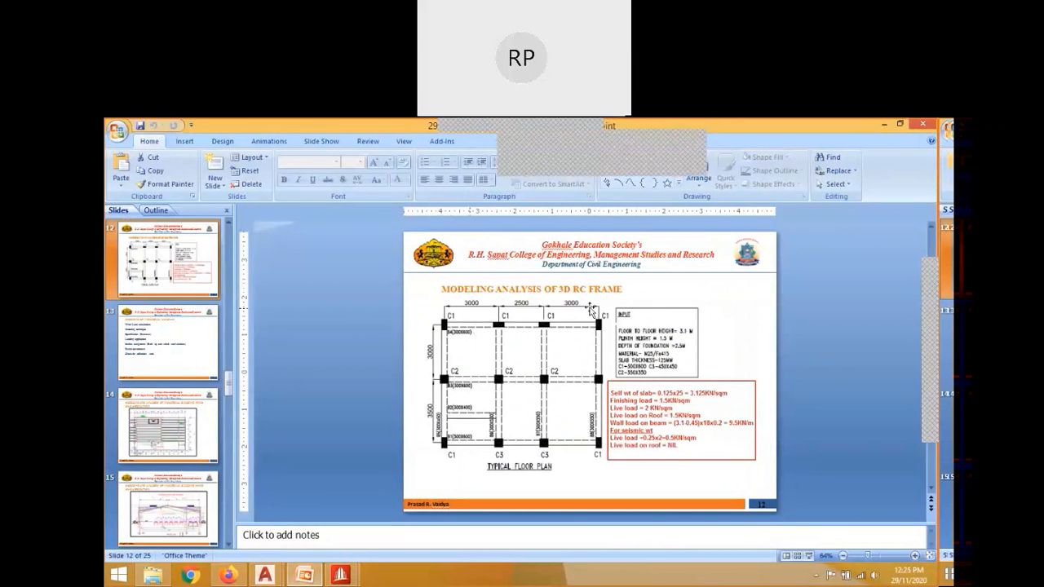
click(340, 576)
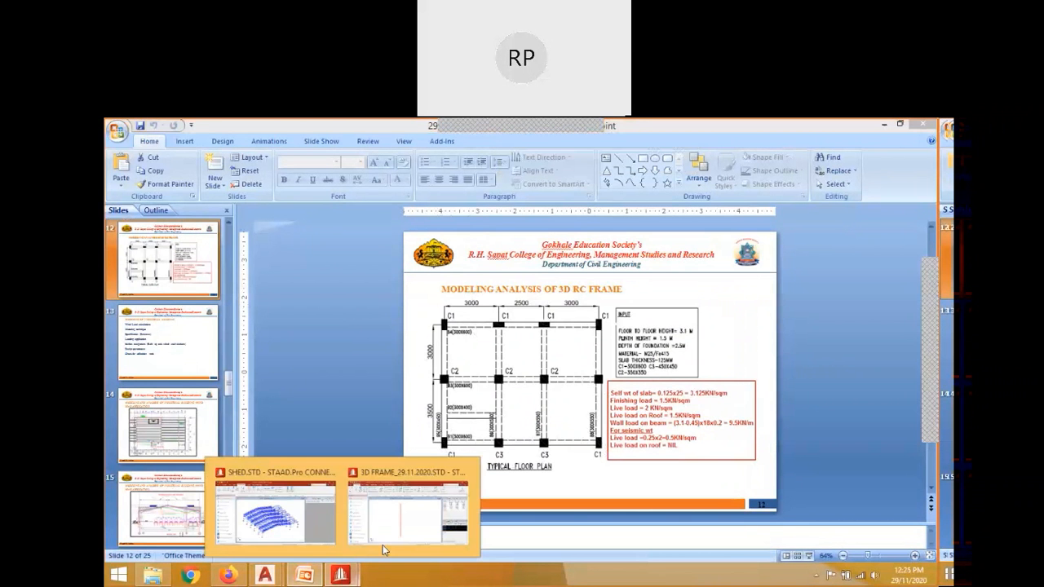
click(383, 544)
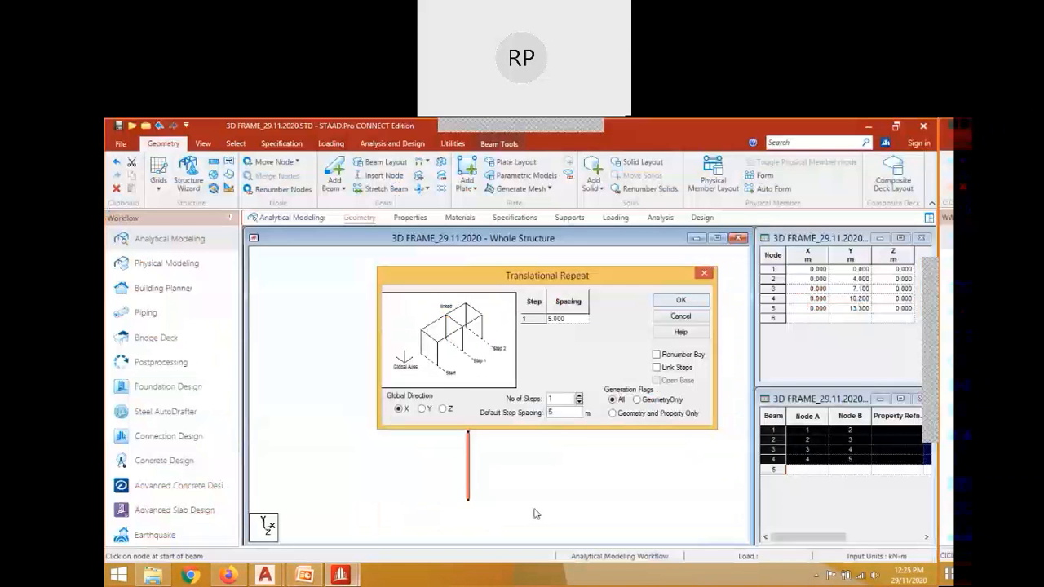
key(Up)
key(Up)
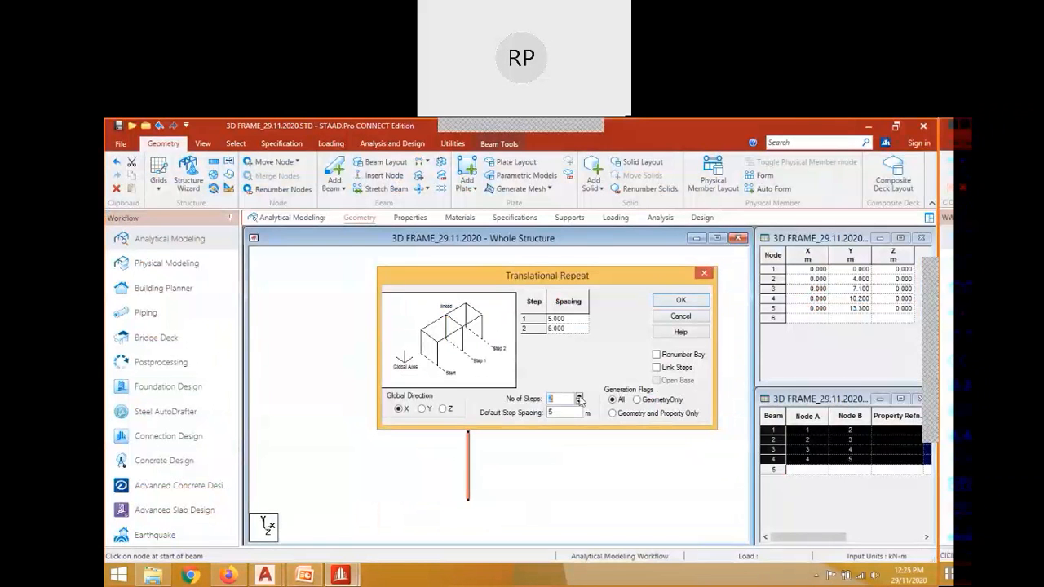
Set the spacings of steps 1 to 3 to 3, 2.5 and 3 m, rechecking the bay widths on the PowerPoint floor plan.
click(572, 320)
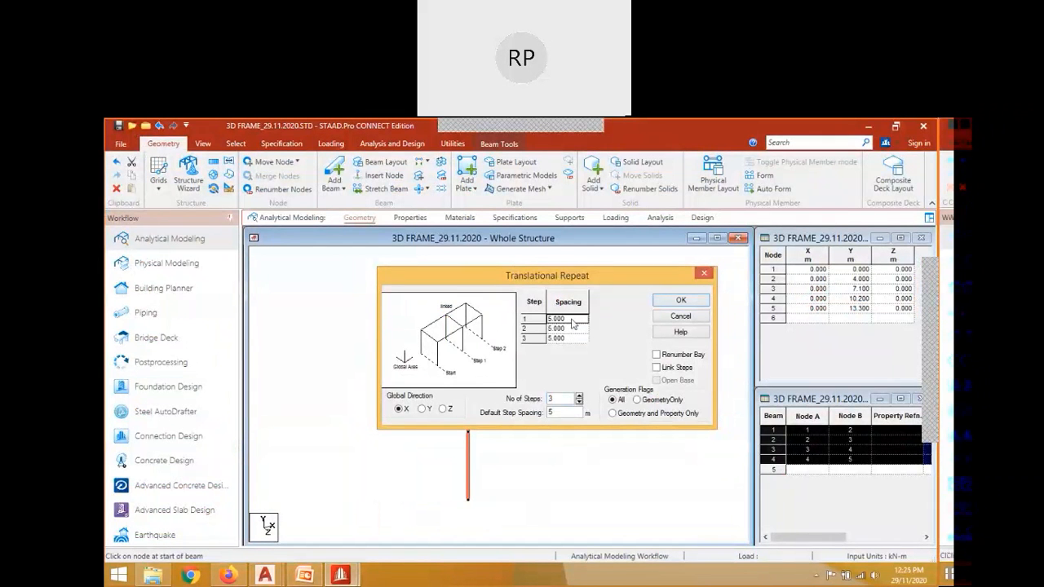
click(305, 576)
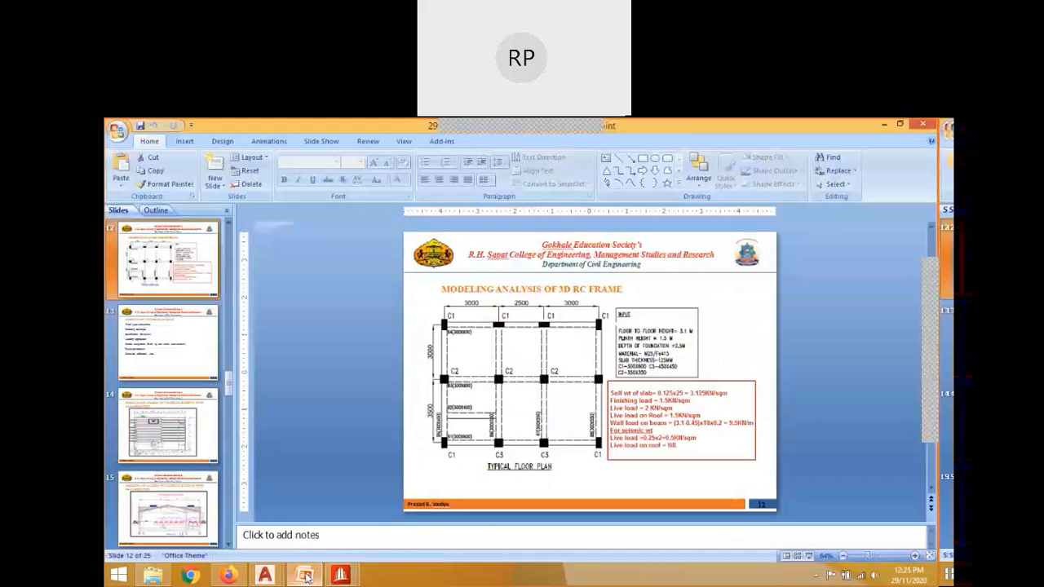
click(308, 577)
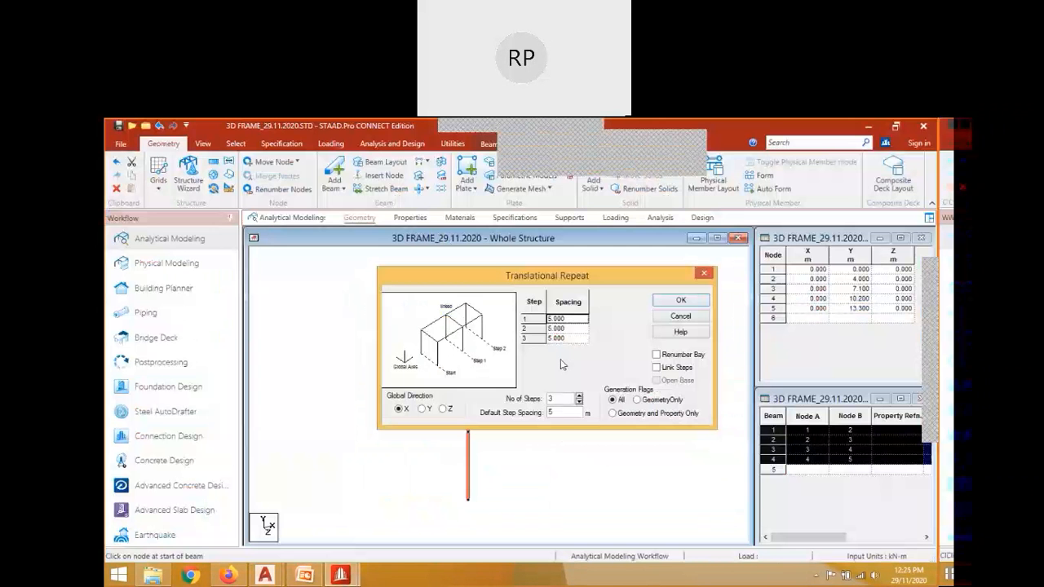
text(3)
key(Return)
text(.5)
key(Return)
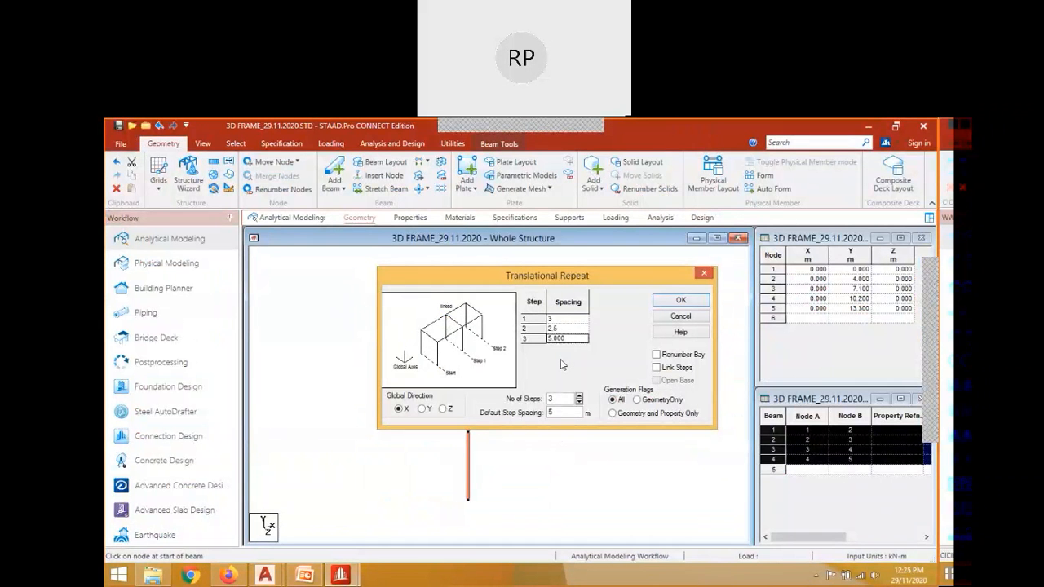
text(3)
key(Return)
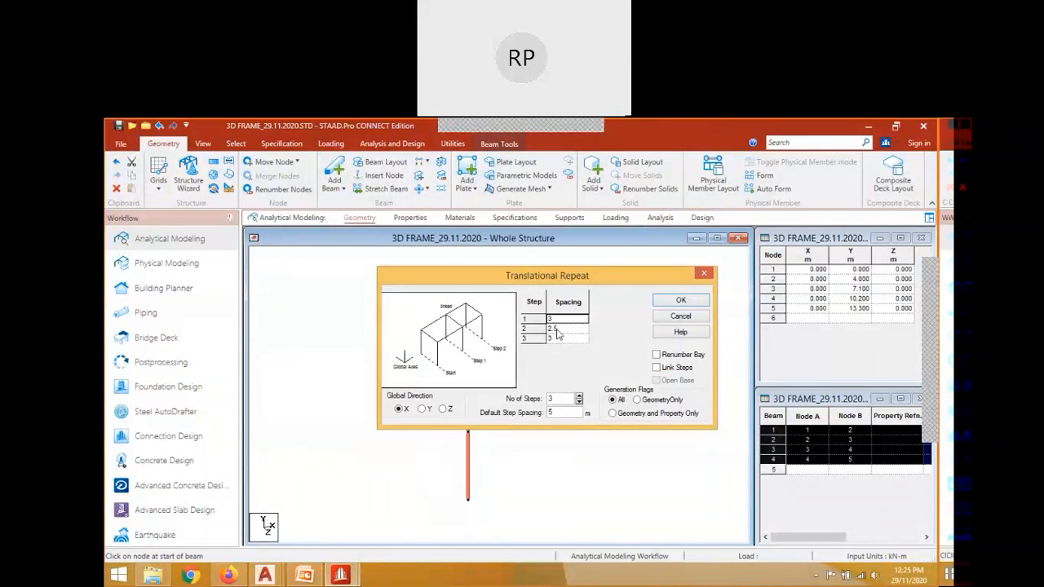
click(557, 330)
key(Return)
Turn on Link Steps with X as the global direction and generate the repeated columns with their connecting beams.
click(399, 410)
drag(546, 275, 492, 267)
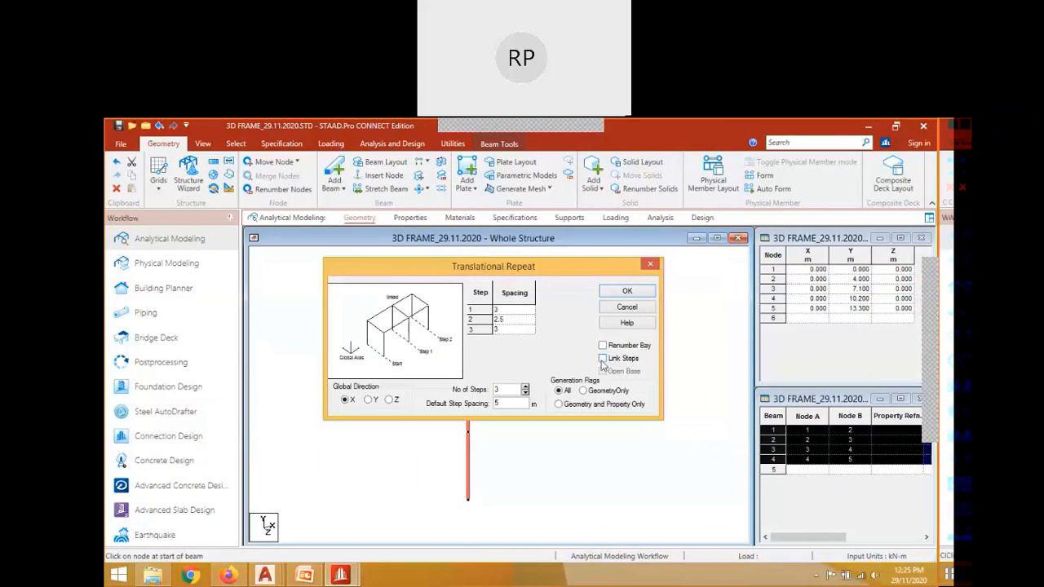
drag(526, 270, 749, 277)
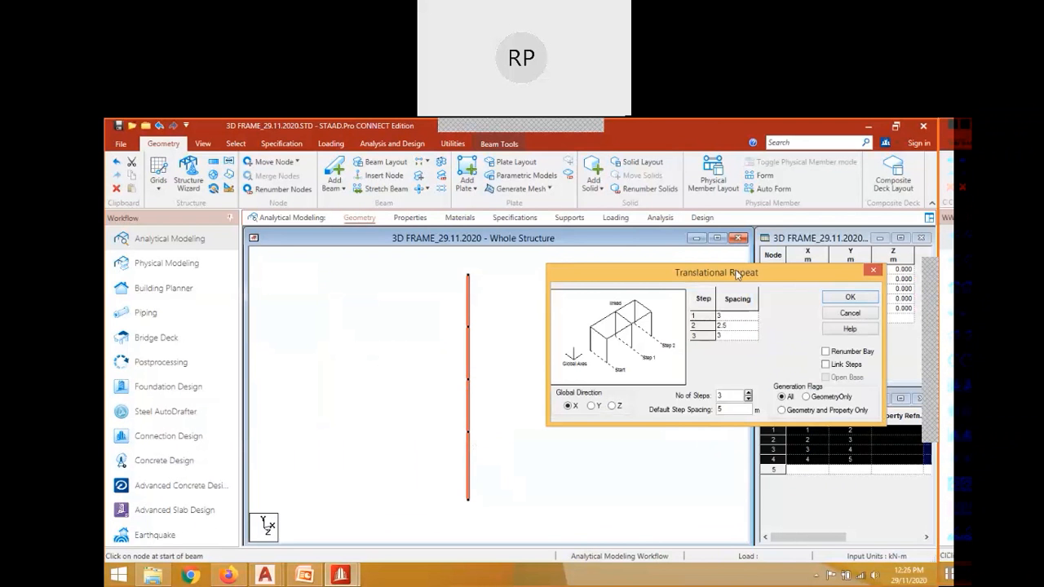
drag(736, 274, 583, 263)
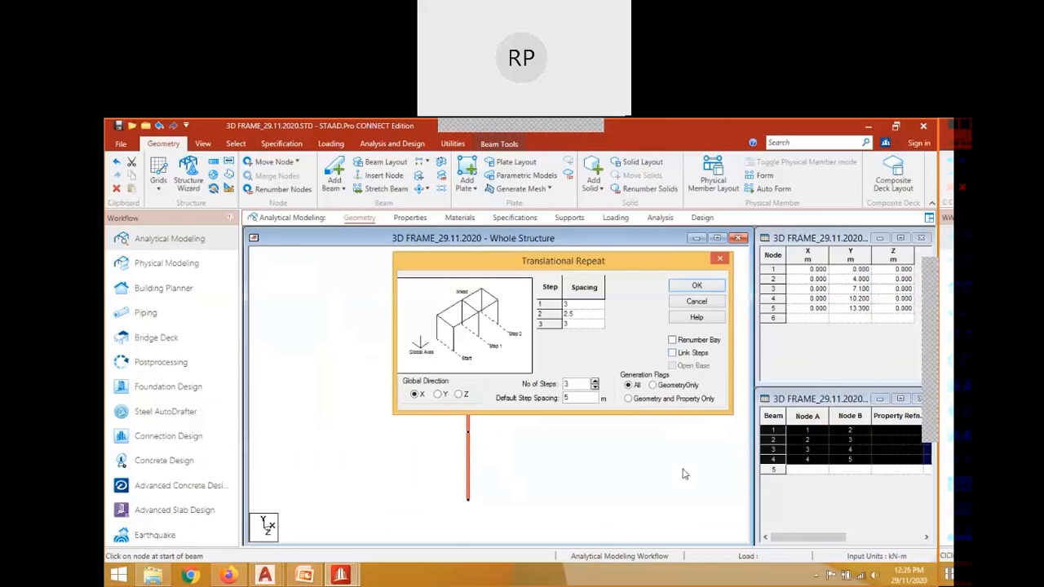
click(691, 352)
drag(586, 262, 534, 264)
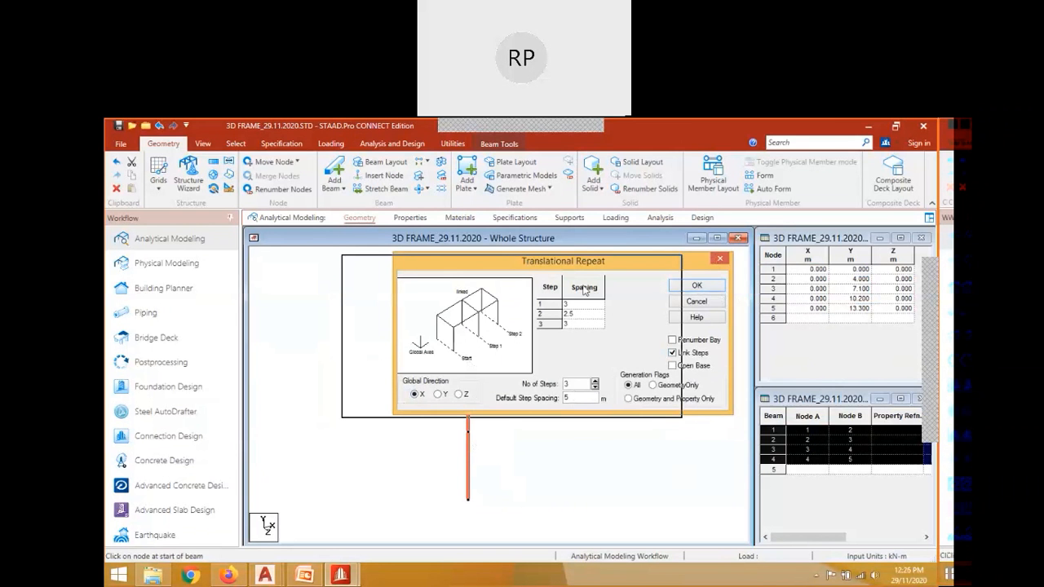
key(Return)
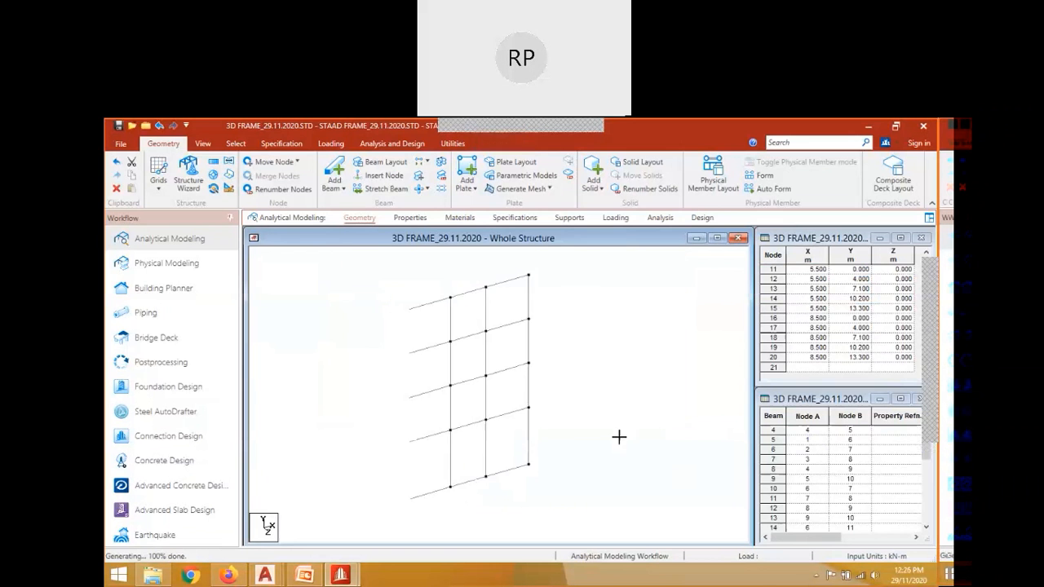
Delete the three horizontal beams that link the column bases at ground level.
middle_drag(583, 421, 601, 355)
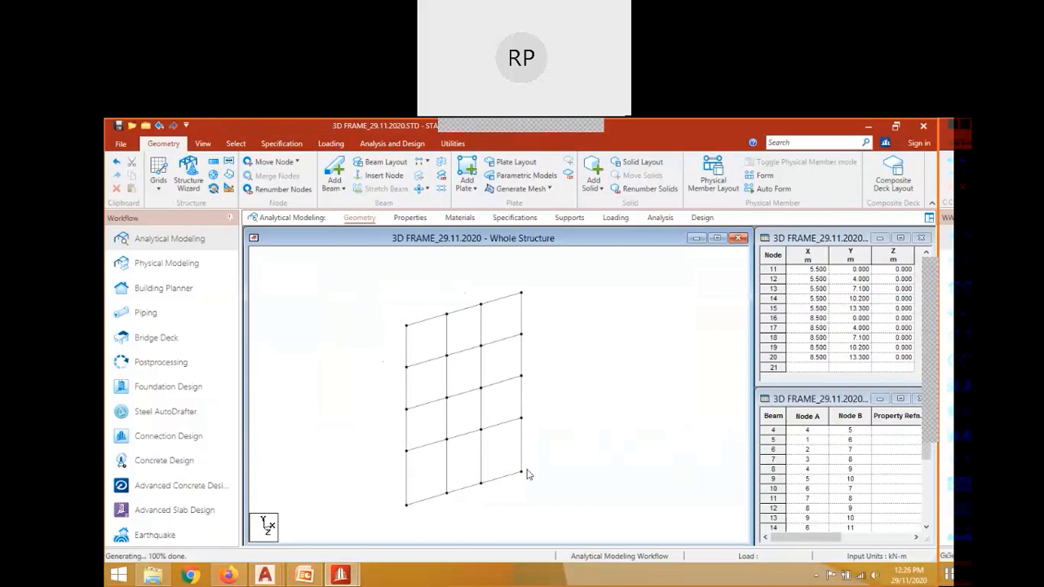
scroll(534, 477, down, 1)
scroll(539, 481, up, 1)
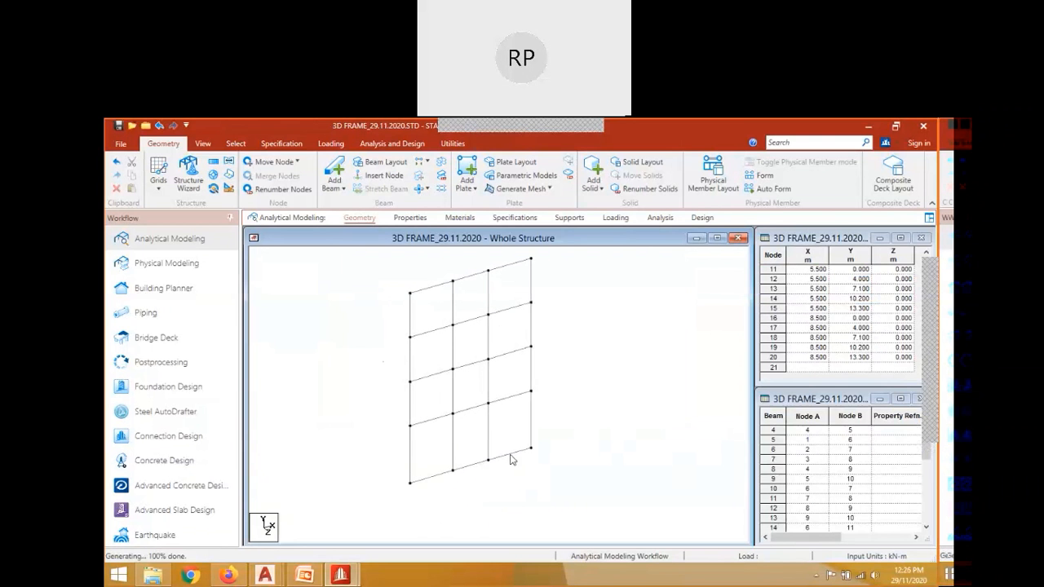
click(510, 454)
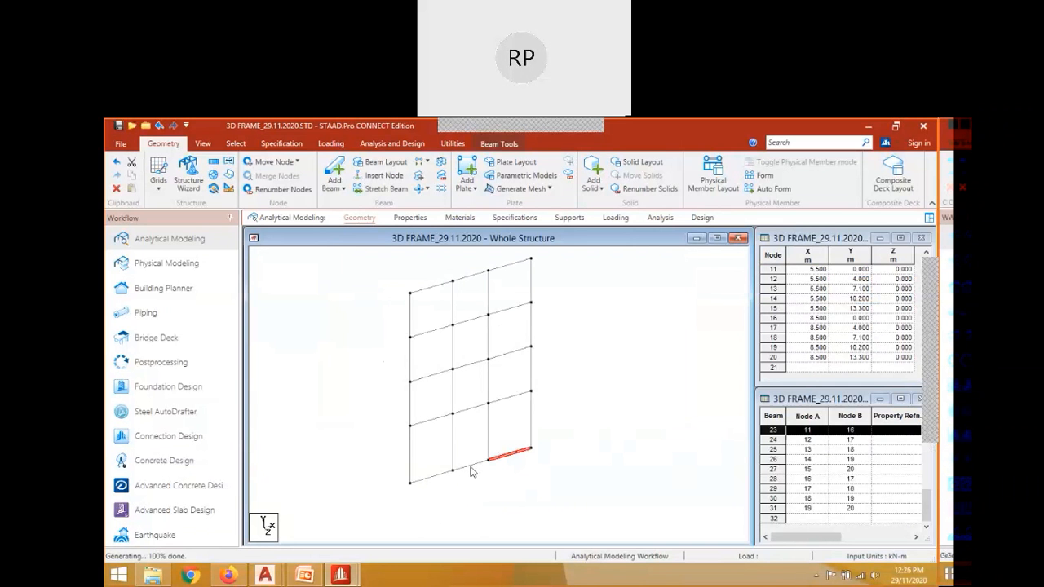
ctrl+click(471, 466)
ctrl+click(432, 477)
key(Delete)
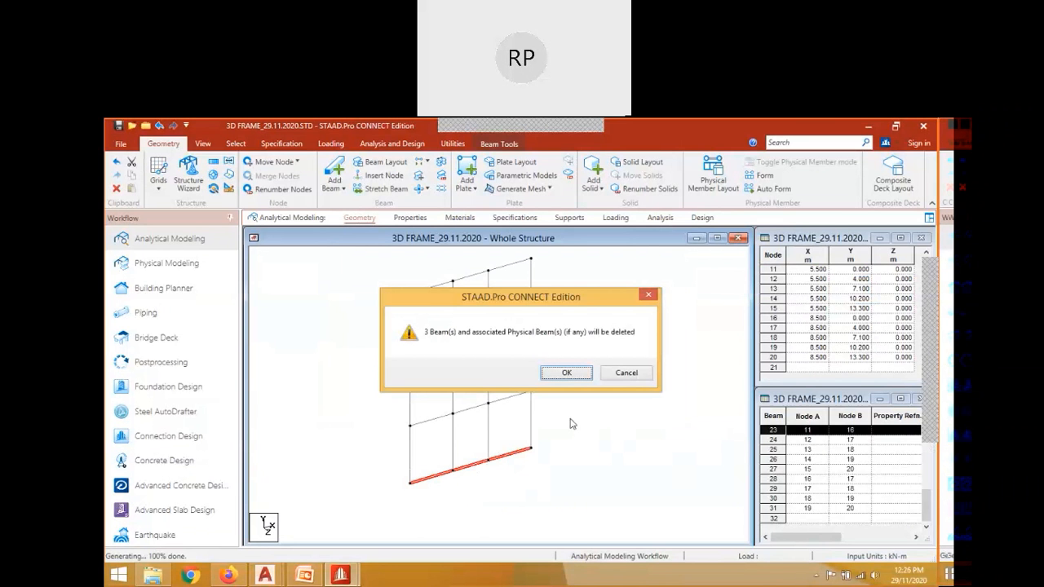
click(566, 374)
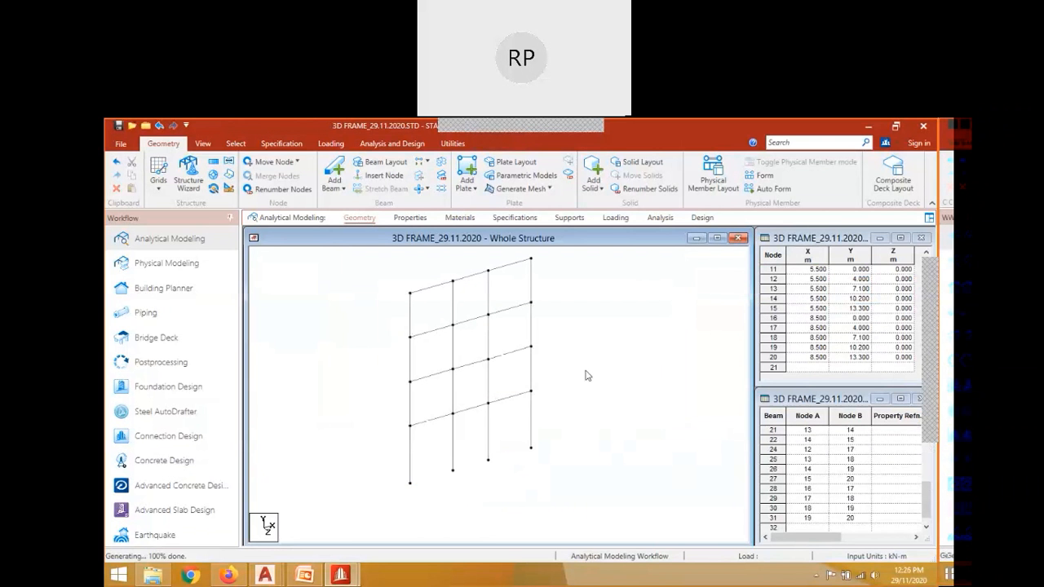
Select every member of the plane frame and start another Translational Repeat.
middle_drag(586, 375, 589, 406)
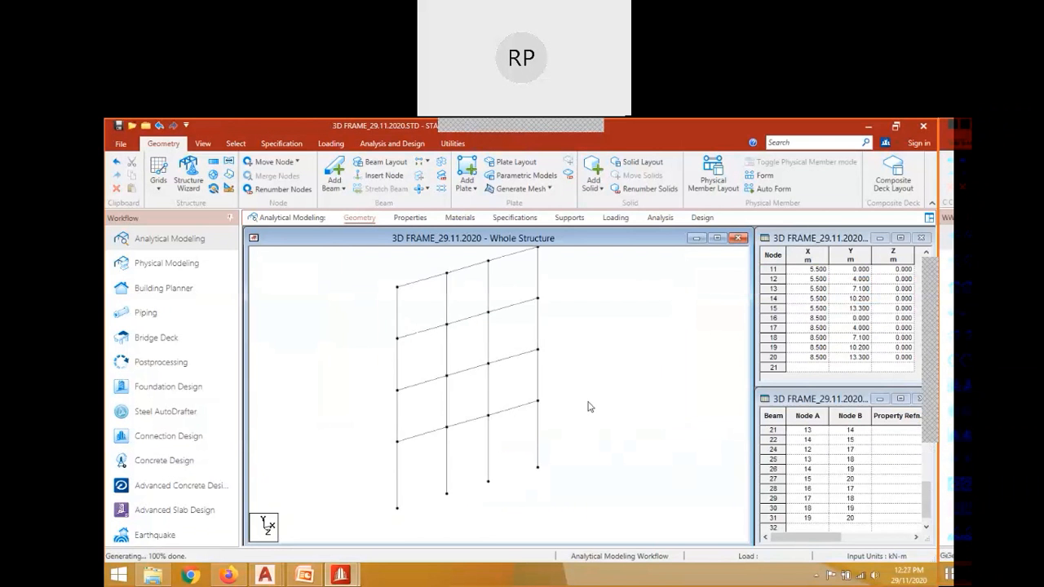
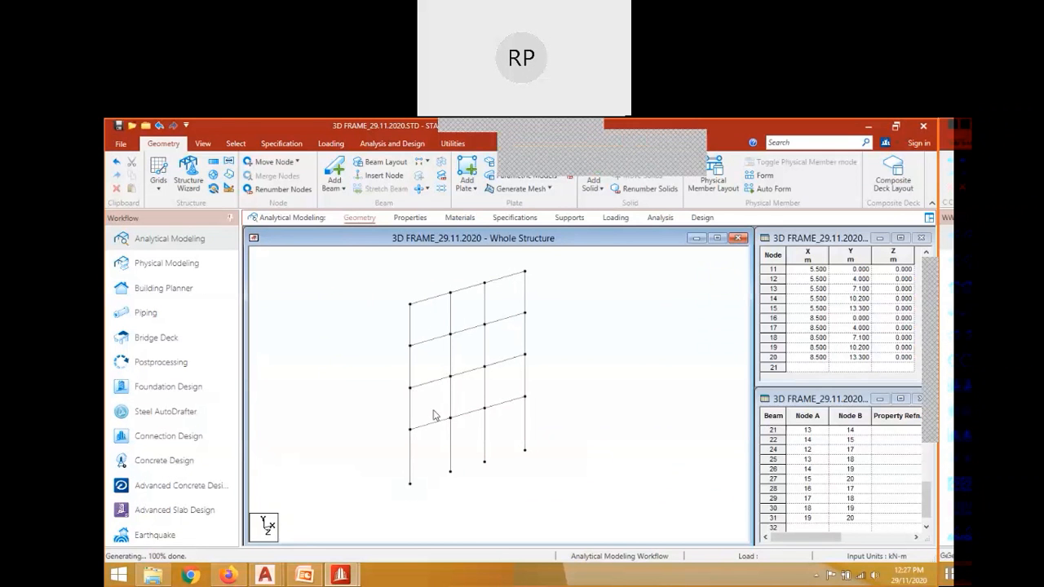
middle_drag(597, 340, 595, 362)
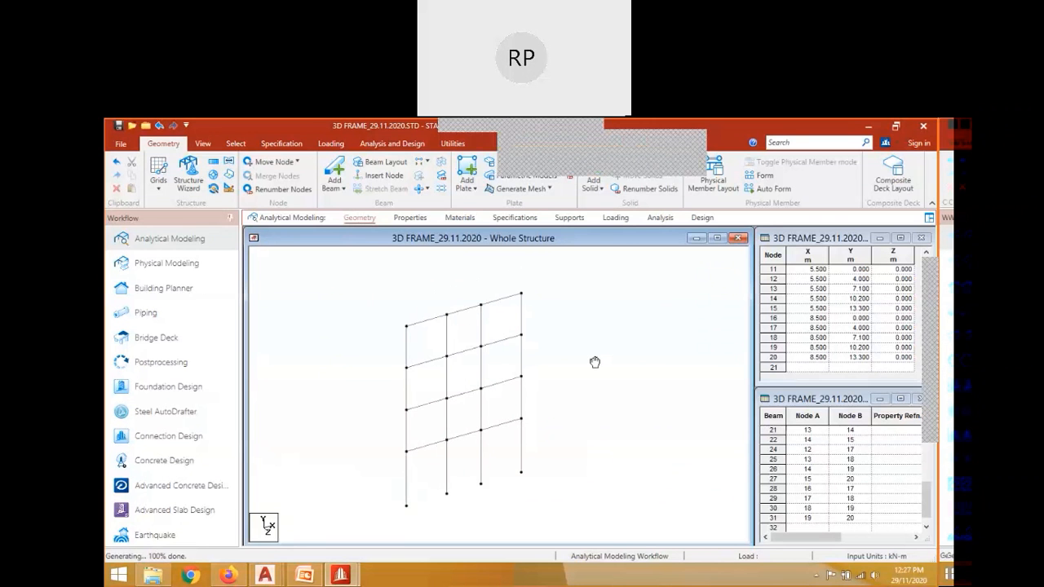
scroll(591, 359, down, 2)
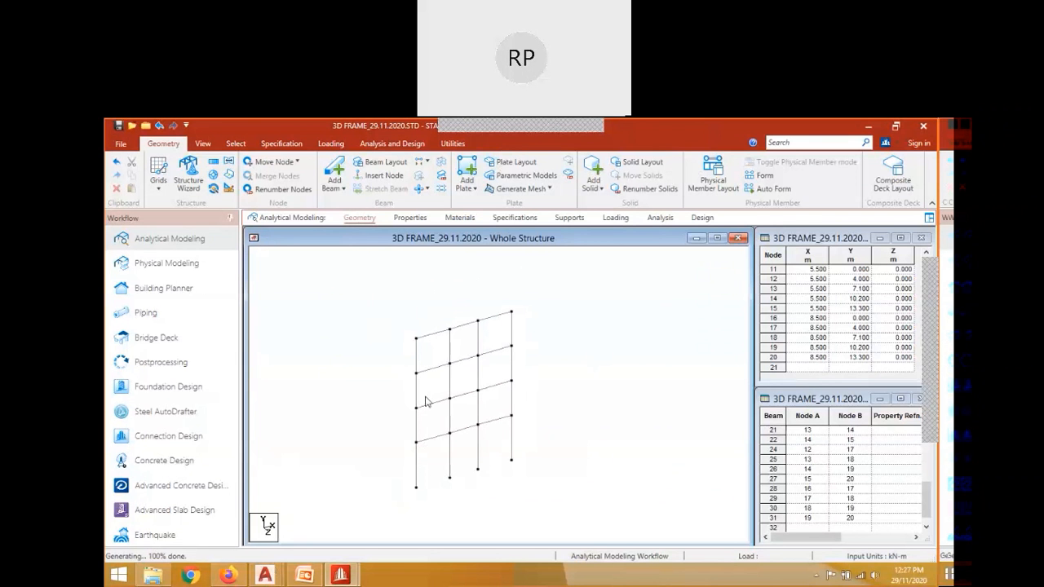
scroll(425, 401, down, 1)
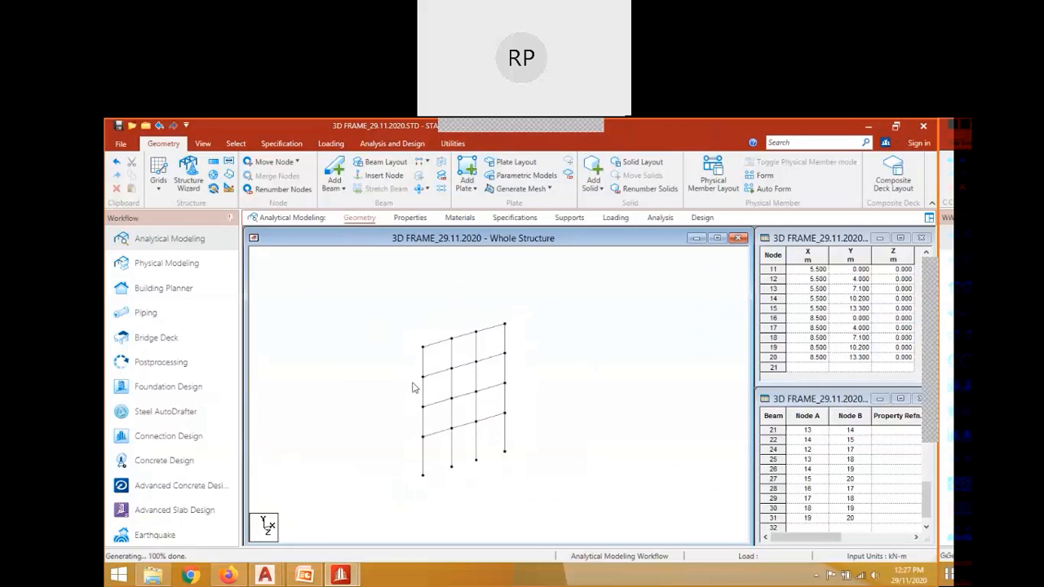
drag(357, 305, 621, 530)
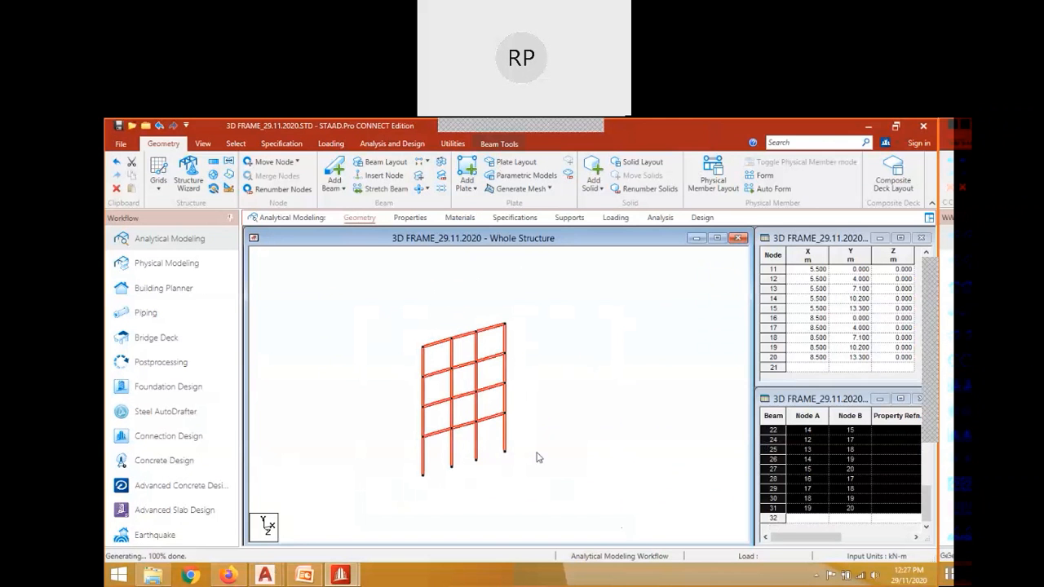
click(215, 165)
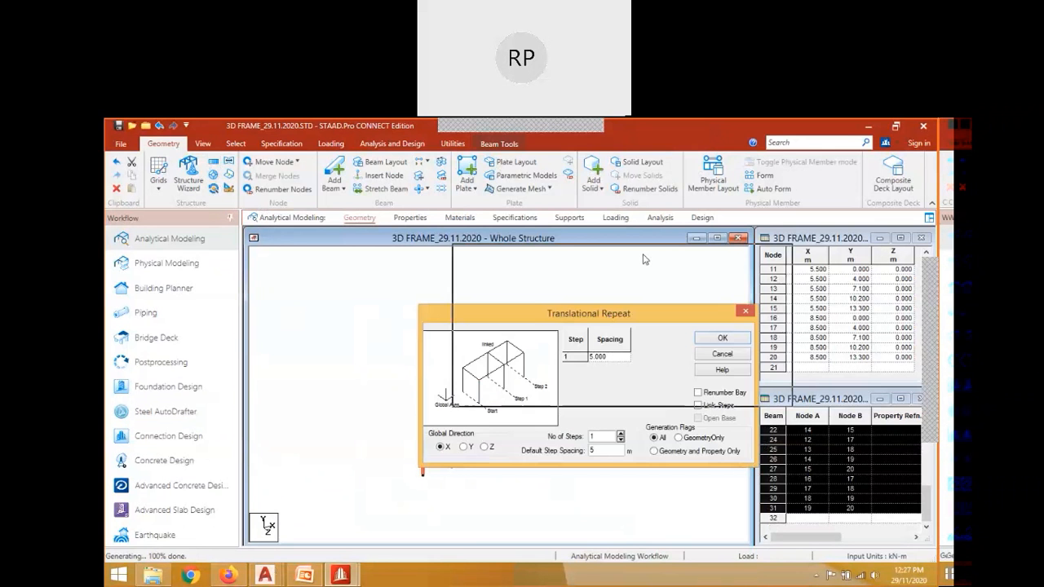
Check the transverse bay widths on the PowerPoint floor plan and set the two repeat step spacings in STAAD.Pro to -3.5 and -3 m.
click(305, 576)
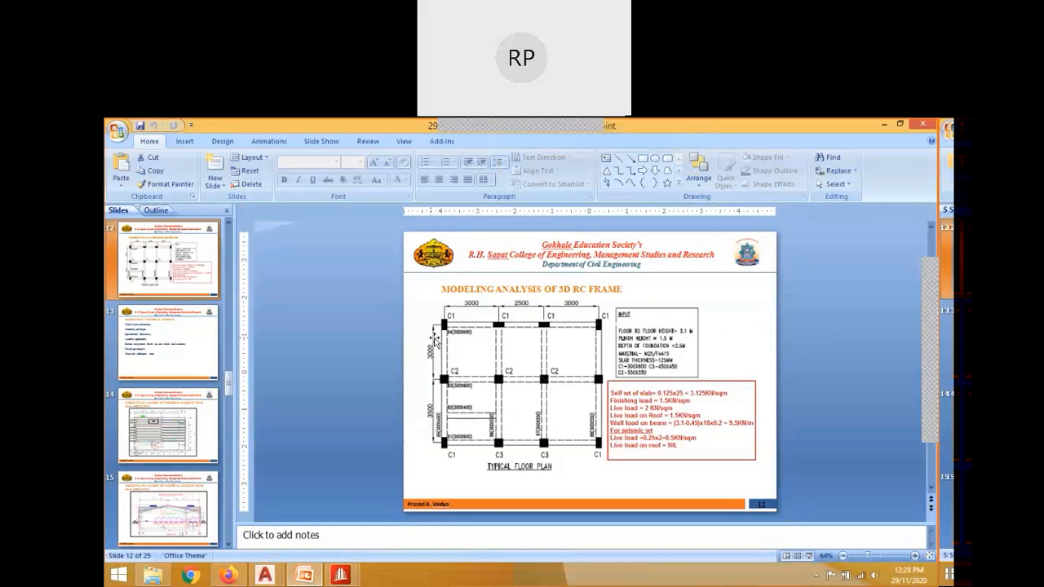
click(342, 576)
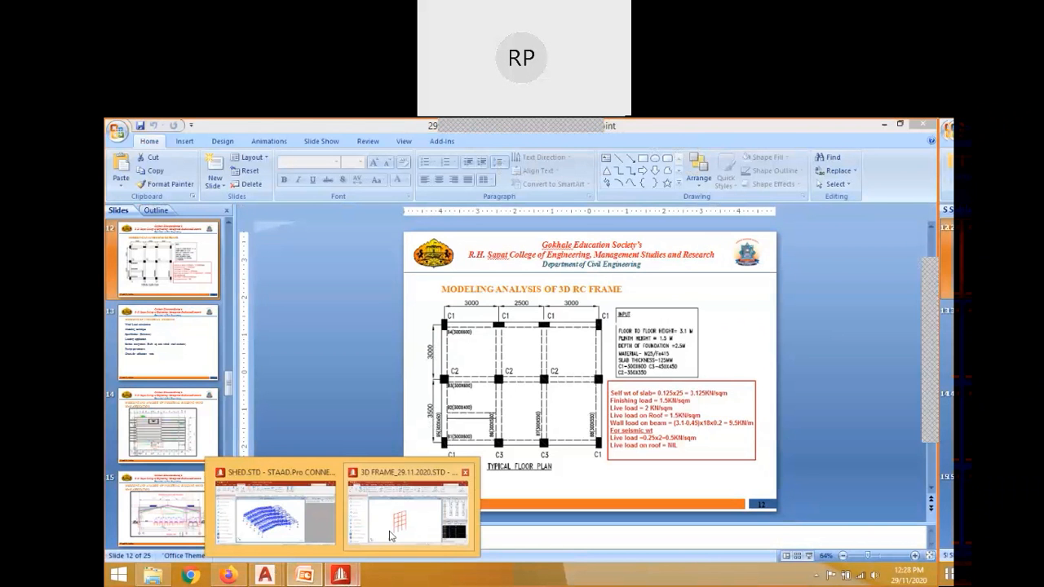
click(390, 526)
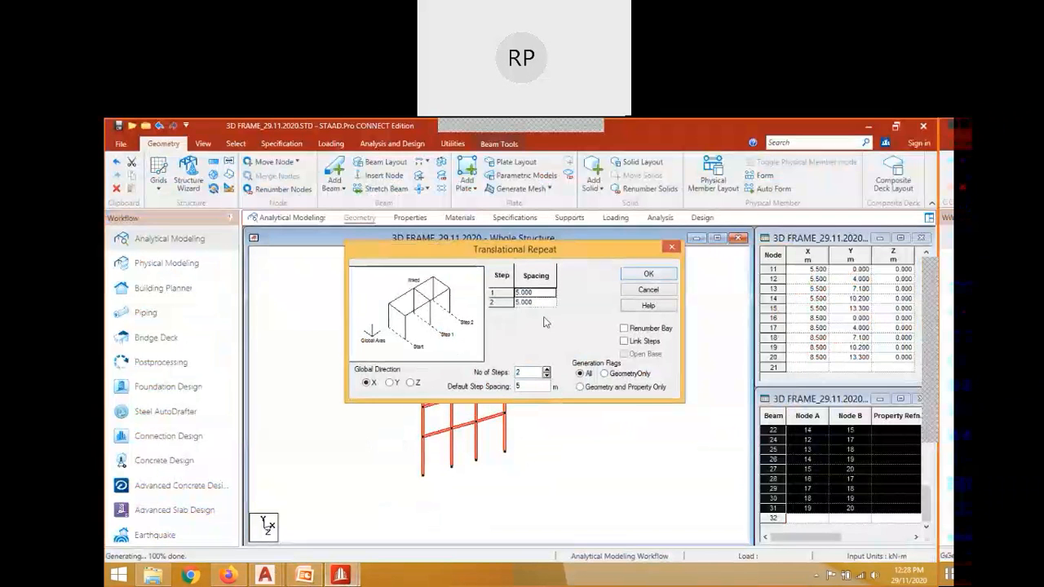
text(3.5)
double_click(519, 293)
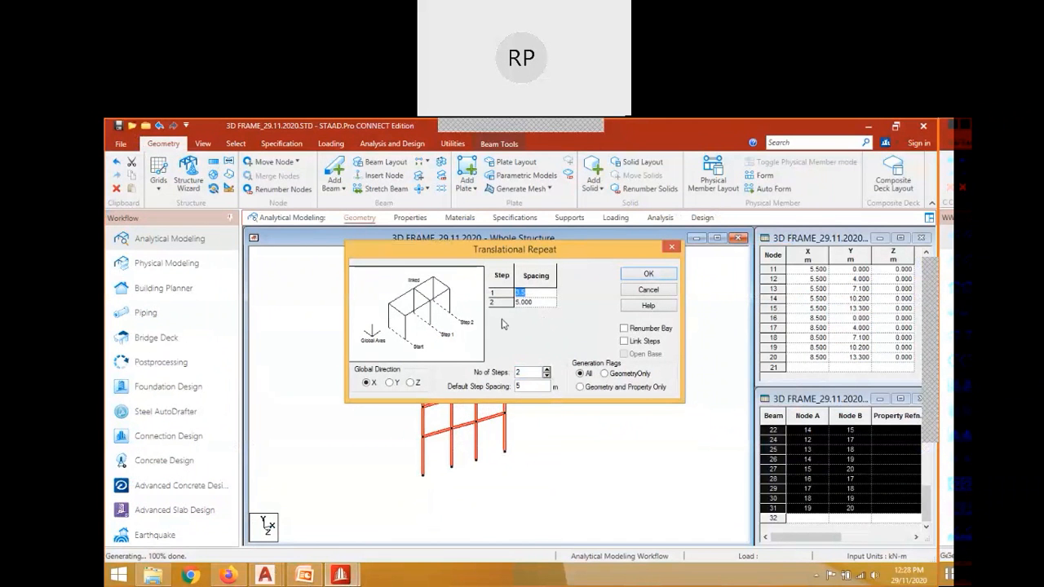
text(-3.5)
click(545, 303)
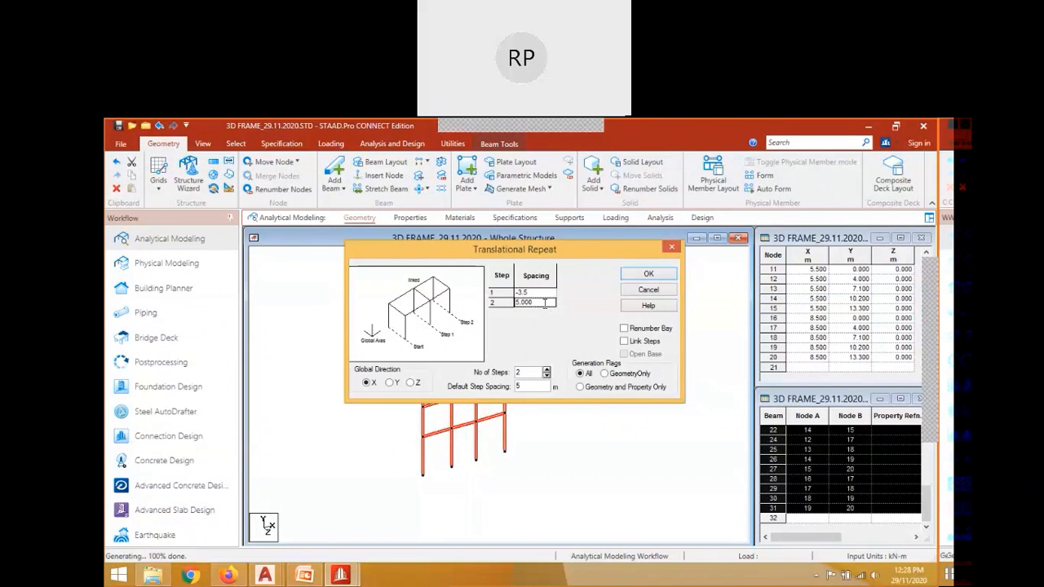
text(-3)
drag(468, 258, 475, 258)
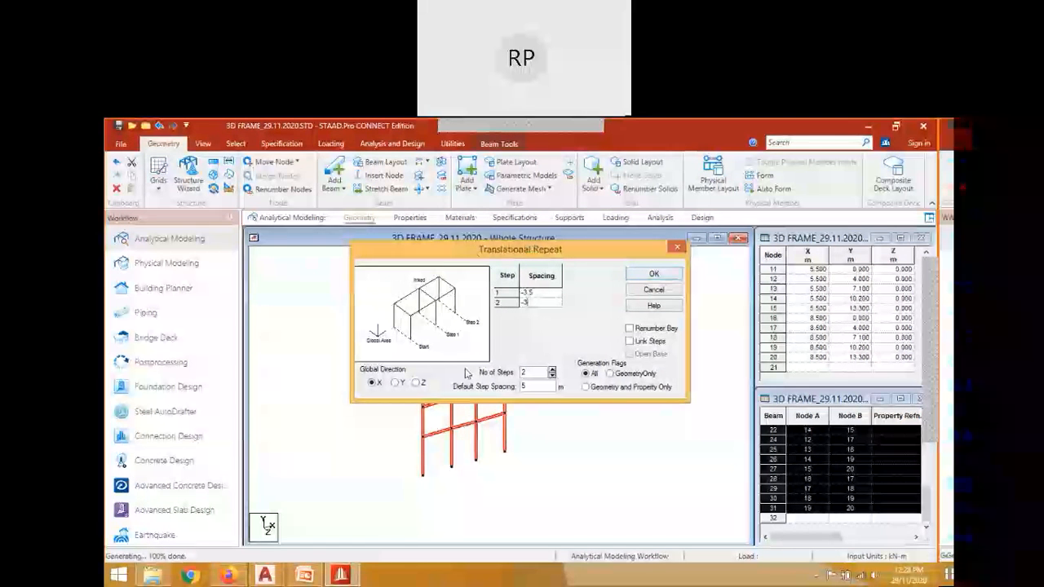
Set the global direction to Z, turn on Link Steps and generate the repeated frames with their connecting beams.
click(417, 383)
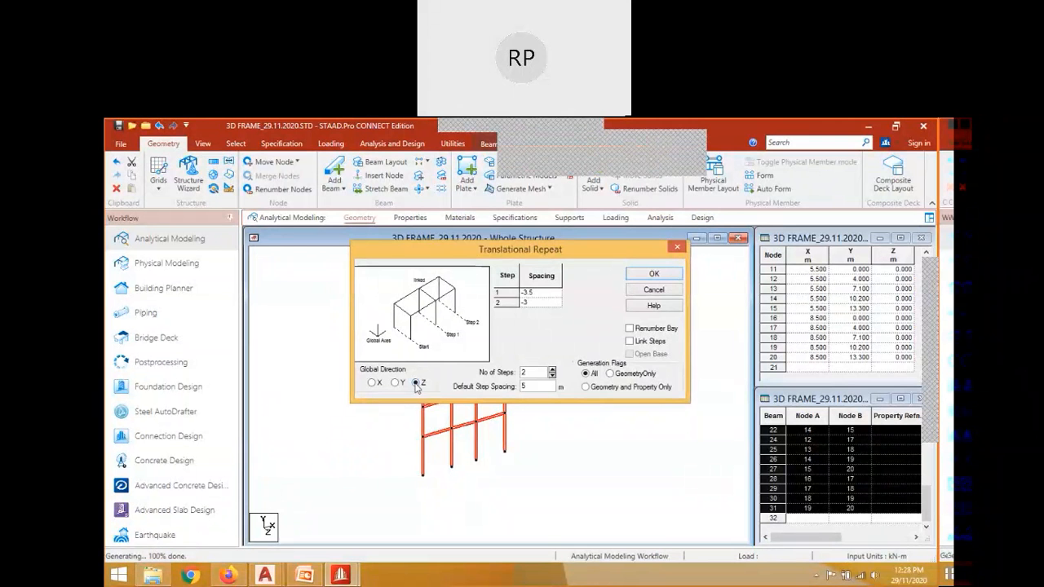
drag(553, 257, 496, 254)
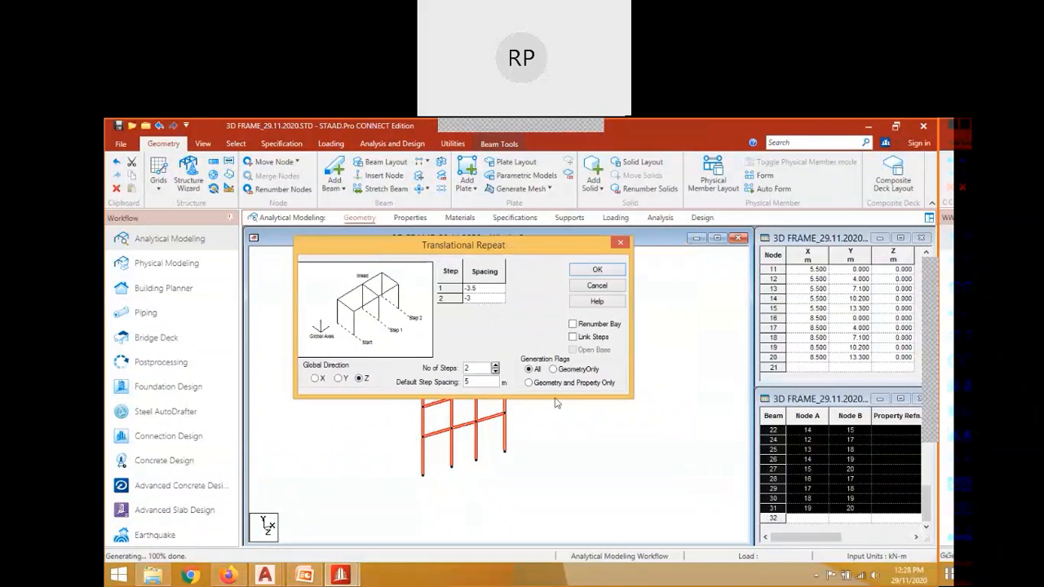
click(573, 336)
drag(603, 263, 605, 263)
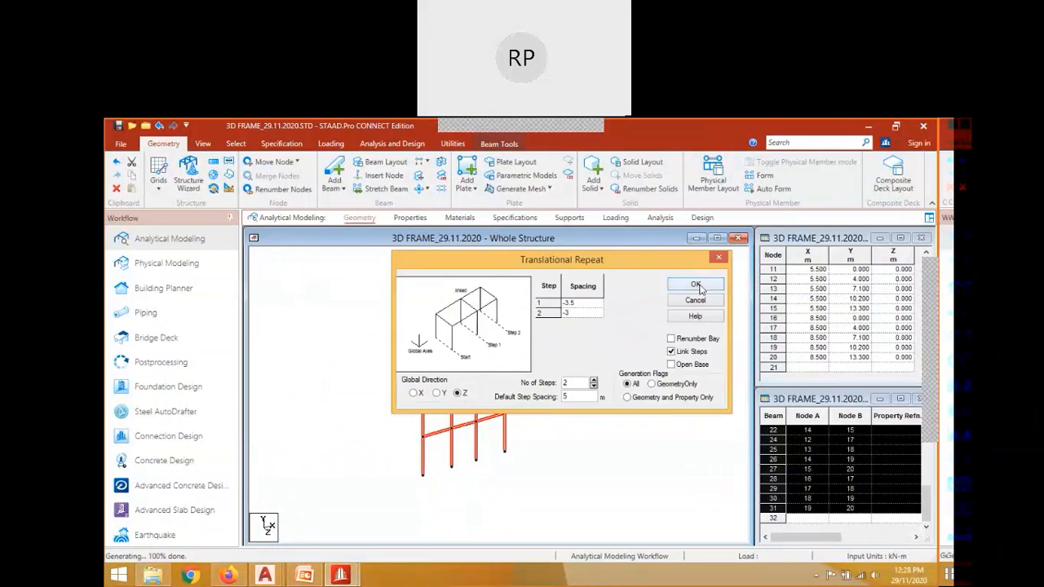
click(696, 286)
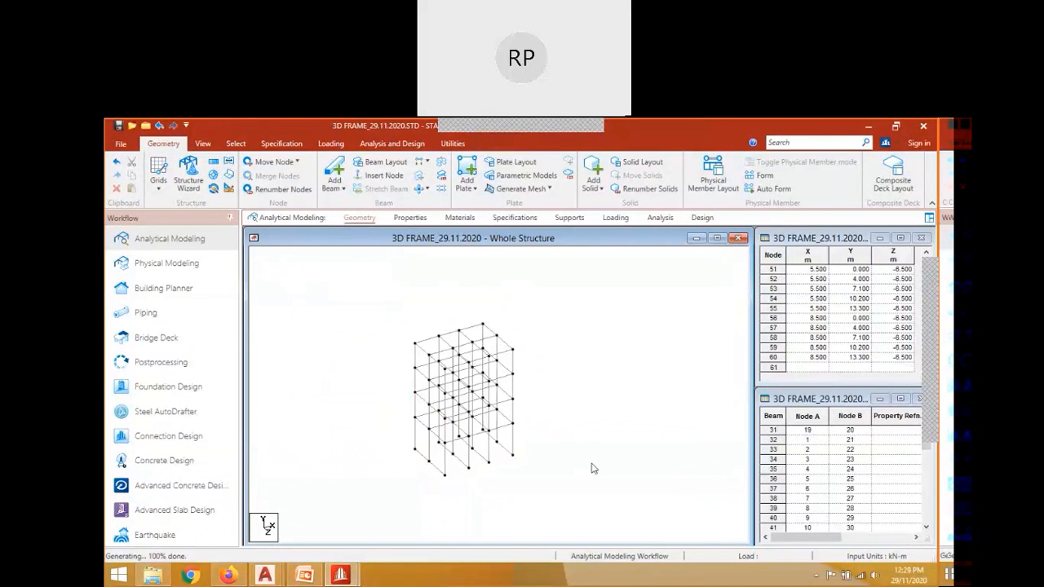
scroll(463, 471, up, 3)
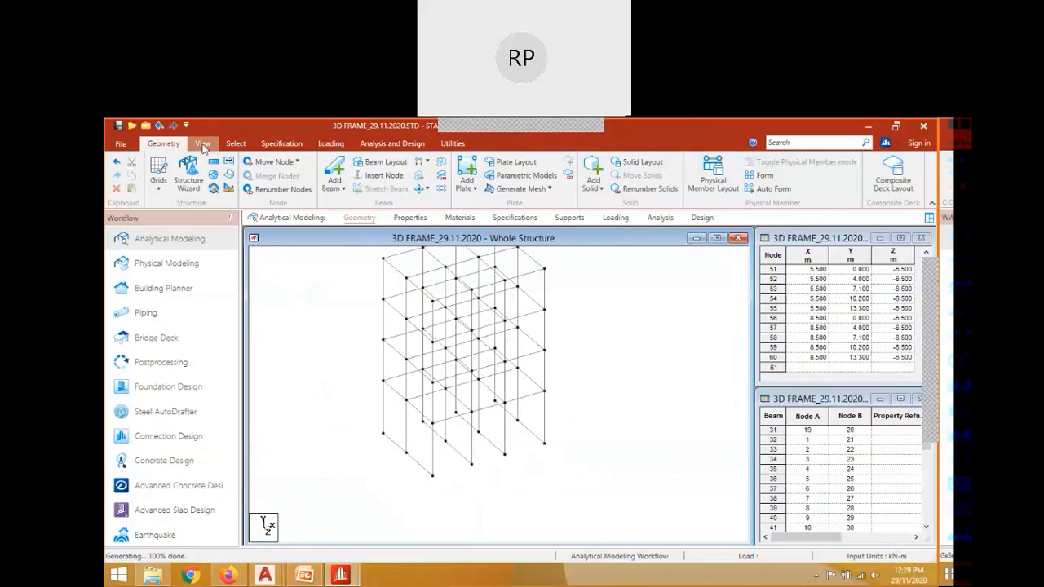
click(203, 144)
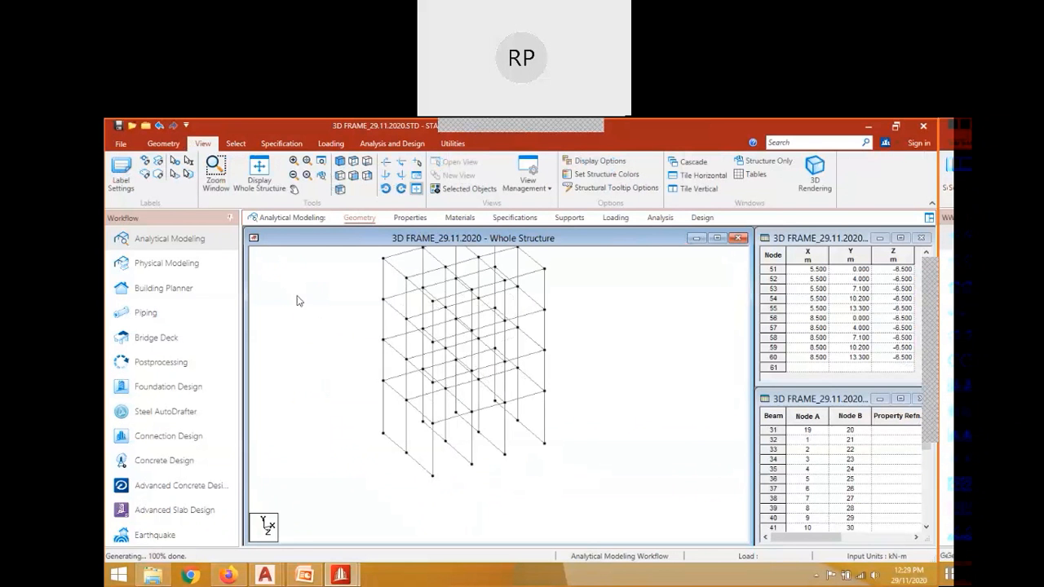
click(340, 162)
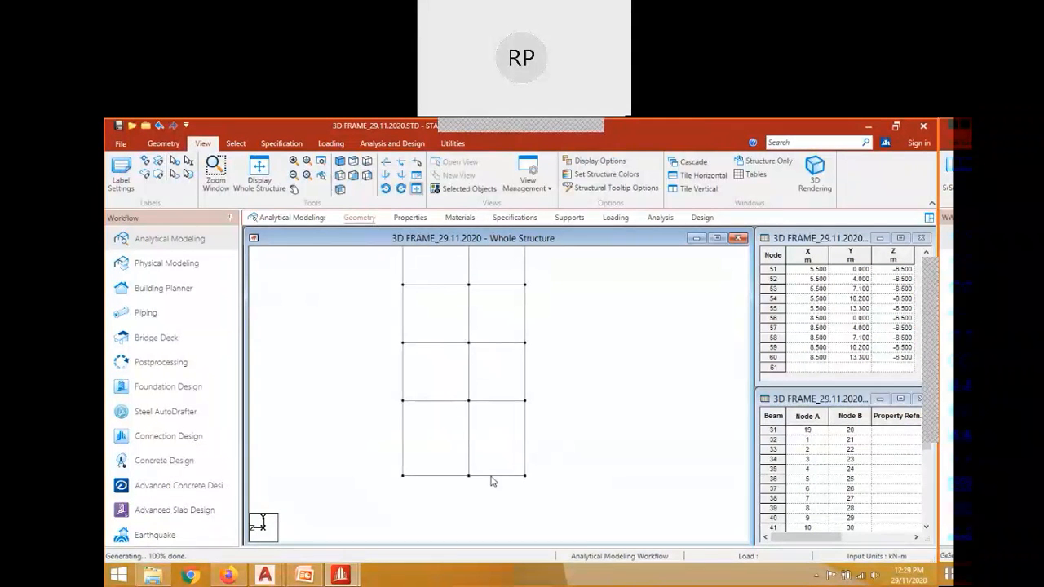
click(491, 476)
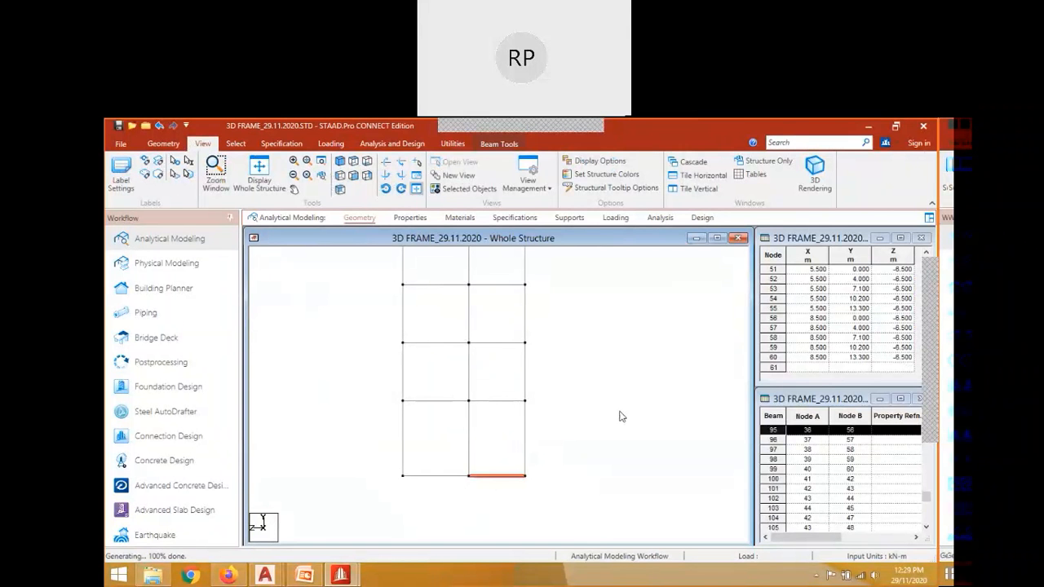
scroll(389, 457, down, 2)
drag(383, 457, 510, 491)
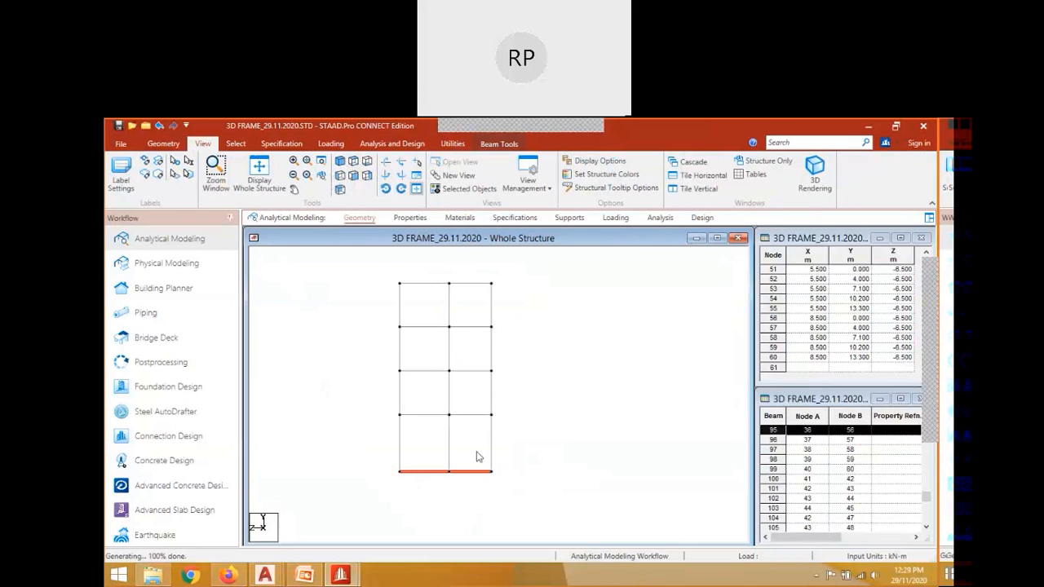
click(354, 163)
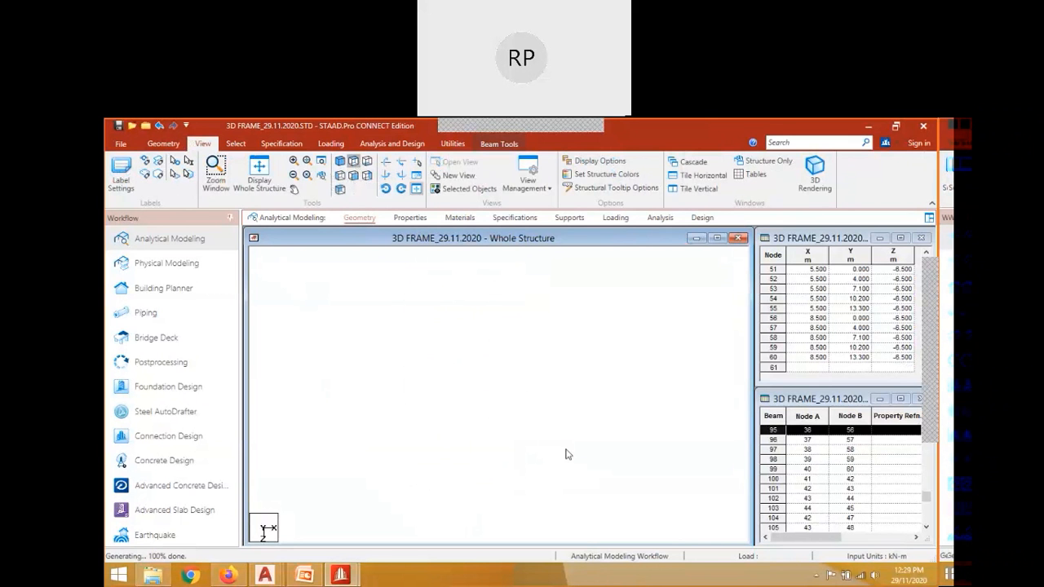
click(657, 369)
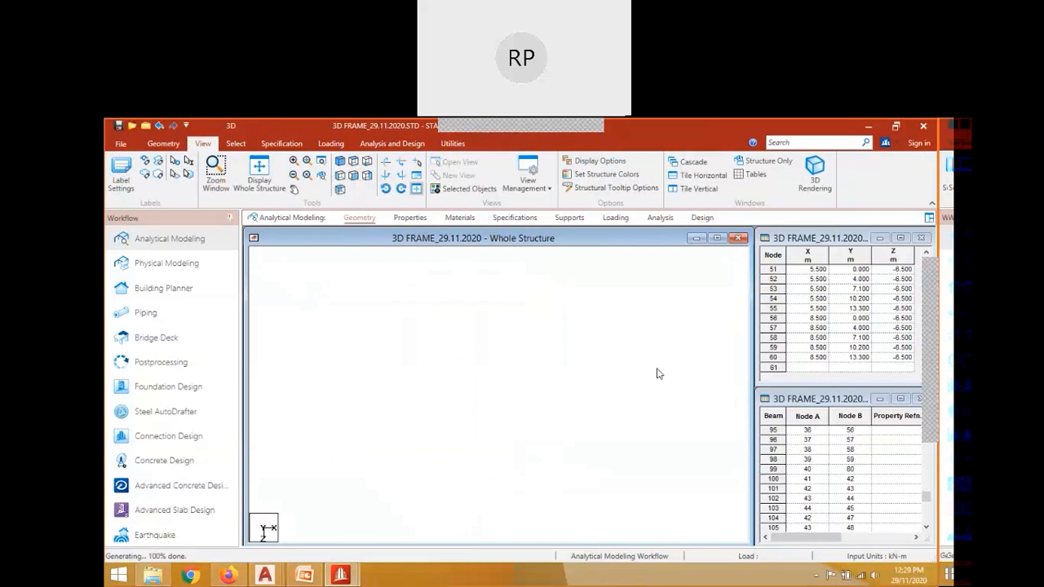
Examine in plan and isometric views which beams get selected along one Z-direction bay of the frame.
click(353, 161)
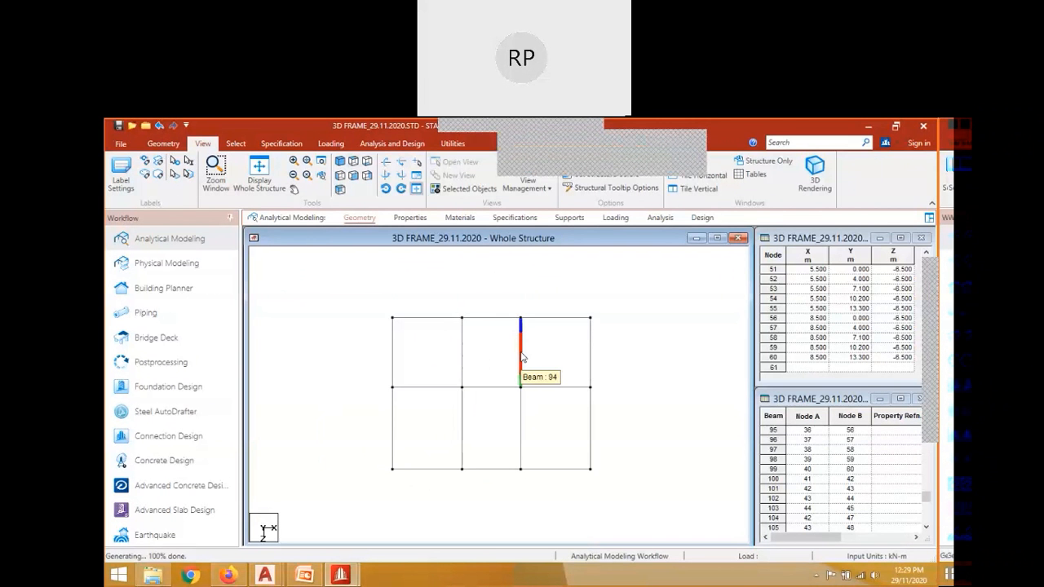
click(522, 356)
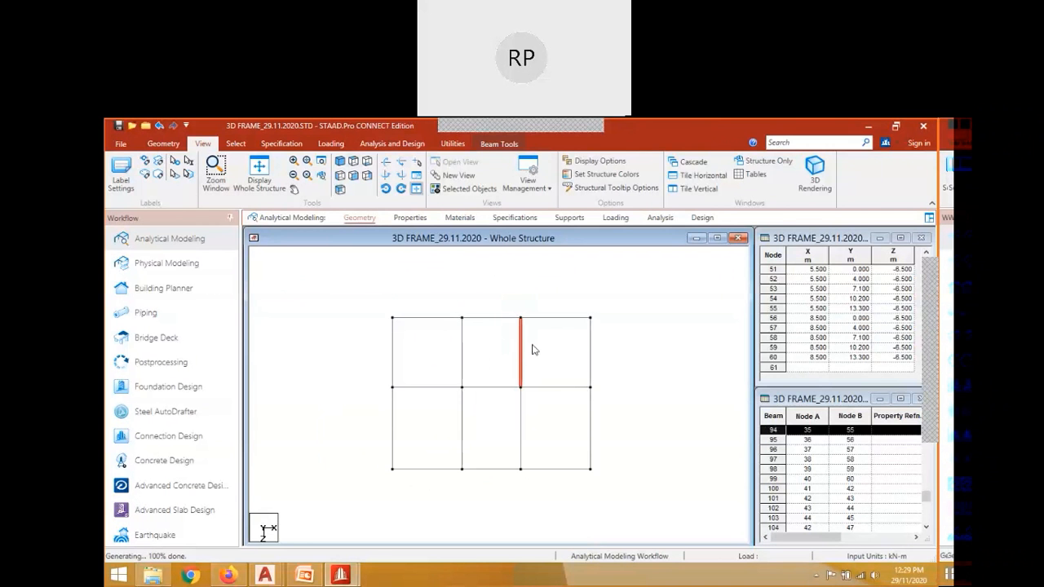
click(540, 284)
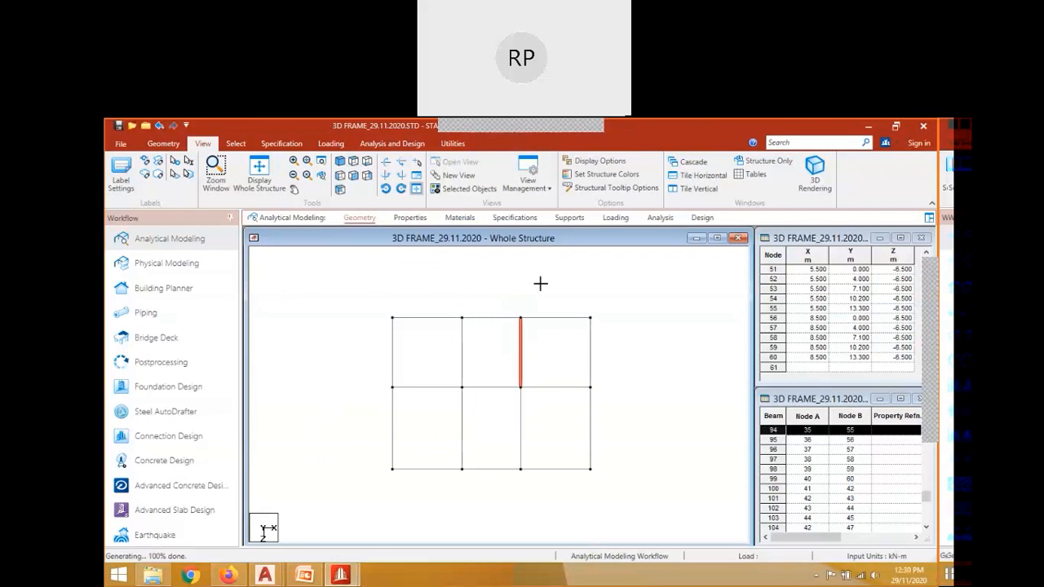
click(520, 359)
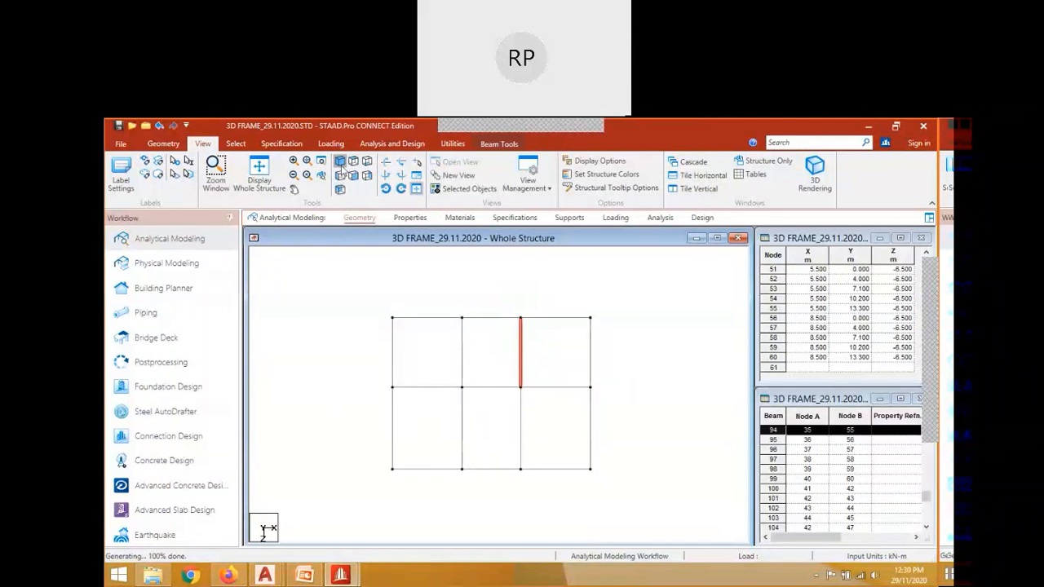
click(340, 162)
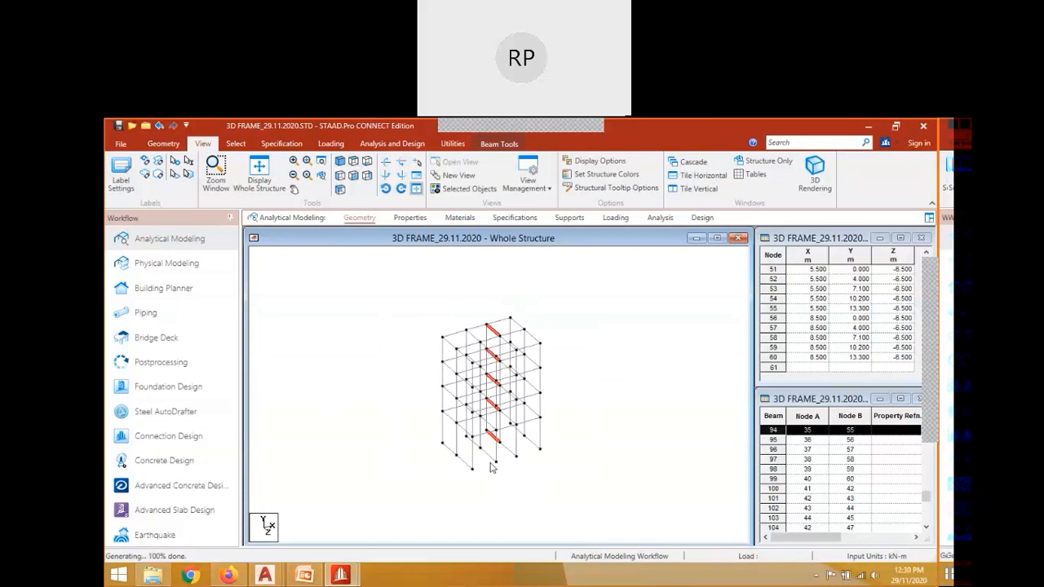
key(Delete)
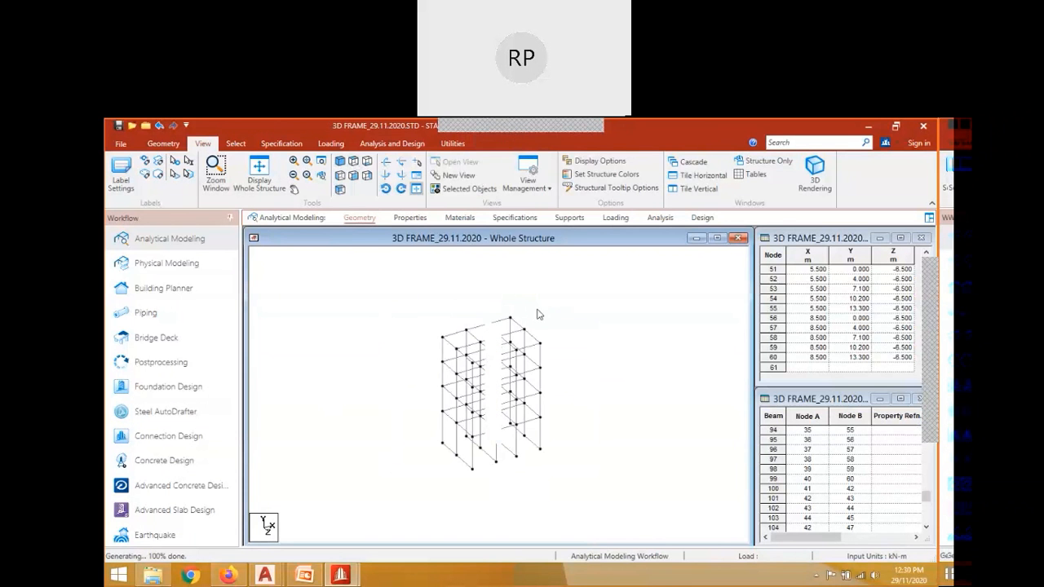
scroll(539, 315, up, 2)
click(492, 294)
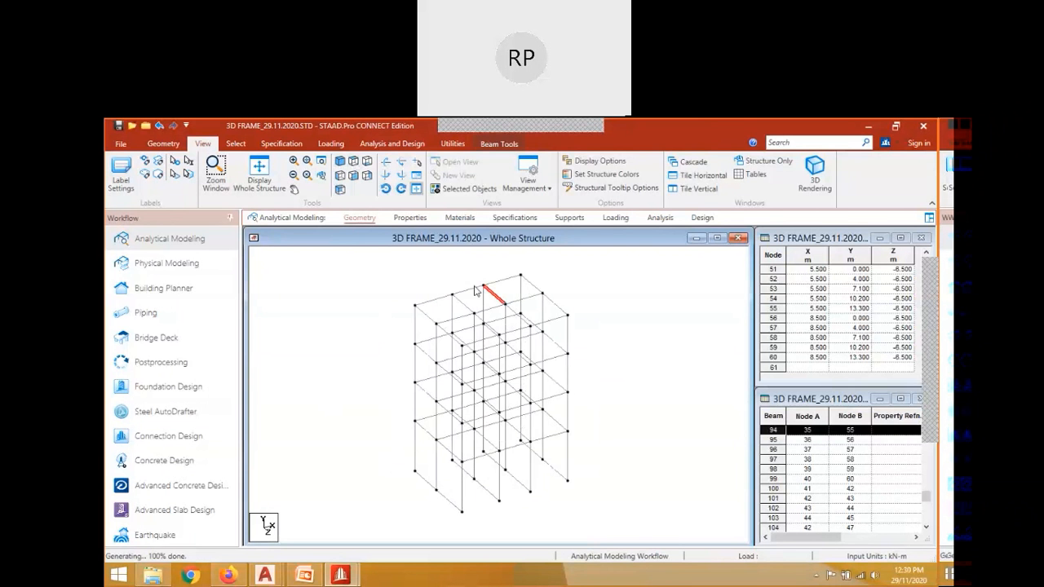
click(544, 337)
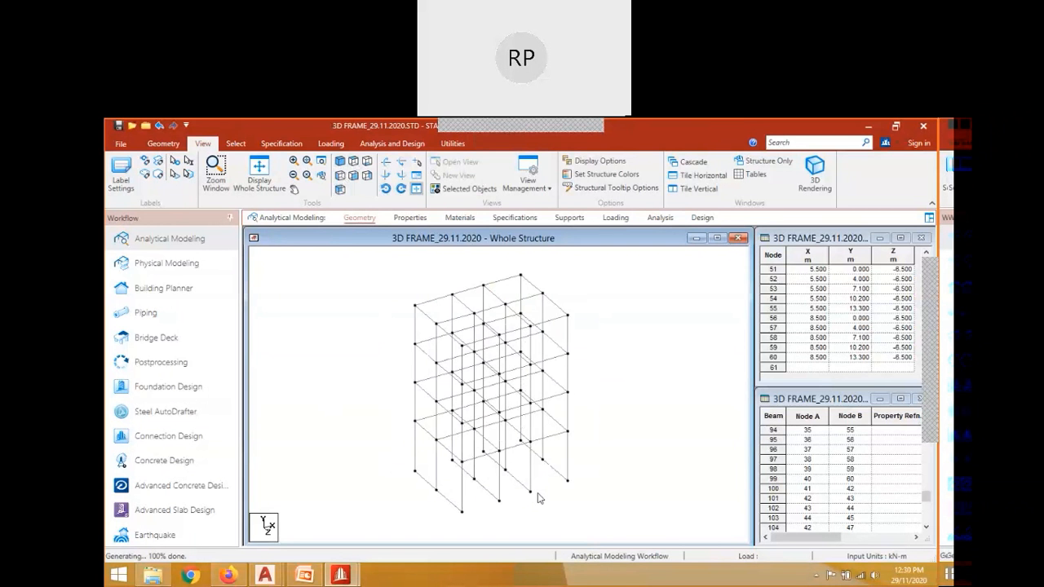
Delete all ground-level beams running in Z between the column bases and return to the isometric view.
click(355, 176)
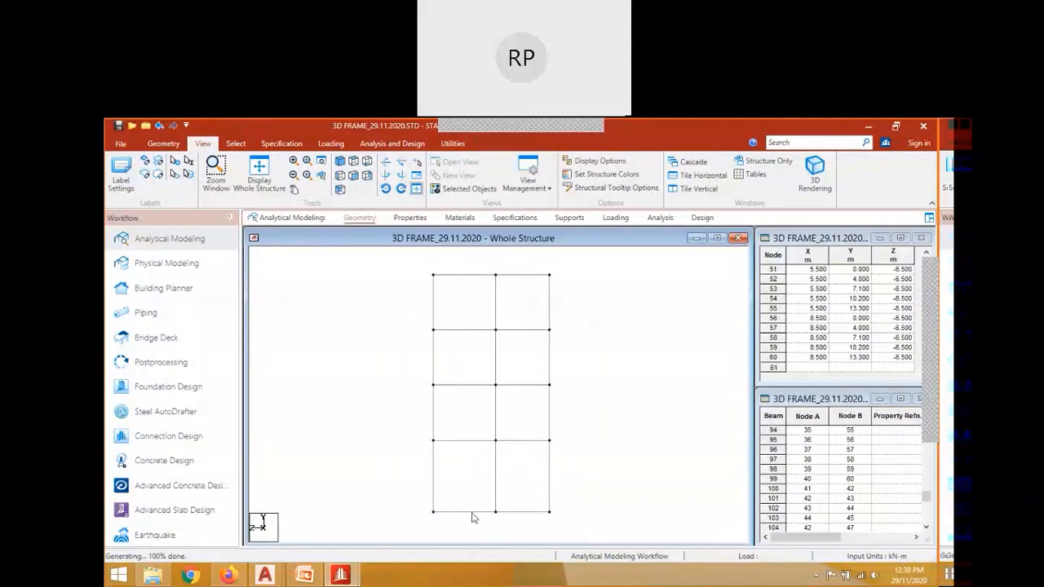
click(471, 514)
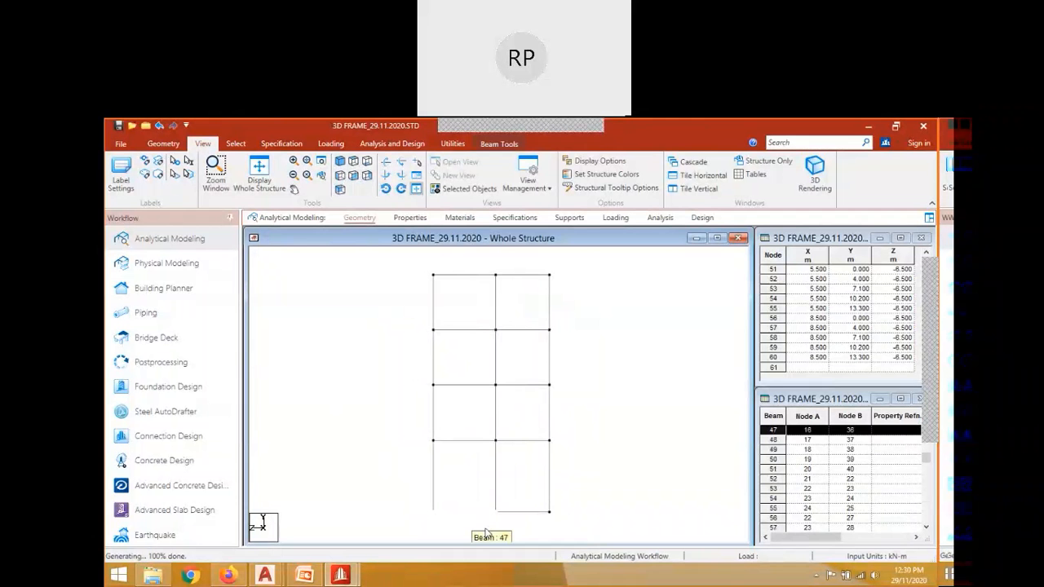
drag(485, 529, 577, 530)
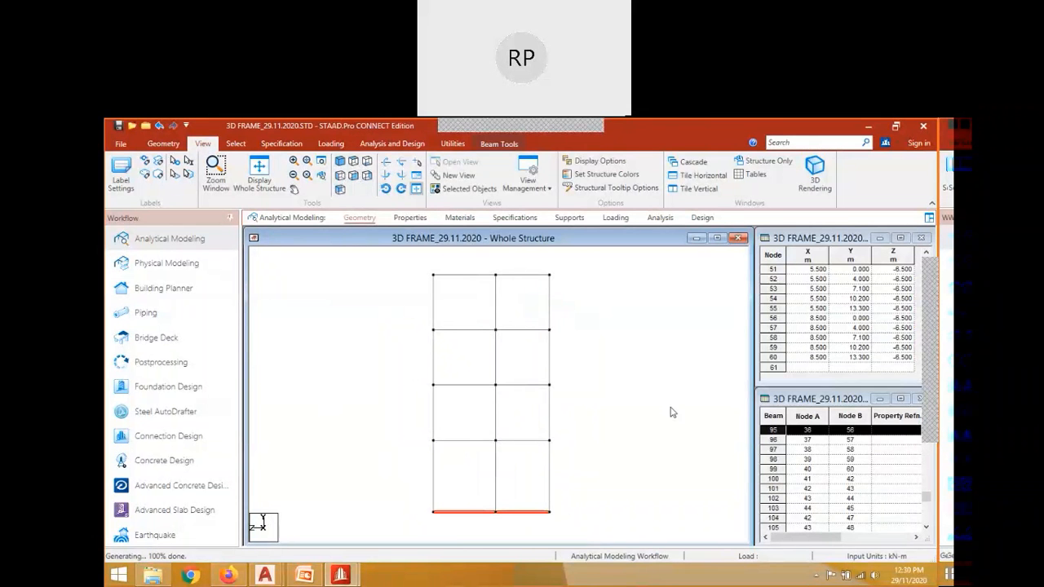
key(Delete)
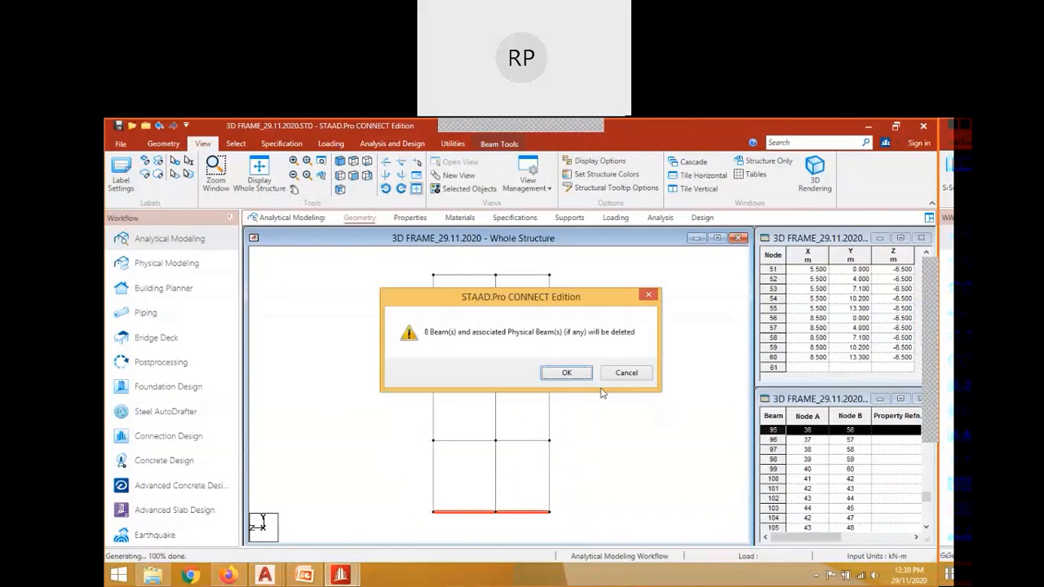
key(Return)
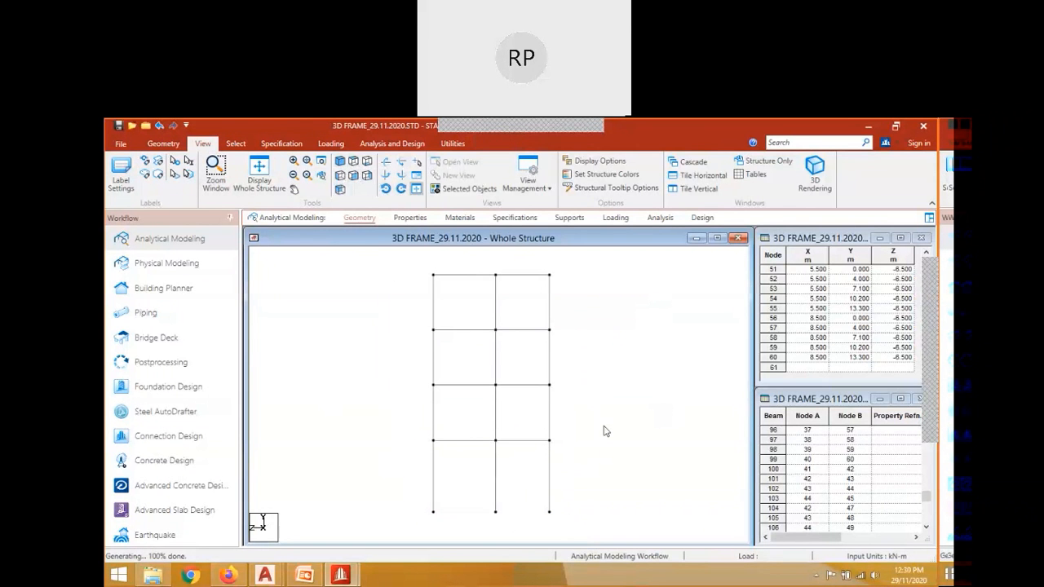
key(F8)
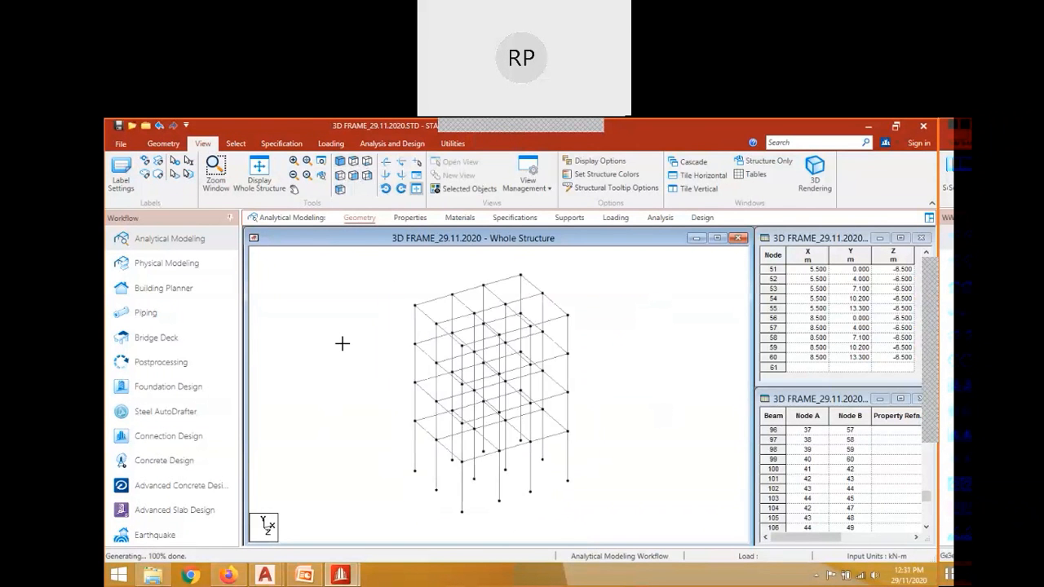
scroll(342, 345, down, 2)
scroll(343, 350, up, 2)
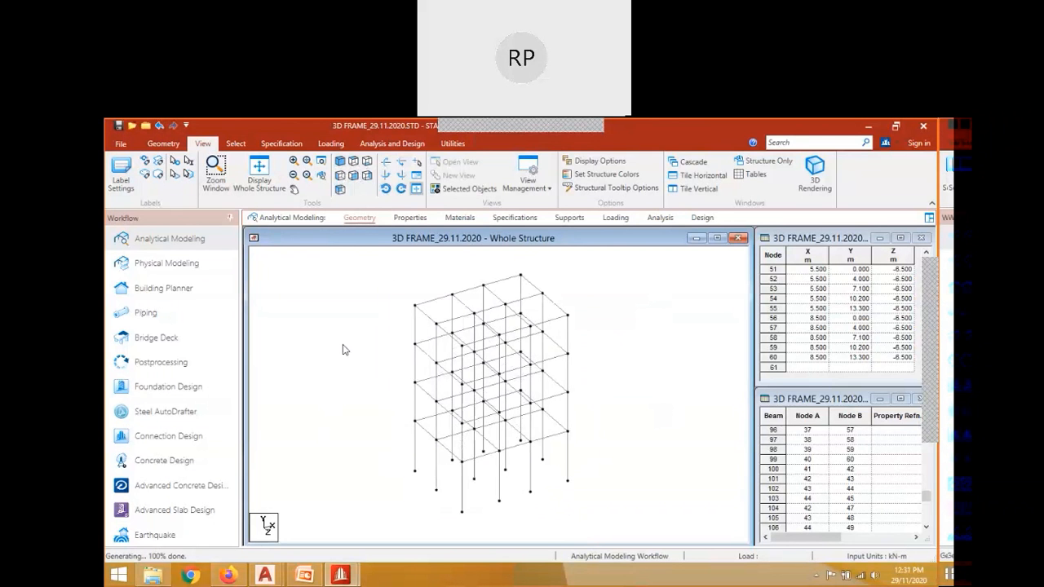
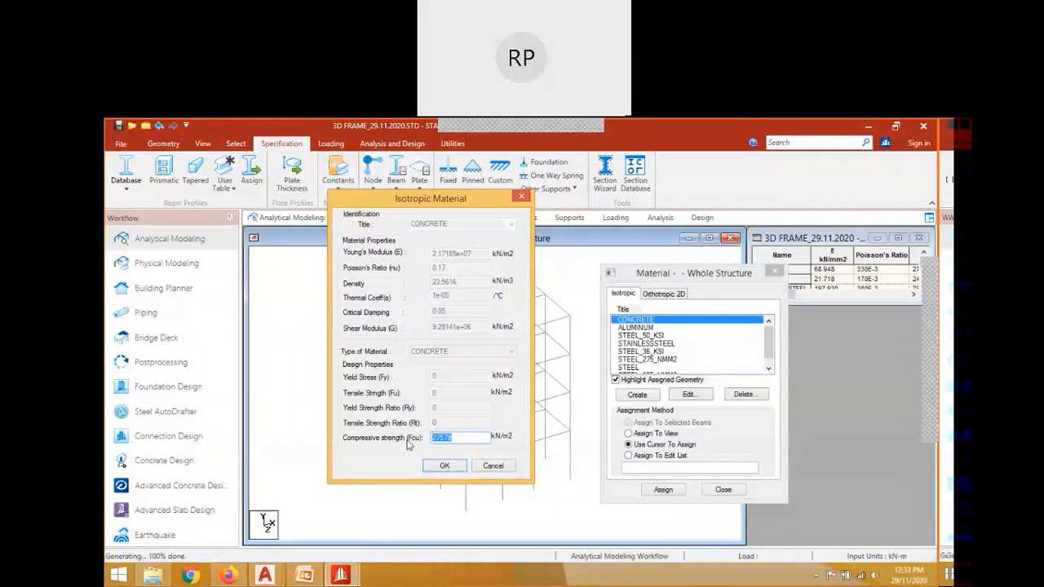
Try to set the compressive strength of the CONCRETE material to 30000 kN/m2, and move the material list clear of the model.
text(30000)
click(444, 467)
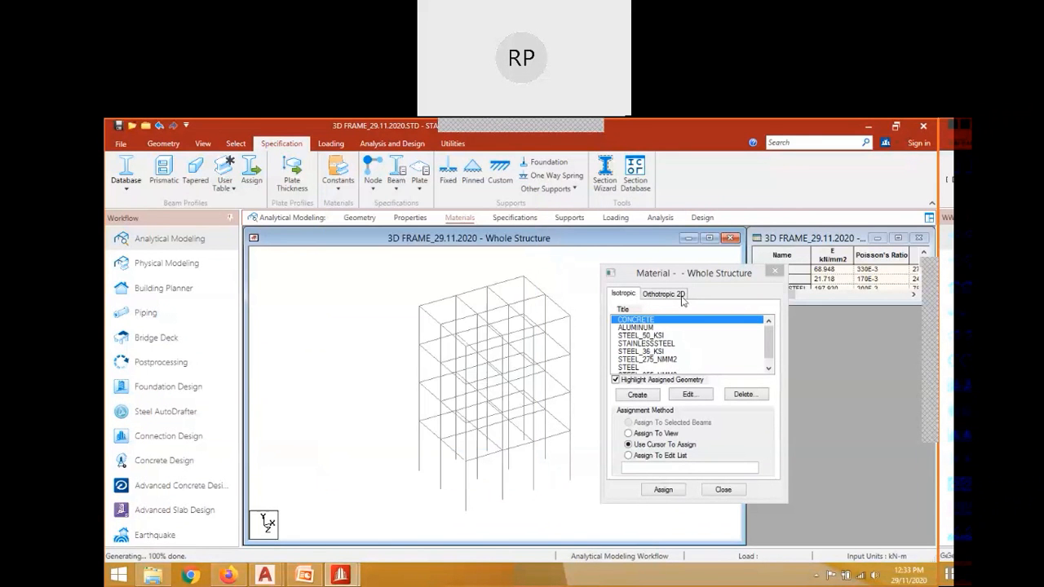
drag(680, 281, 830, 318)
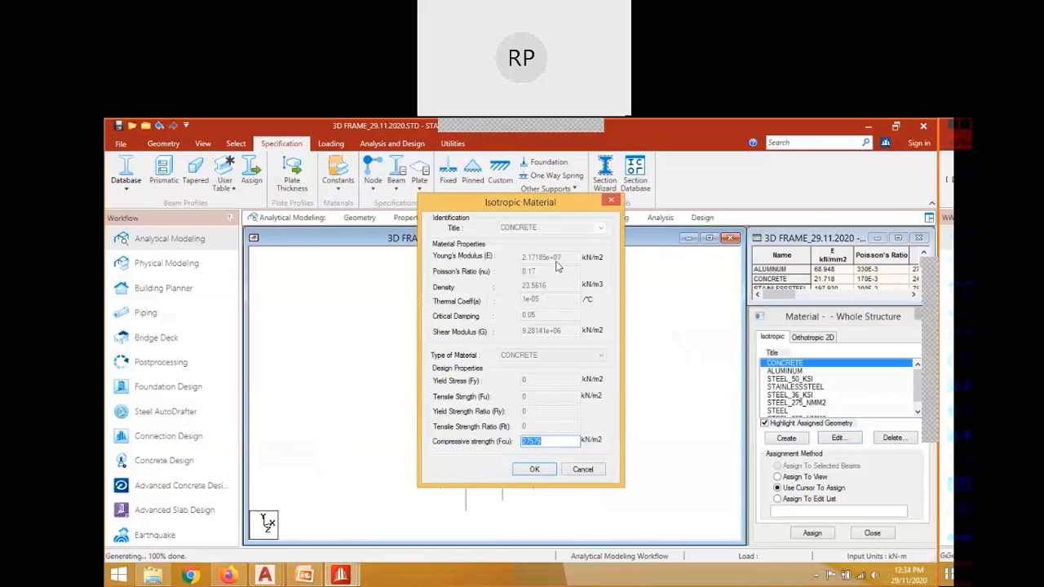
Review the isotropic and design properties of the CONCRETE material and leave them as they are.
click(612, 203)
click(777, 364)
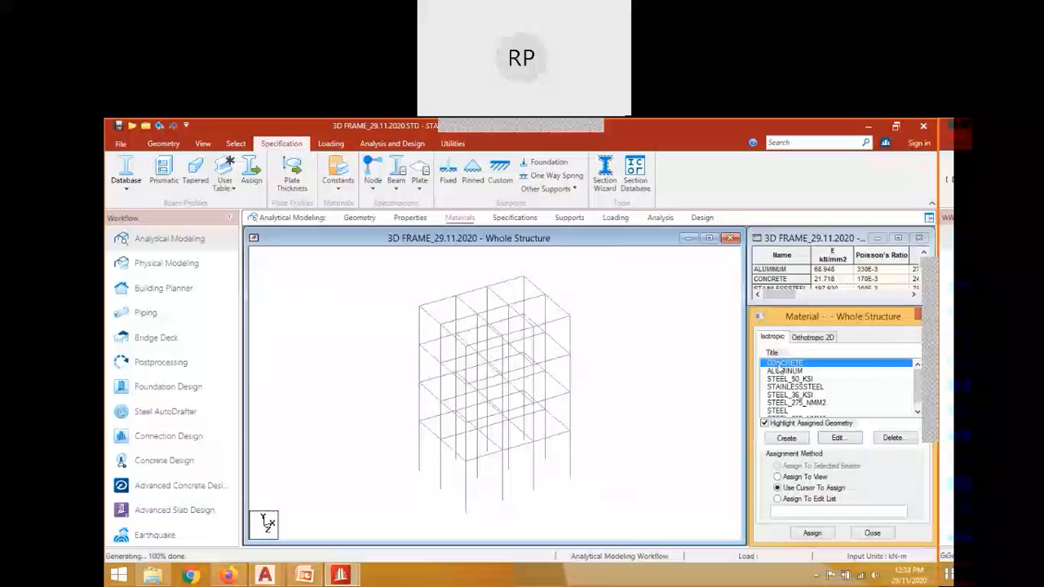
double_click(780, 365)
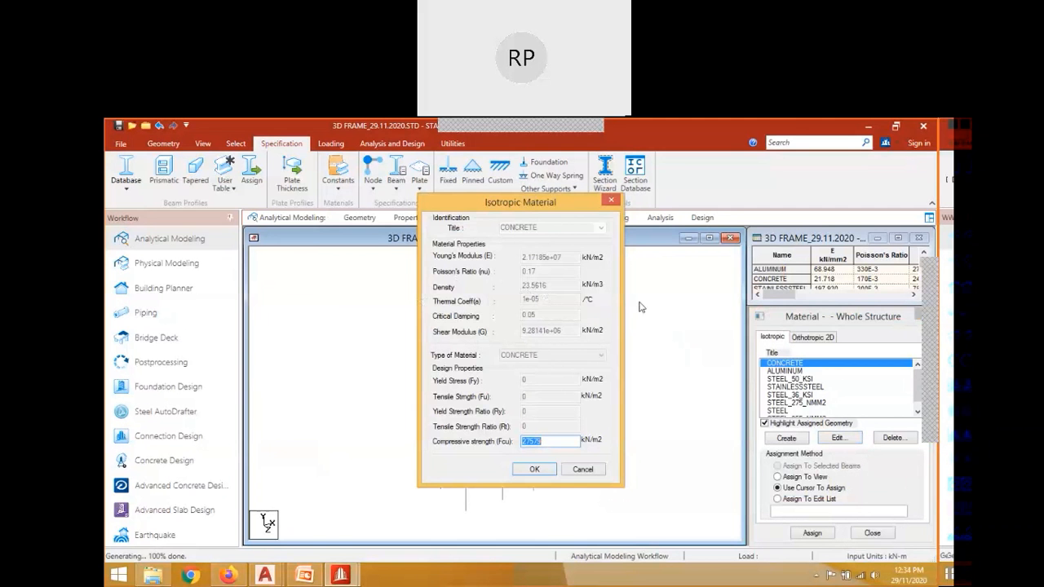
key(Escape)
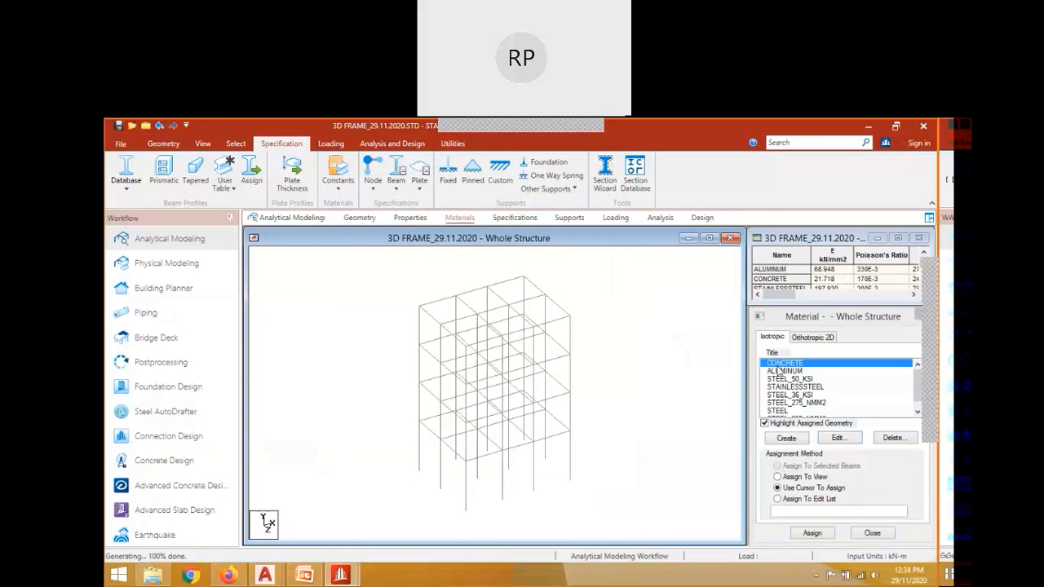
scroll(518, 368, down, 1)
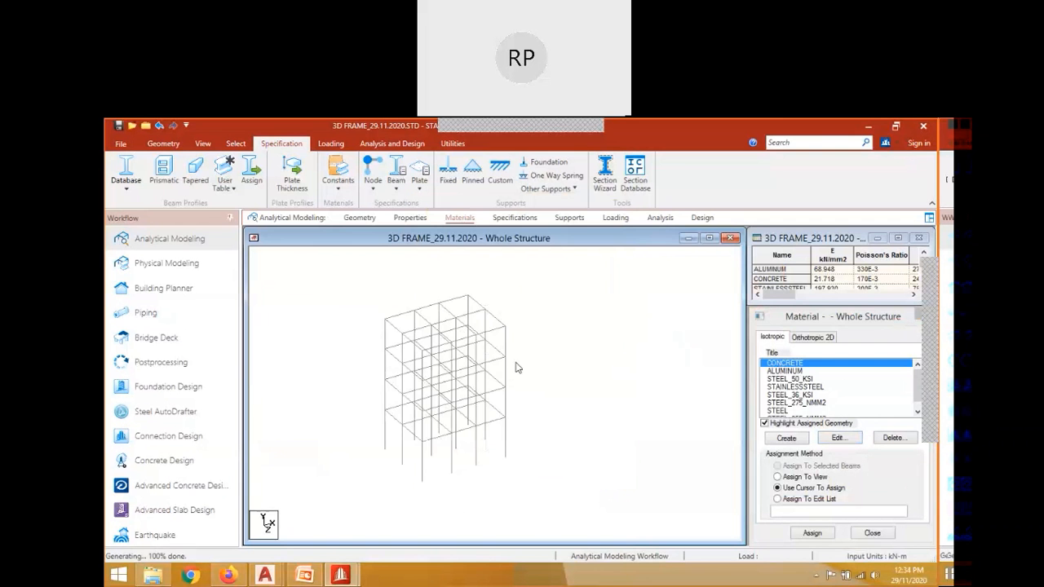
middle_drag(515, 433, 525, 411)
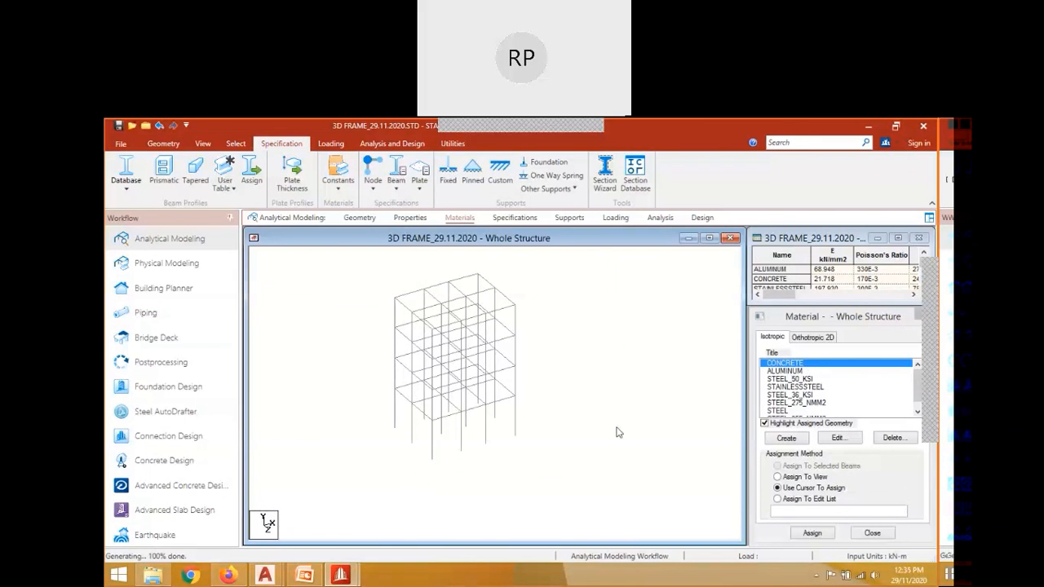
middle_drag(323, 285, 327, 316)
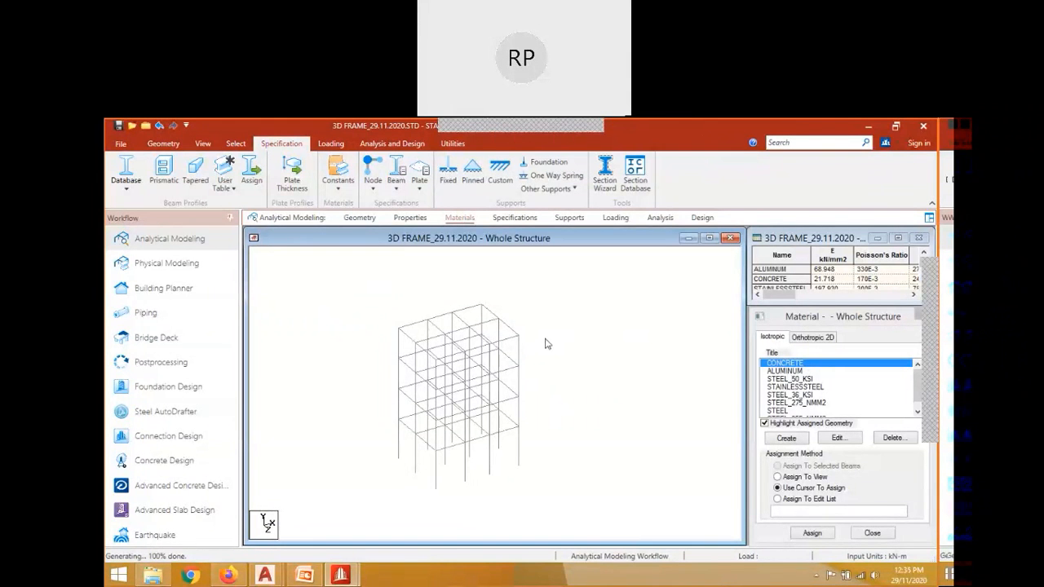
Bring up the section properties for the whole structure and move their window off the screen edge.
click(411, 219)
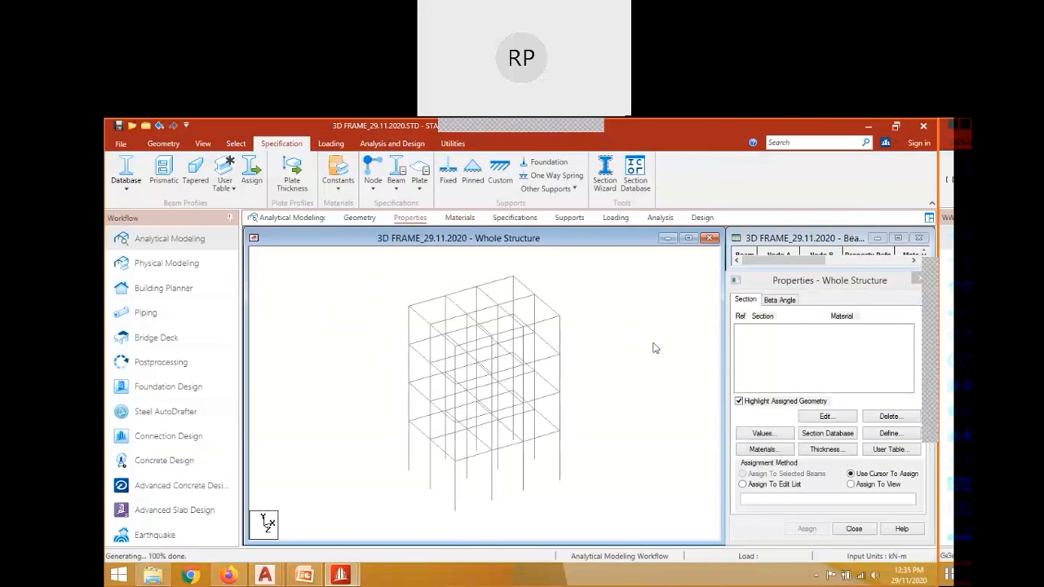
click(803, 283)
drag(835, 285, 802, 279)
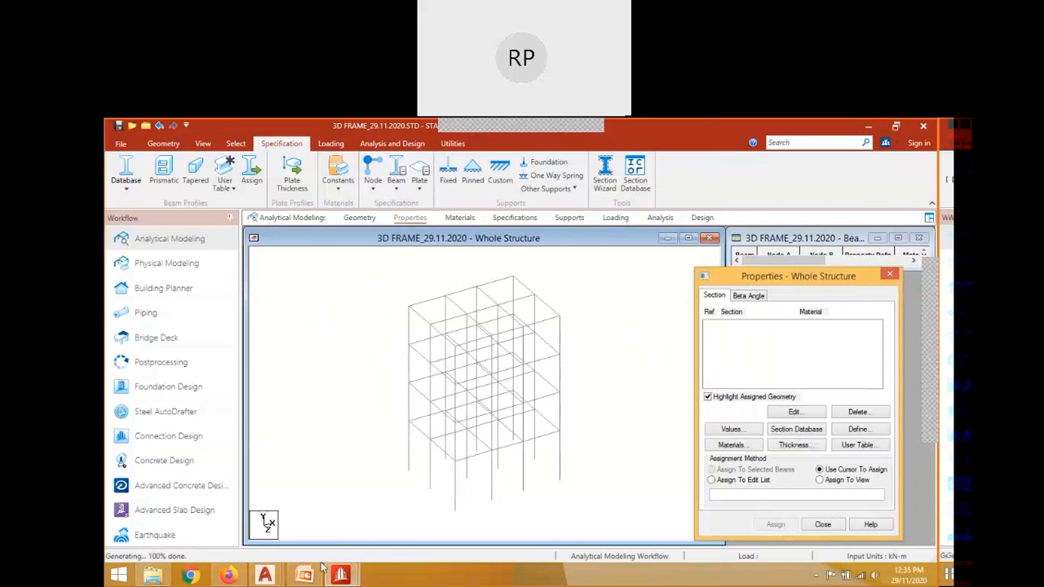
Switch to PowerPoint, read the column and beam sizes on the typical floor plan slide, and return to the 3D frame model in STAAD.Pro.
mouse_move(315, 577)
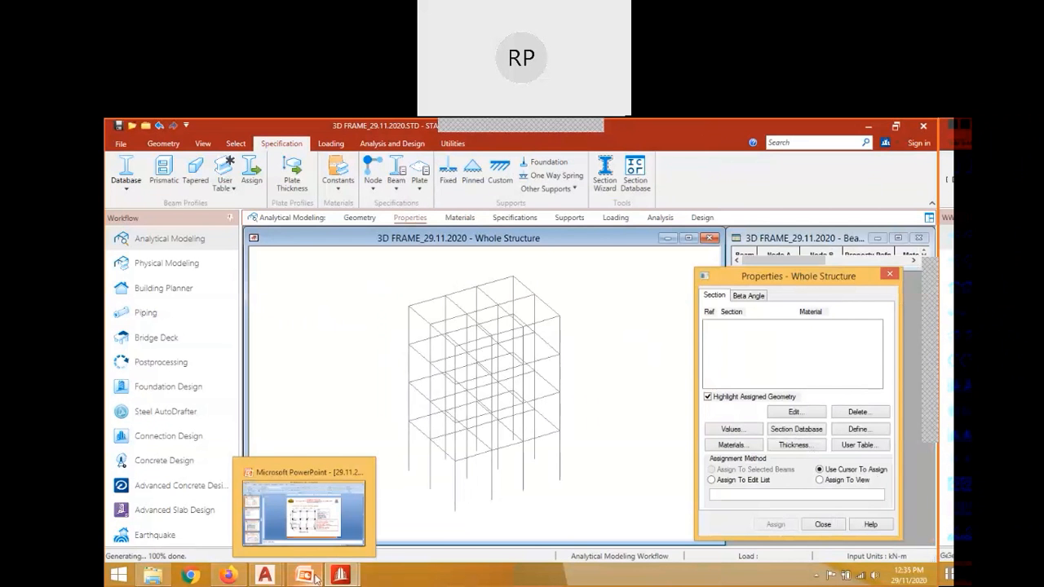
click(314, 577)
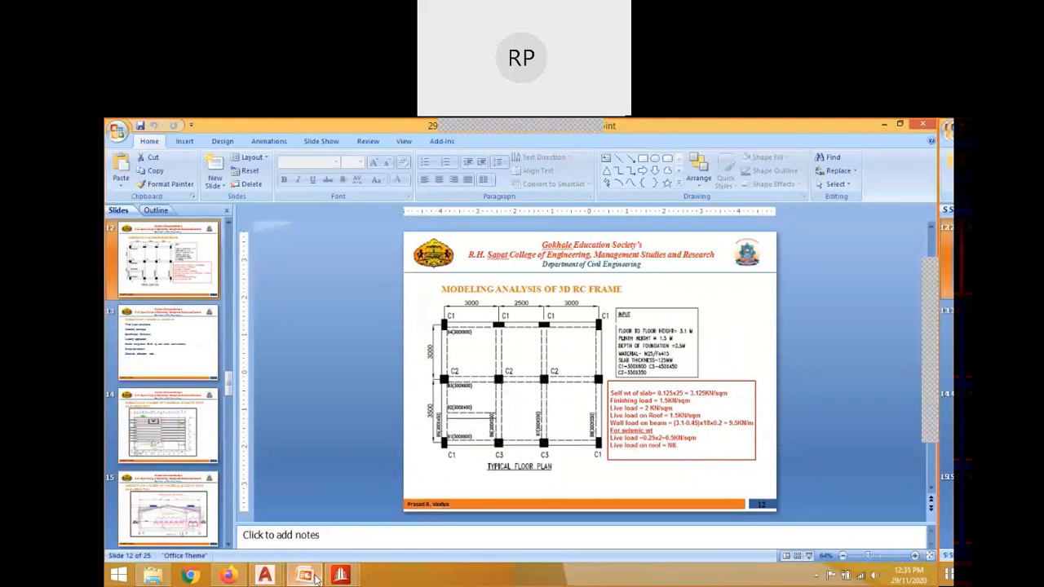
click(316, 575)
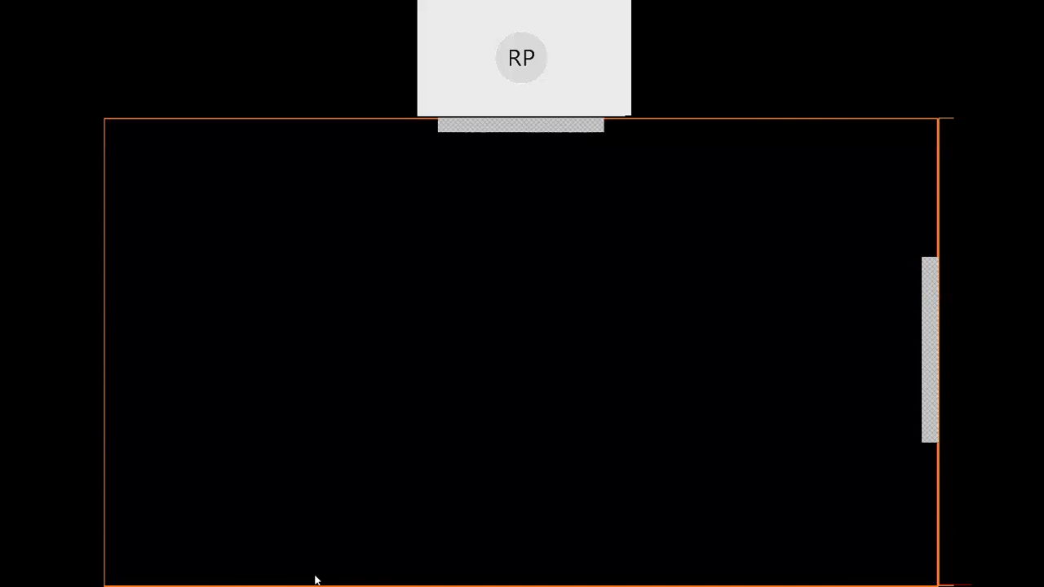
scroll(641, 470, down, 4)
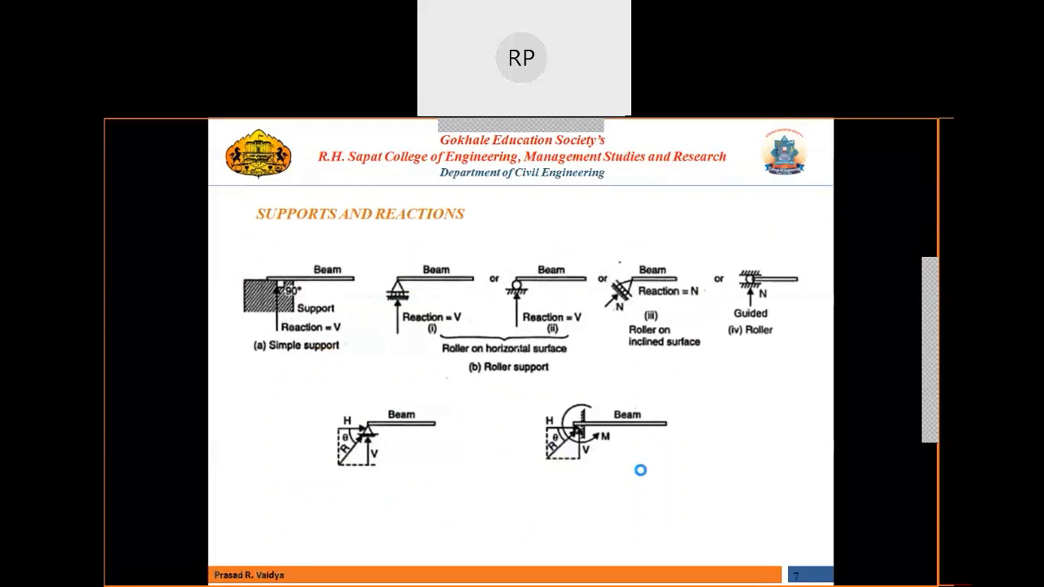
key(Right)
key(Right)
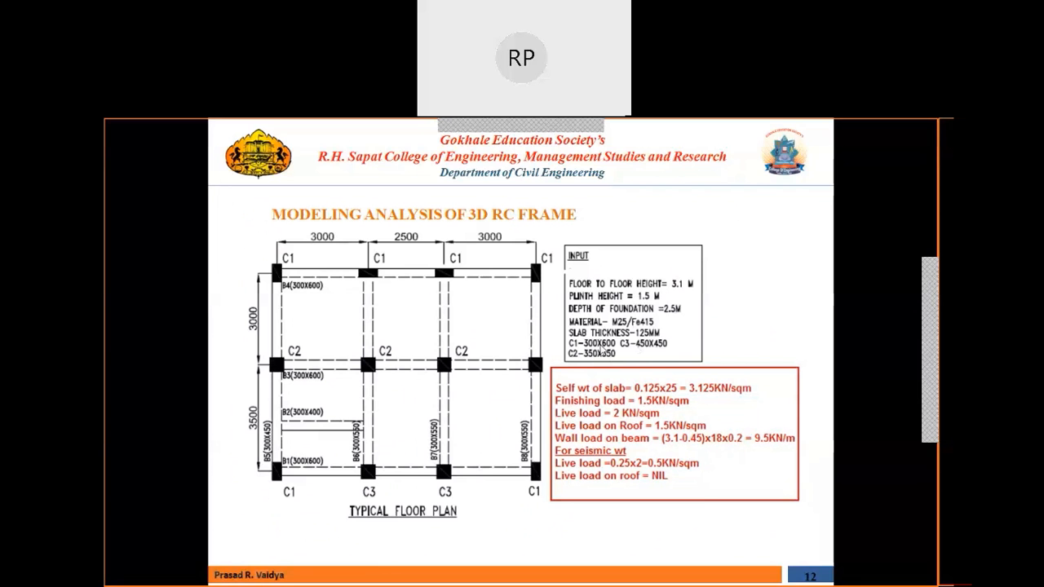
key(Escape)
click(349, 577)
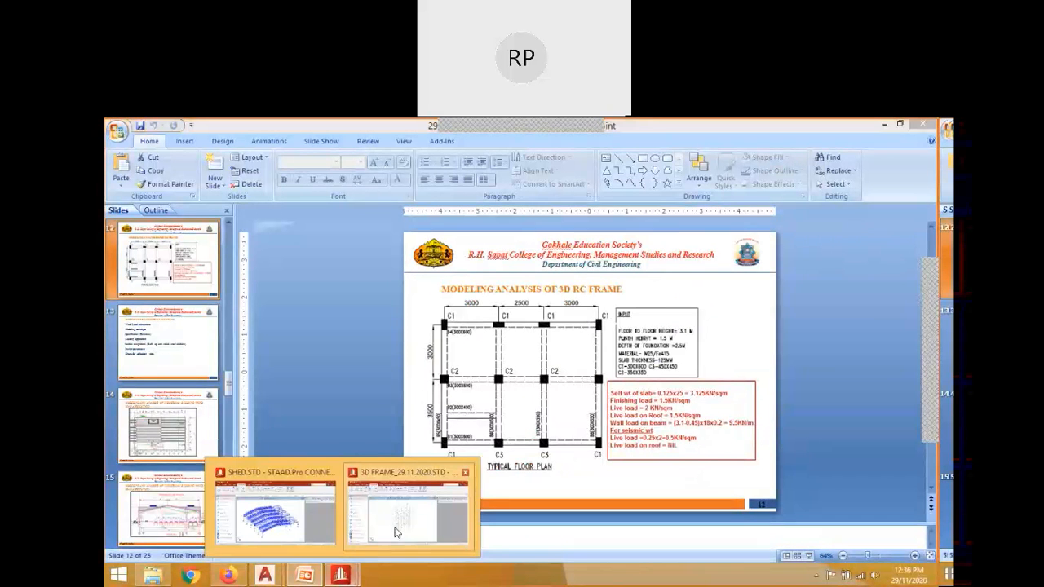
click(394, 532)
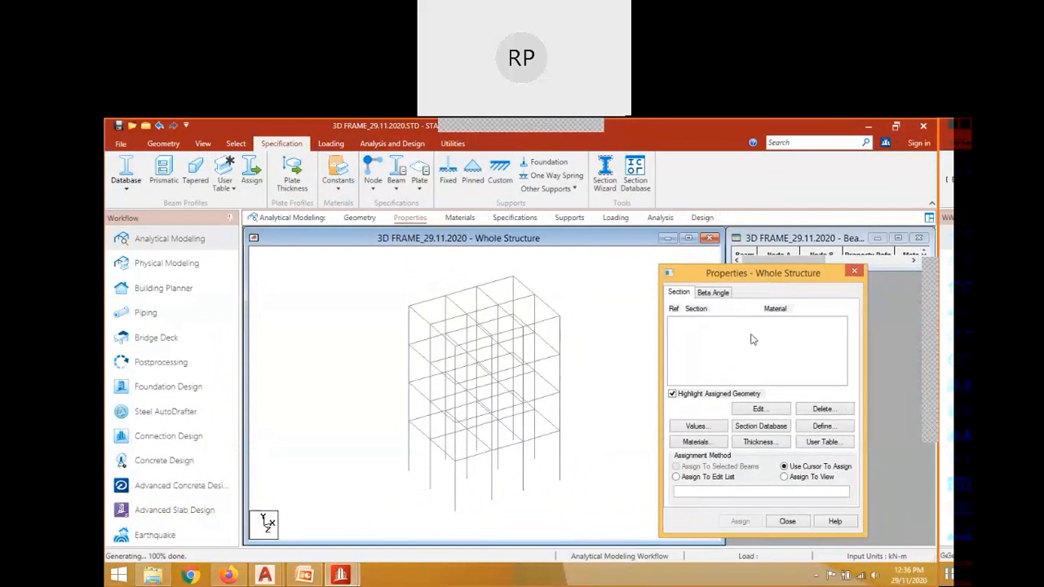
Define a rectangular CONCRETE section with YD 0.6 m and ZD 0.3 m and add it to the section list.
click(825, 426)
drag(534, 269, 455, 214)
click(325, 228)
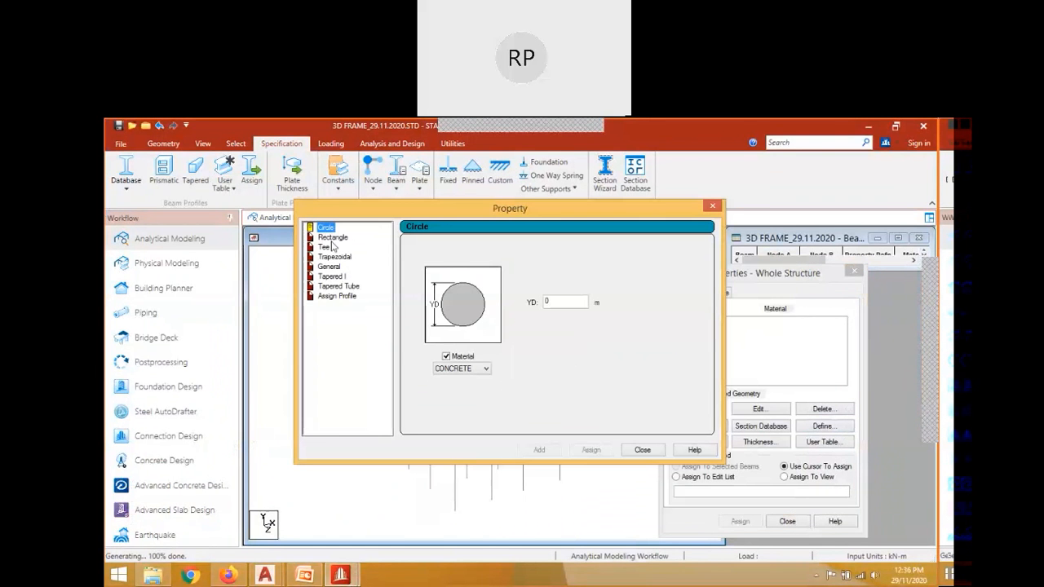
click(331, 238)
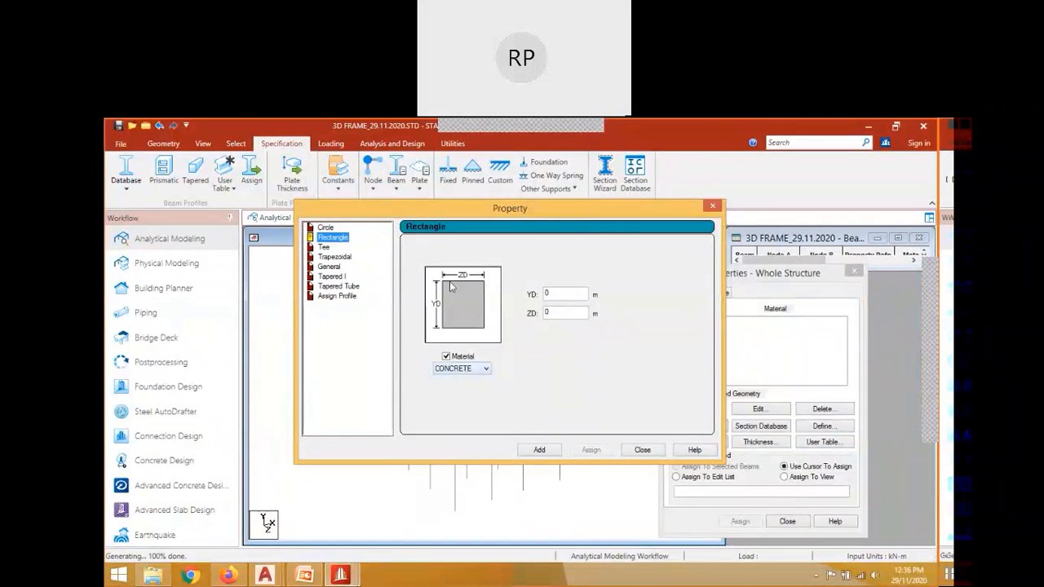
double_click(547, 293)
text(0)
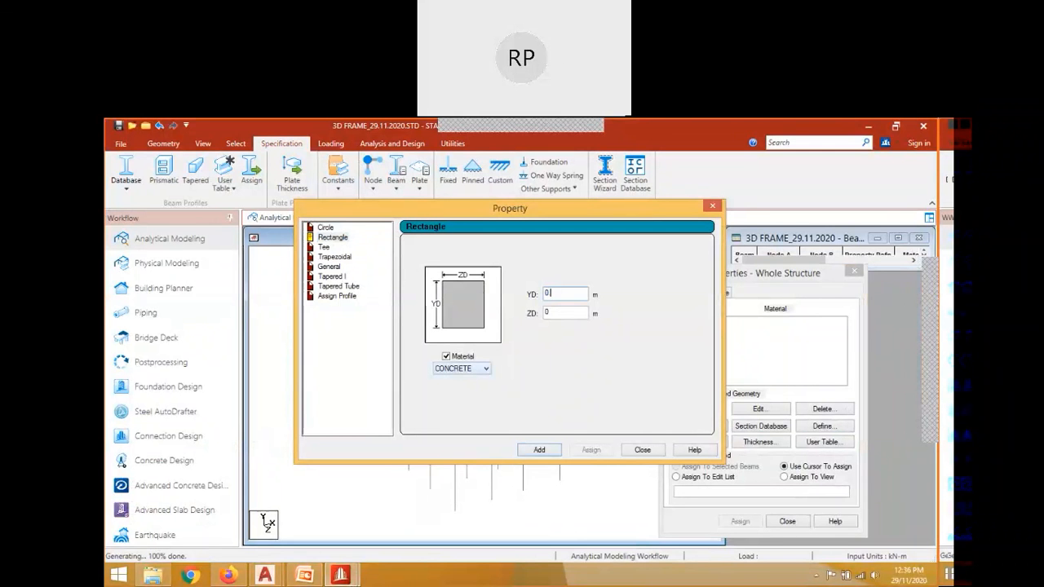
text(.6)
key(Tab)
text(0.3)
click(540, 449)
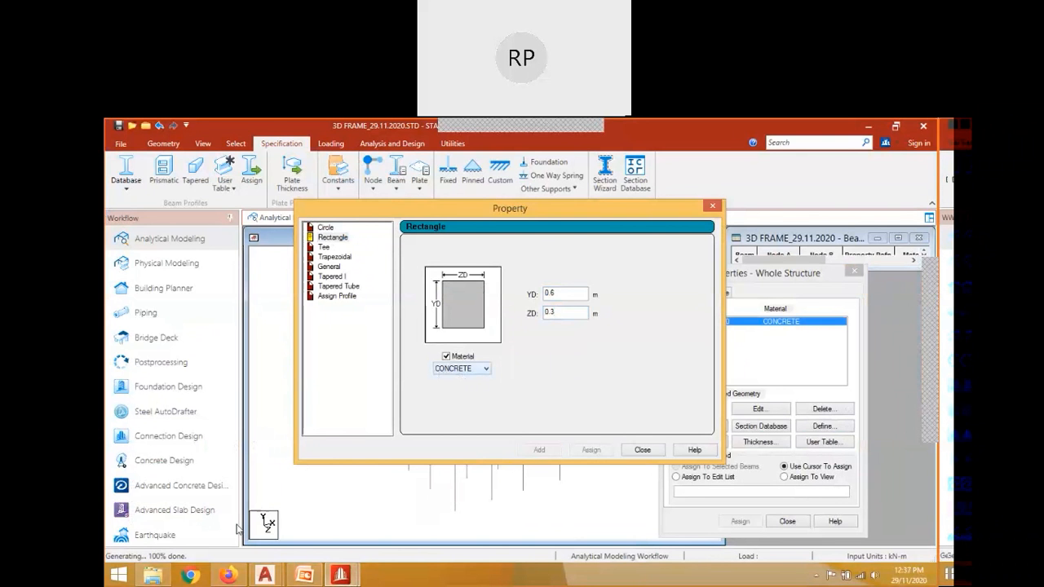
Add a square CONCRETE section with YD 0.45 m and ZD 0.45 m.
drag(426, 204, 362, 198)
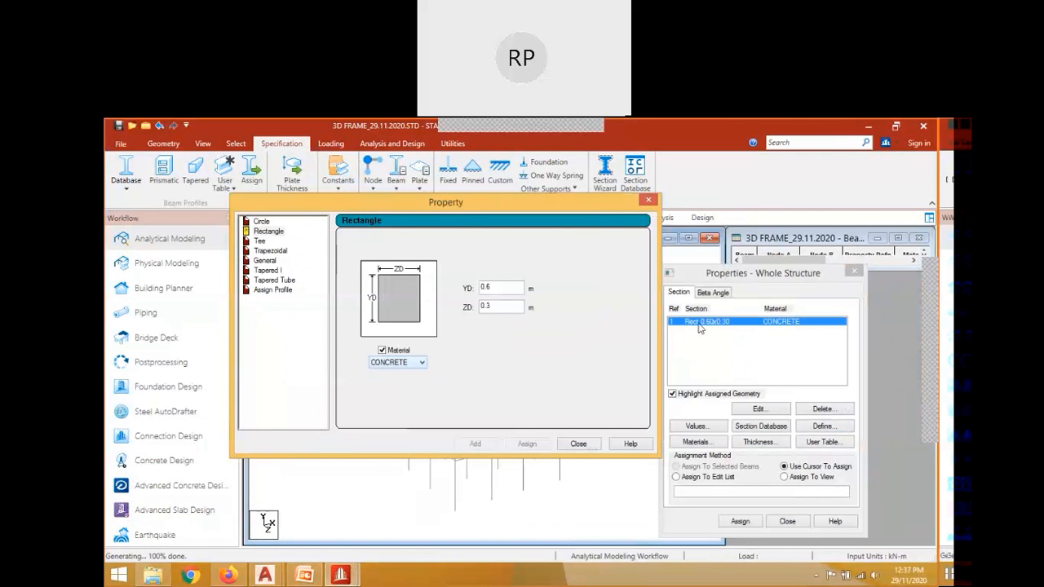
click(499, 287)
double_click(499, 287)
text(0)
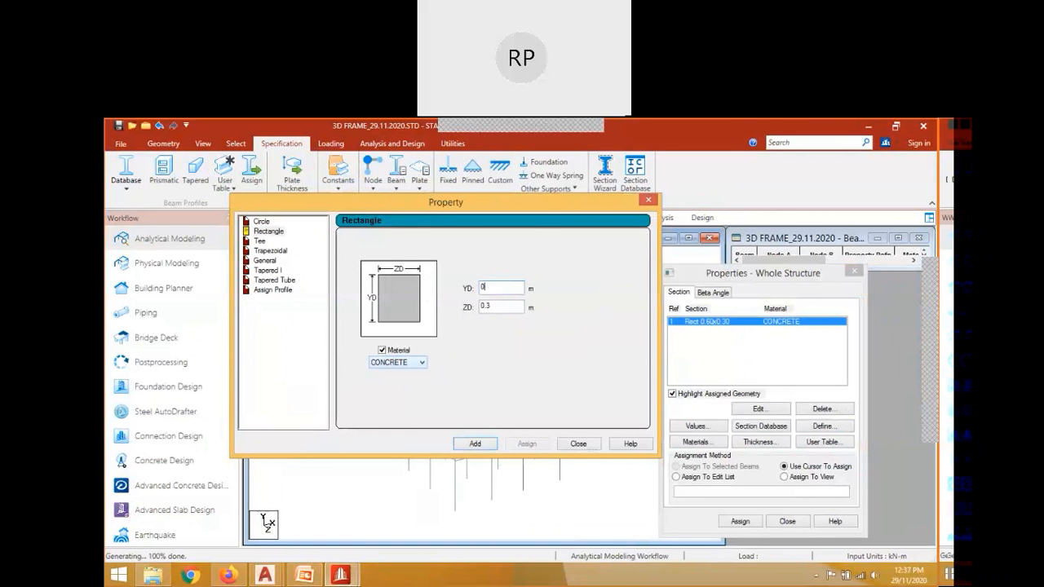
text(.45)
double_click(497, 303)
text(0.45)
click(473, 445)
Add a square CONCRETE section with YD 0.3 m and ZD 0.3 m and finish defining sections.
double_click(514, 288)
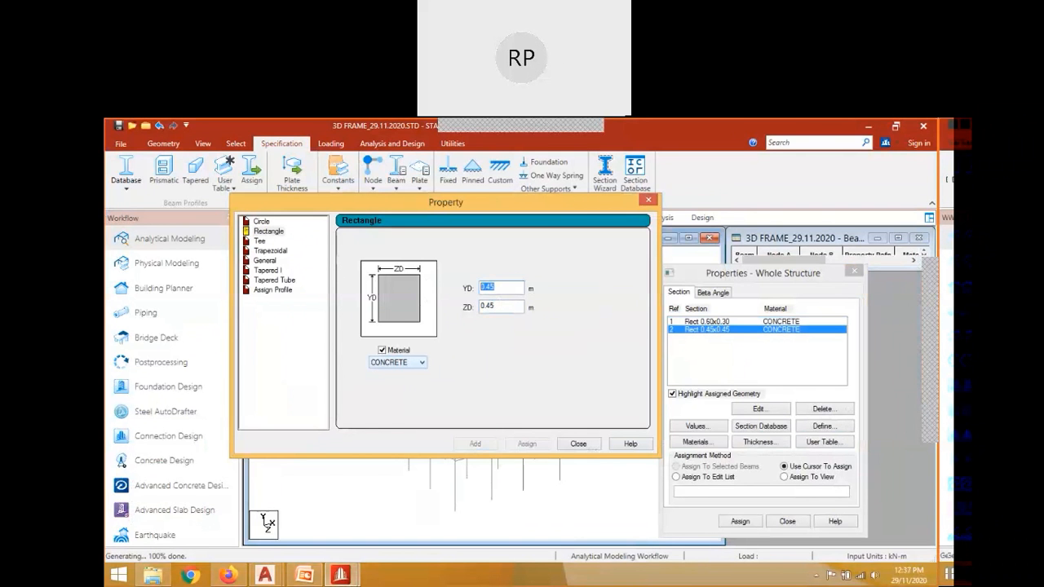
text(0.3)
key(Tab)
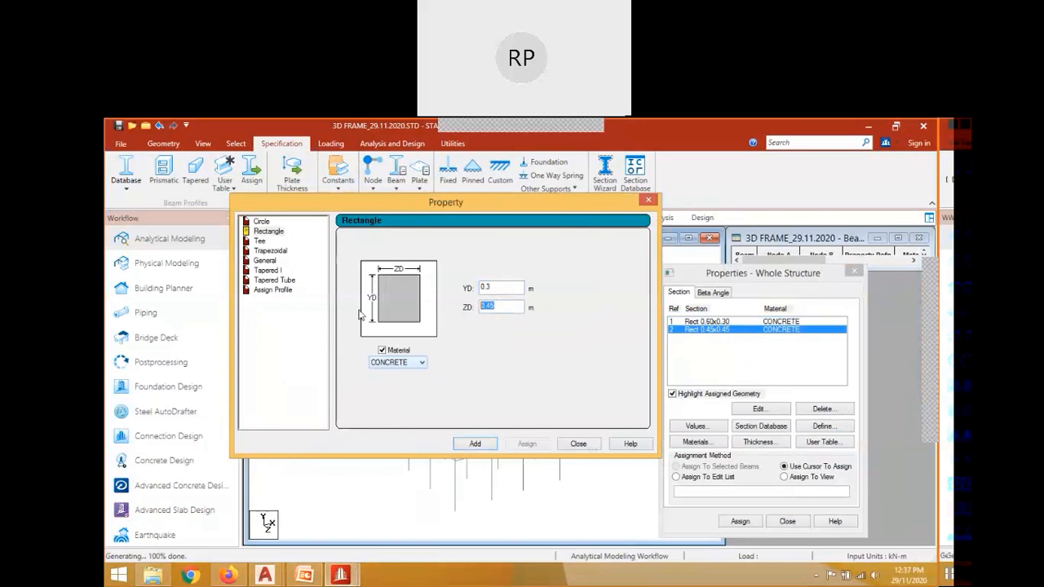
text(0.3)
key(Return)
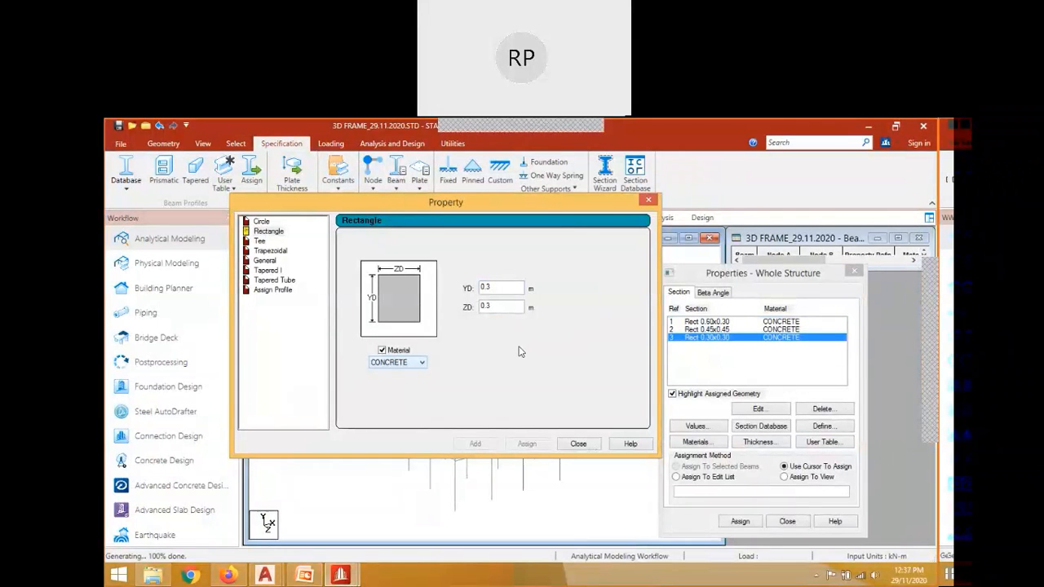
click(578, 444)
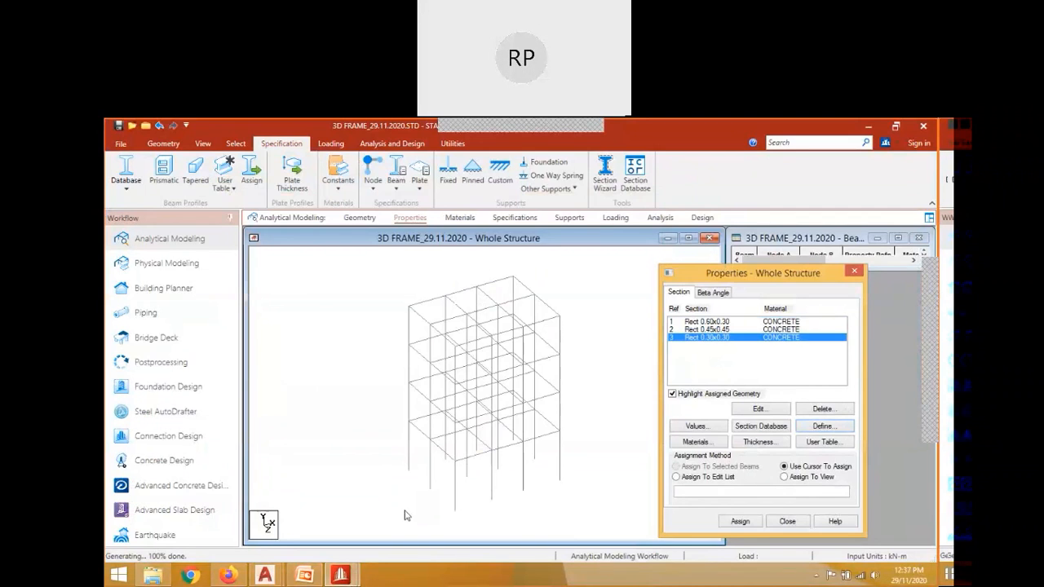
Check the beam sizes on the PowerPoint floor plan slide and return to the 3D frame's section list in STAAD.Pro.
key(alt+Tab)
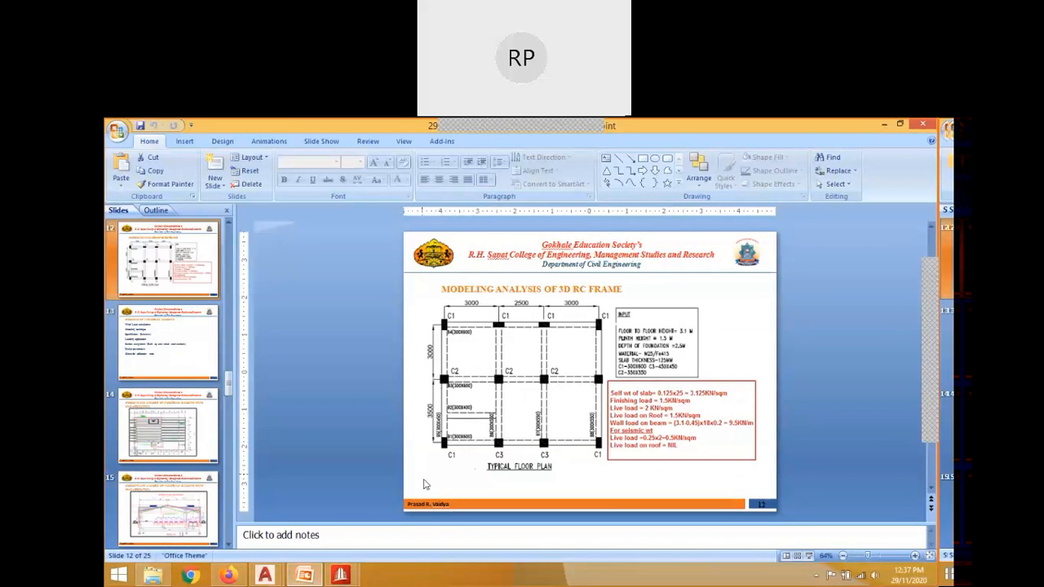
click(344, 578)
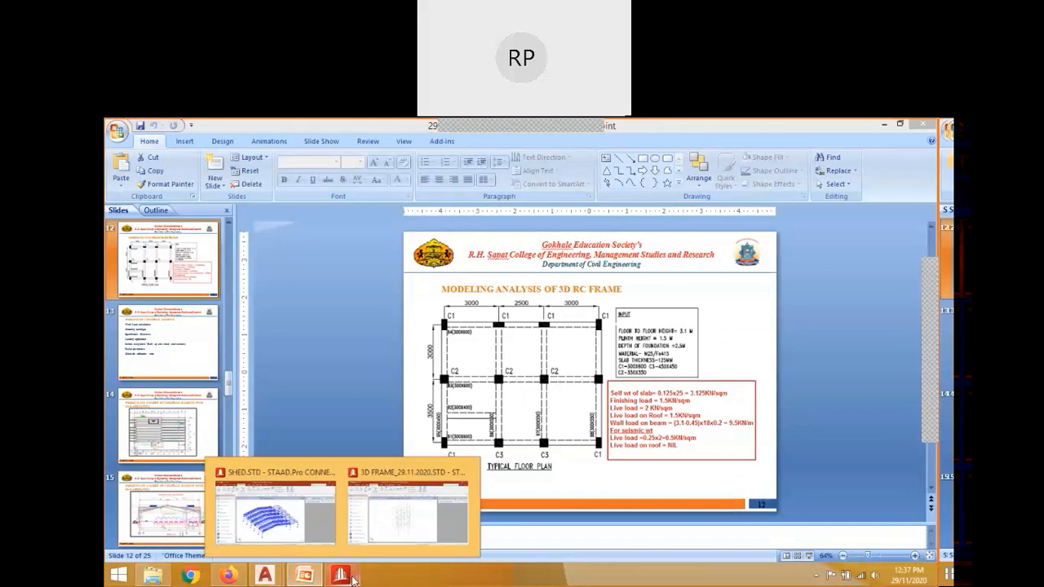
click(398, 515)
drag(689, 324, 689, 323)
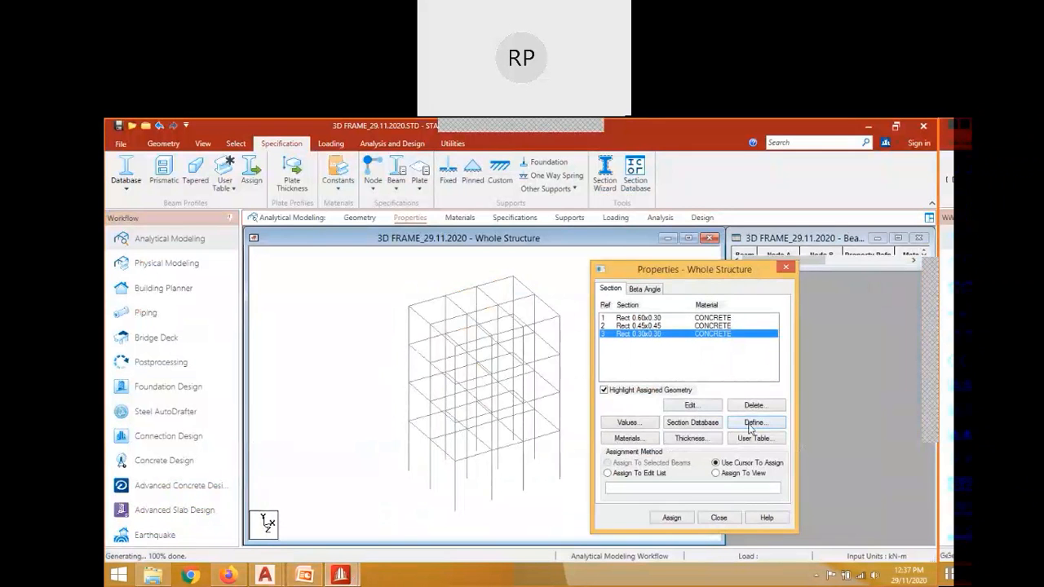
Add another rectangular CONCRETE section for the beams with YD 0.6 m and ZD 0.3 m.
click(752, 423)
click(411, 291)
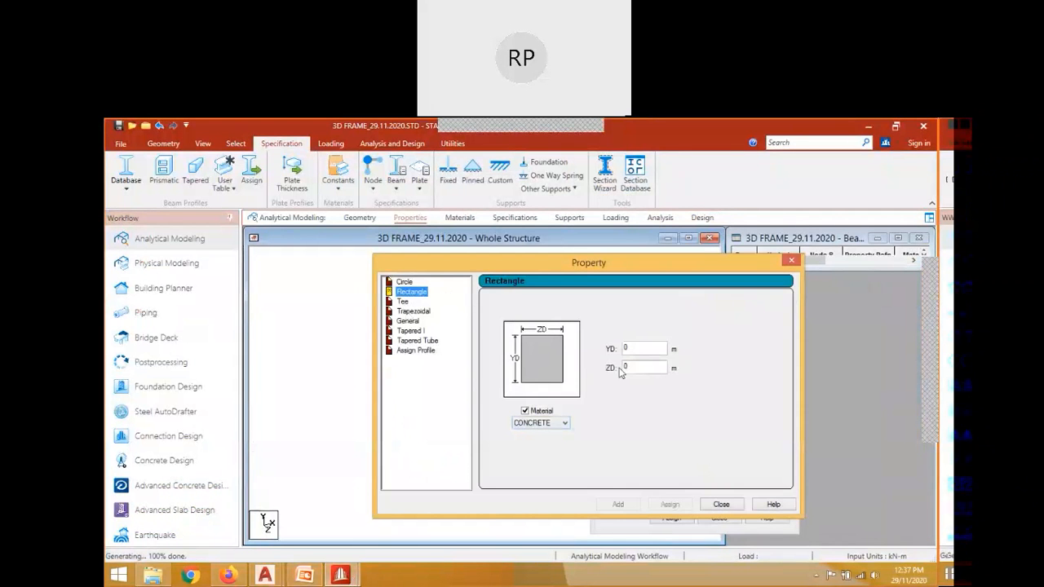
click(644, 348)
text(.6)
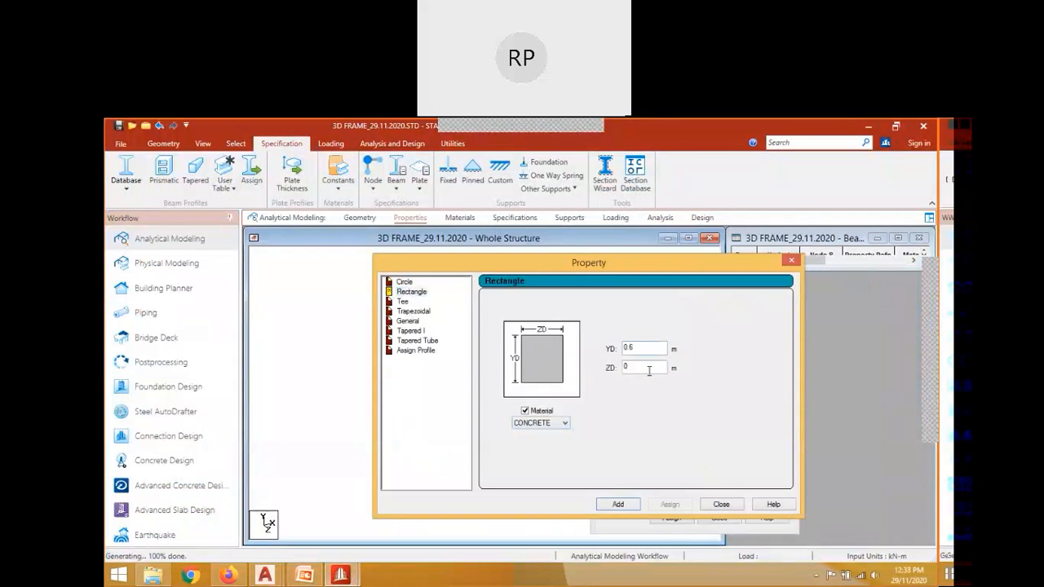
double_click(649, 369)
text(0.3)
key(Return)
Add rectangular CONCRETE sections of 0.45 x 0.3 m and 0.4 x 0.3 m, and close the section definition.
double_click(657, 353)
text(0.45)
key(BackSpace)
key(BackSpace)
key(BackSpace)
text(.4)
key(Return)
drag(677, 259, 398, 264)
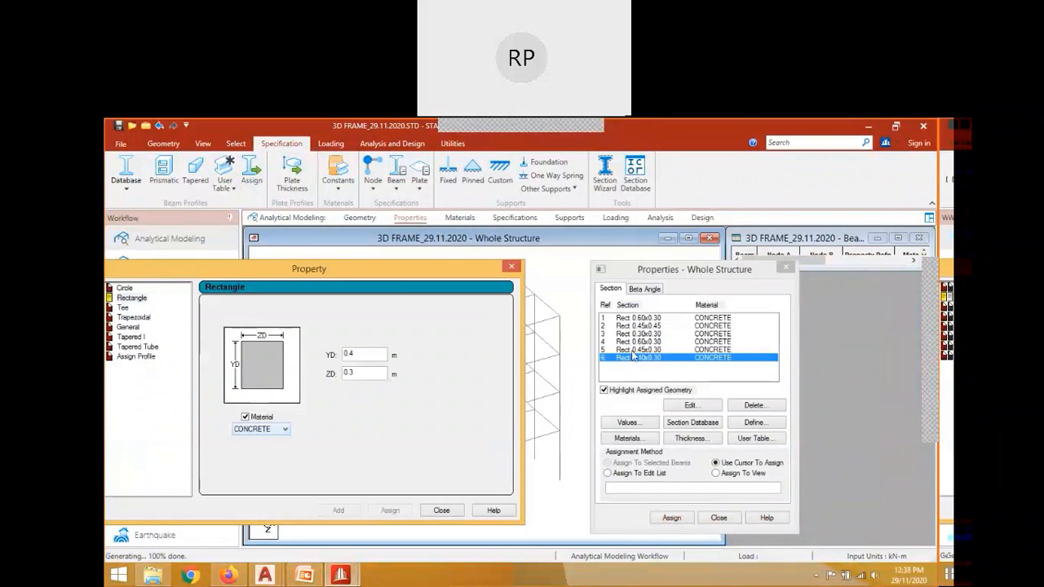
click(512, 267)
Go through the defined sections in the list, ending on Rect 0.30x0.30, and move the list clear of the model.
click(632, 343)
click(630, 359)
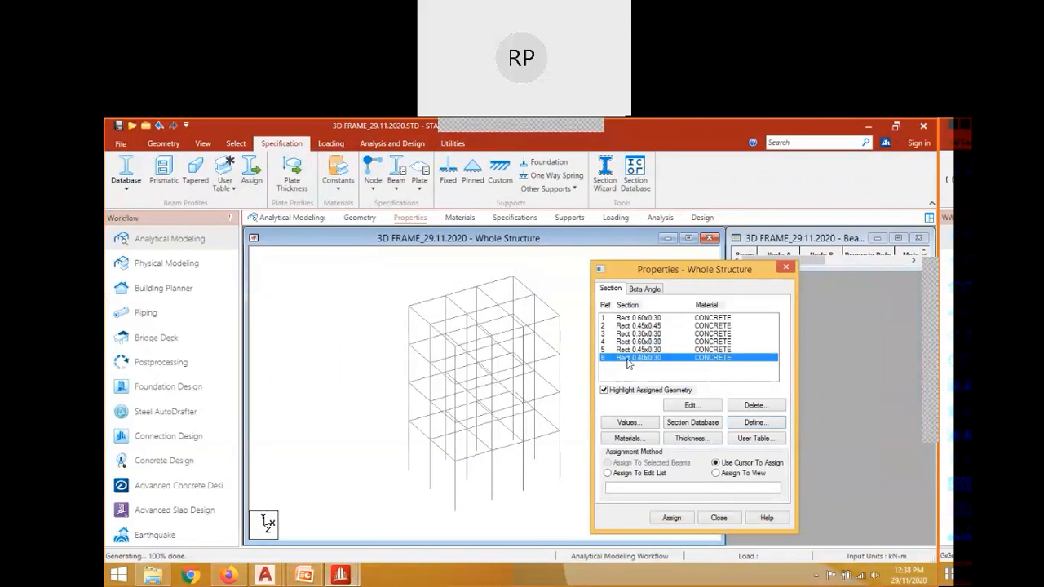
click(632, 318)
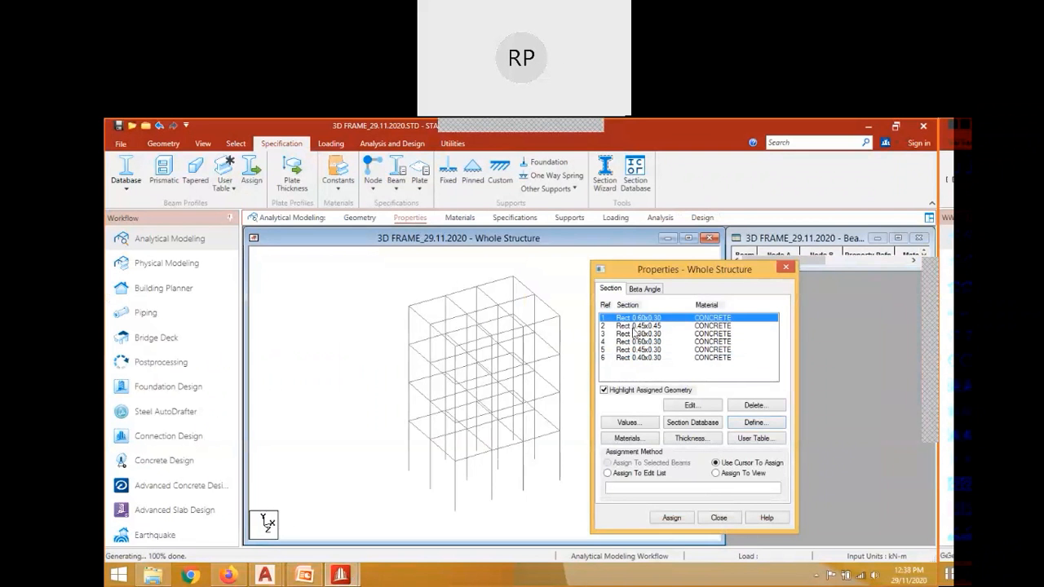
click(634, 333)
drag(714, 270, 788, 283)
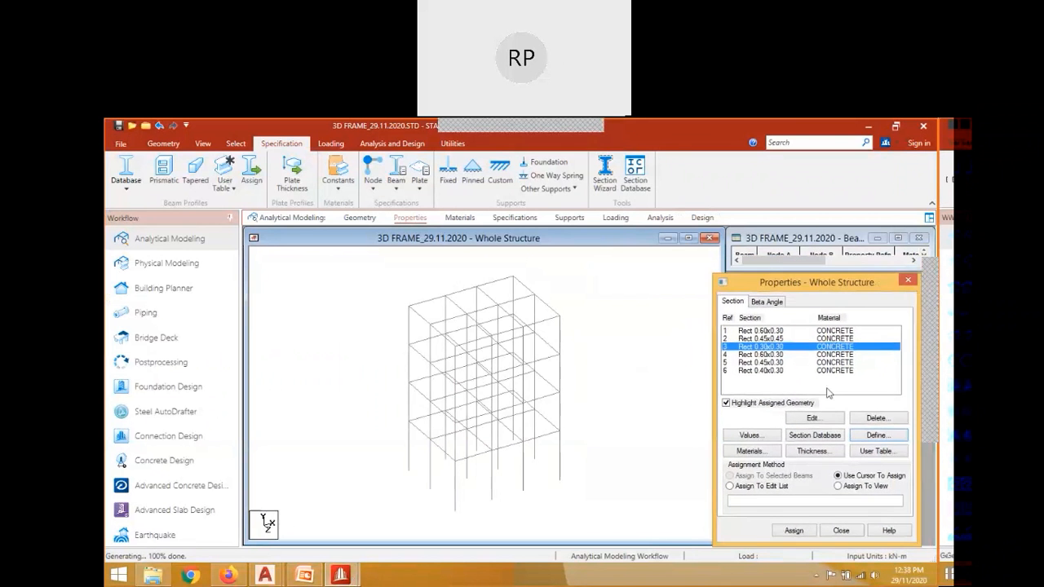
click(599, 298)
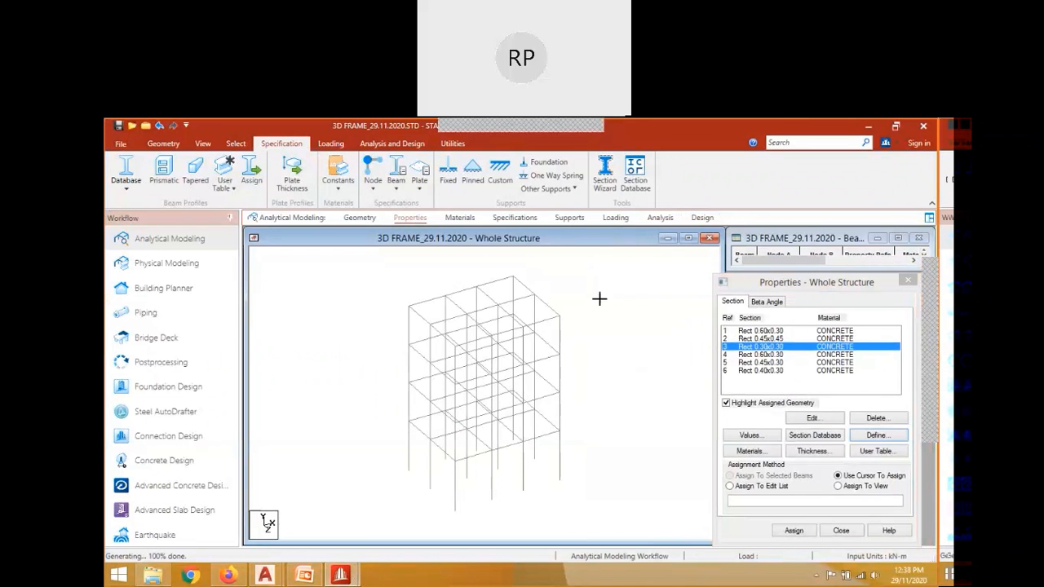
scroll(599, 299, down, 1)
middle_drag(599, 299, 528, 304)
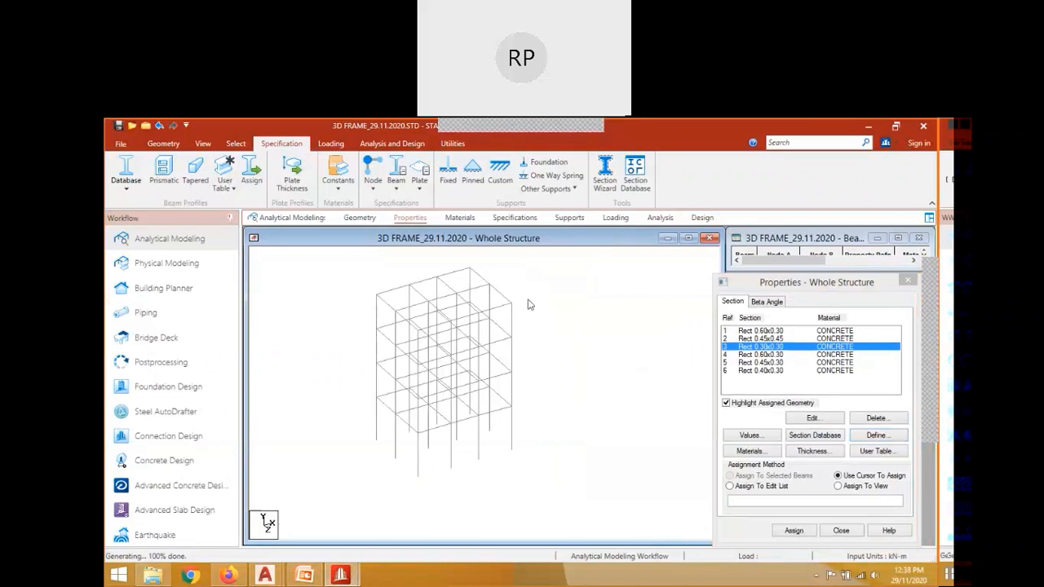
scroll(563, 366, up, 2)
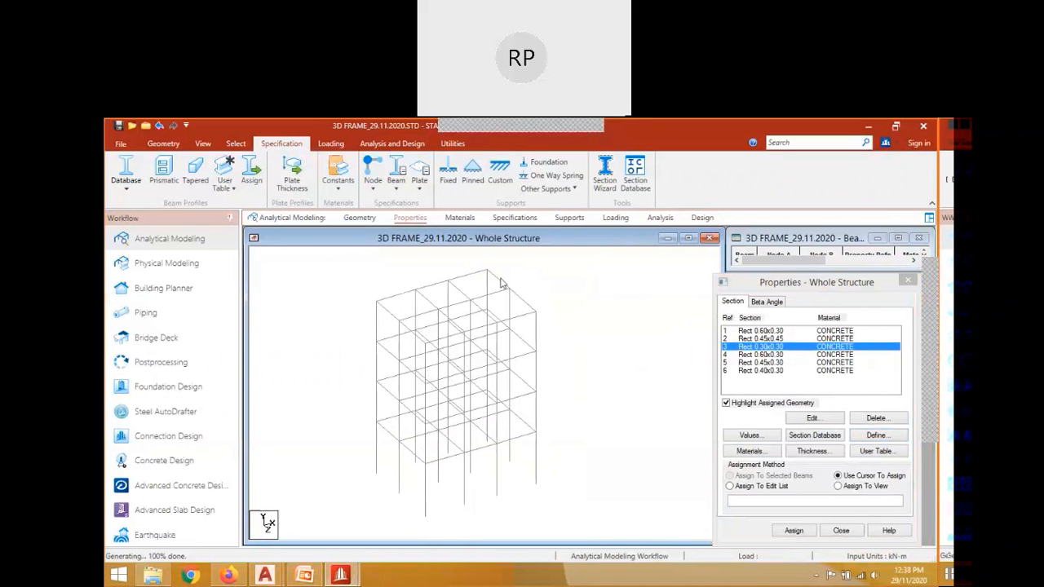
click(501, 282)
click(771, 356)
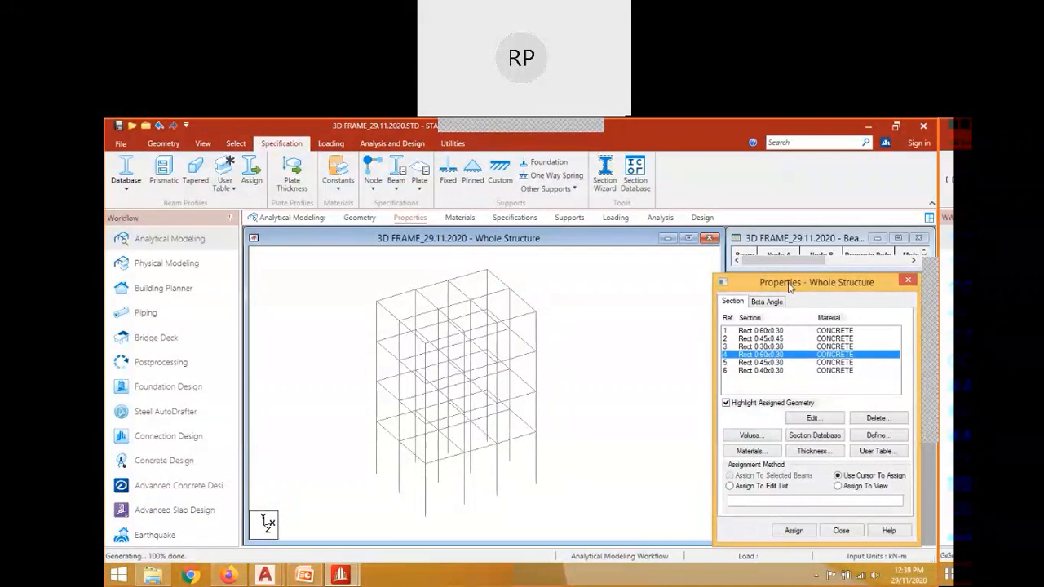
mouse_move(788, 287)
mouse_down()
mouse_move(801, 294)
mouse_move(788, 289)
mouse_up()
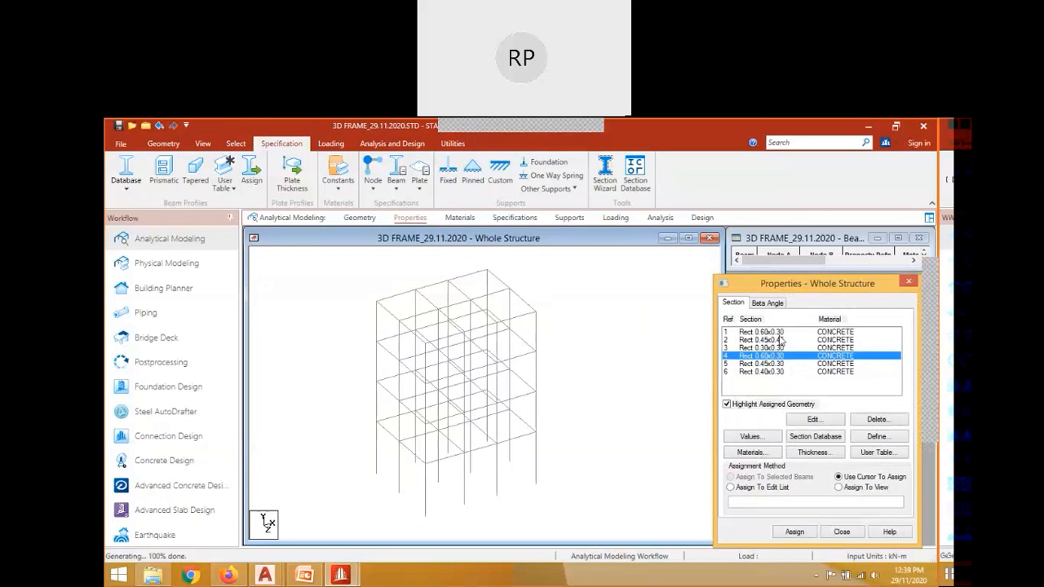
Check the column layout on the PowerPoint floor plan slide and return to the 3D frame model in STAAD.Pro.
click(304, 576)
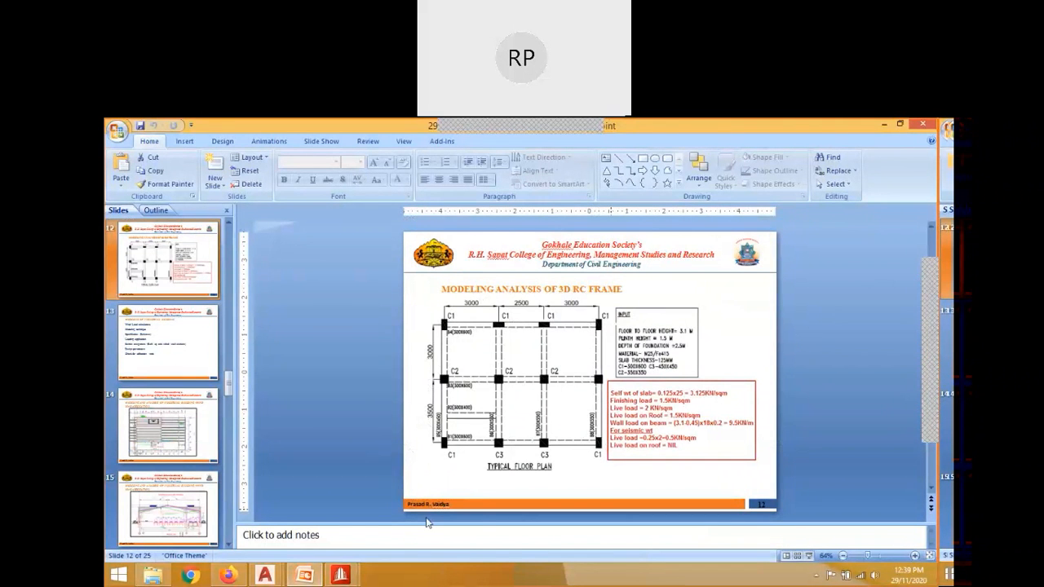
click(341, 575)
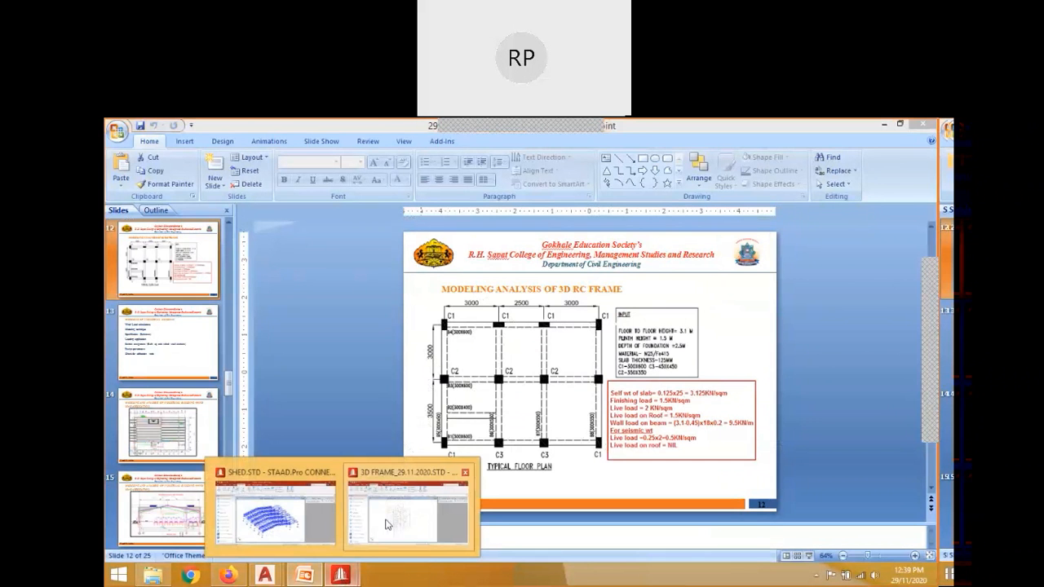
click(387, 524)
click(583, 328)
In plan view, choose the first Rect 0.60x0.30 section and select the four columns along the plan's upper edge for assignment.
scroll(583, 328, down, 1)
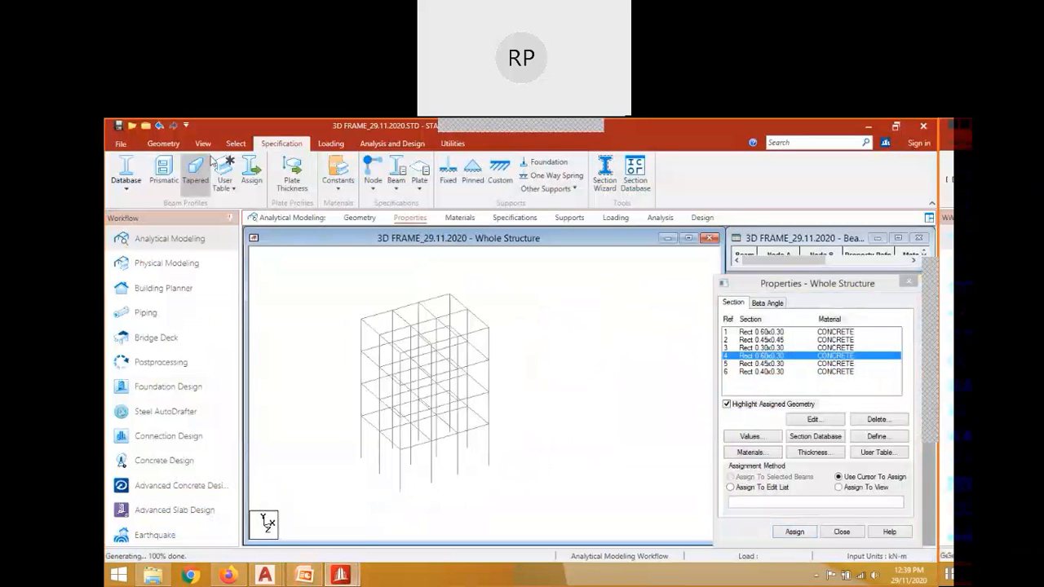
click(203, 143)
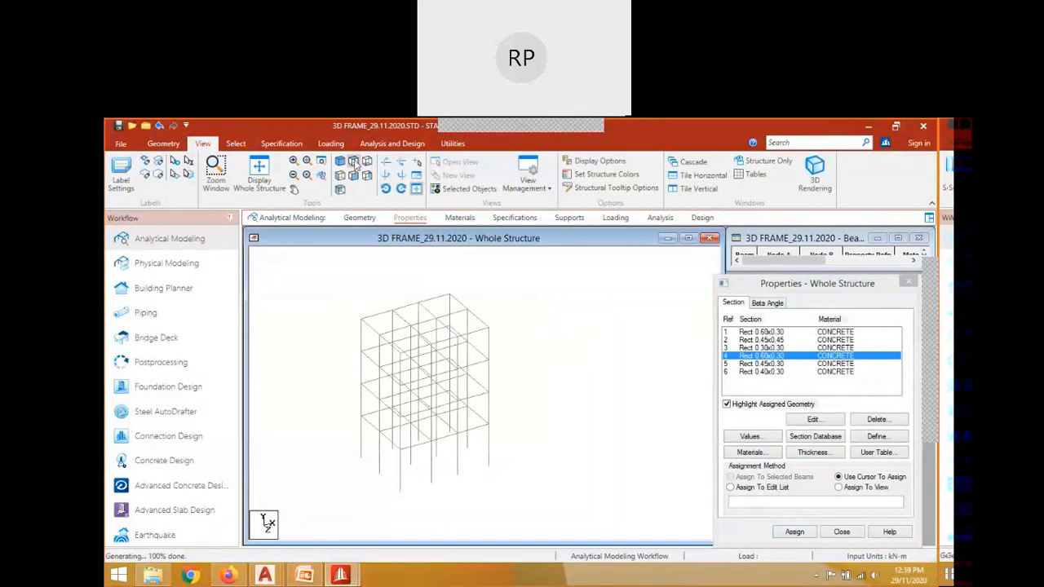
click(354, 162)
scroll(433, 368, down, 3)
scroll(453, 369, up, 2)
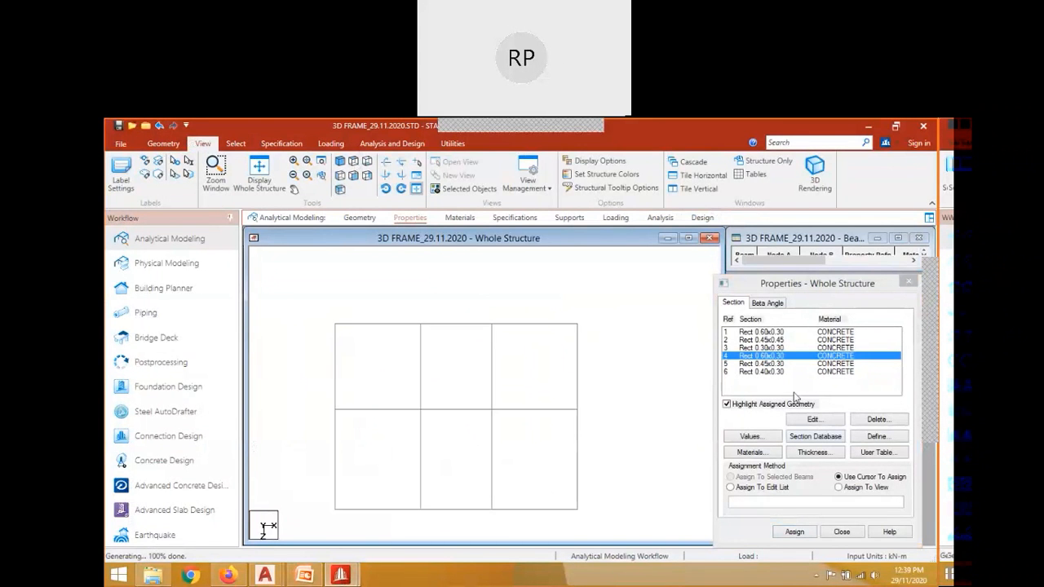
click(770, 331)
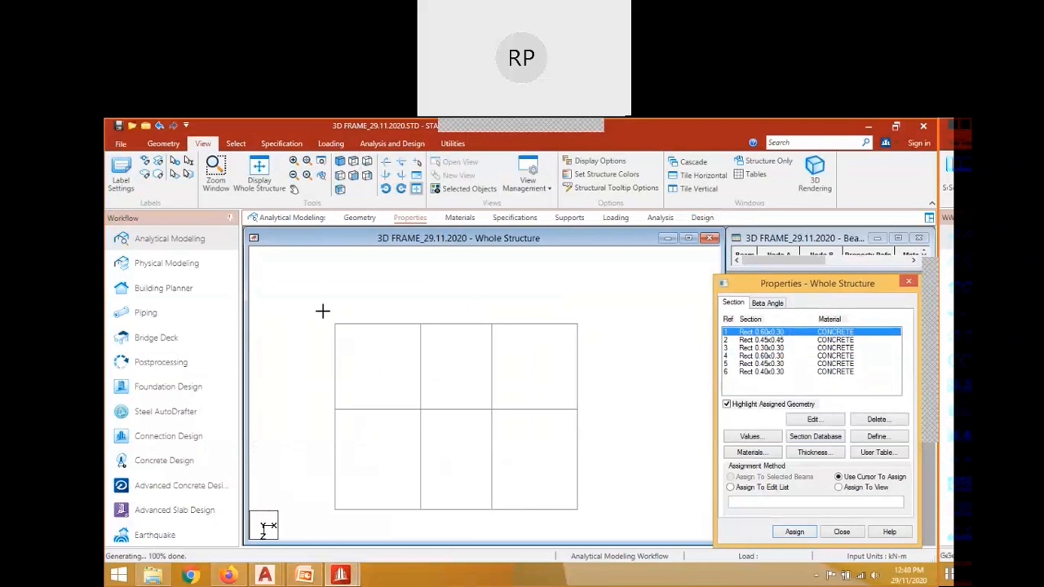
drag(323, 311, 361, 379)
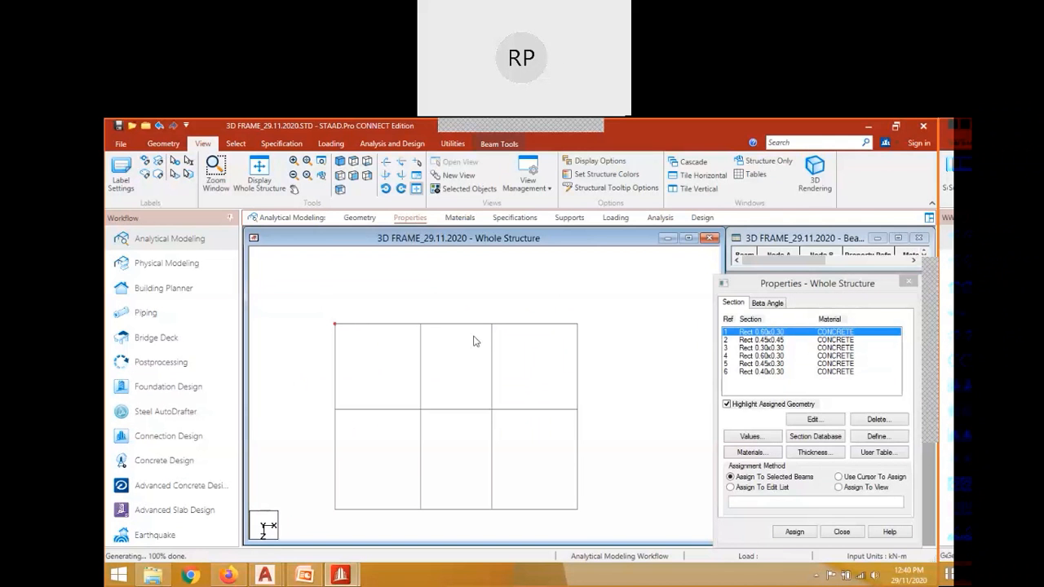
ctrl+drag(483, 316, 502, 332)
ctrl+drag(568, 316, 584, 337)
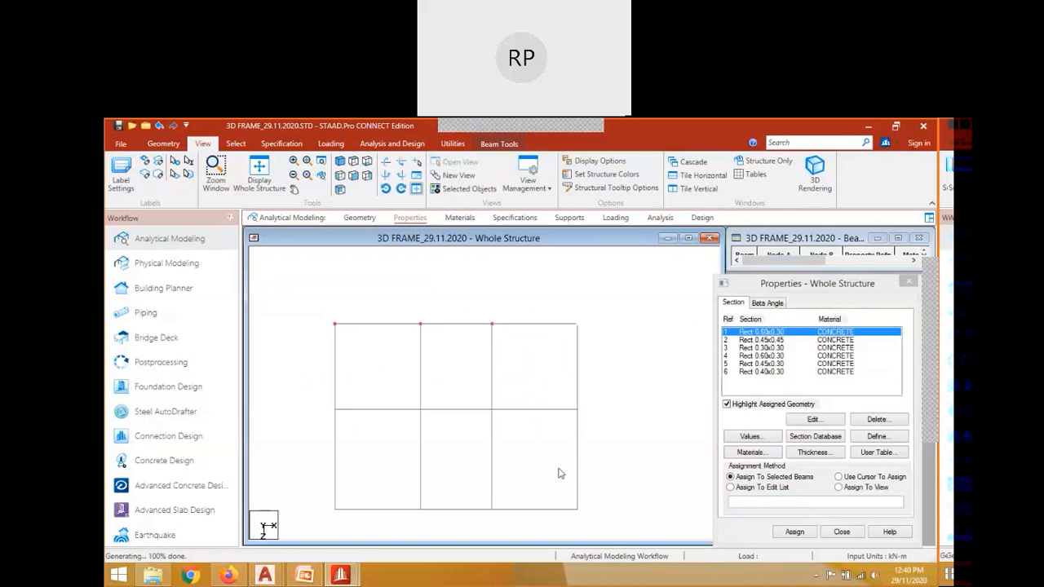
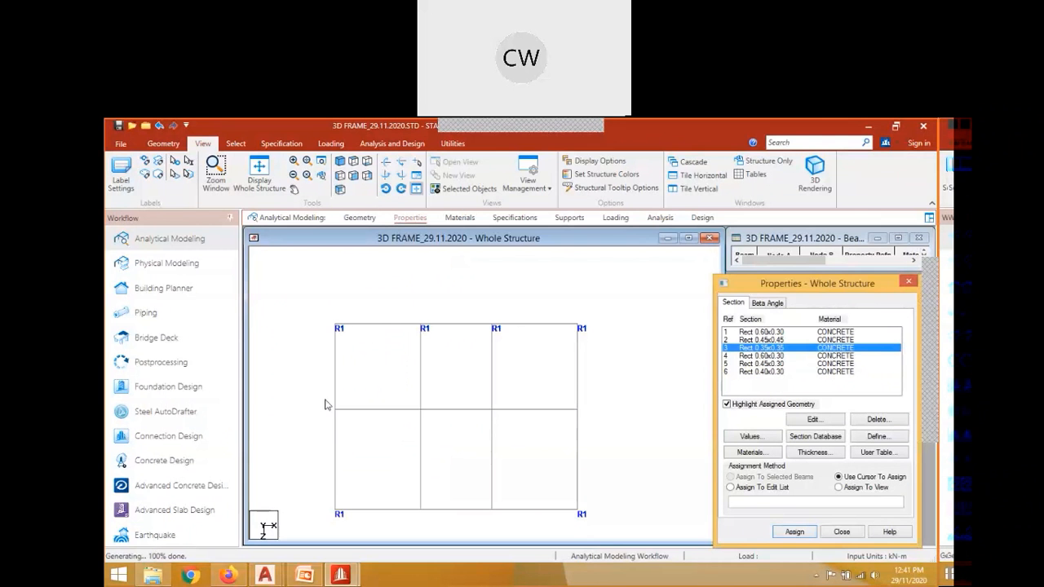
Assign the Rect 0.35x0.35 section to the four columns along the middle row of the plan.
click(336, 409)
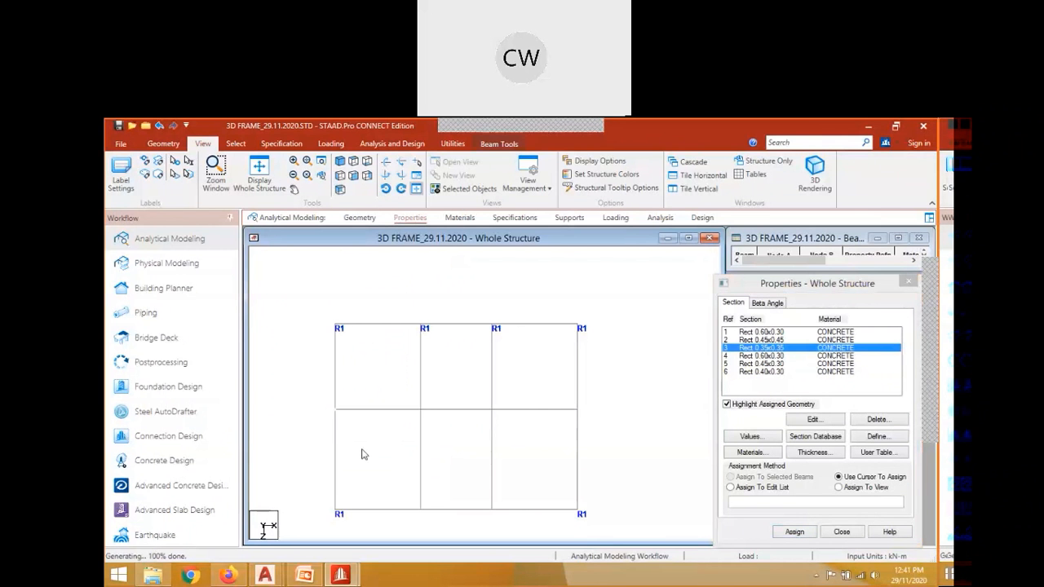
ctrl+click(421, 410)
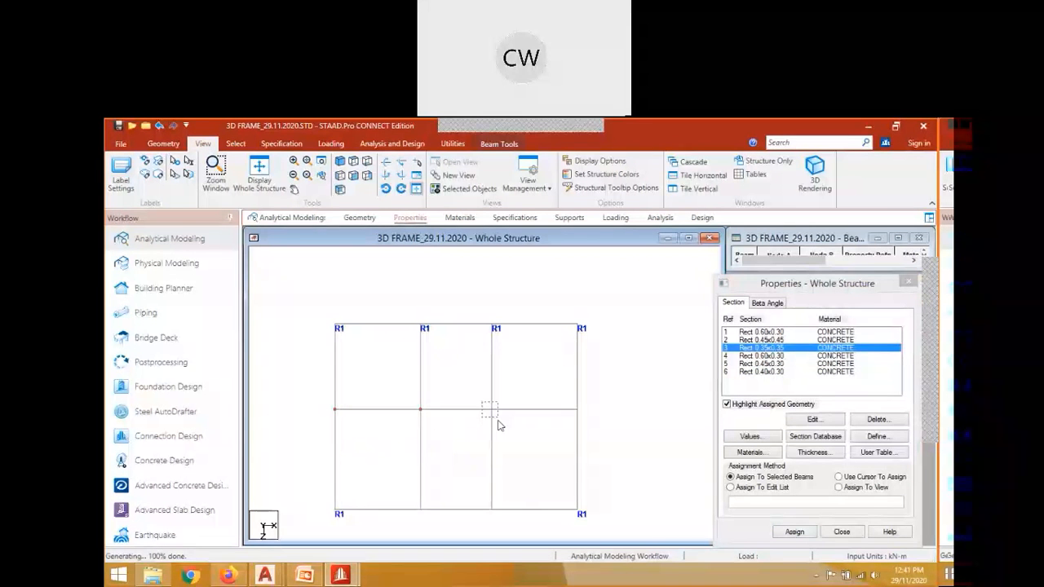
ctrl+click(491, 409)
click(795, 532)
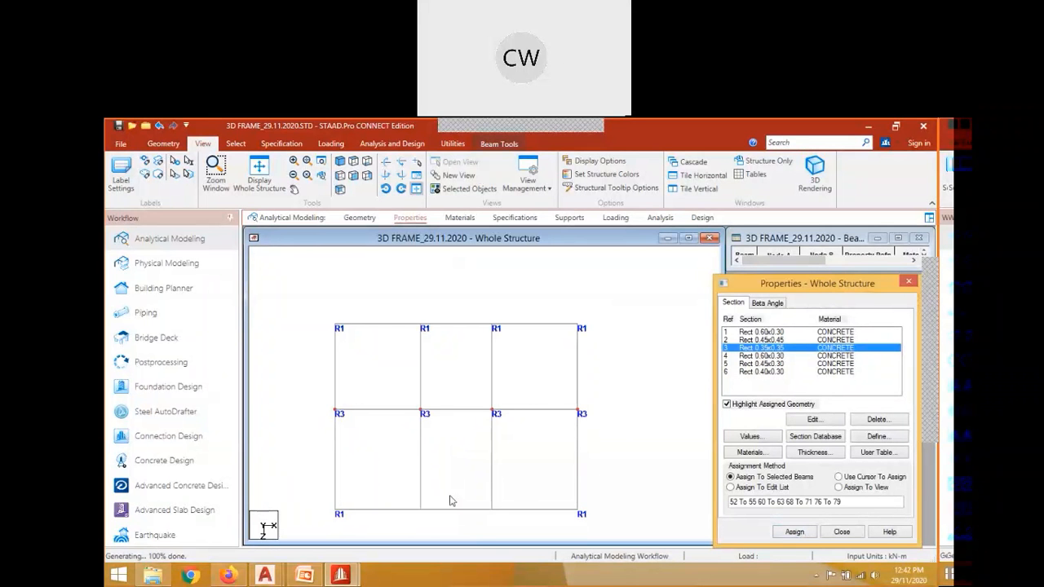
Assign the Rect 0.45x0.45 section to the two inner columns along the plan's lower edge.
click(780, 340)
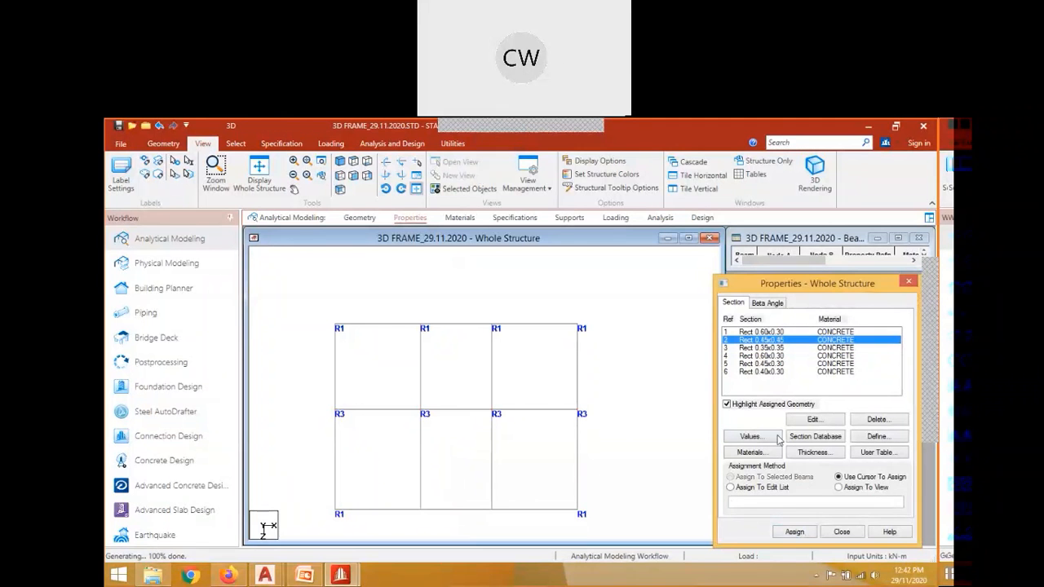
click(424, 512)
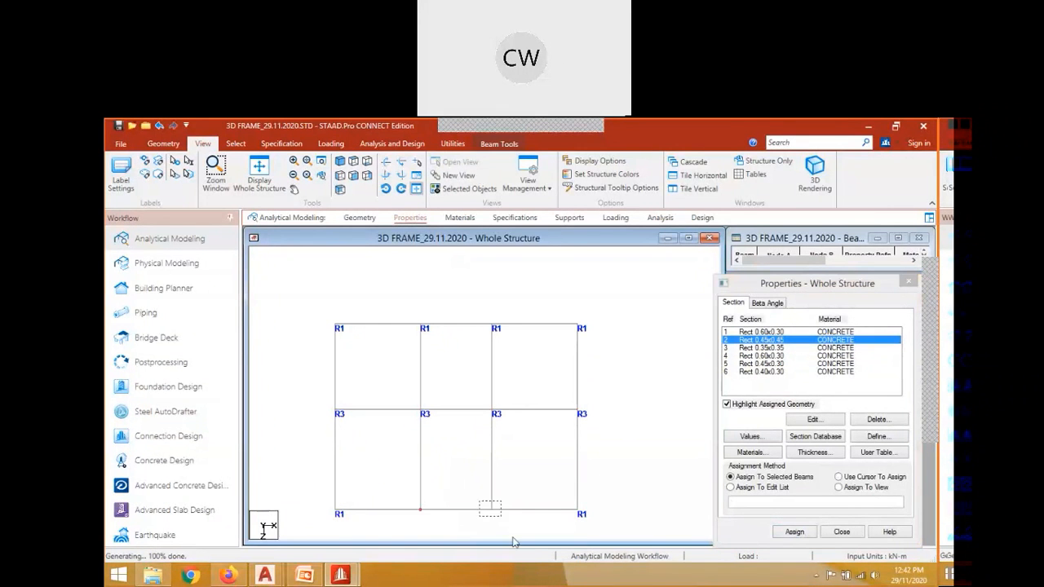
click(793, 534)
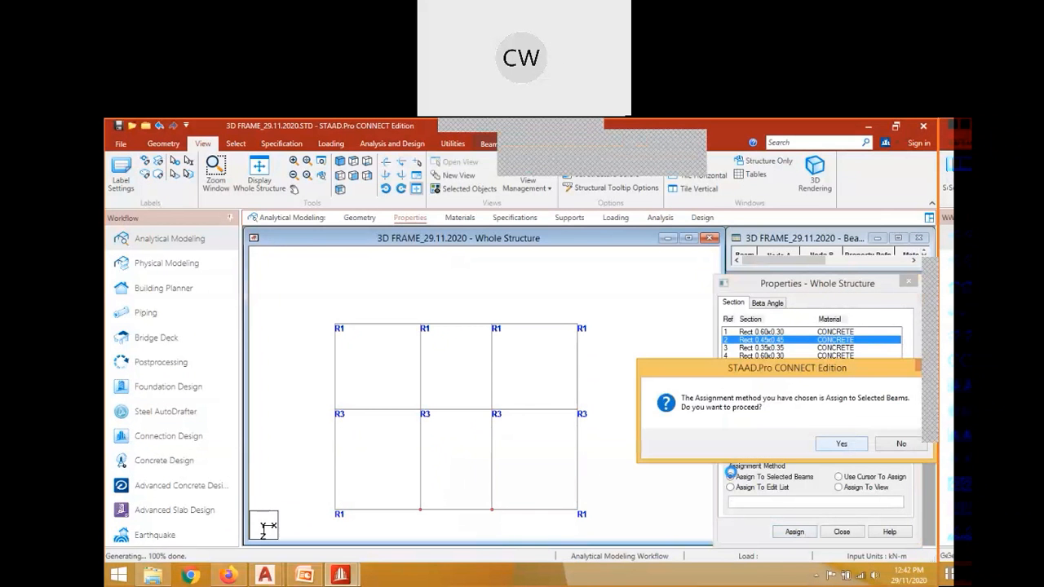
click(841, 444)
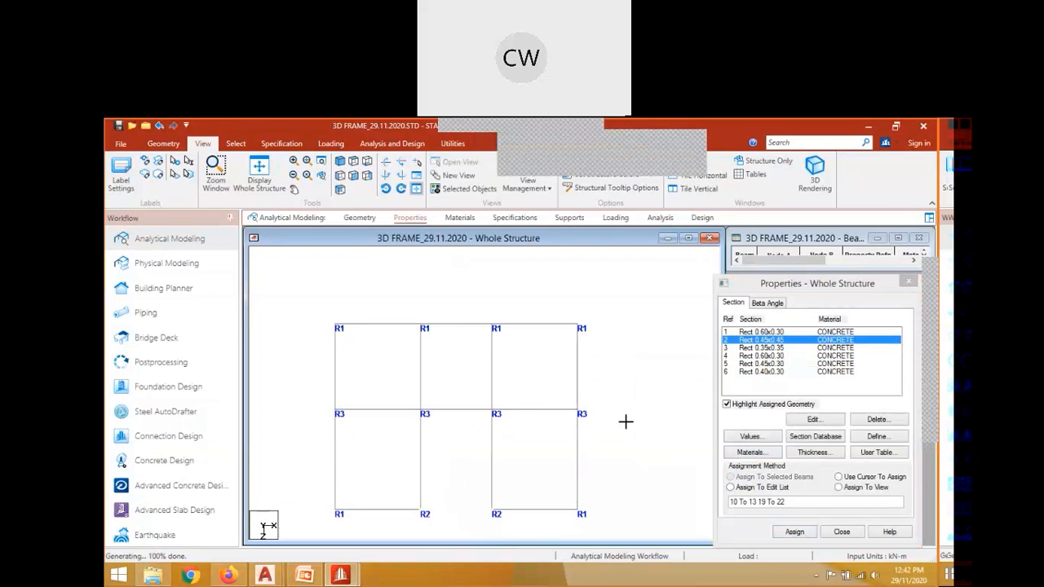
Review the columns assigned to Rect 0.60x0.30, Rect 0.45x0.45 and Rect 0.35x0.35 by highlighting each section in the isometric view.
click(340, 161)
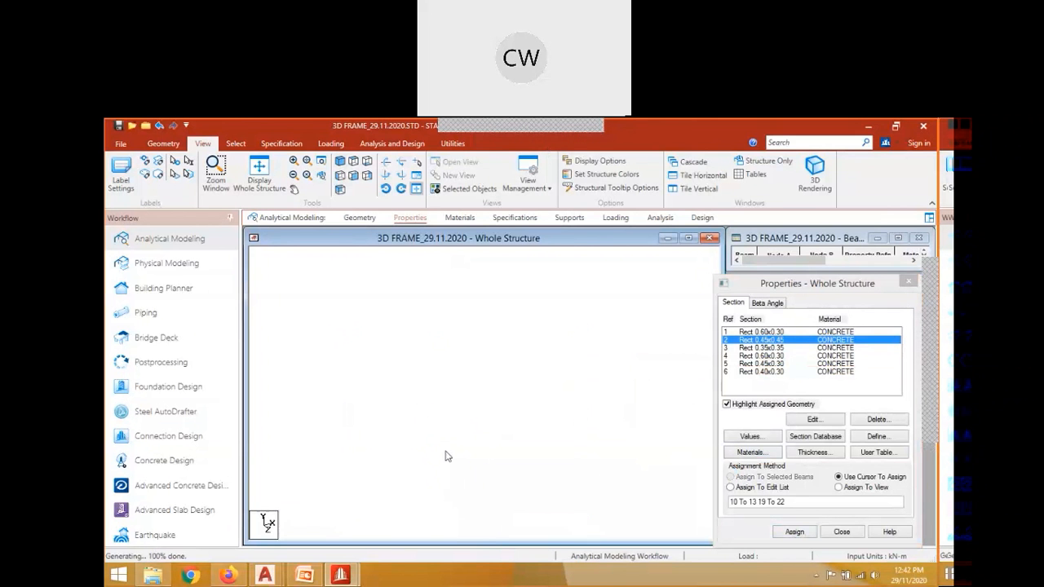
scroll(545, 389, down, 1)
middle_drag(545, 384, 545, 374)
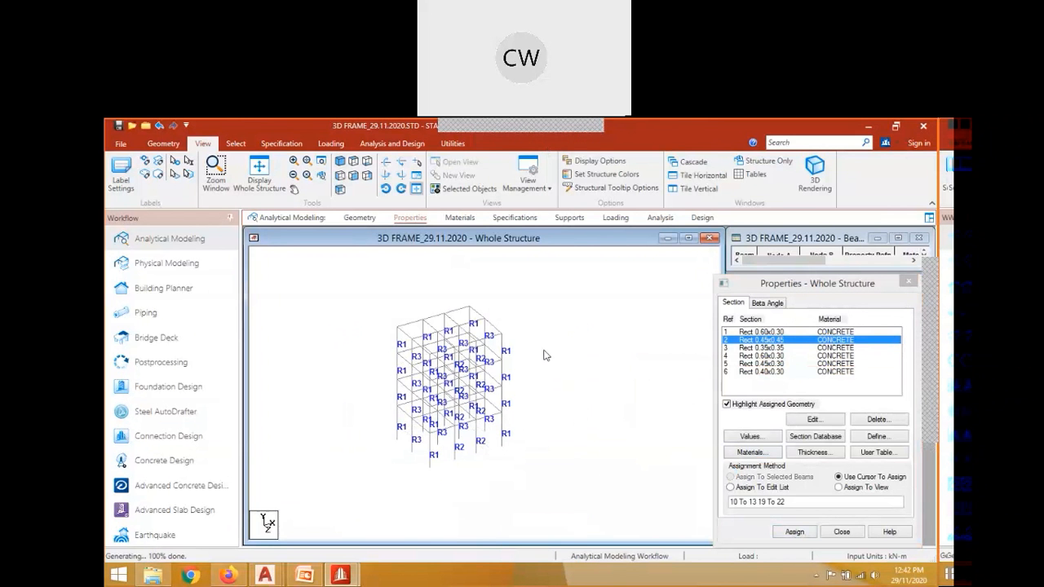
click(762, 332)
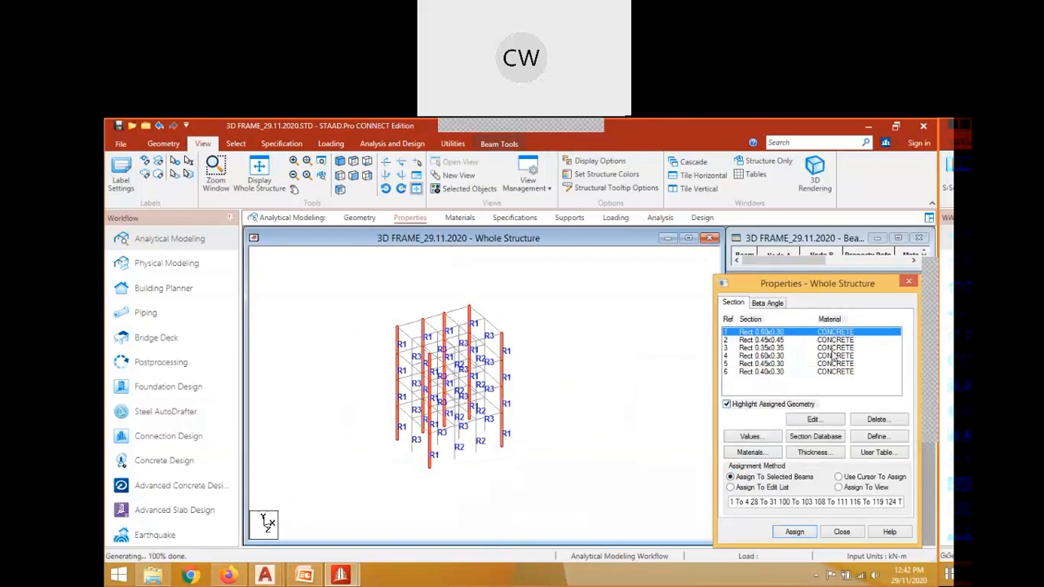
click(762, 339)
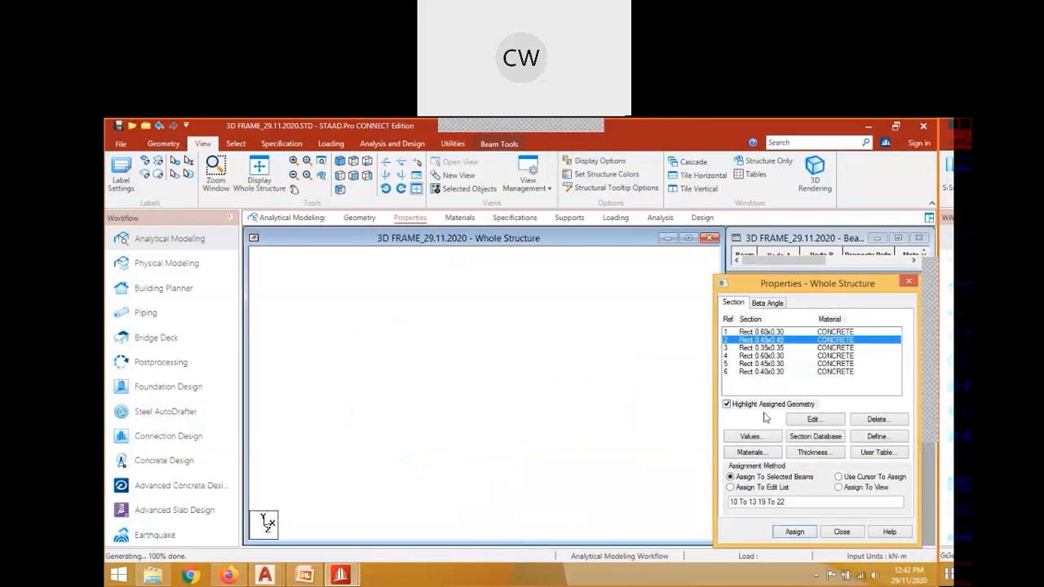
click(774, 348)
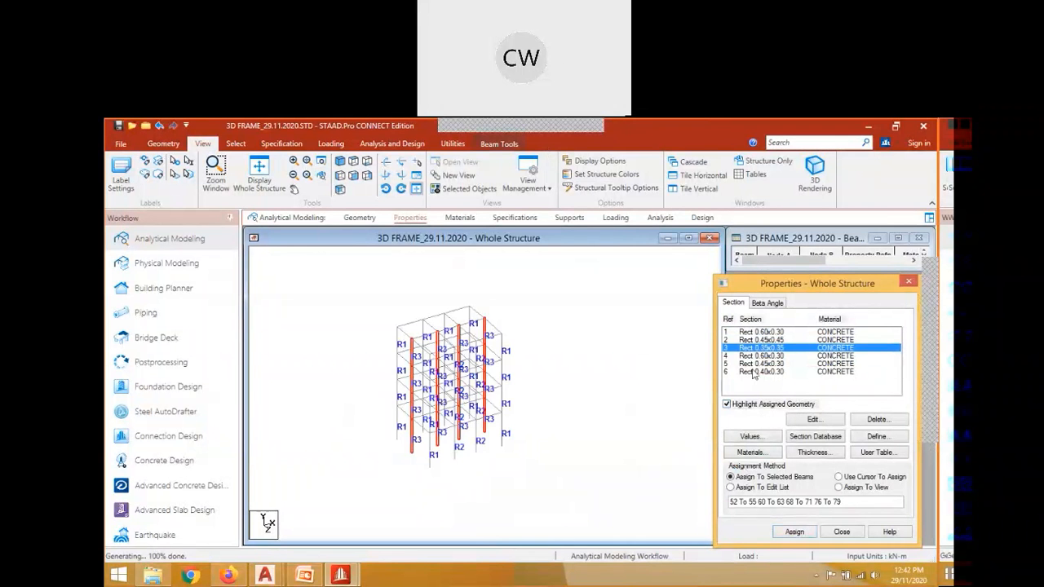
click(550, 307)
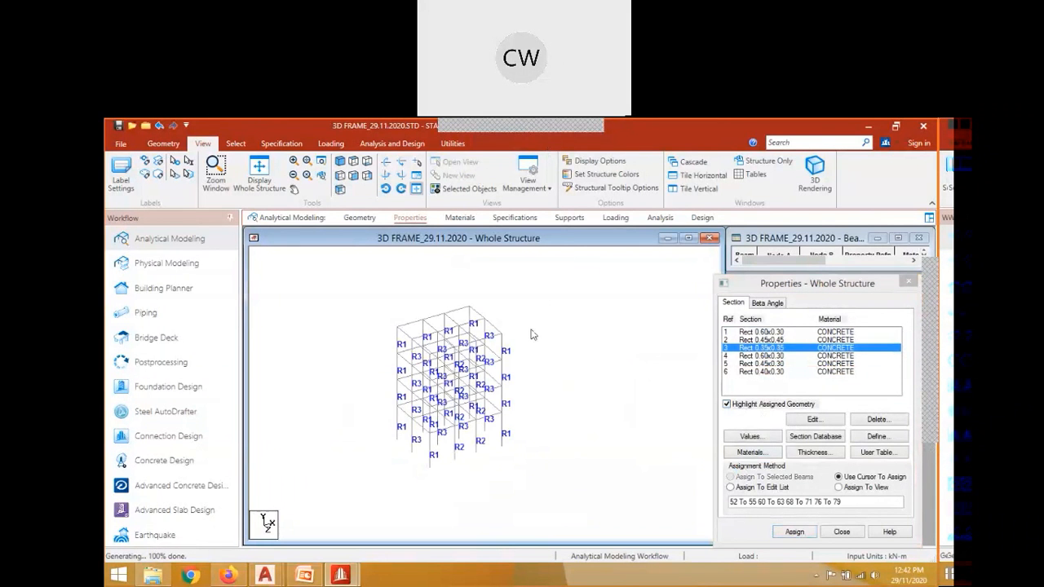
Show the frame in plan view again and check the beam sizes against the PowerPoint floor plan slide.
scroll(522, 333, down, 2)
scroll(513, 331, up, 2)
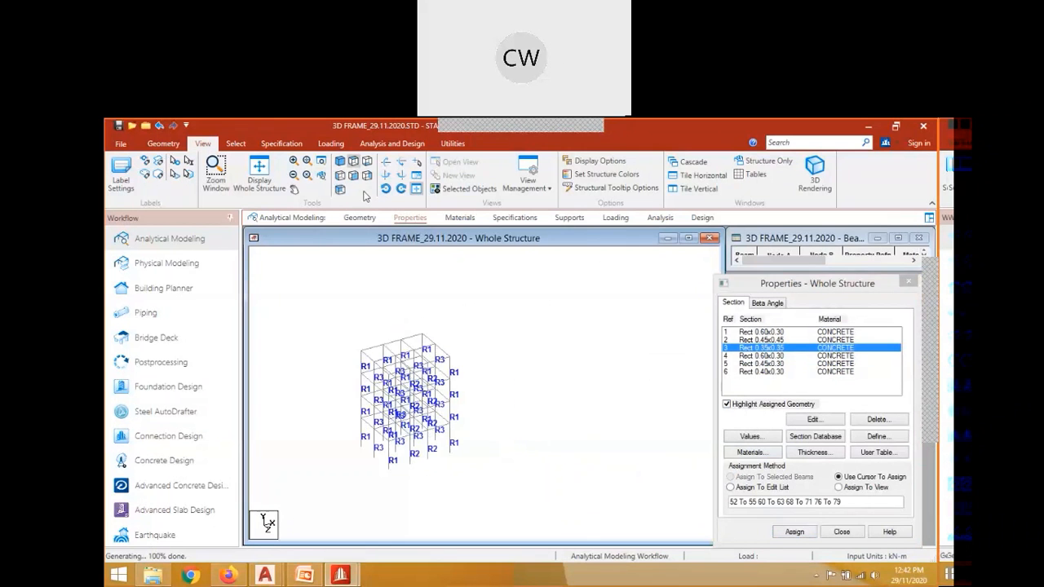
click(354, 162)
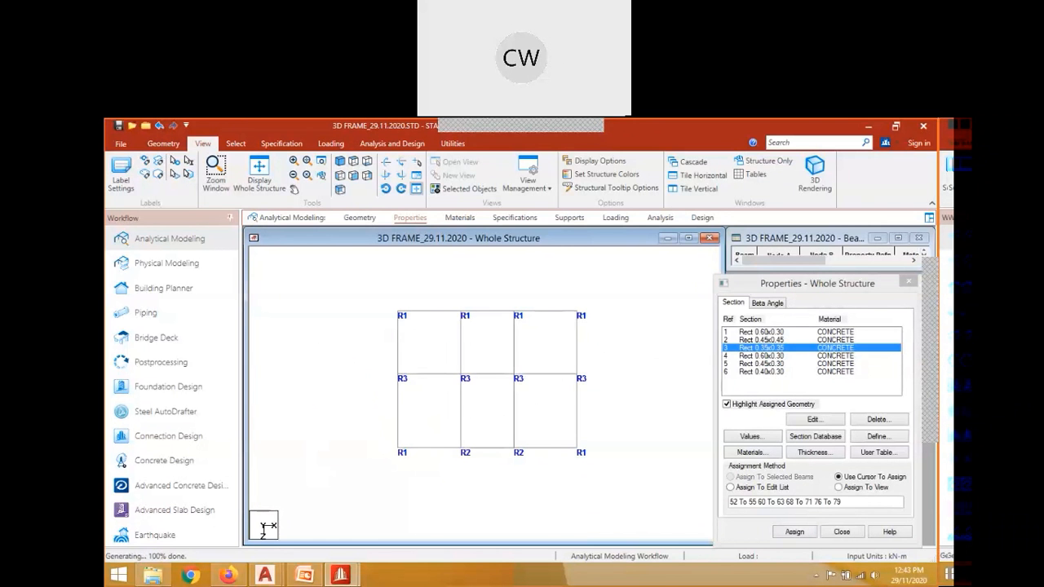
click(304, 575)
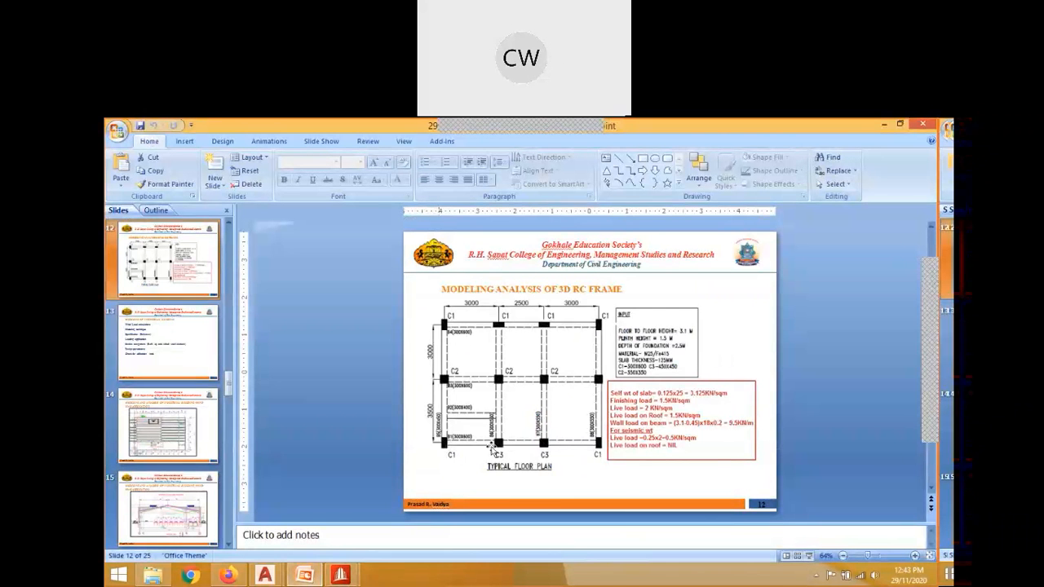
click(342, 576)
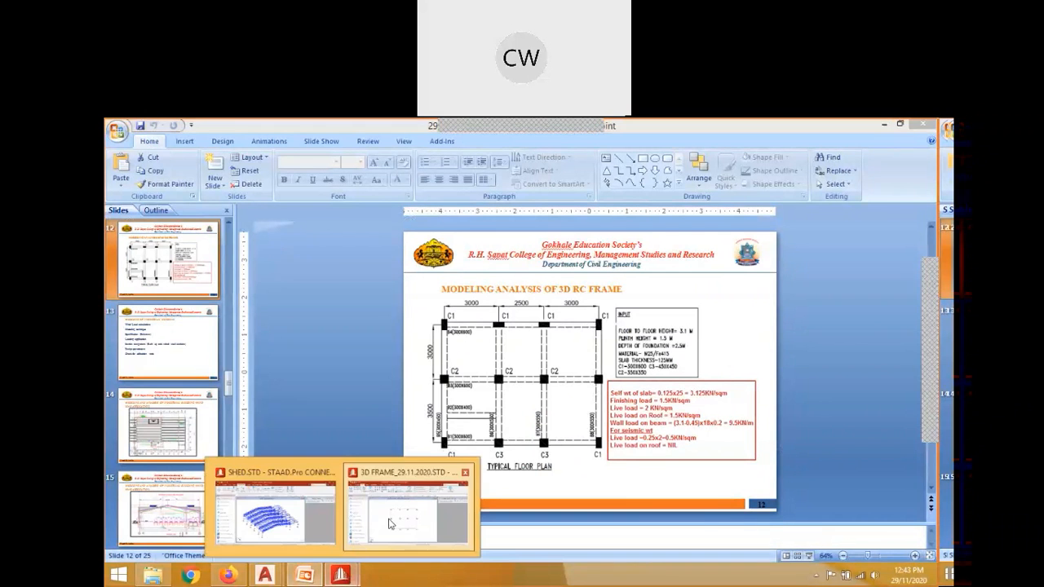
click(389, 522)
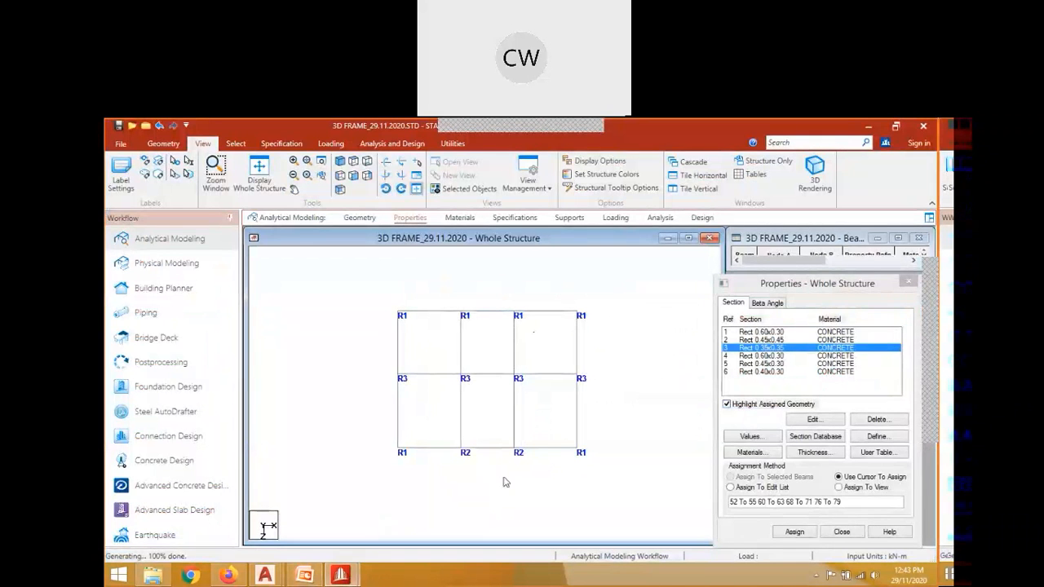
click(306, 575)
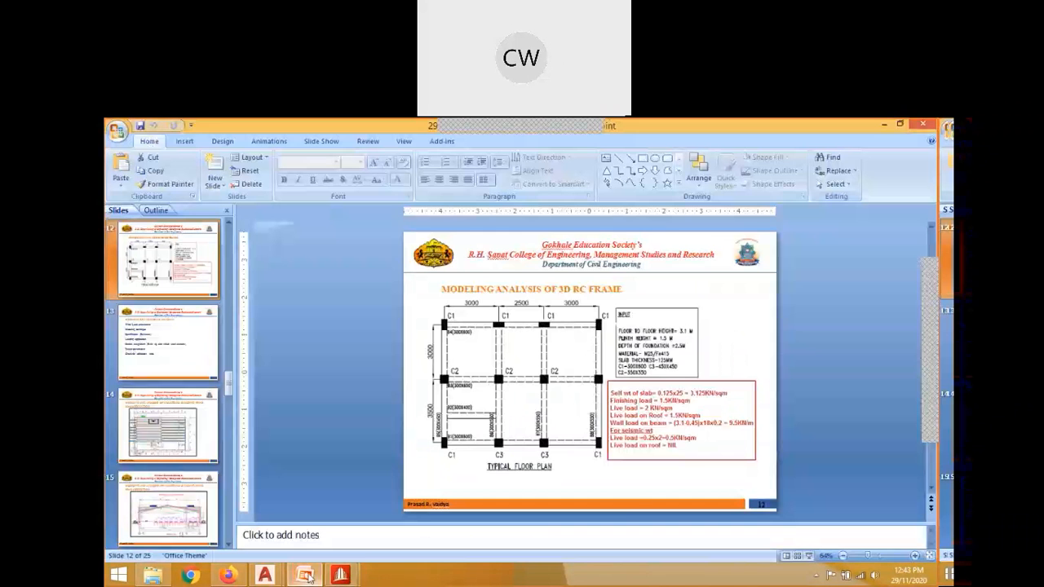
click(306, 576)
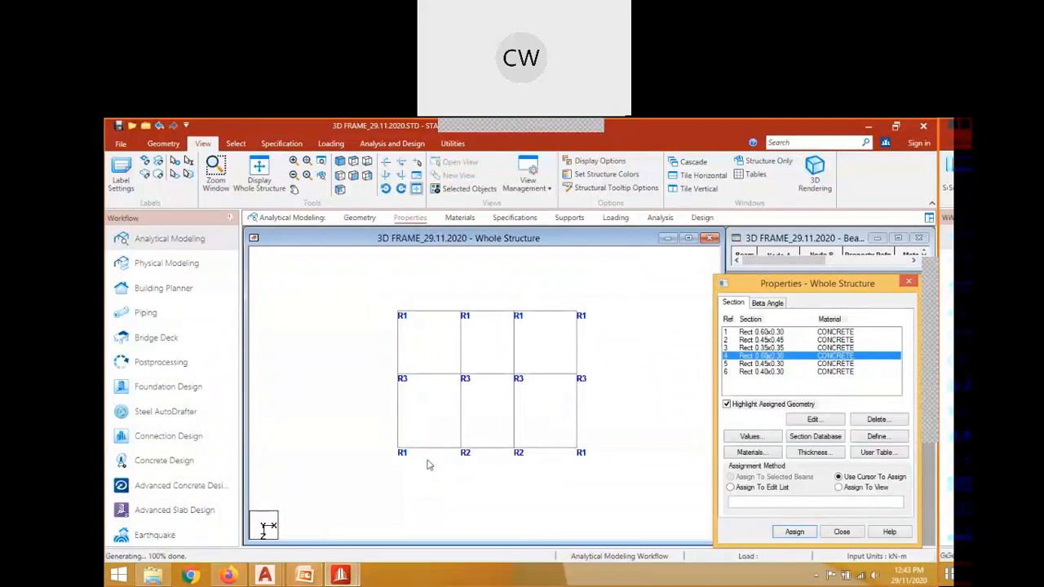
Assign the Rect 0.60x0.30 beam section (reference 4) to all X-direction beams along the plan's three horizontal grid lines.
click(433, 454)
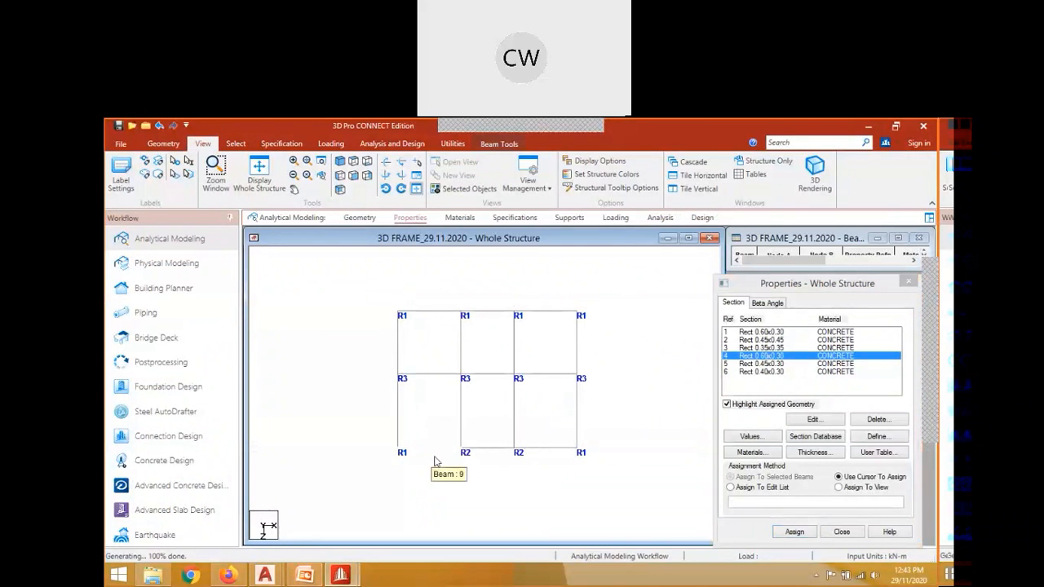
ctrl+click(492, 450)
ctrl+click(554, 451)
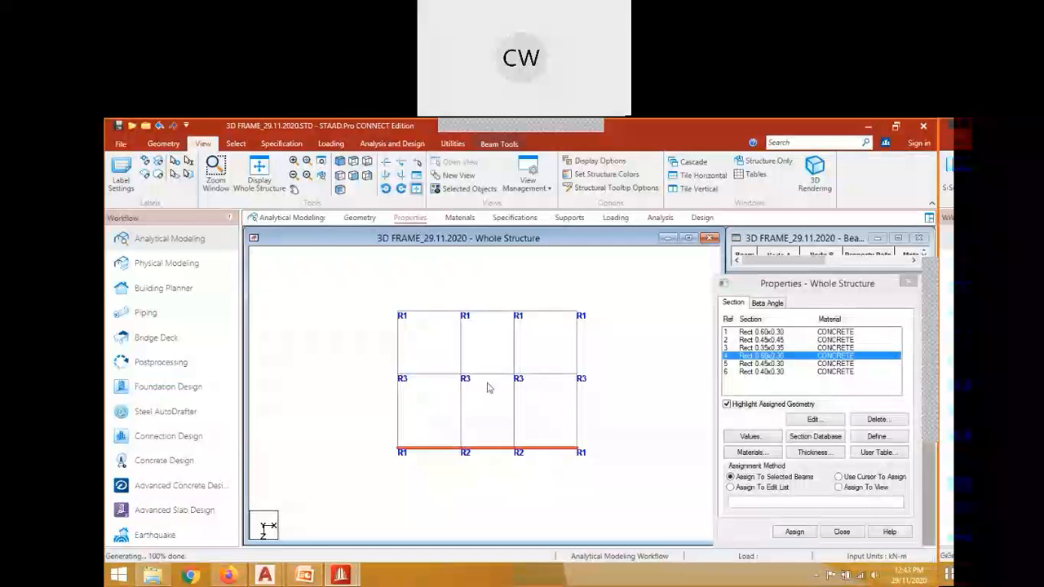
ctrl+click(433, 375)
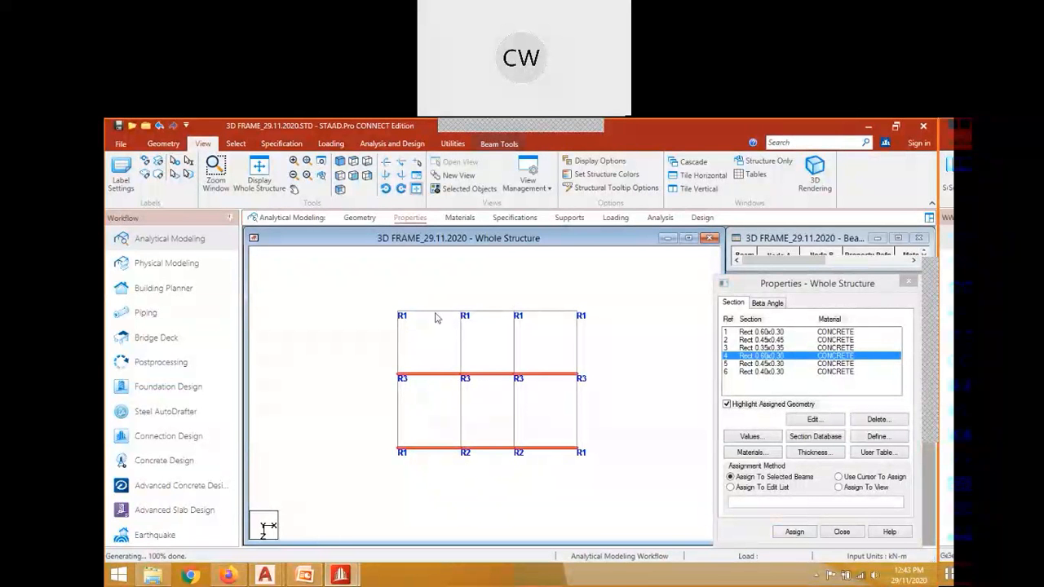
ctrl+click(435, 313)
ctrl+click(487, 319)
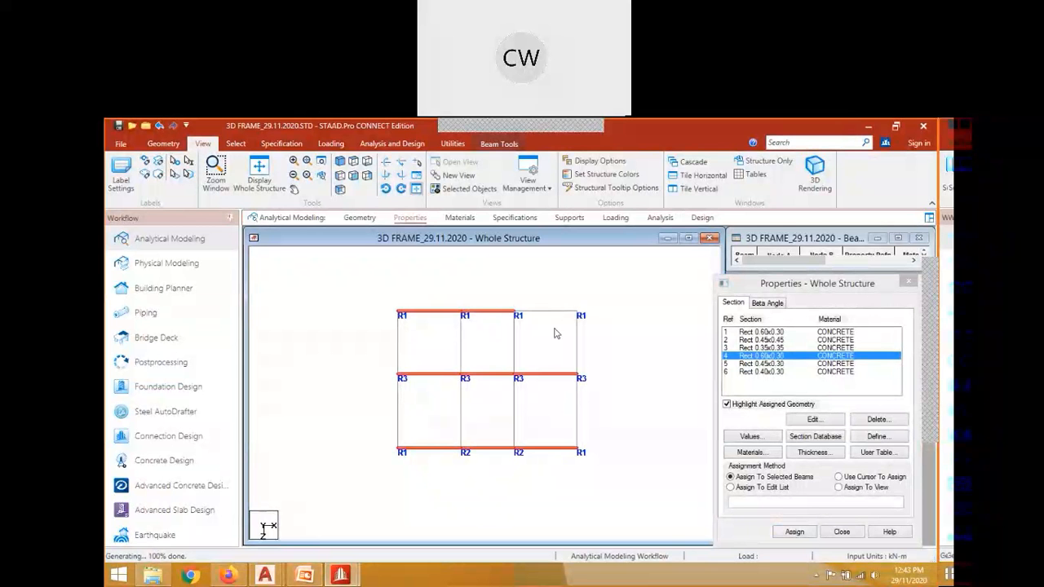
ctrl+click(553, 314)
click(791, 531)
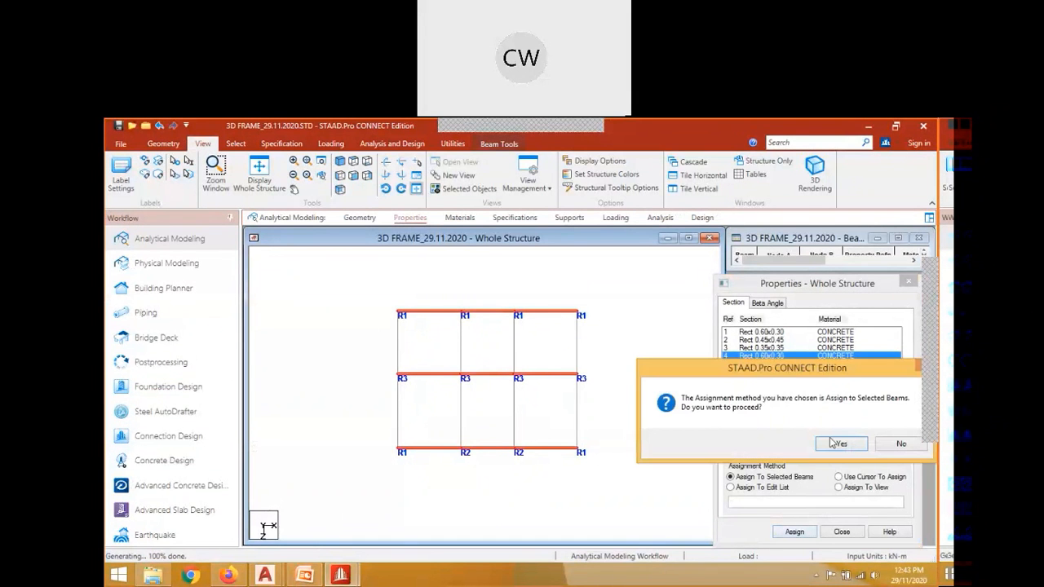
click(839, 443)
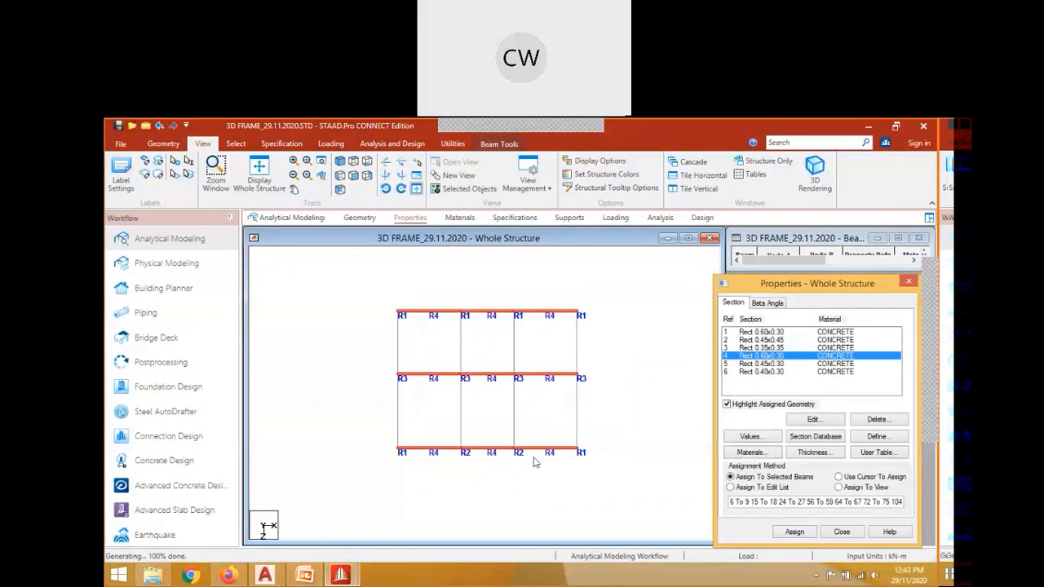
Check the beam sizes on the PowerPoint floor plan and assign Rect 0.45x0.30 to all Z-direction beams on the four vertical grid lines.
click(313, 577)
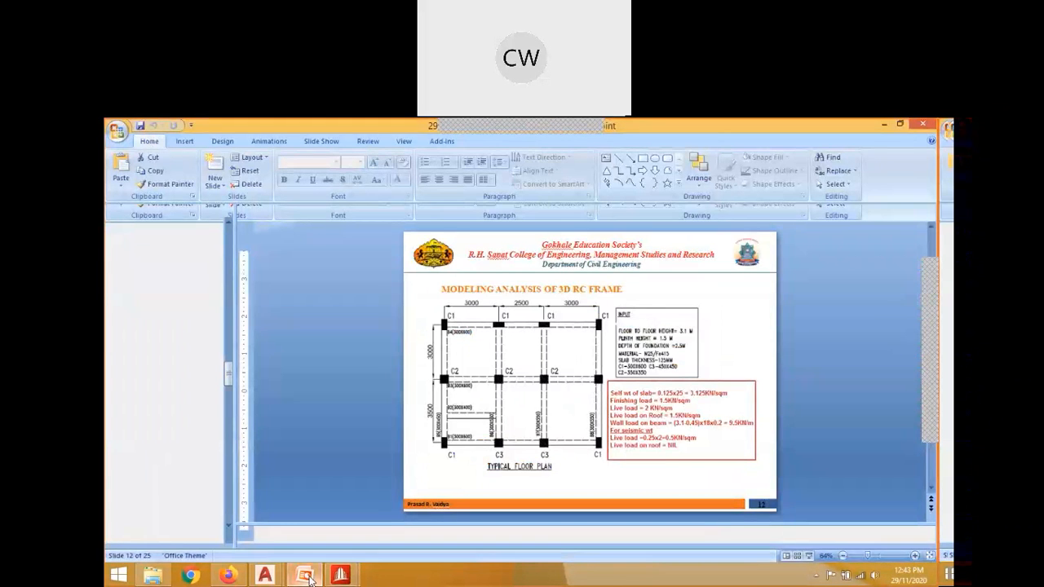
click(308, 577)
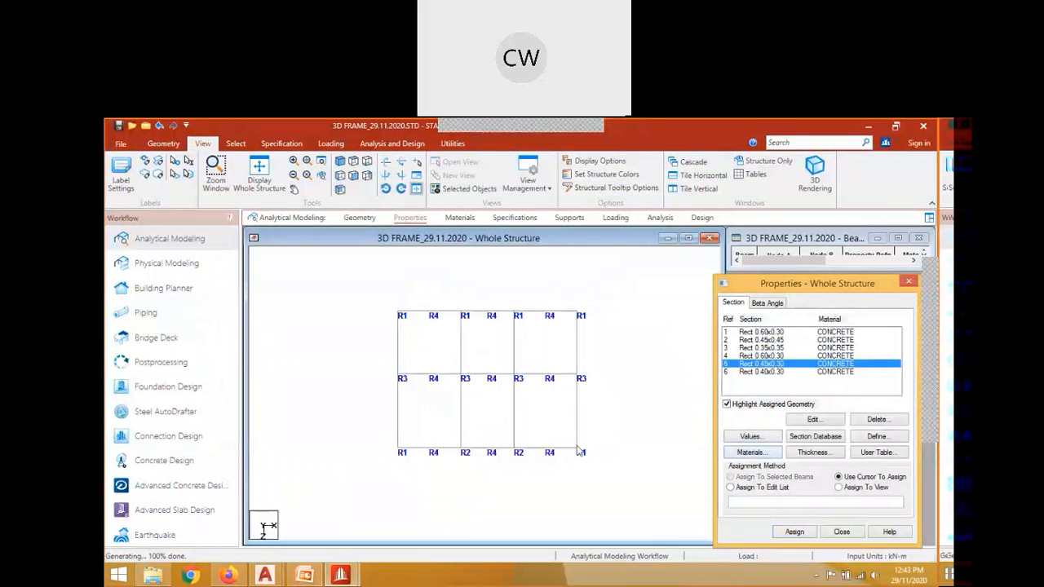
click(400, 424)
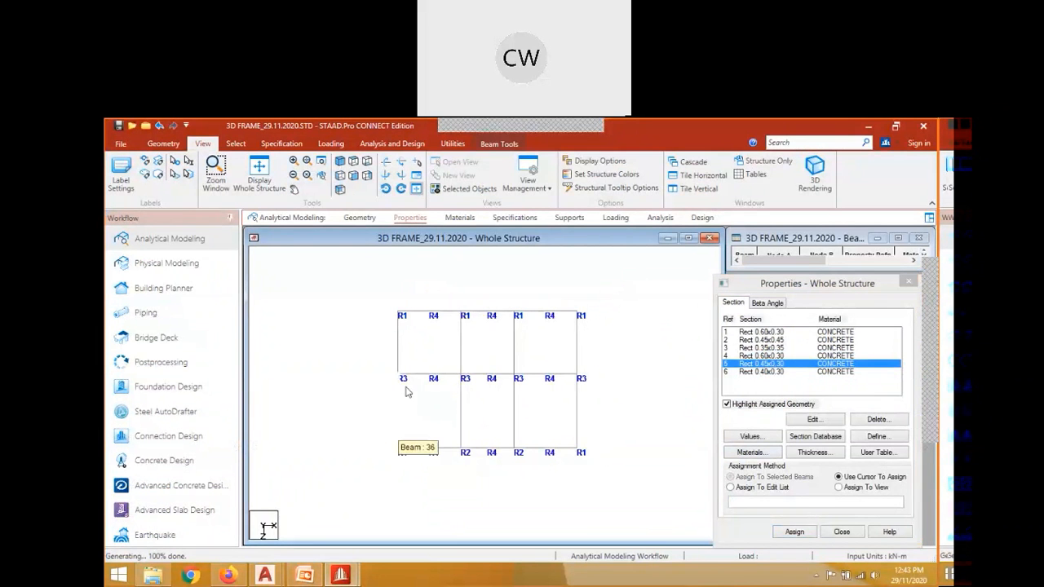
ctrl+click(398, 351)
ctrl+click(460, 408)
ctrl+click(460, 347)
ctrl+click(519, 344)
ctrl+click(517, 412)
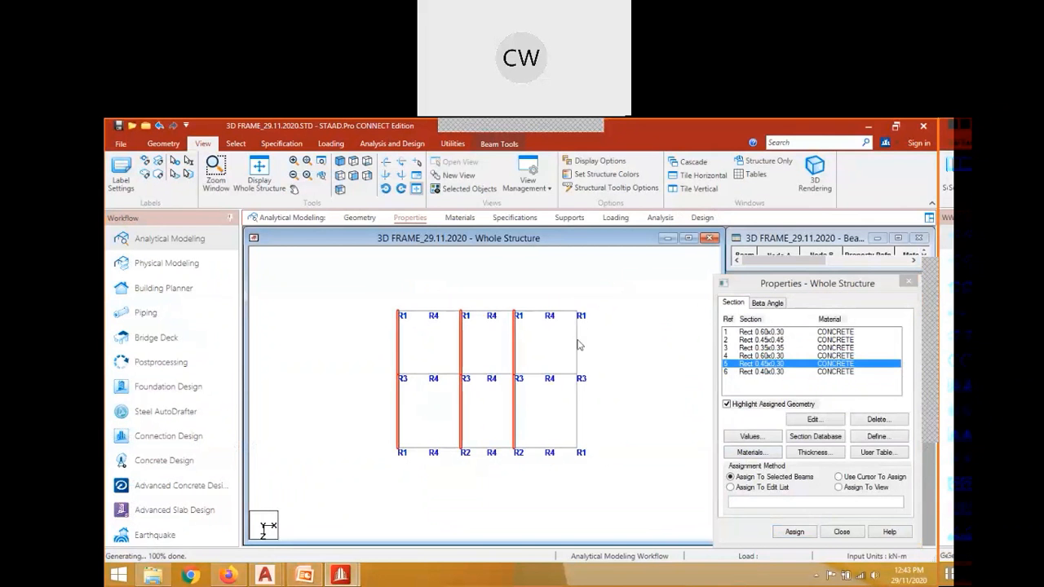
ctrl+click(578, 345)
ctrl+click(577, 441)
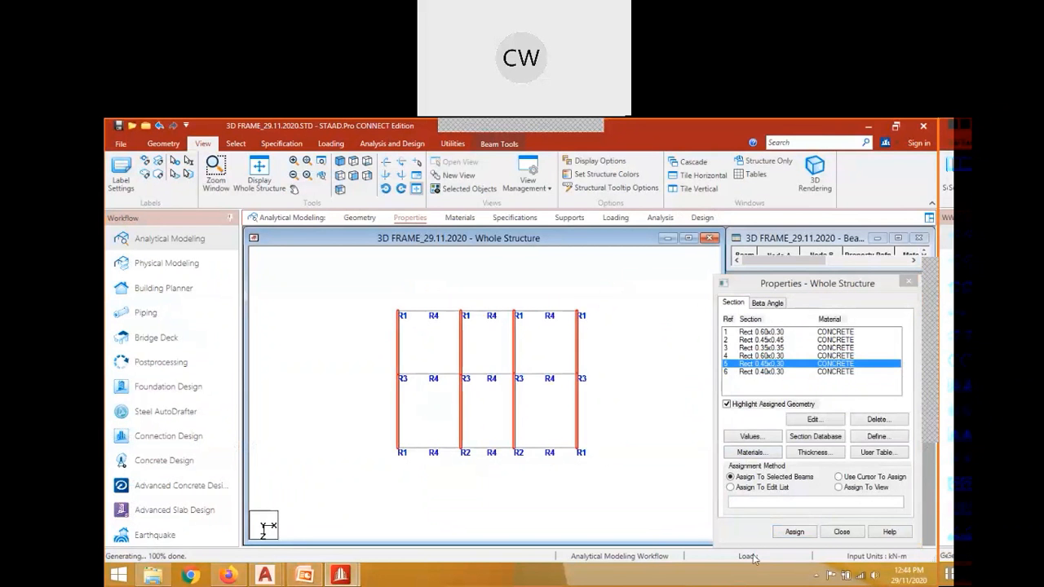
click(794, 532)
key(Return)
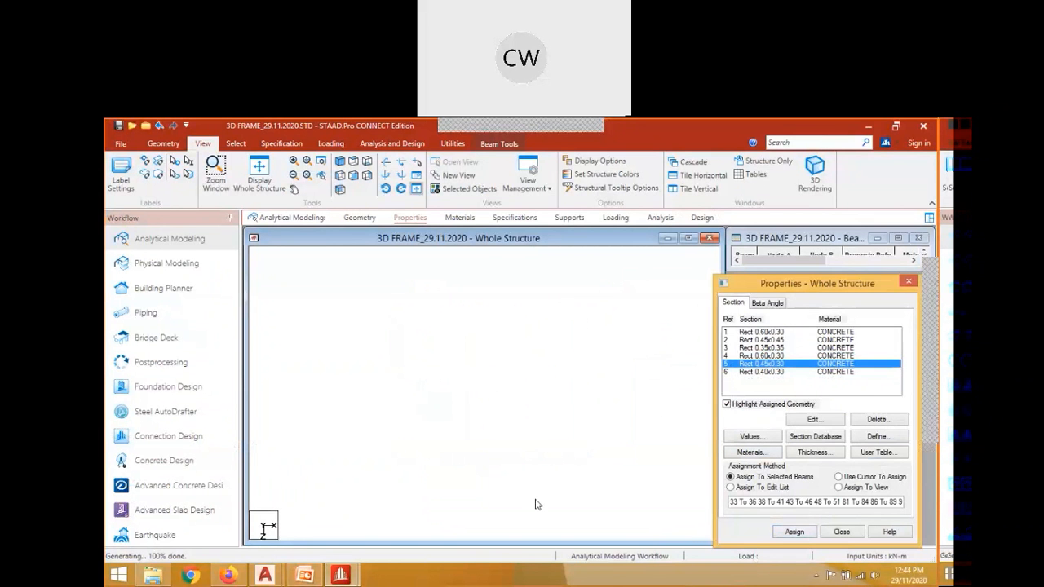
click(620, 433)
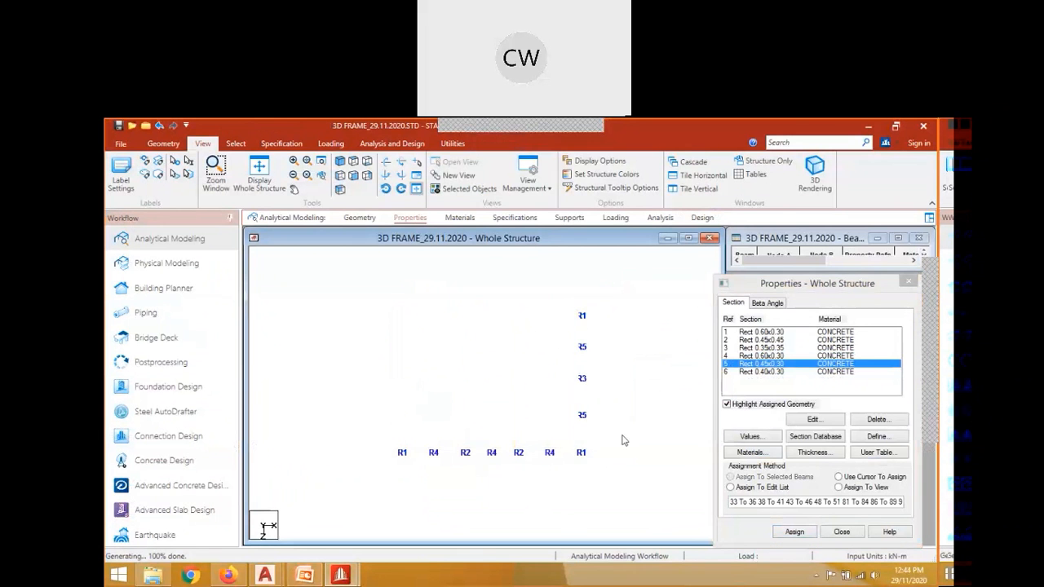
Review the section labels of the beams in plan view and compare them with the PowerPoint floor plan slide.
scroll(435, 444, up, 3)
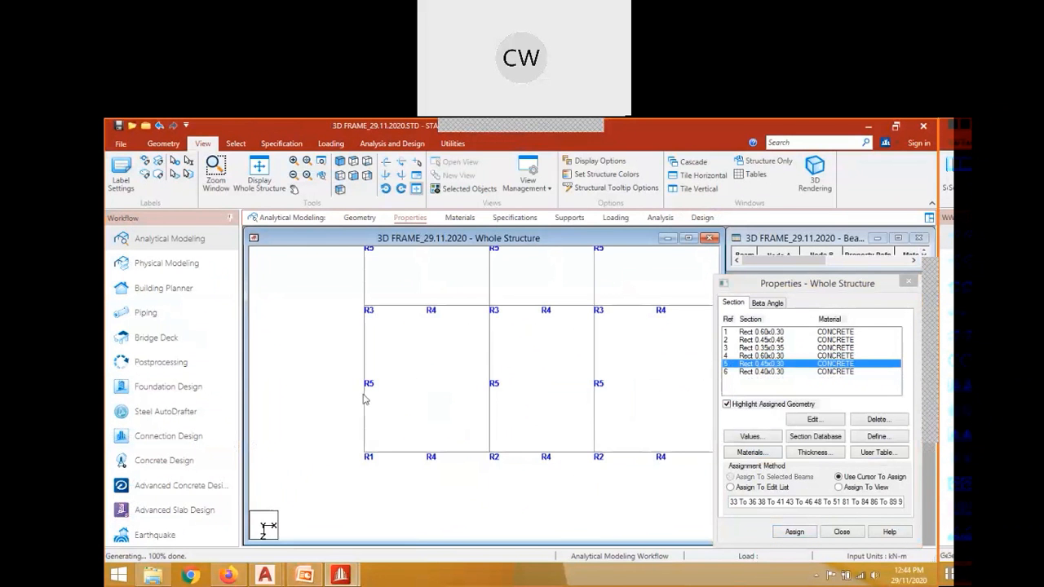
scroll(380, 403, down, 2)
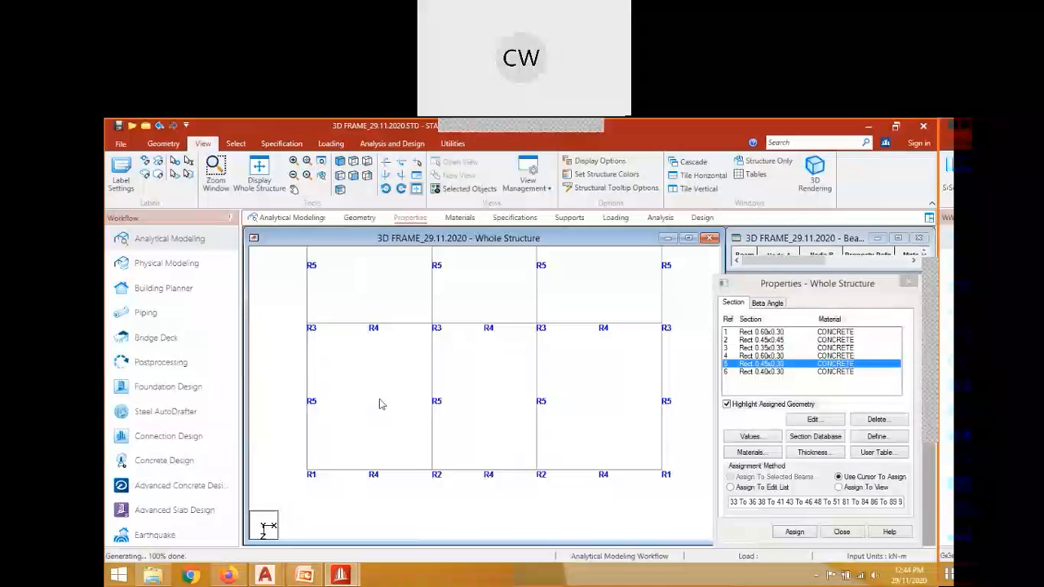
scroll(380, 403, down, 2)
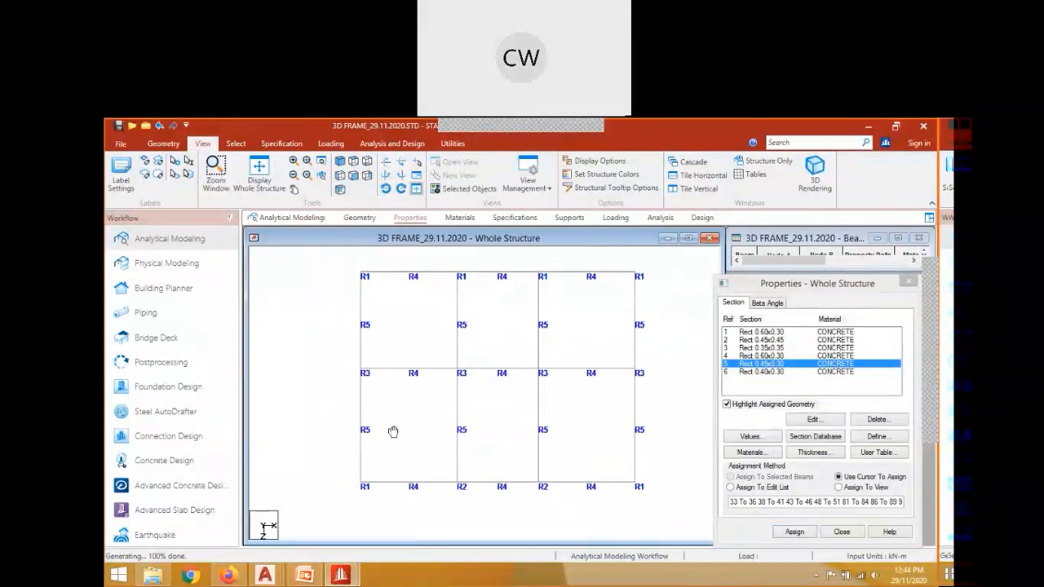
scroll(391, 424, down, 2)
scroll(391, 419, up, 2)
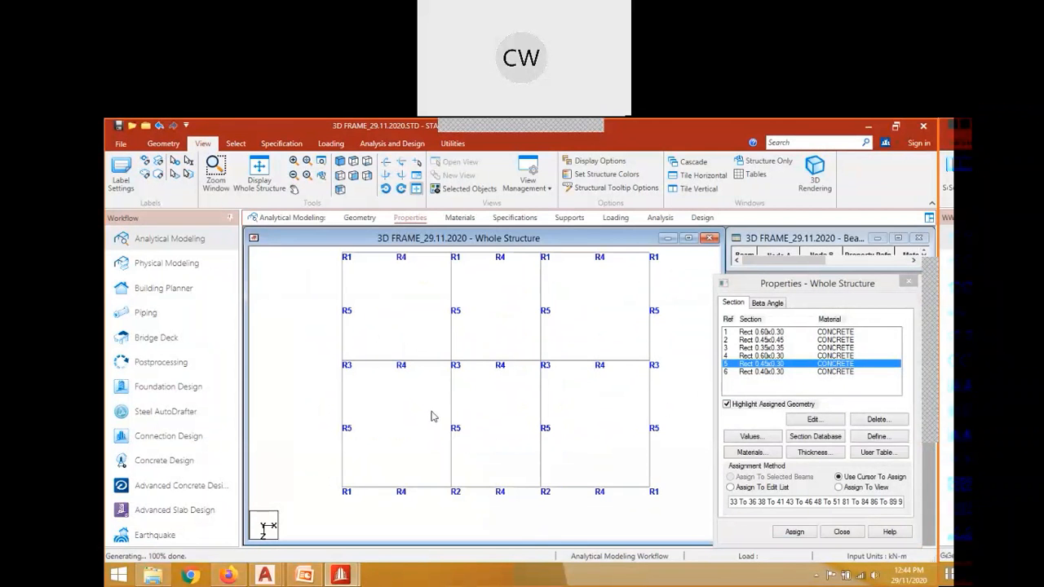
scroll(424, 415, down, 1)
scroll(417, 412, down, 2)
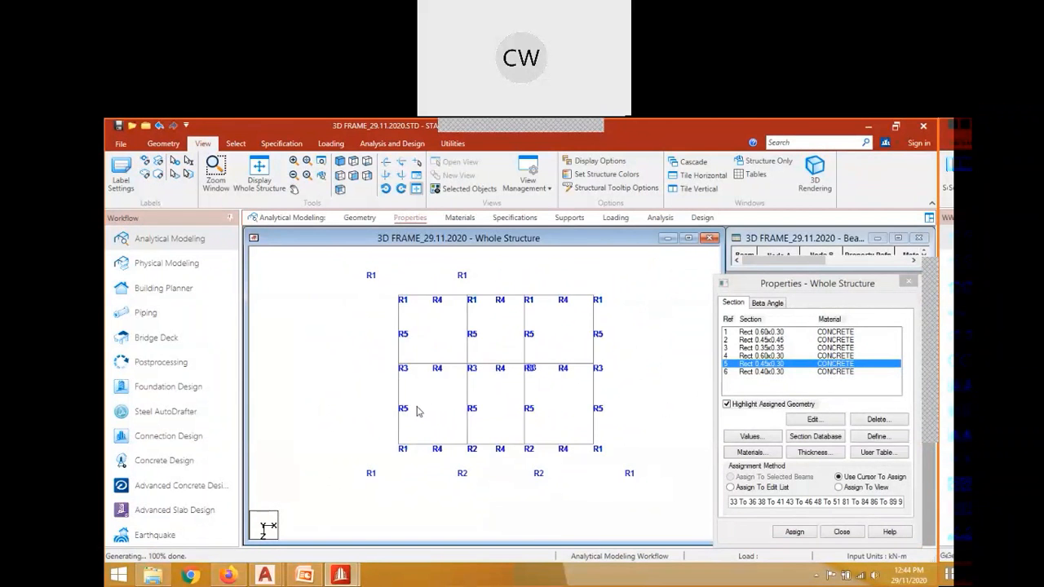
scroll(379, 454, up, 2)
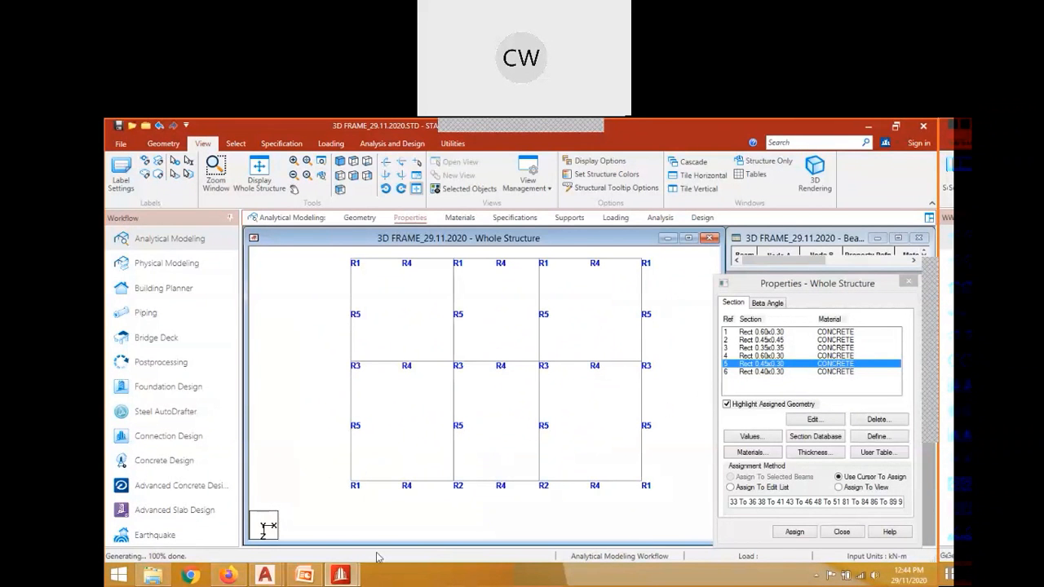
click(303, 576)
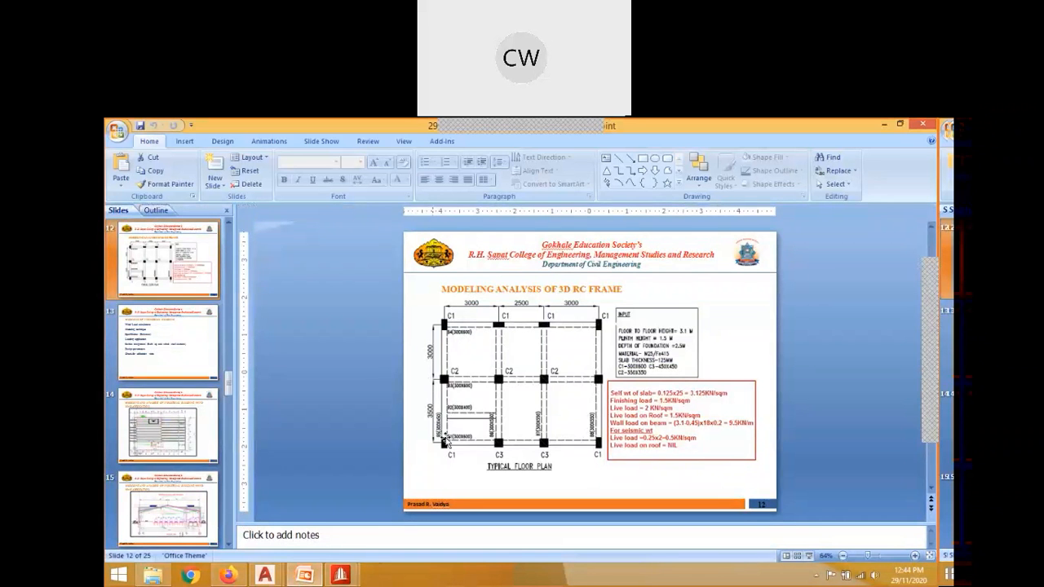
click(304, 575)
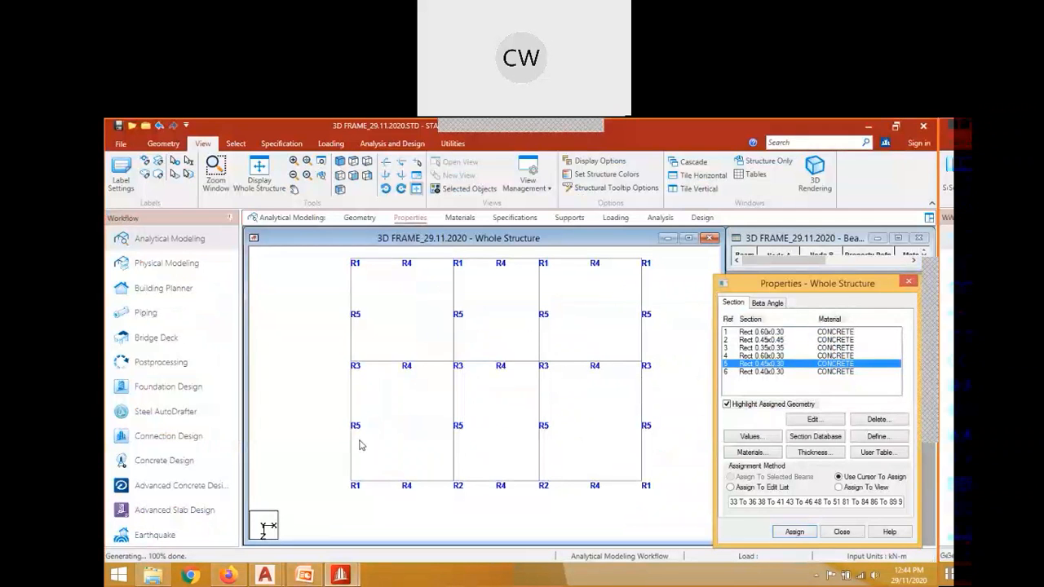
scroll(443, 419, down, 1)
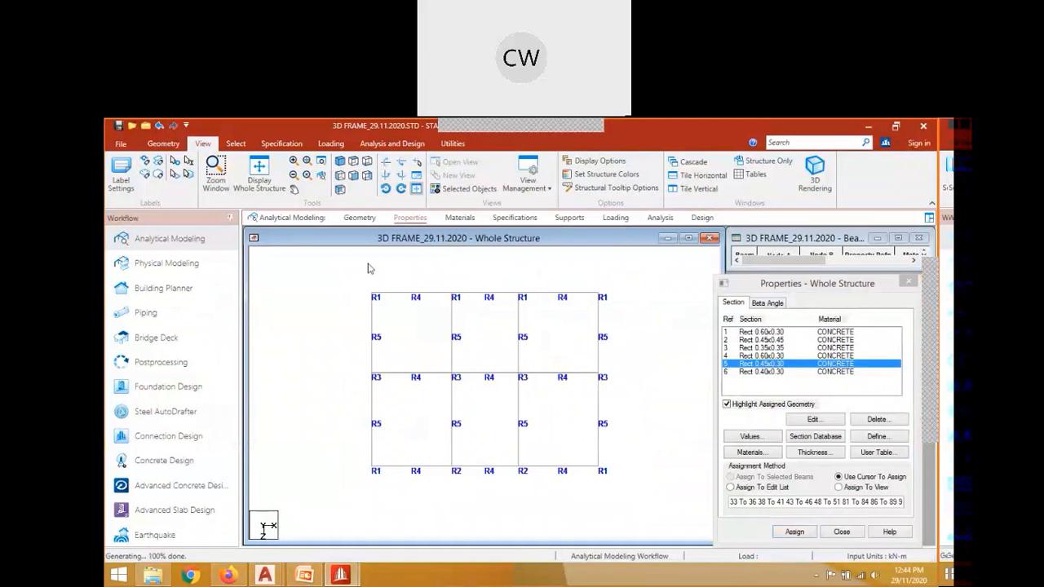
Select all beams of the topmost floor level in the front elevation and open them in a new, maximized view window.
key(F8)
click(355, 163)
click(354, 178)
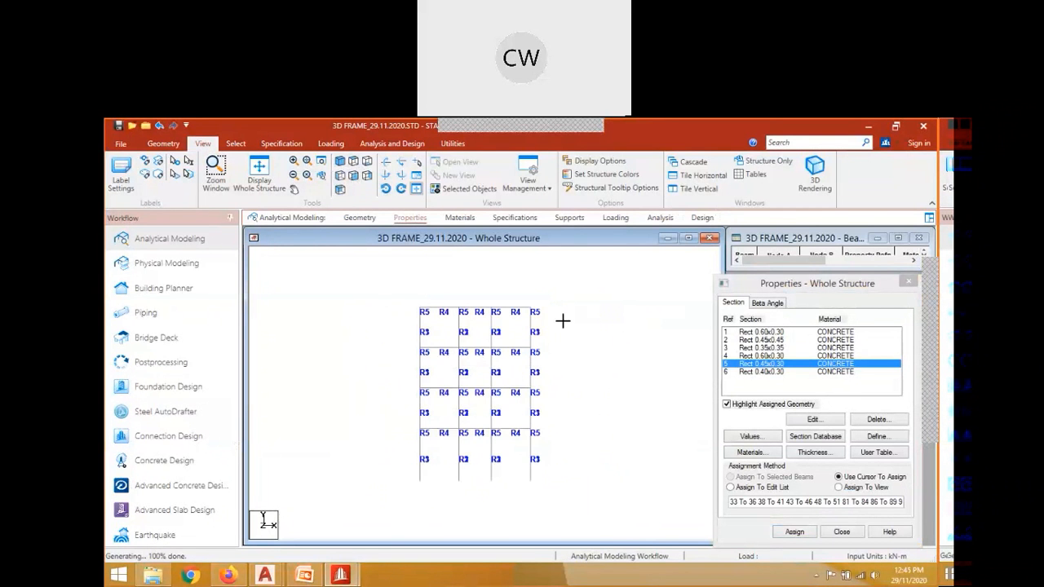
click(537, 310)
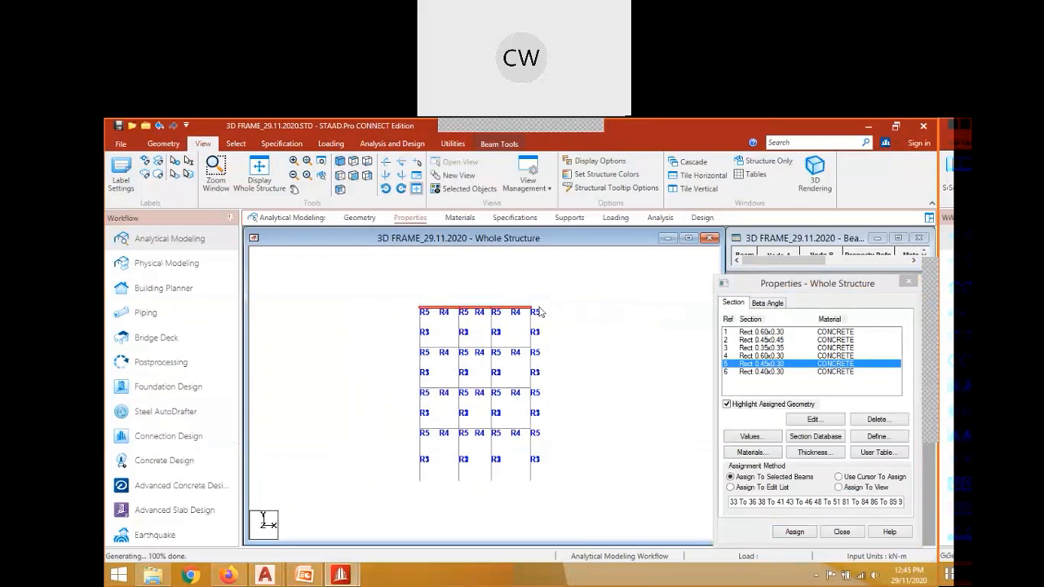
right_click(421, 275)
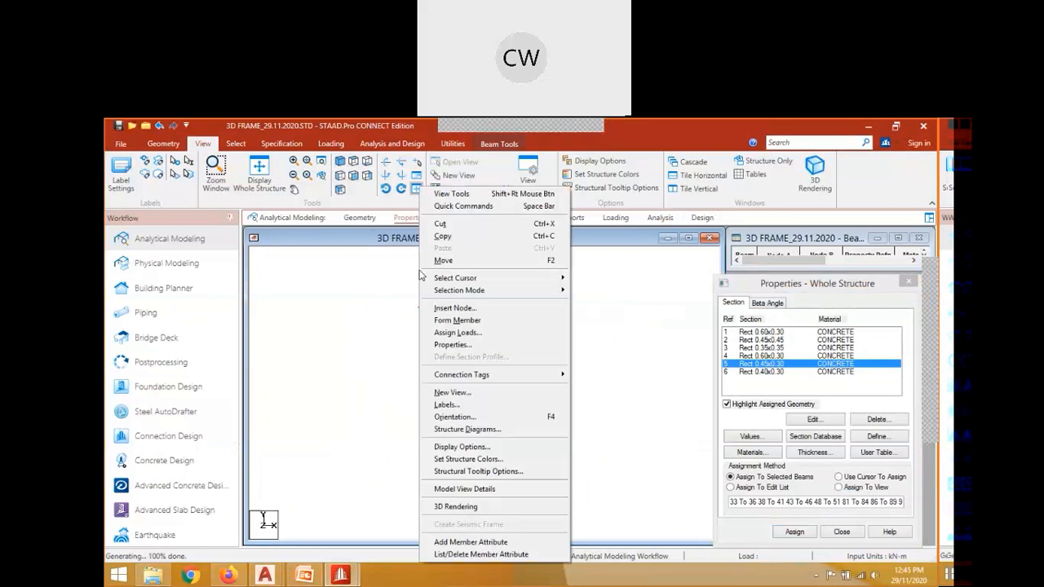
click(457, 392)
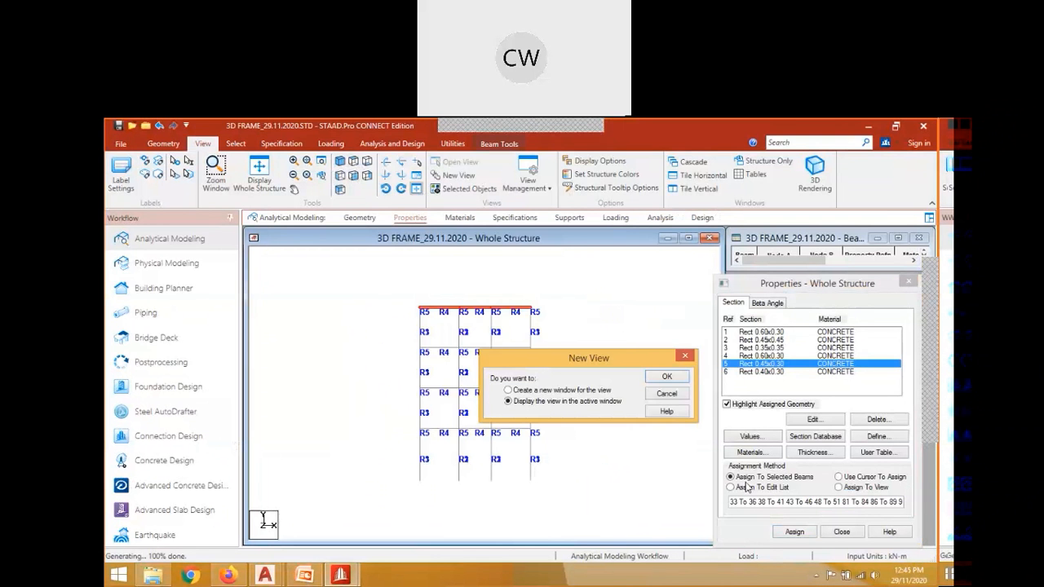
drag(589, 358, 537, 331)
click(457, 363)
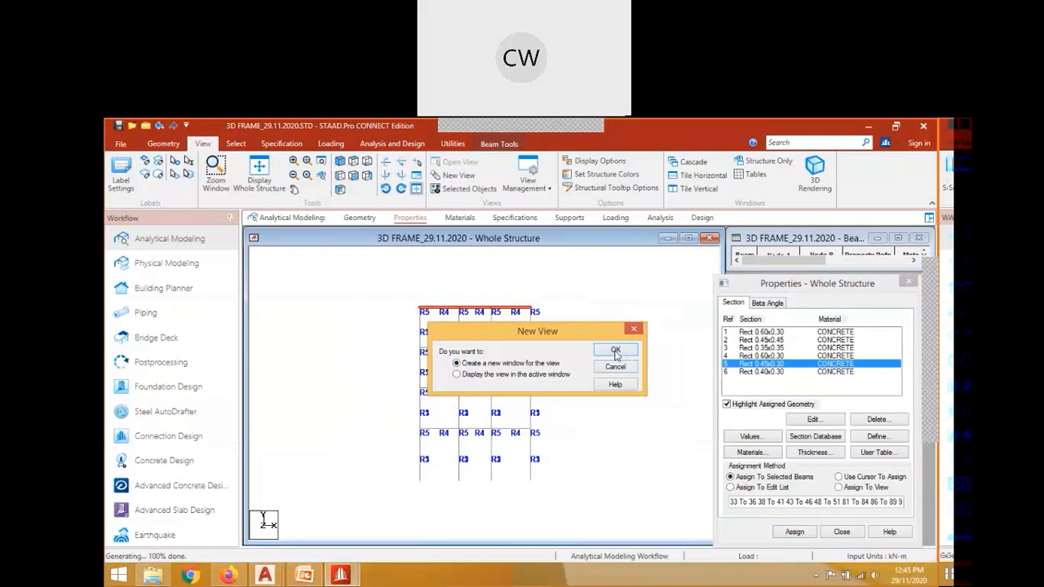
click(616, 351)
drag(557, 287, 430, 266)
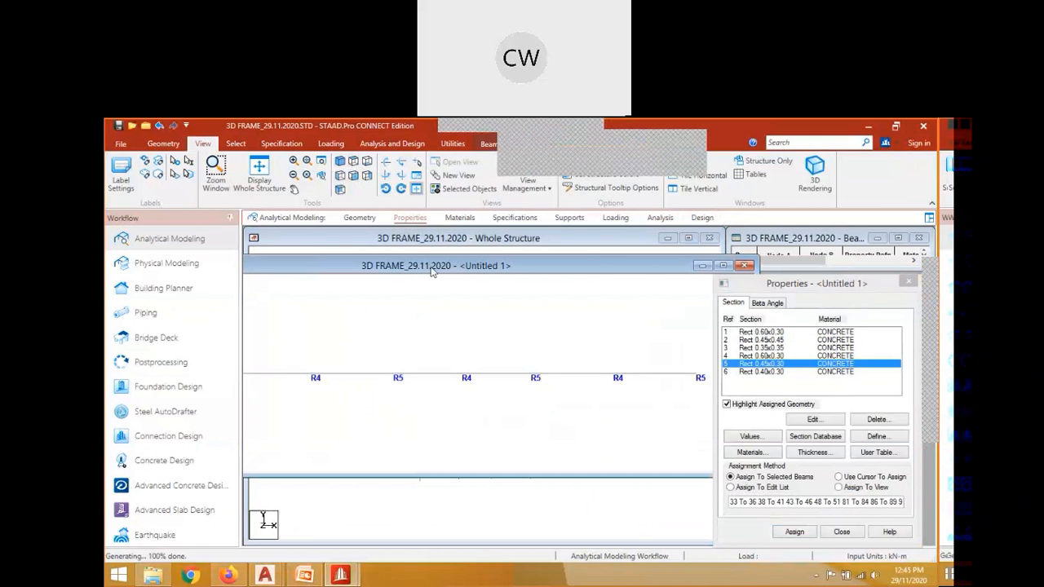
double_click(432, 266)
Examine the isolated top-floor beam grid in isometric view and in plan view.
scroll(498, 345, down, 2)
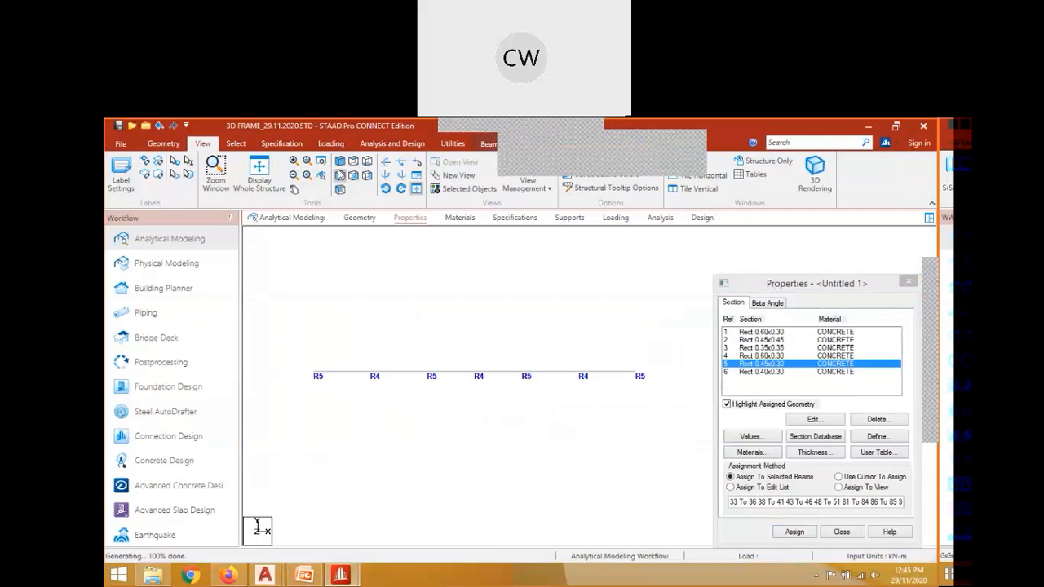
click(339, 176)
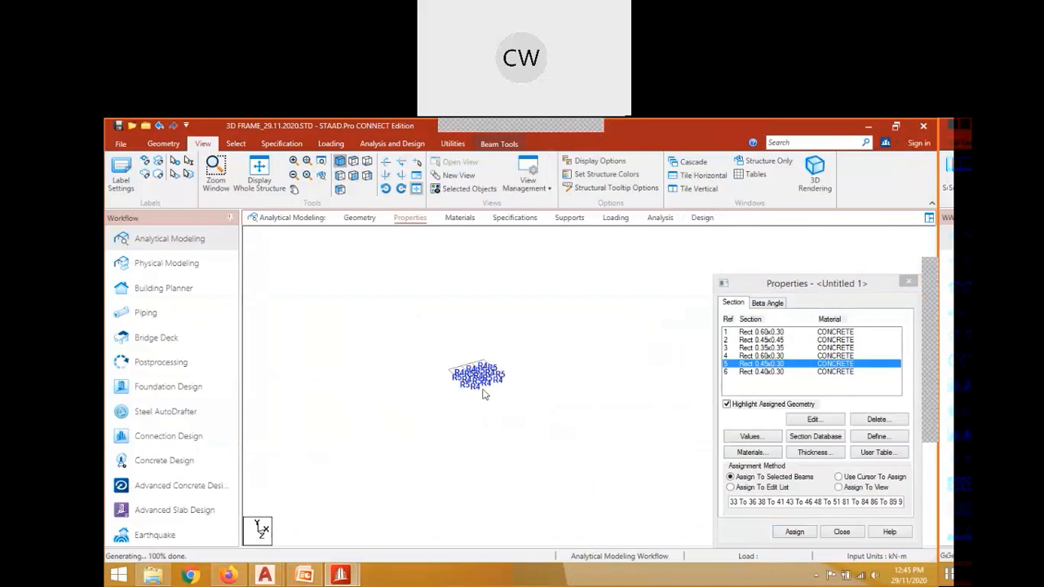
click(487, 411)
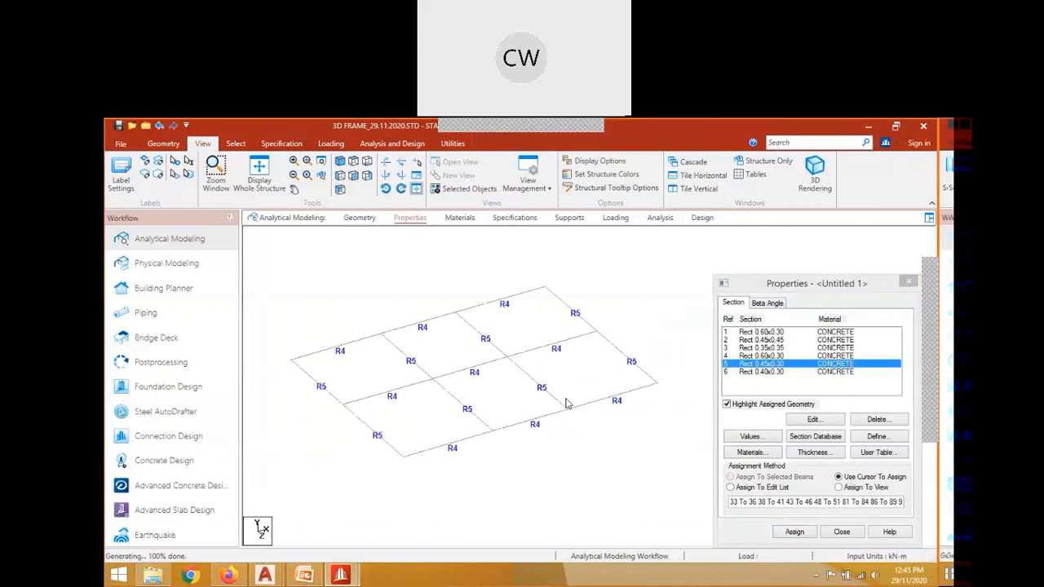
click(354, 163)
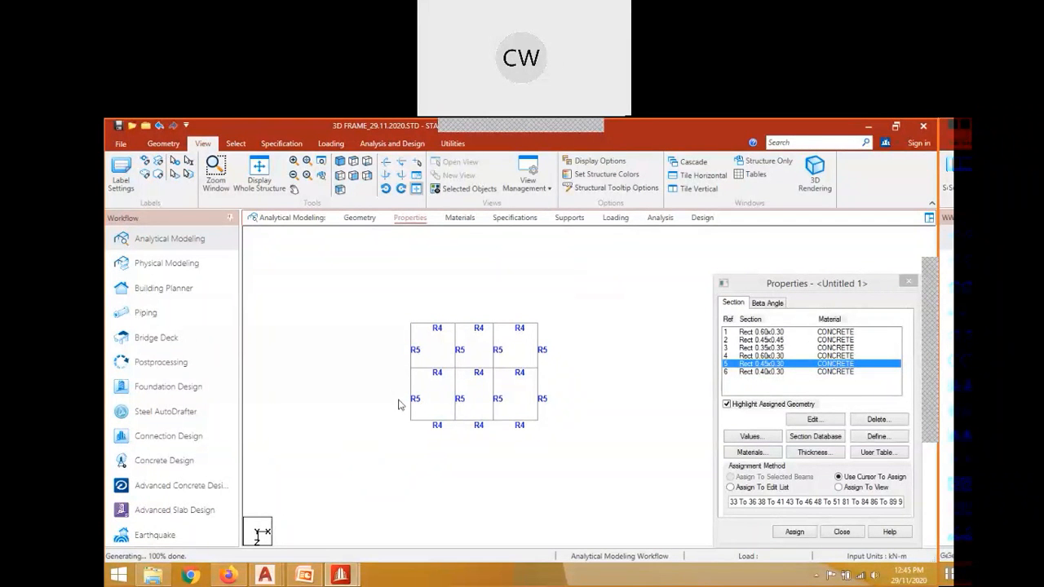
middle_drag(598, 397, 565, 367)
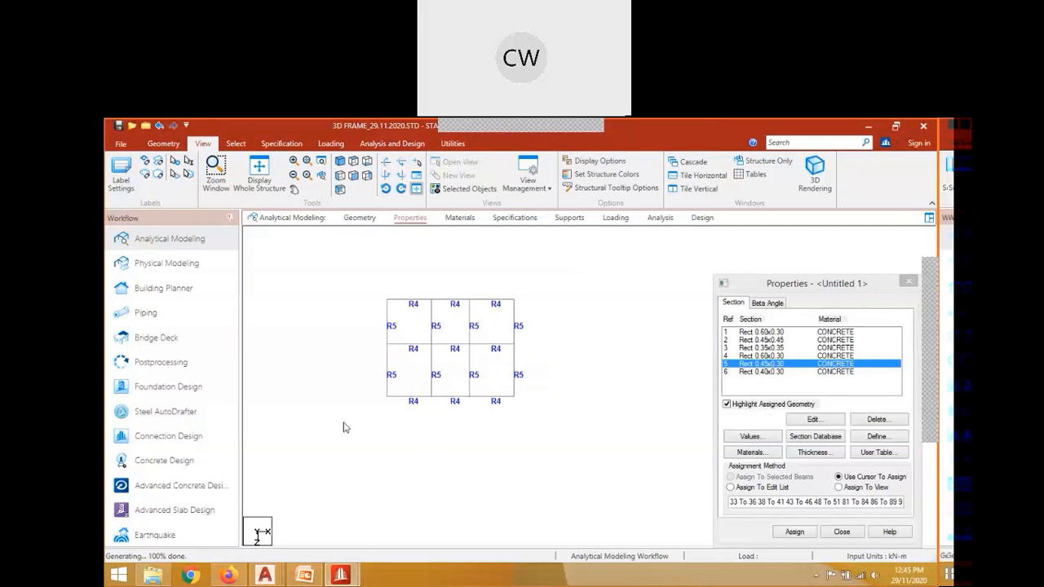
scroll(424, 406, up, 3)
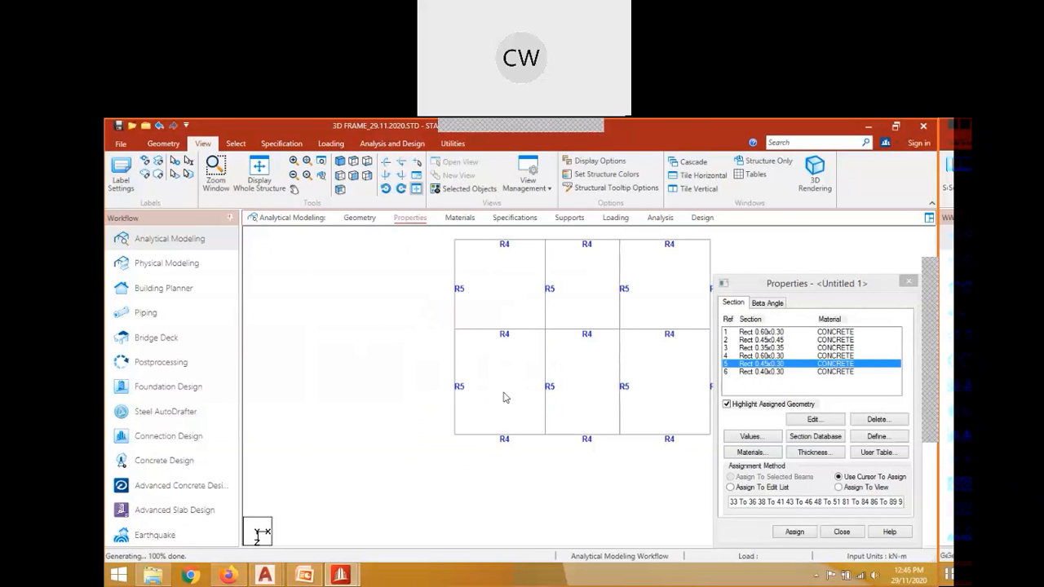
middle_drag(503, 397, 464, 417)
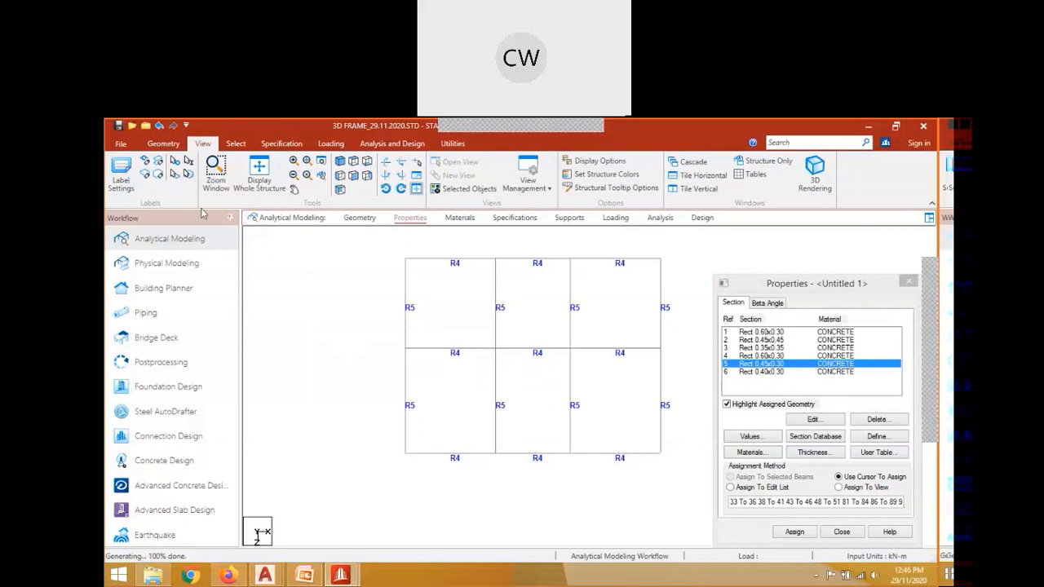
click(466, 460)
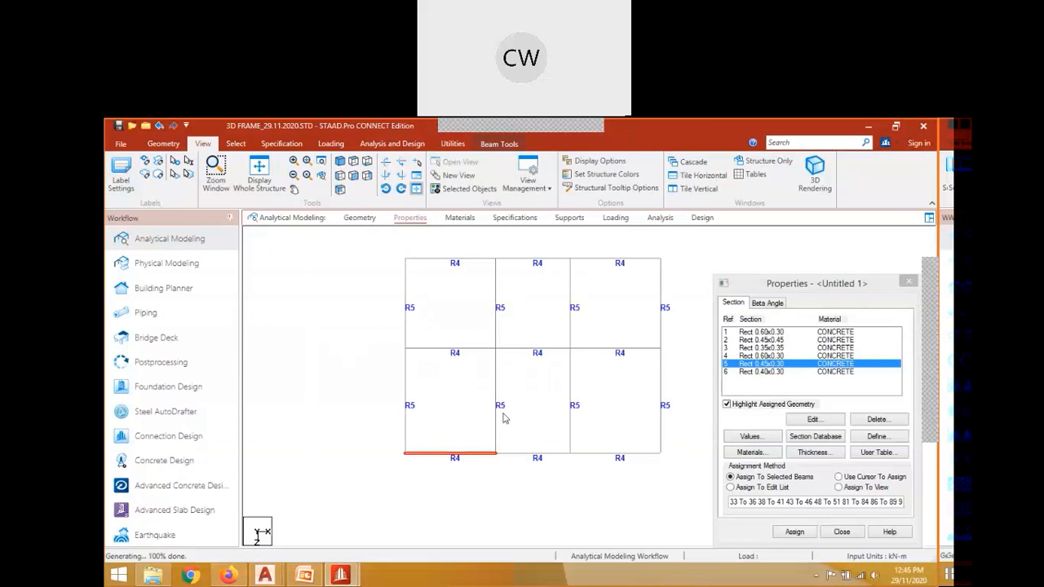
click(447, 411)
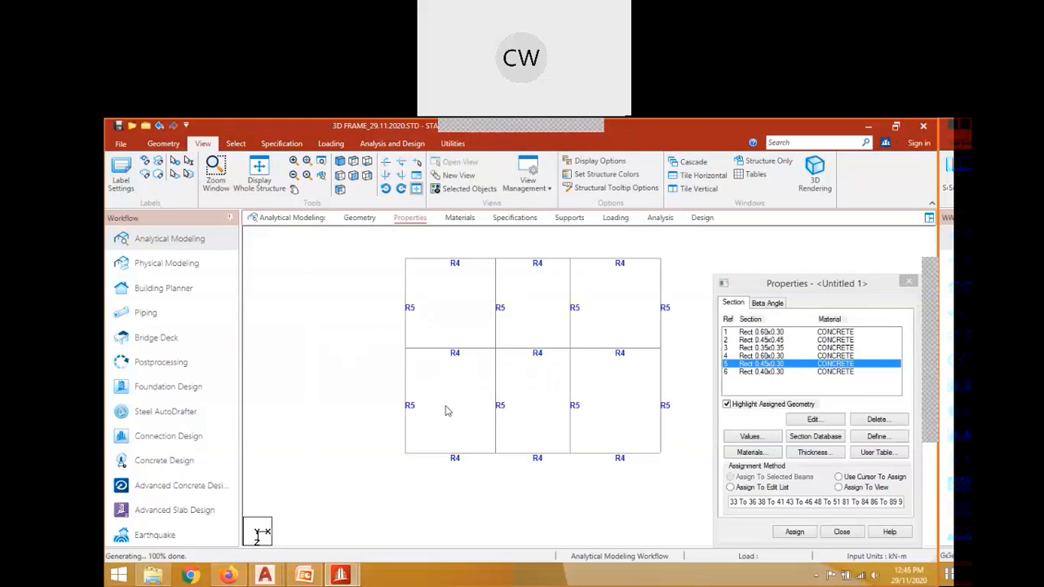
middle_drag(447, 411, 305, 256)
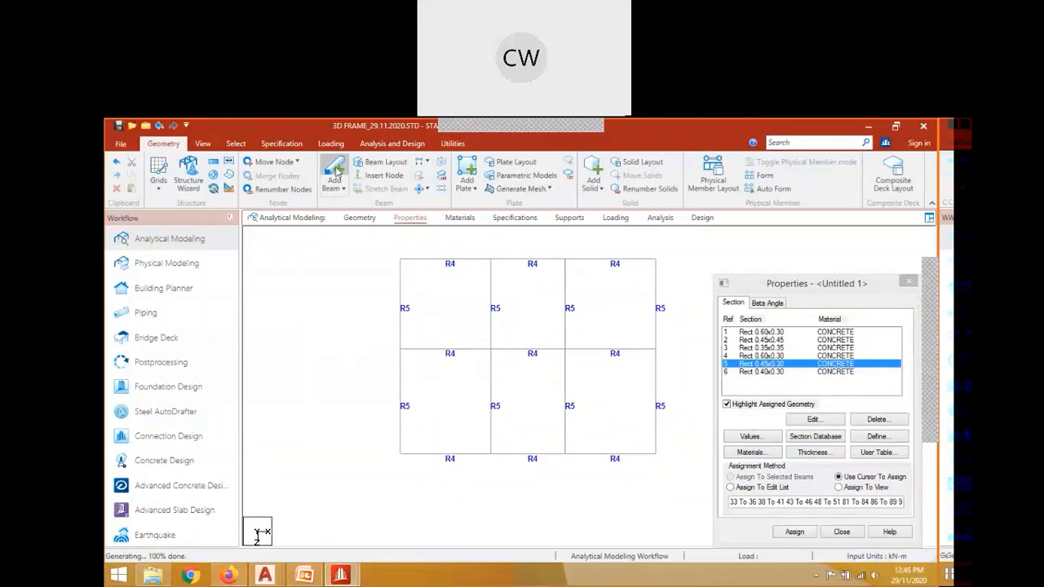
Start adding a beam and insert a node at 1.5 m on the outer Z-direction beam of the plan's lower-left bay.
click(335, 169)
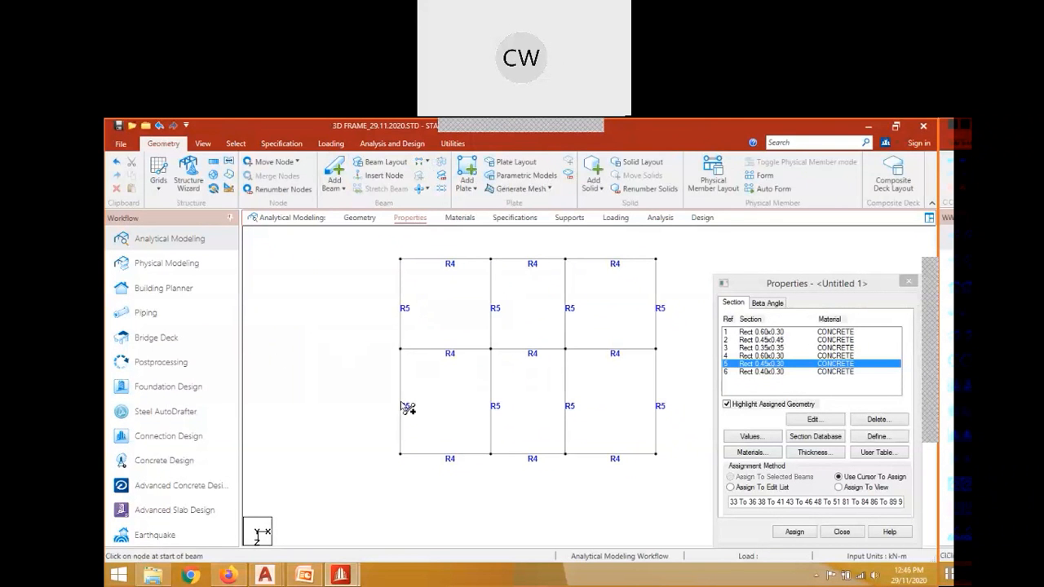
click(422, 252)
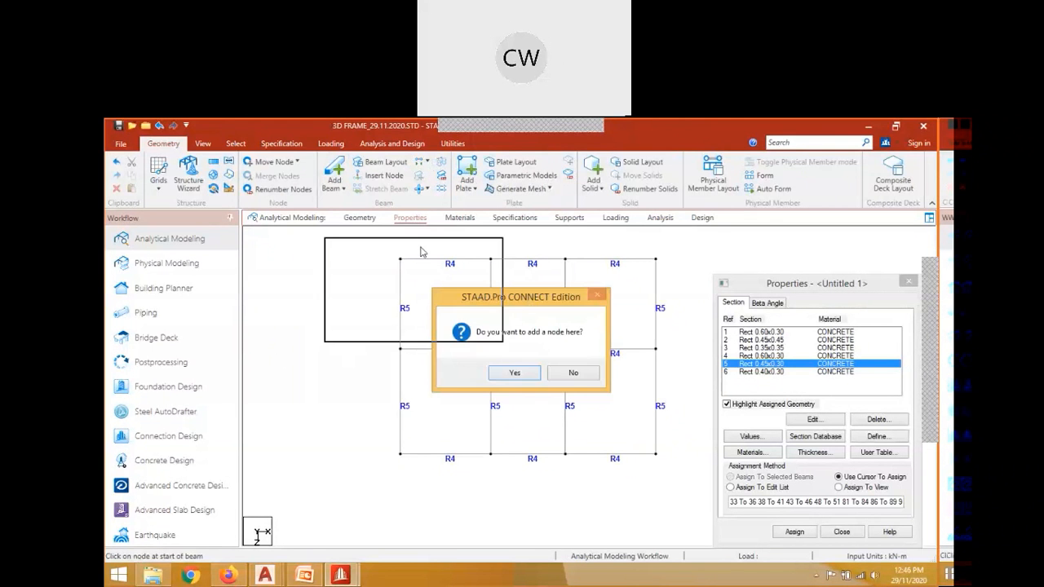
drag(422, 252, 422, 253)
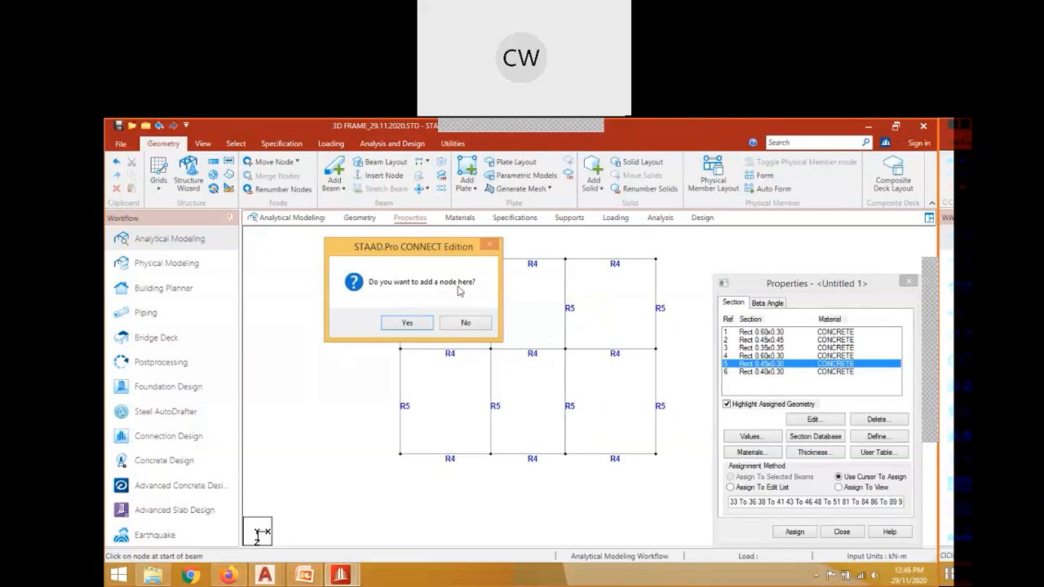
click(407, 323)
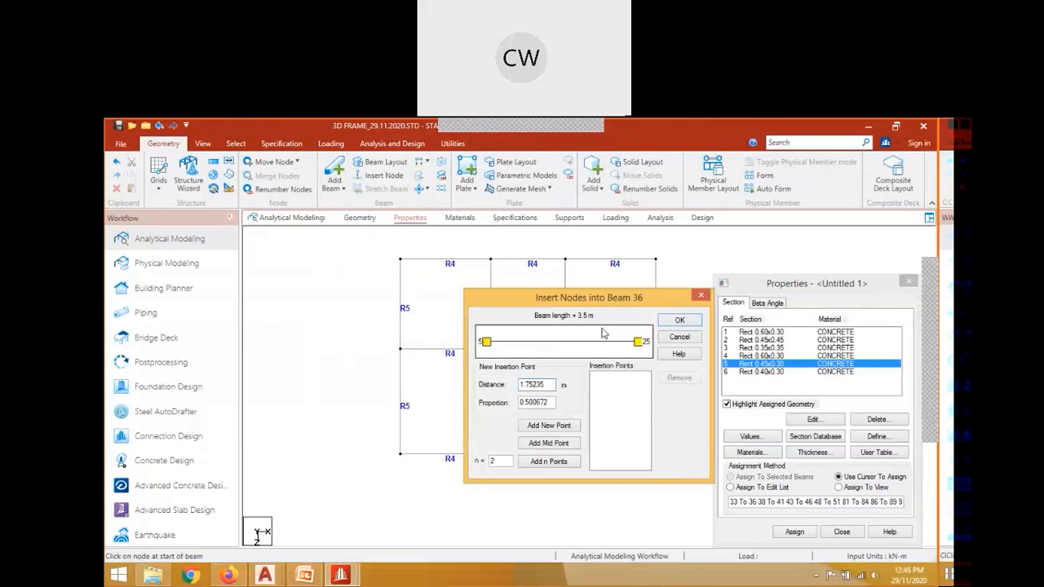
drag(601, 299, 596, 262)
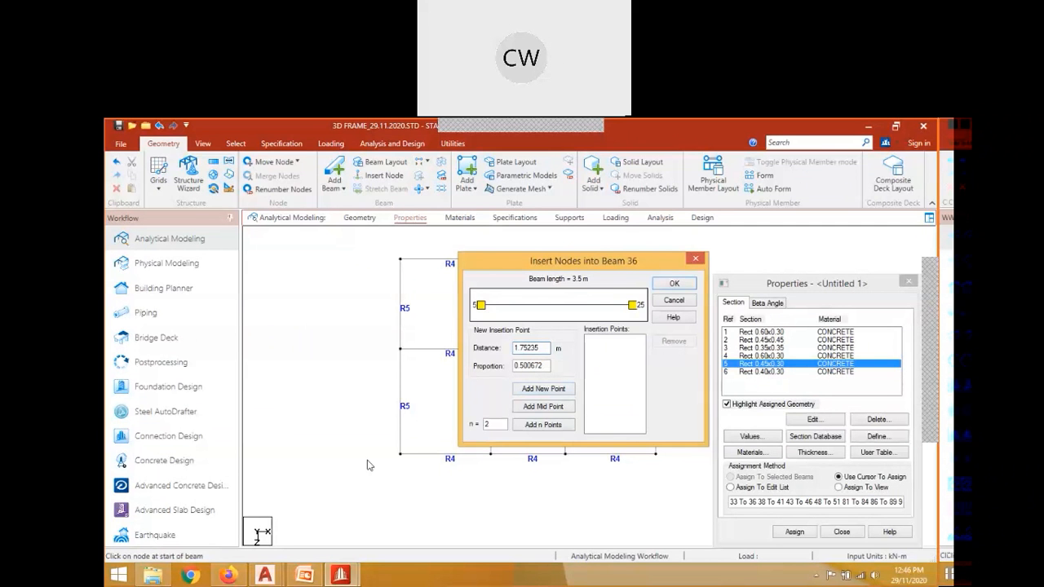
double_click(514, 347)
text(1.5)
drag(563, 261, 497, 247)
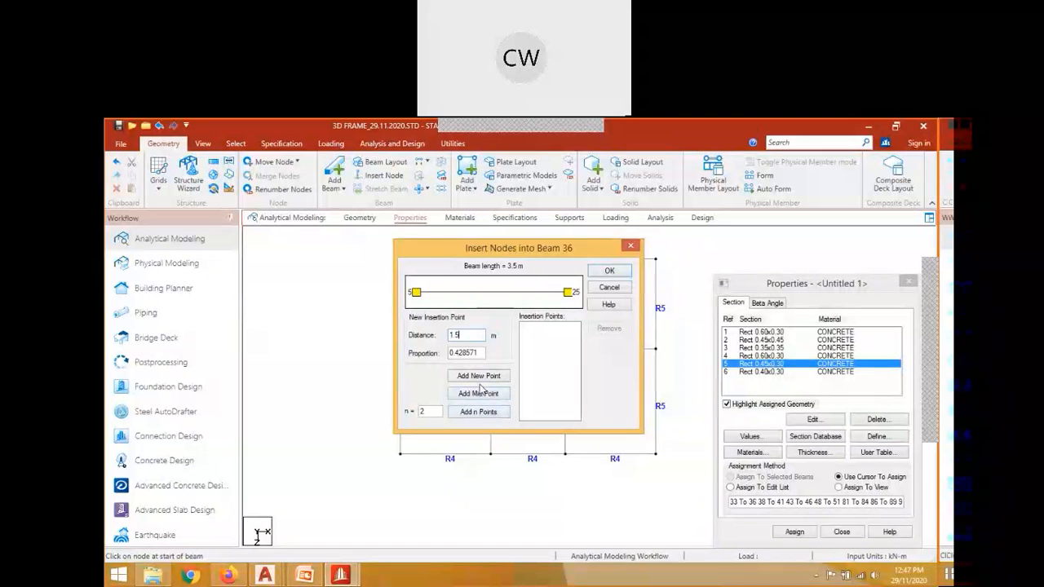
click(479, 376)
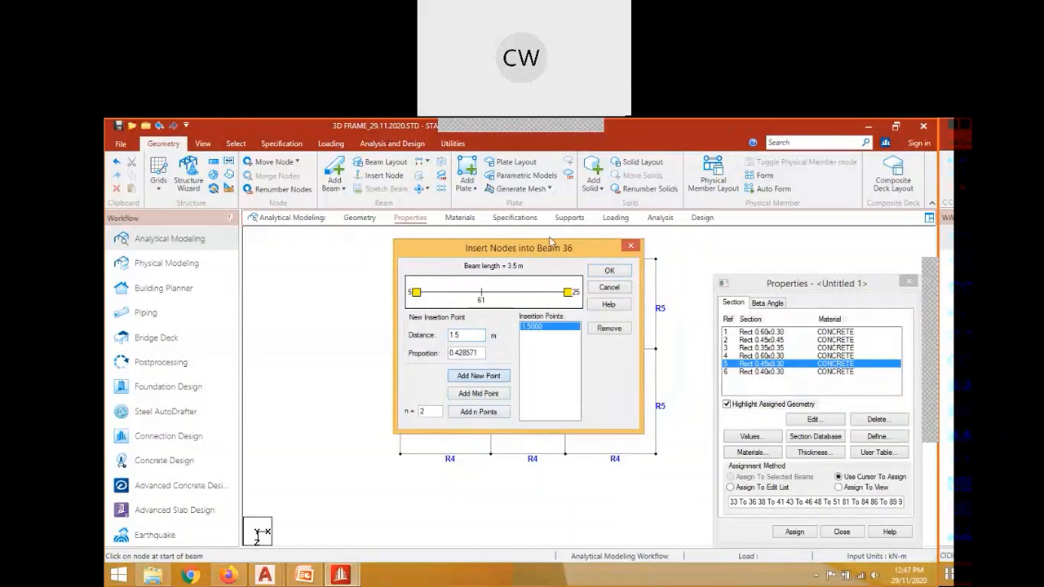
drag(551, 242, 703, 258)
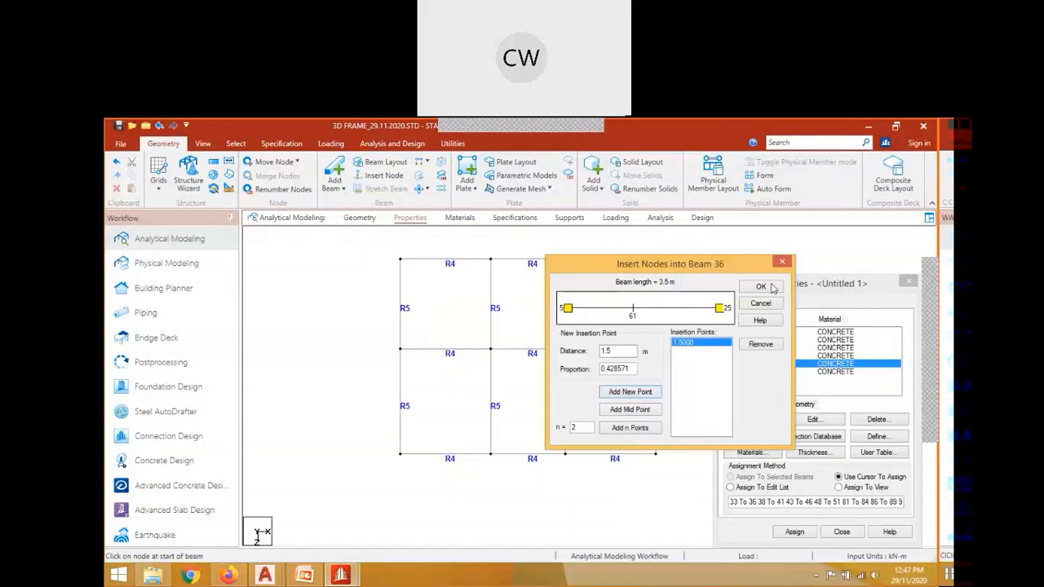
click(769, 287)
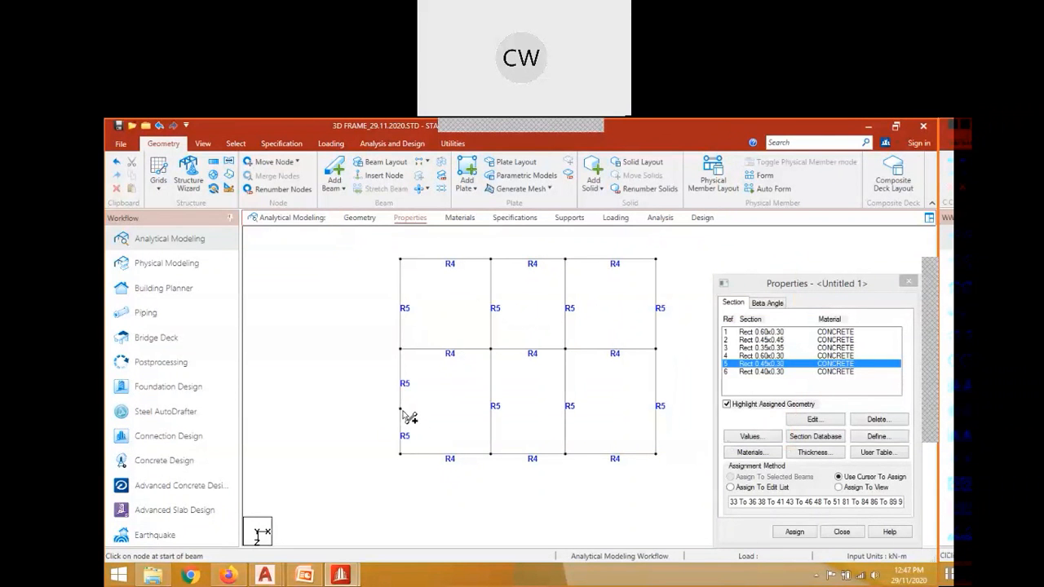
Insert a node at 1.5 m on the bay's opposite Z-direction beam and connect the two new nodes with a secondary beam.
click(494, 414)
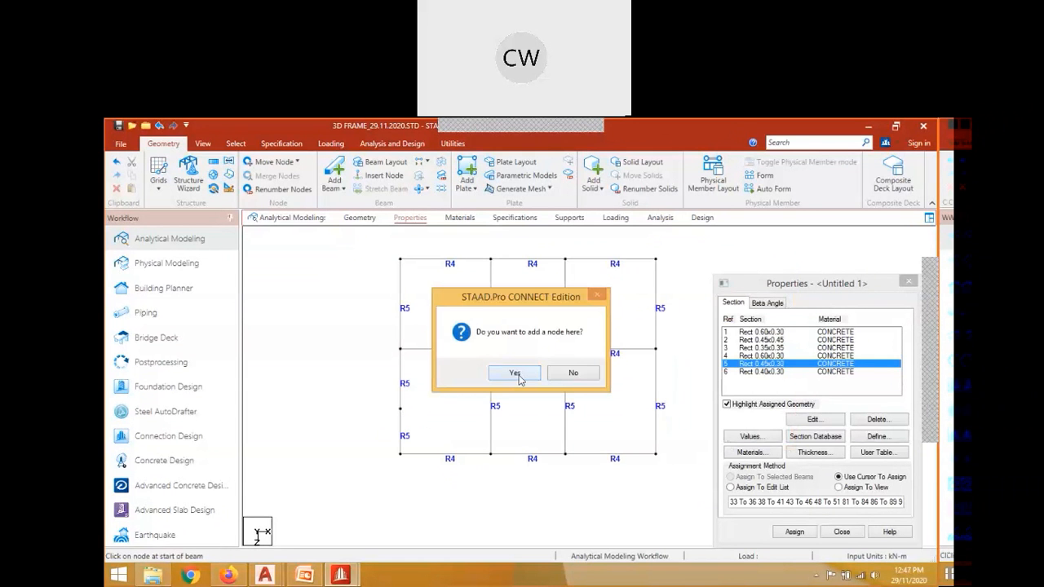
click(515, 374)
text(1)
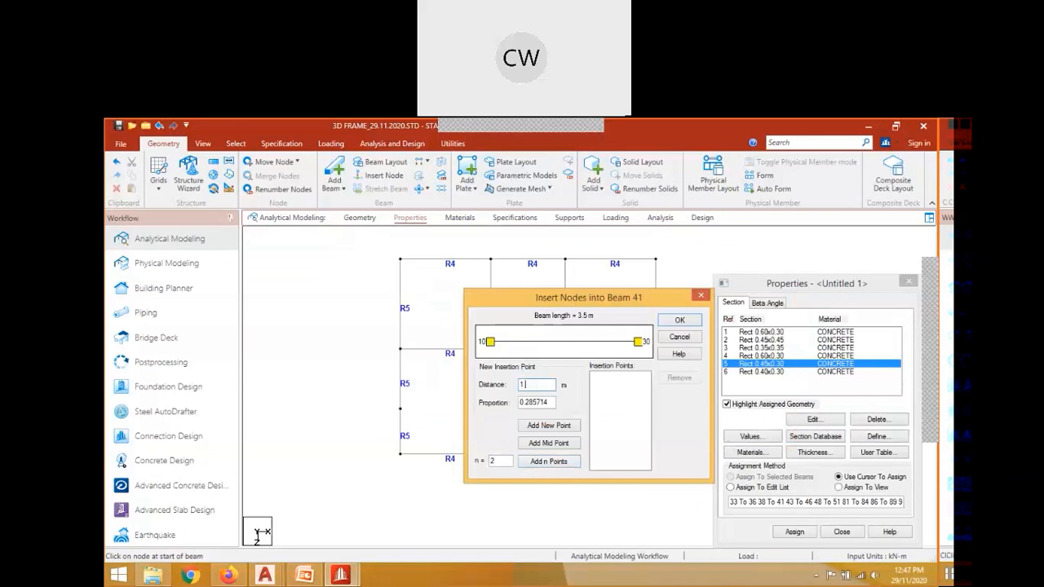
text(.5)
key(Return)
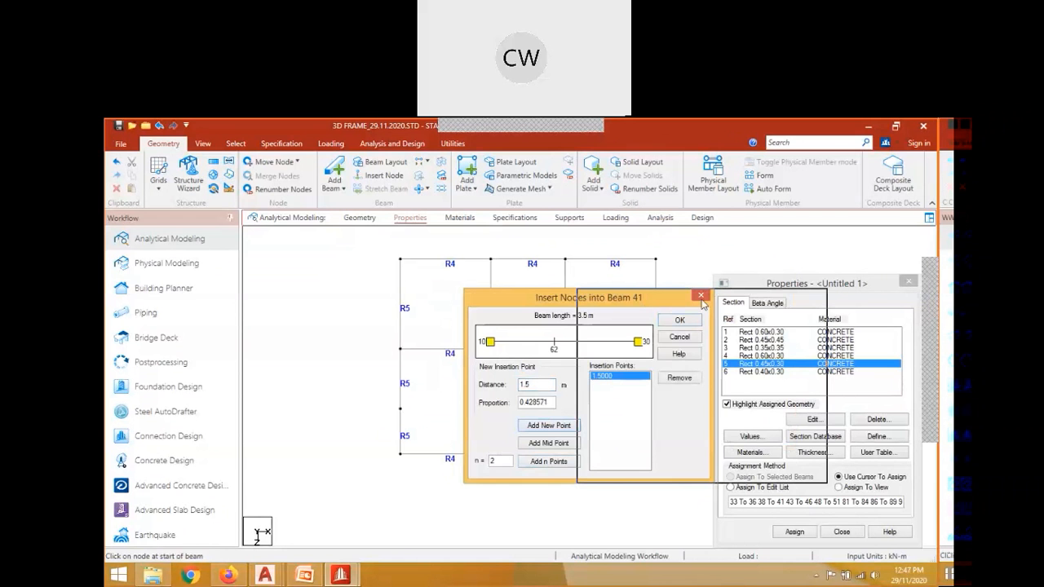
drag(703, 303, 703, 303)
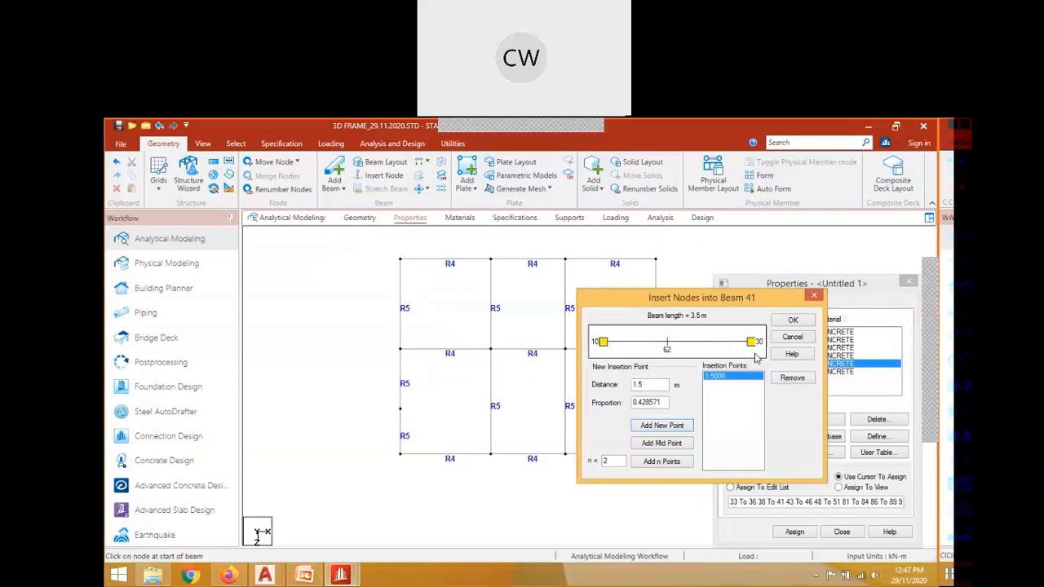
click(792, 321)
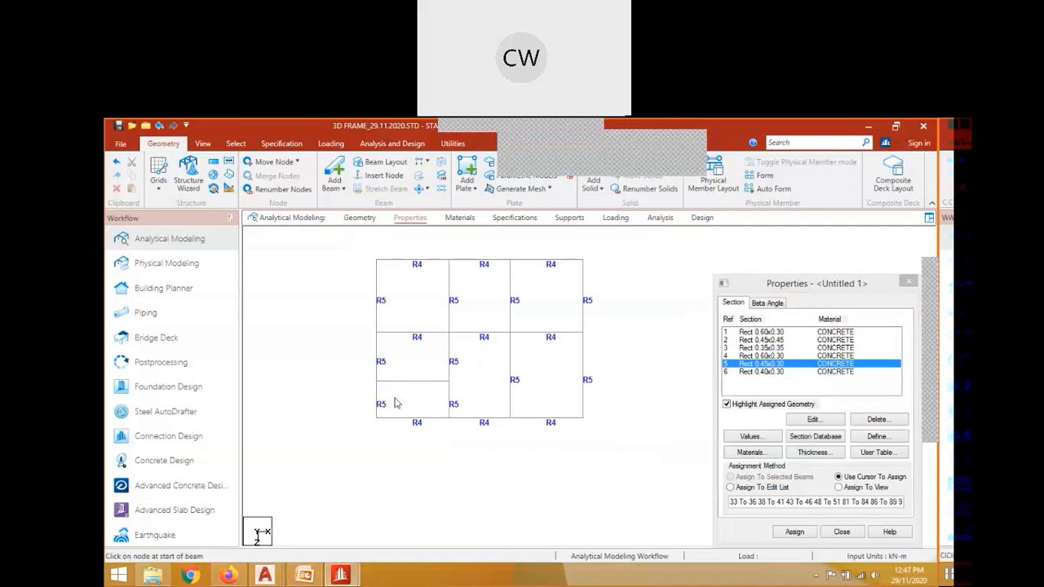
Assign the Rect 0.40x0.30 section to the new secondary beam in the lower-left bay.
middle_drag(438, 404, 432, 420)
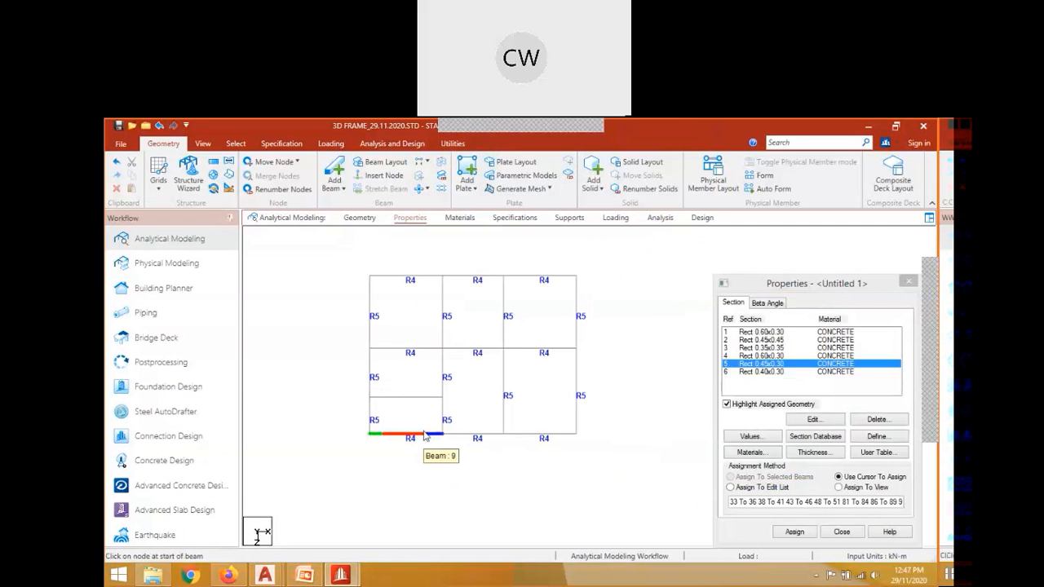
middle_drag(419, 422, 422, 420)
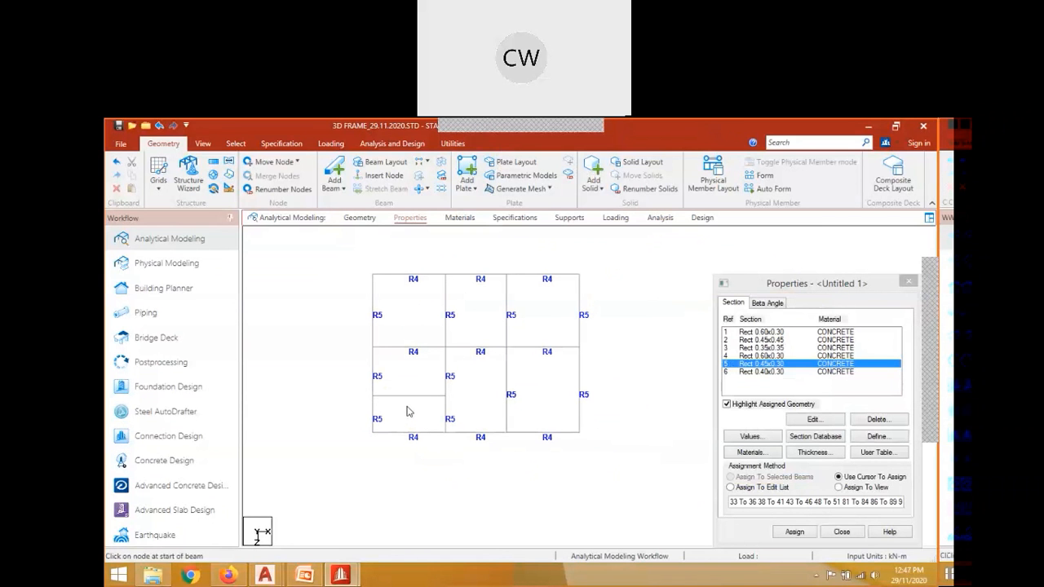
click(415, 399)
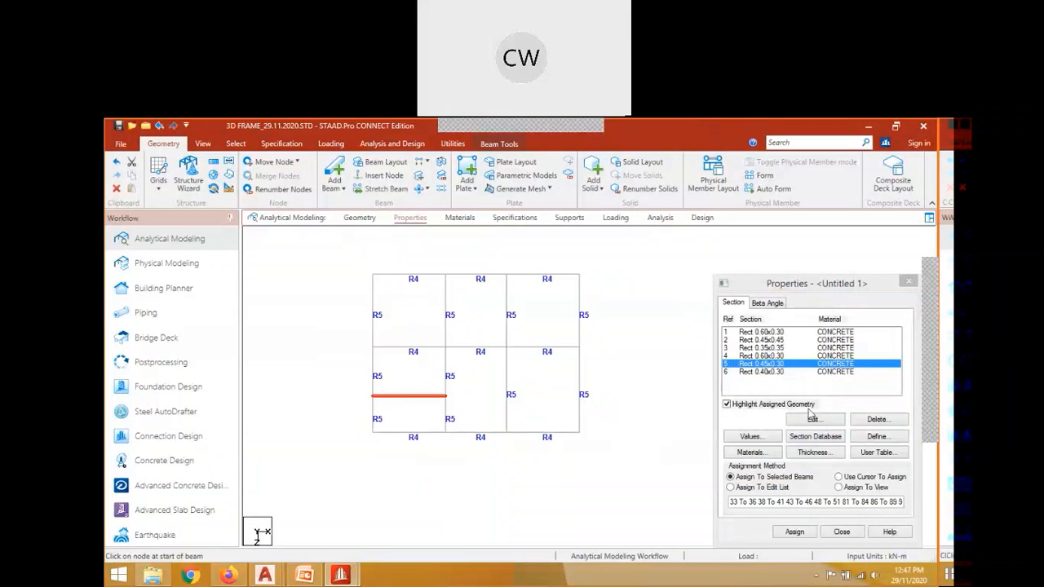
click(763, 372)
click(419, 398)
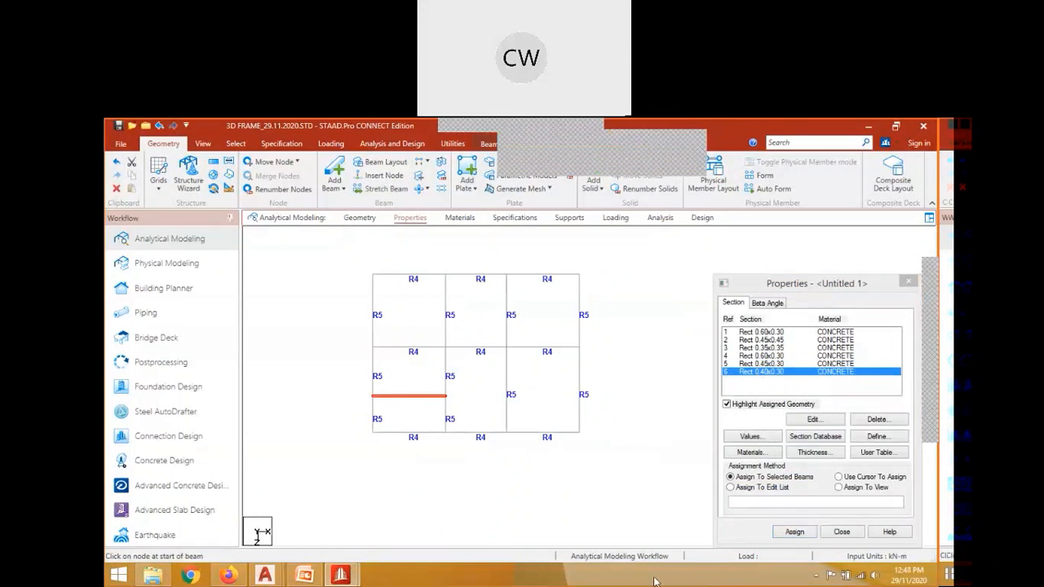
click(796, 532)
click(801, 539)
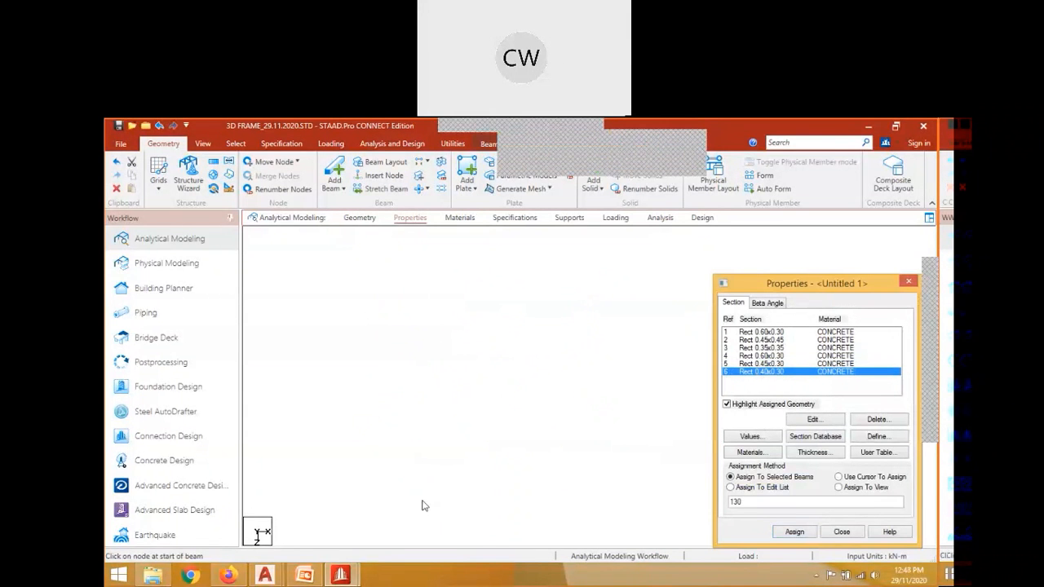
click(459, 488)
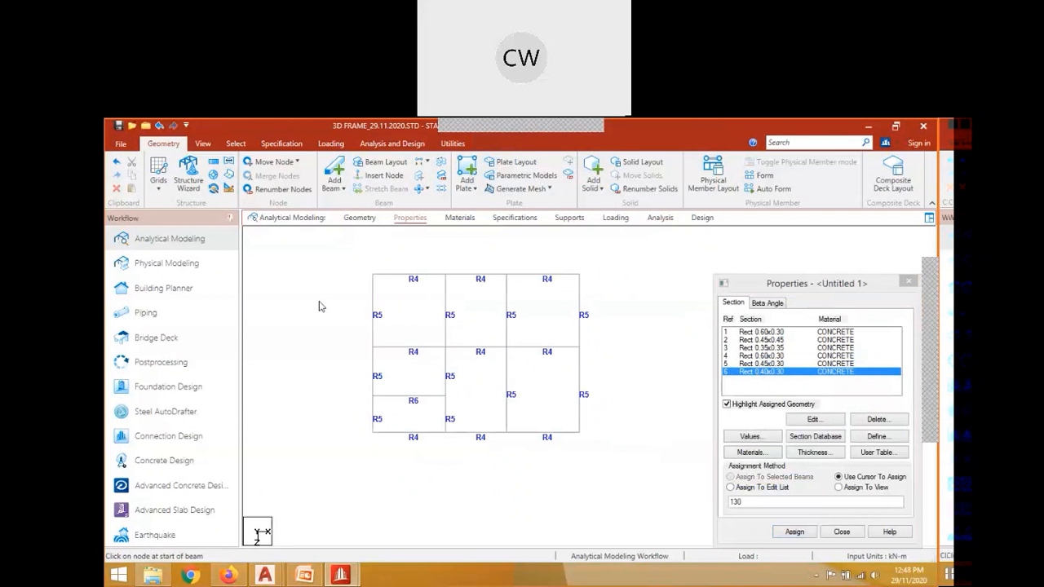
Display the whole structure in 3D and select the new secondary beam on the topmost floor.
click(203, 145)
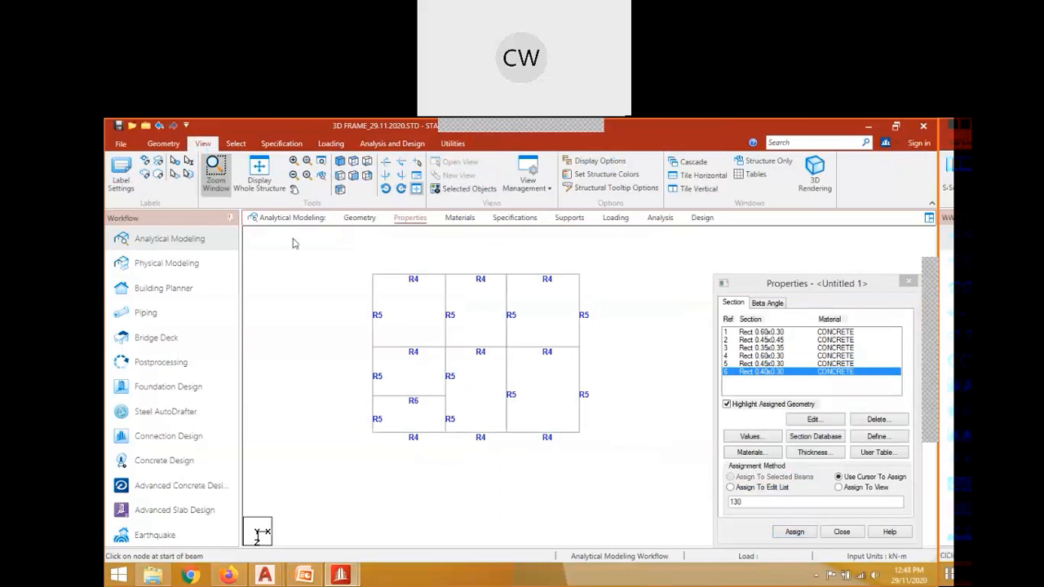
click(259, 175)
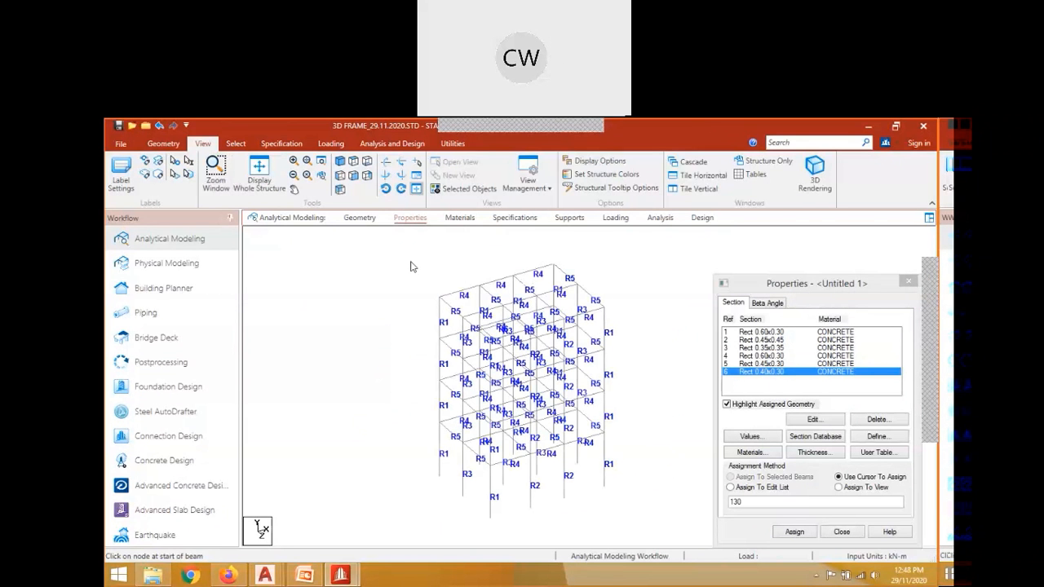
click(386, 177)
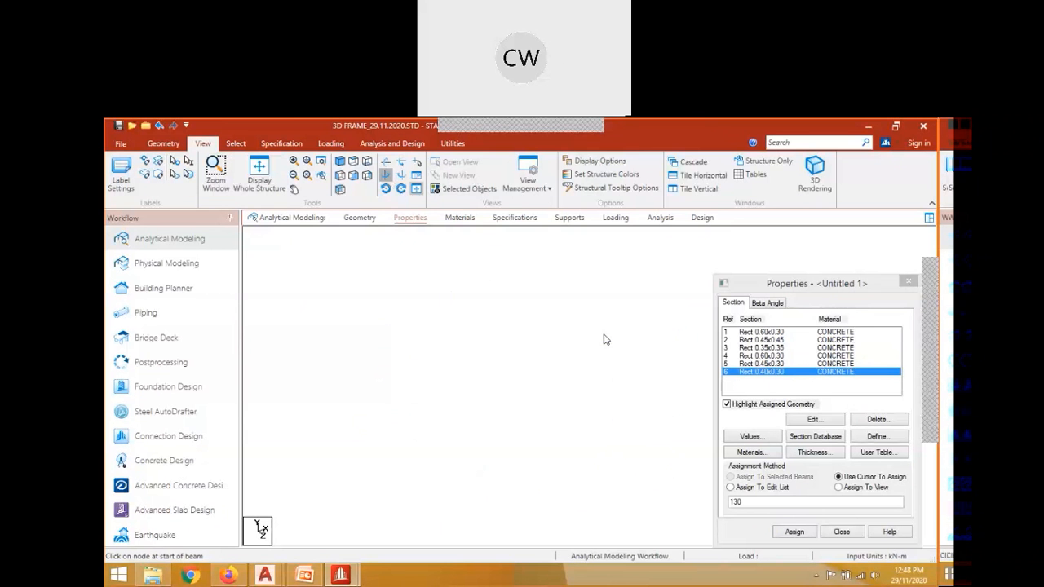
click(604, 336)
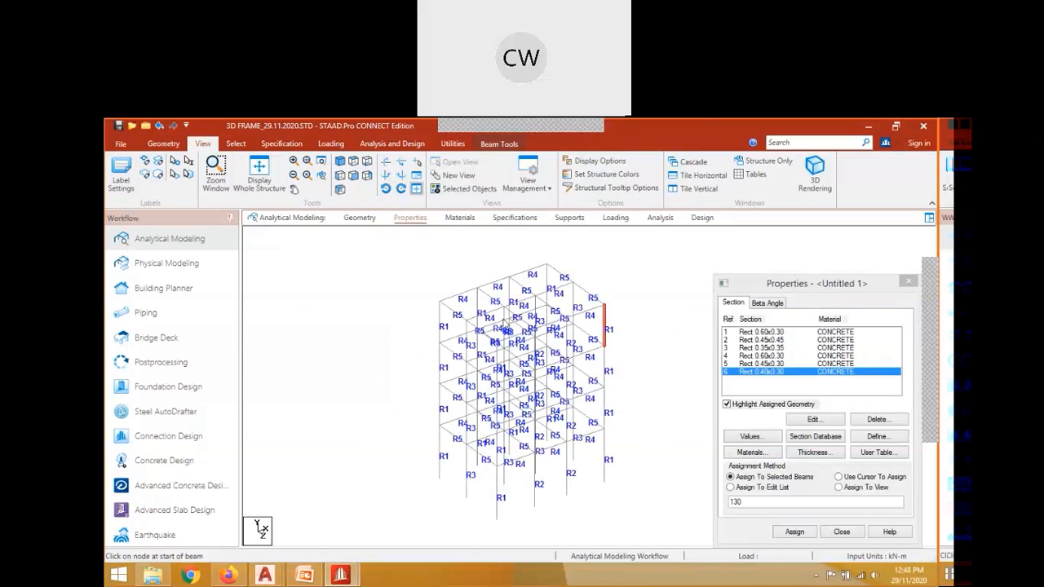
scroll(495, 290, up, 5)
scroll(326, 305, down, 2)
click(326, 297)
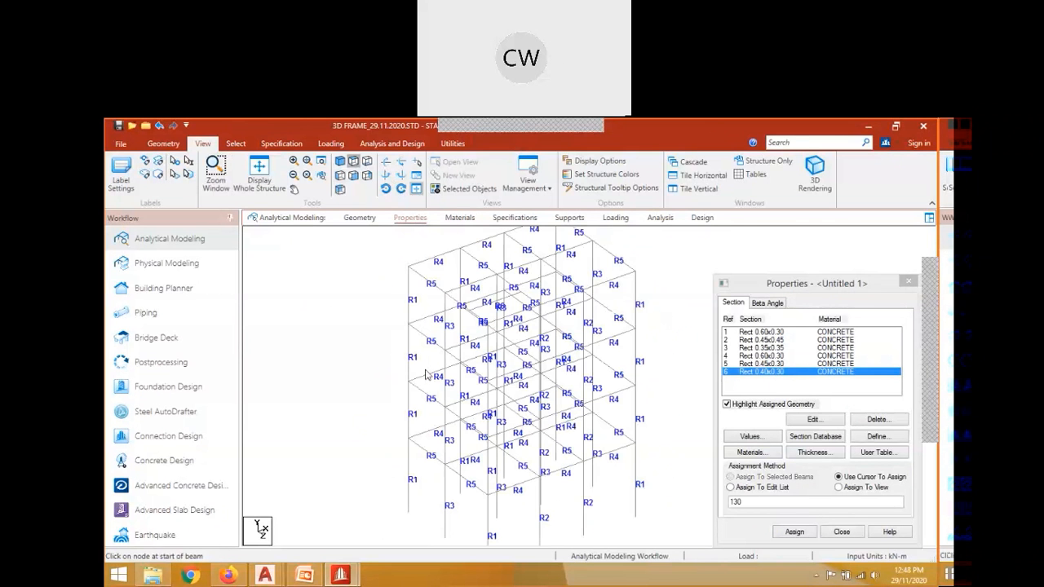
click(390, 482)
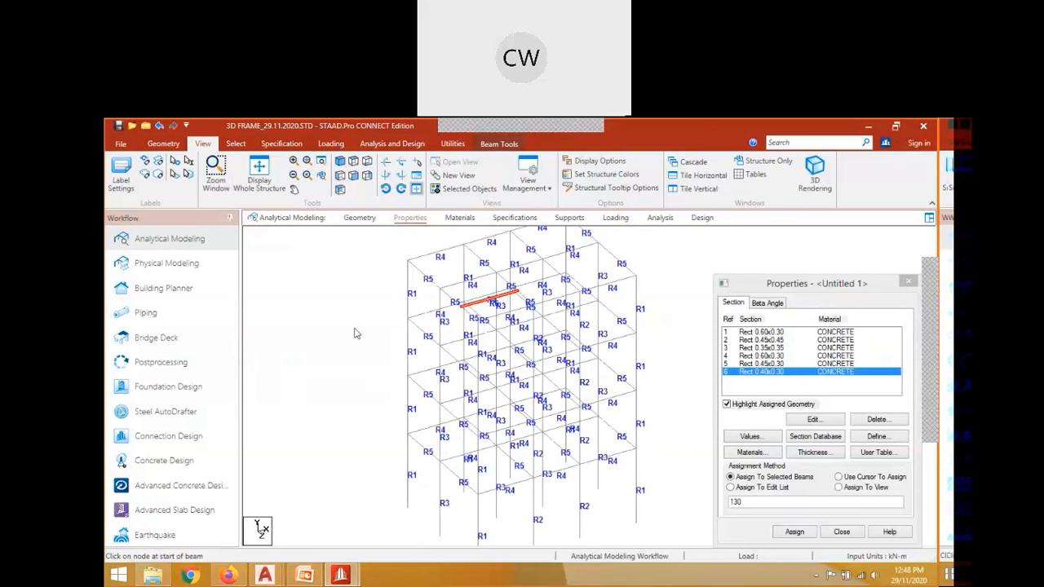
scroll(394, 399, down, 2)
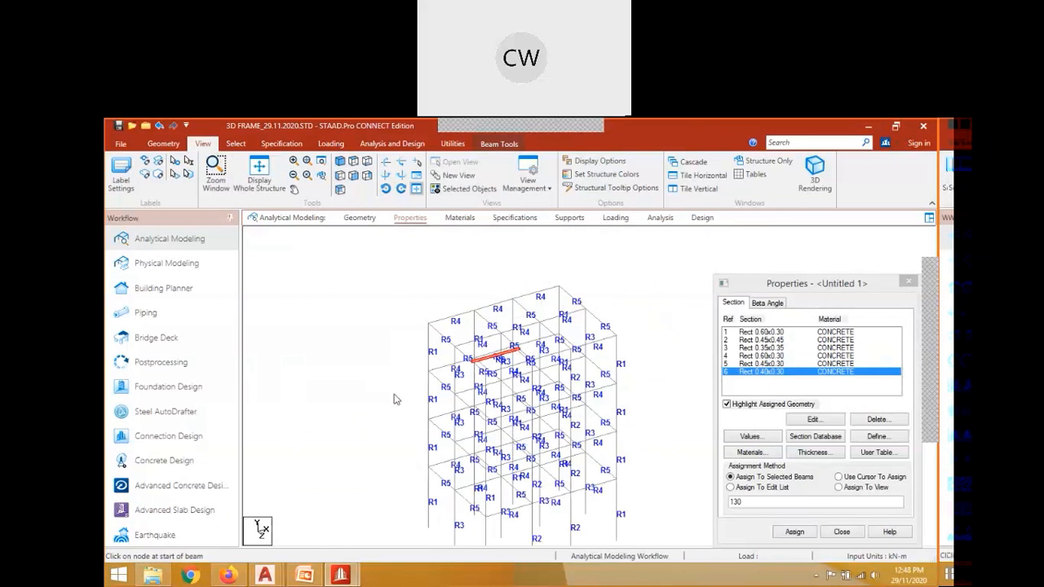
middle_drag(394, 399, 370, 338)
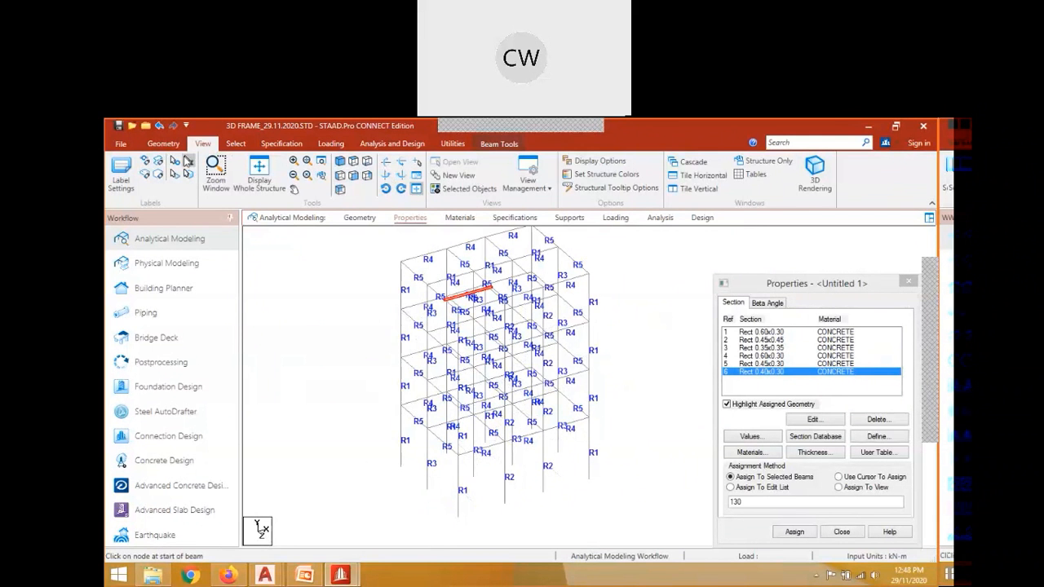
Copy the selected secondary beam down to the lower floors with Translational Repeat in global Y, using 3 steps at -3.1 m spacing.
click(164, 143)
click(217, 165)
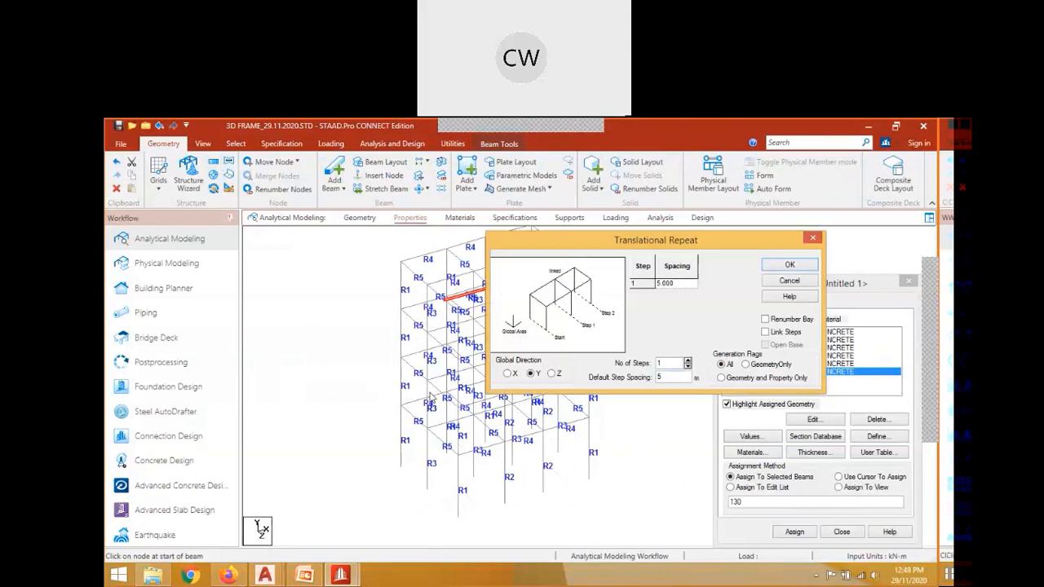
click(689, 360)
click(689, 361)
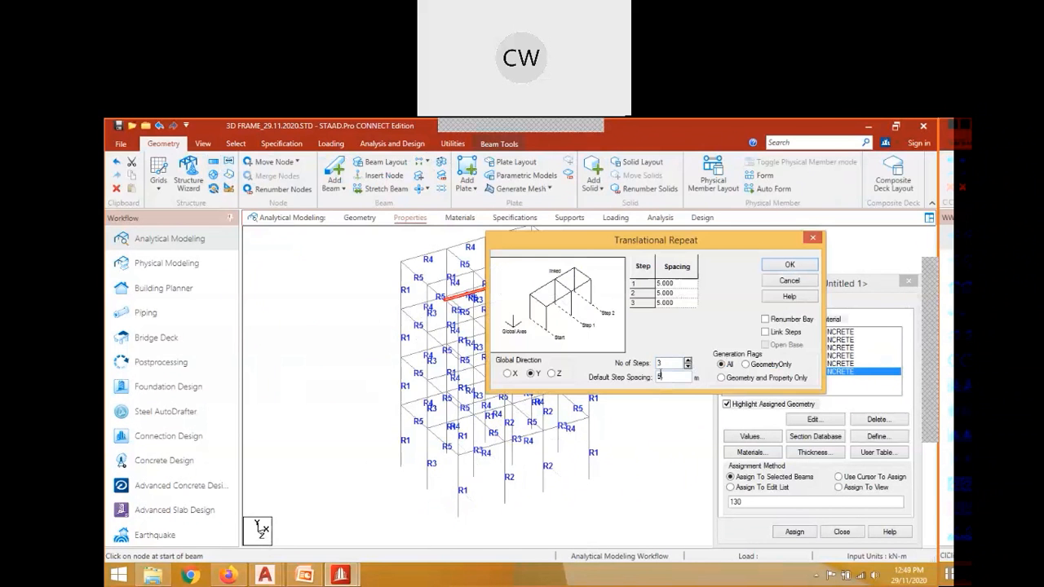
double_click(659, 377)
text(-3.1)
drag(682, 243, 630, 255)
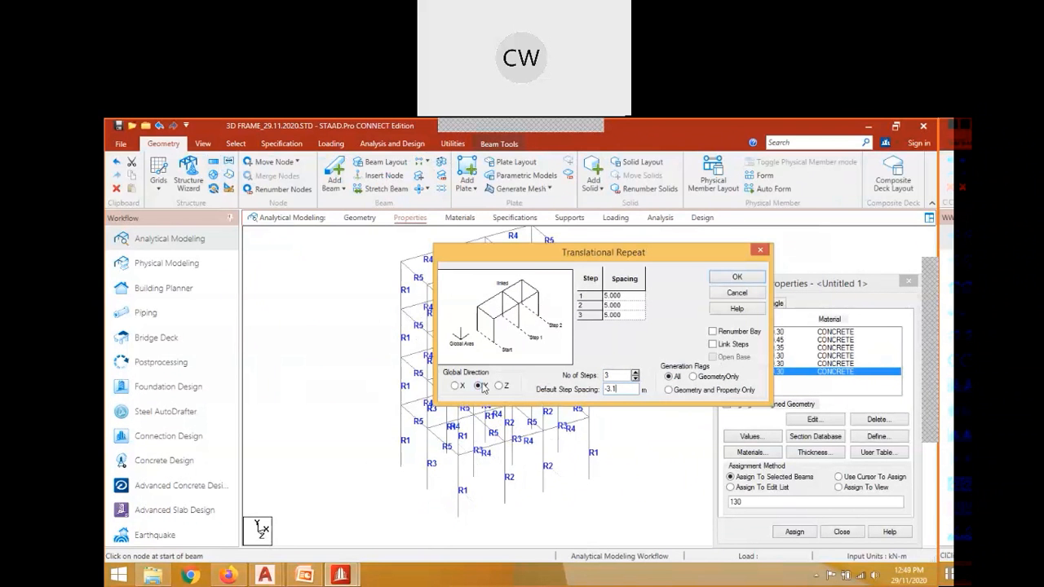
click(483, 386)
mouse_move(644, 253)
mouse_down()
mouse_move(741, 254)
mouse_move(649, 253)
mouse_up()
click(764, 276)
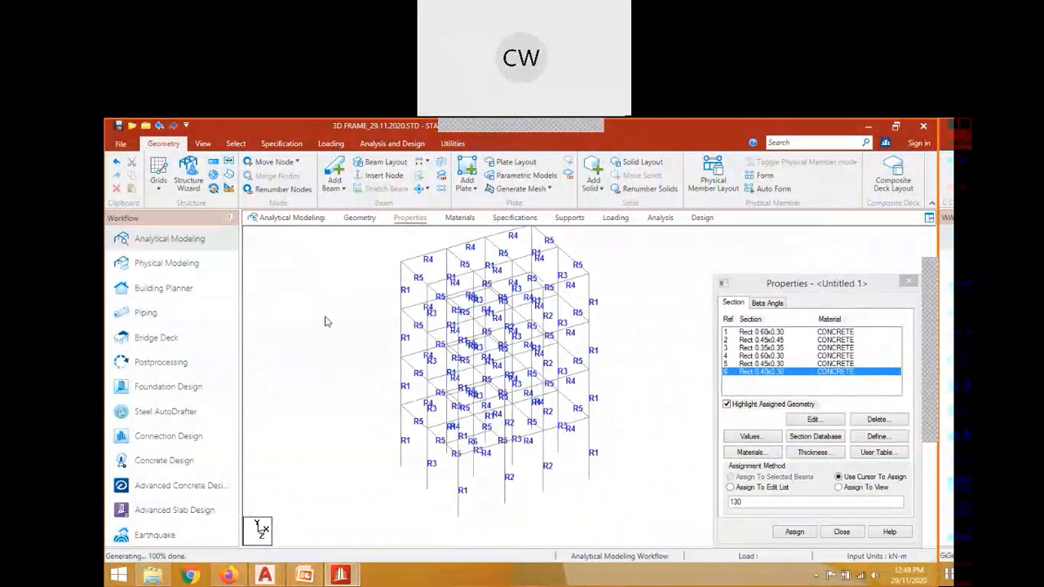
Open the lowest floor's beams in a new view window and examine its section labels in plan.
scroll(326, 321, down, 3)
click(206, 148)
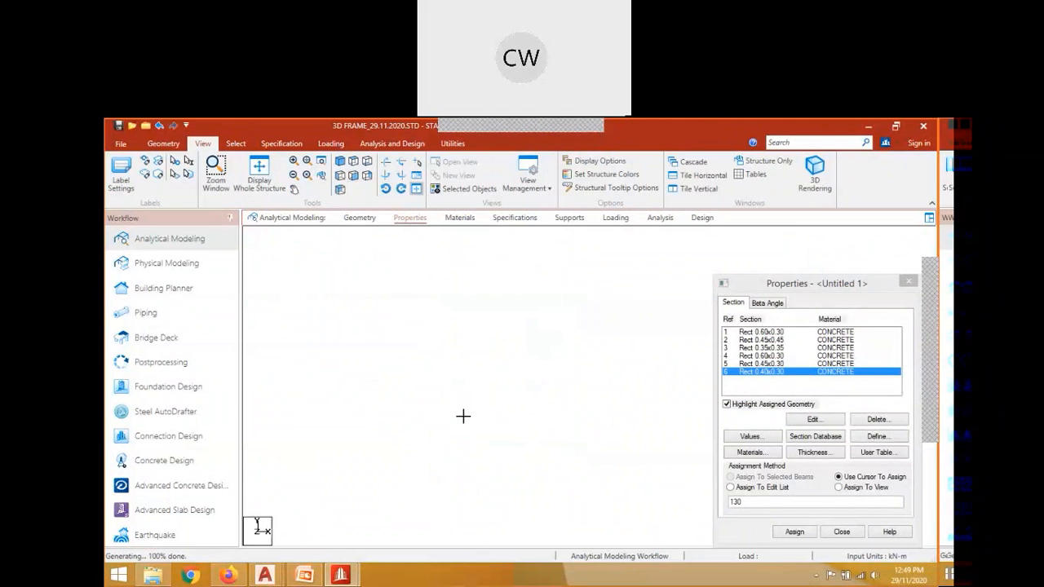
click(581, 416)
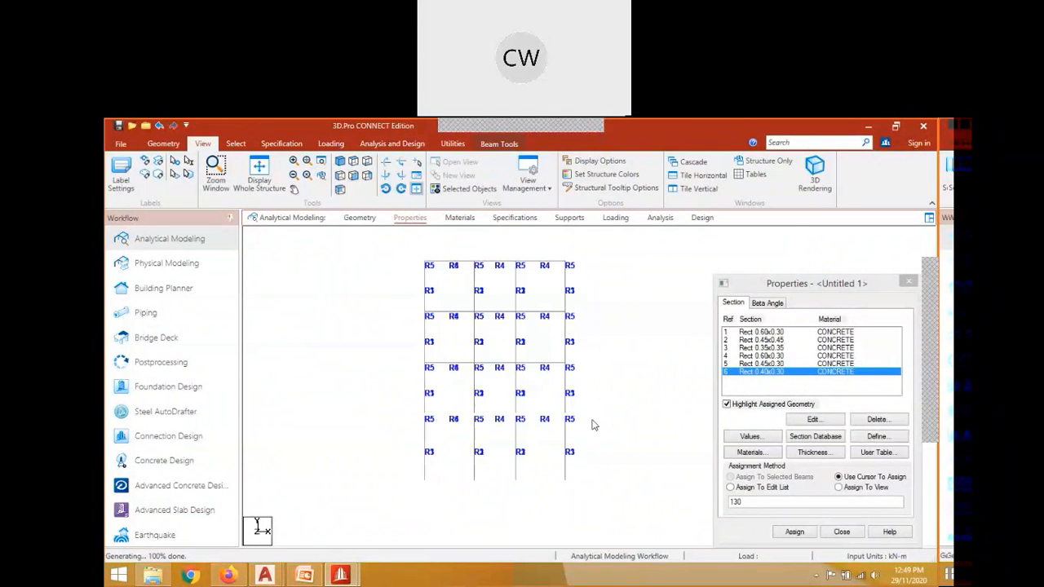
right_click(289, 317)
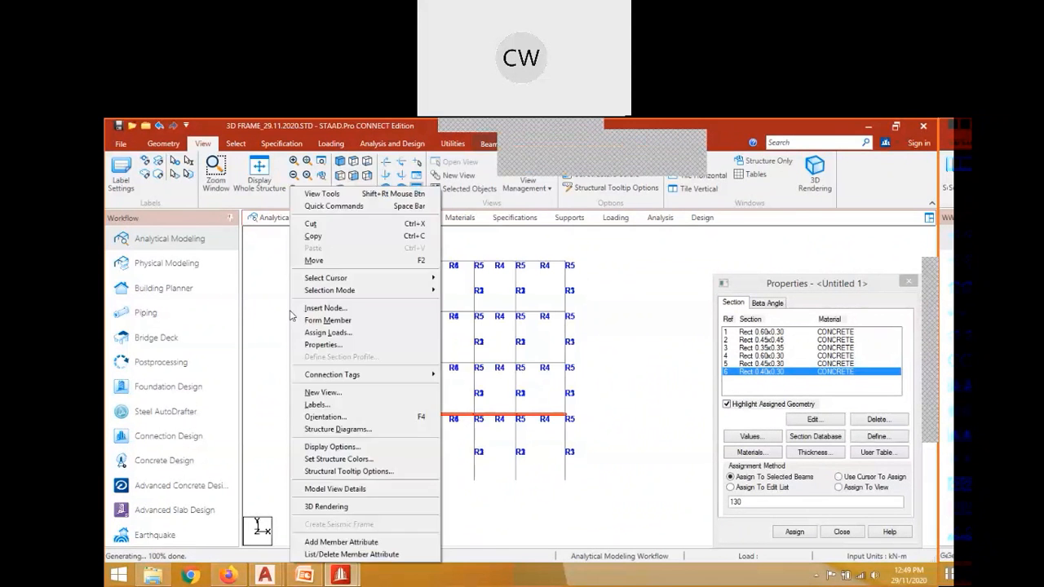
click(324, 392)
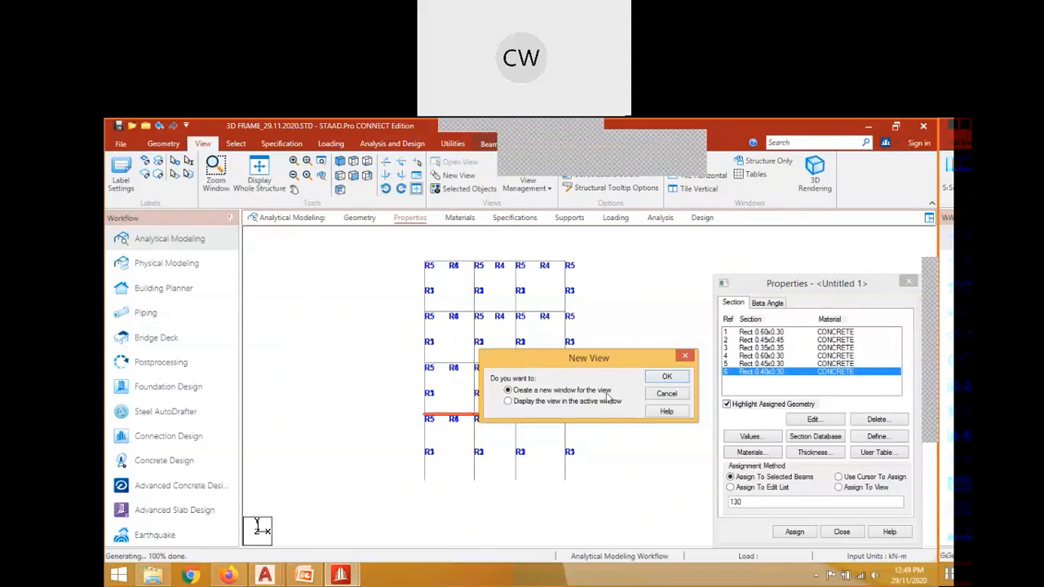
key(Return)
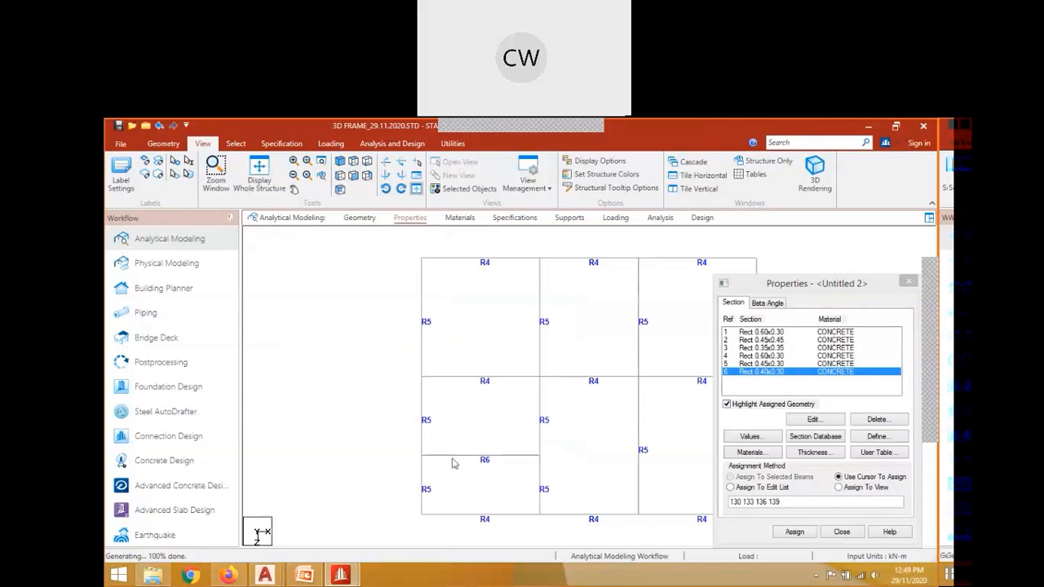
Display the whole structure, select the secondary beams of all floors in plan, and show them in isometric view.
click(270, 190)
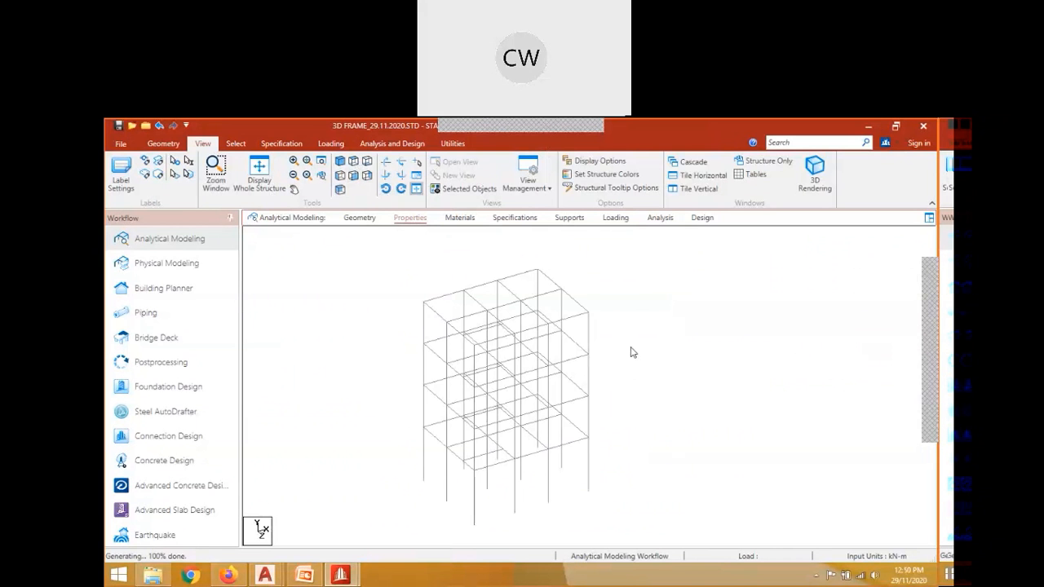
middle_drag(630, 353, 612, 395)
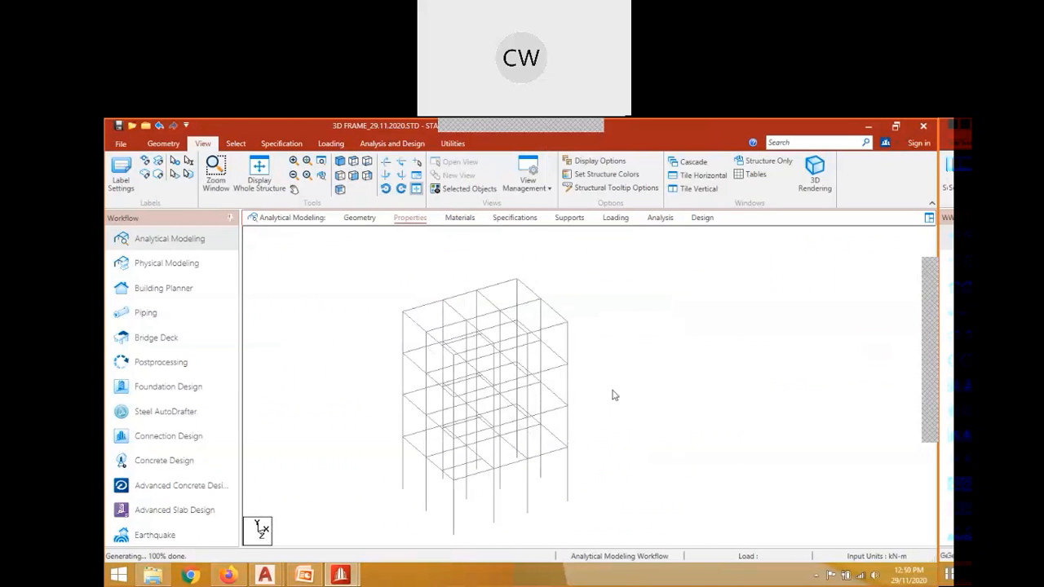
scroll(569, 390, down, 2)
middle_drag(568, 390, 556, 339)
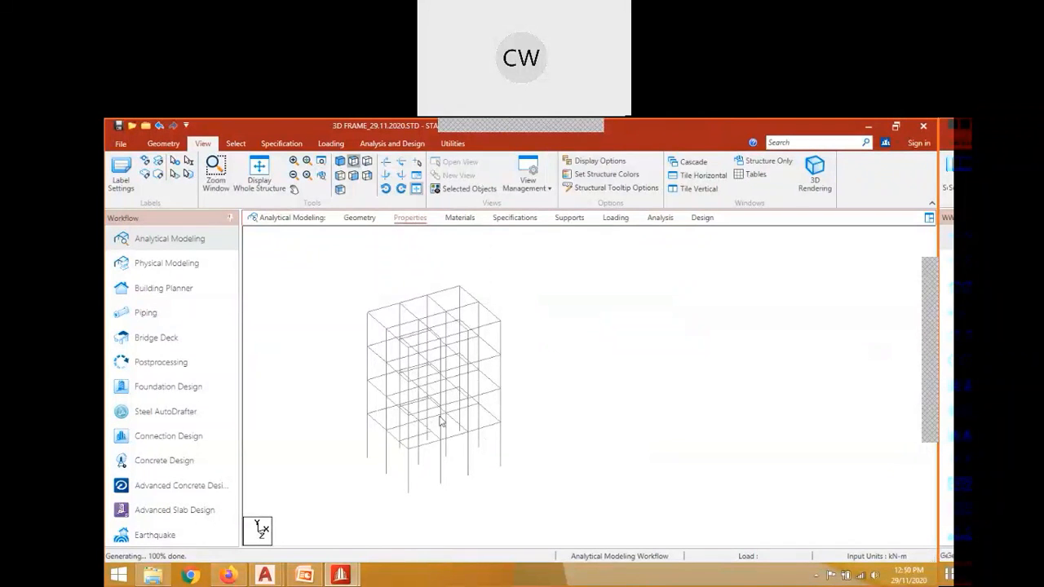
scroll(359, 460, up, 2)
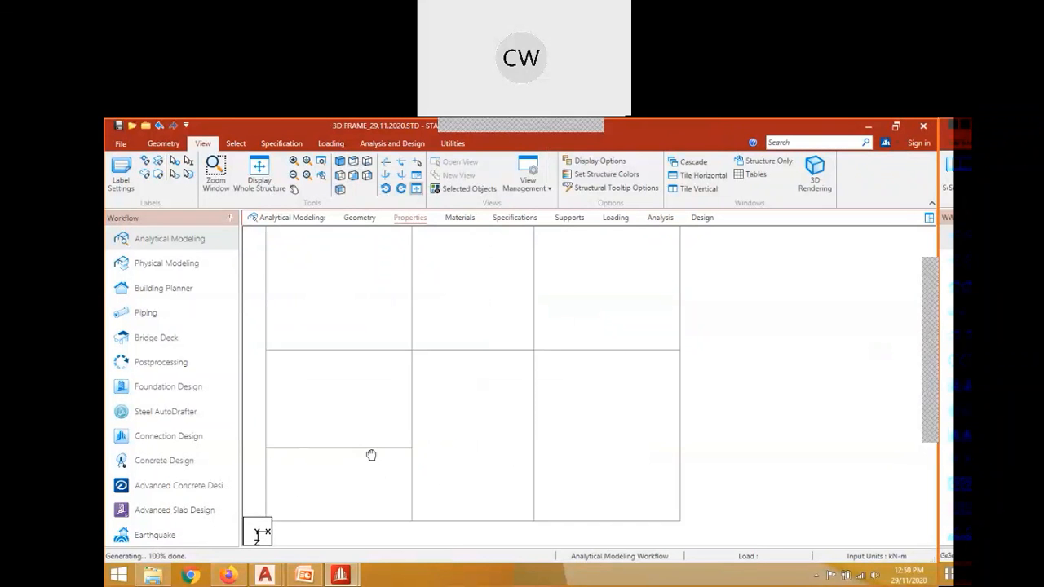
middle_drag(371, 455, 415, 438)
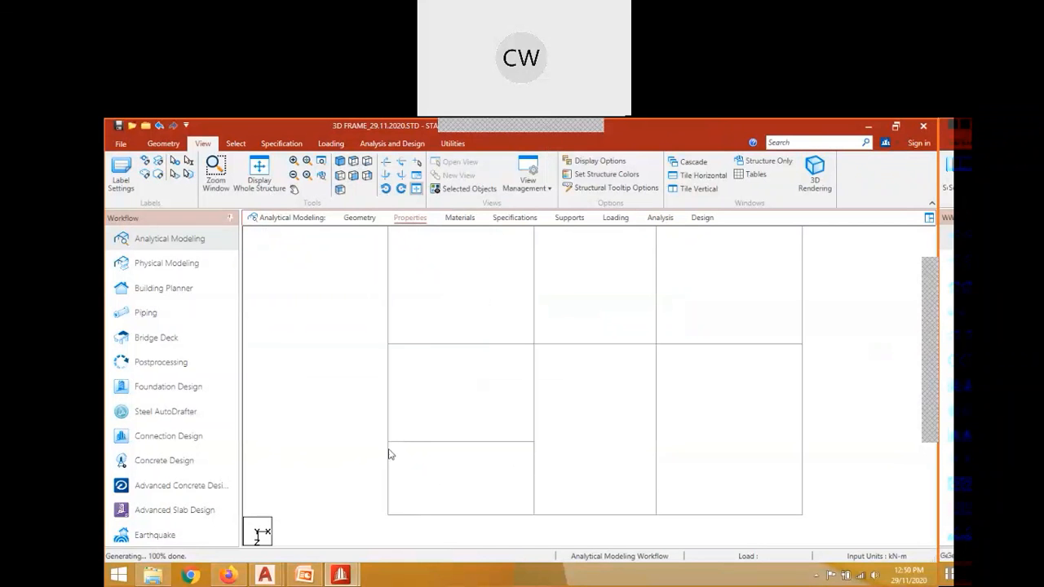
middle_drag(526, 481, 422, 482)
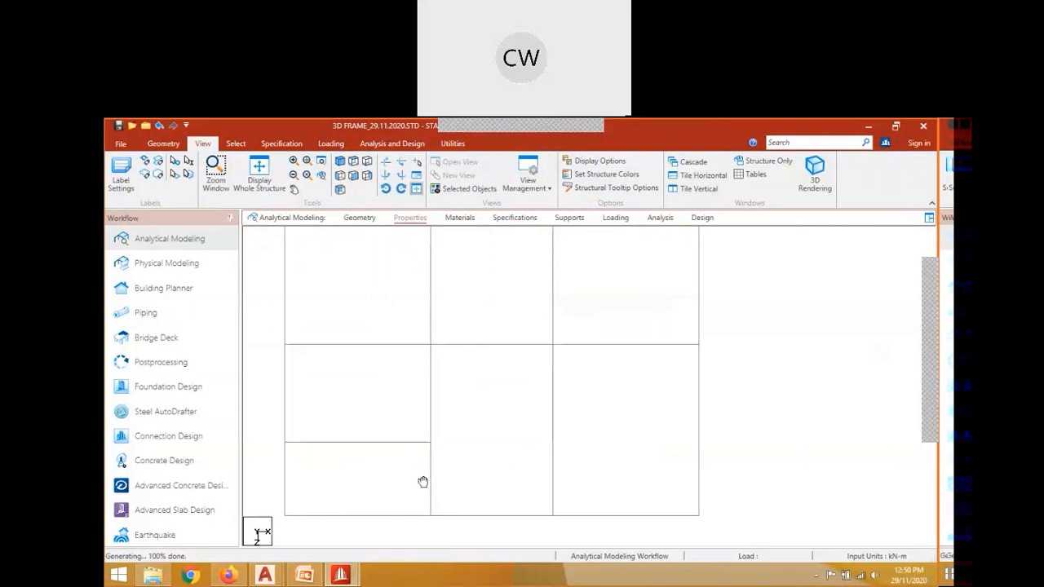
scroll(404, 414, down, 4)
click(405, 413)
click(340, 162)
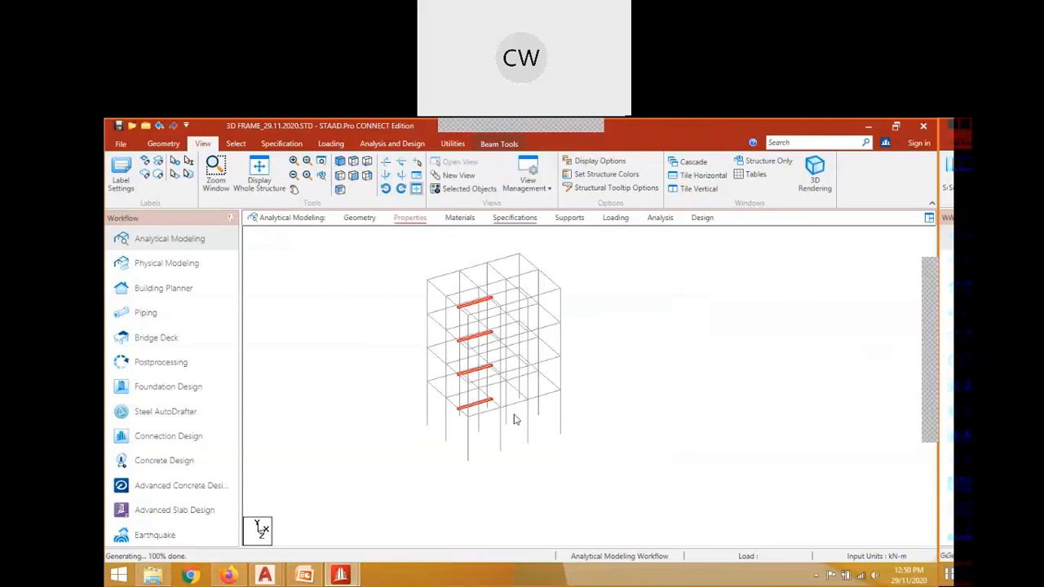
Create a beam release specification at the member start with MX and MZ released.
click(514, 219)
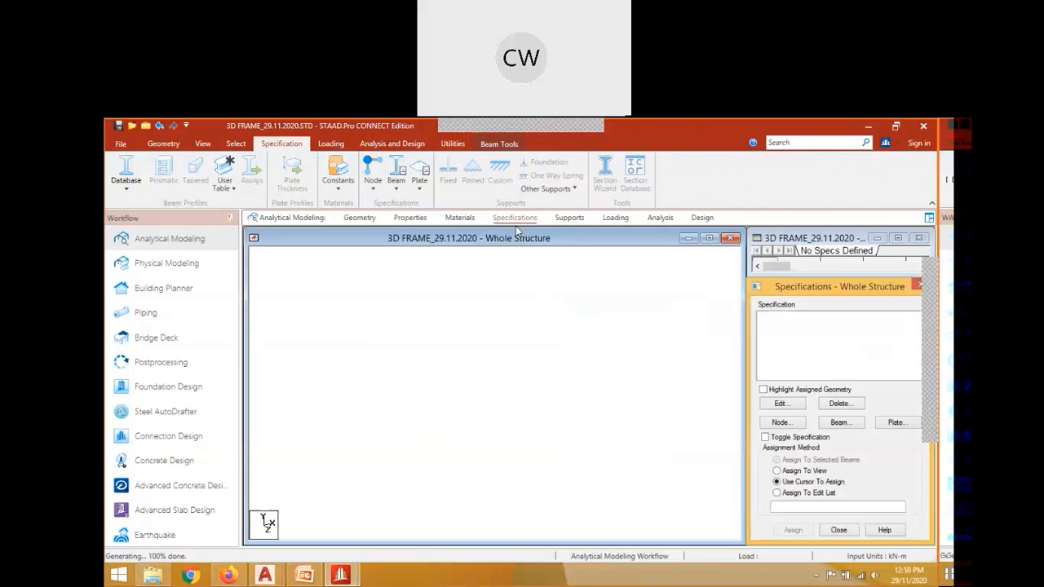
drag(873, 290, 781, 291)
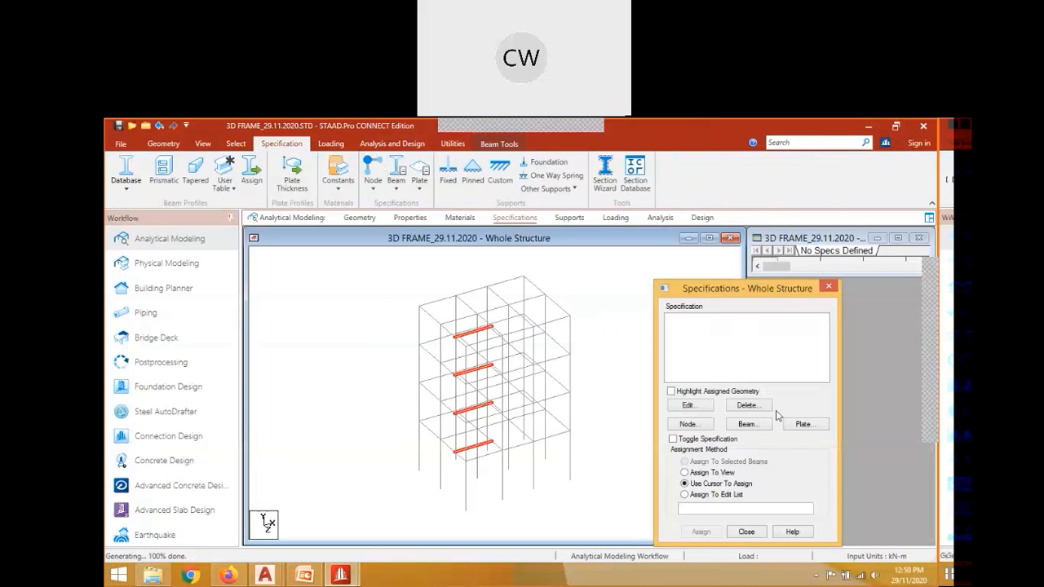
click(746, 424)
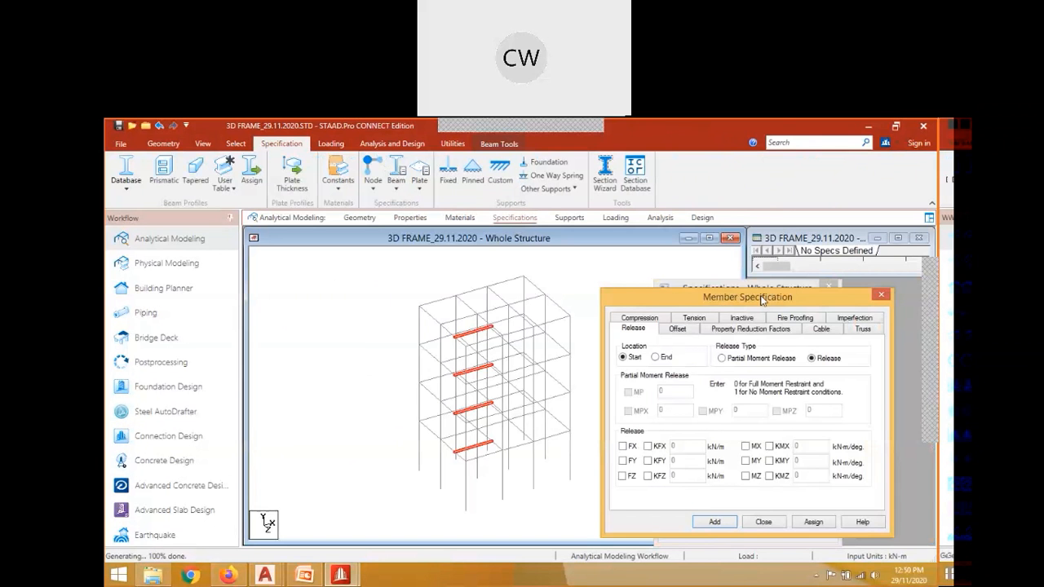
drag(763, 301, 657, 230)
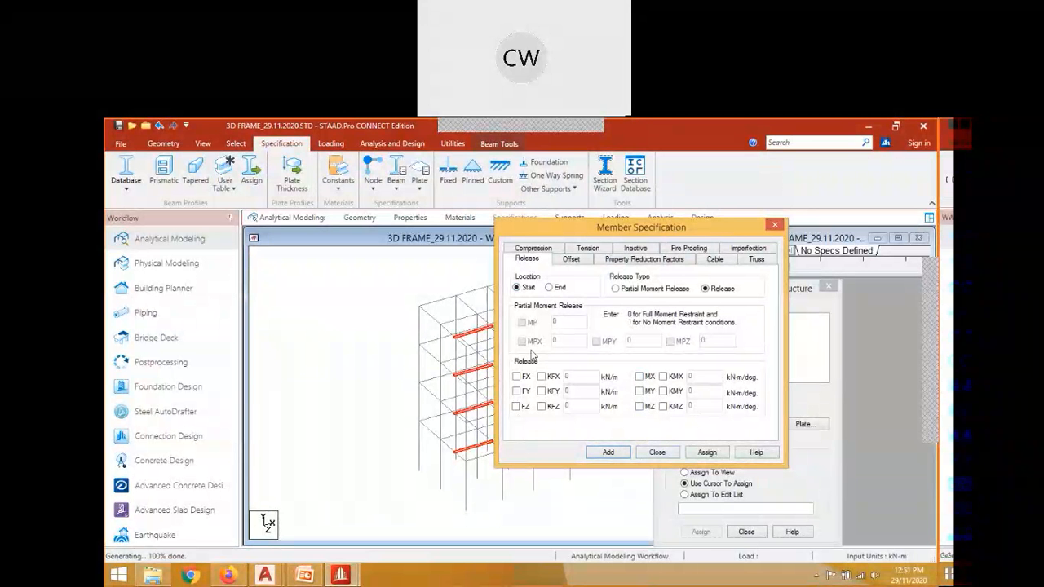
click(639, 377)
click(639, 406)
click(618, 453)
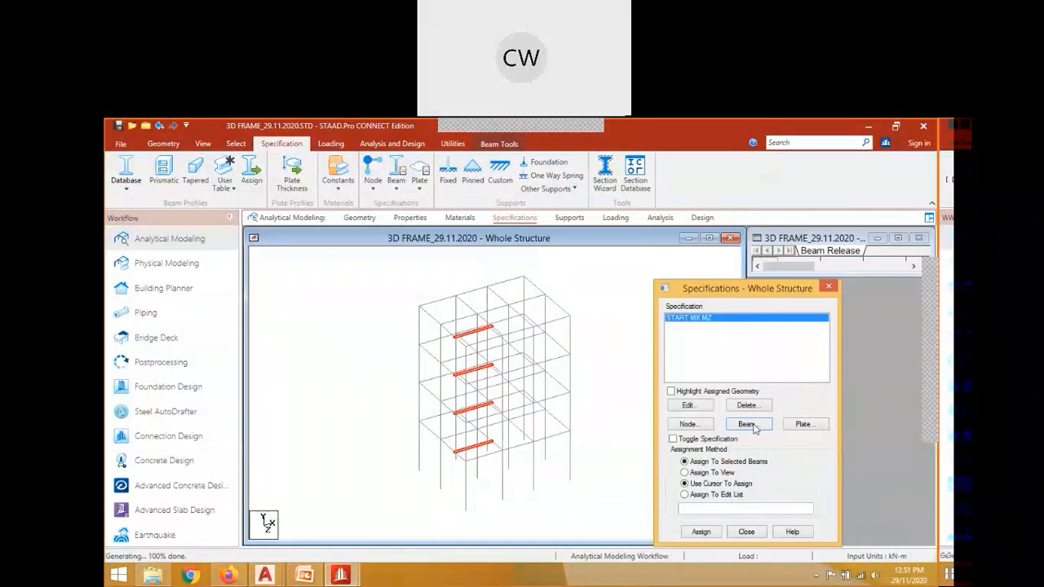
Create a second beam release specification at the member end with MX and MZ released.
click(753, 427)
click(550, 334)
click(630, 421)
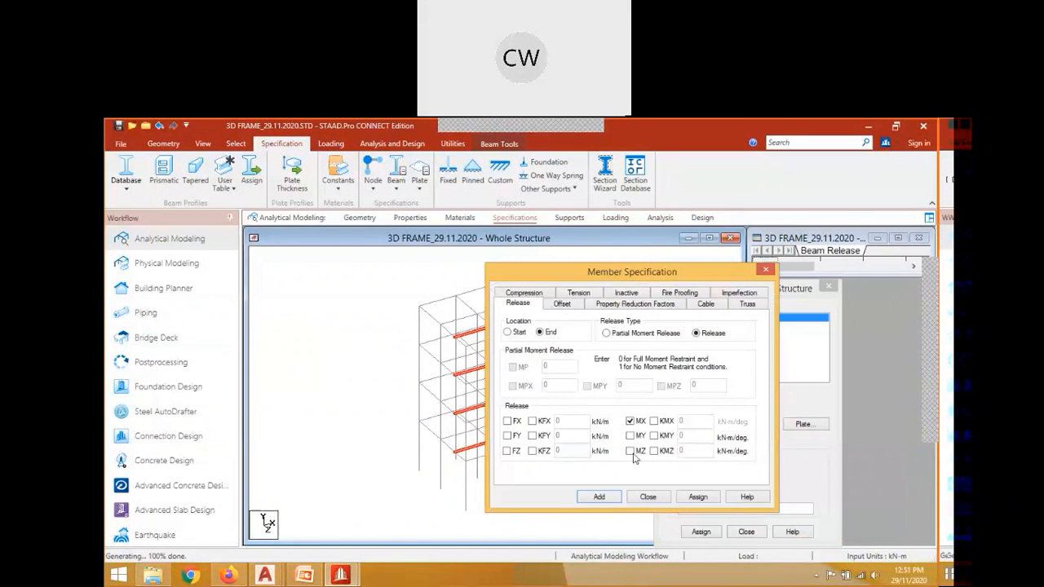
click(630, 451)
click(599, 497)
Assign the start and end MX MZ releases to the selected secondary beams, then clear the selection and maximize the structure window.
click(700, 531)
key(Return)
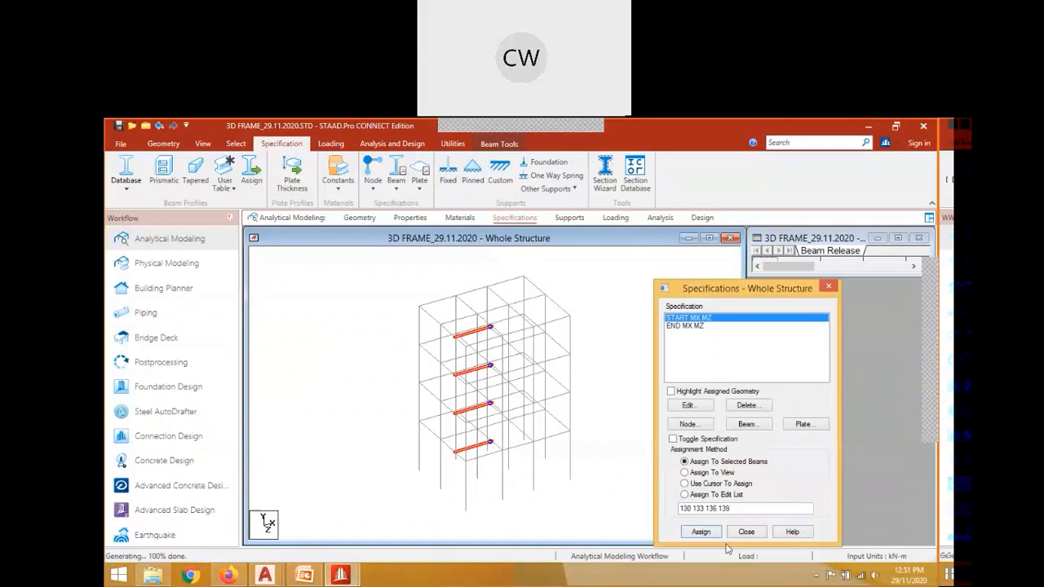
click(697, 378)
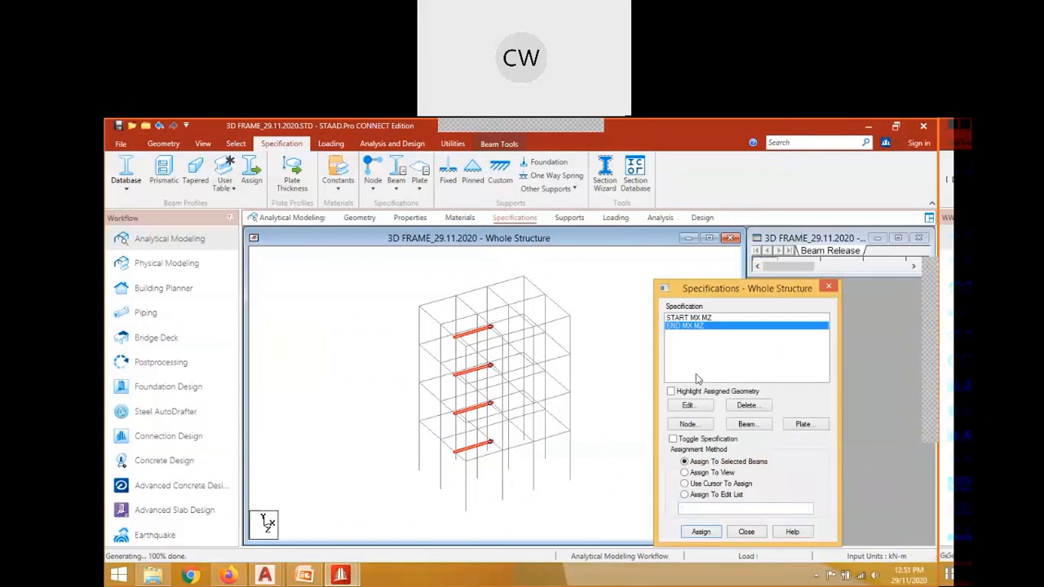
click(701, 531)
click(829, 289)
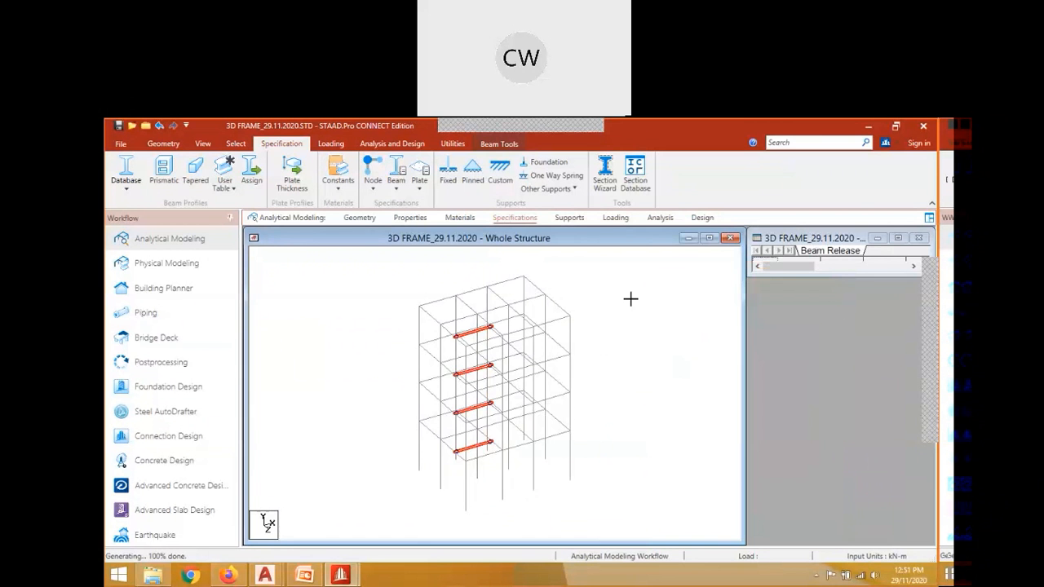
click(629, 299)
click(709, 238)
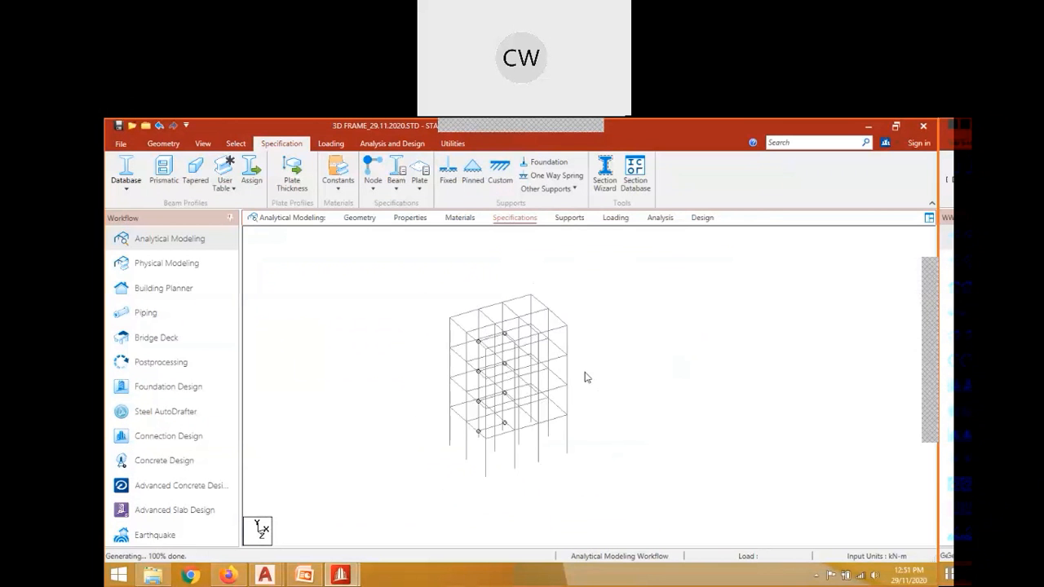
Create a fixed support definition for the frame.
scroll(587, 378, up, 1)
middle_drag(669, 381, 589, 341)
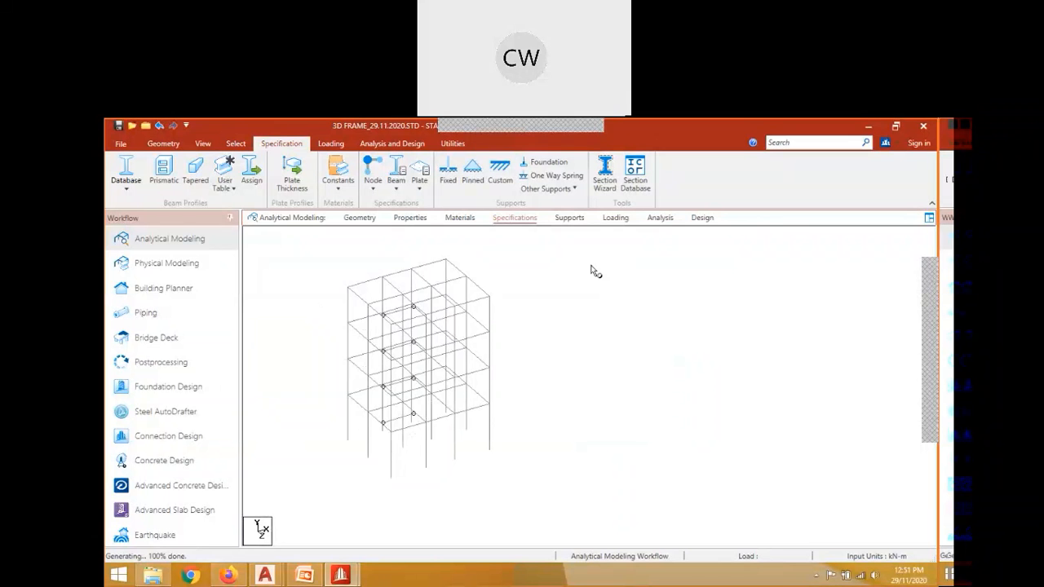
drag(854, 322, 794, 304)
click(780, 427)
drag(804, 259, 595, 281)
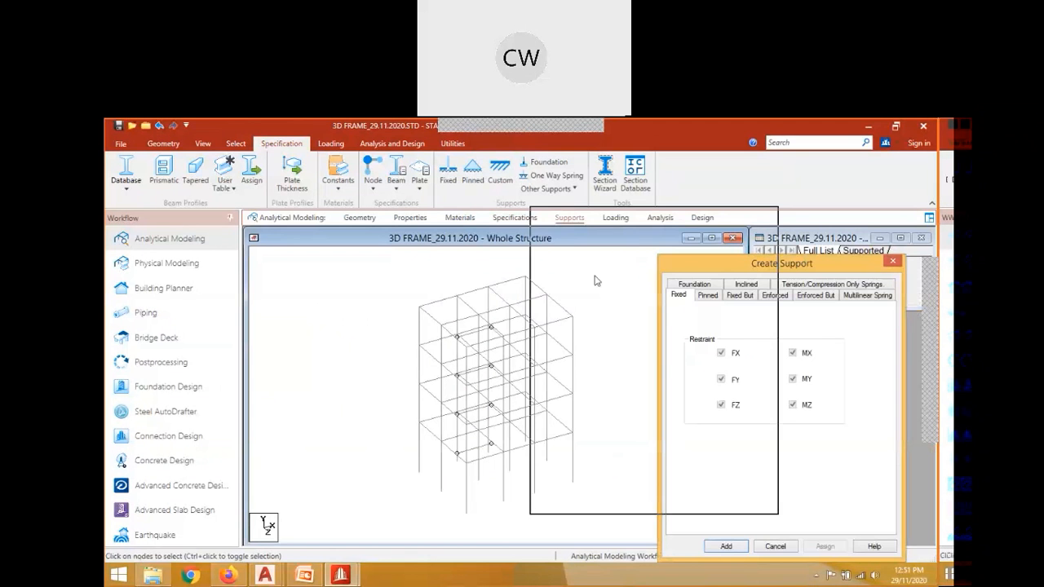
drag(596, 281, 595, 280)
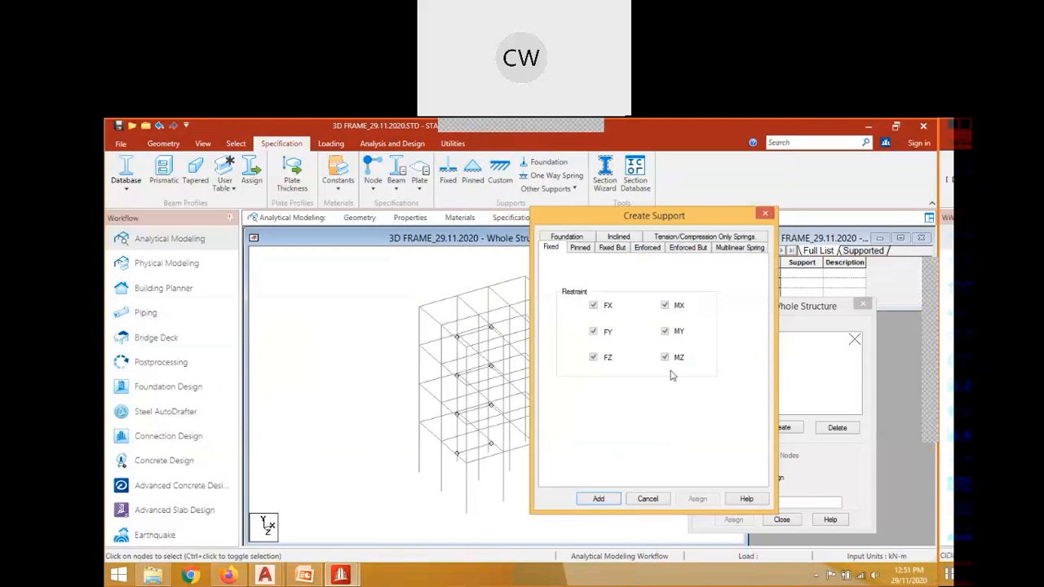
click(598, 498)
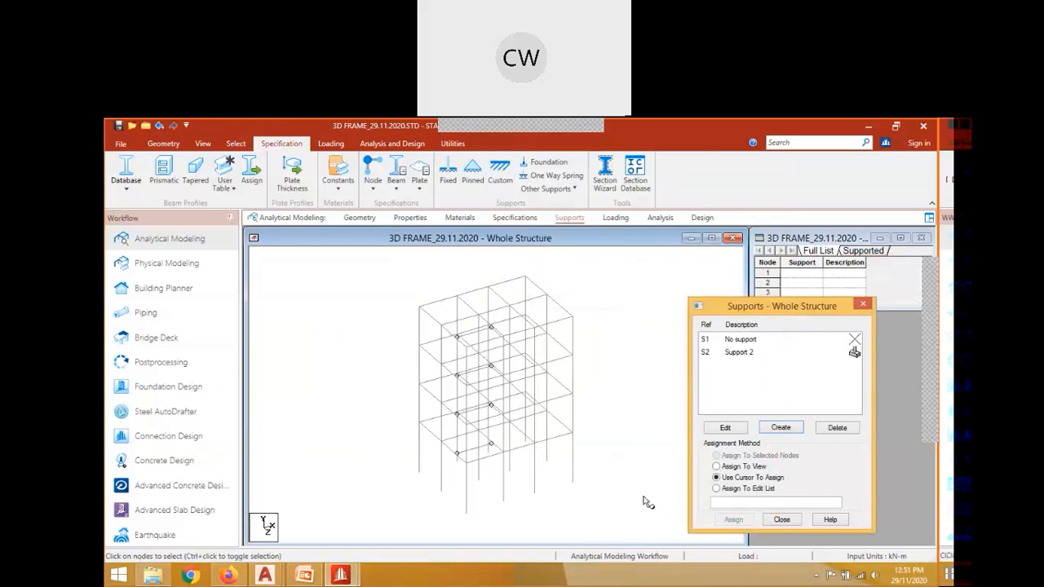
Assign the fixed support (Support 2) to all column base nodes, selected in front view, using Assign To Selected Nodes.
click(738, 352)
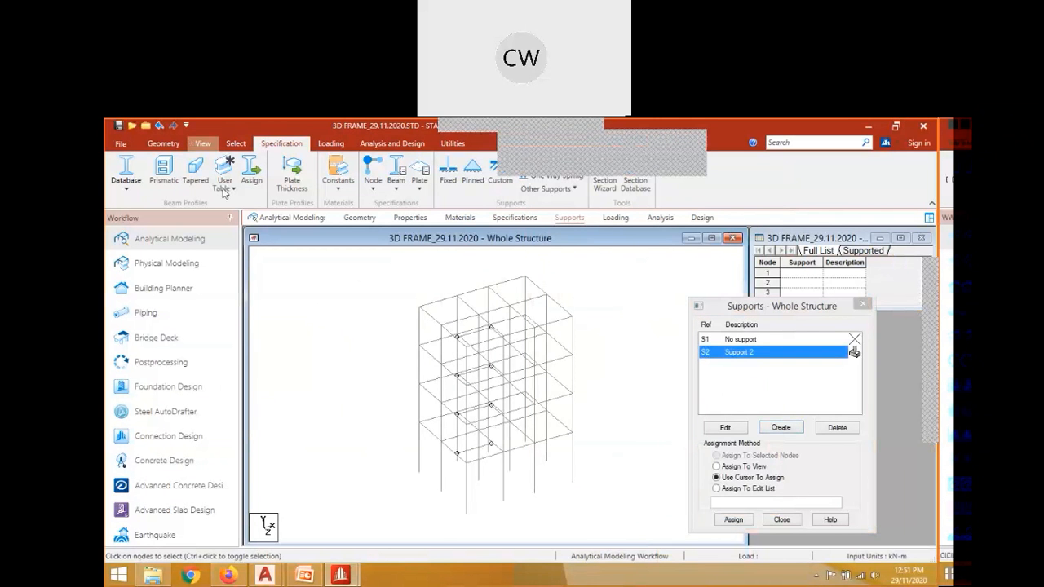
click(203, 144)
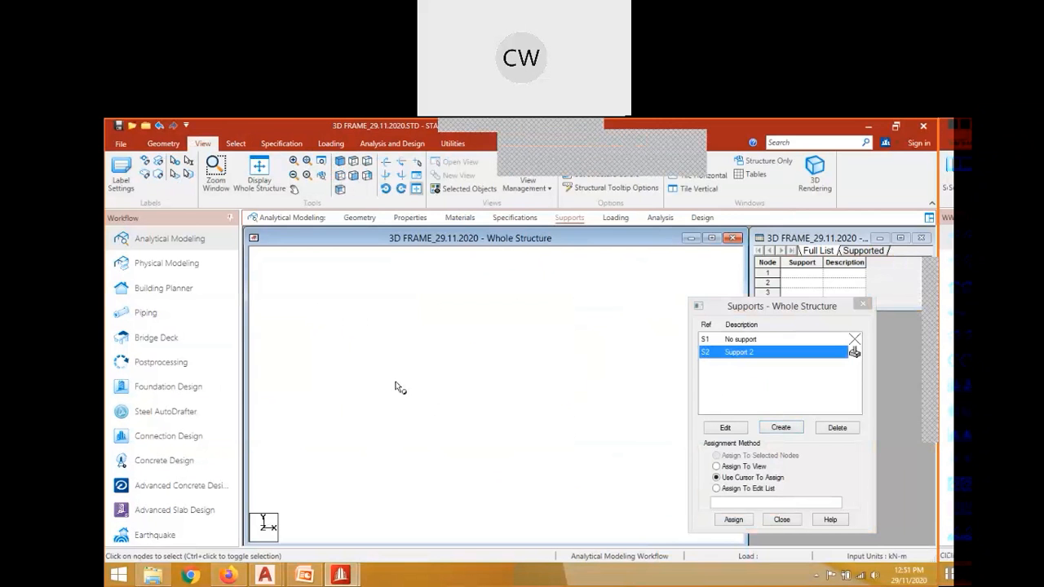
scroll(383, 364, down, 3)
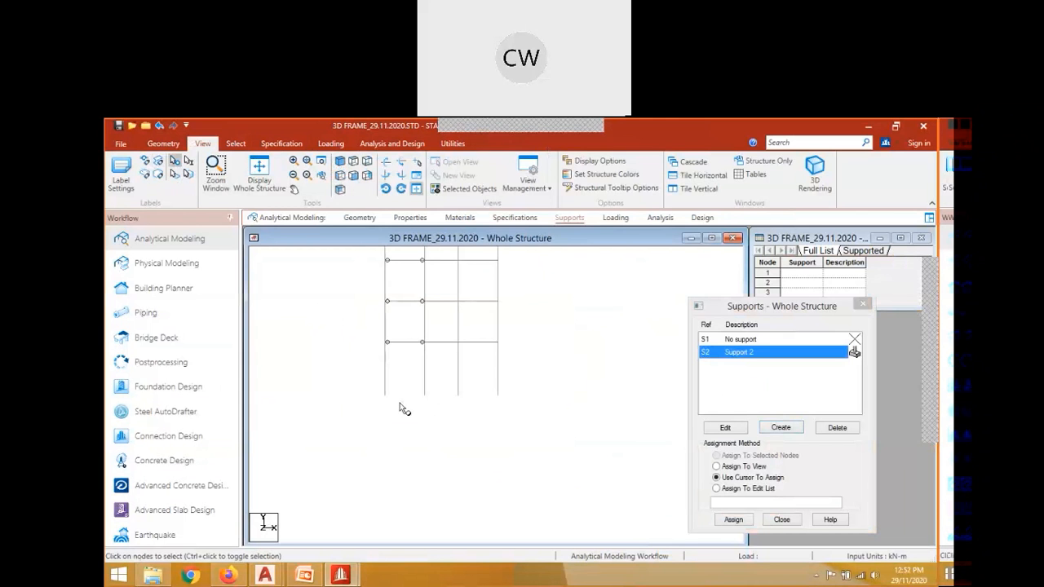
drag(400, 405, 520, 454)
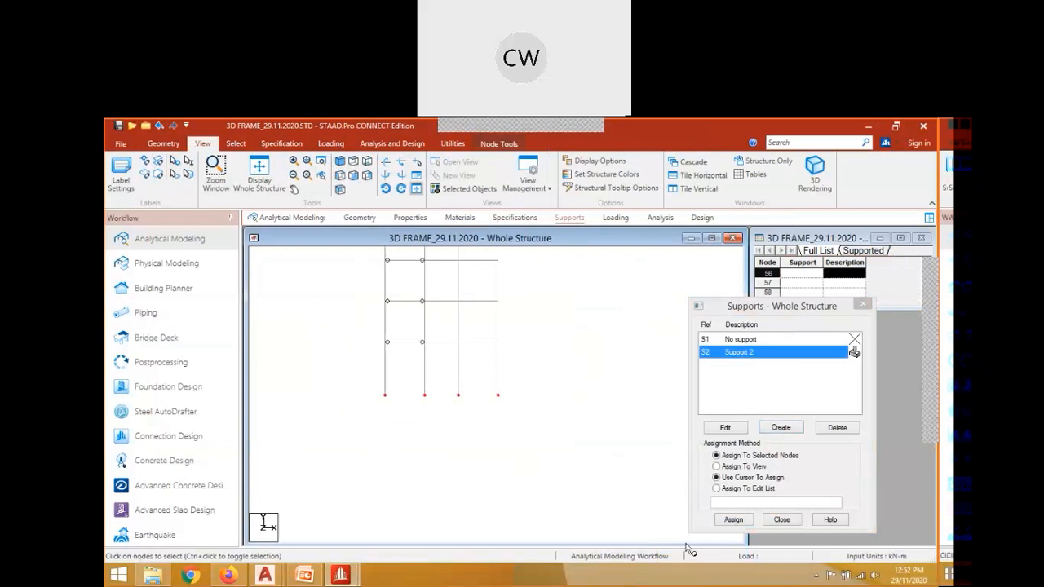
click(733, 519)
key(Return)
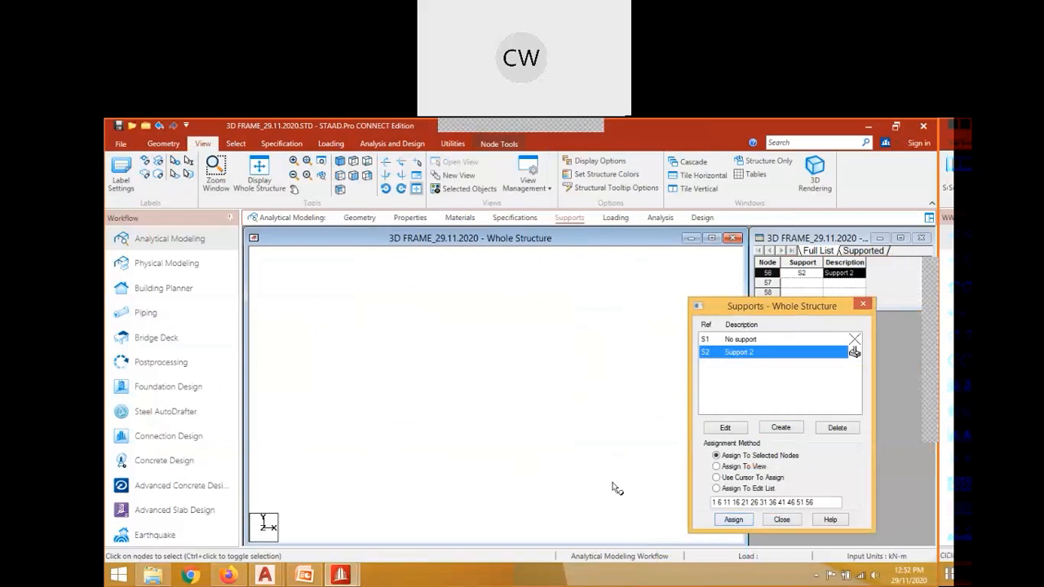
click(863, 305)
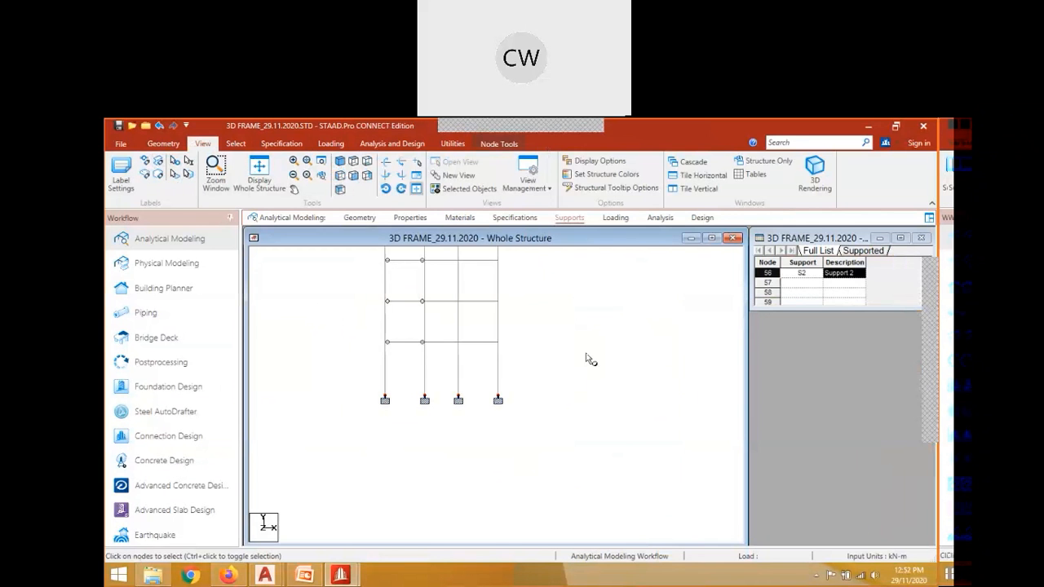
Show the supported frame in isometric view and maximize the whole-structure window.
click(341, 161)
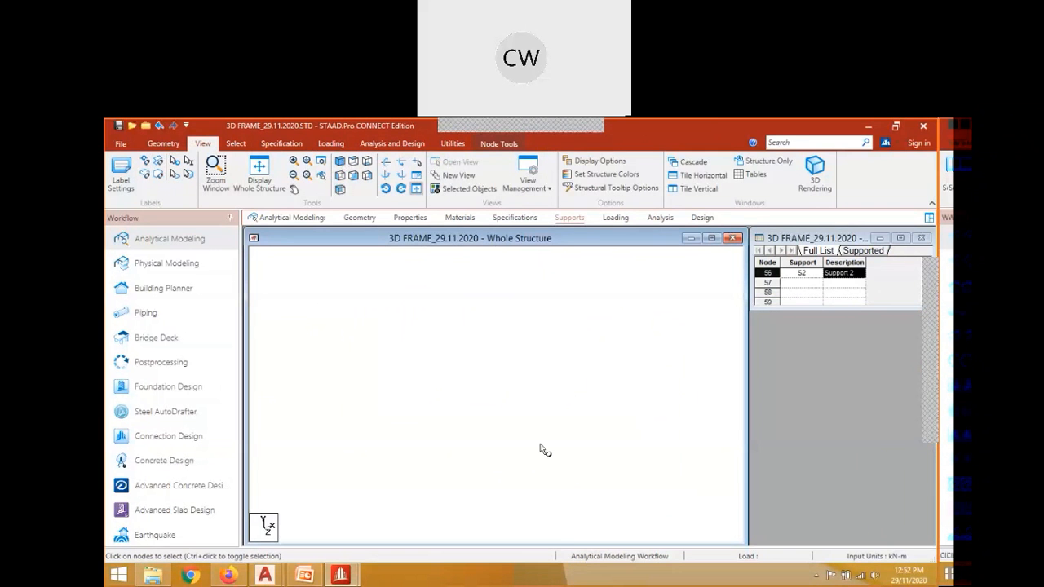
middle_drag(542, 449, 570, 372)
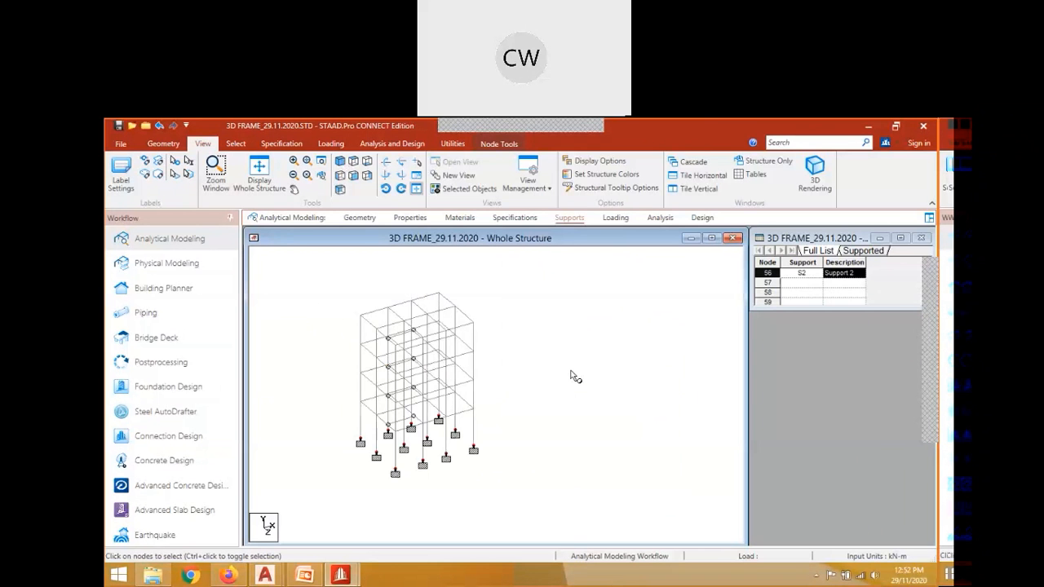
scroll(551, 376, up, 1)
middle_drag(550, 377, 605, 354)
click(712, 238)
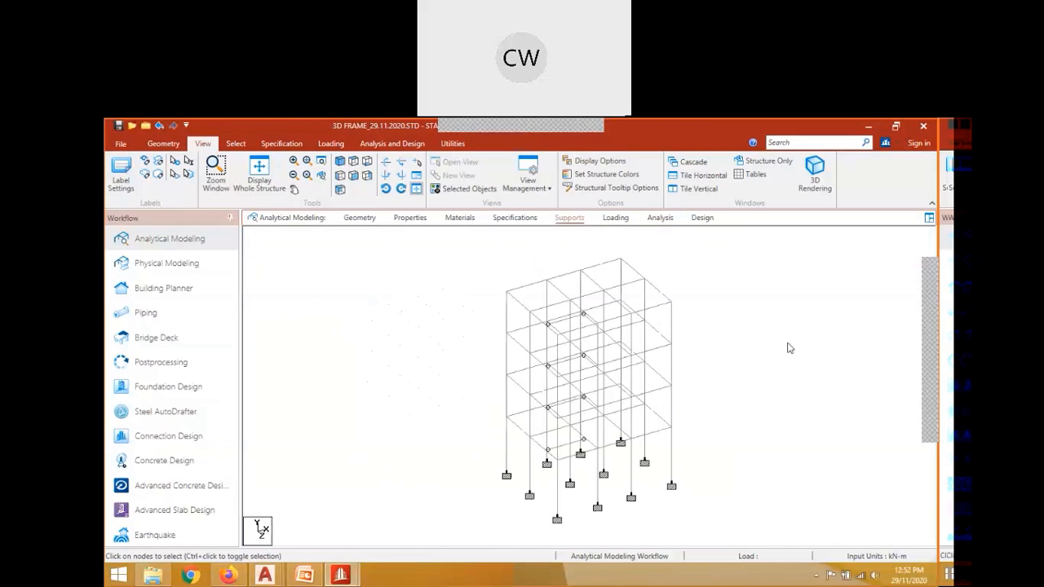
Go to the loading definitions and set the seismic parameter type to Indian IS 1893-2016.
middle_drag(688, 352, 518, 398)
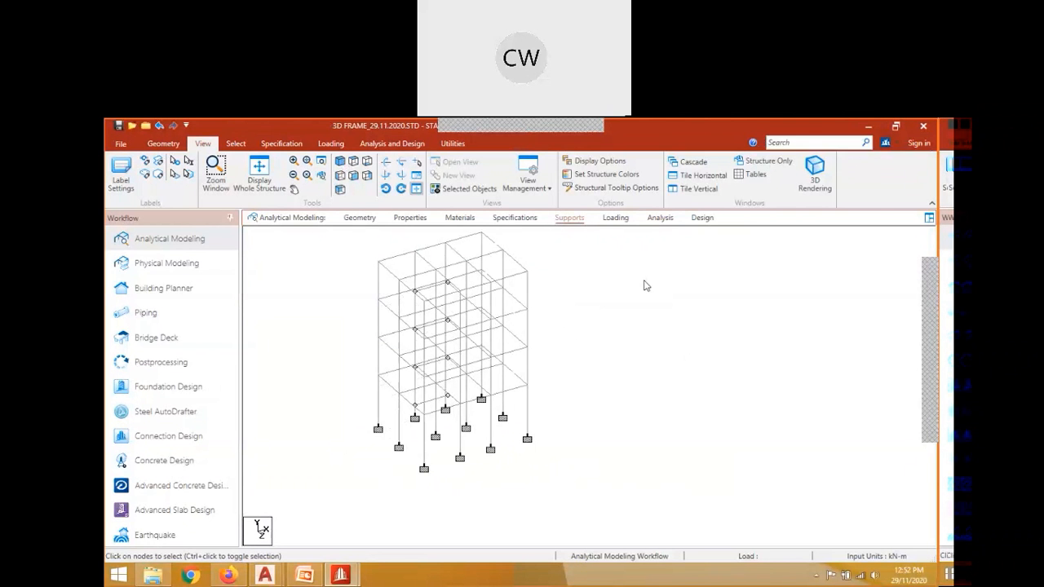
click(616, 218)
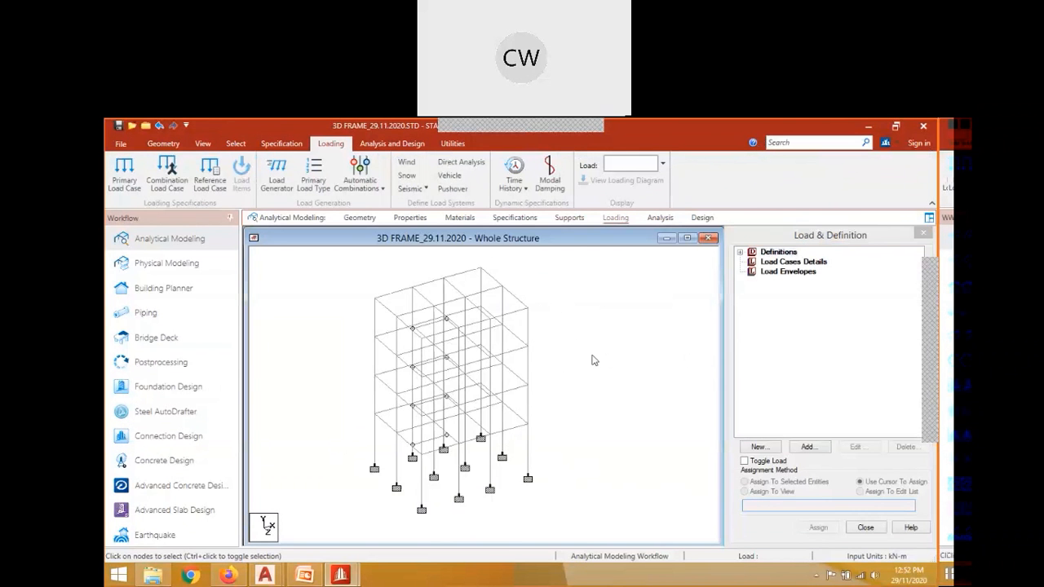
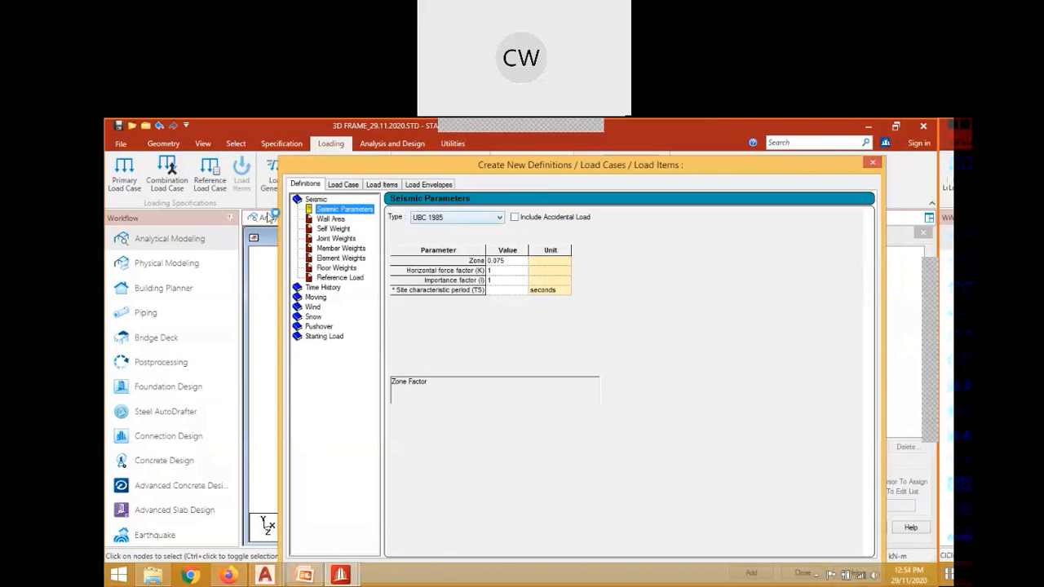
click(445, 219)
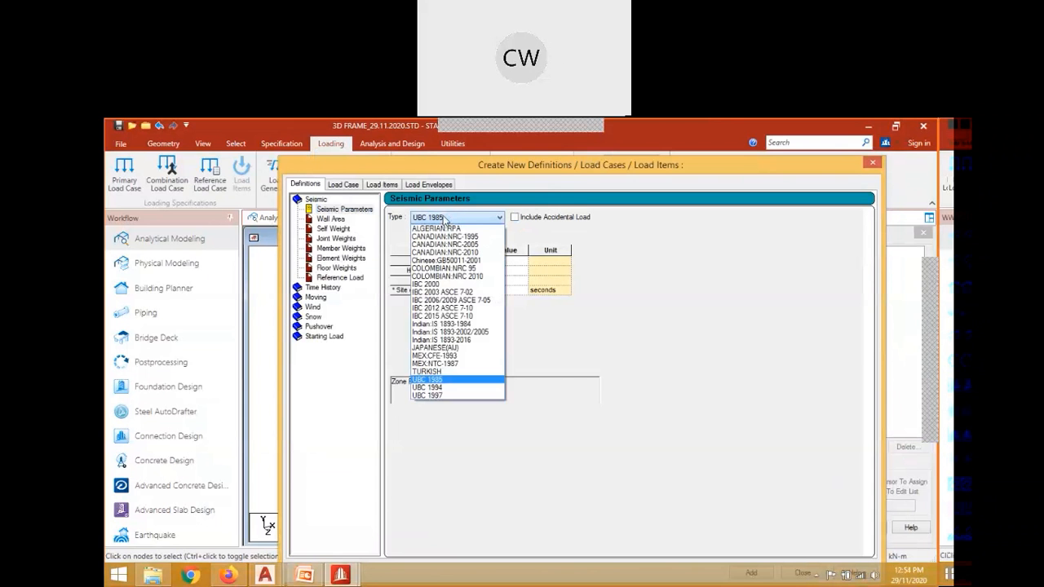
click(451, 340)
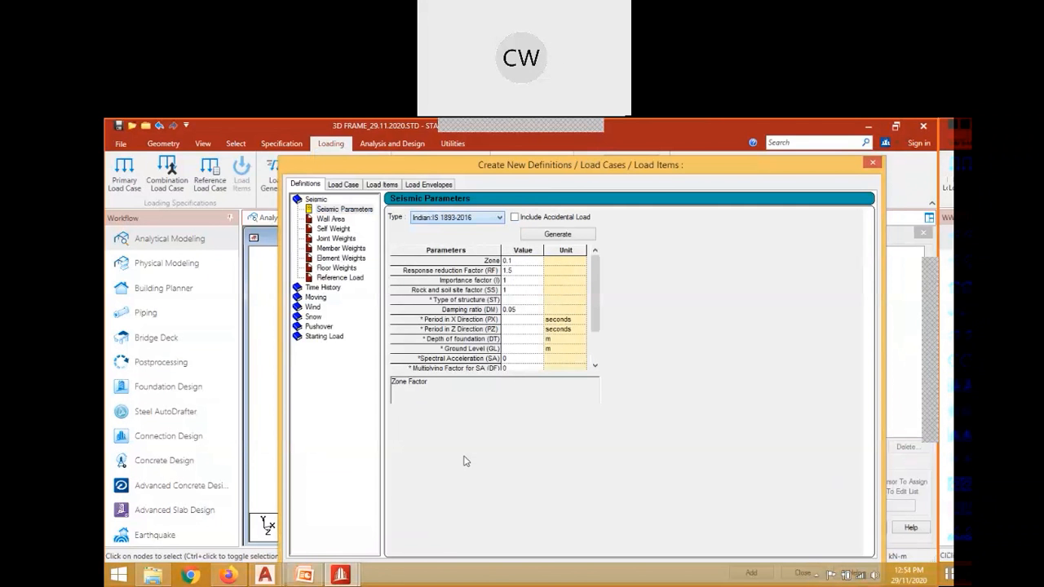
Open the IS 1893 seismic parameter generator and choose Mumbai as the city for the zone factor.
drag(522, 164, 492, 157)
click(520, 229)
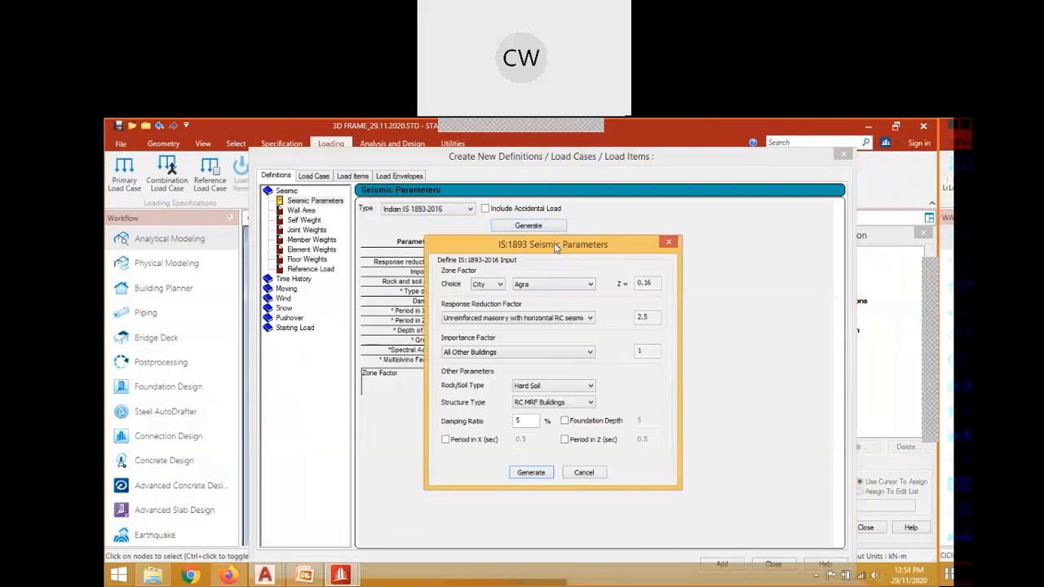
drag(554, 247, 417, 214)
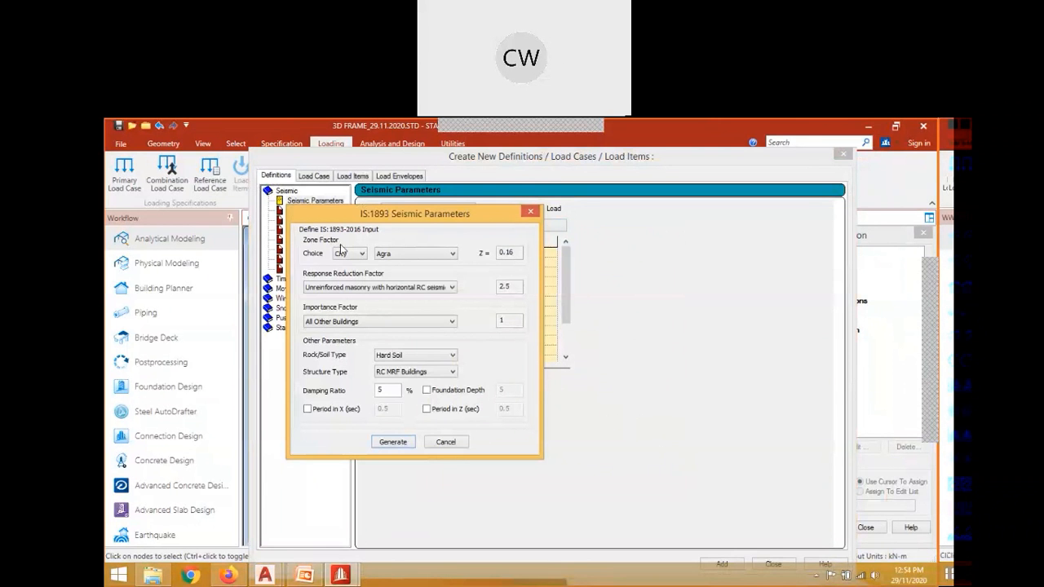
click(392, 254)
key(m)
key(m)
key(m)
key(m)
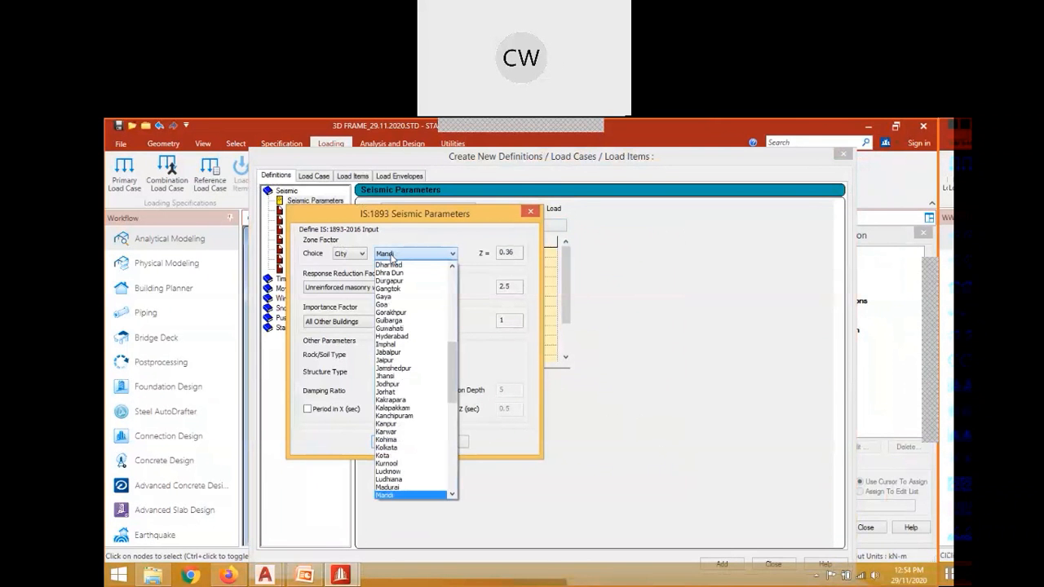
key(m)
key(m)
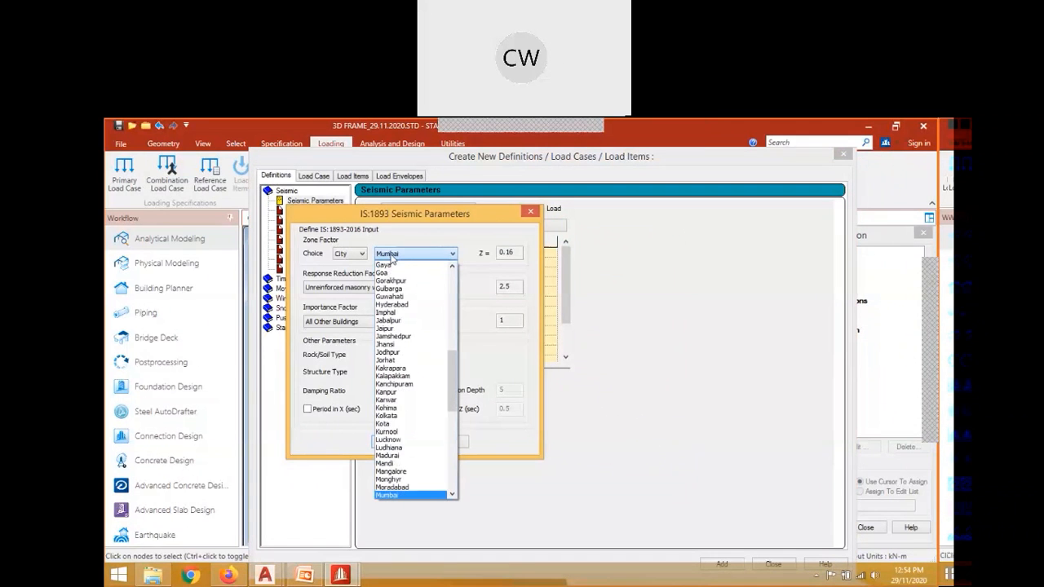
key(m)
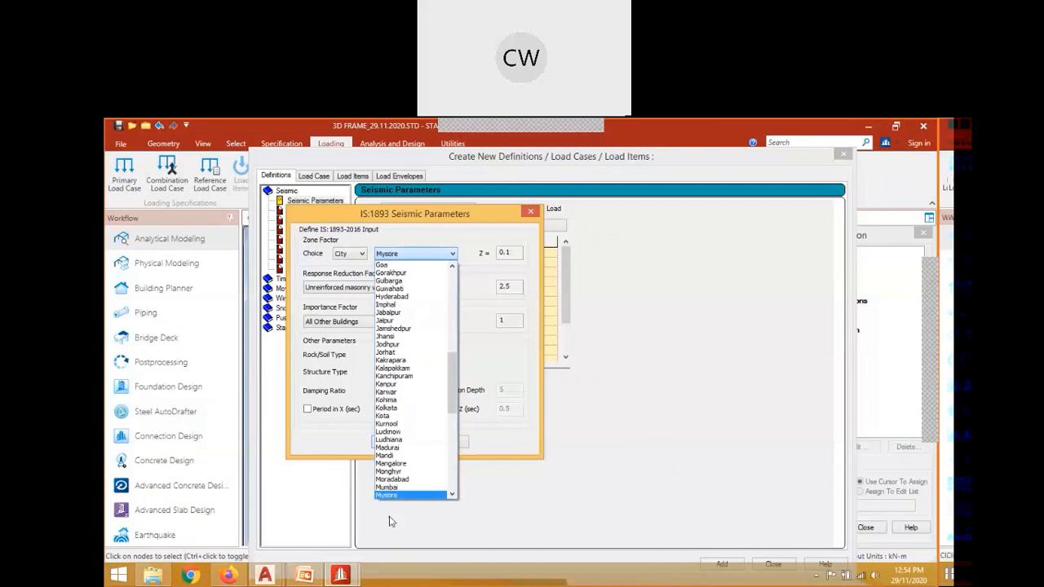
click(388, 487)
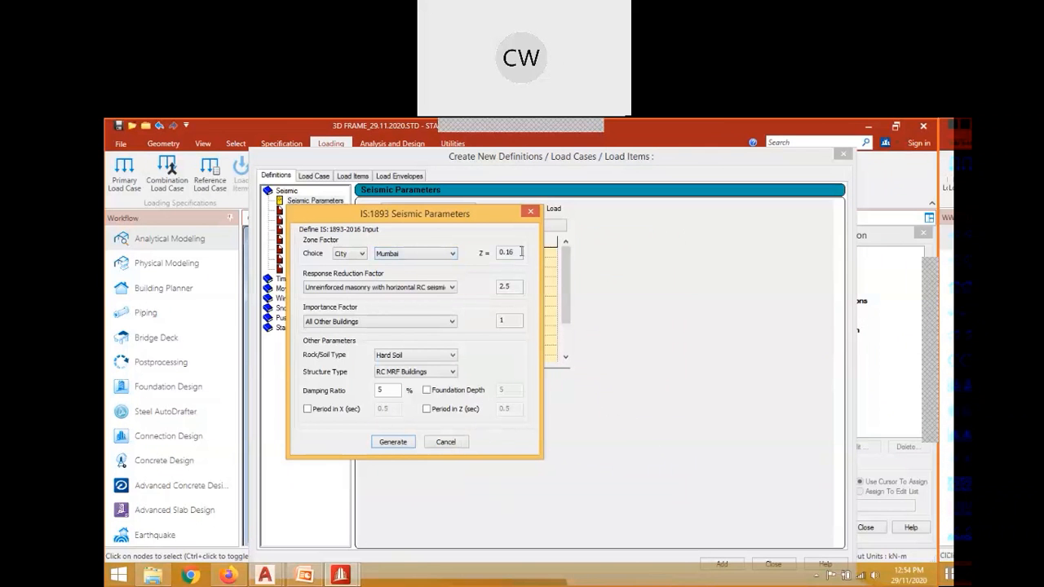
Set the response reduction factor to RC buildings with Special Moment Resisting Frames and the importance factor to Important Buildings.
click(400, 288)
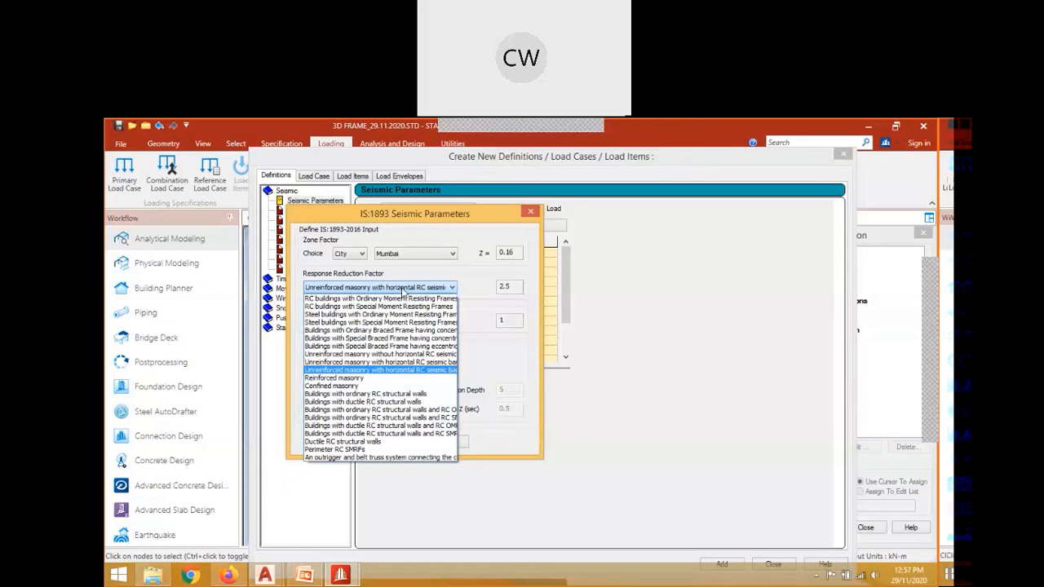
click(387, 308)
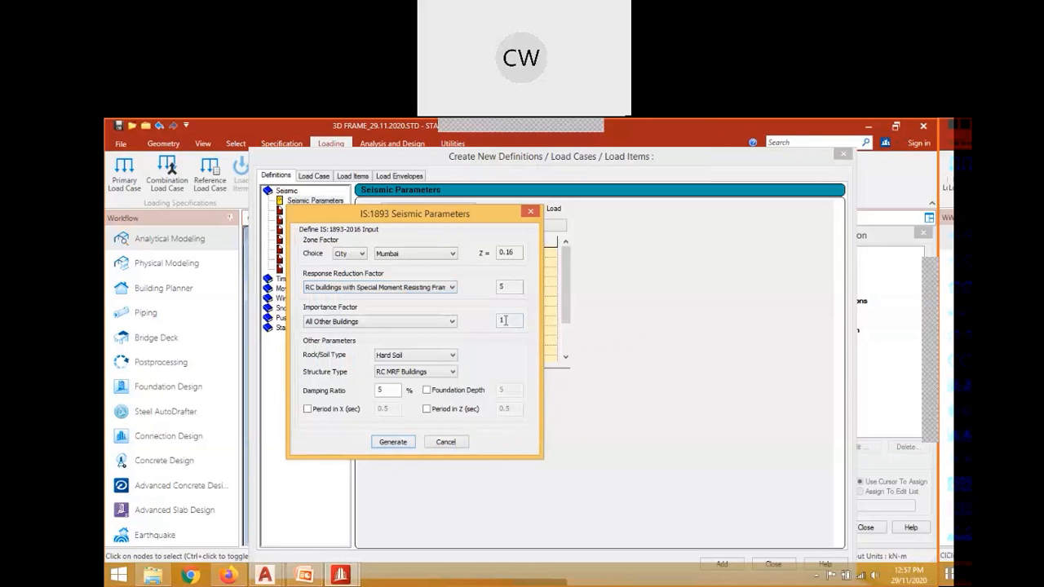
click(339, 323)
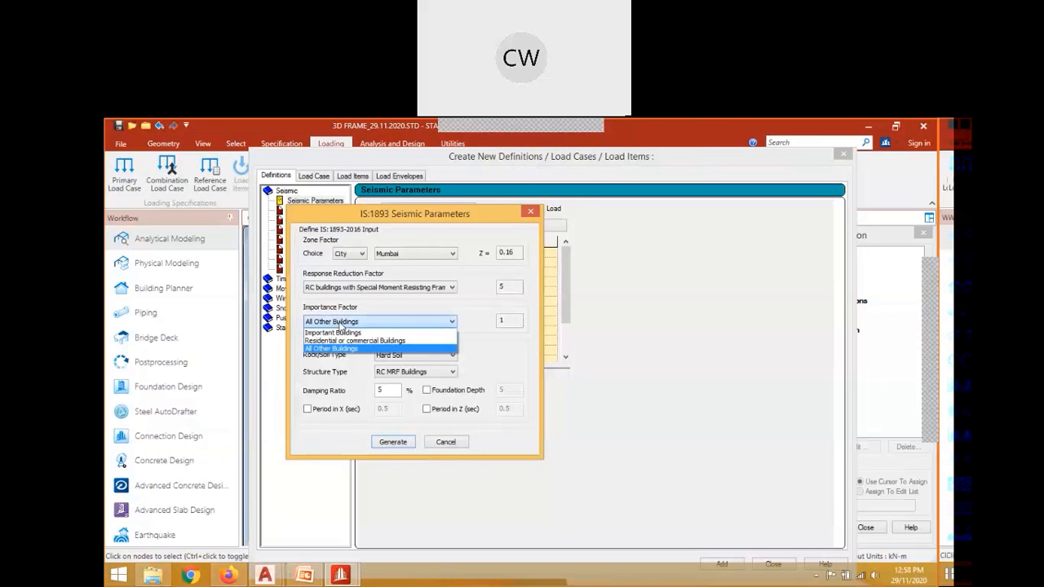
click(345, 340)
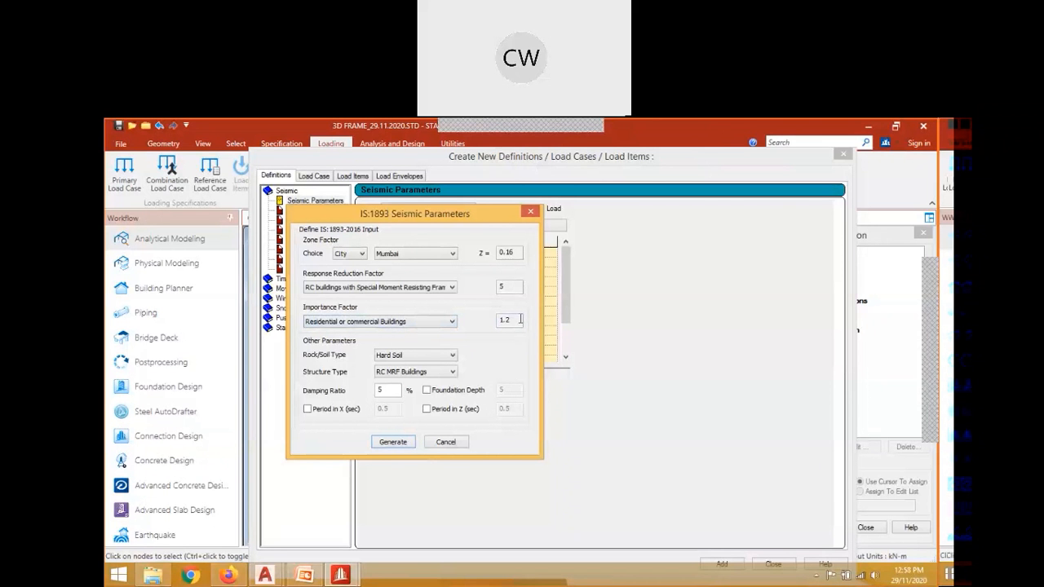
click(400, 323)
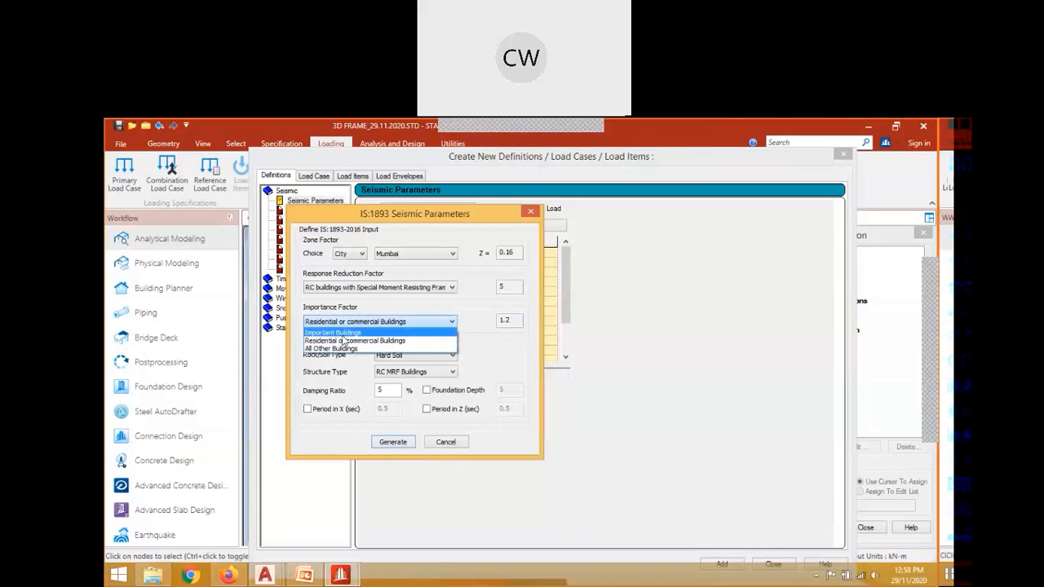
click(342, 333)
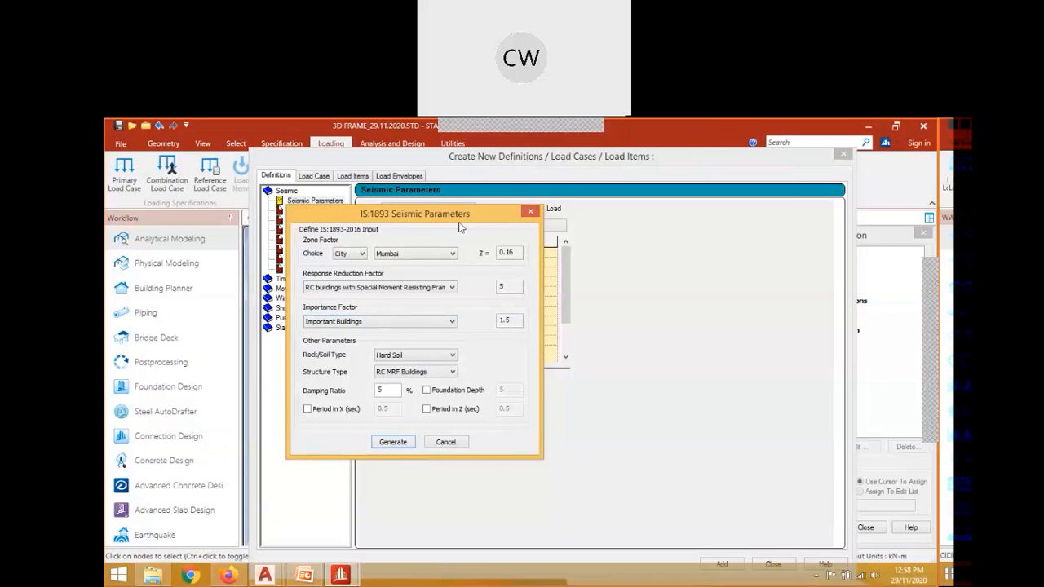
Set the rock/soil type to Medium Soil and generate the seismic parameters.
drag(459, 219, 459, 198)
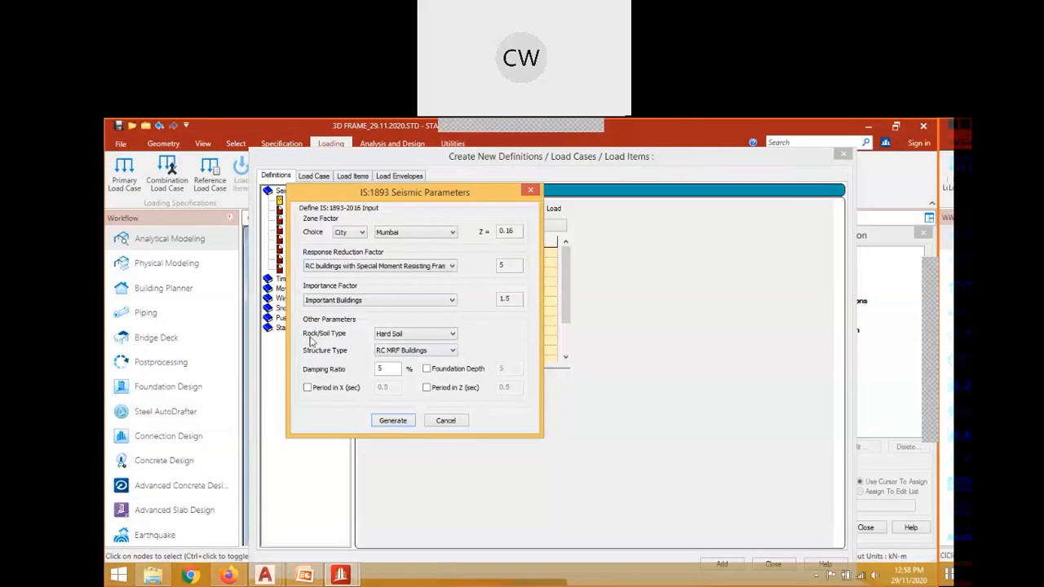
click(393, 335)
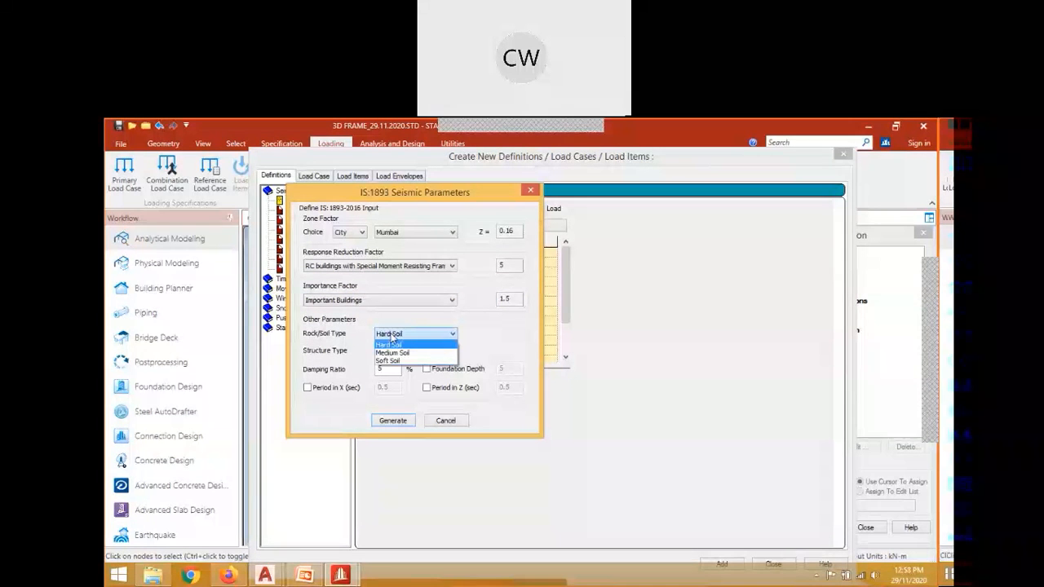
click(392, 352)
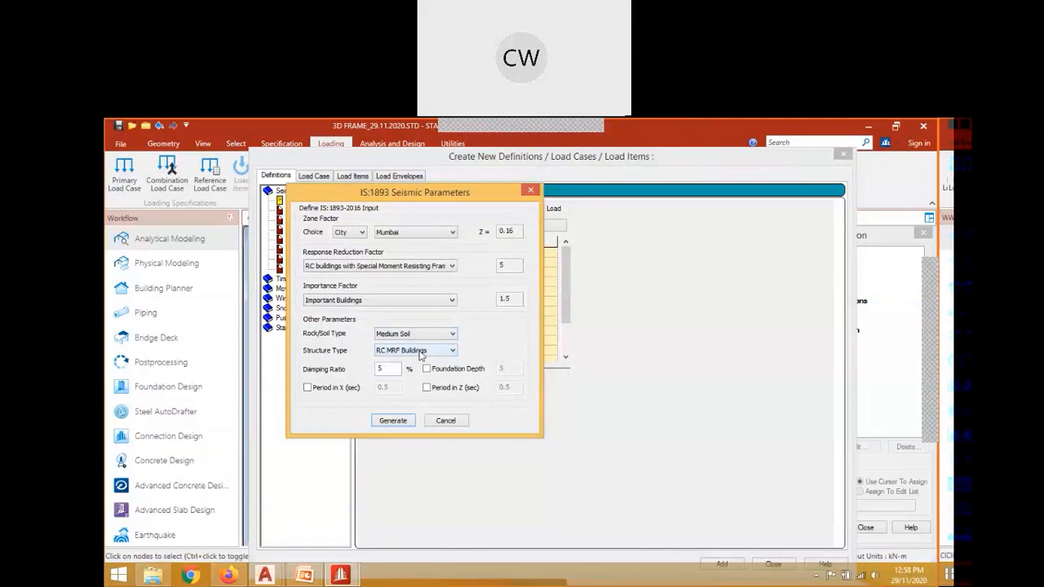
click(391, 421)
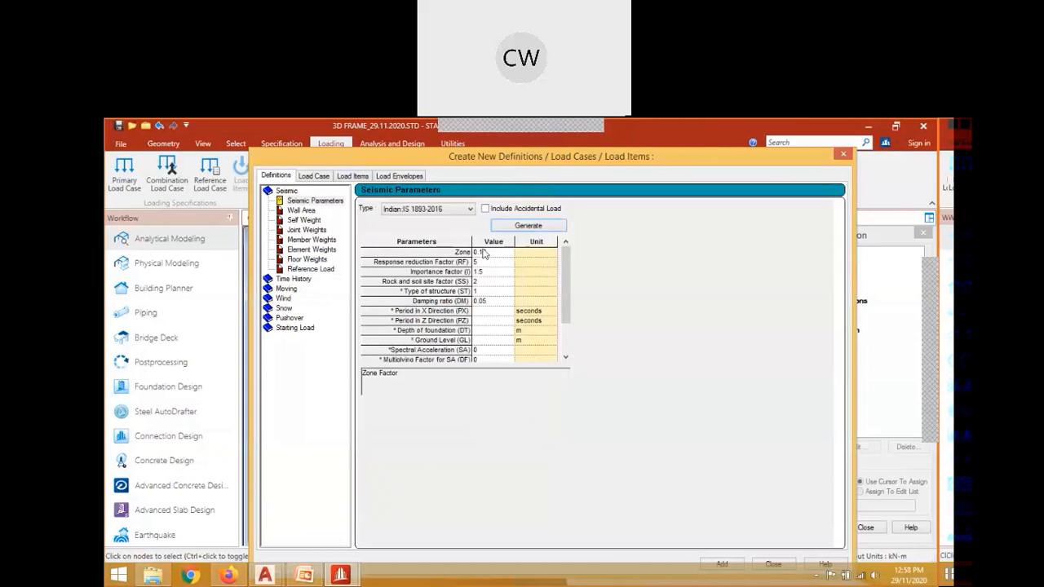
Add the generated seismic parameters to the model and select the new entry under the seismic definition.
drag(656, 157, 640, 126)
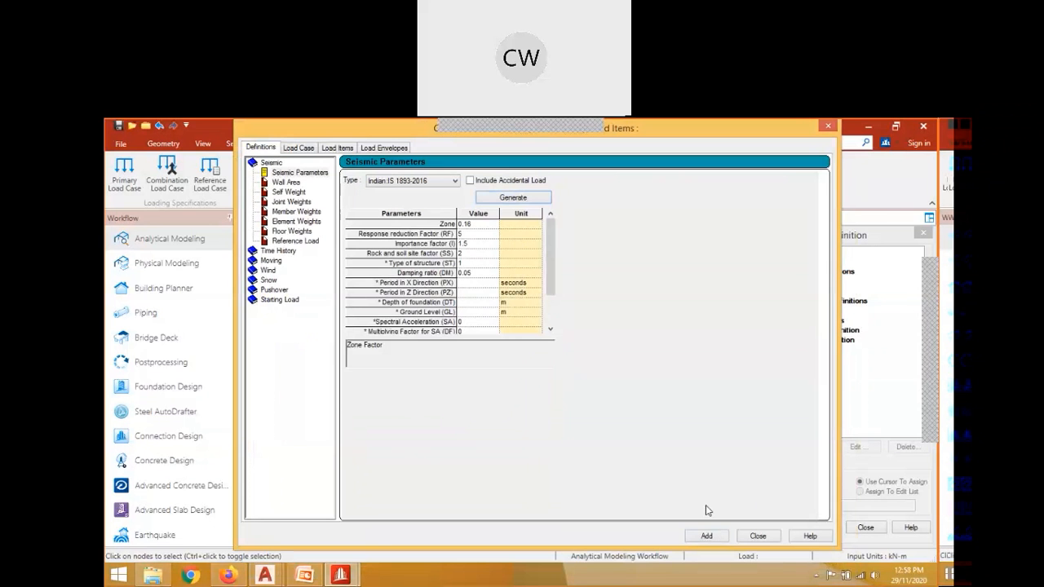
click(706, 536)
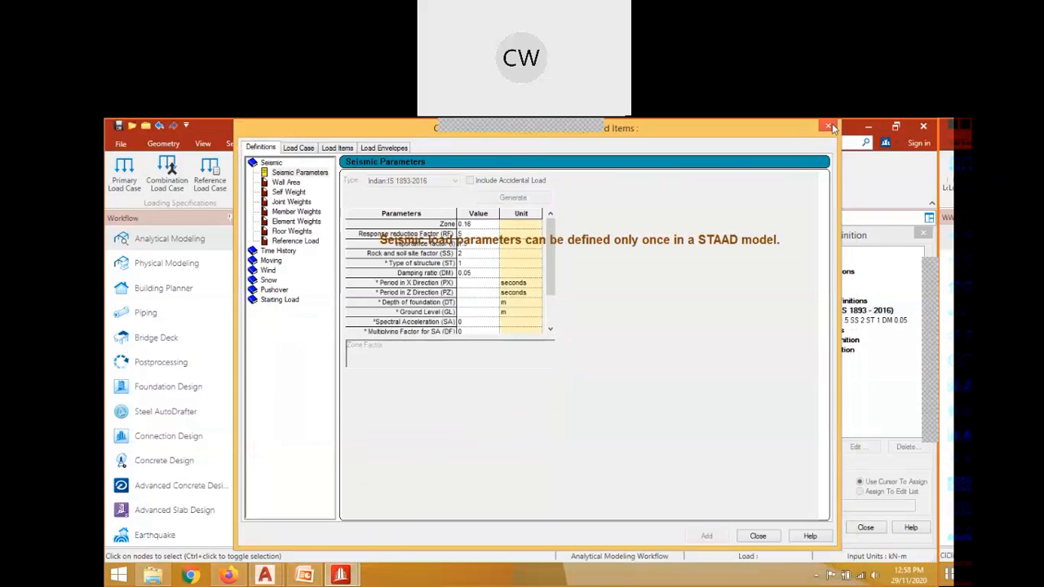
click(828, 127)
click(825, 321)
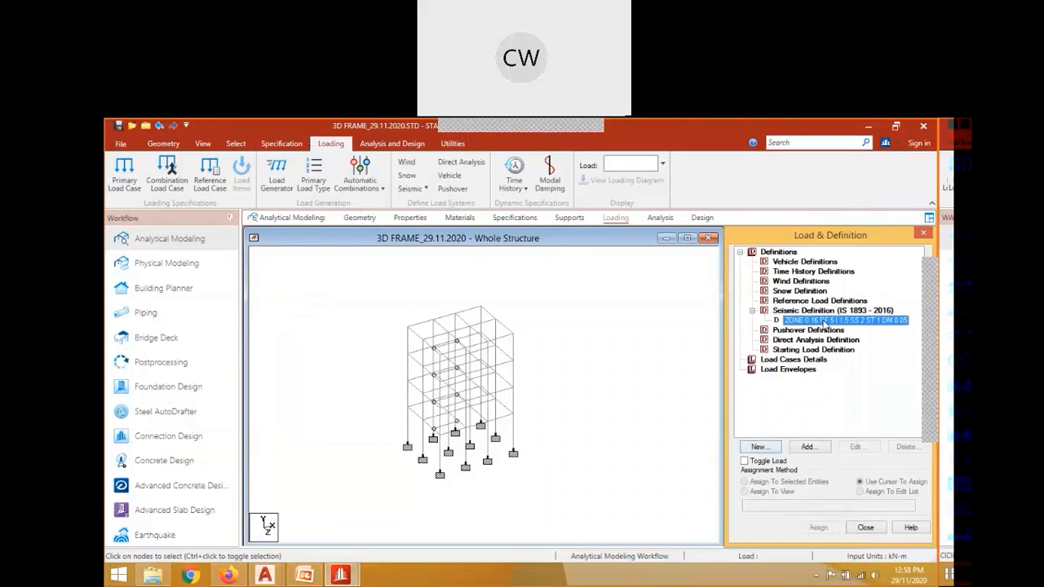
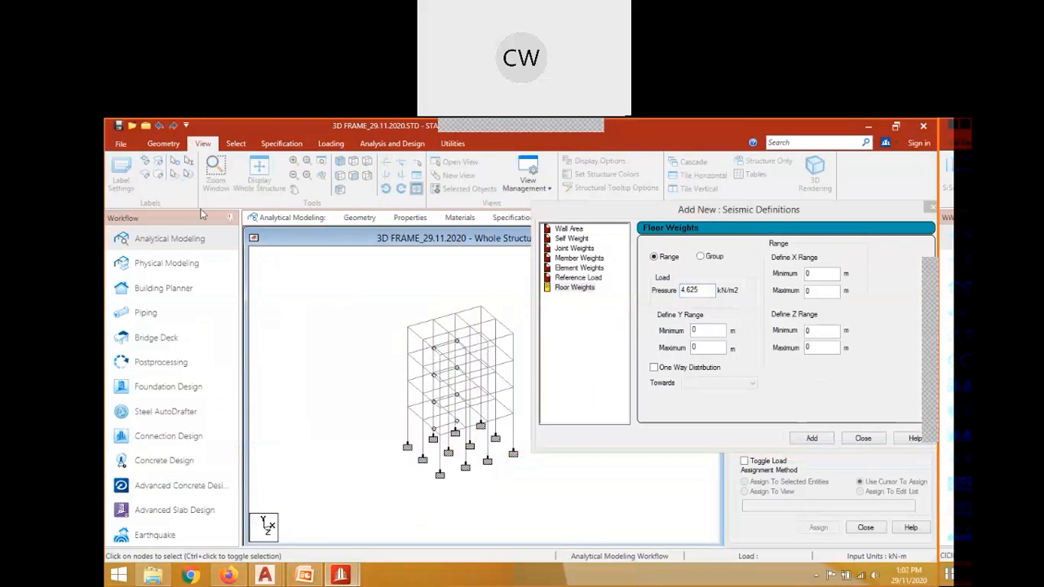
Check the coordinates of the frame's top corner node and of the support node at the base of the same column.
click(164, 144)
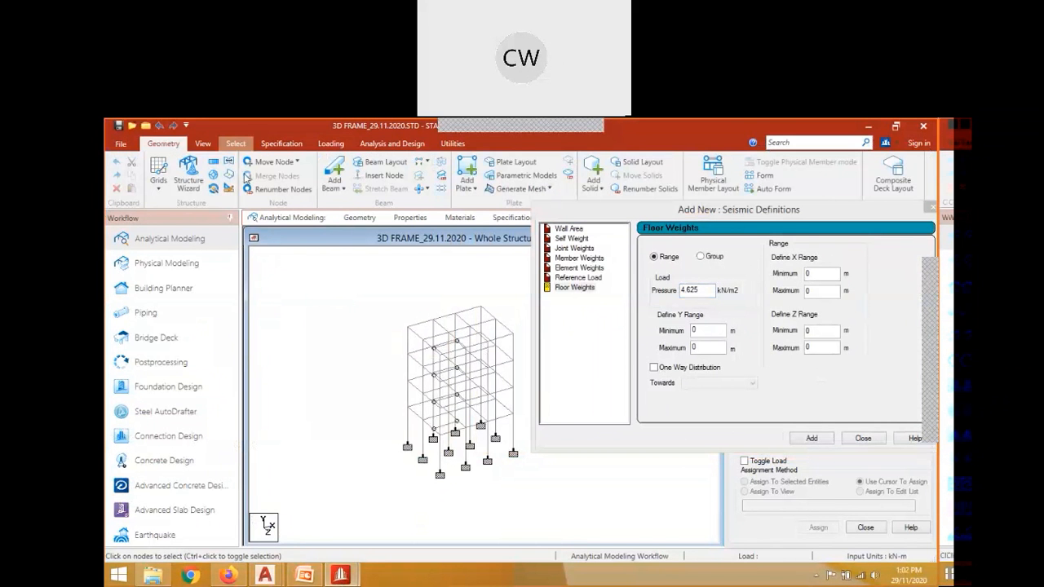
click(236, 143)
click(119, 173)
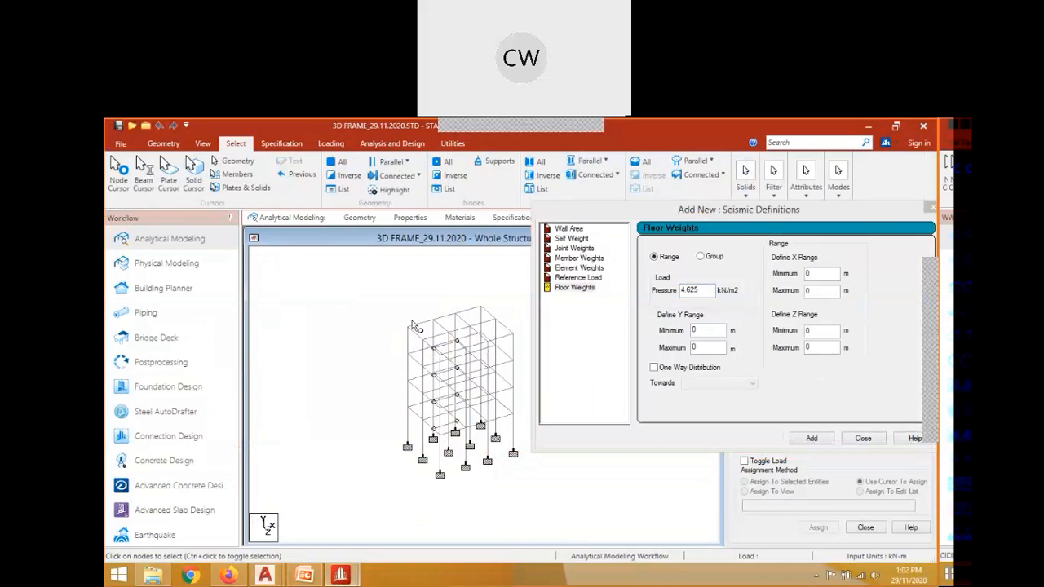
double_click(409, 329)
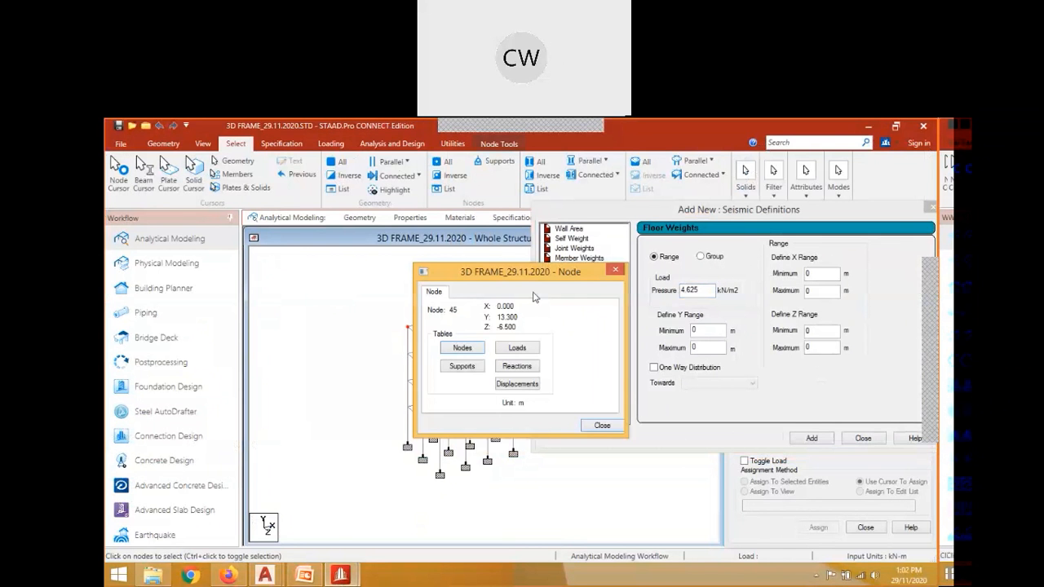
drag(526, 273, 388, 317)
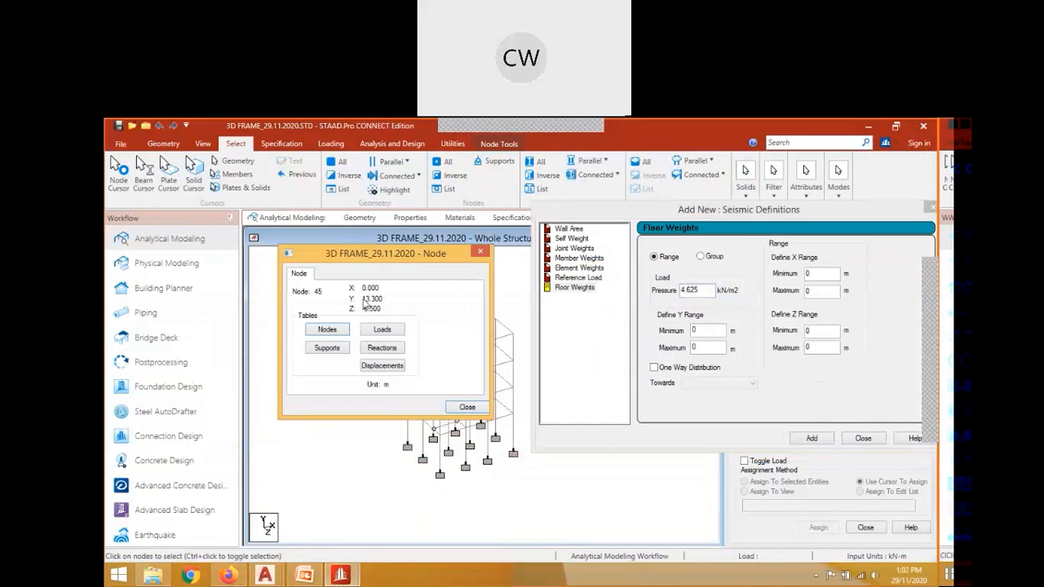
click(482, 254)
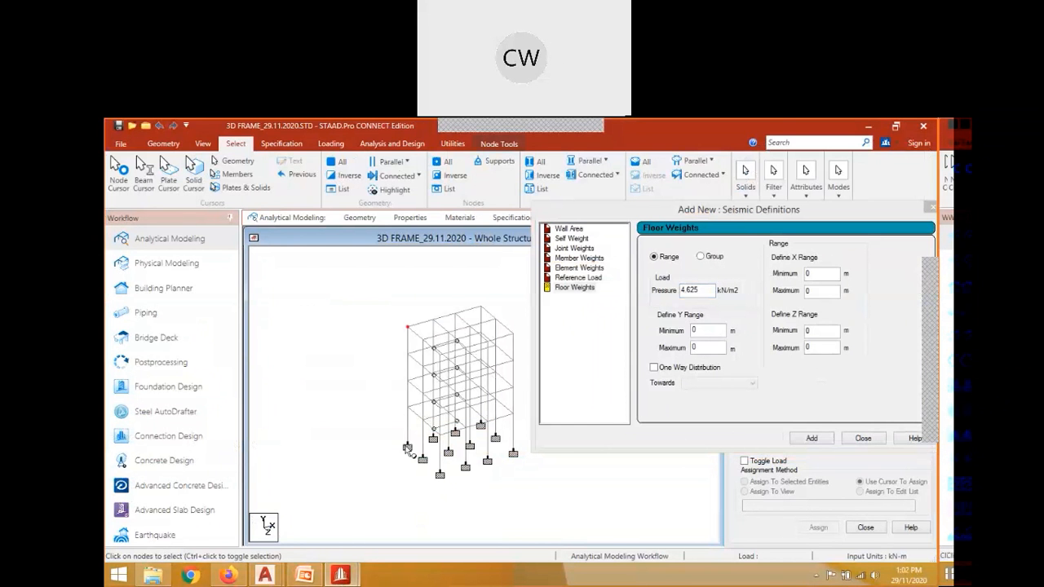
double_click(408, 444)
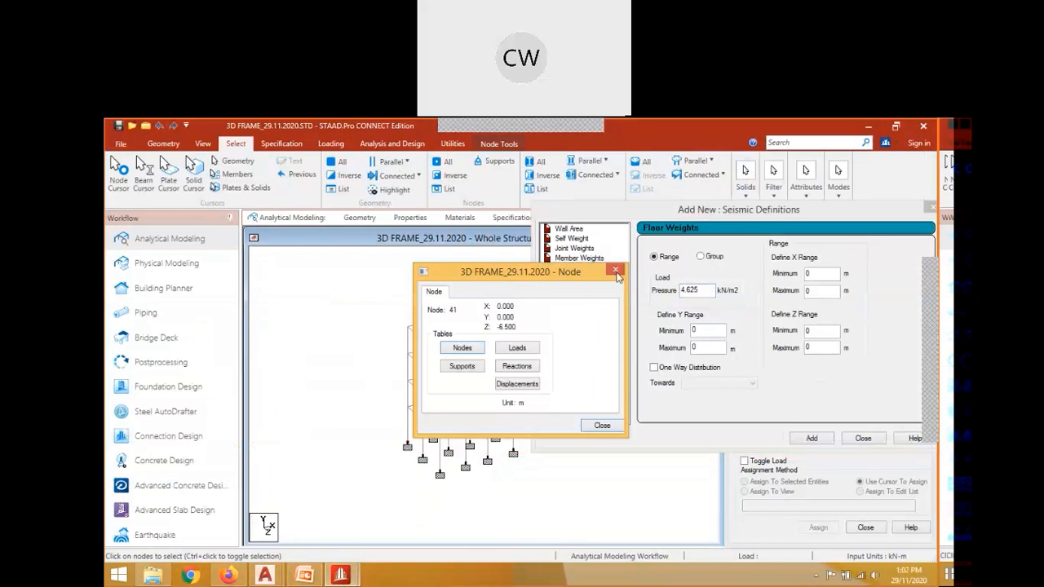
click(616, 272)
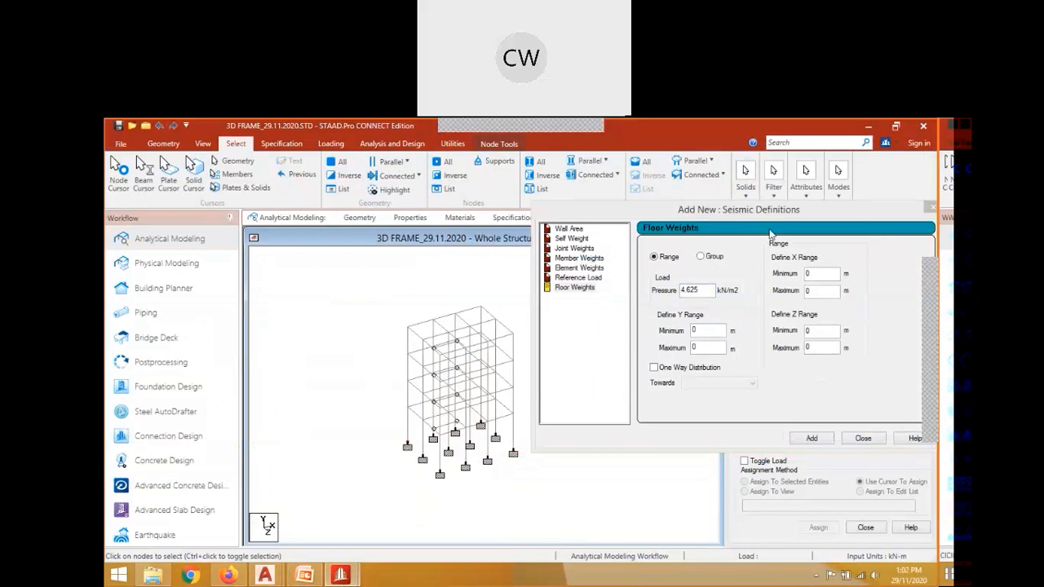
Set the floor weight's maximum Y range to 13.3 m and add the floor weight to the seismic definition.
drag(766, 210, 683, 214)
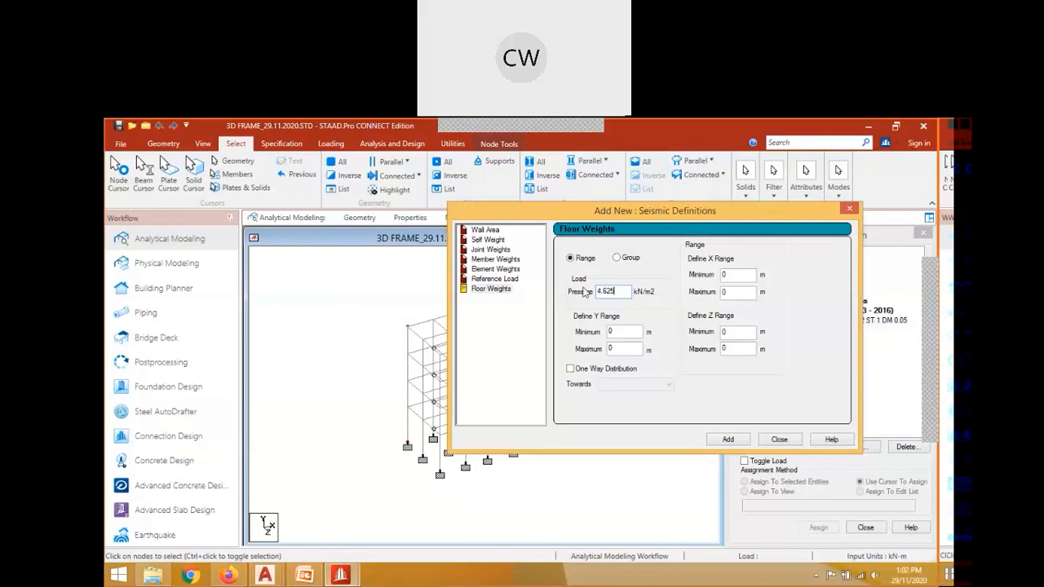
double_click(629, 352)
text(13.3)
key(Return)
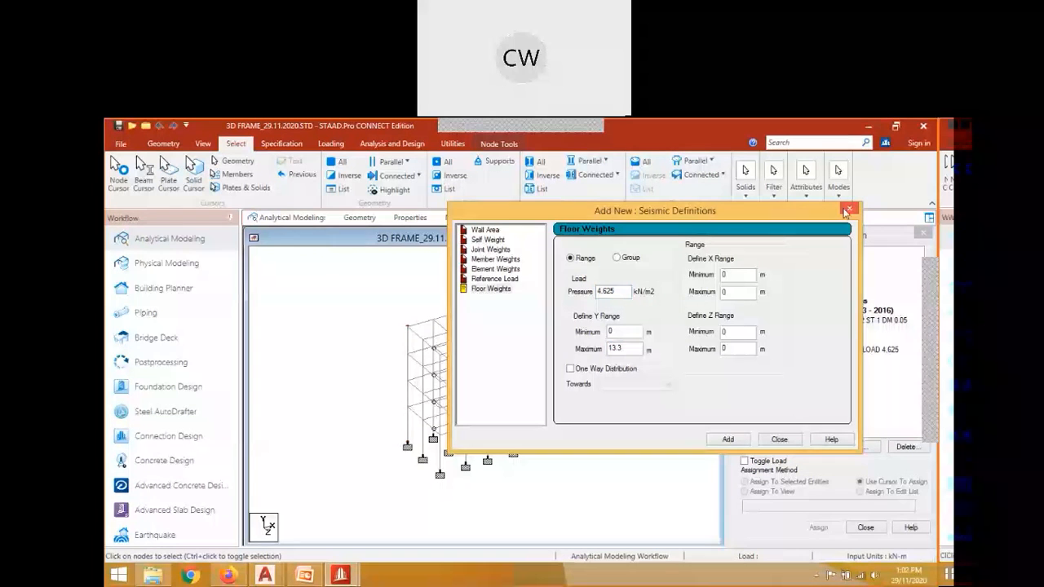
drag(718, 215, 591, 218)
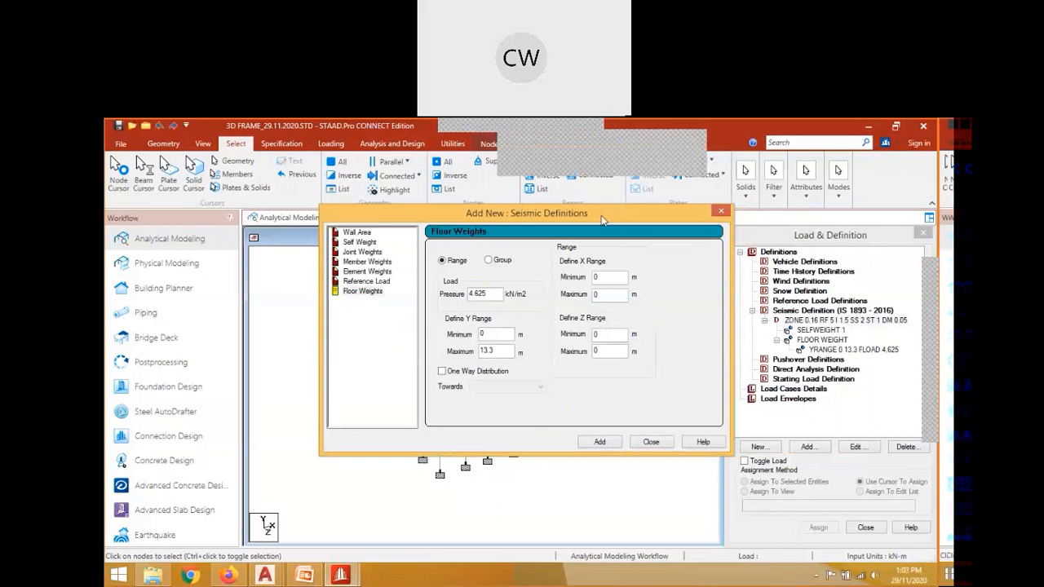
Consult the load notes in PowerPoint and check the coordinates of the frame's corner node one storey below the roof.
drag(599, 222, 835, 244)
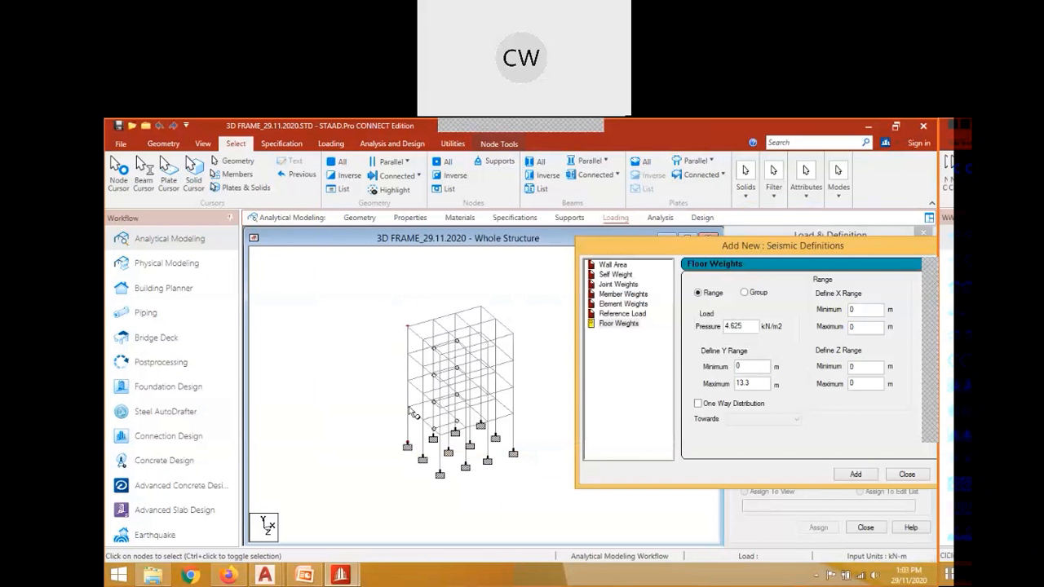
click(406, 392)
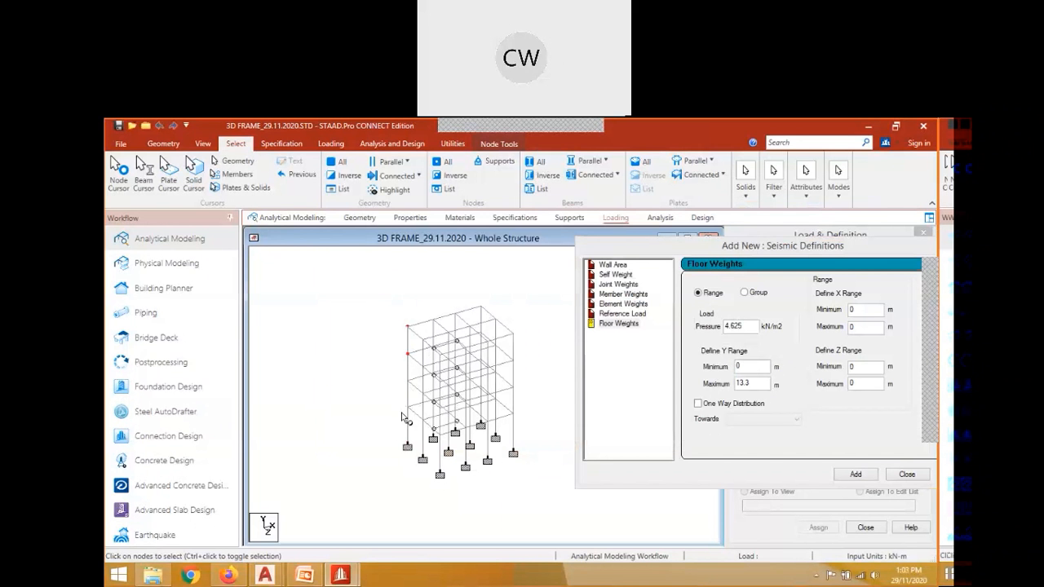
click(306, 577)
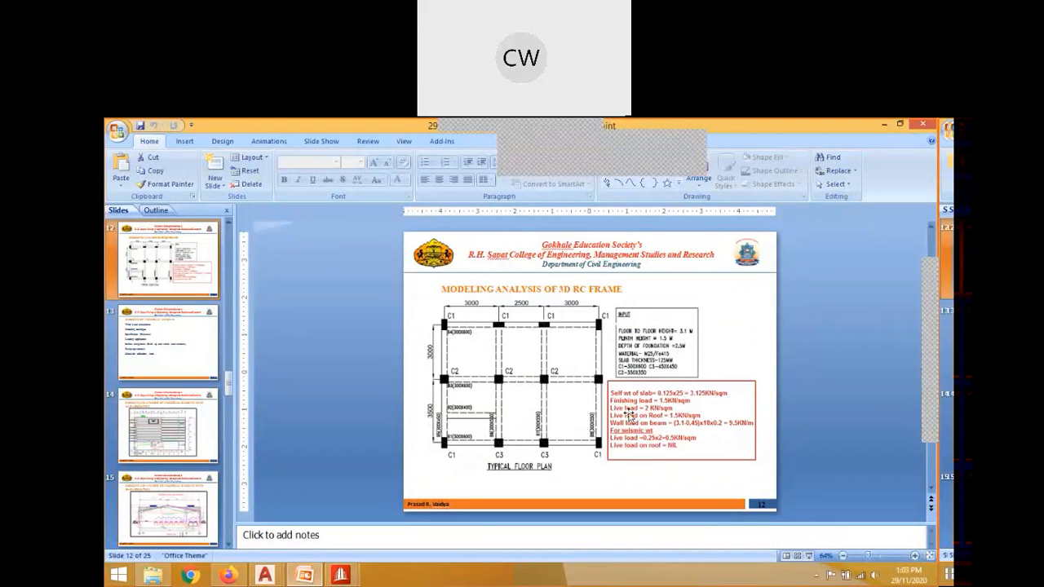
click(342, 575)
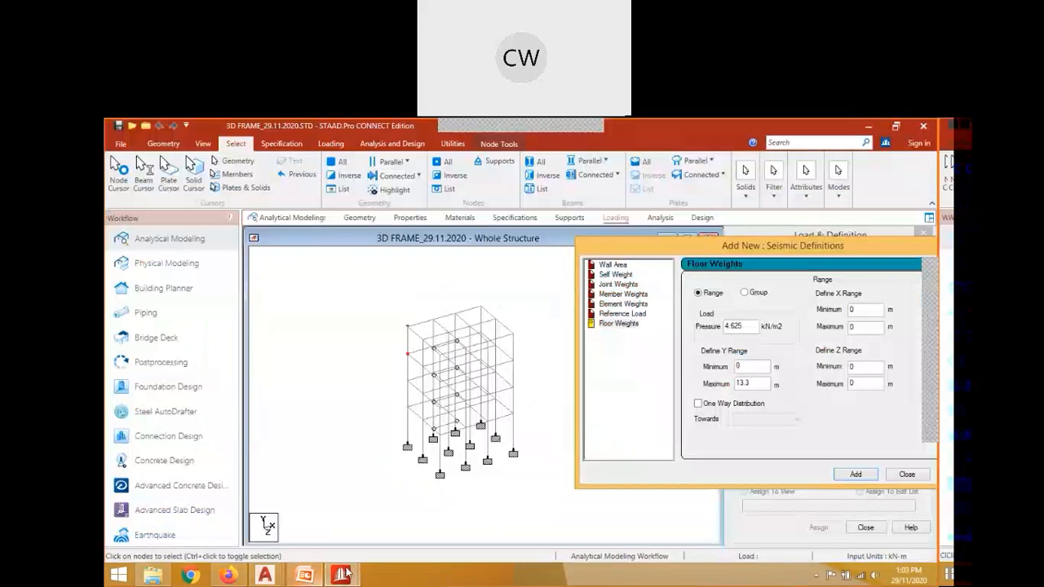
drag(724, 249, 518, 249)
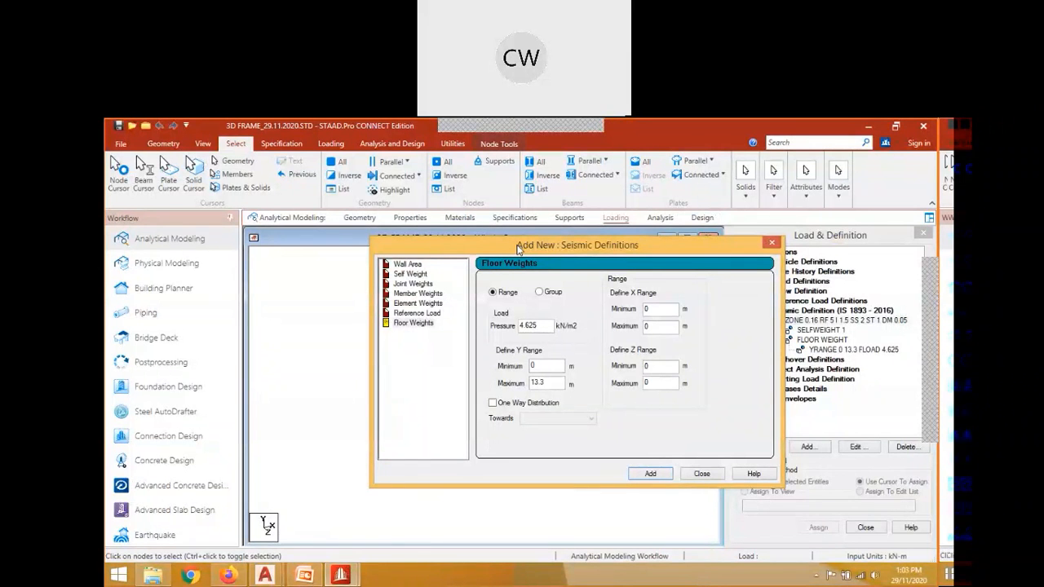
drag(519, 249, 712, 235)
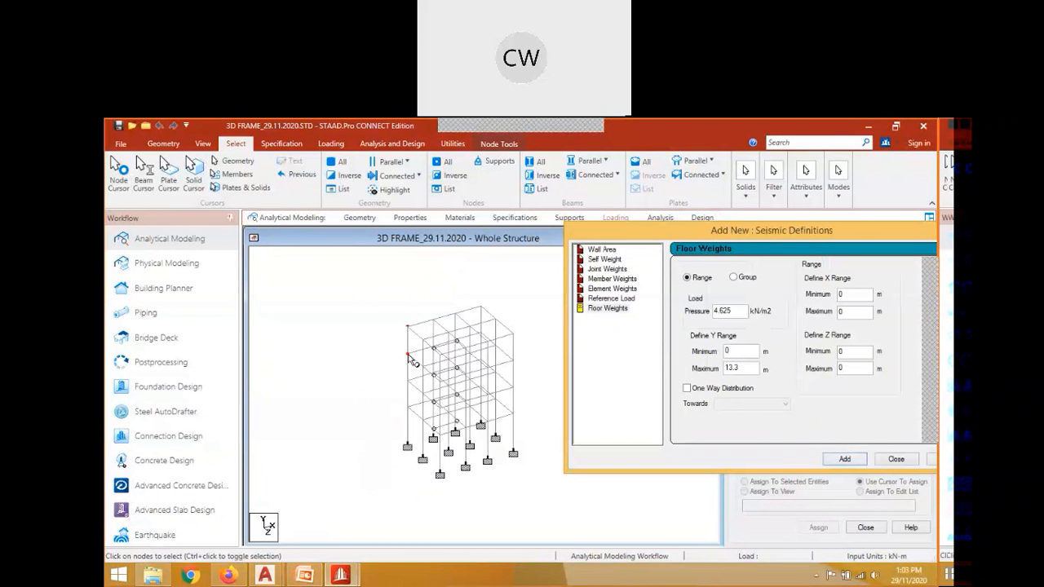
click(408, 355)
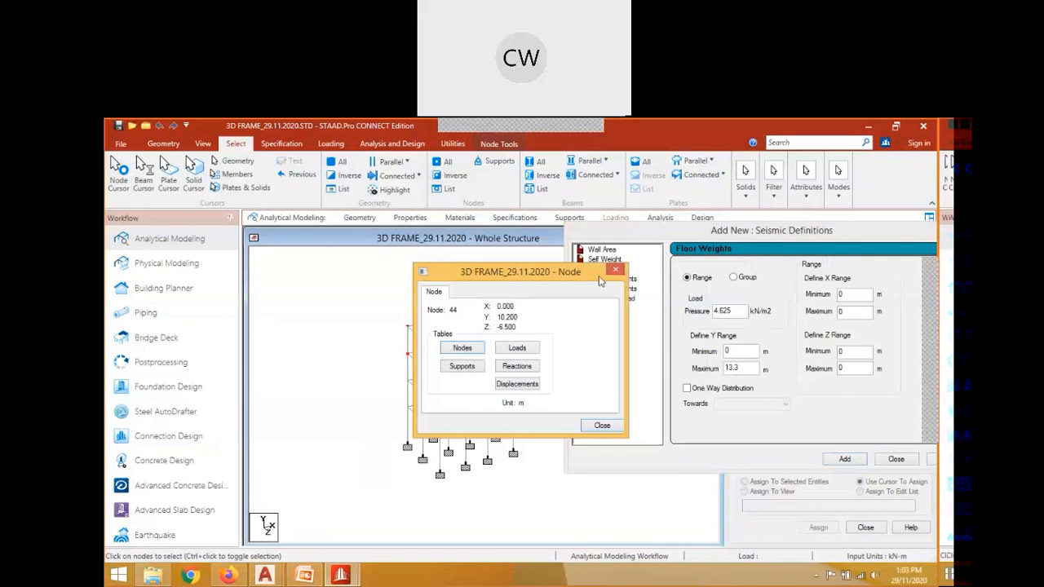
click(616, 270)
Add a second floor weight with a pressure of 0.5 kN/m2 and a maximum Y range of 10.2 m.
drag(772, 232, 656, 233)
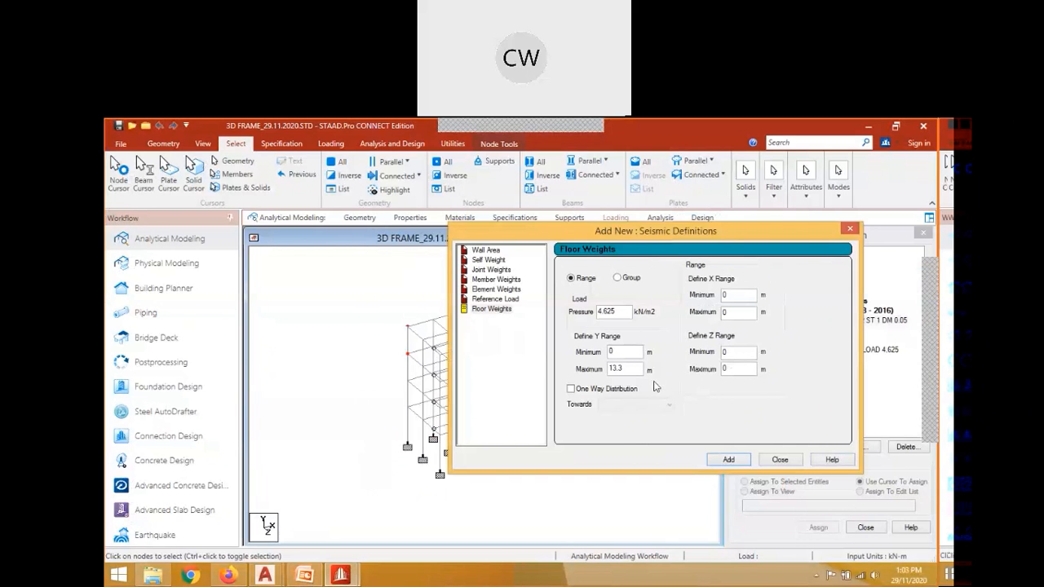
drag(632, 369, 587, 372)
text(10.2)
drag(627, 312, 520, 318)
text(0.5)
click(728, 459)
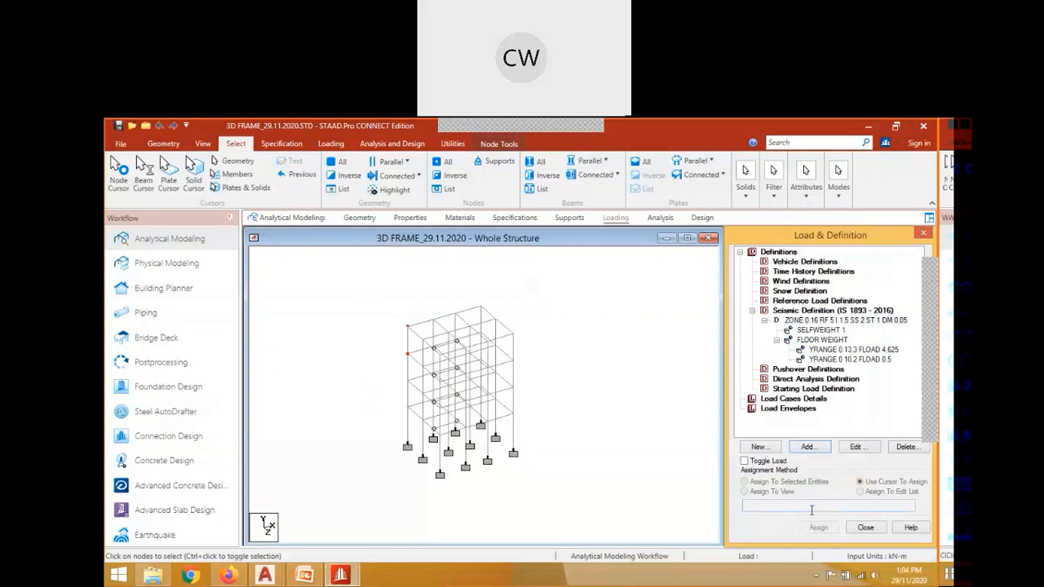
Review the 0.5 floor weight, the self weight and the zone parameters entry in the seismic definition.
click(846, 360)
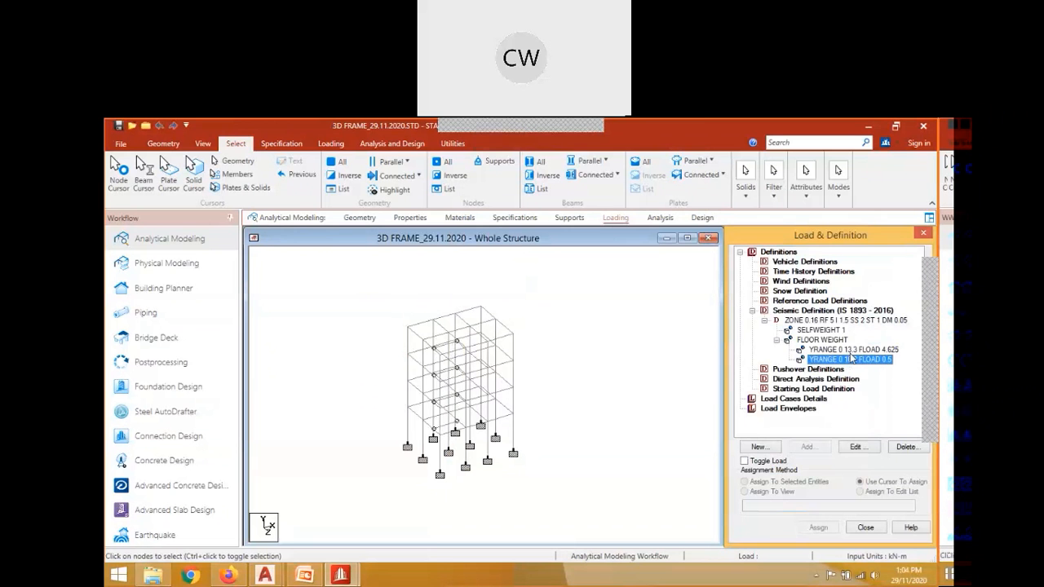
click(822, 330)
click(820, 321)
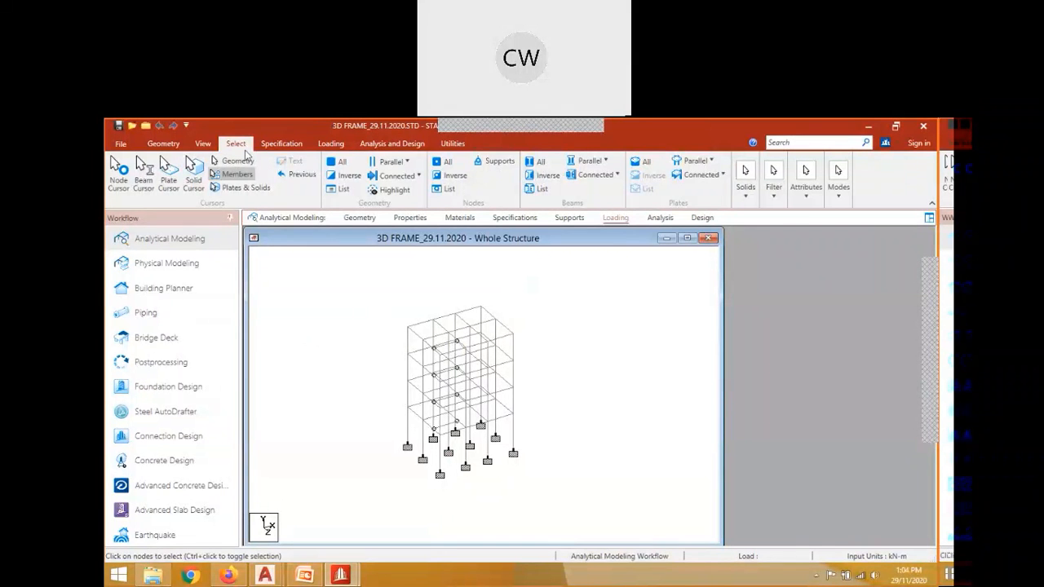
Reopen the load definitions and start a member weight of loading type UNI under the seismic zone parameters.
click(330, 144)
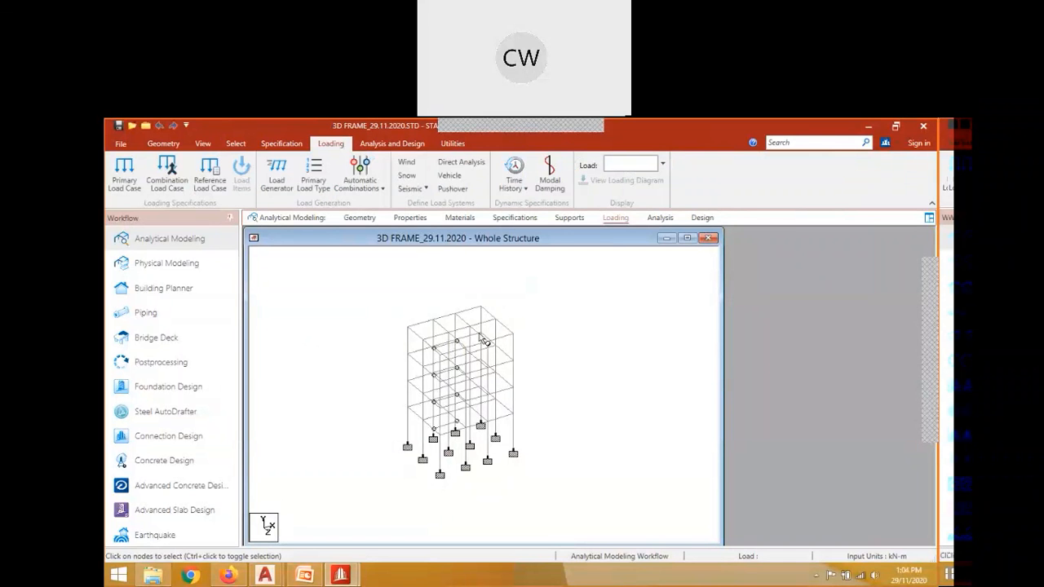
click(617, 219)
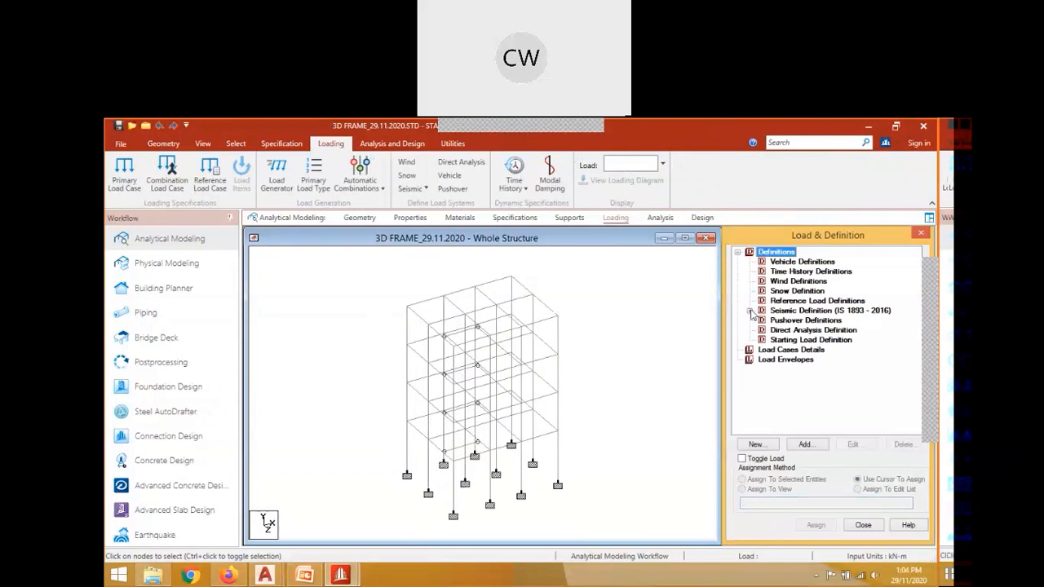
click(750, 312)
double_click(794, 321)
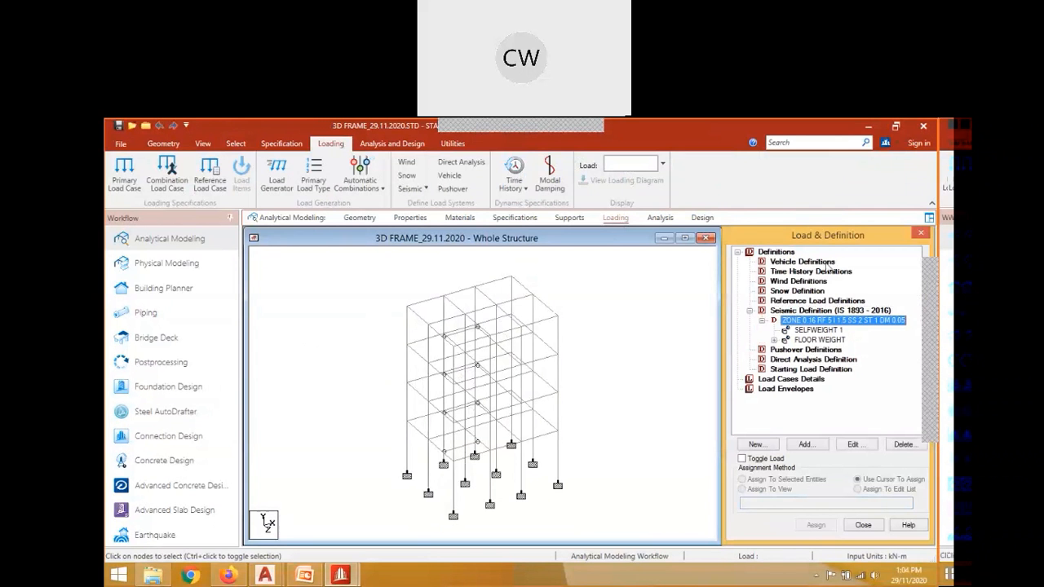
click(804, 446)
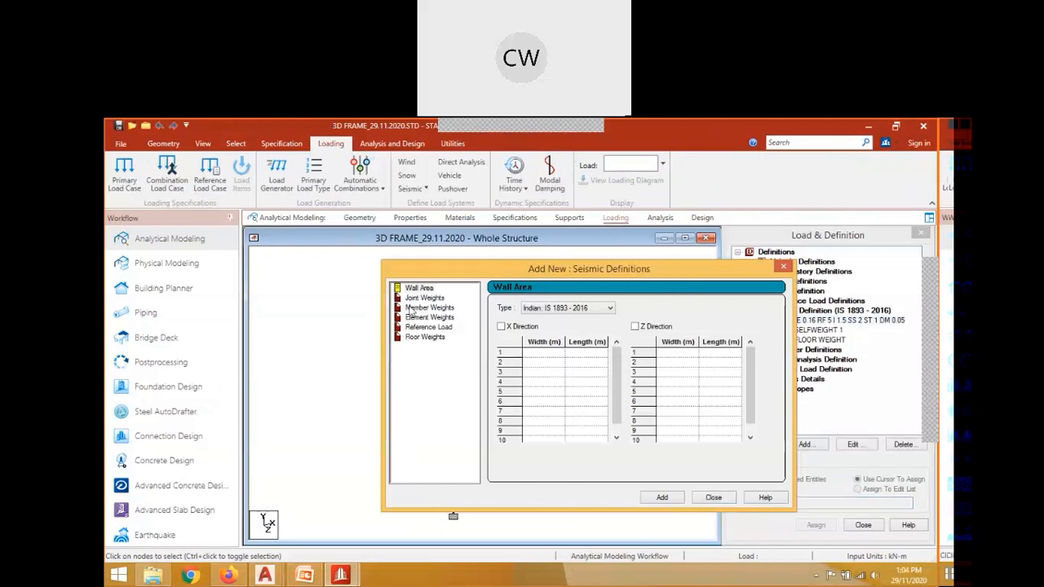
click(424, 308)
click(618, 333)
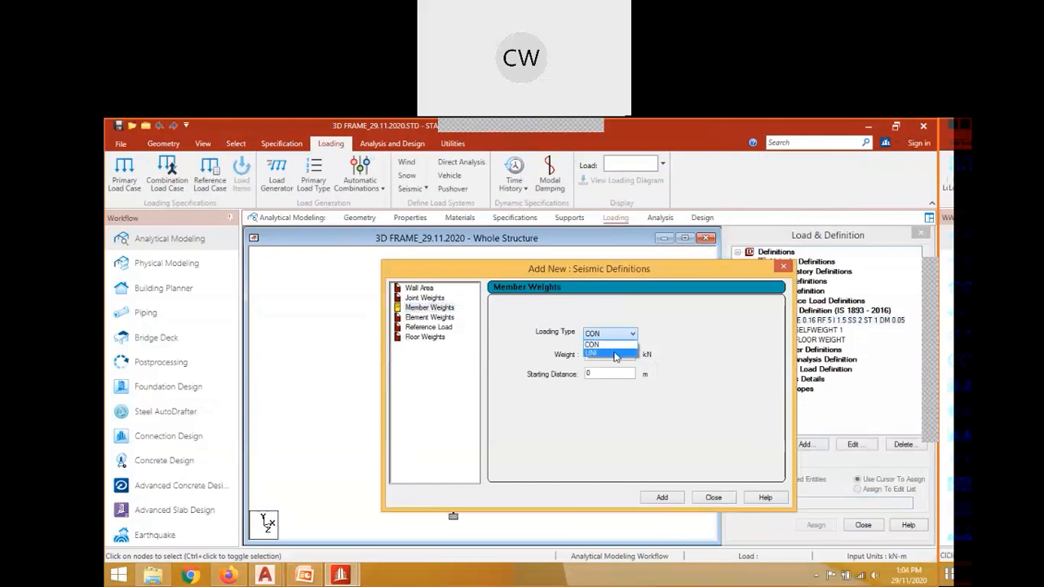
click(616, 354)
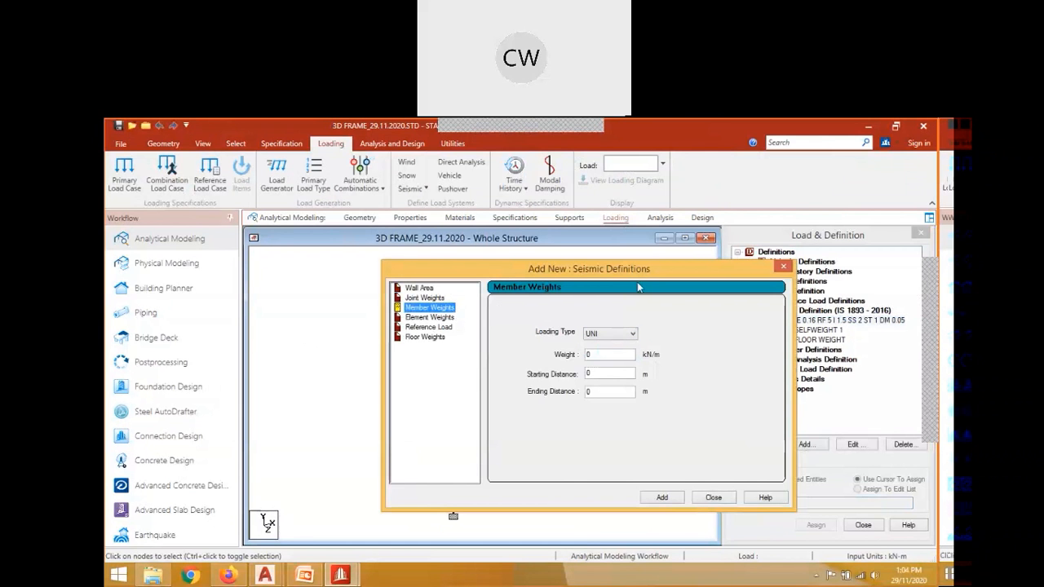
Examine the frame's beams, then switch to PowerPoint and read the wall load on beams from the frame data slide.
drag(639, 287, 744, 349)
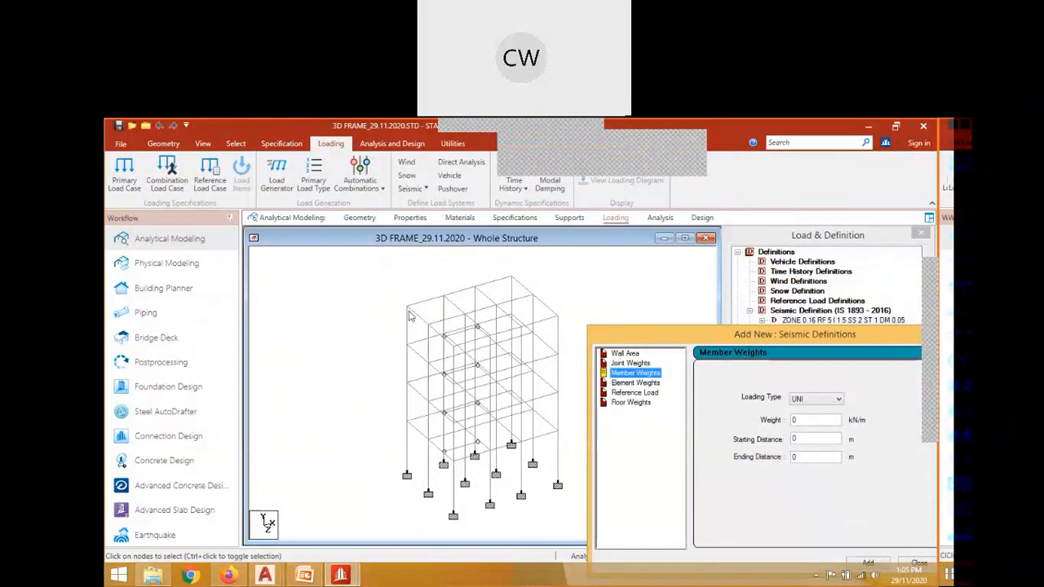
drag(720, 330, 652, 304)
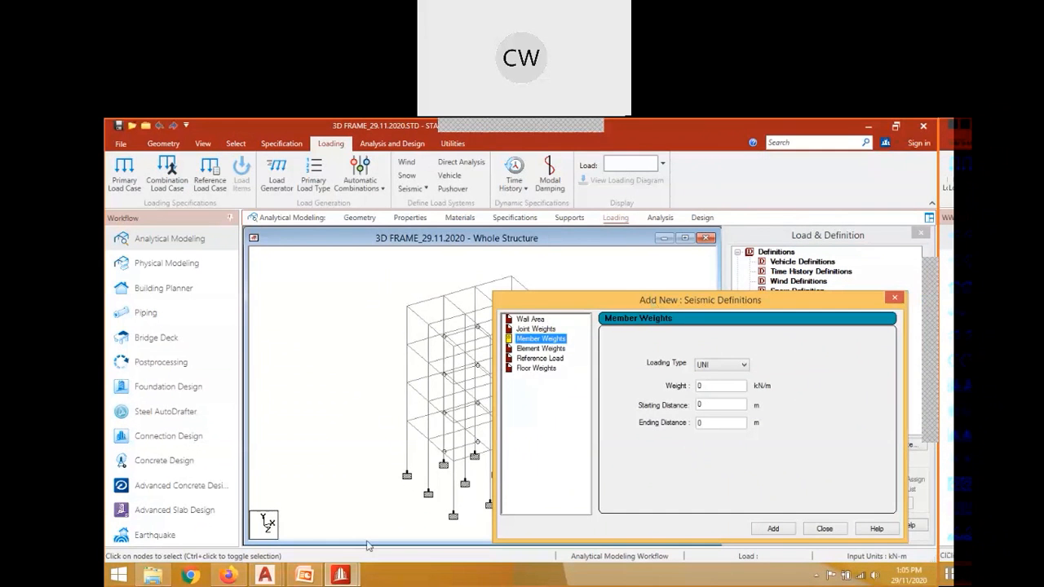
click(304, 577)
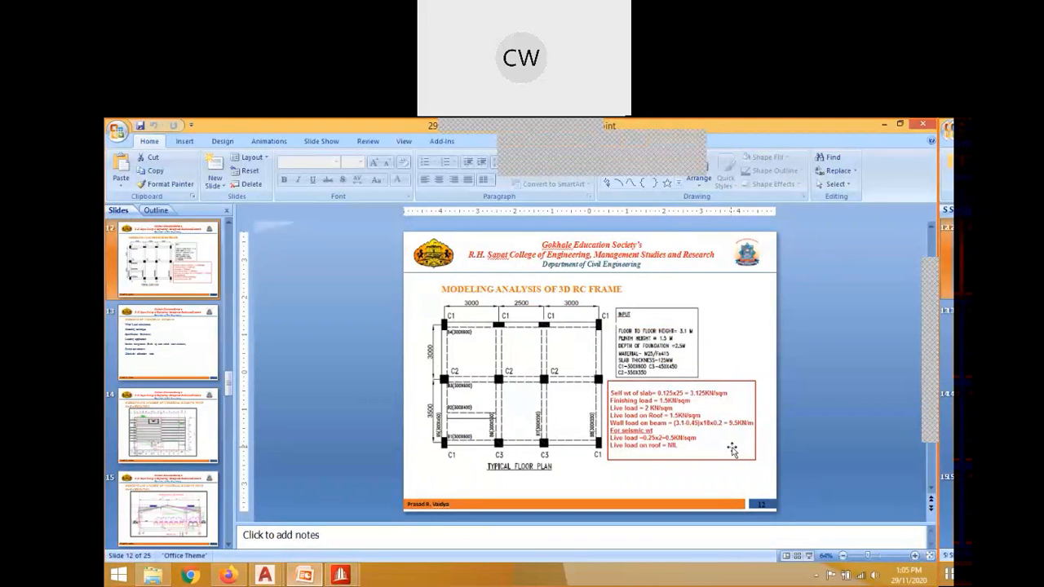
ctrl+scroll(732, 450, up, 1)
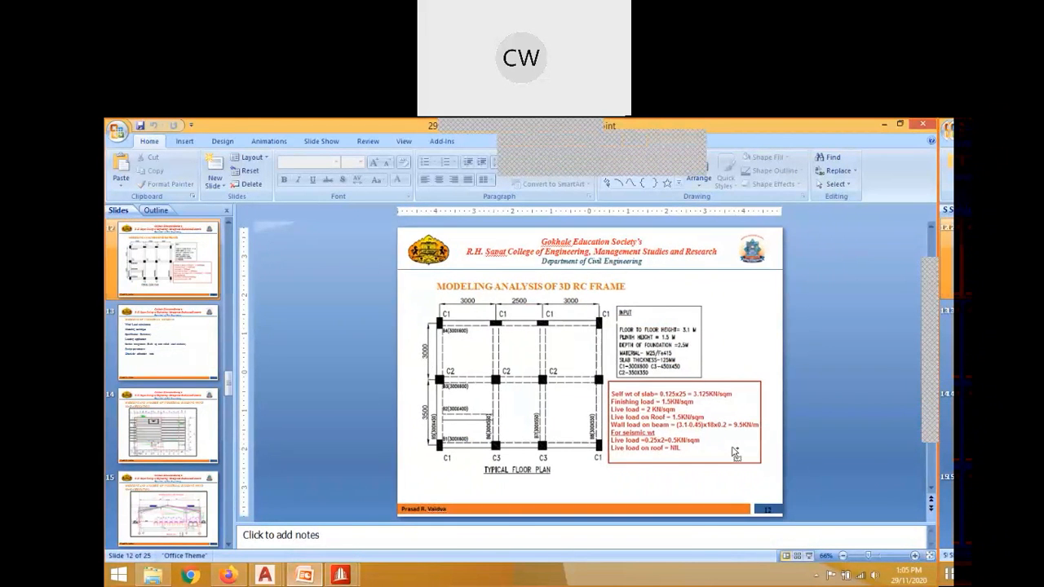
ctrl+scroll(735, 454, up, 4)
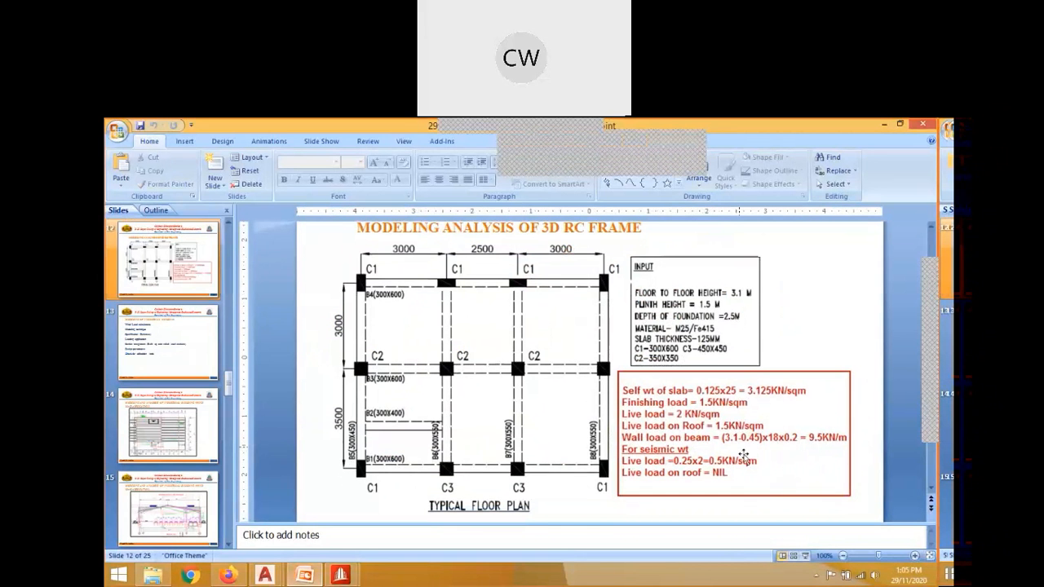
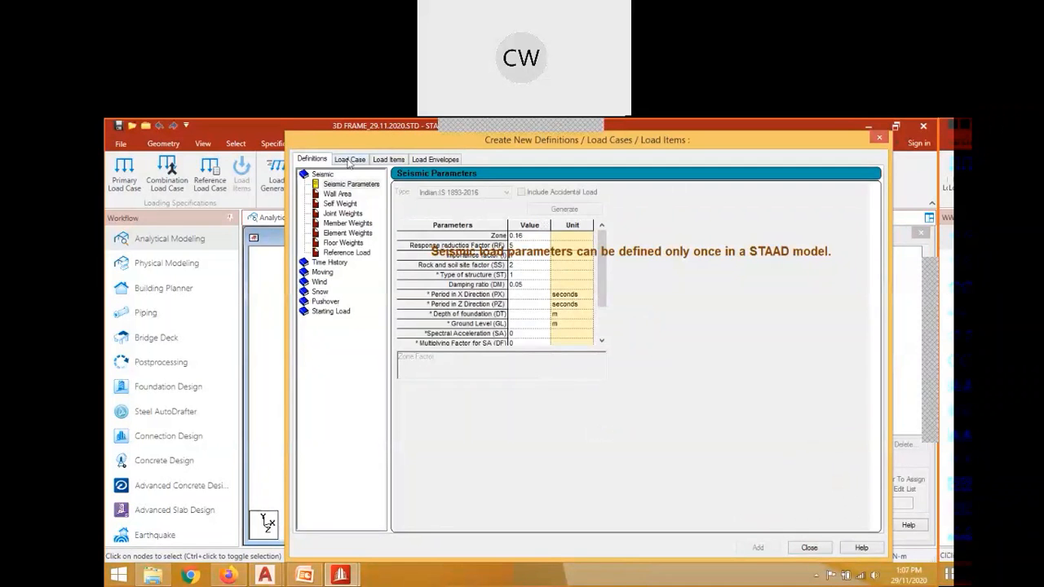
Create two primary load cases of loading type Seismic, titled EQX+VE and EQX-VE.
click(349, 160)
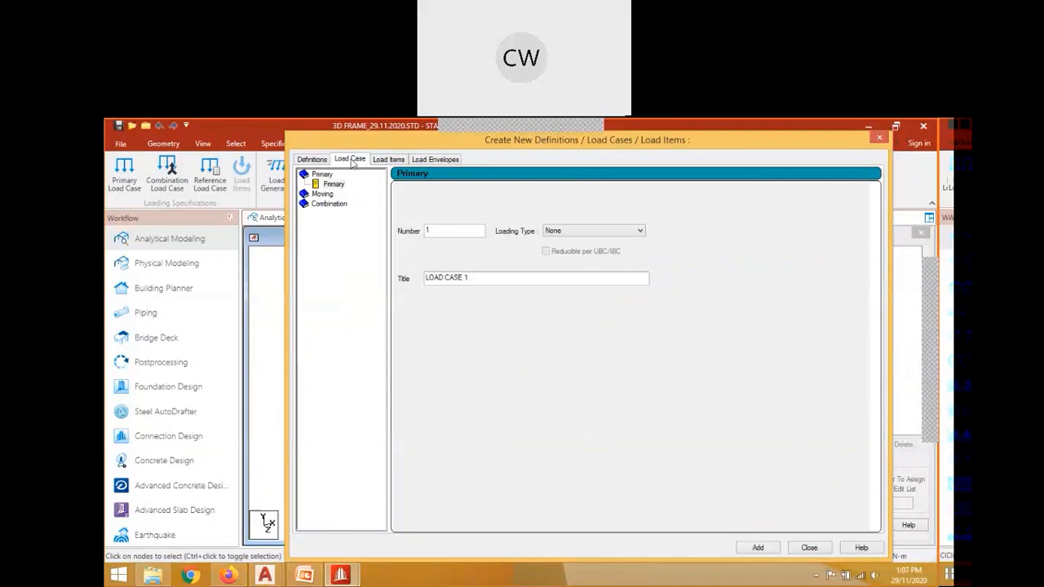
drag(617, 143, 388, 165)
click(517, 244)
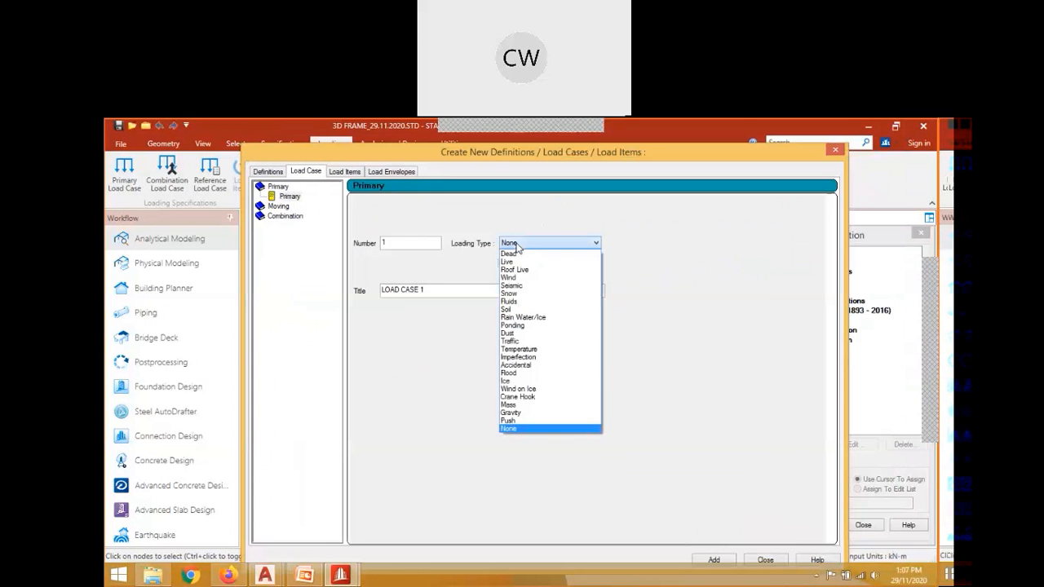
click(514, 286)
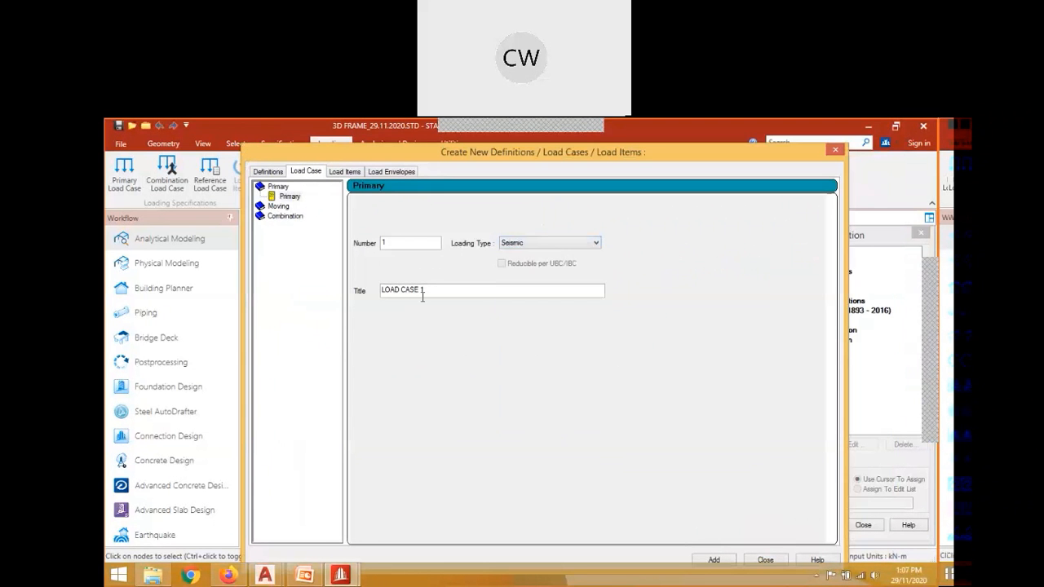
drag(422, 294, 367, 374)
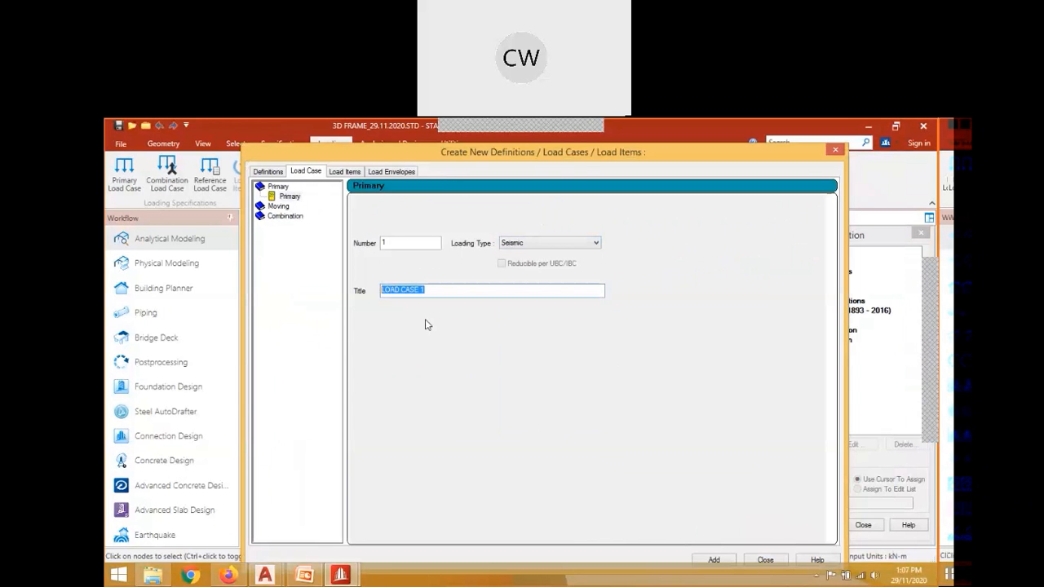
text(EQX+VE)
click(715, 559)
text(EQX-VE)
click(714, 560)
Add two more seismic primary load cases titled EQZ+VE and EQZ-VE, and finish creating load cases.
drag(441, 291, 335, 294)
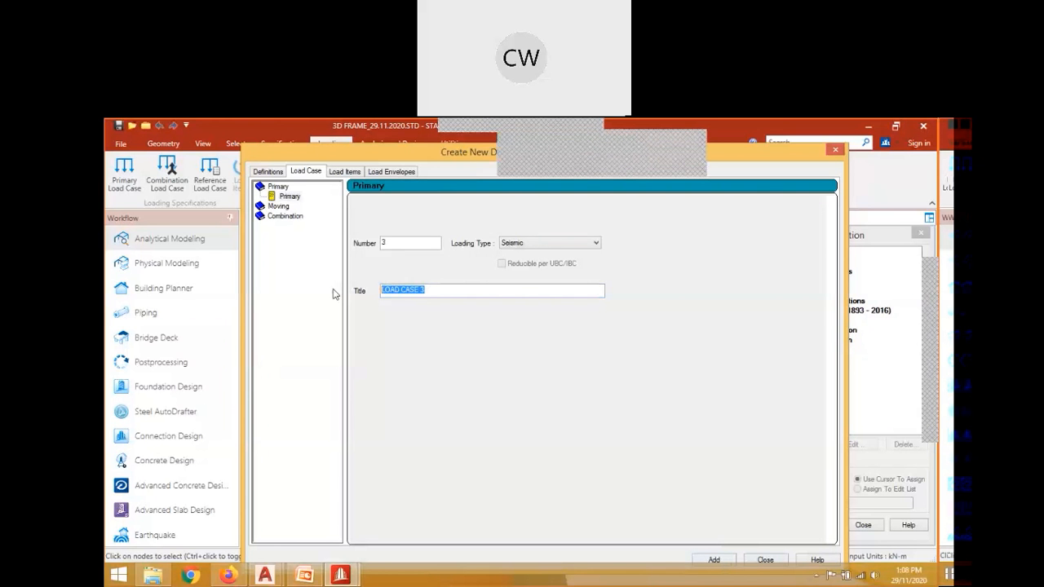
text(EQZ)
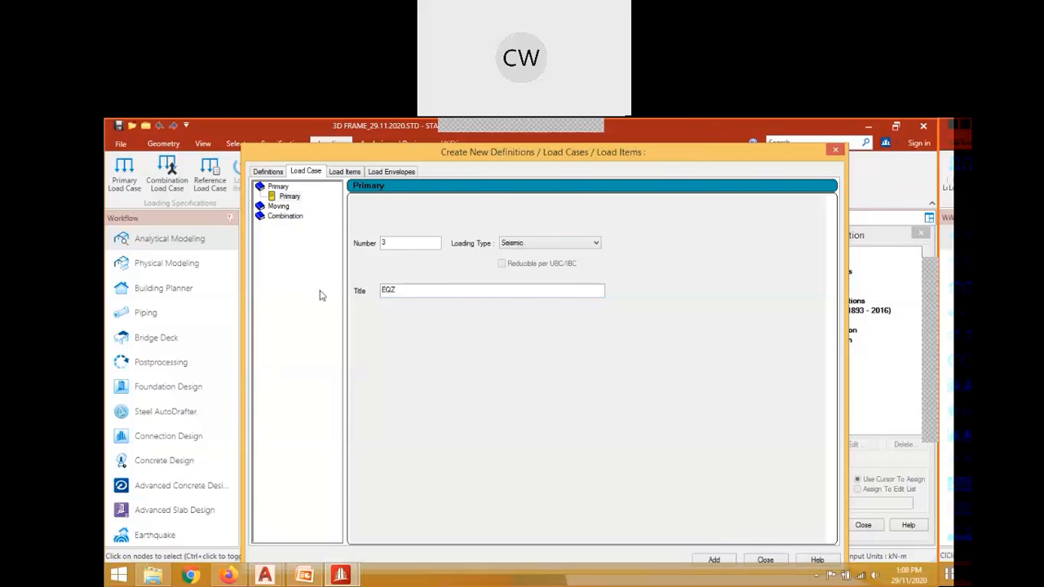
text(+VE)
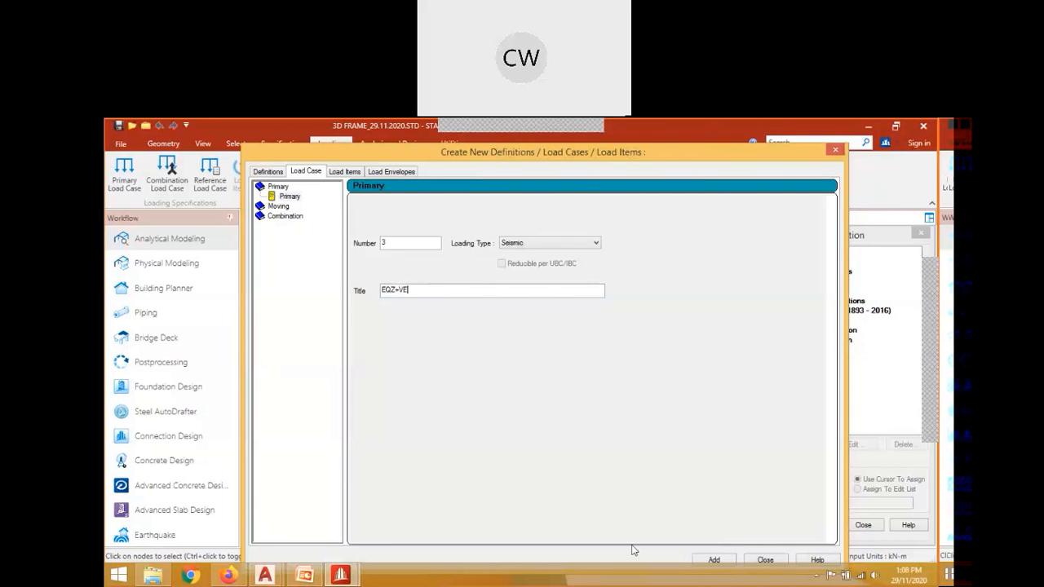
click(714, 561)
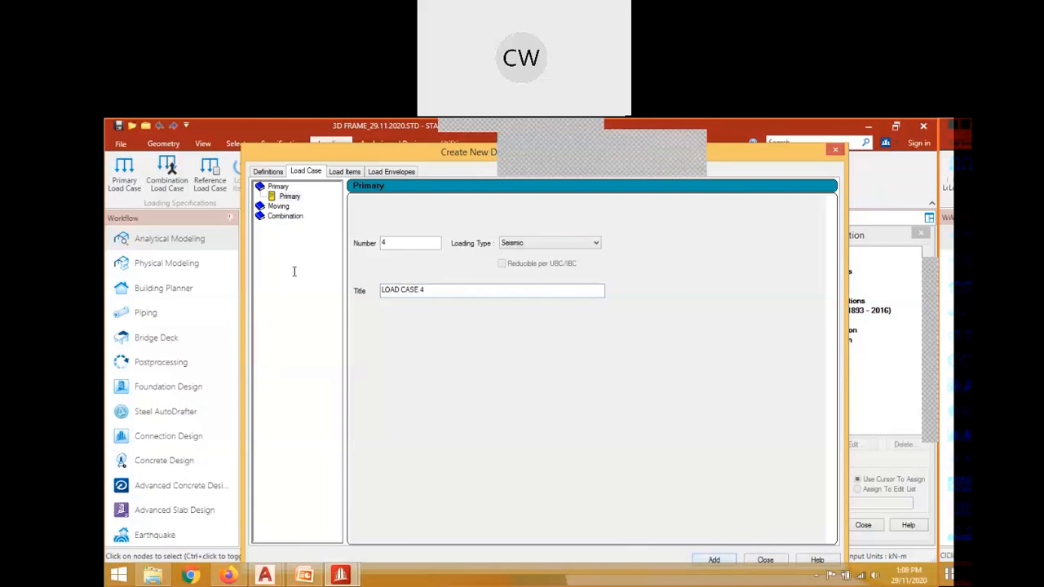
text(E)
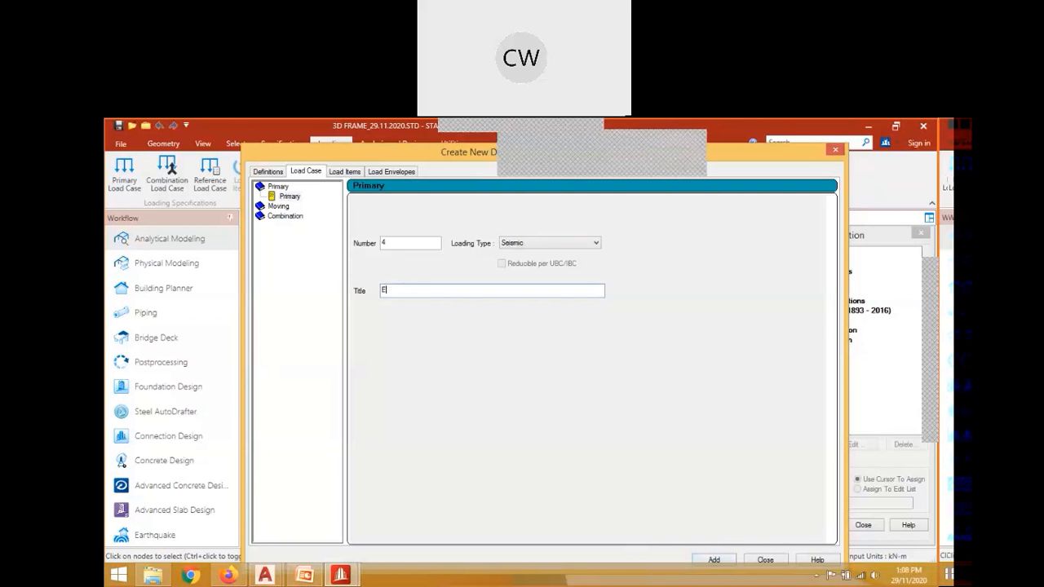
text(QZ-V)
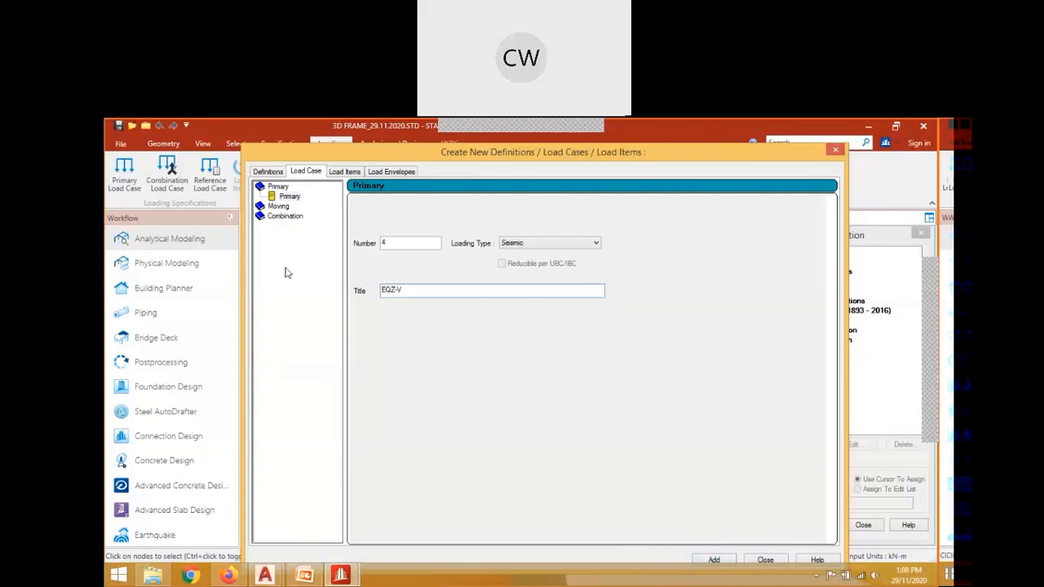
text(E)
click(715, 560)
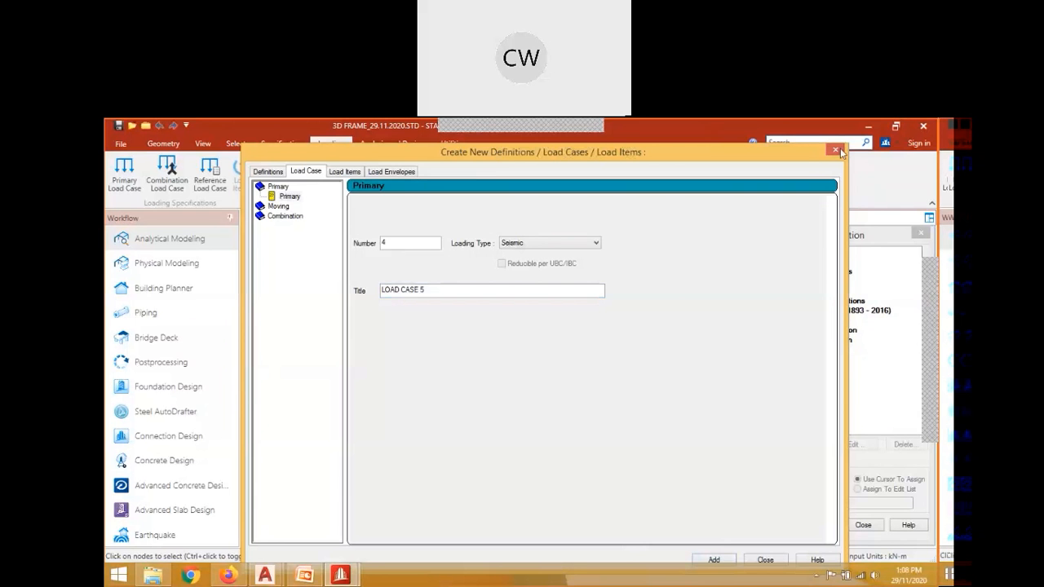
click(836, 152)
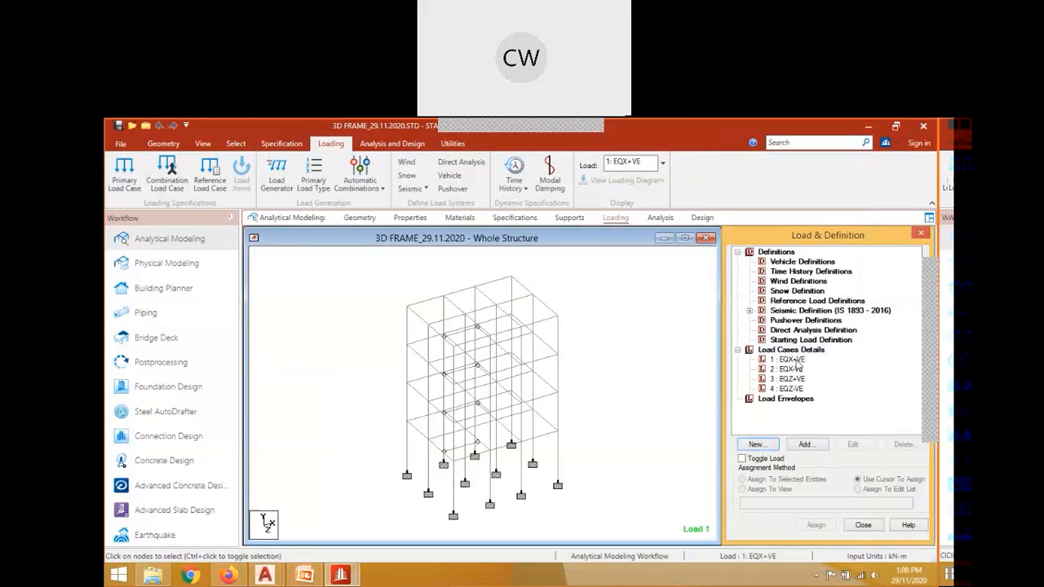
Add a seismic load in the X direction with factor 1 to load case EQX+VE.
click(791, 360)
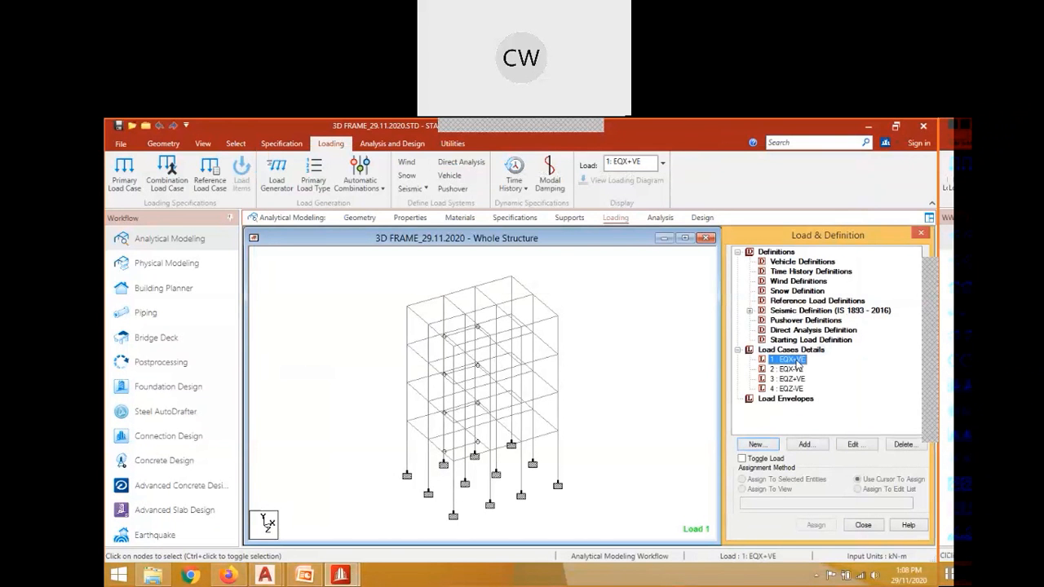
click(811, 447)
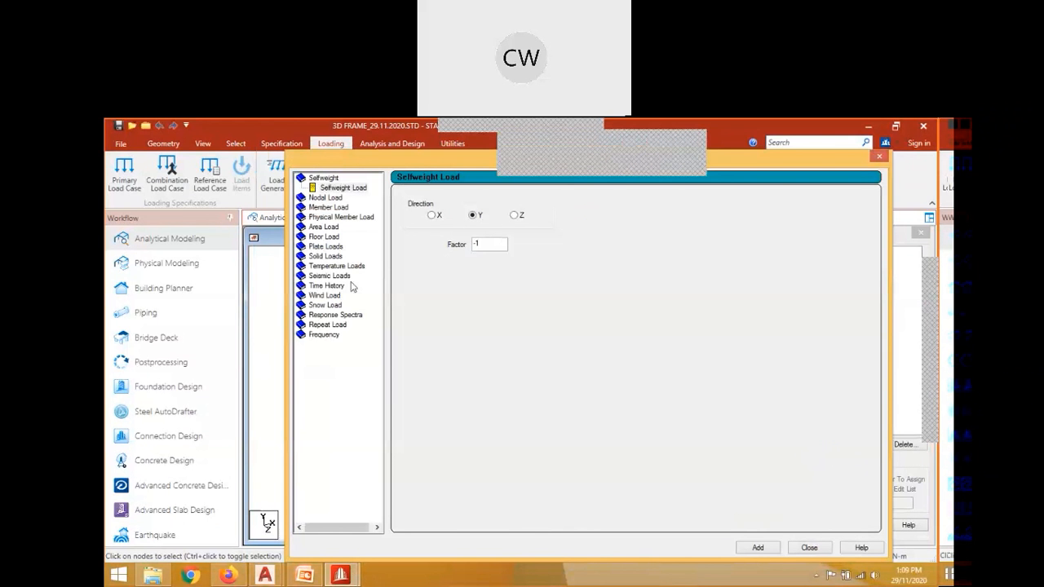
click(330, 277)
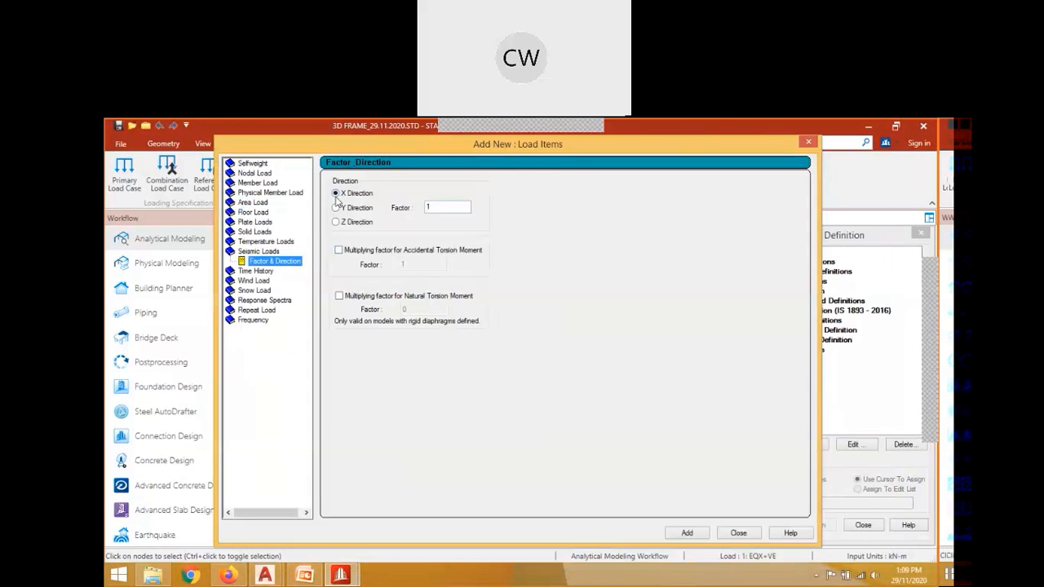
drag(463, 145, 419, 164)
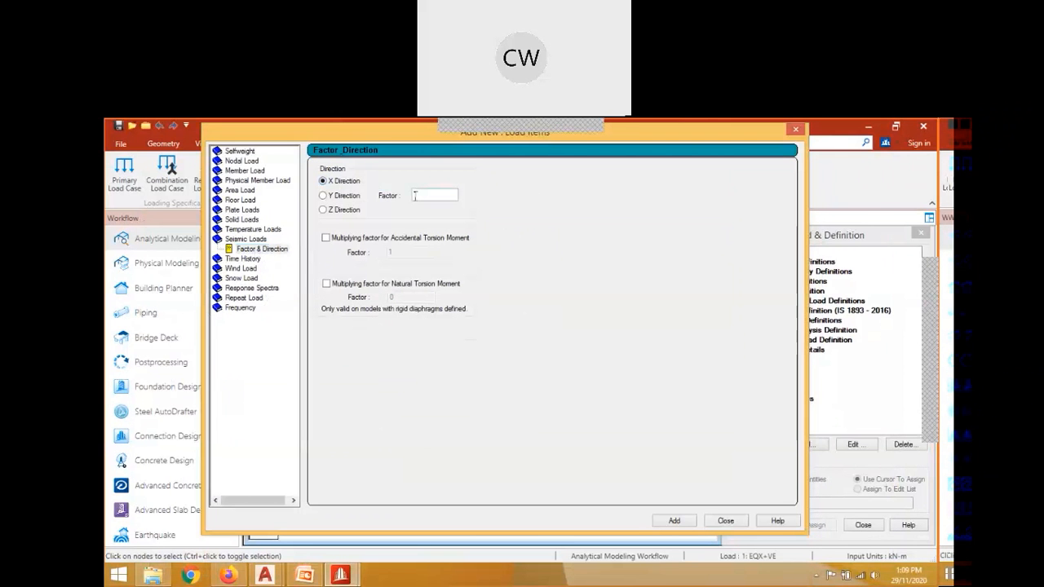
click(673, 521)
click(795, 131)
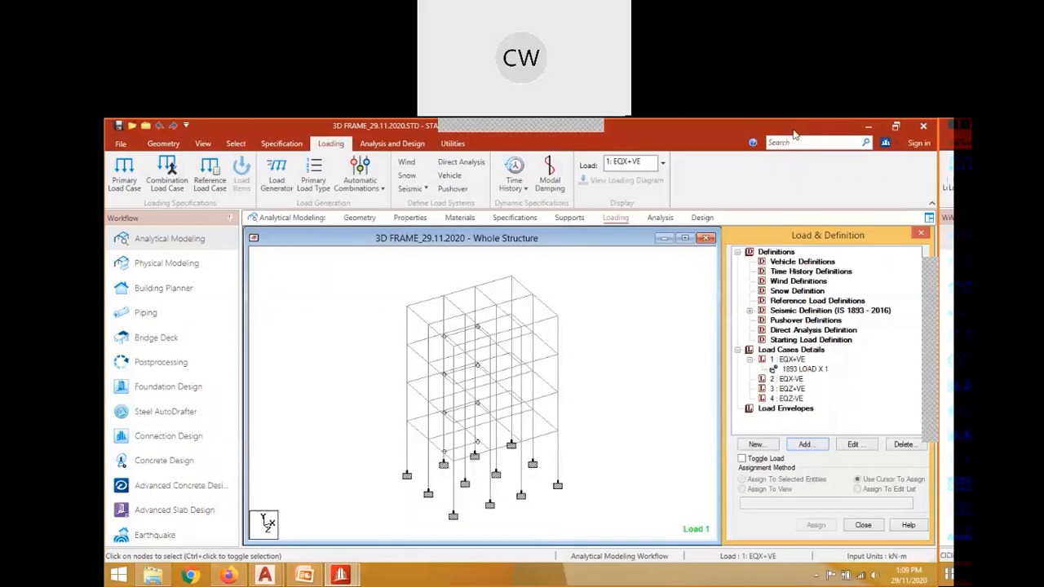
Add a seismic load in the X direction with factor -1 to load case EQX-VE.
click(786, 379)
click(818, 447)
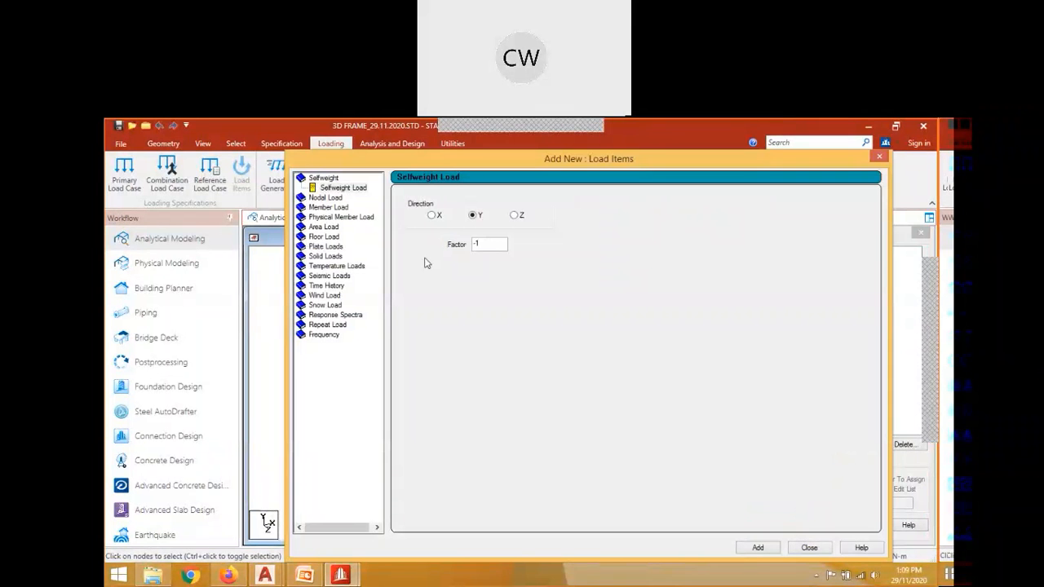
click(327, 276)
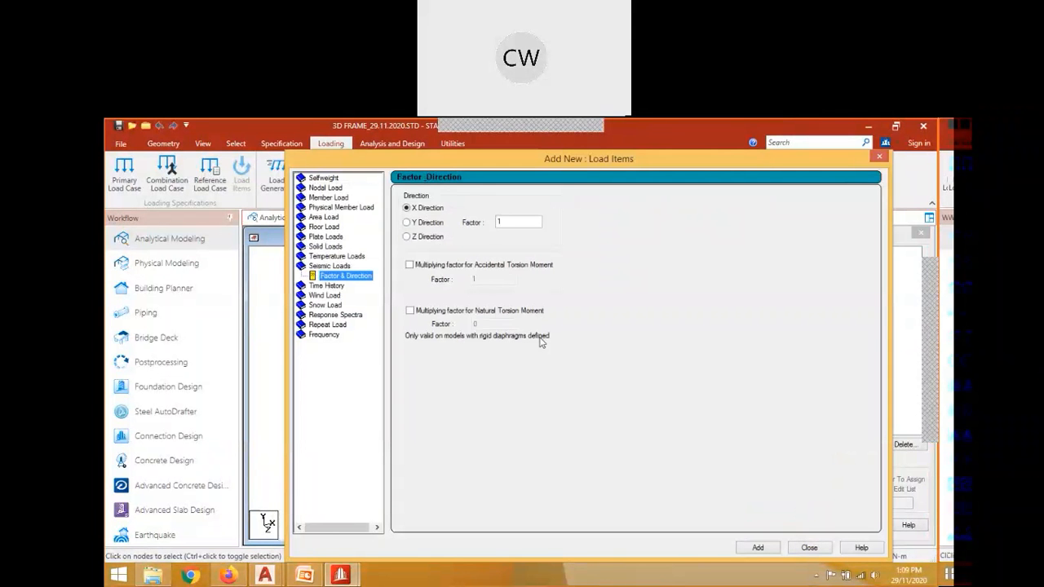
click(498, 223)
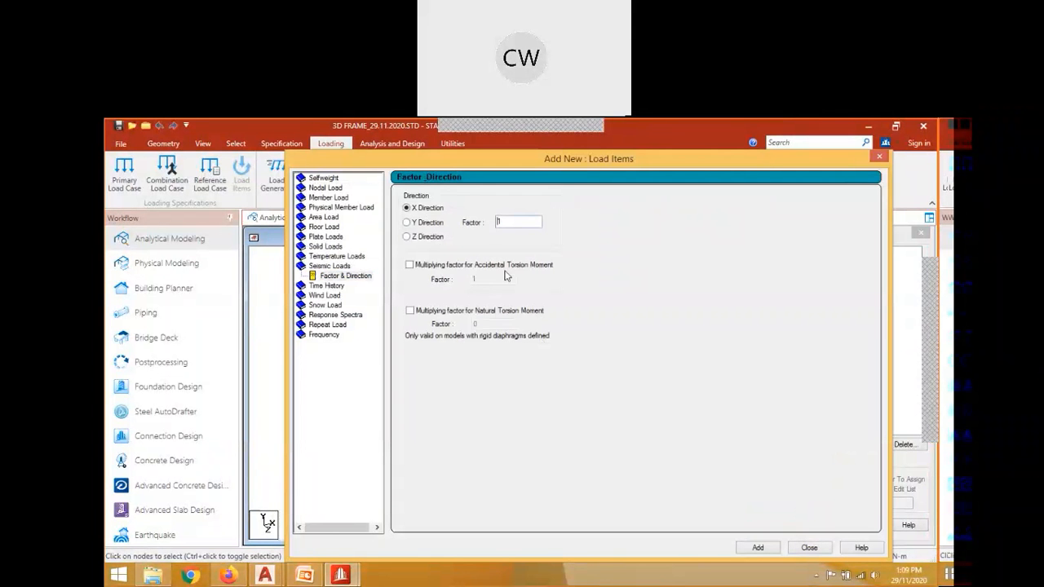
text(-)
click(757, 548)
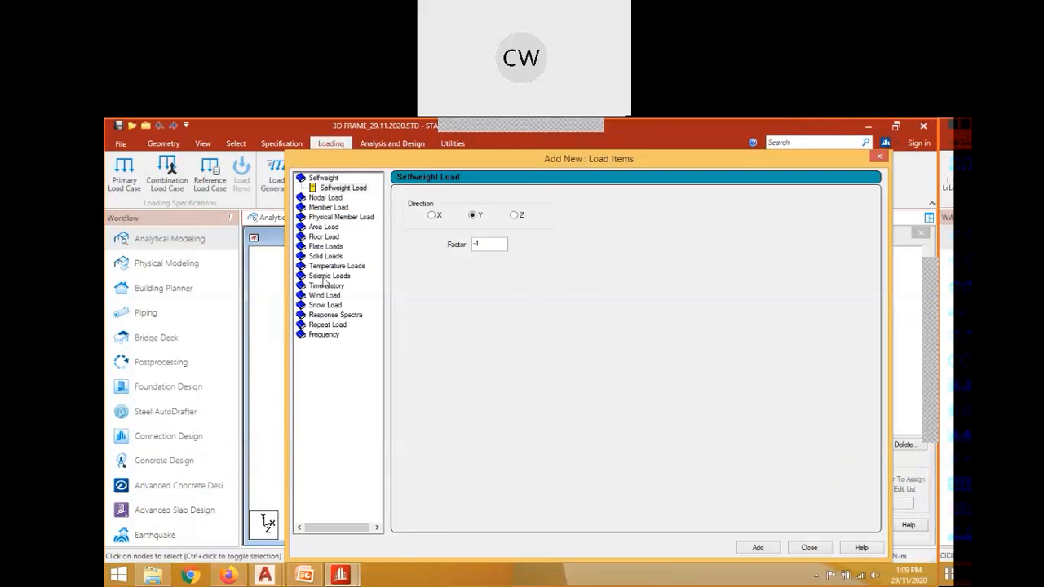
Add a seismic load in the Z direction with factor 1 to load case EQZ+VE.
click(325, 277)
click(424, 236)
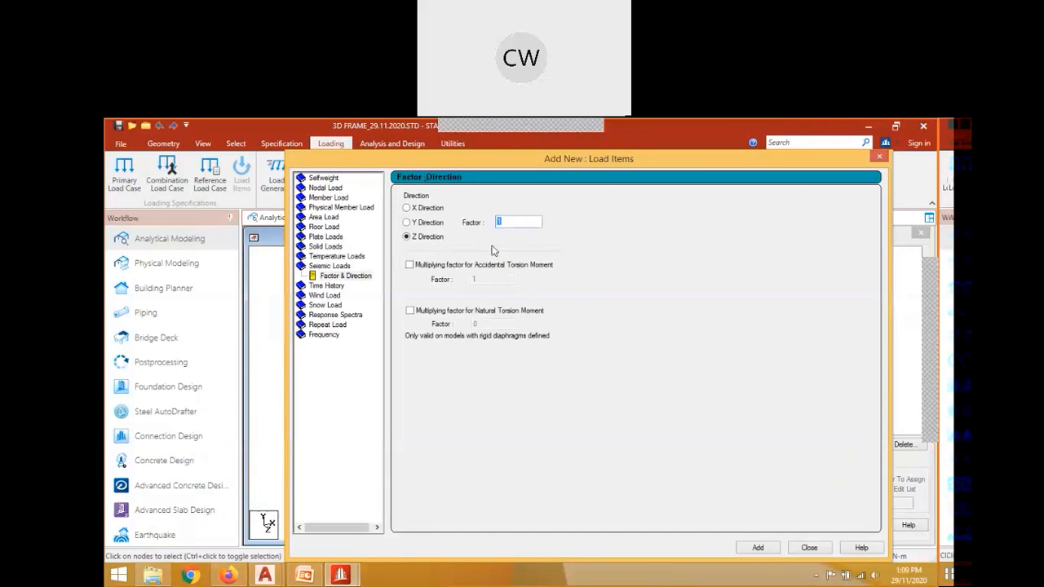
click(758, 548)
click(879, 158)
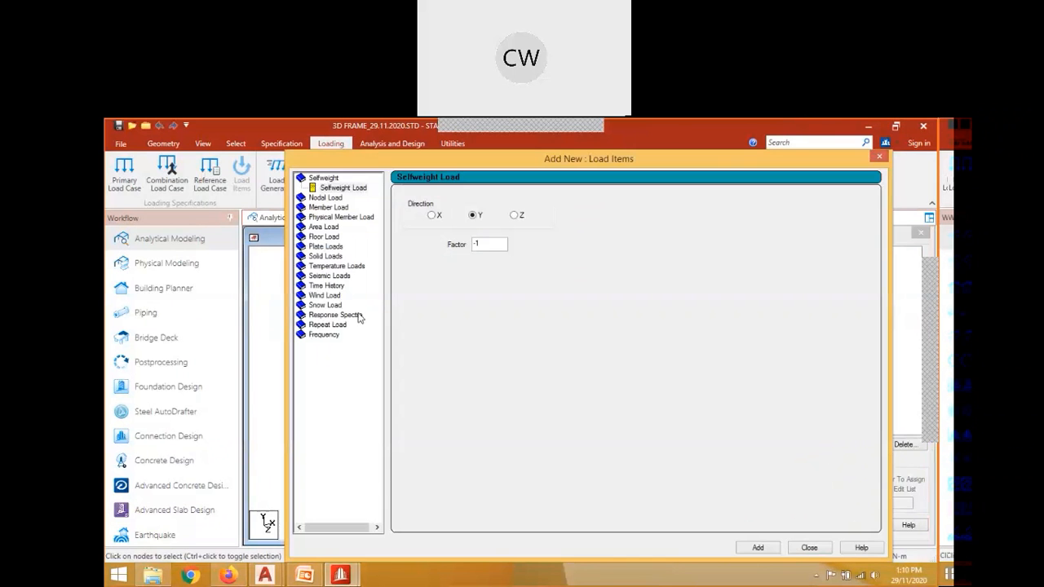
Add a seismic load in the Z direction with factor -1 to load case EQZ-VE.
click(329, 276)
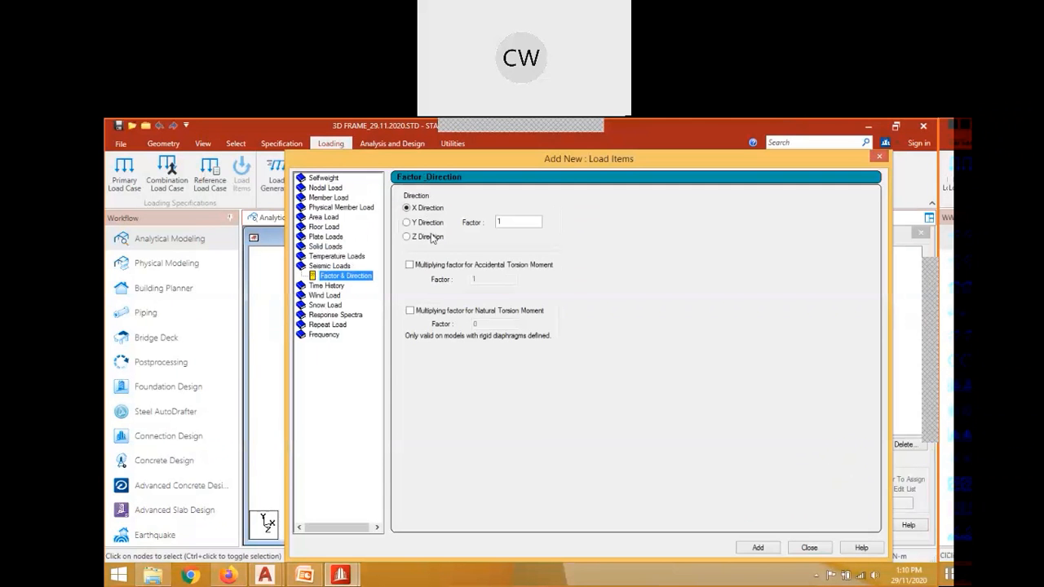
click(430, 236)
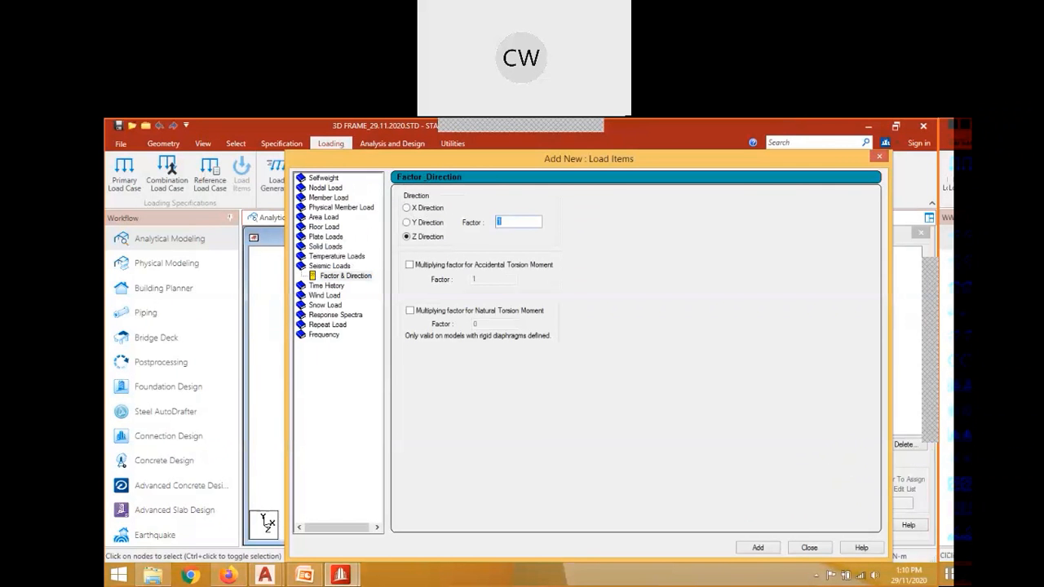
text(-1)
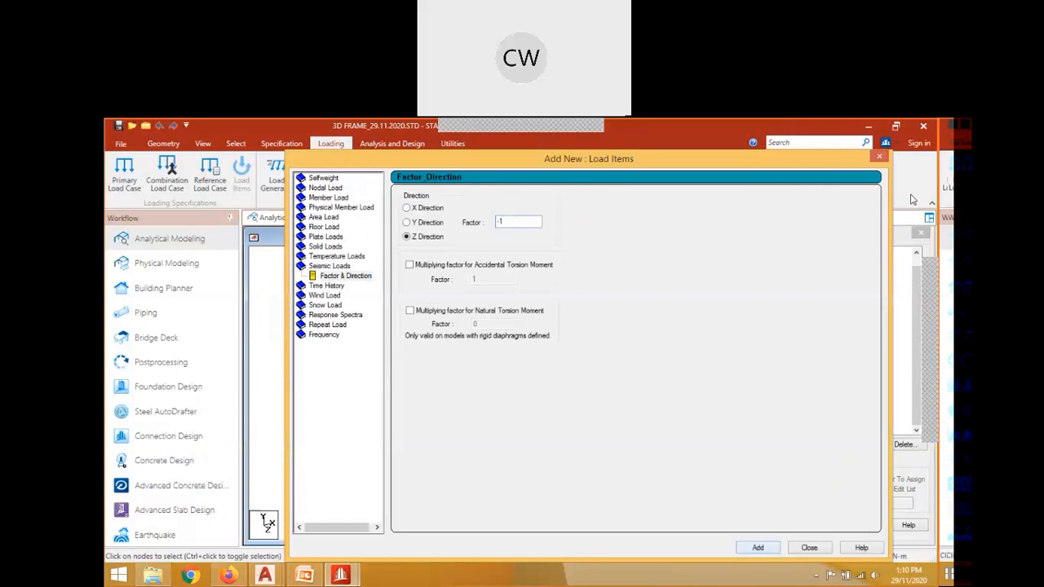
click(758, 548)
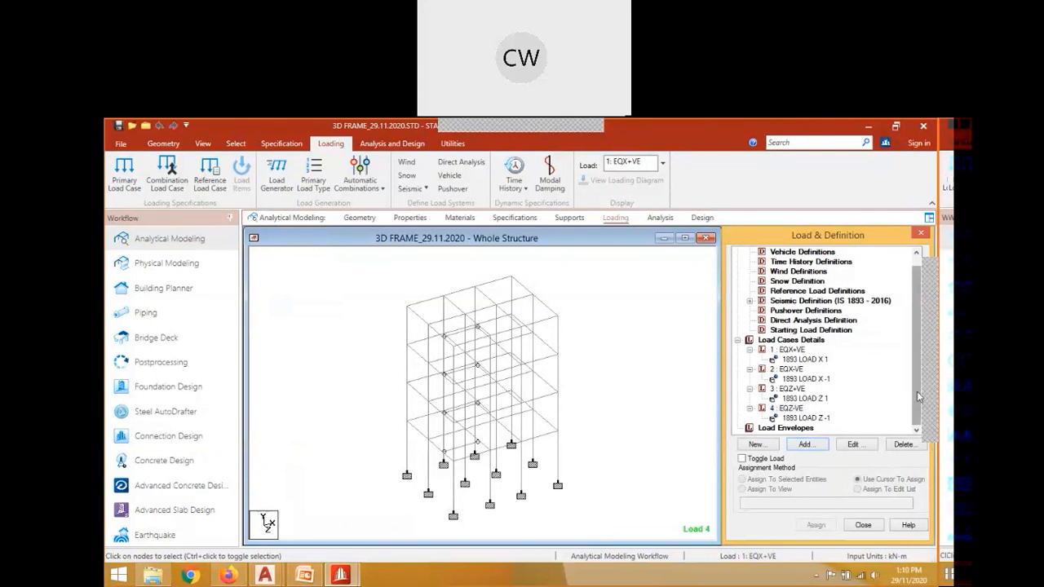
Start adding a new primary load case under Load Cases Details.
click(795, 342)
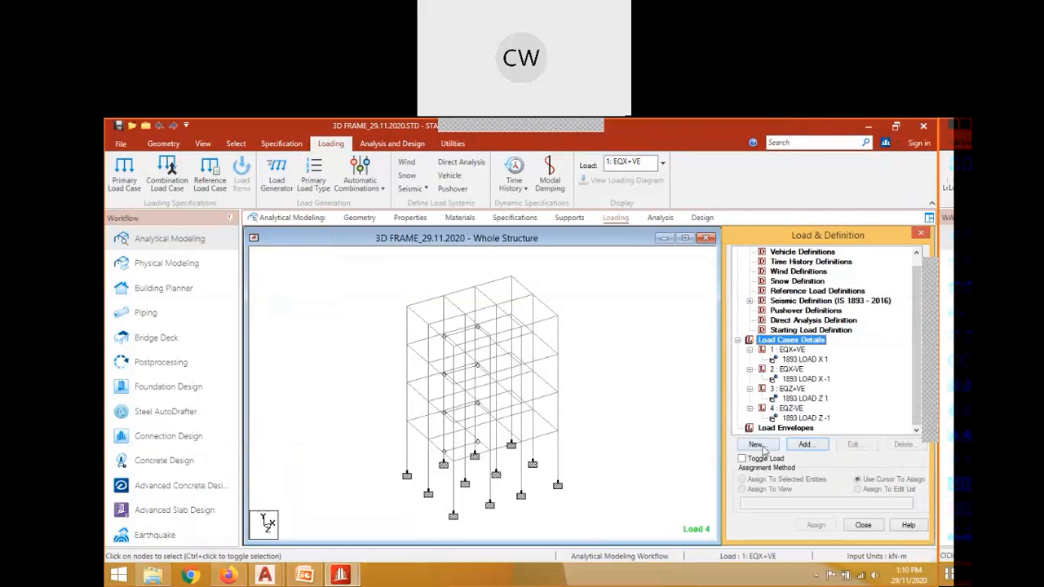
click(805, 446)
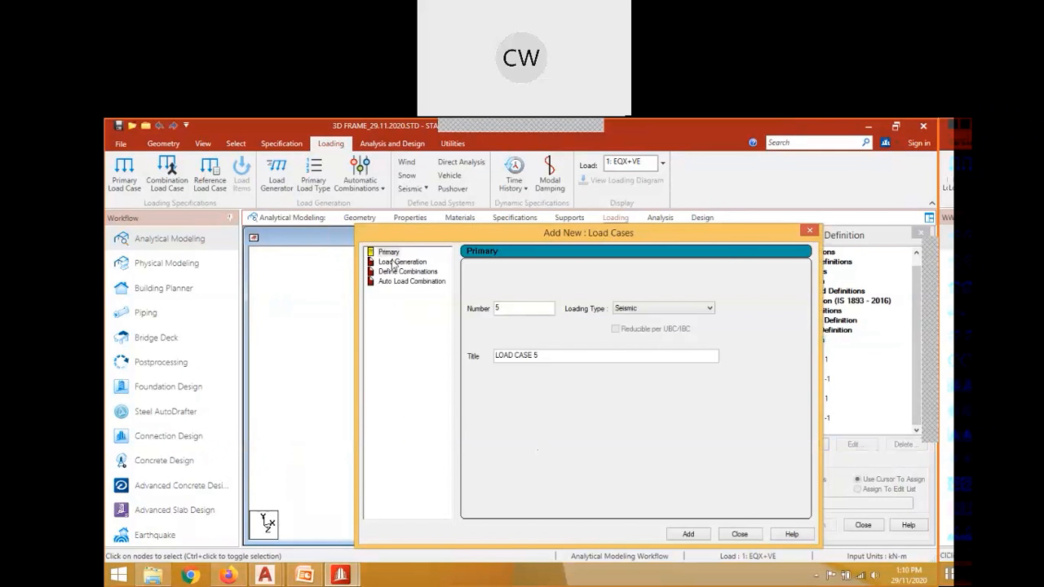
drag(518, 237, 429, 220)
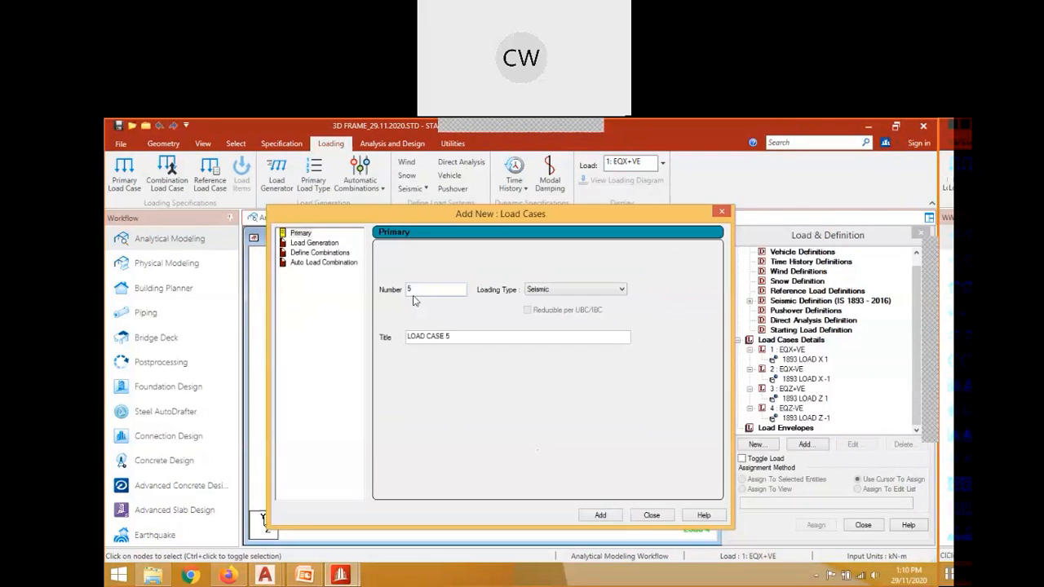
click(545, 290)
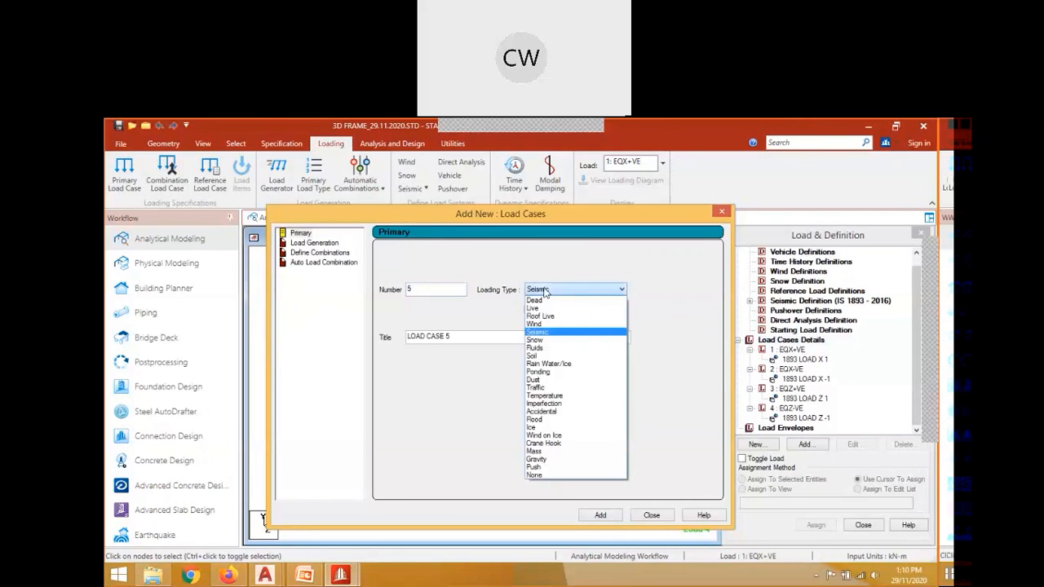
click(535, 300)
key(Tab)
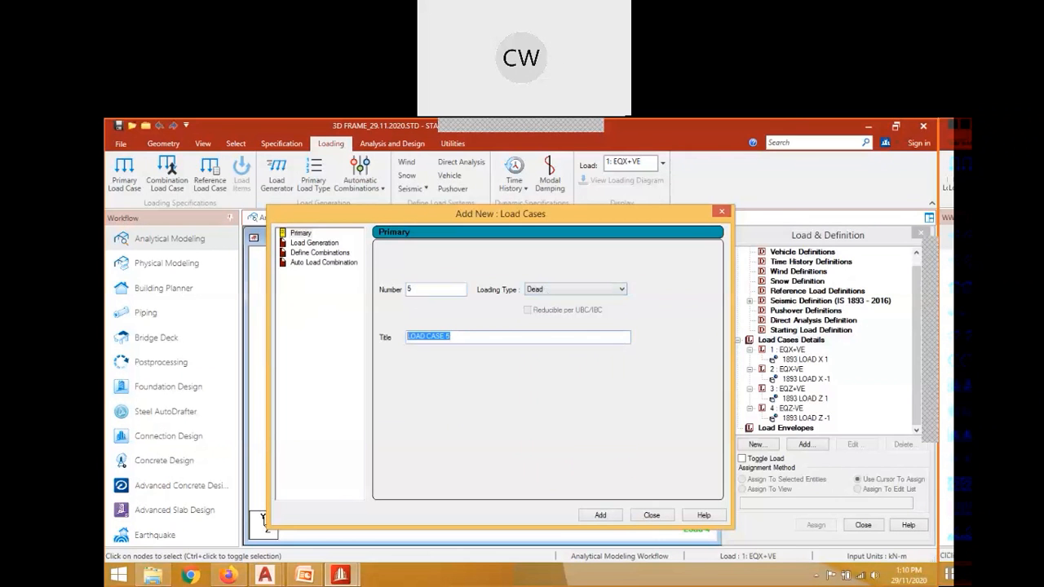
text(DEAD)
click(314, 242)
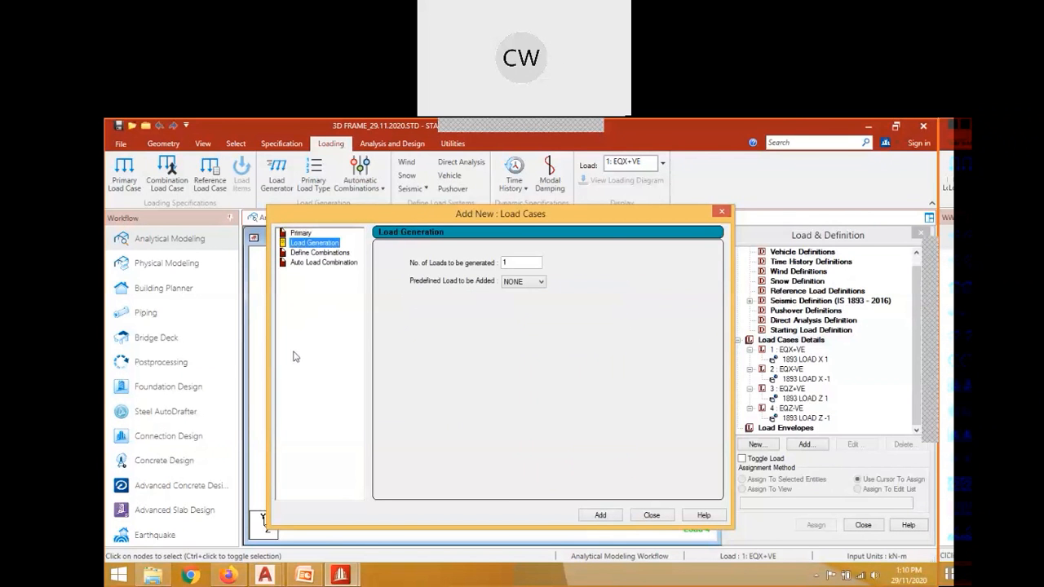
click(300, 233)
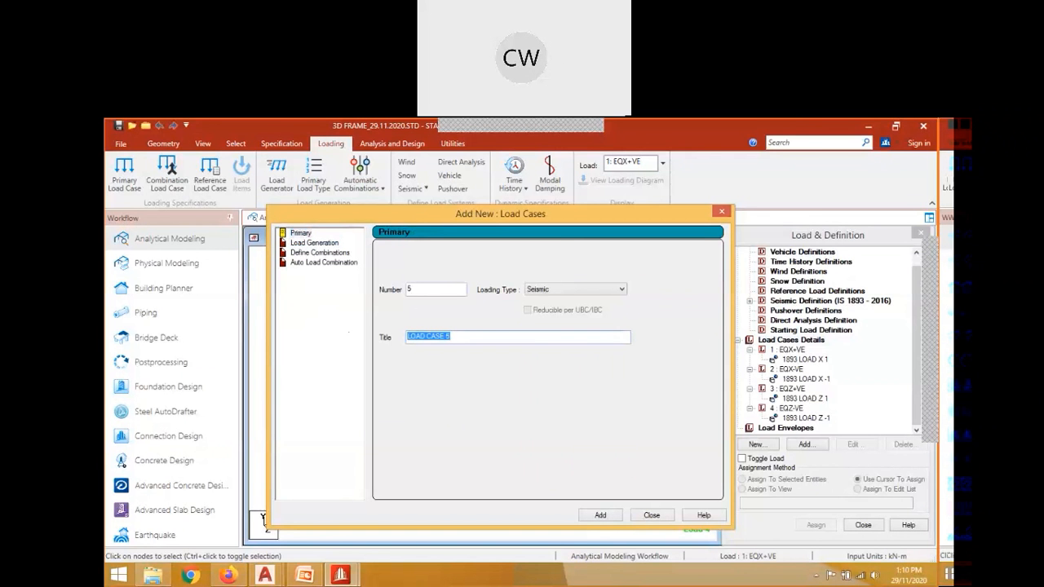
Create primary load case 5 with loading type Dead and the title DEAD LOAD.
text(DEAD LOAD)
click(552, 290)
click(539, 298)
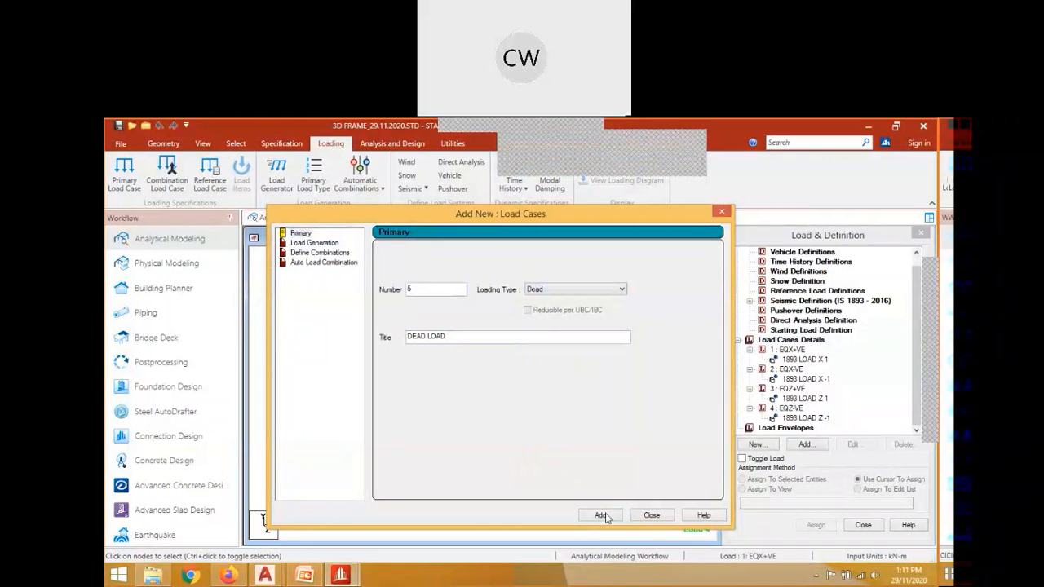
click(601, 515)
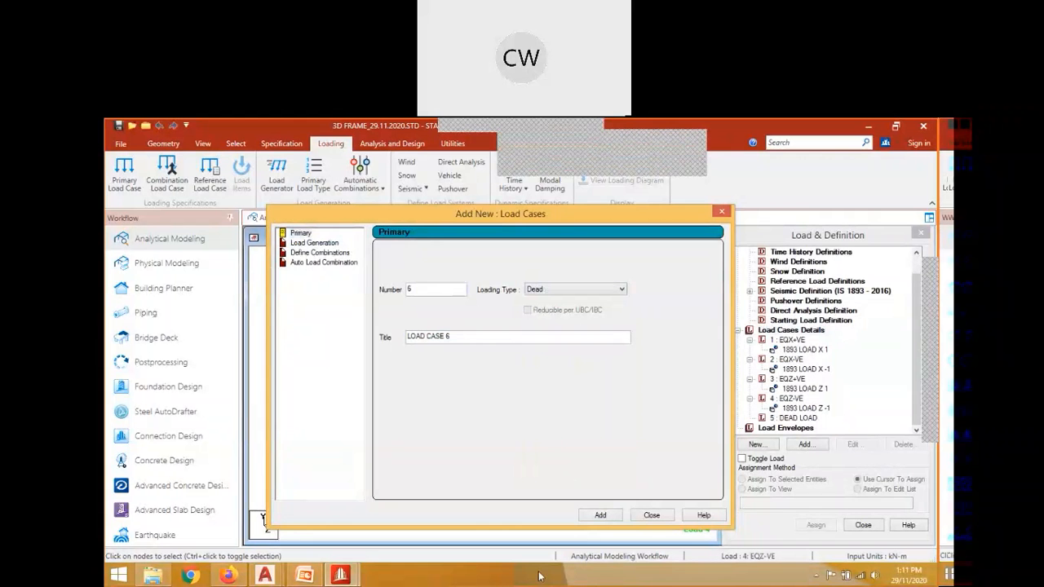
Create primary load case 6 with loading type Live and the title LIVE, and finish creating load cases.
click(539, 291)
click(534, 310)
drag(455, 338, 276, 337)
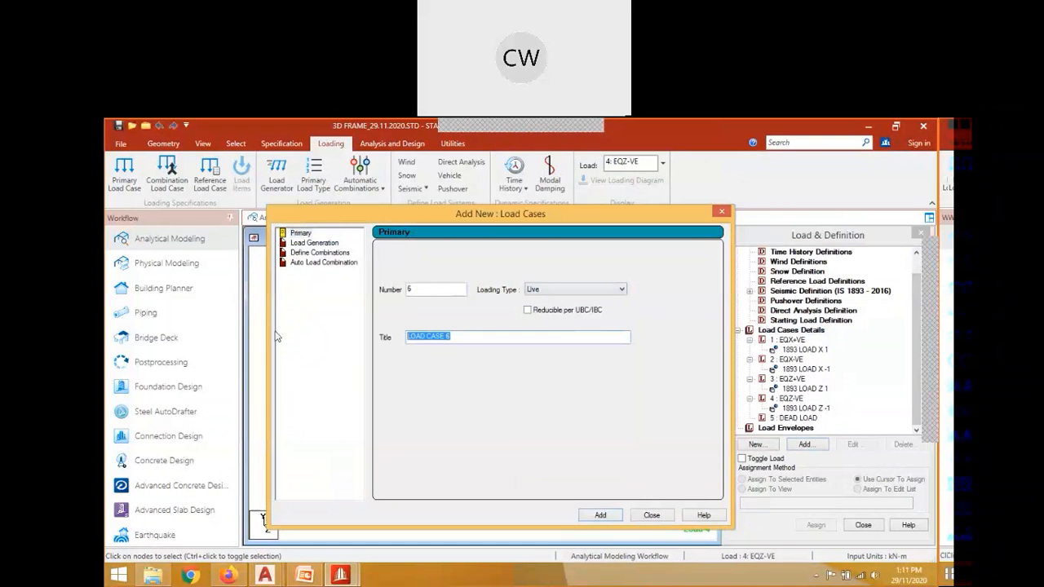
text(LIVE)
click(599, 515)
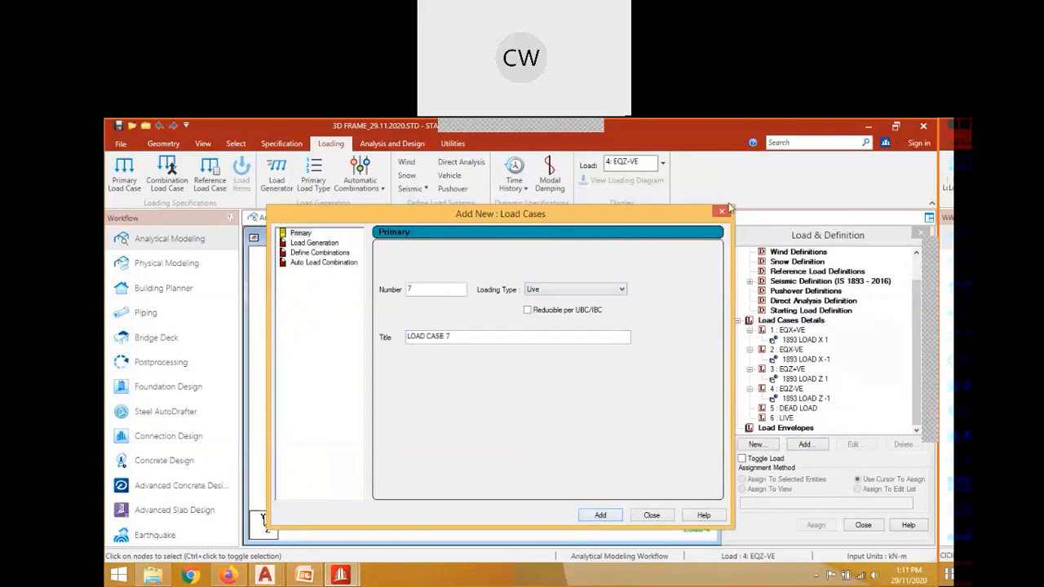
click(722, 210)
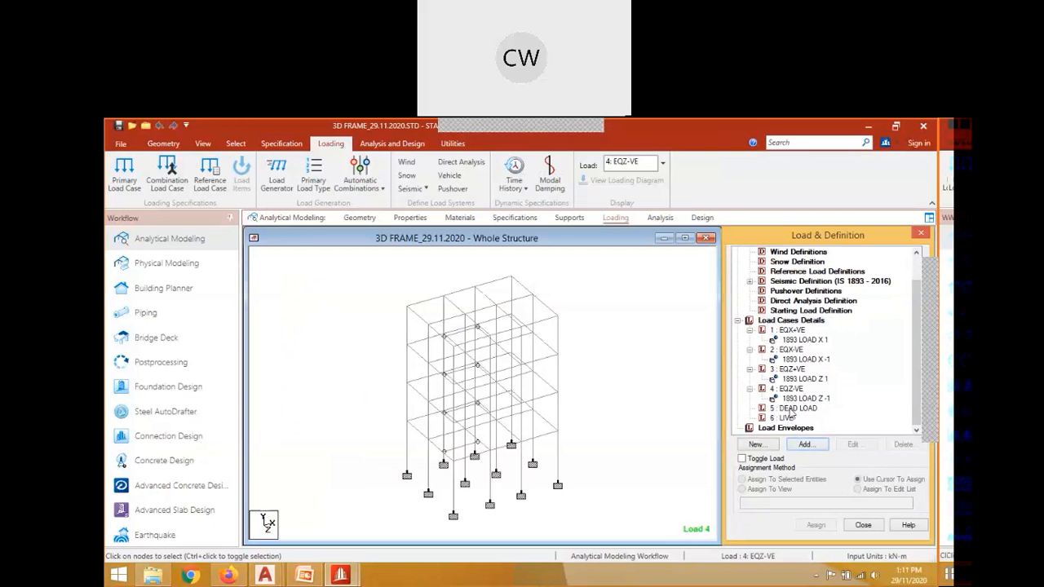
Select the DEAD LOAD case, review the weights in the seismic definition, and read the slab, live and wall loads on the PowerPoint frame data slide.
click(791, 409)
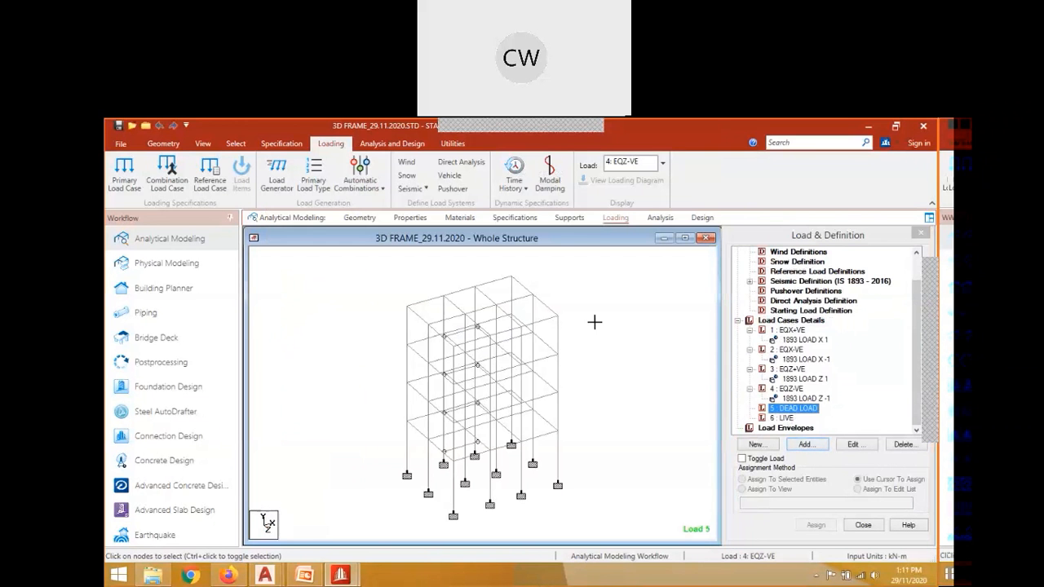
click(749, 281)
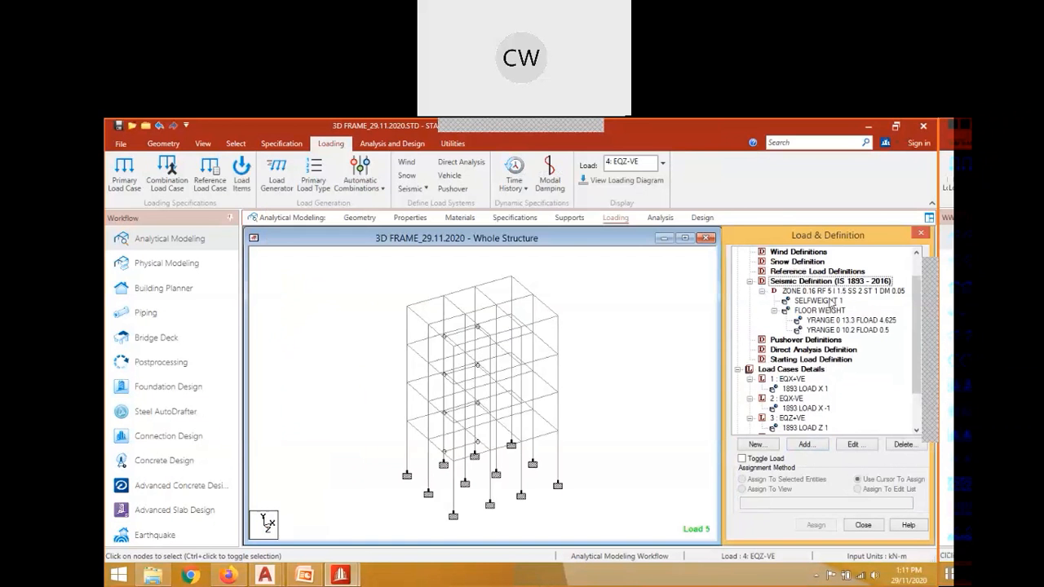
click(749, 281)
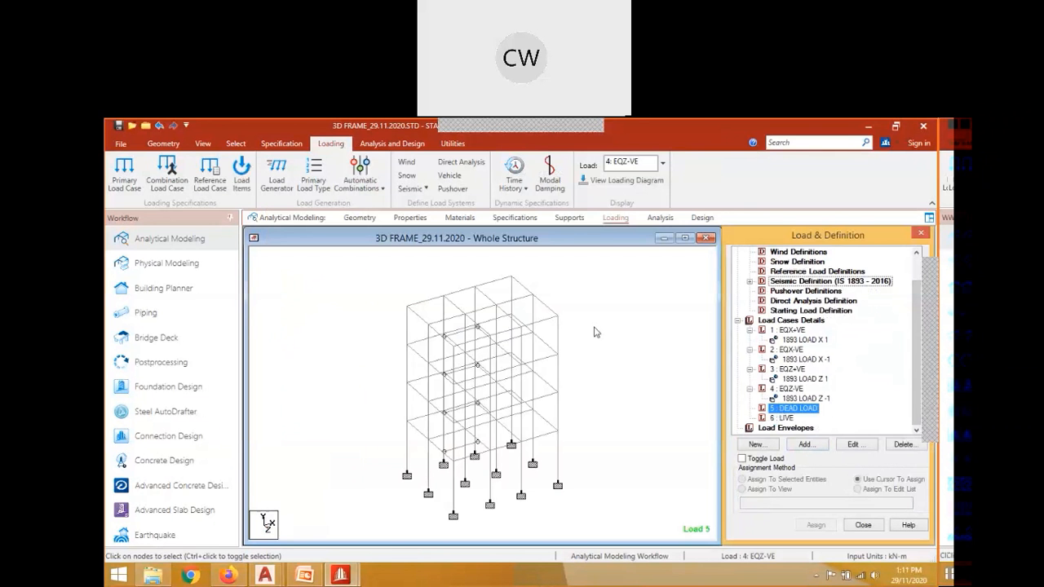
scroll(596, 332, down, 1)
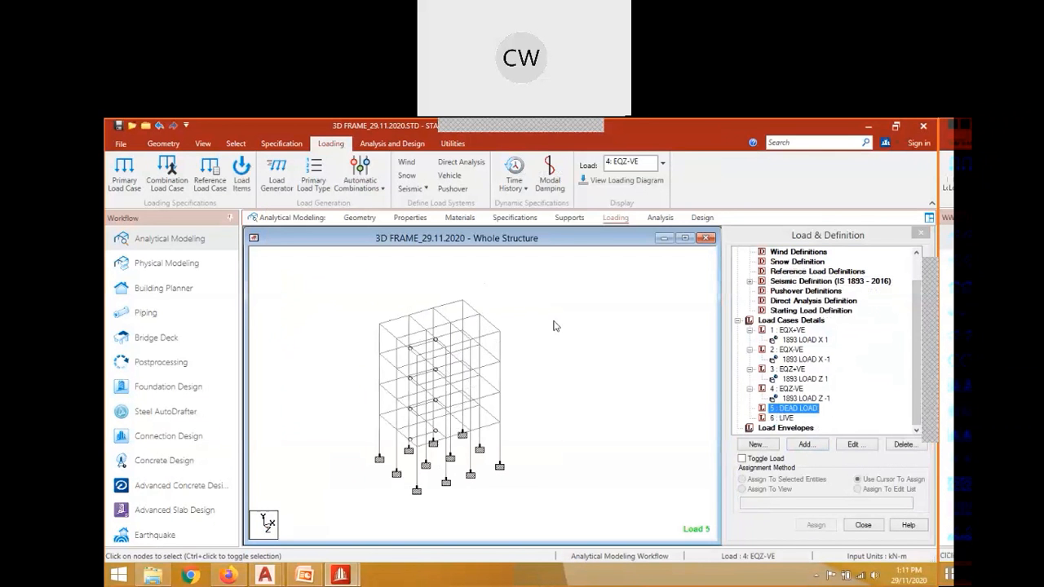
click(308, 579)
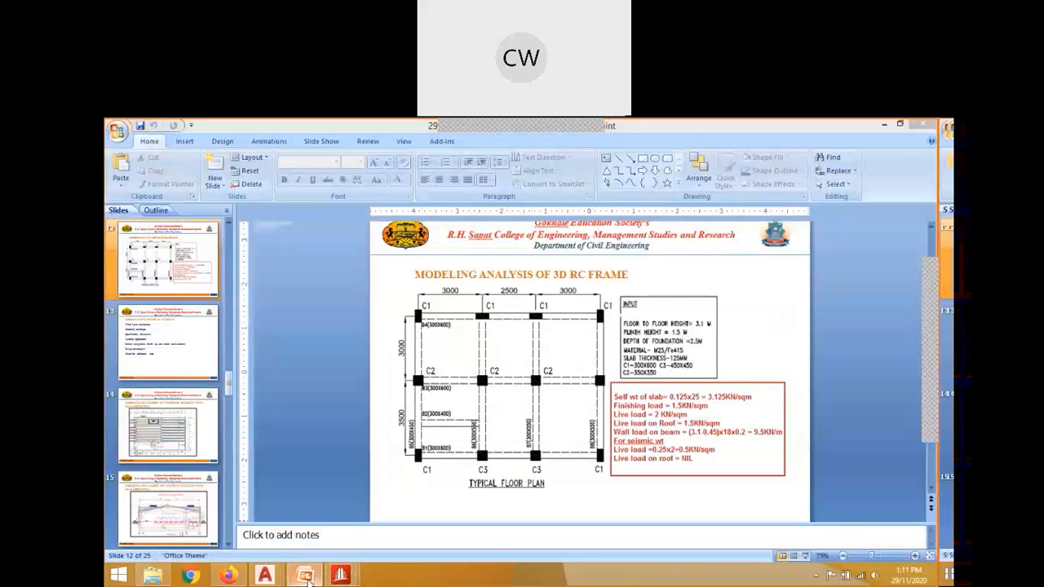
click(308, 579)
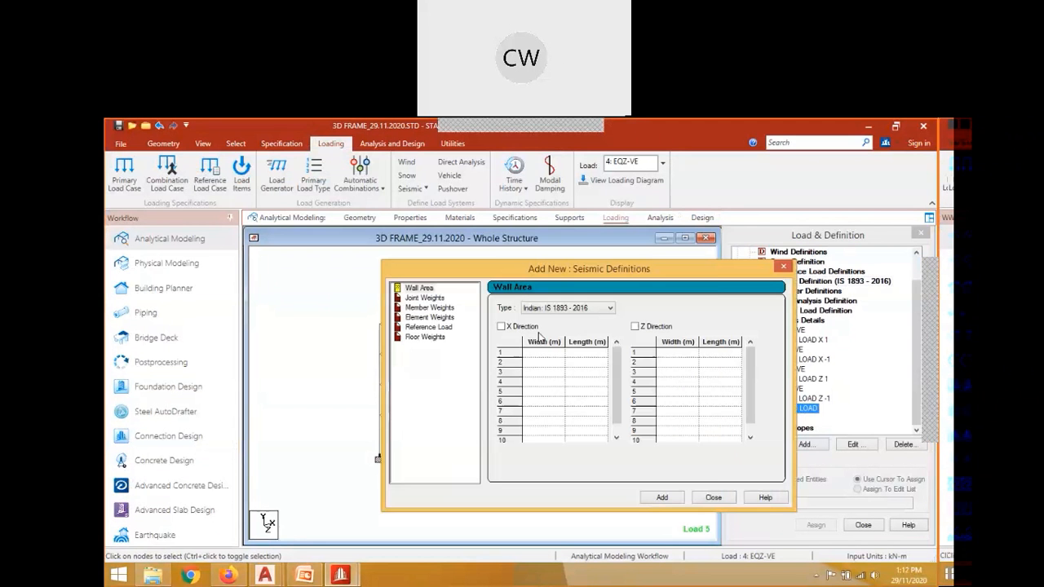
Close the Add New Seismic Definitions dialog and open the Floor load settings for a new load item in the DEAD LOAD case.
drag(569, 270, 489, 249)
click(633, 472)
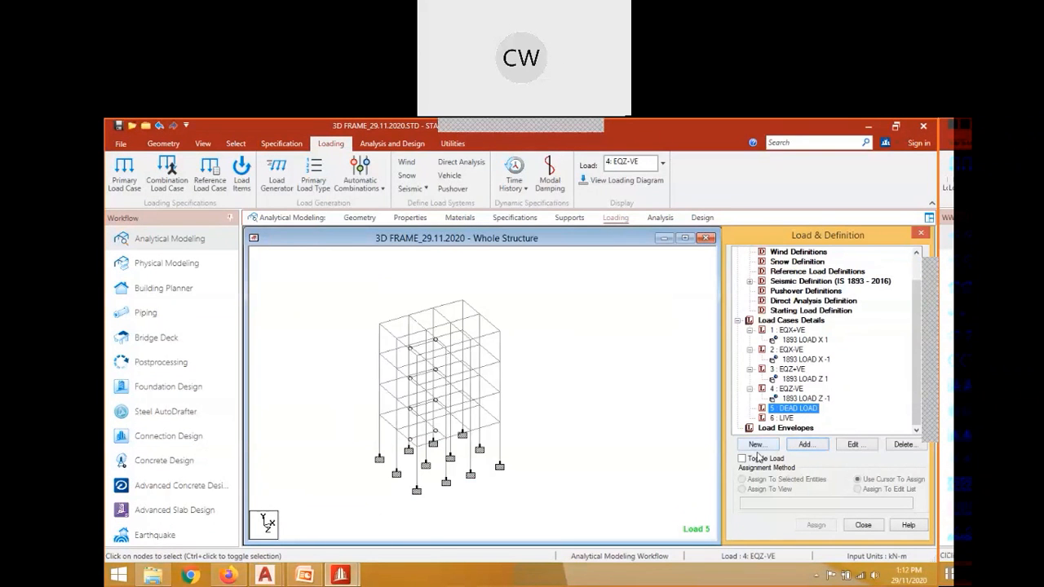
click(804, 443)
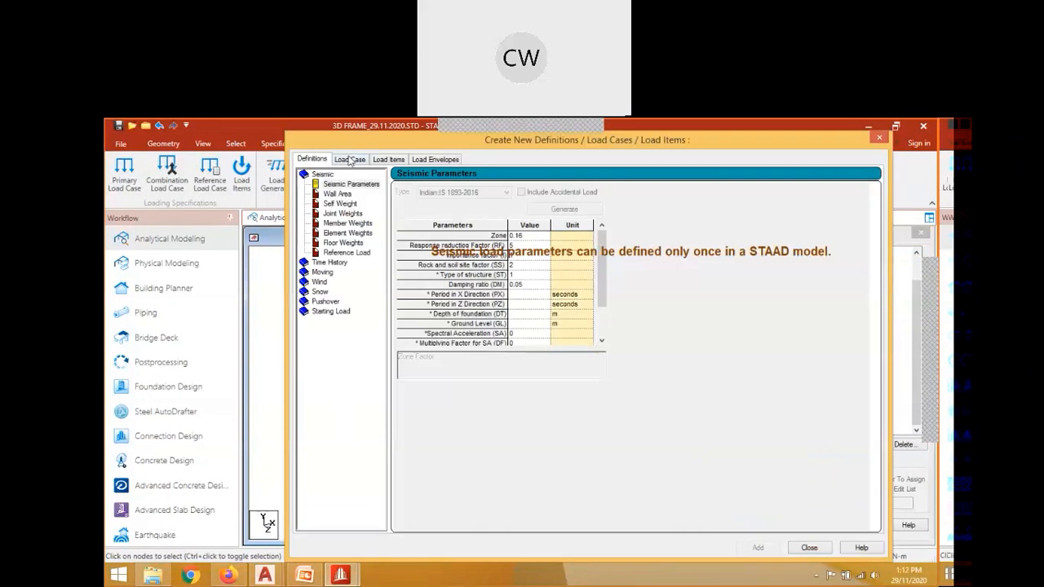
click(350, 160)
click(389, 159)
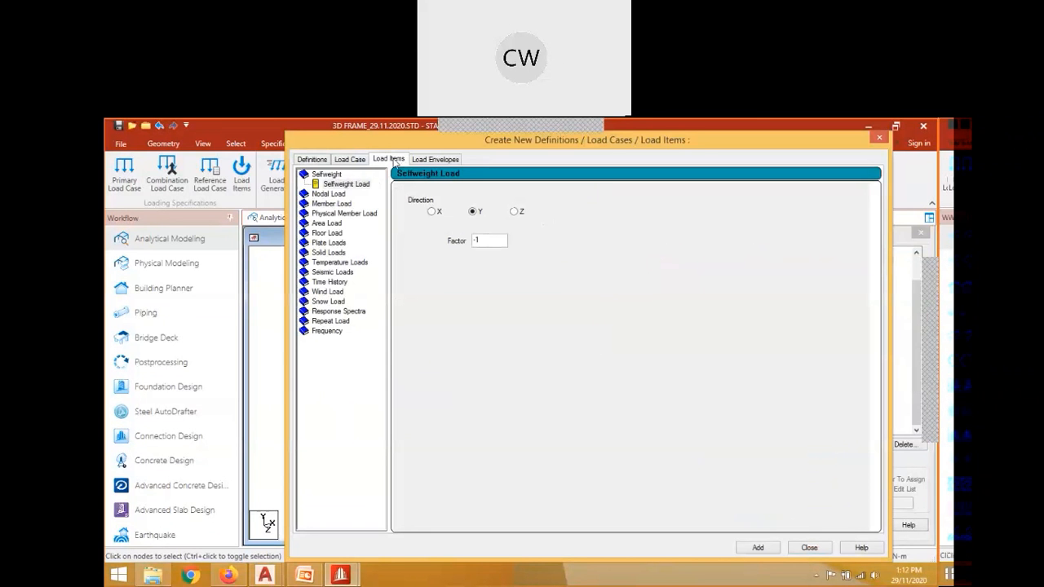
click(327, 233)
drag(400, 142, 265, 147)
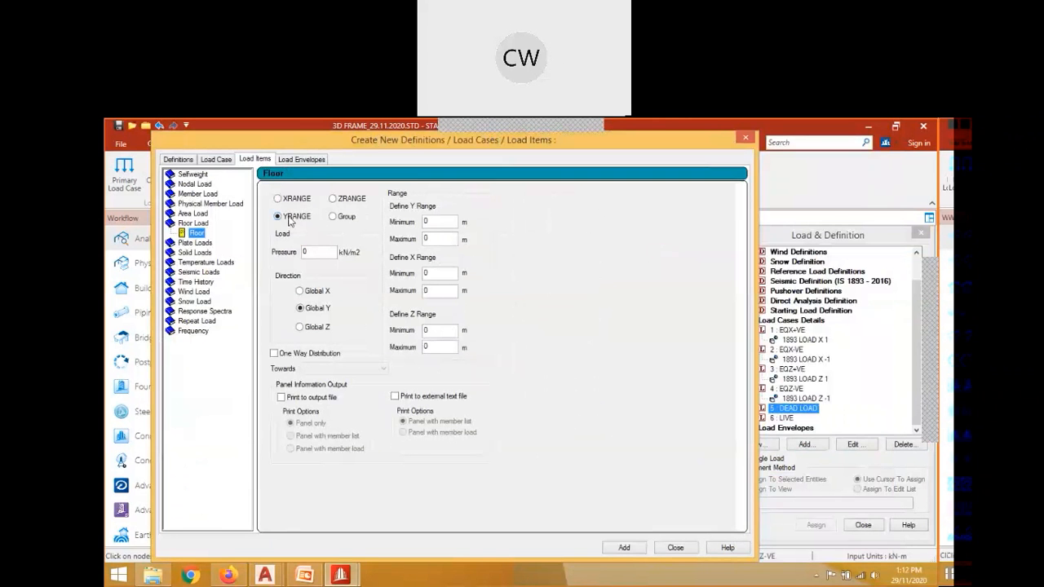
Add a Y-range floor load of 4.625 kN/m2 in Global Y, up to a maximum height of 13.3 m, to the DEAD LOAD case.
drag(314, 253, 252, 253)
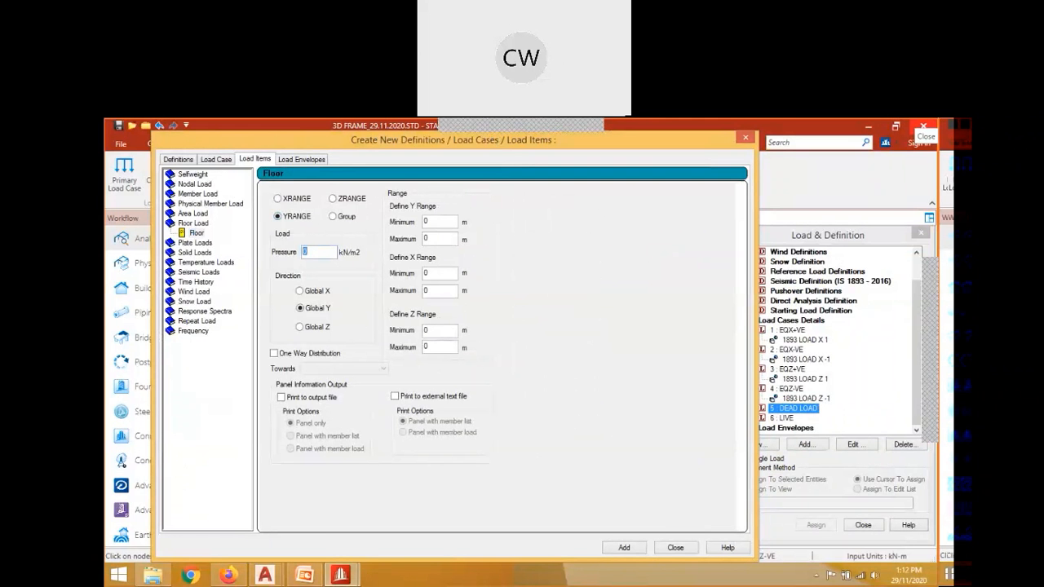
text(4.625)
double_click(435, 240)
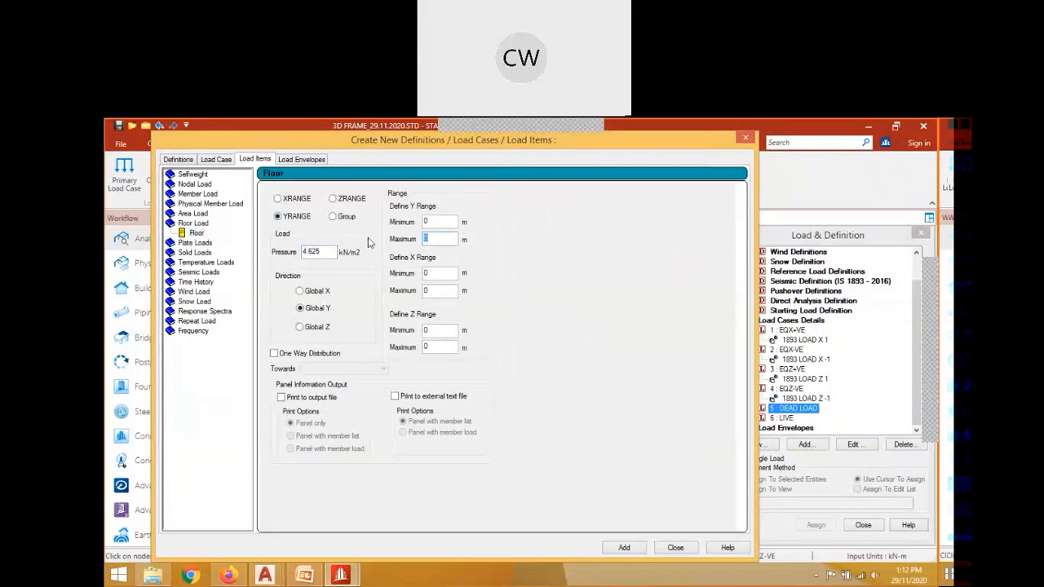
text(13.3)
click(623, 548)
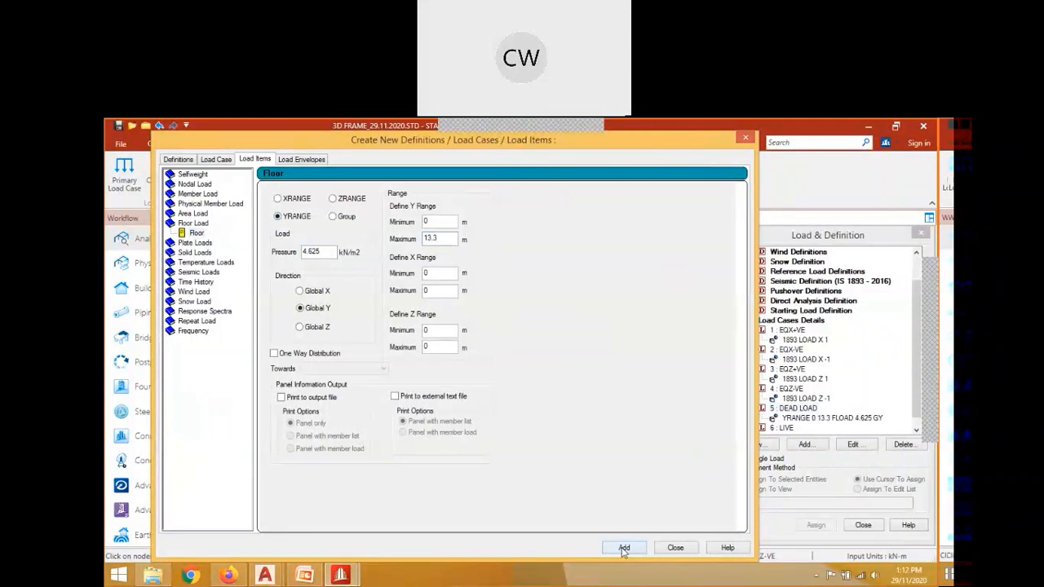
click(675, 547)
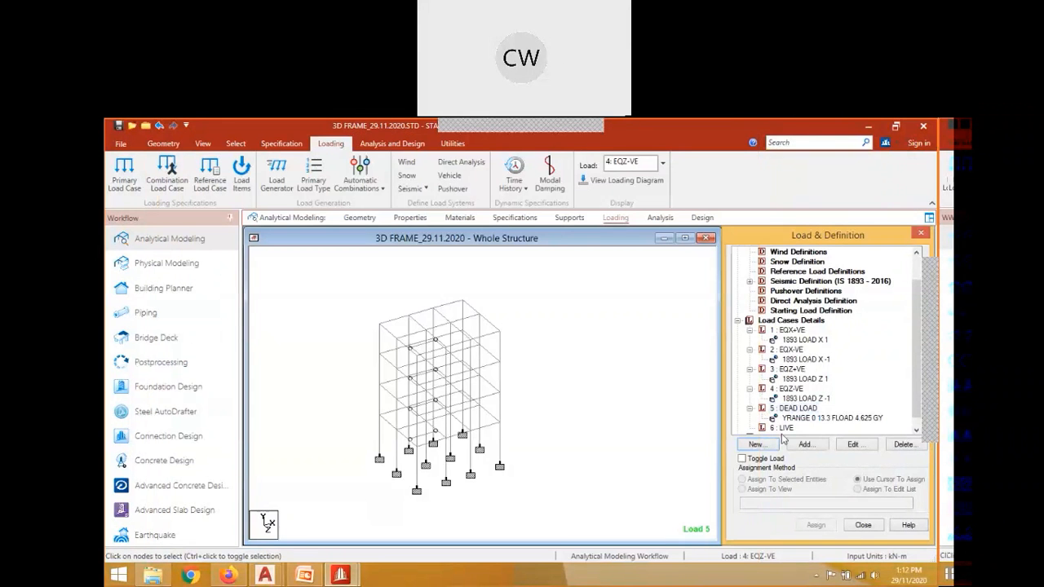
Examine how the new DEAD LOAD floor load is distributed over the frame.
click(819, 418)
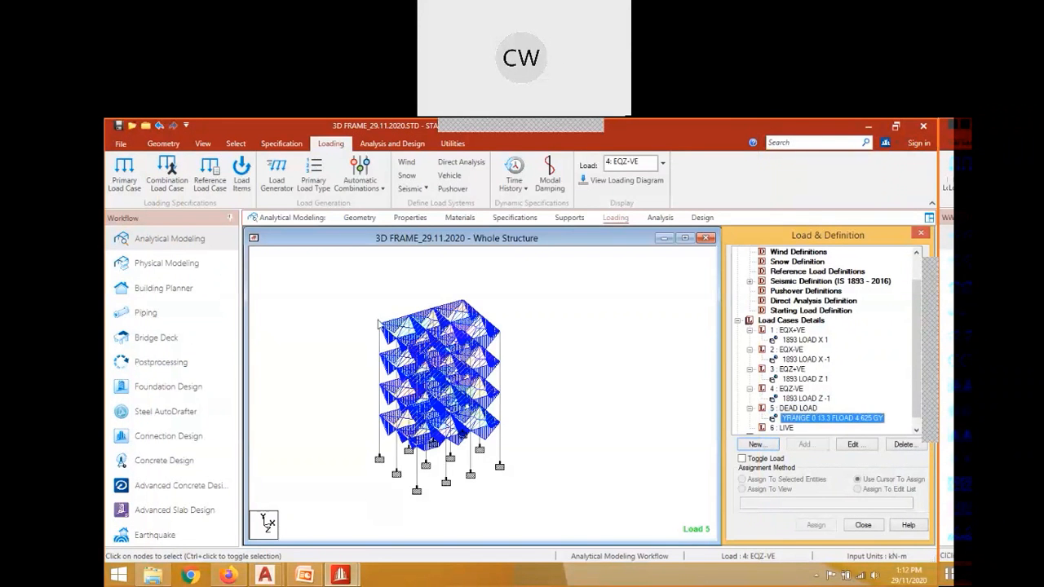
click(378, 324)
scroll(395, 317, up, 3)
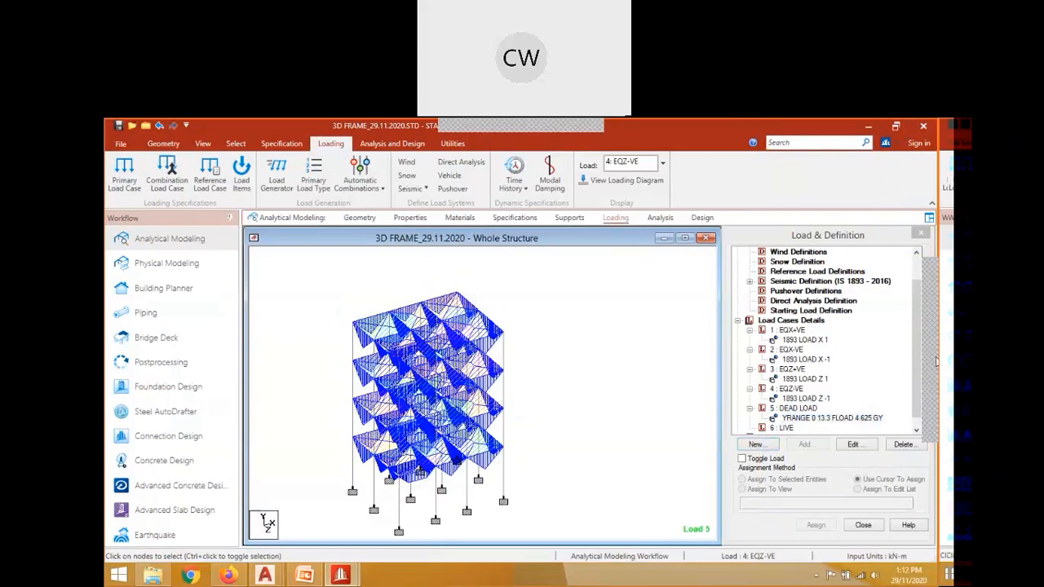
click(915, 430)
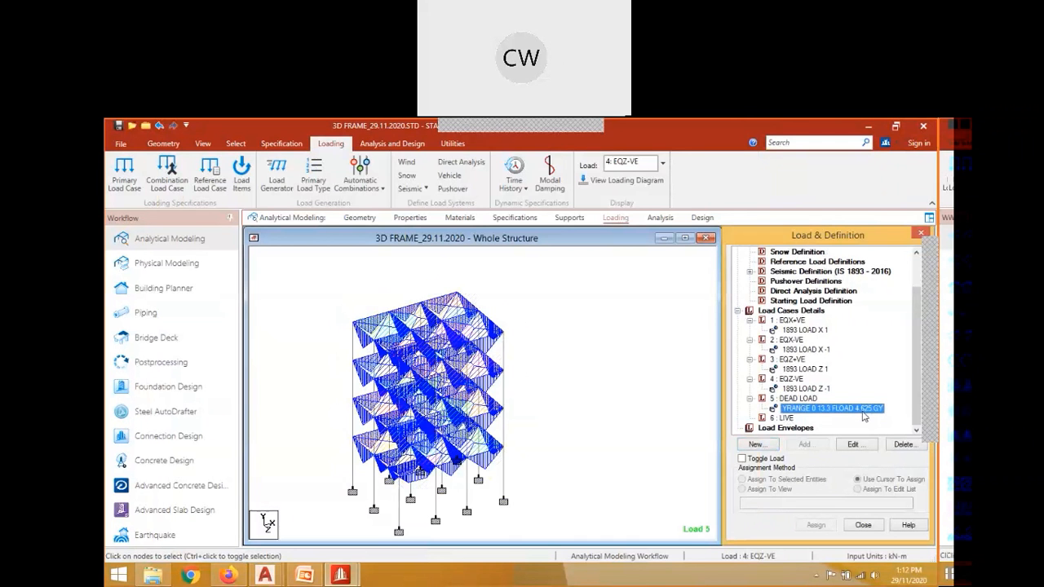
click(601, 371)
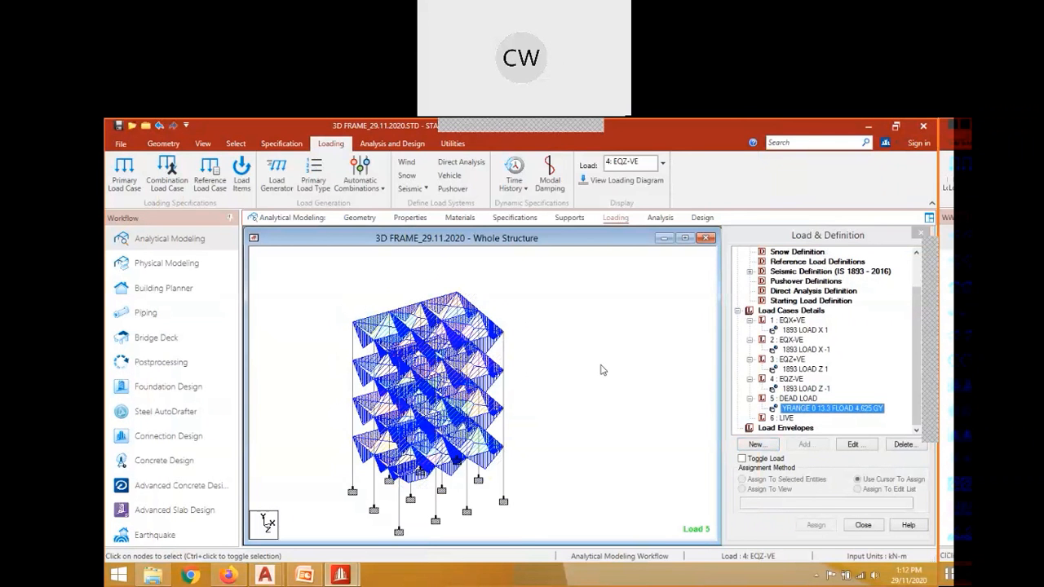
click(791, 398)
click(575, 414)
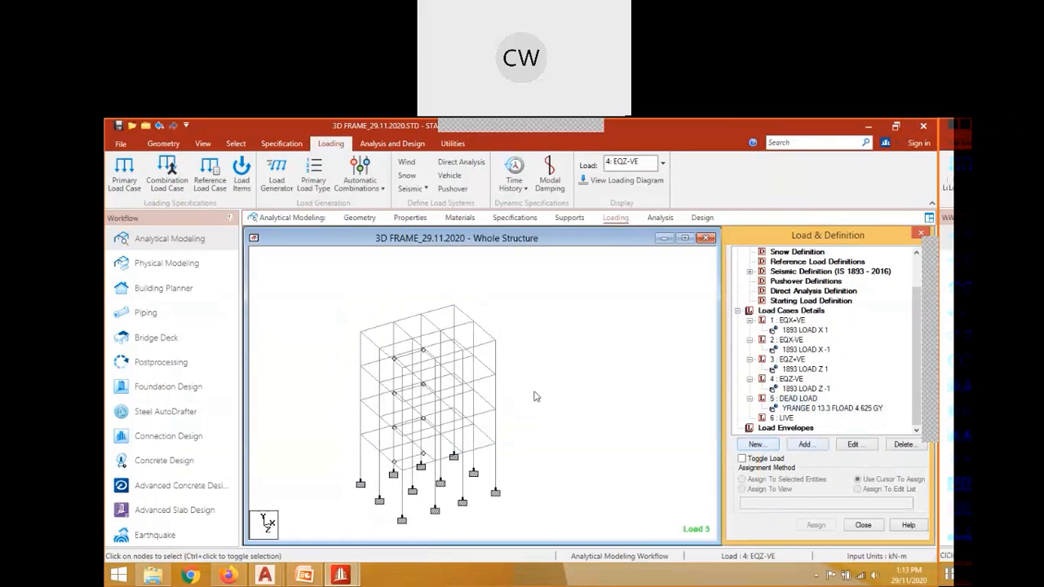
click(757, 444)
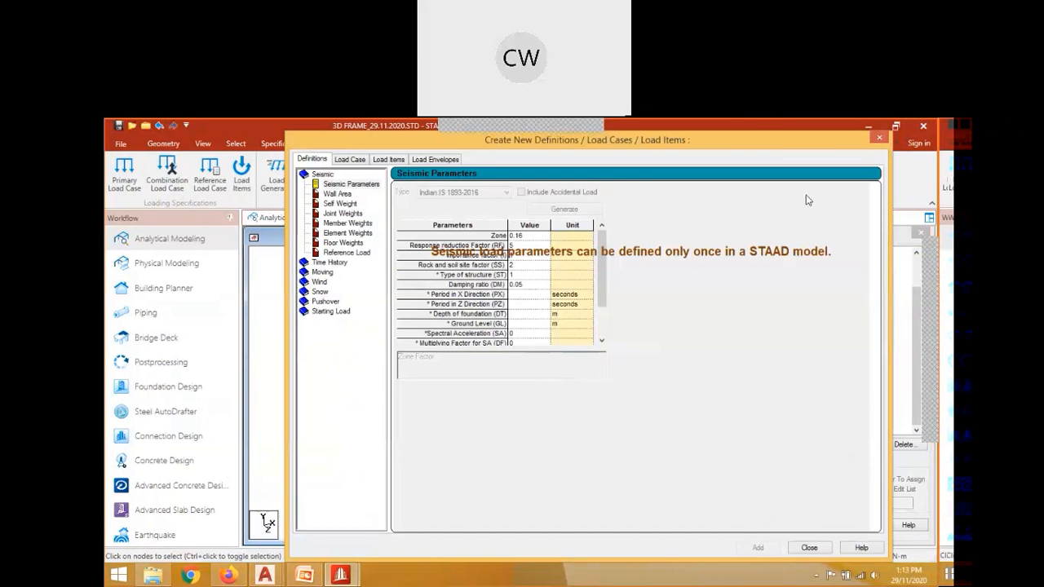
key(Escape)
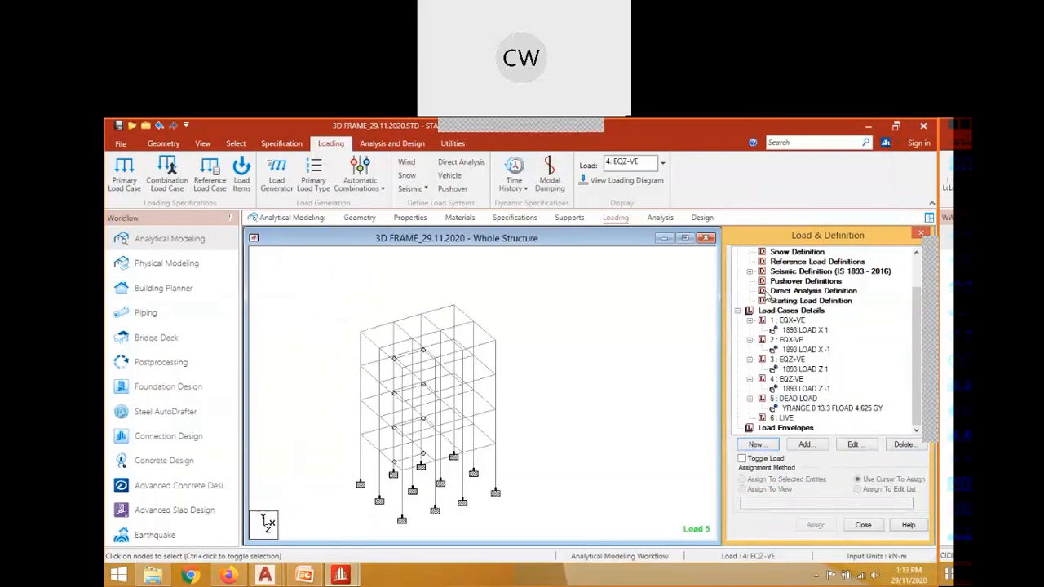
Create a uniform member force of -9.5 kN/m in the GY direction under the DEAD LOAD case.
click(794, 399)
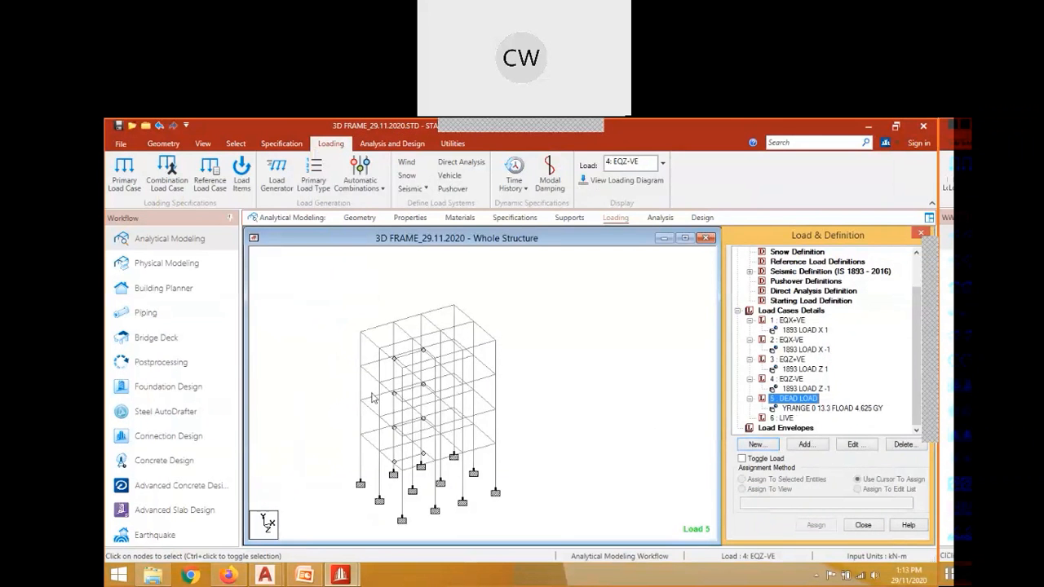
click(514, 353)
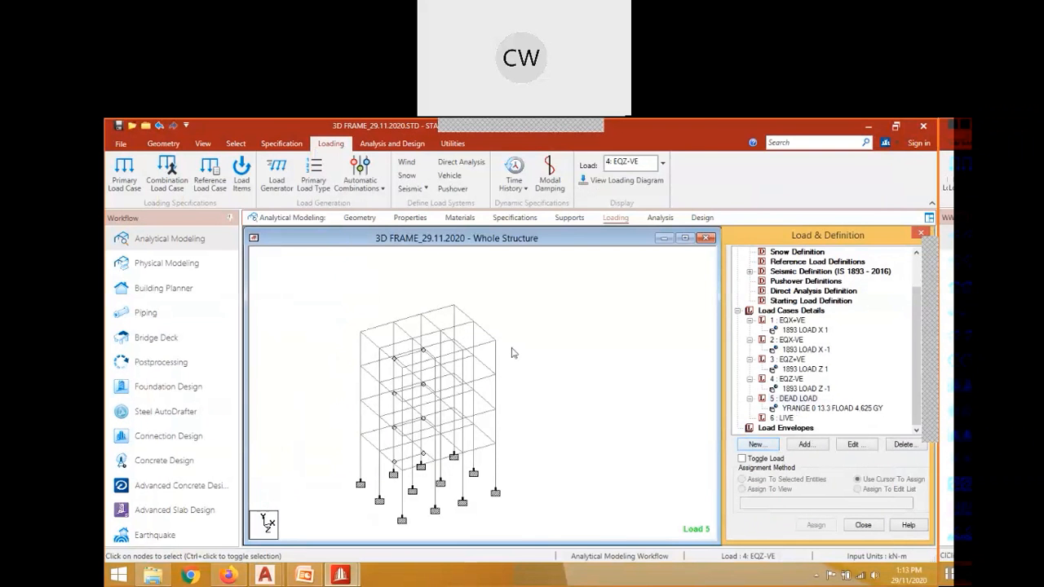
click(757, 444)
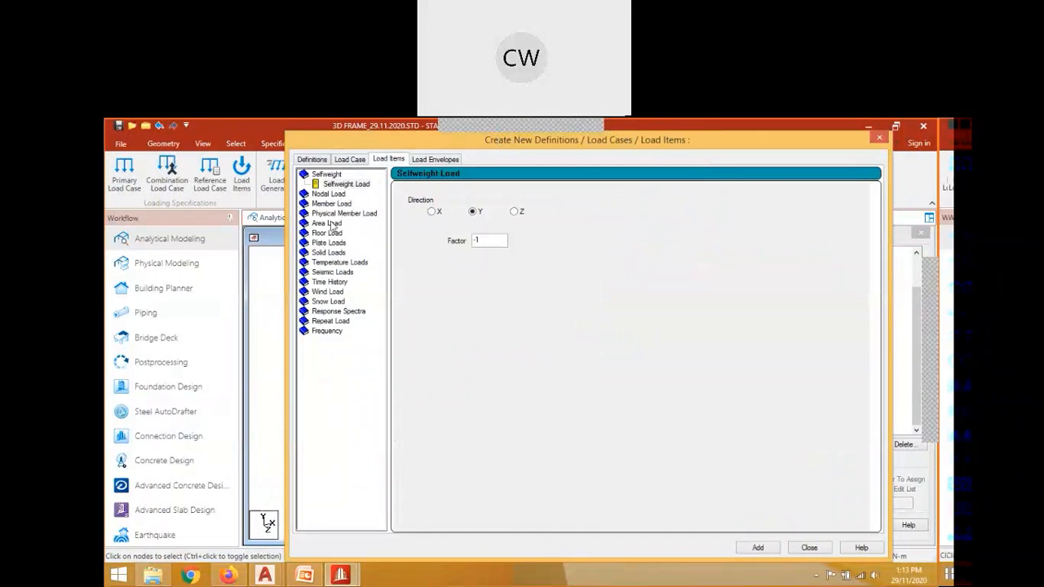
click(332, 203)
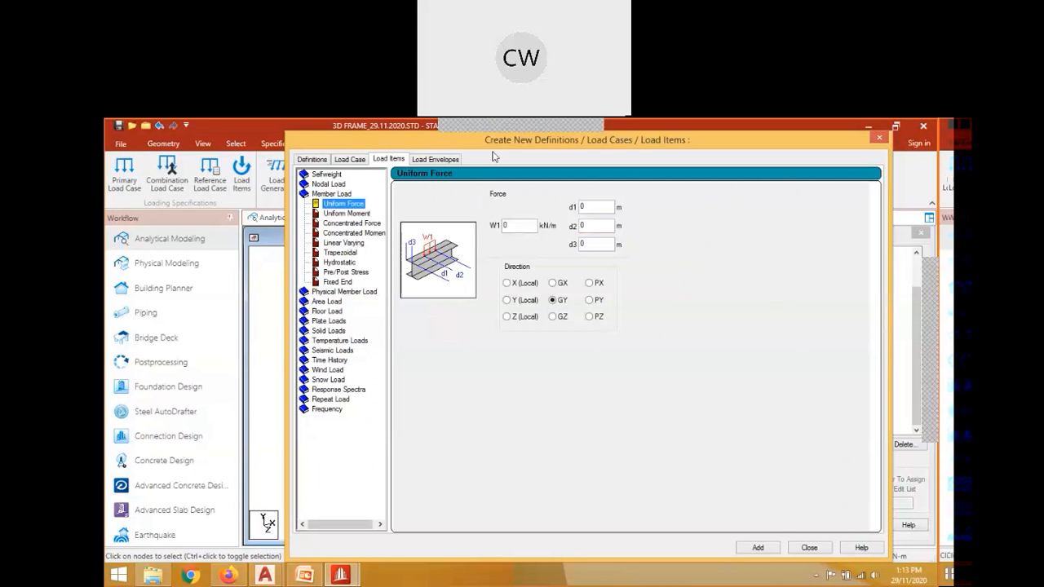
key(Tab)
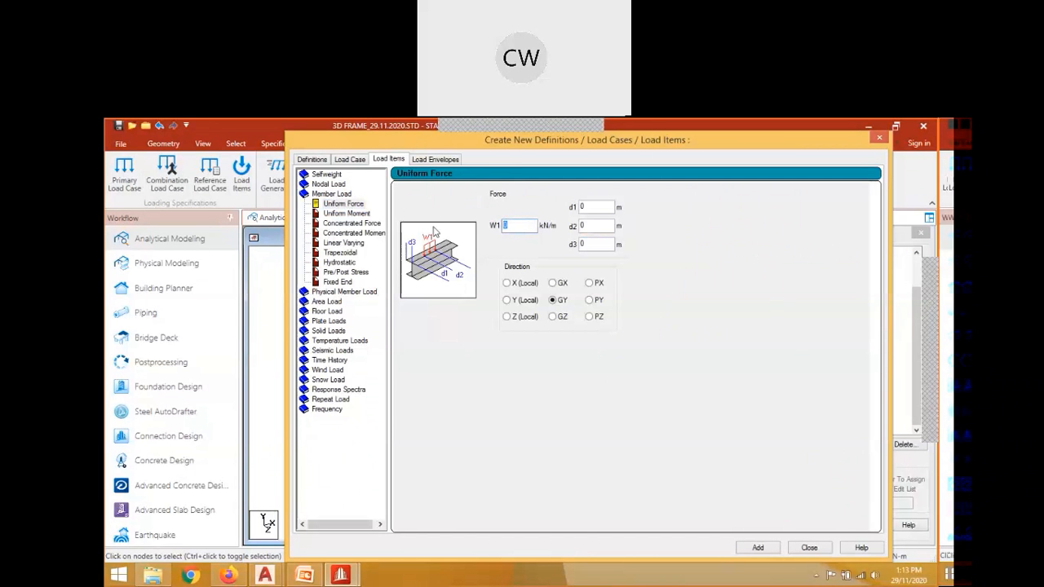
text(-9.5)
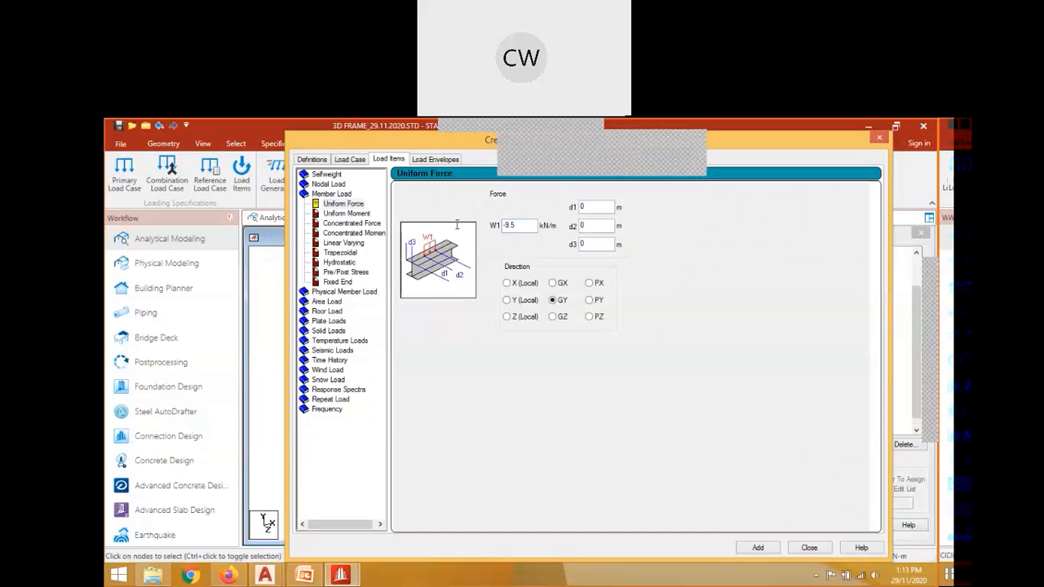
Add a second uniform member force of -3.5 kN/m in GY to the DEAD LOAD case and finish creating load items.
drag(518, 225, 457, 226)
text(-3.5)
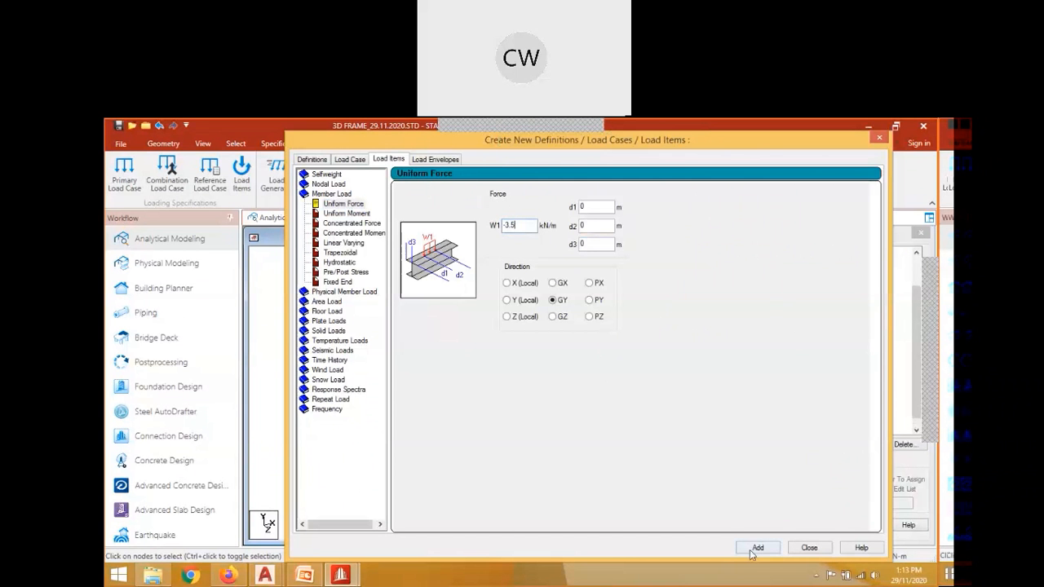
click(753, 548)
click(880, 138)
Assign the -9.5 kN/m uniform load to all beams on the three lower floor levels of the frame.
click(809, 409)
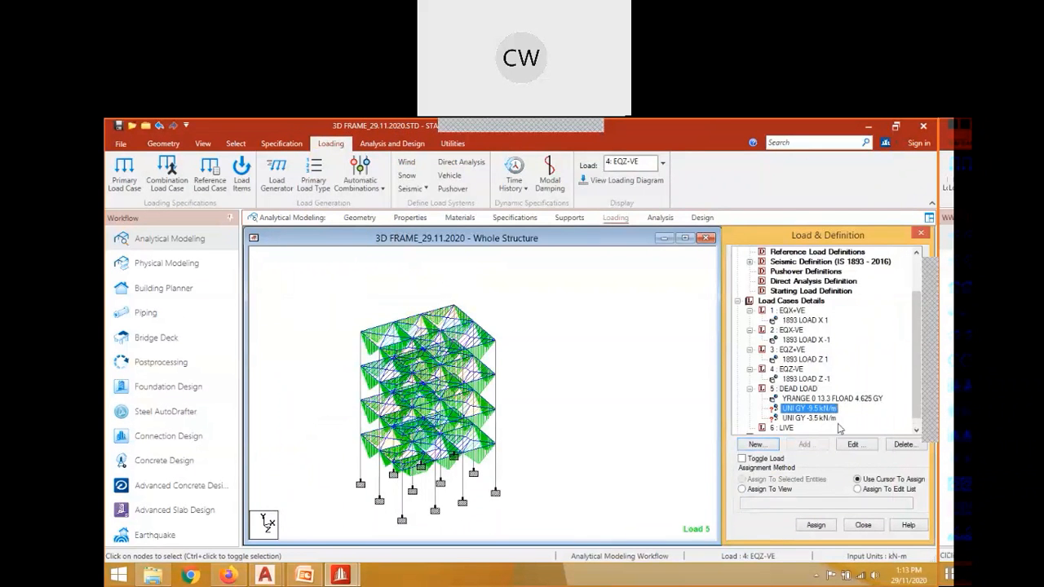
click(202, 144)
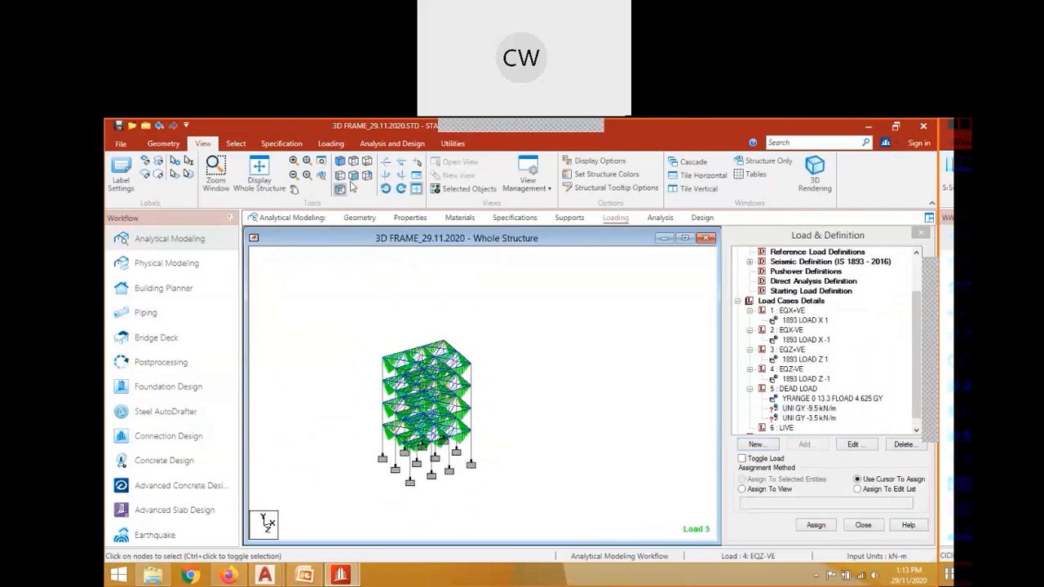
click(340, 162)
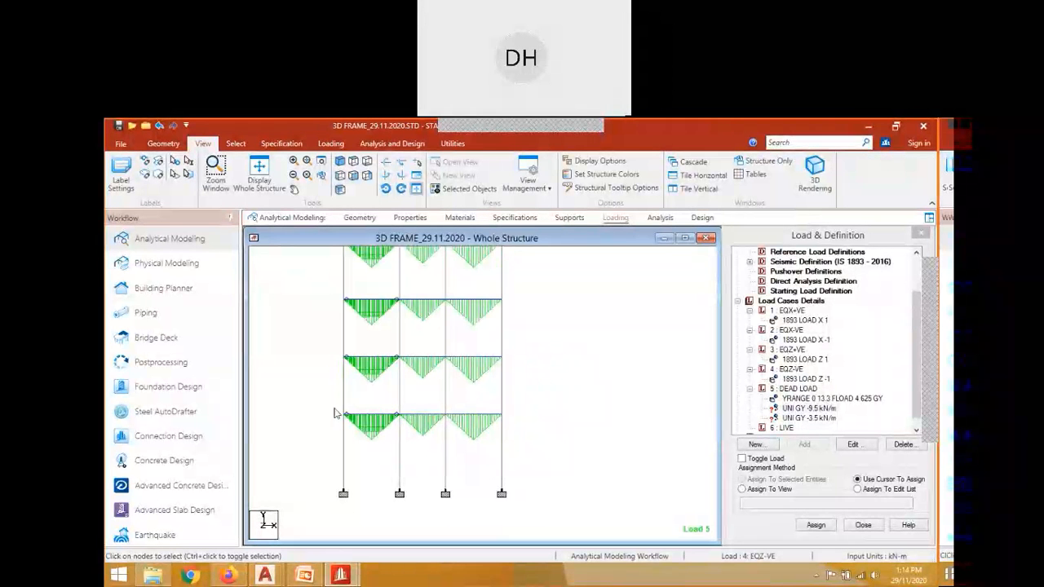
drag(335, 413, 533, 429)
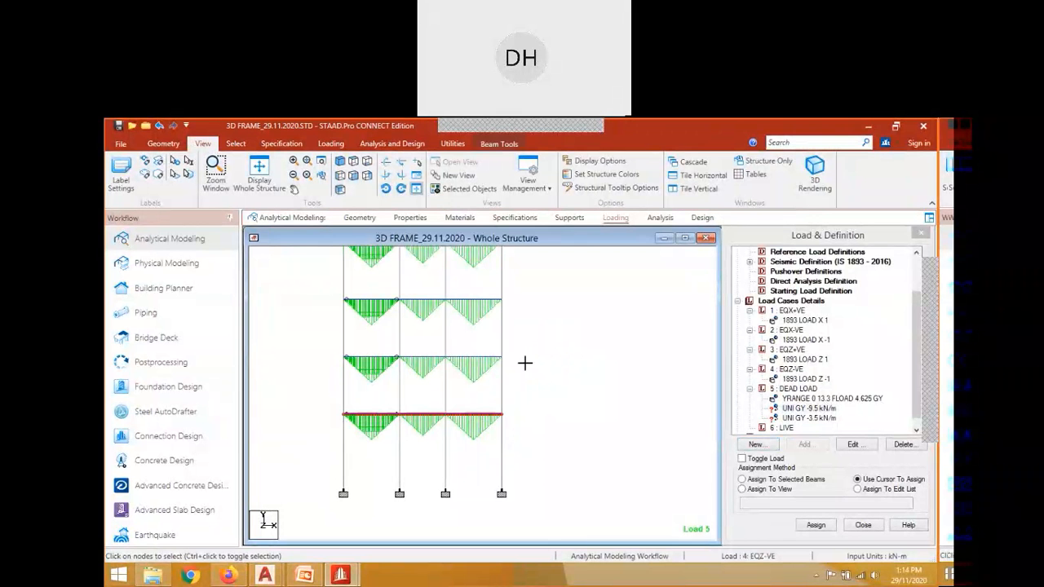
middle_drag(551, 310, 558, 384)
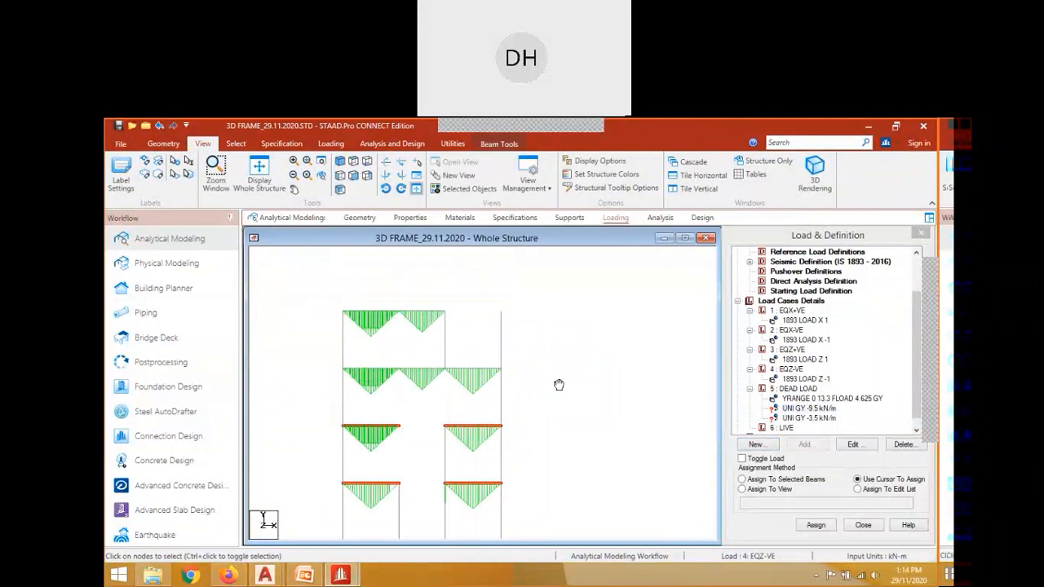
drag(331, 359, 520, 382)
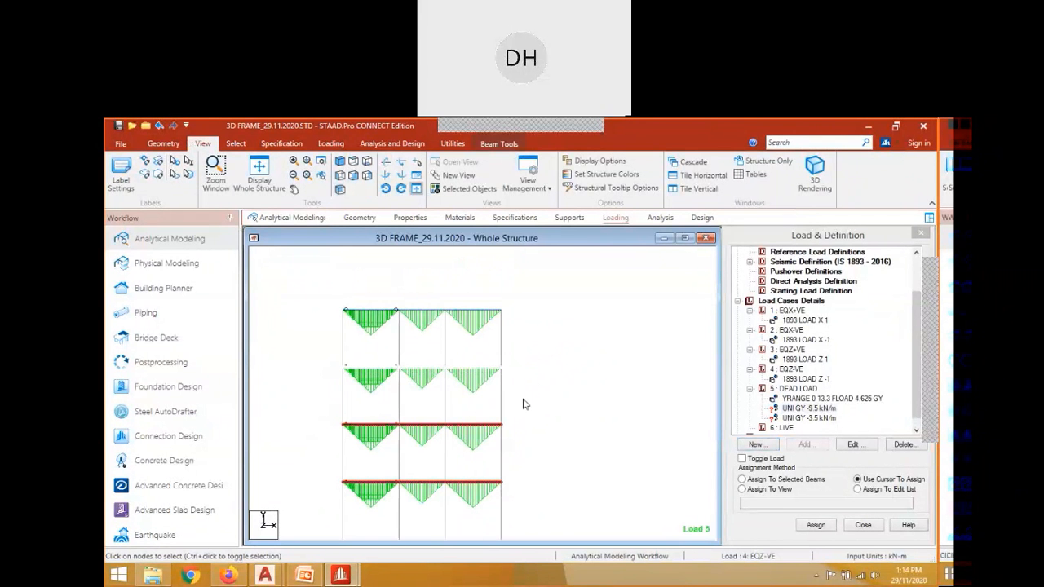
key(Up)
key(Right)
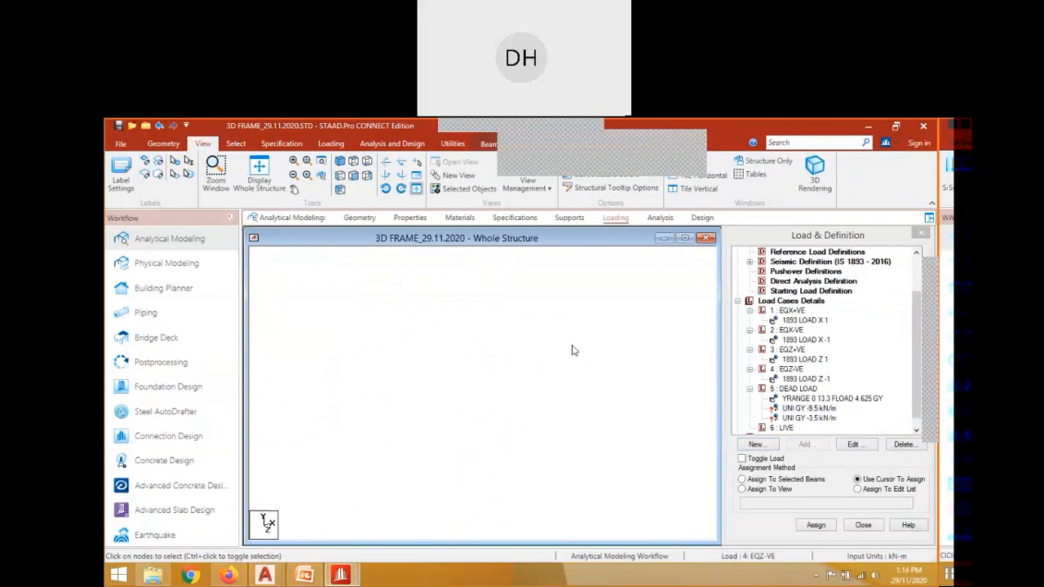
click(807, 408)
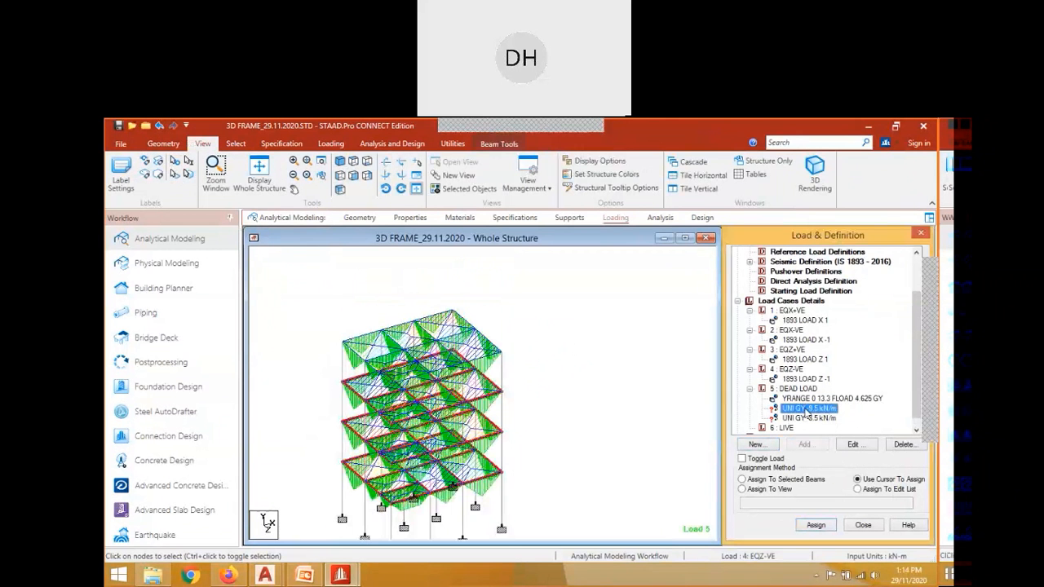
click(815, 481)
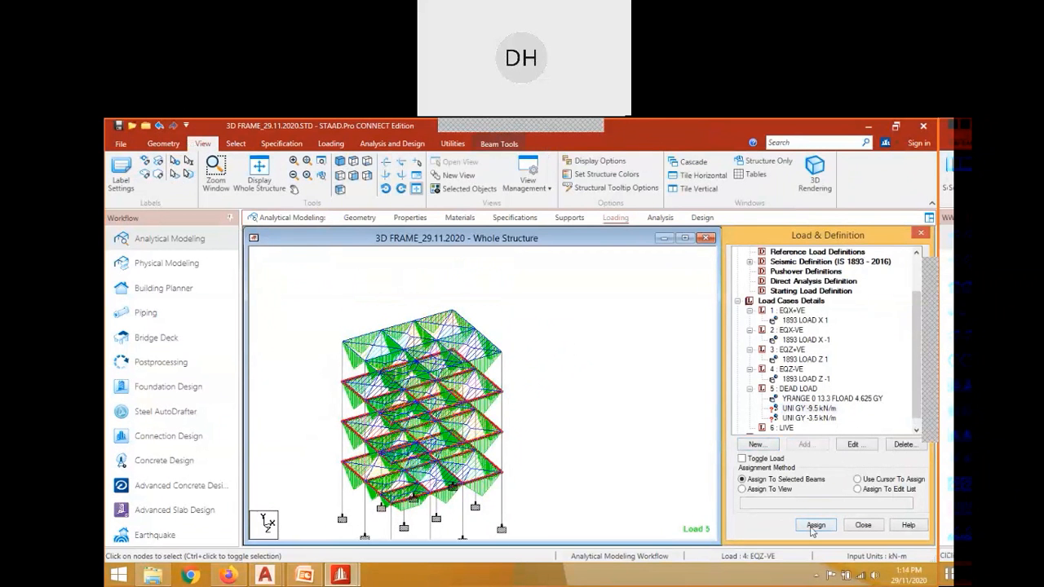
click(815, 526)
Select all beams at the roof level and open them in a new view window.
click(354, 176)
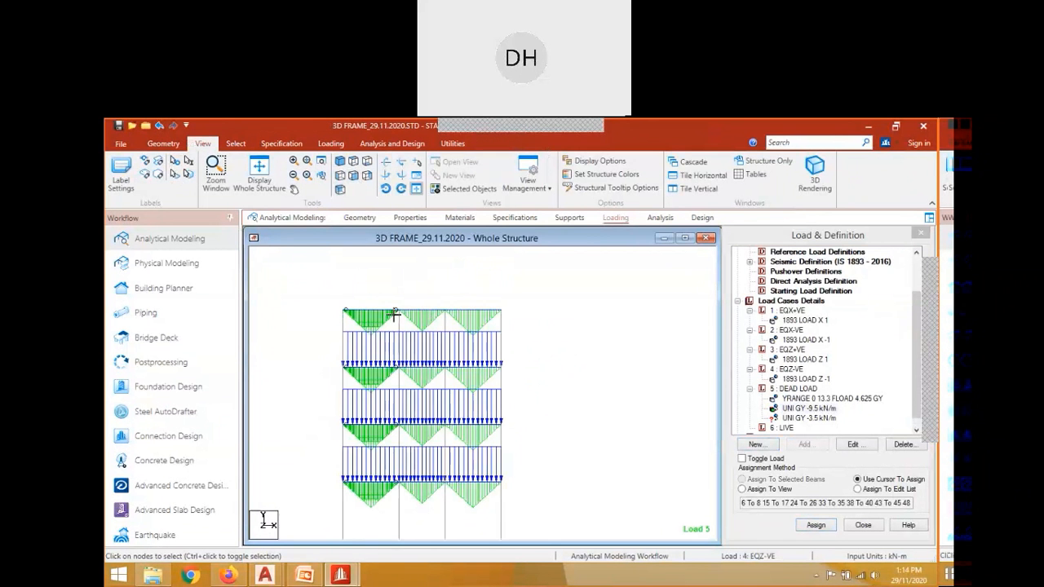
click(394, 314)
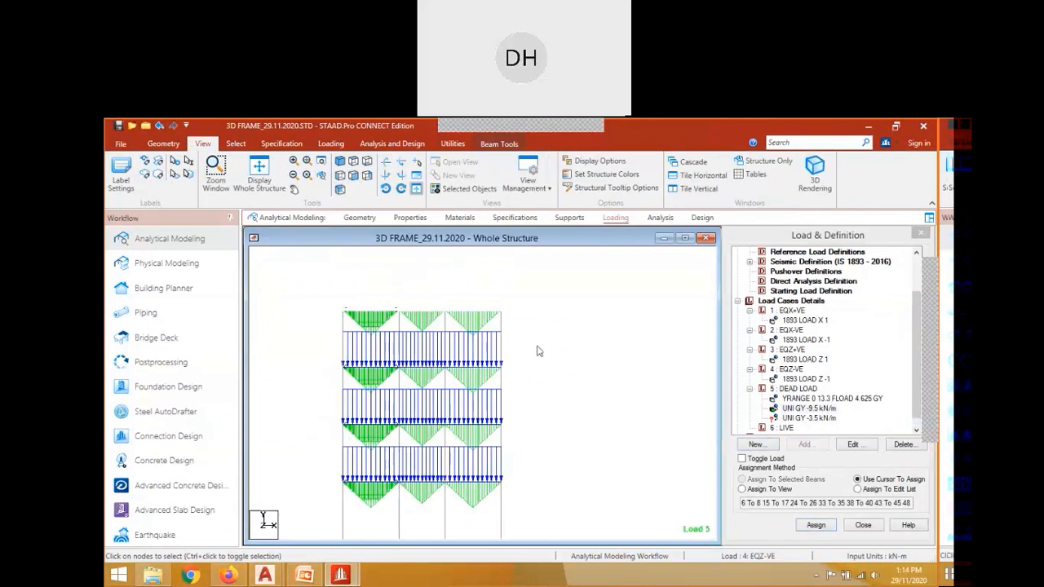
click(536, 351)
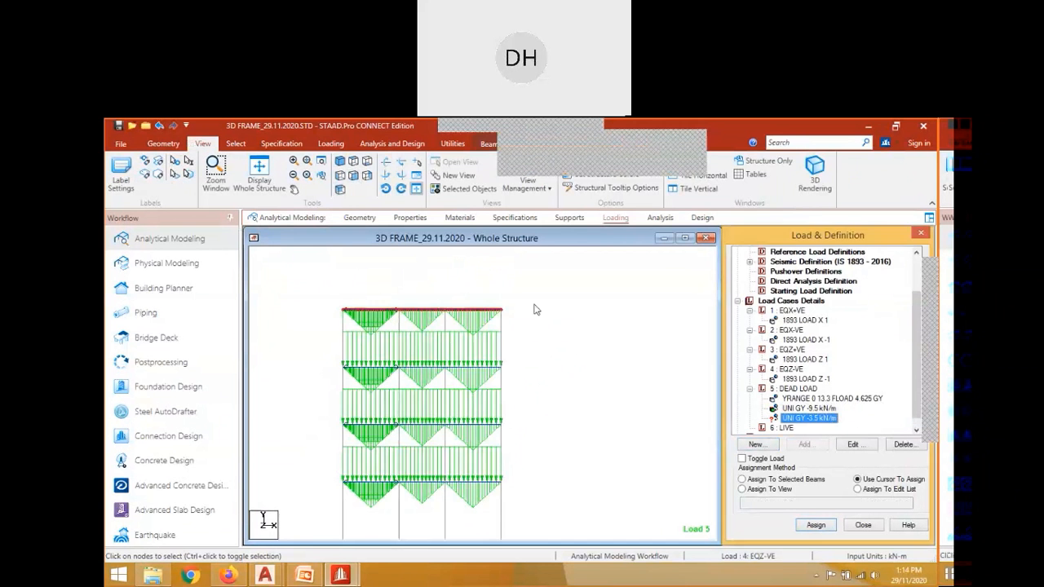
click(386, 189)
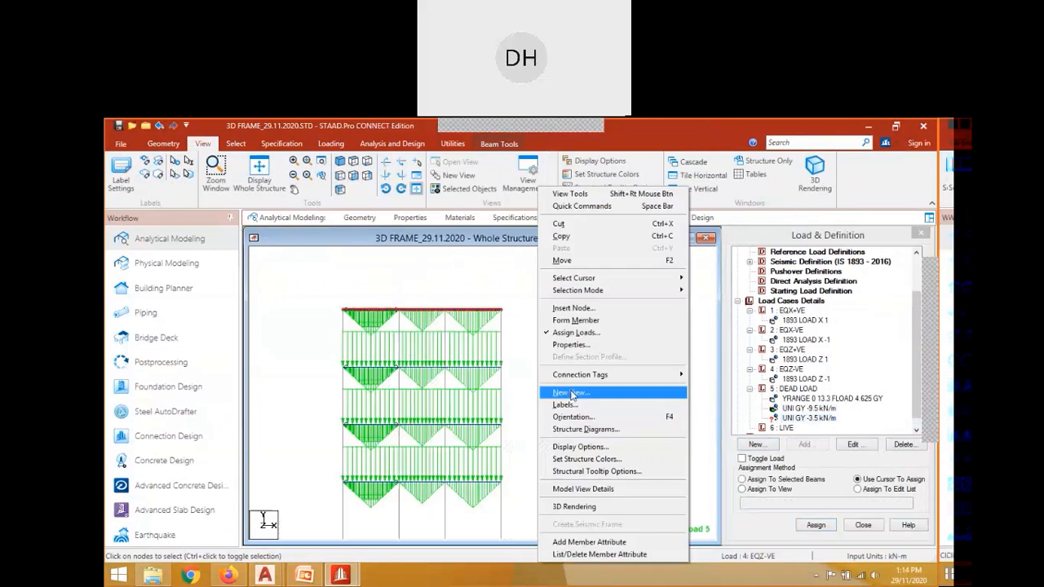
click(570, 393)
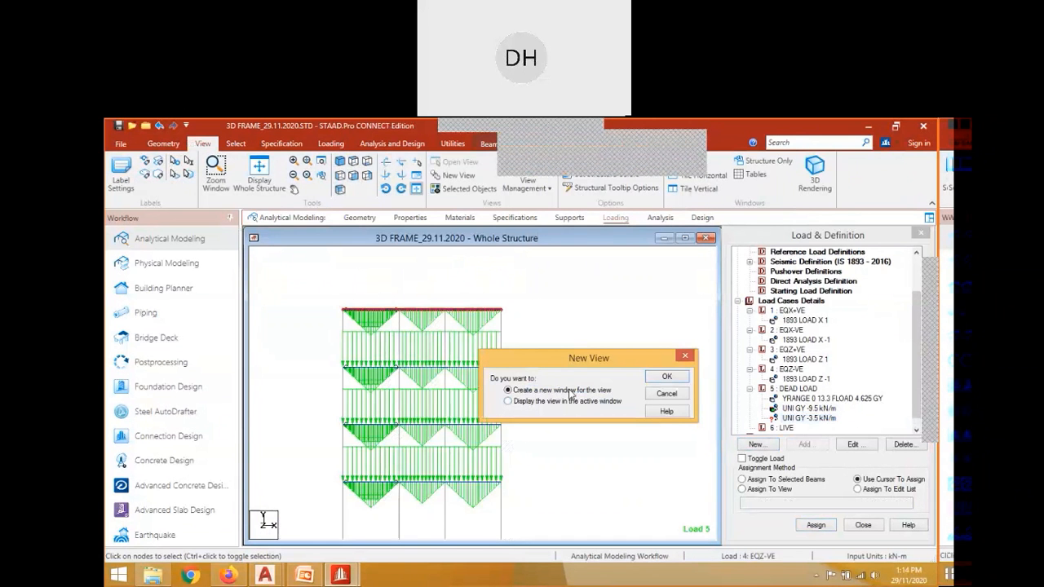
click(667, 378)
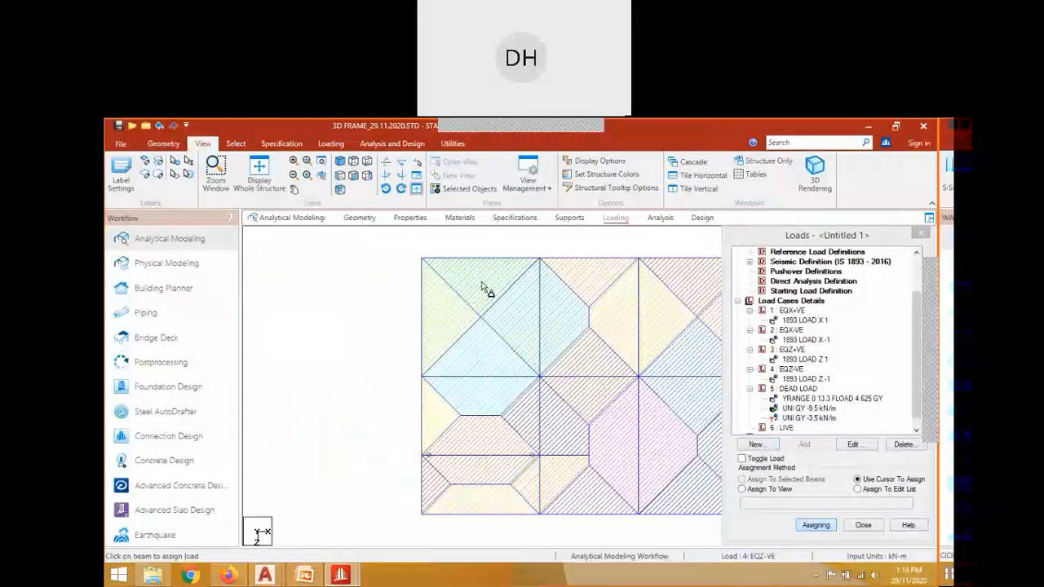
Assign the -3.5 kN/m uniform member load to the selected perimeter beams of the roof level.
mouse_move(491, 261)
middle_down()
mouse_move(372, 324)
mouse_move(364, 299)
middle_up()
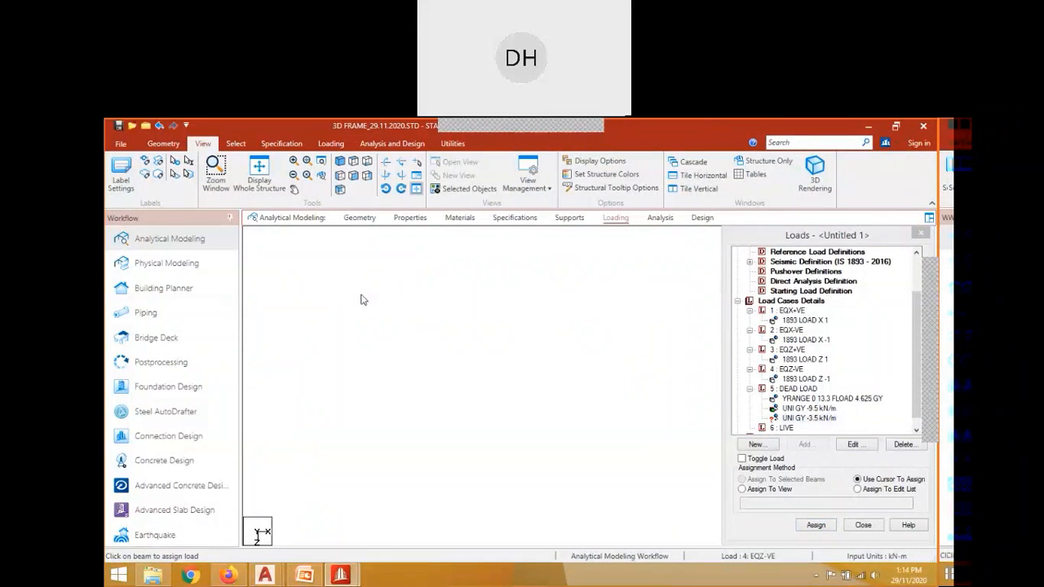
middle_drag(436, 307, 634, 313)
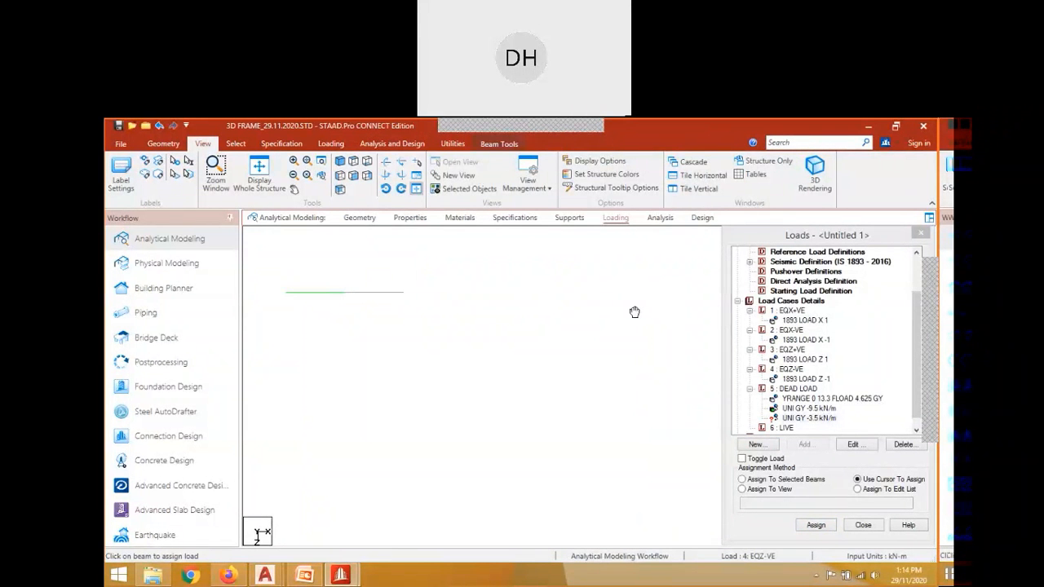
mouse_move(634, 312)
middle_down()
mouse_move(615, 353)
mouse_move(341, 409)
middle_up()
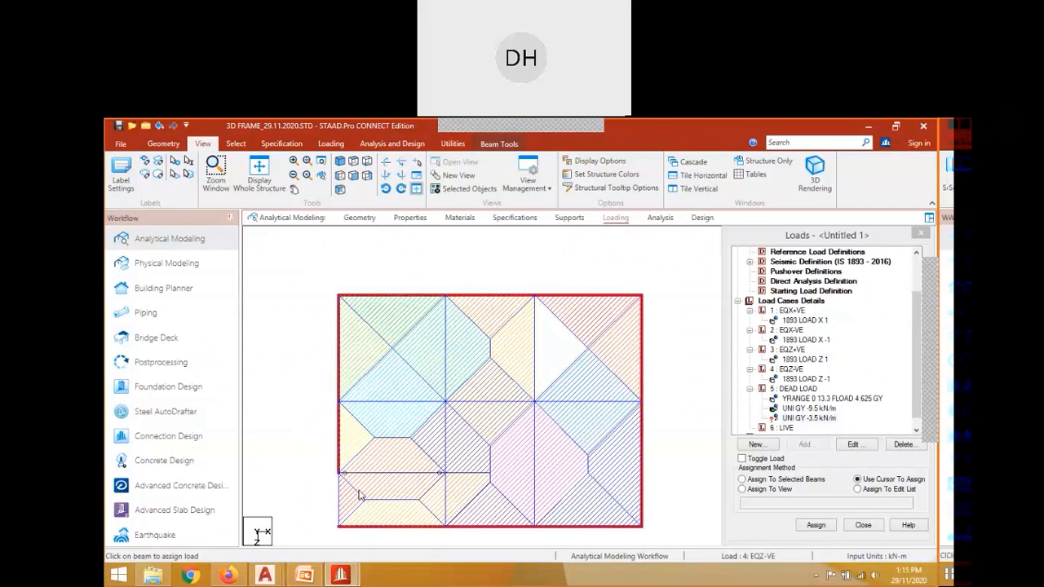
click(741, 478)
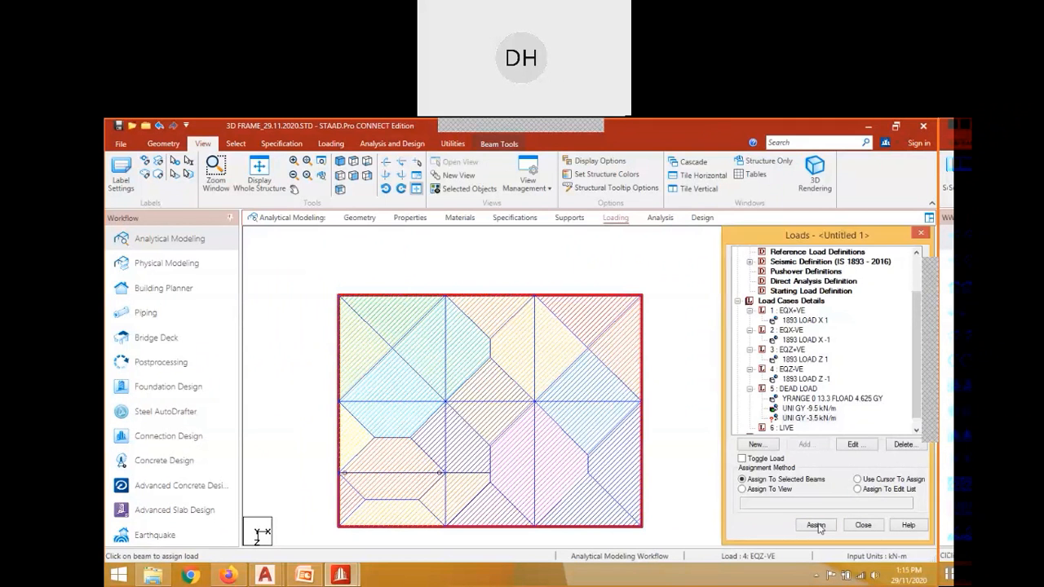
click(815, 524)
click(843, 417)
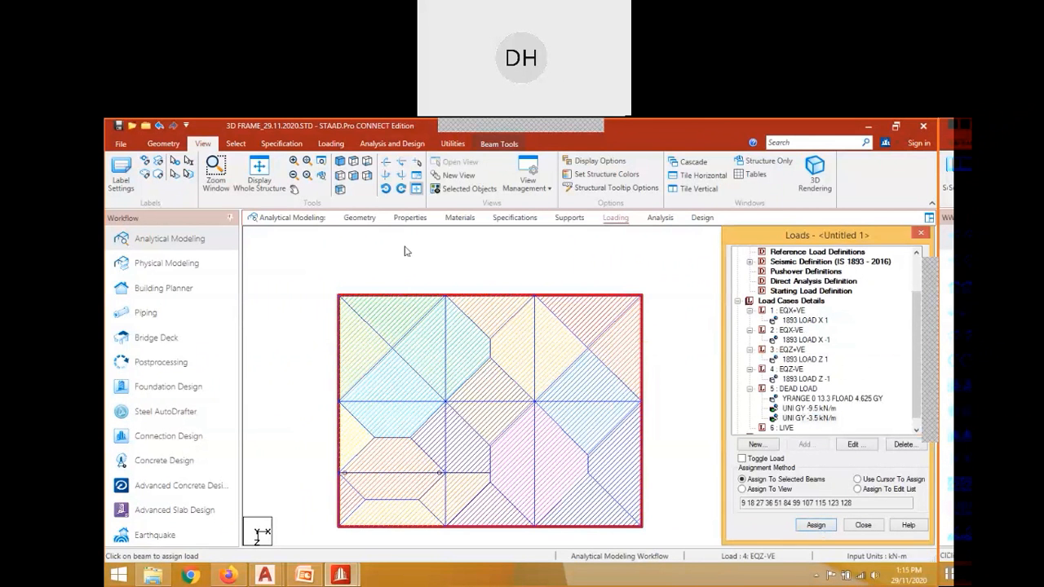
Examine how the two uniform loads and the floor load of the DEAD LOAD case are distributed over the whole frame, and close the load list.
click(279, 194)
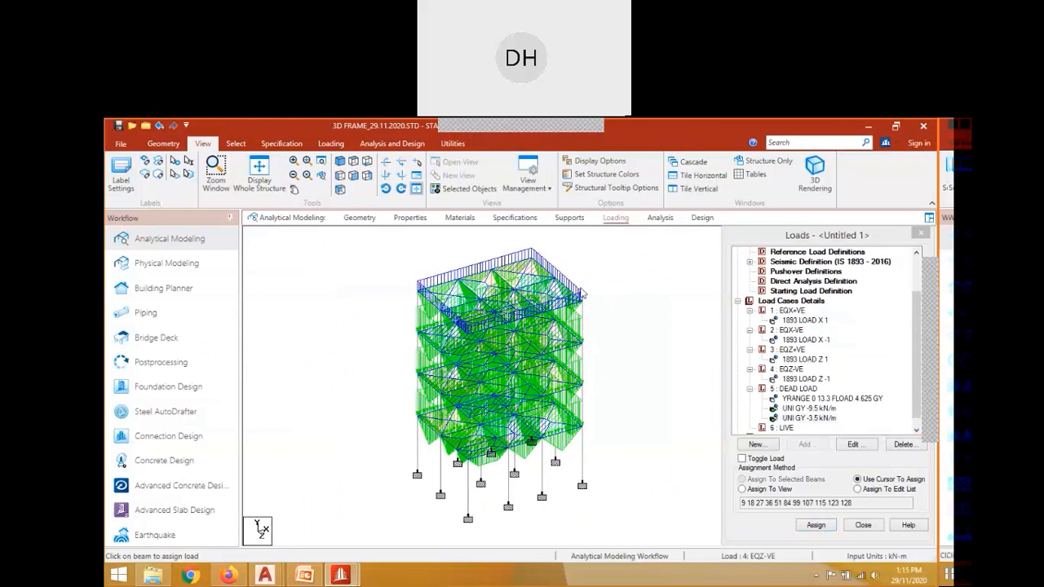
click(811, 410)
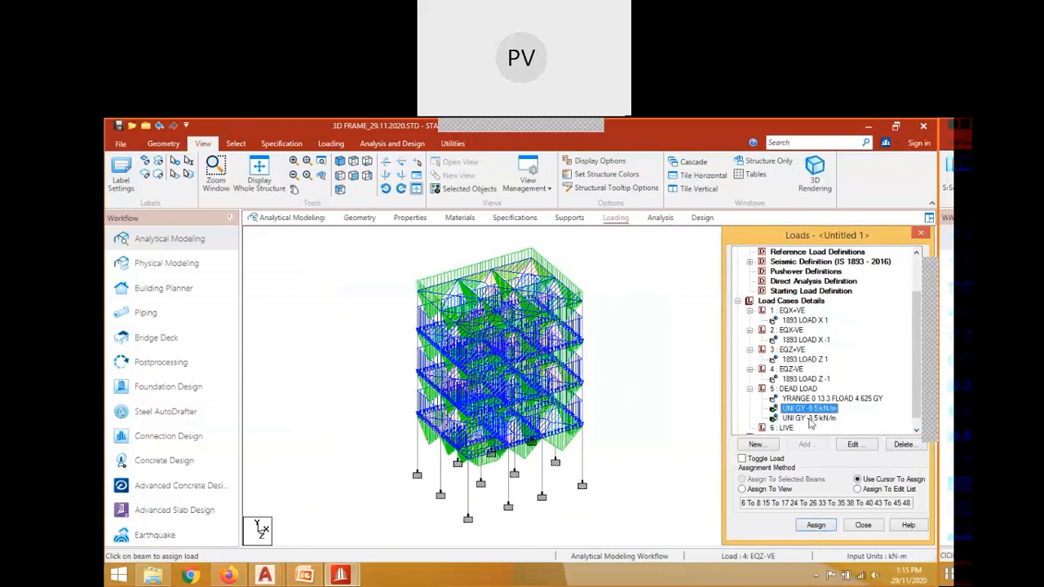
click(811, 418)
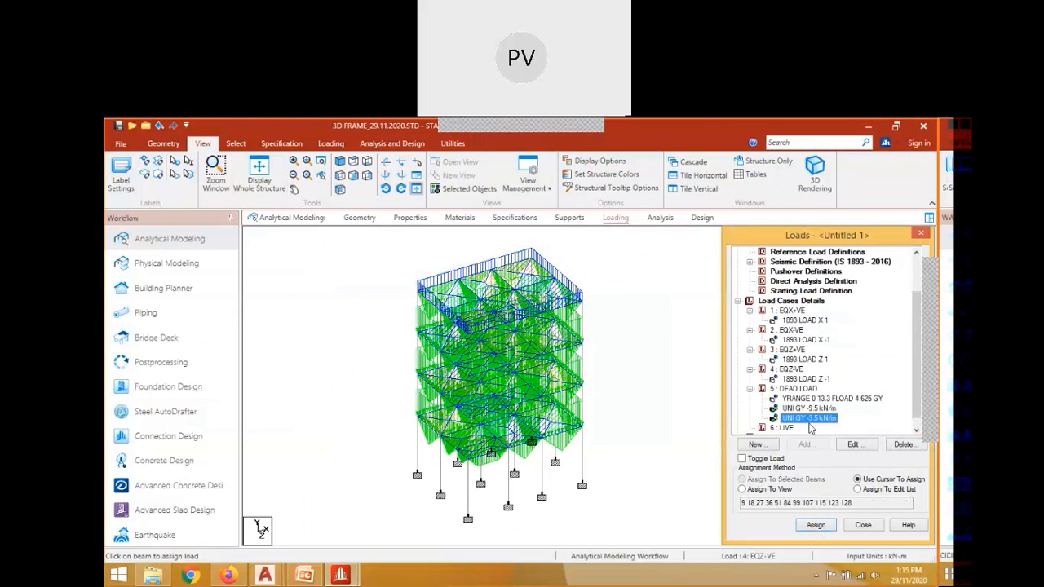
click(832, 397)
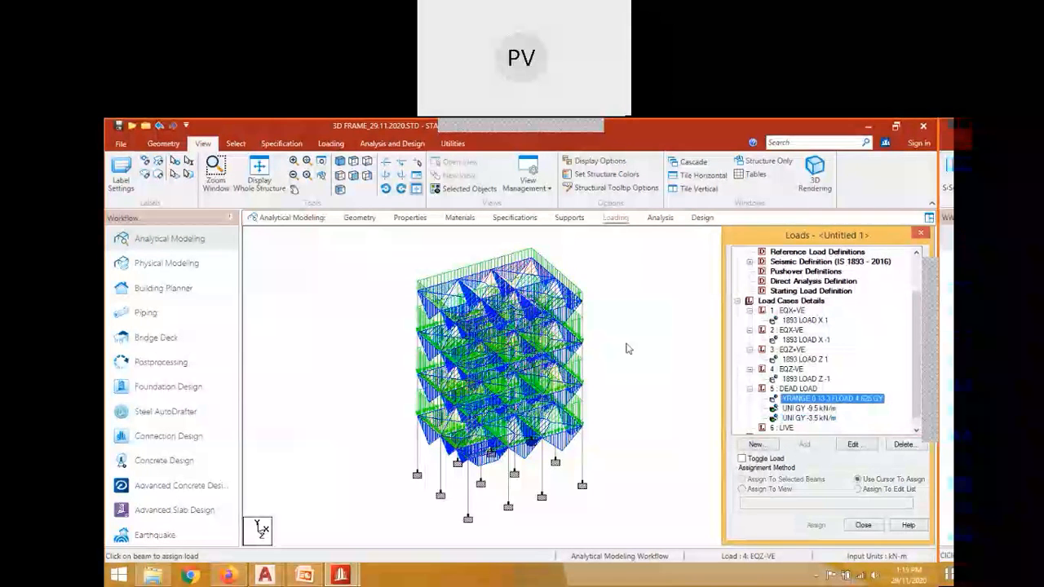
middle_drag(571, 324, 567, 324)
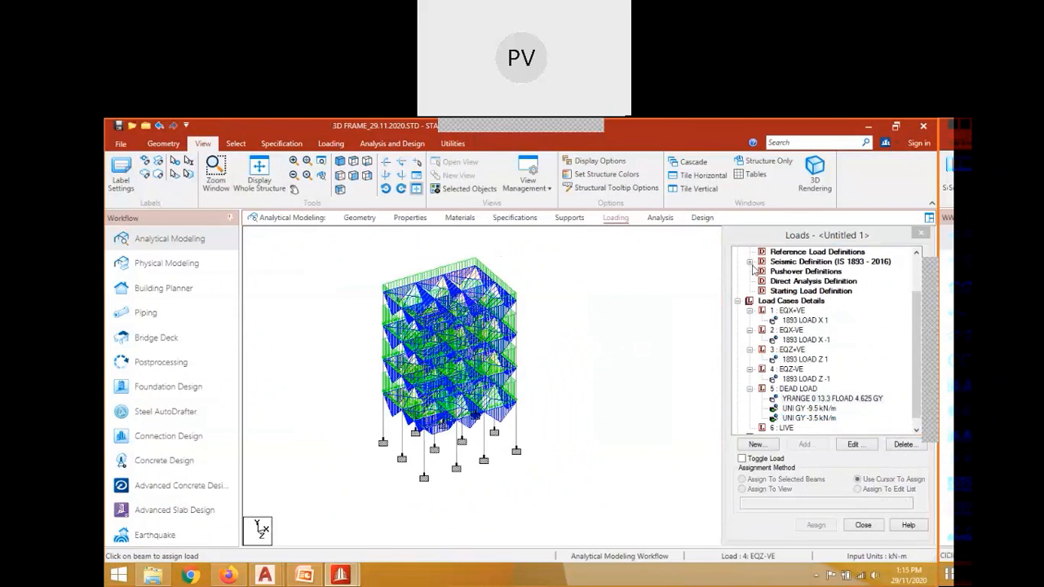
click(923, 235)
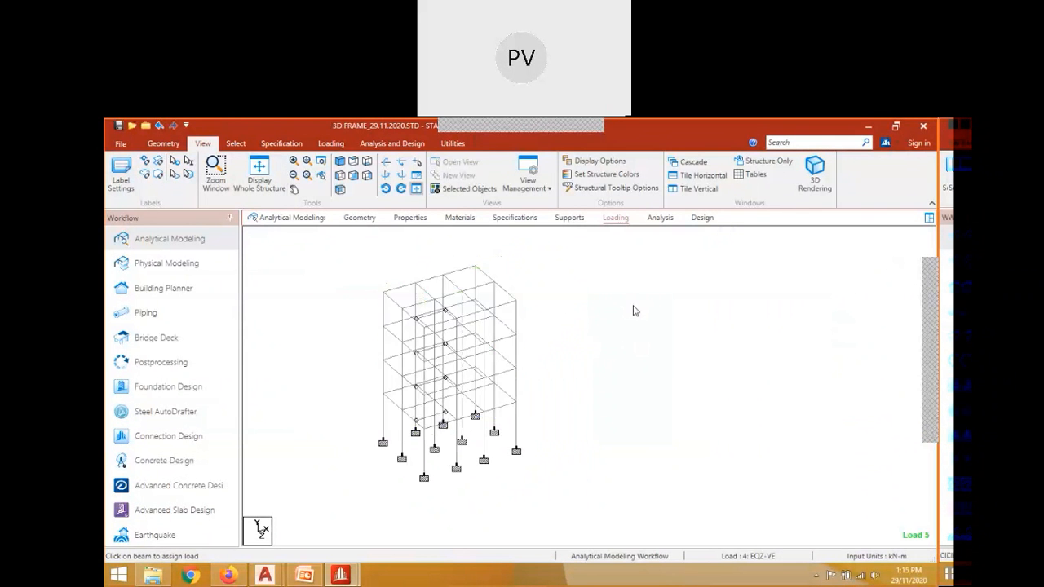
scroll(373, 293, up, 2)
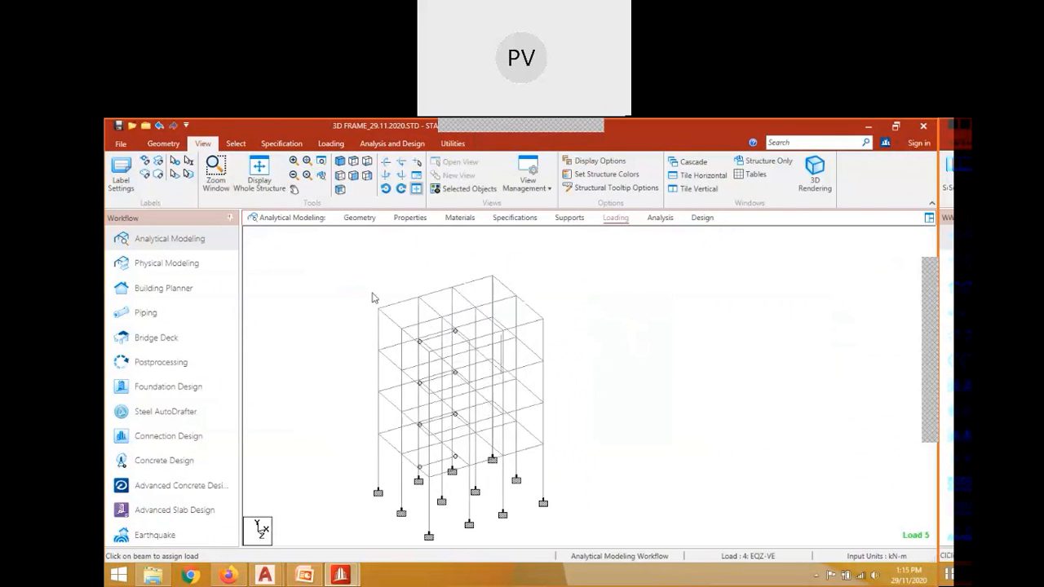
scroll(373, 293, down, 2)
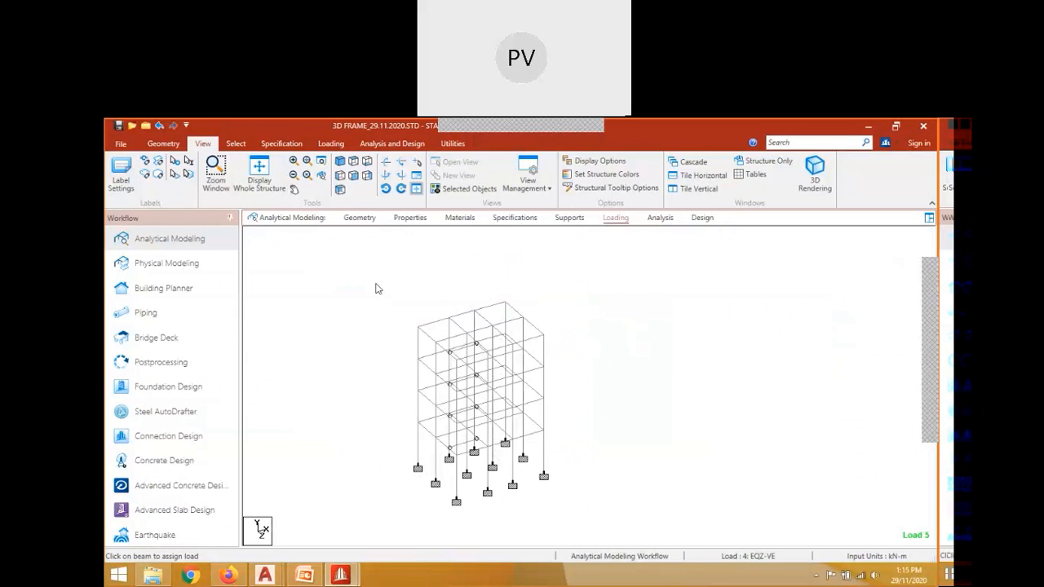
Save the modified structure and open its command file in the maximized STAAD editor.
click(453, 144)
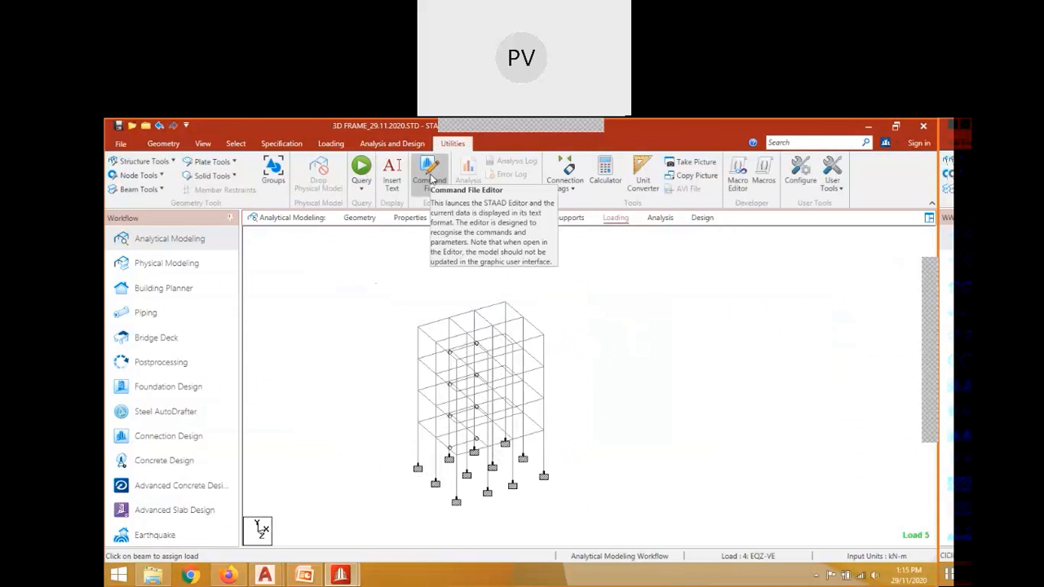
click(429, 176)
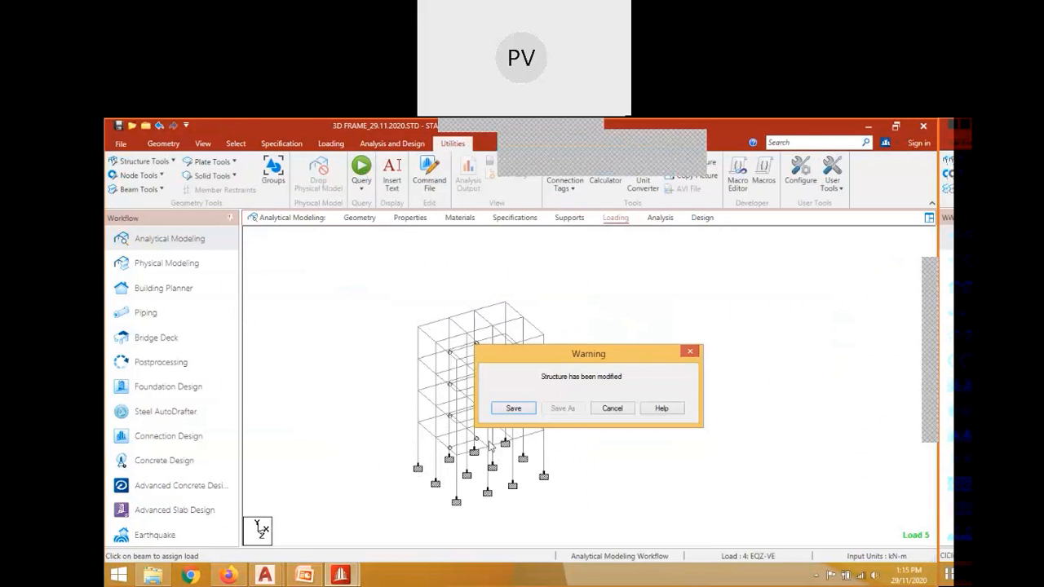
click(513, 408)
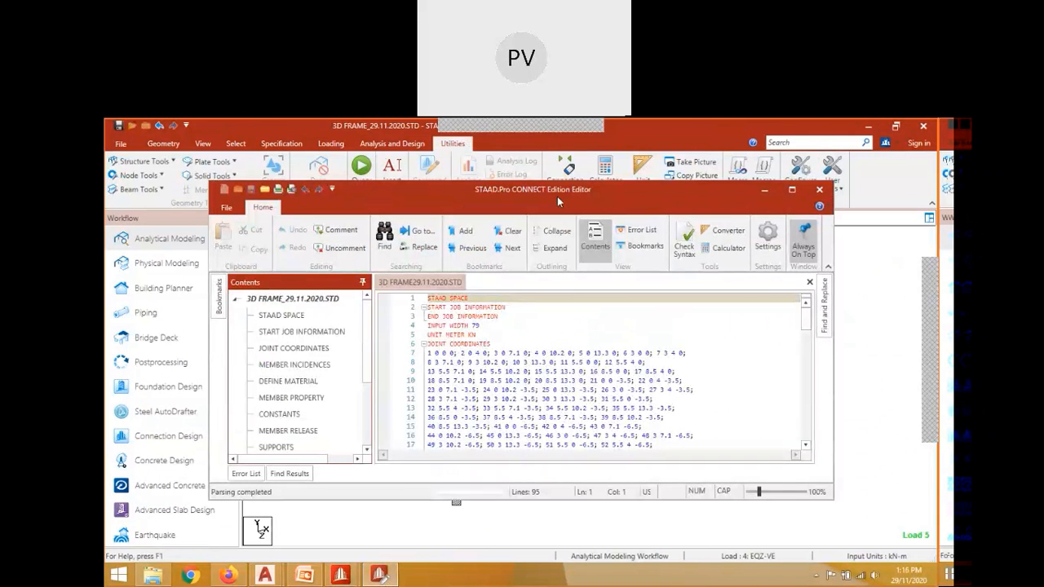
double_click(557, 195)
Set the concrete's elastic modulus E to 27386127.88 in the command file's material definition, dismissing the sign-in window.
scroll(443, 328, down, 14)
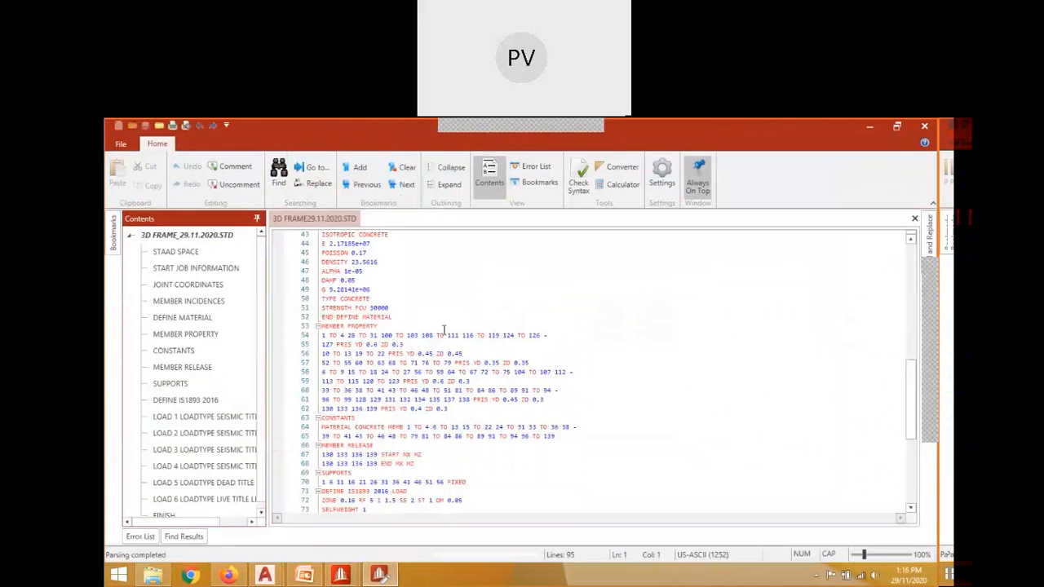
scroll(444, 329, up, 2)
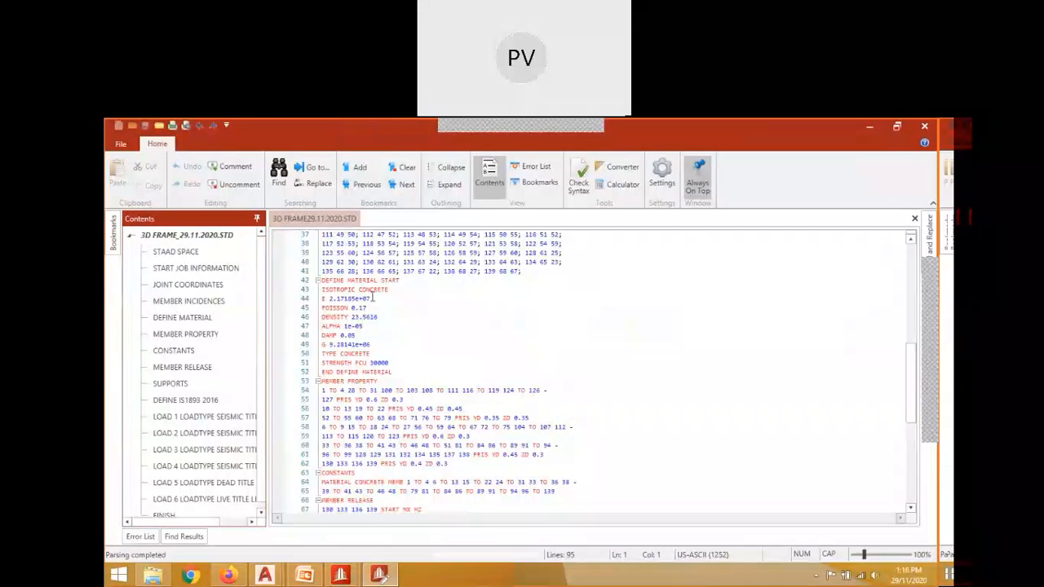
click(360, 300)
click(380, 315)
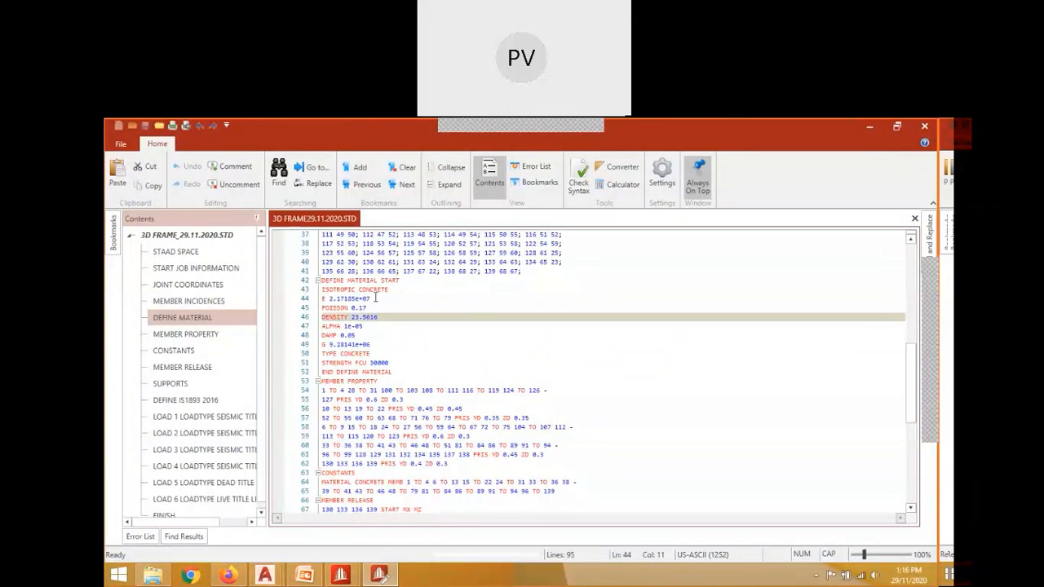
click(374, 299)
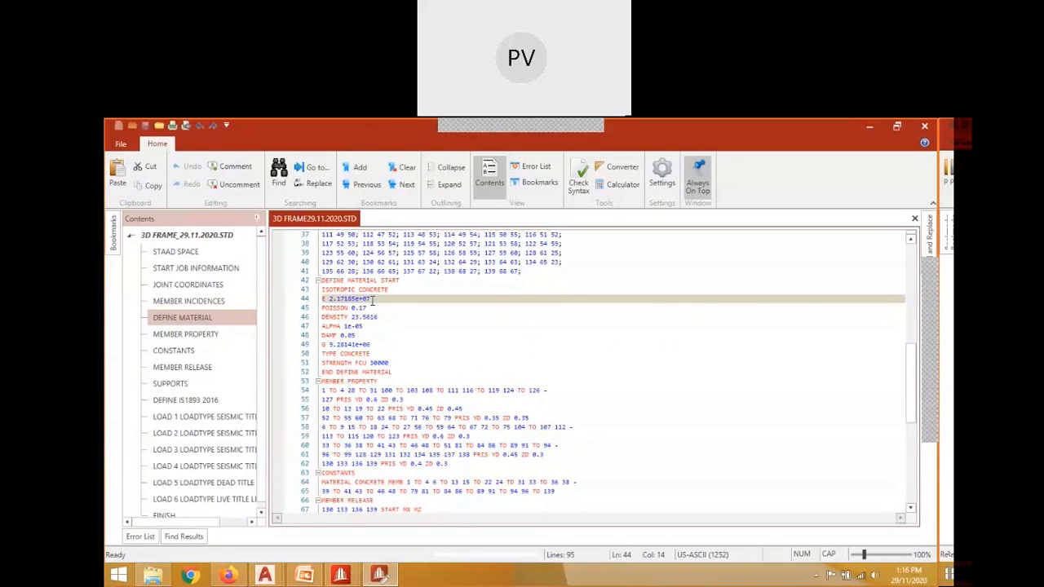
scroll(373, 299, up, 1)
drag(371, 327, 331, 326)
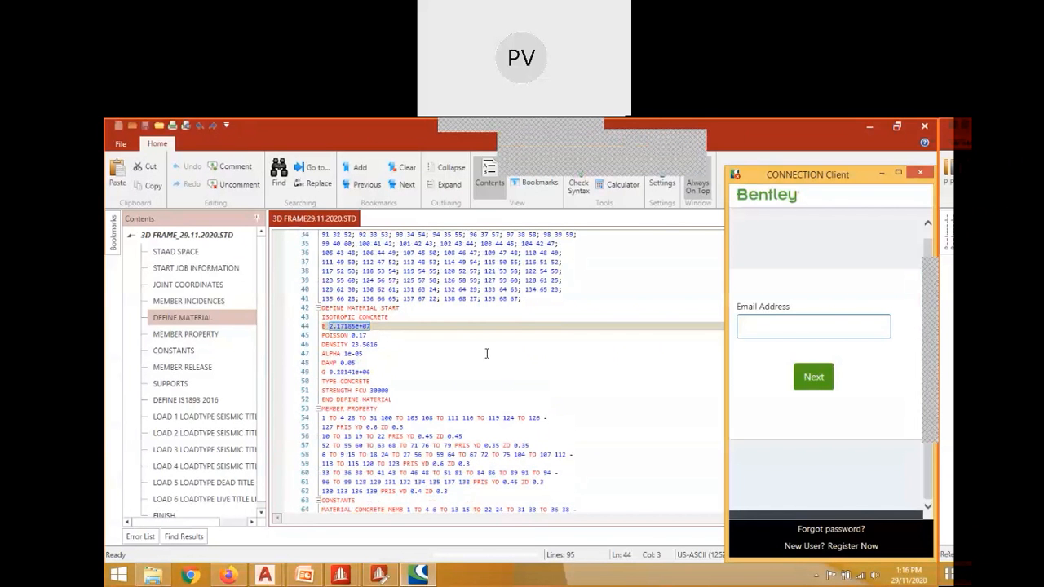
click(921, 174)
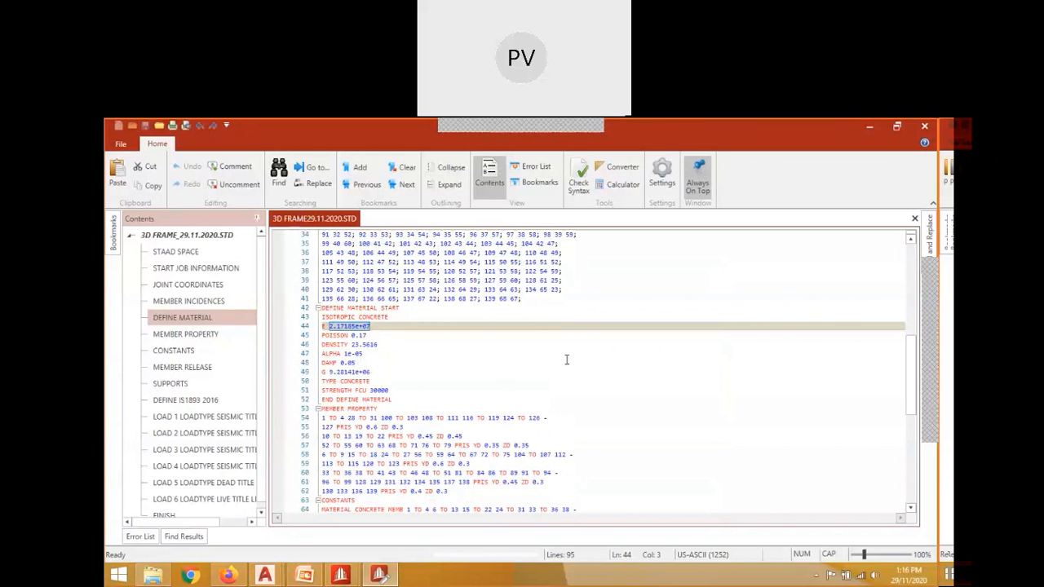
text(27)
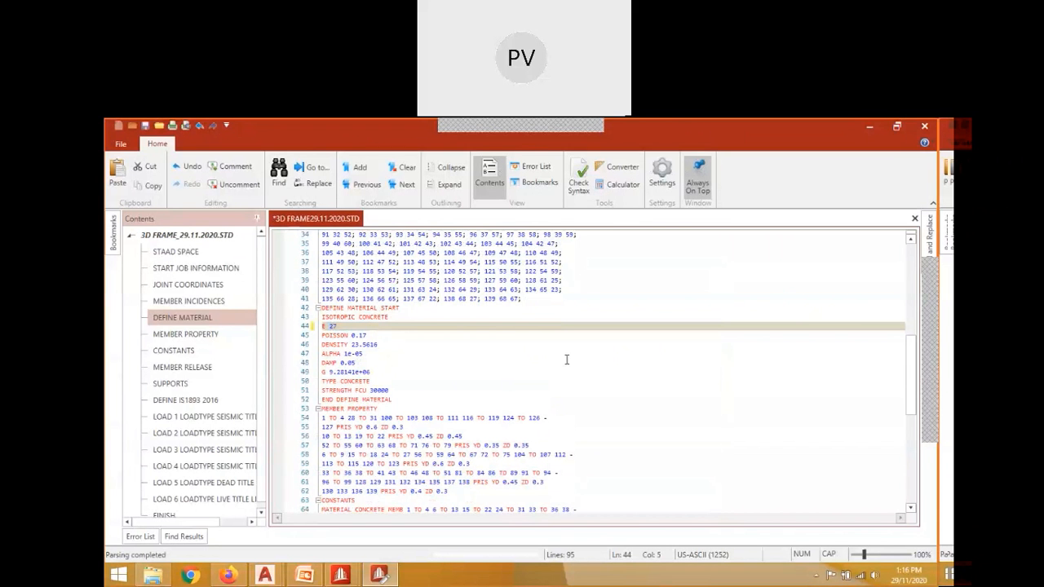
text(386127.88)
Set the concrete's Poisson ratio to 0.3 and its density to 25 in the material definition.
click(371, 336)
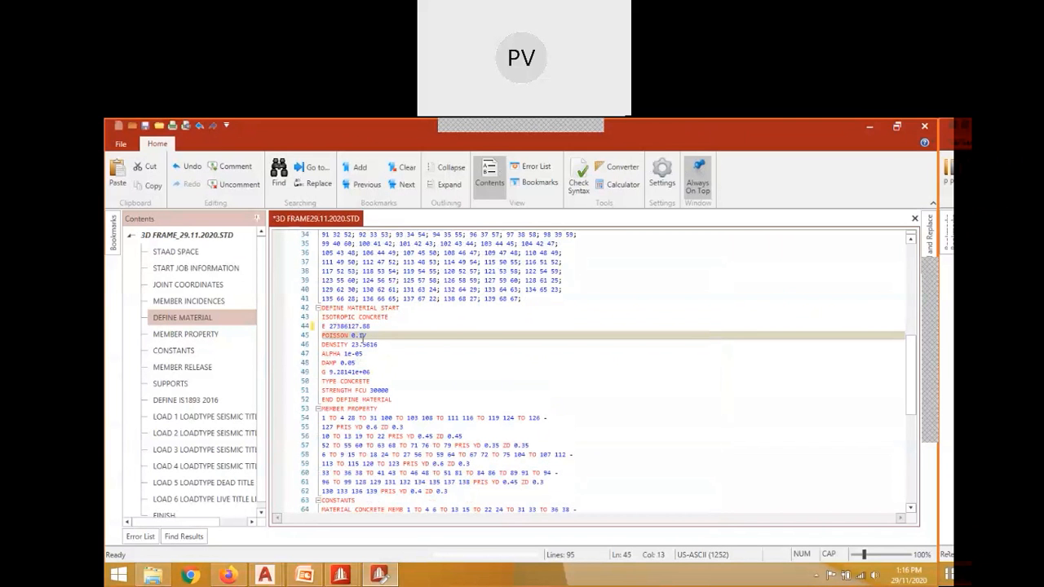
double_click(361, 335)
text(3)
double_click(366, 345)
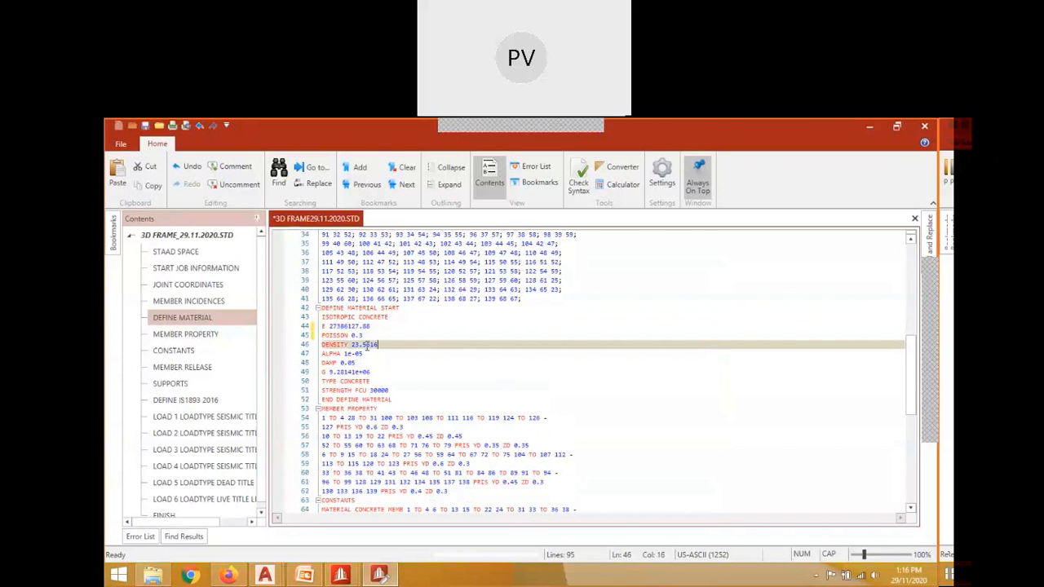
drag(378, 345, 352, 345)
text(25)
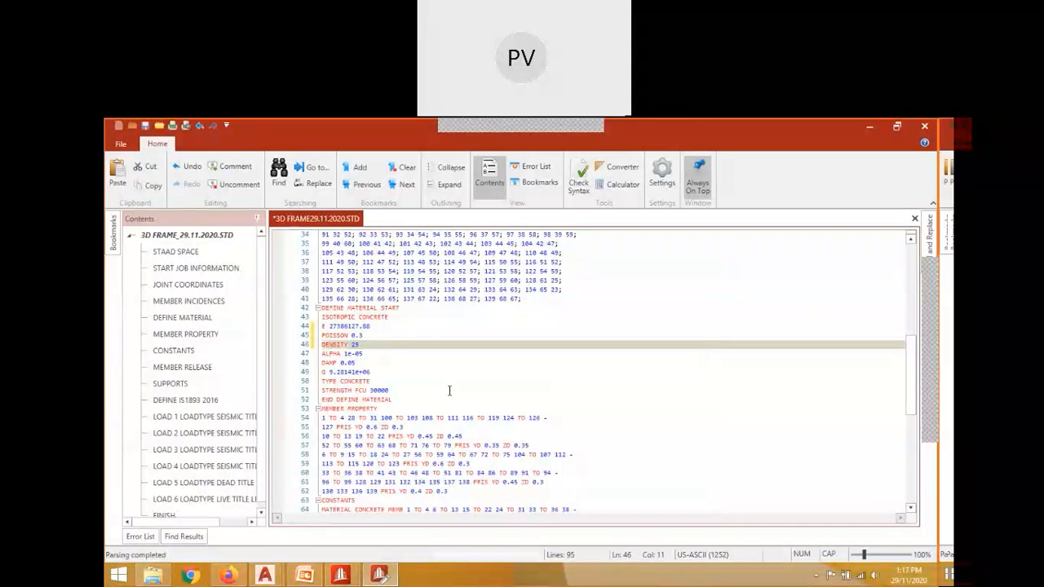
Review the command file from the concrete strength through the member properties and supports to the seismic, dead and live load definitions.
scroll(449, 391, down, 2)
double_click(392, 337)
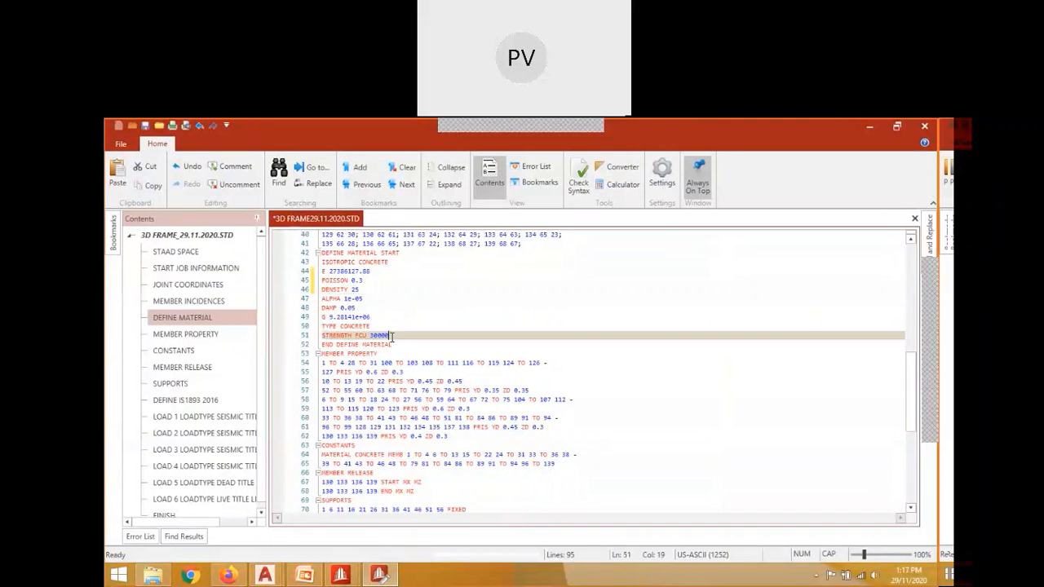
scroll(392, 337, down, 2)
scroll(393, 336, down, 2)
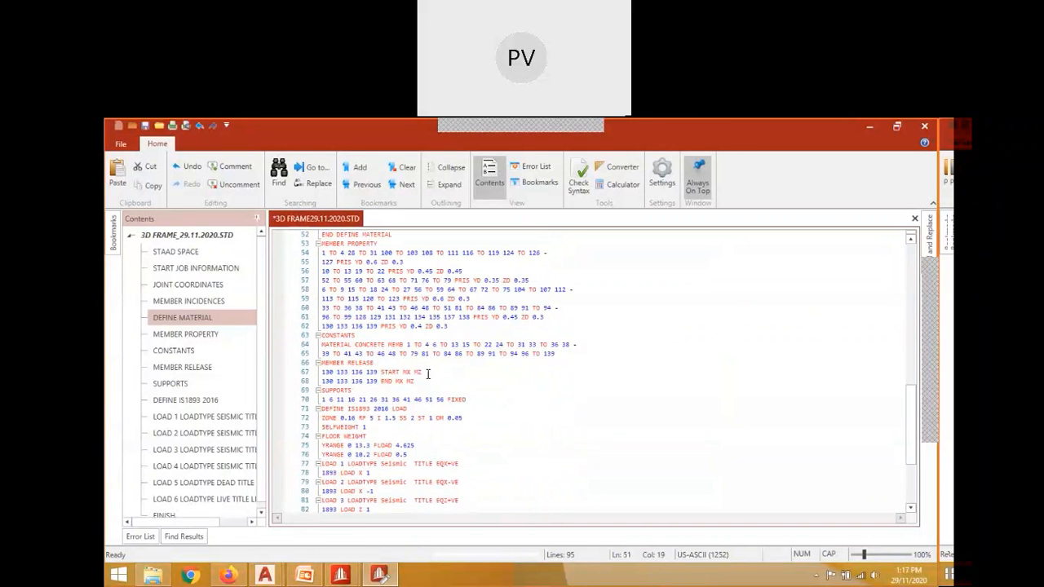
scroll(427, 373, down, 4)
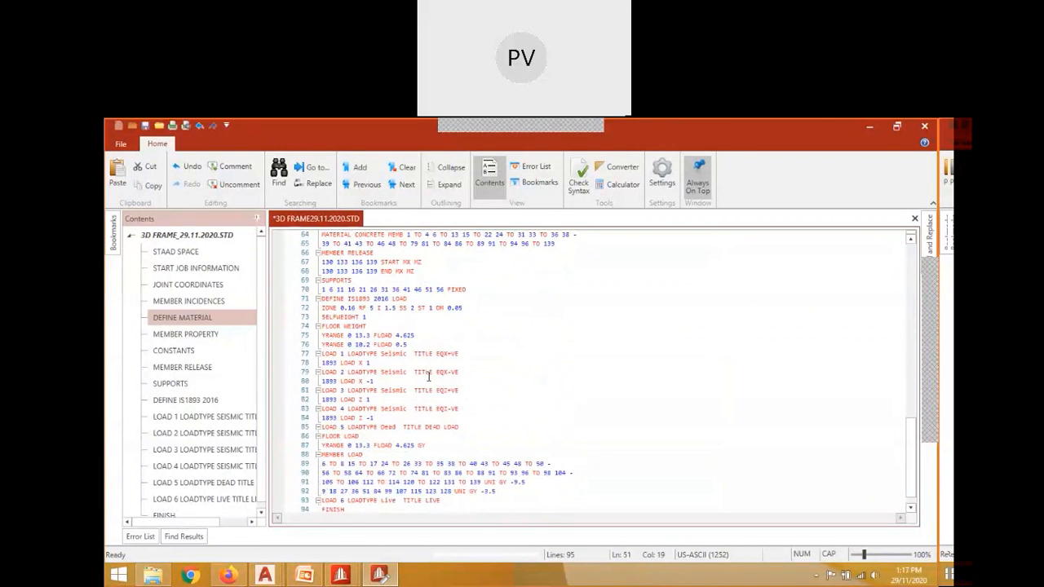
Copy the dead load case's entire MEMBER LOAD block and paste it below the FLOOR WEIGHT entries of the IS1893 2016 definition.
scroll(440, 376, up, 3)
scroll(452, 375, down, 4)
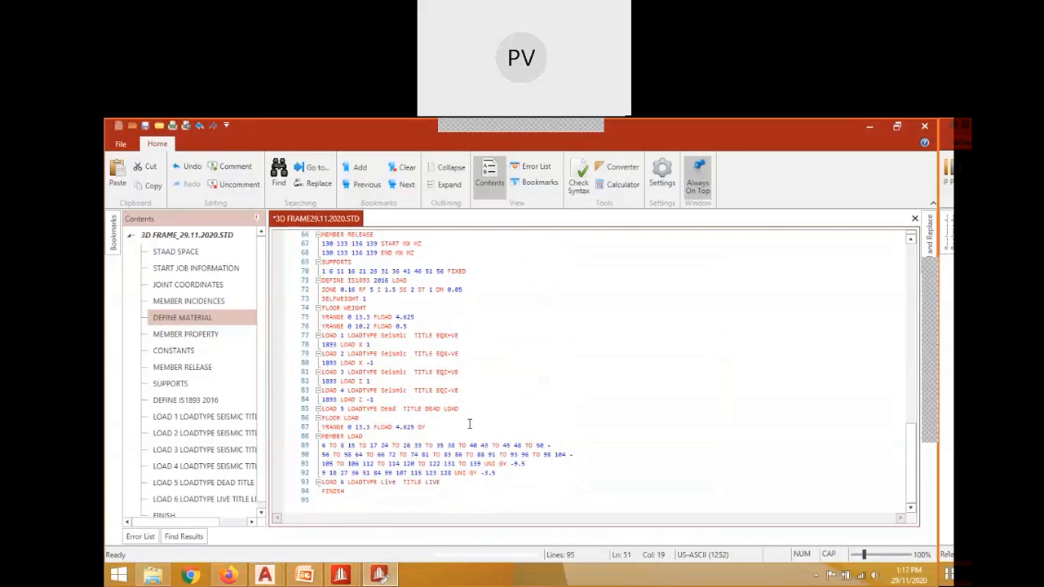
click(366, 435)
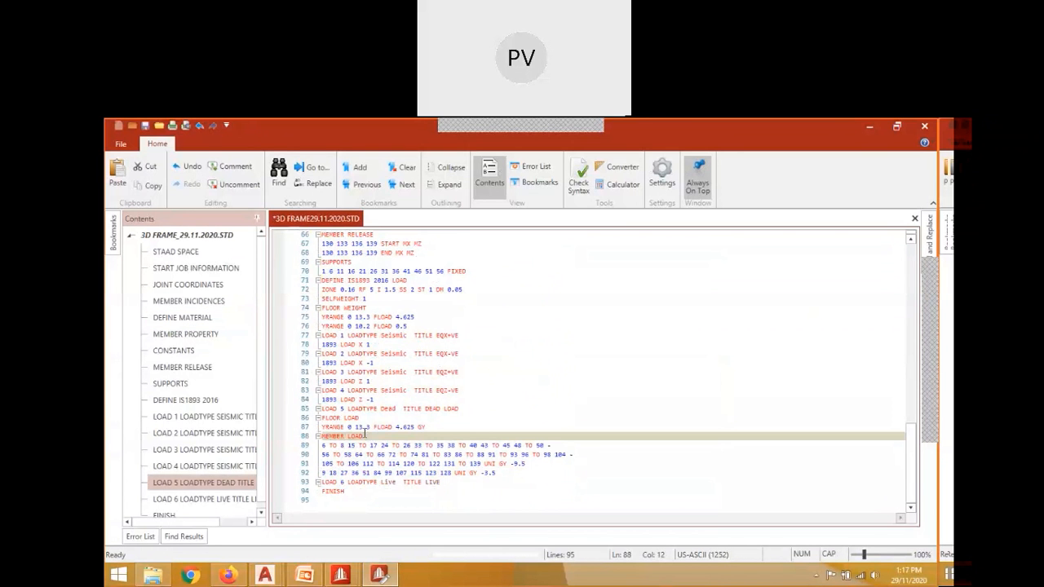
click(363, 418)
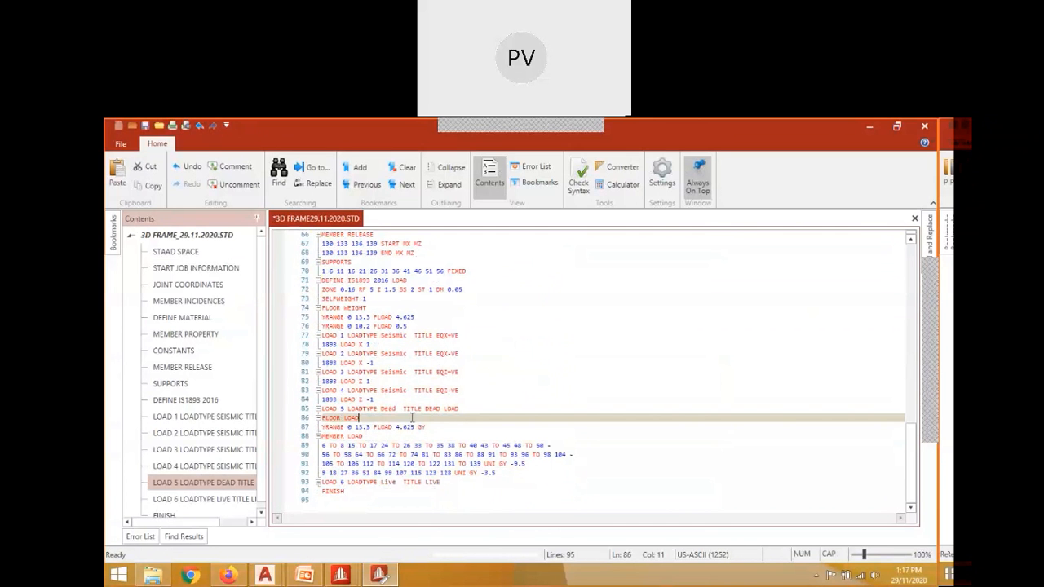
drag(460, 409, 321, 411)
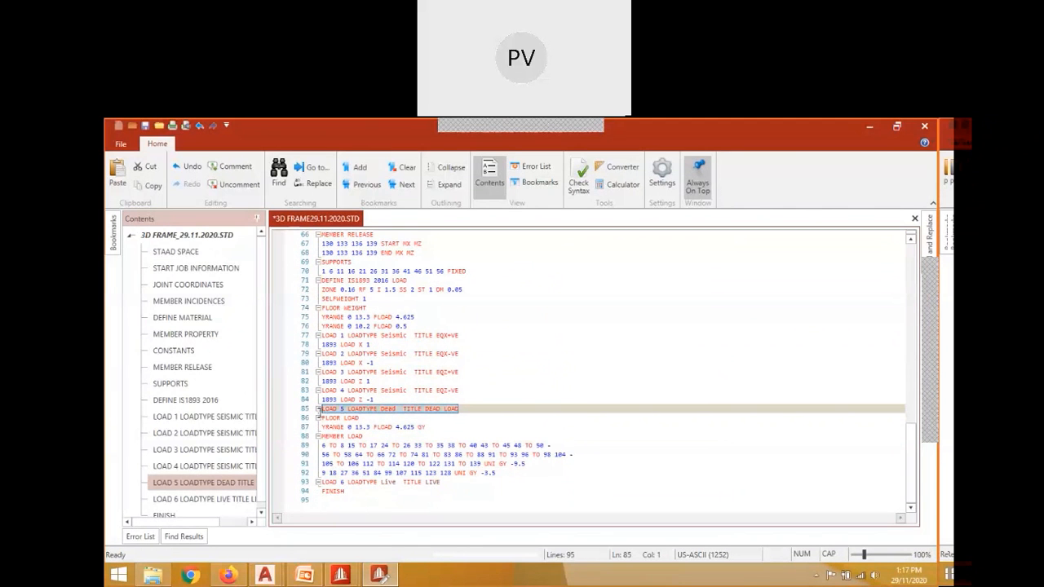
click(466, 409)
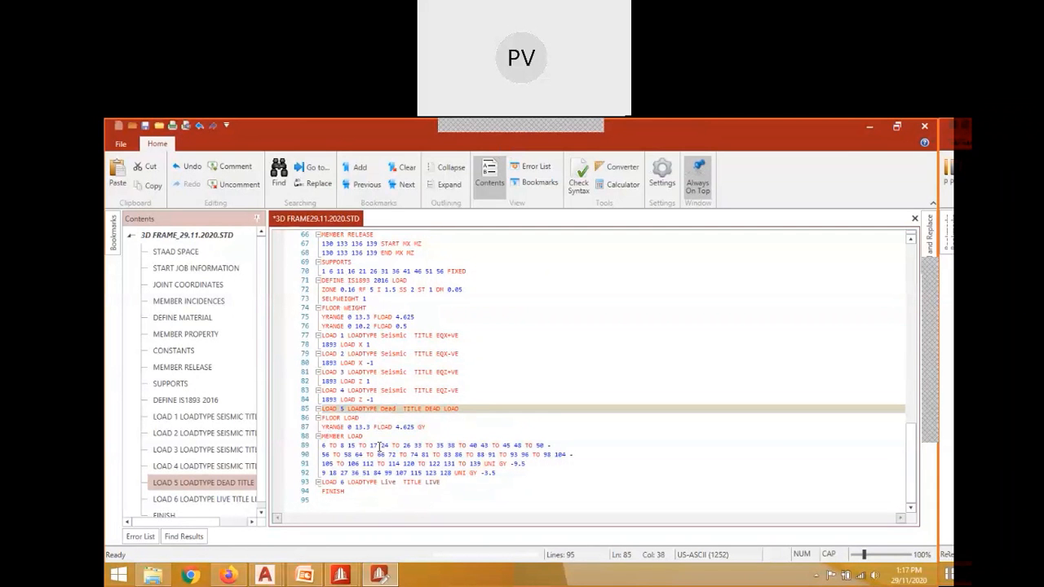
click(323, 437)
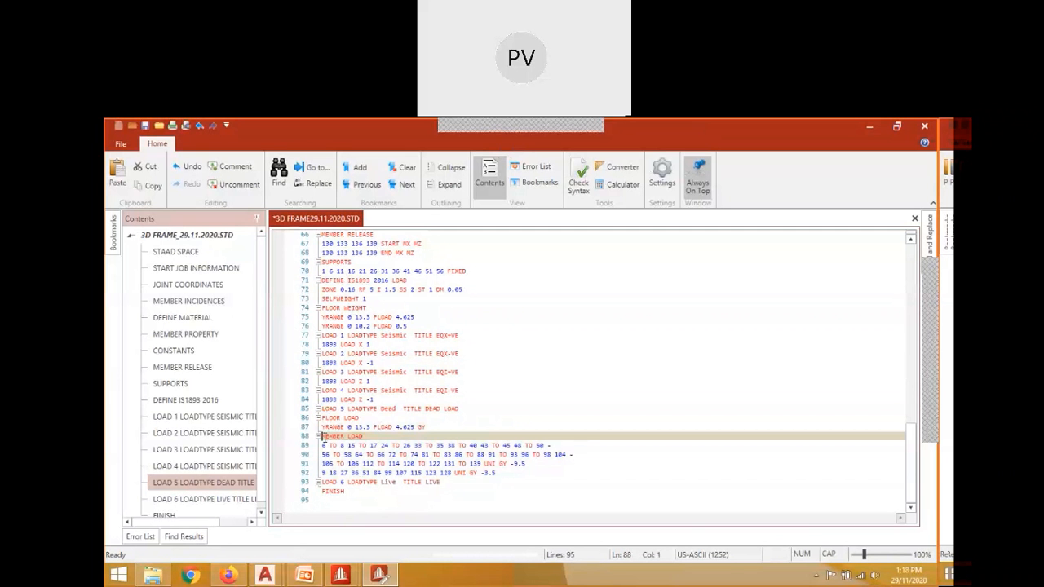
drag(323, 436, 502, 477)
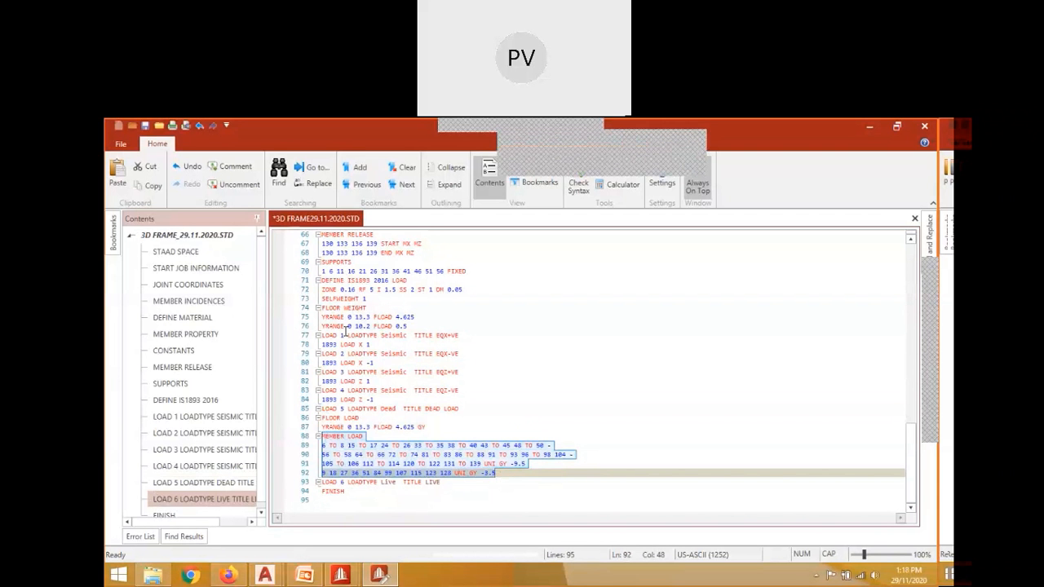
click(411, 326)
key(Return)
key(ctrl+v)
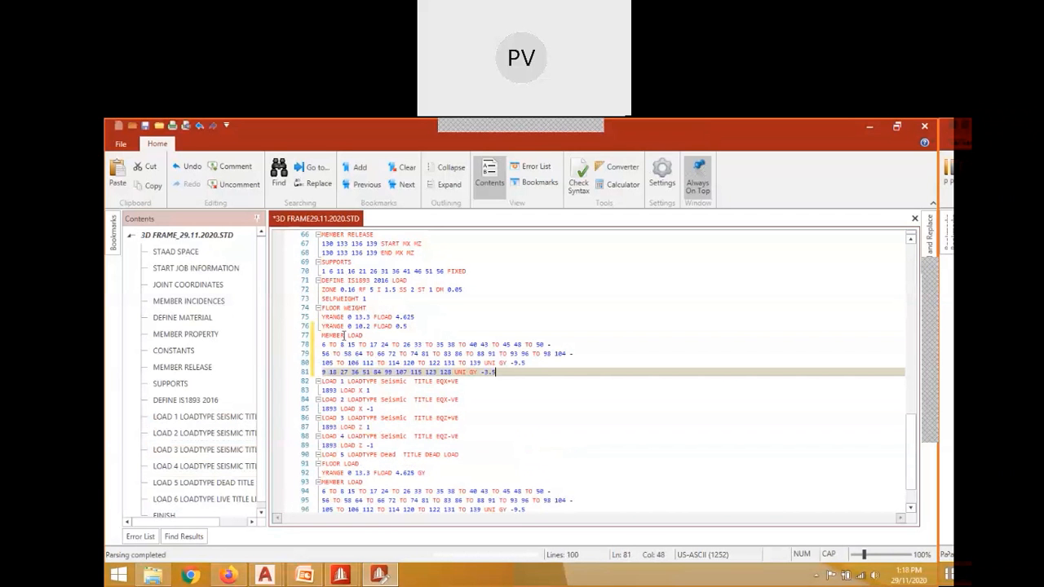
Change the last line of the pasted member block to read UNI 3.5, removing the GY direction and the minus sign.
click(365, 335)
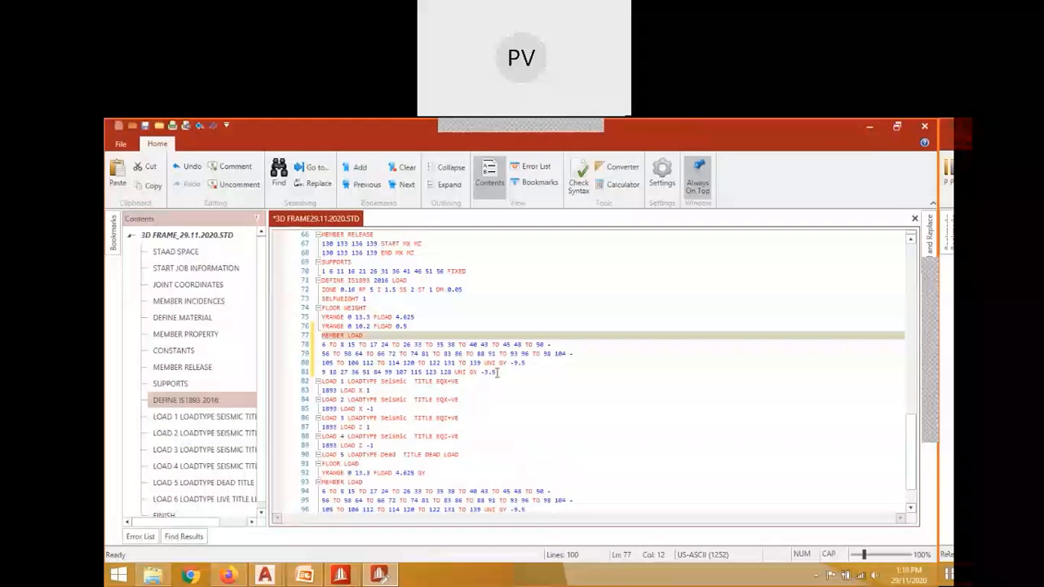
click(477, 372)
key(BackSpace)
key(BackSpace)
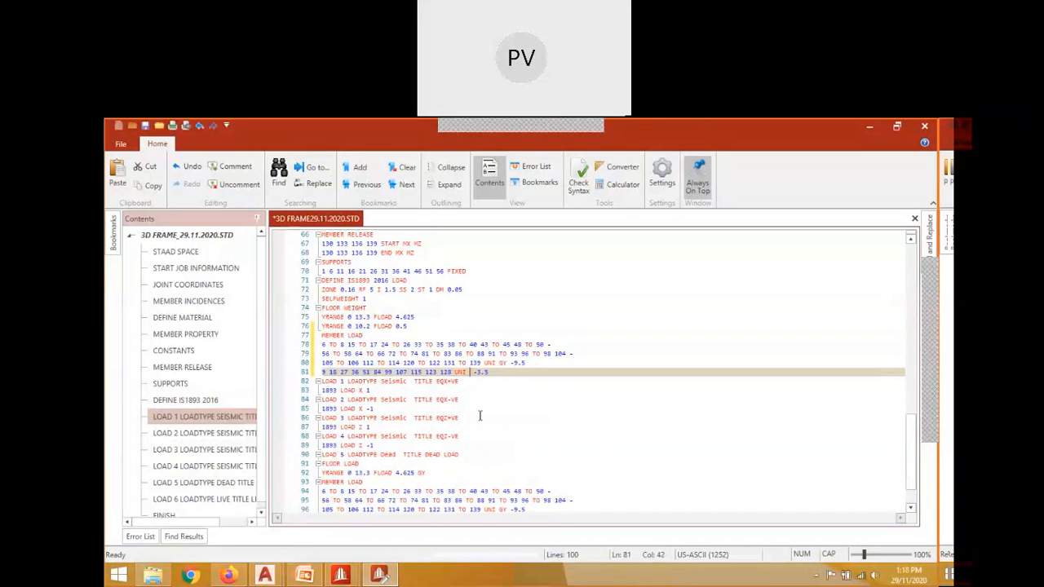
key(BackSpace)
key(BackSpace)
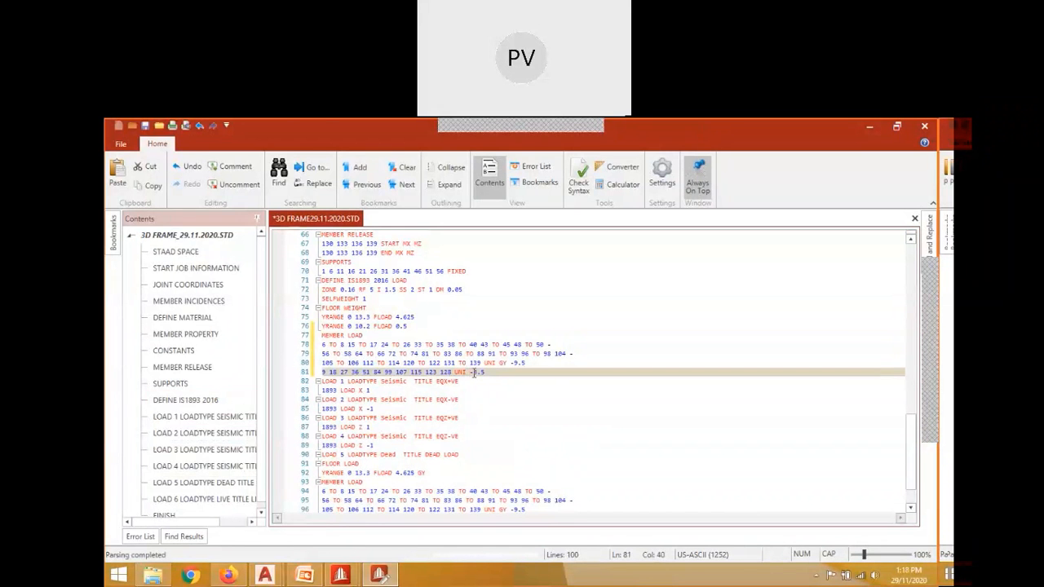
click(477, 372)
key(BackSpace)
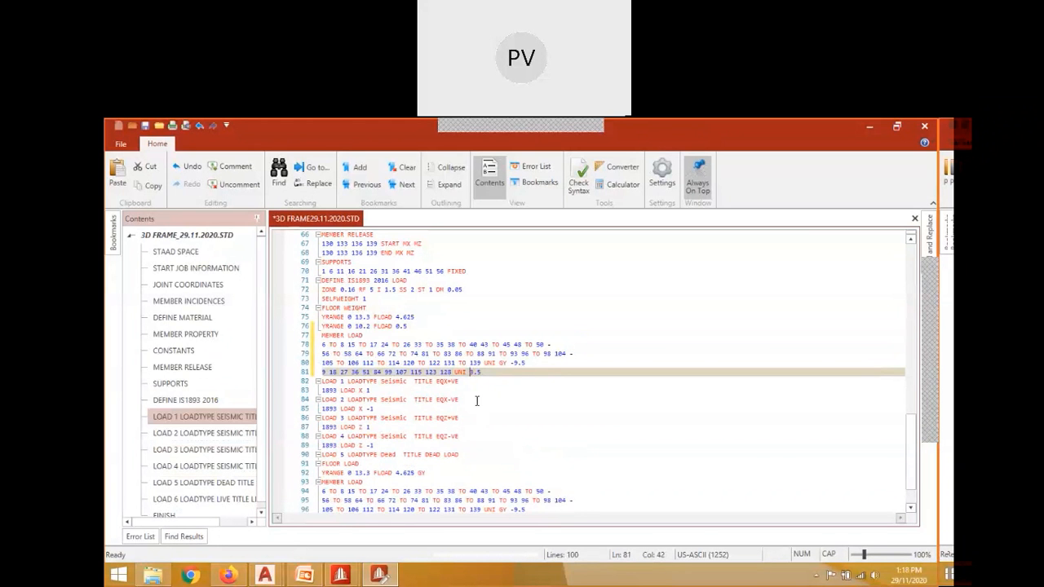
Change the pasted block's MEMBER LOAD heading to MEMBER WEIGHT in the seismic definition.
click(352, 335)
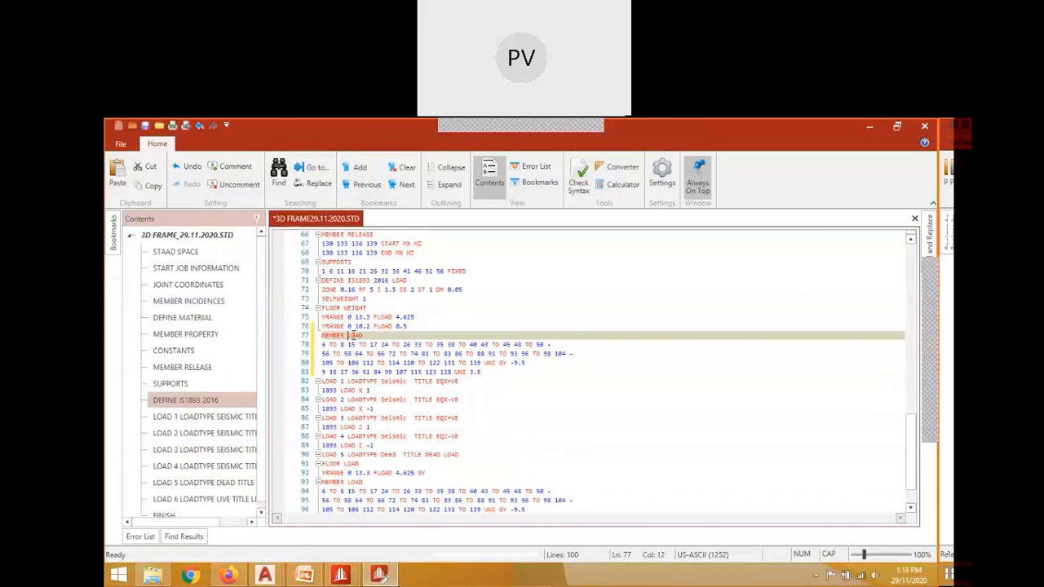
double_click(356, 335)
click(352, 335)
text(WEIGHT)
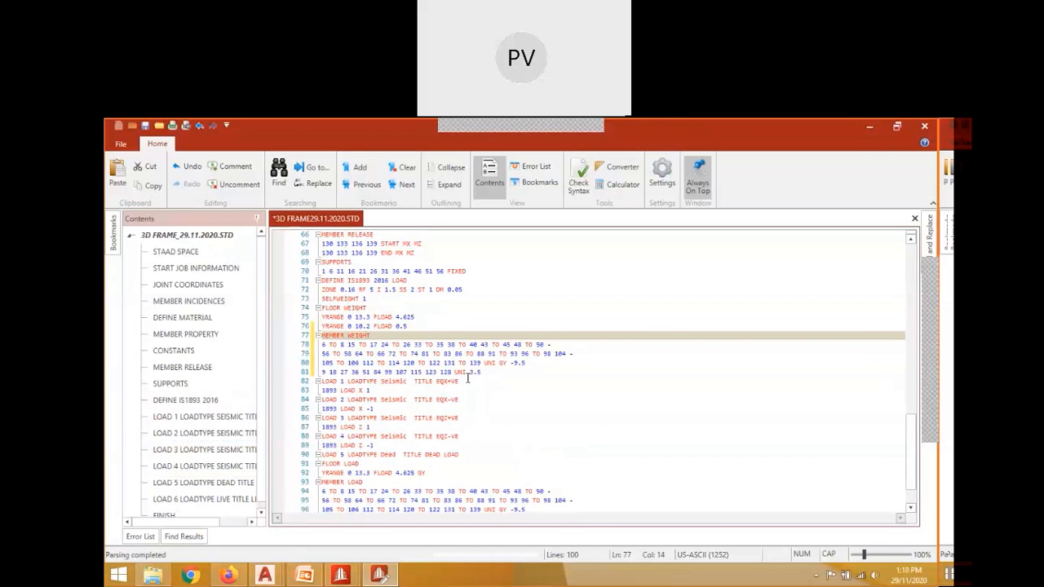
Save the edited command file and close the editor to return to the frame model.
click(482, 372)
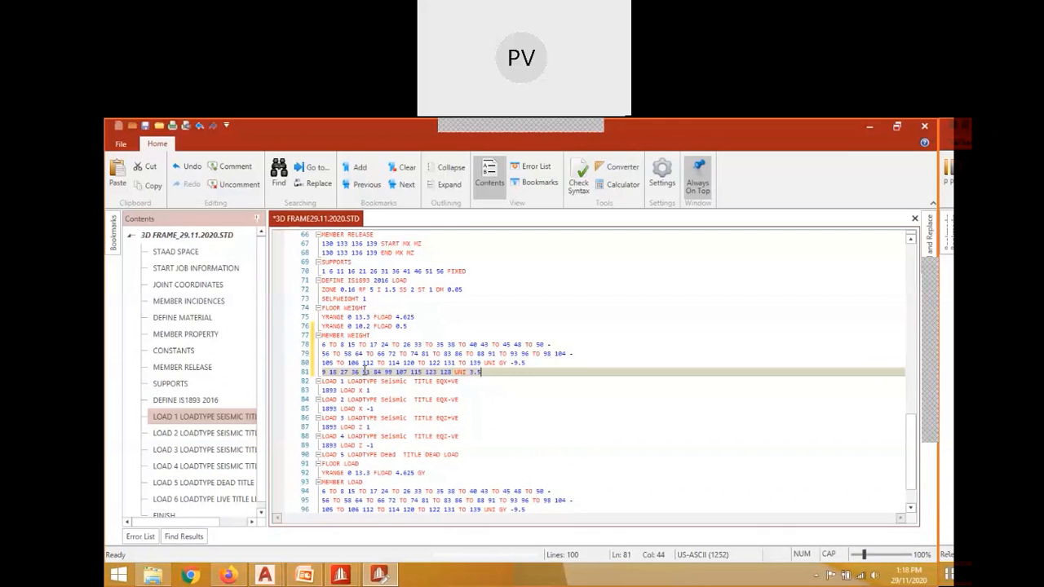
click(145, 127)
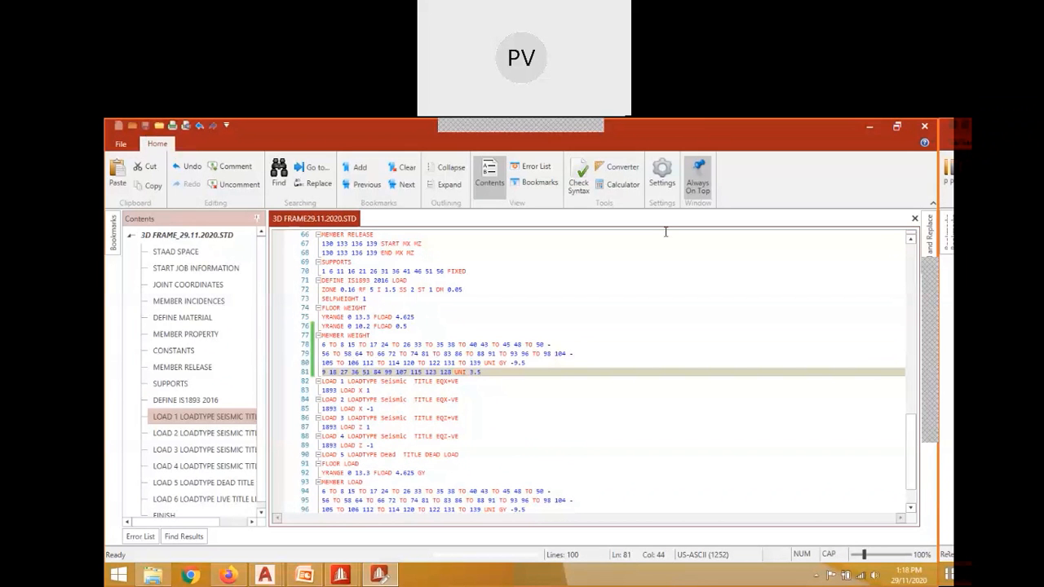
click(925, 126)
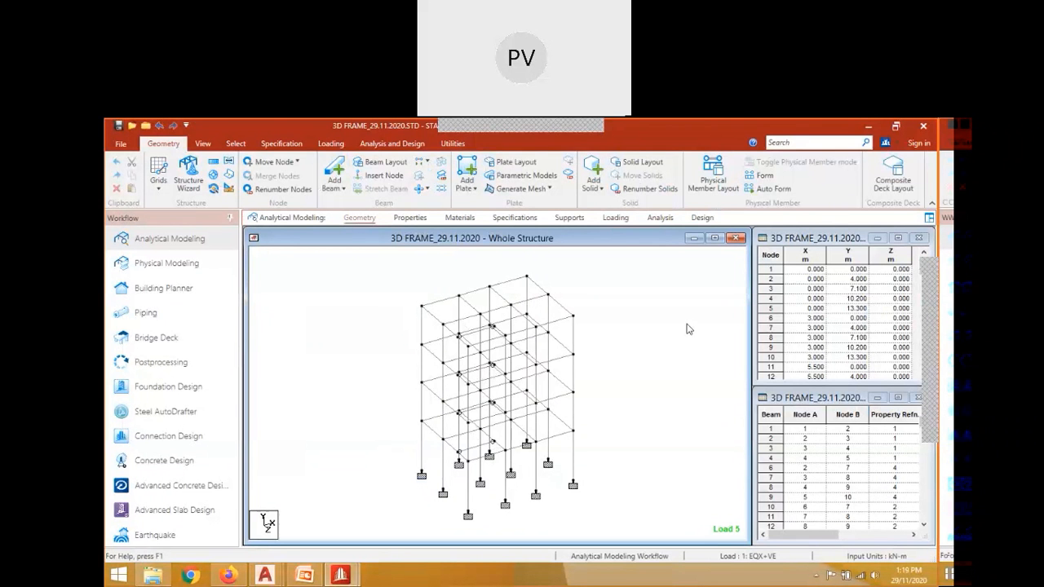
Start a new floor load item for load case 6 LIVE with a pressure of 2 kN/m2 in Global Y.
click(616, 217)
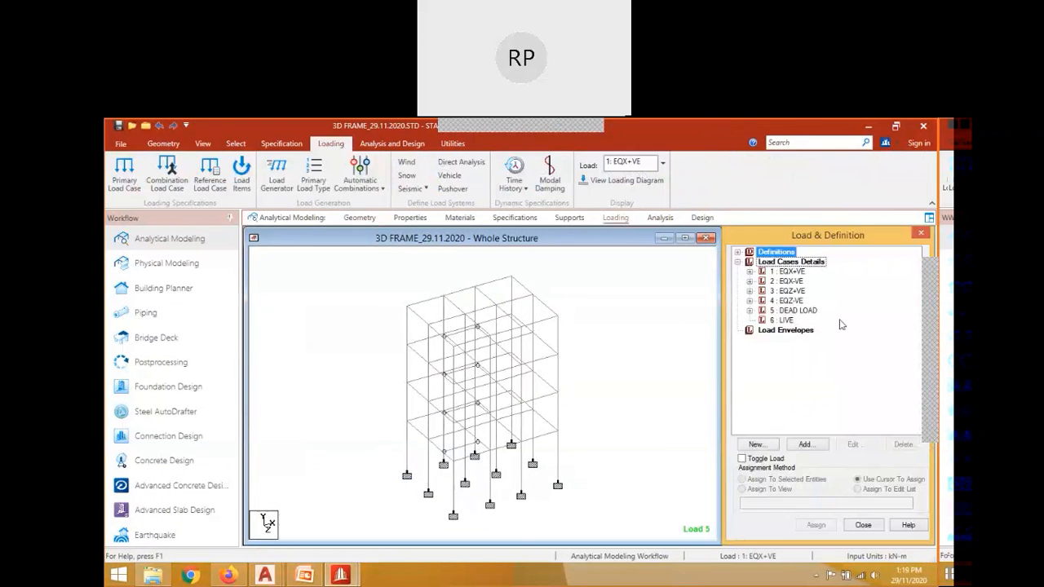
click(783, 320)
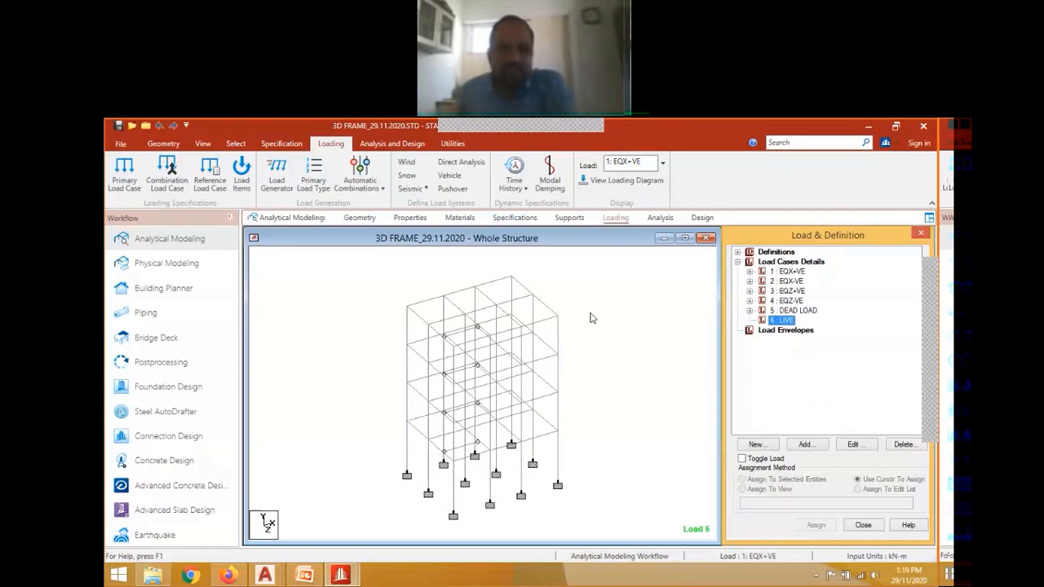
click(627, 302)
scroll(628, 303, down, 1)
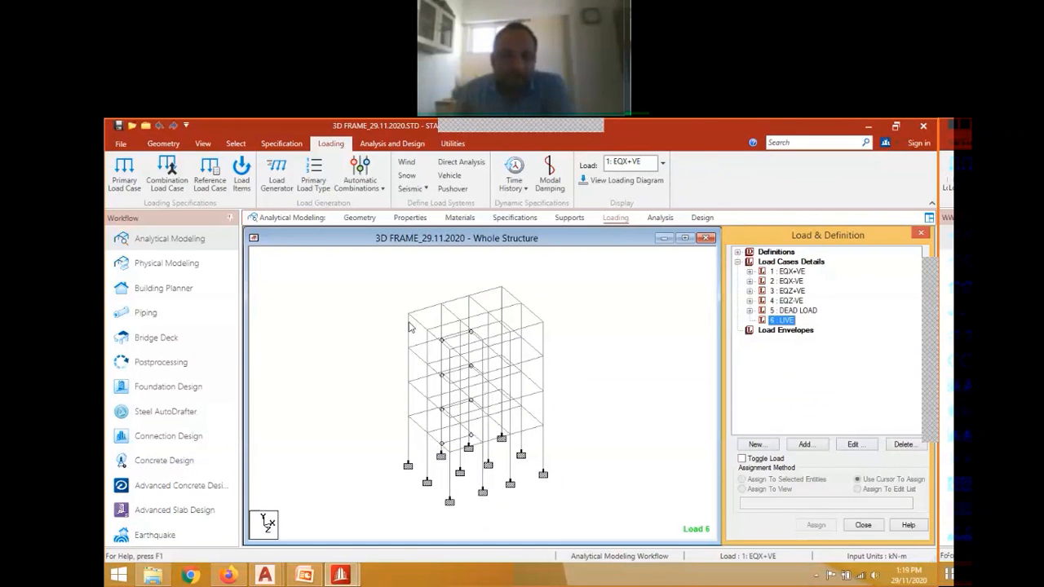
click(759, 445)
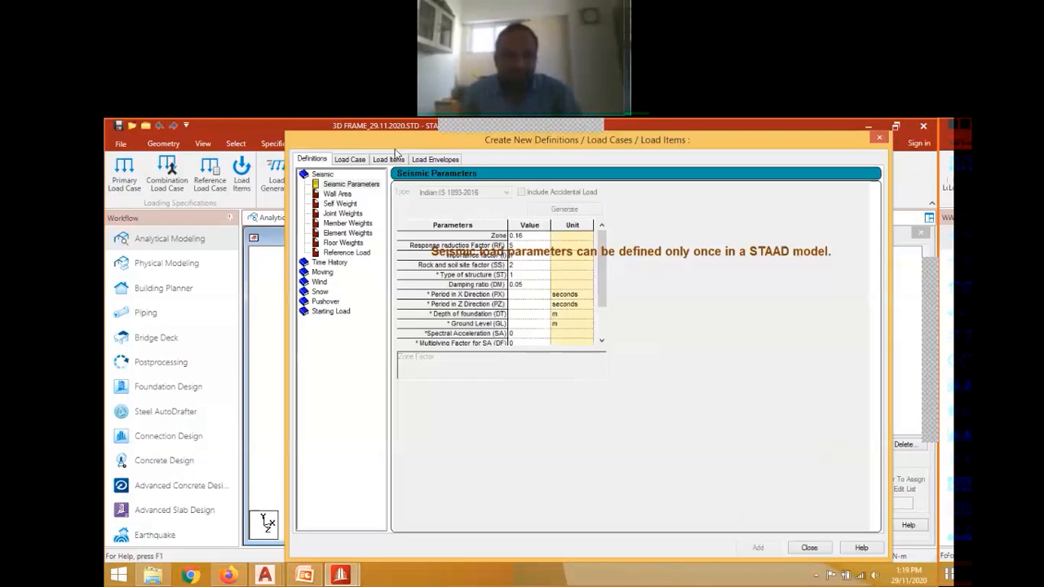
click(394, 158)
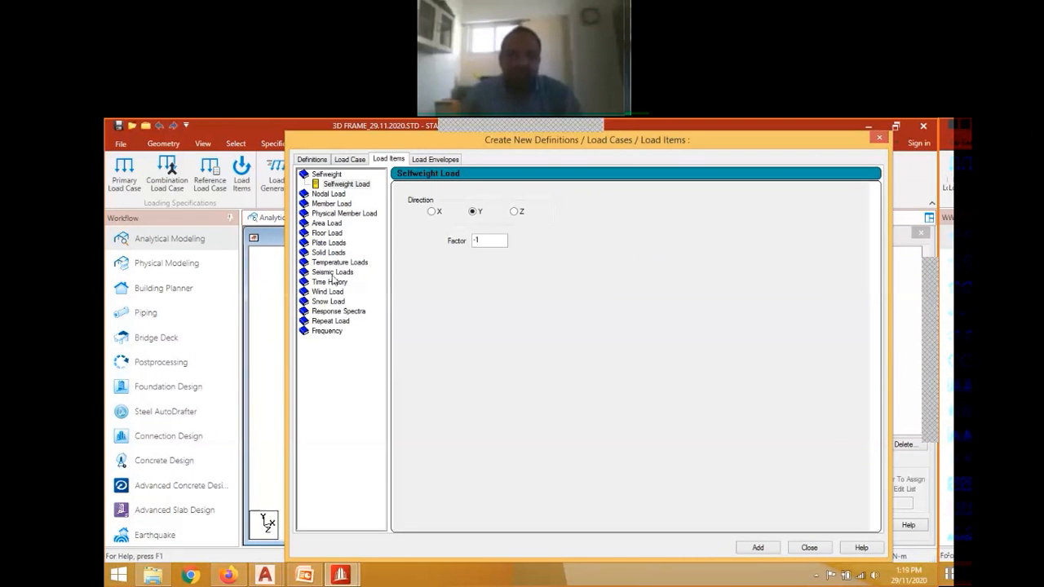
click(331, 232)
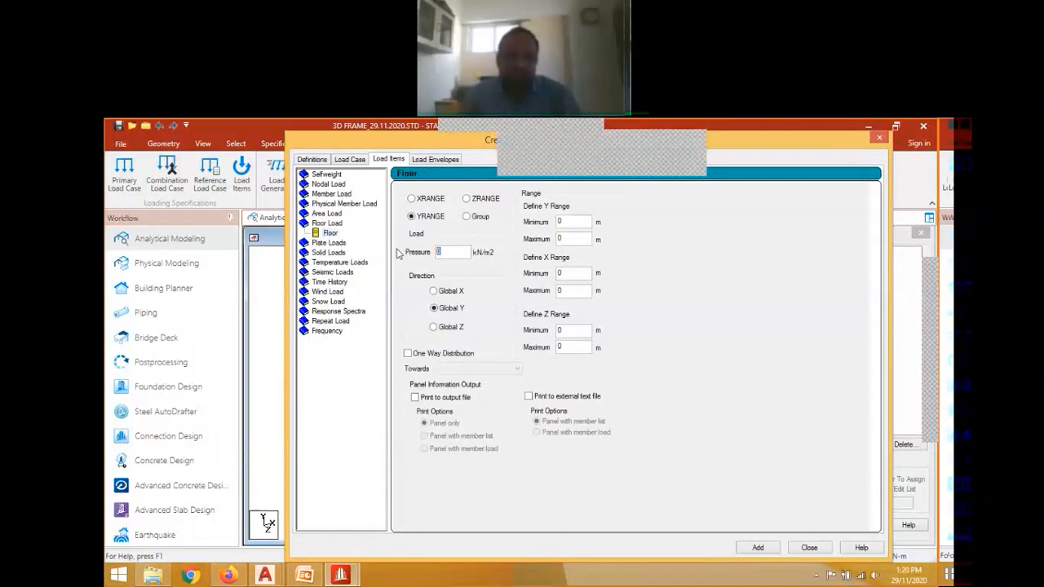
text(2)
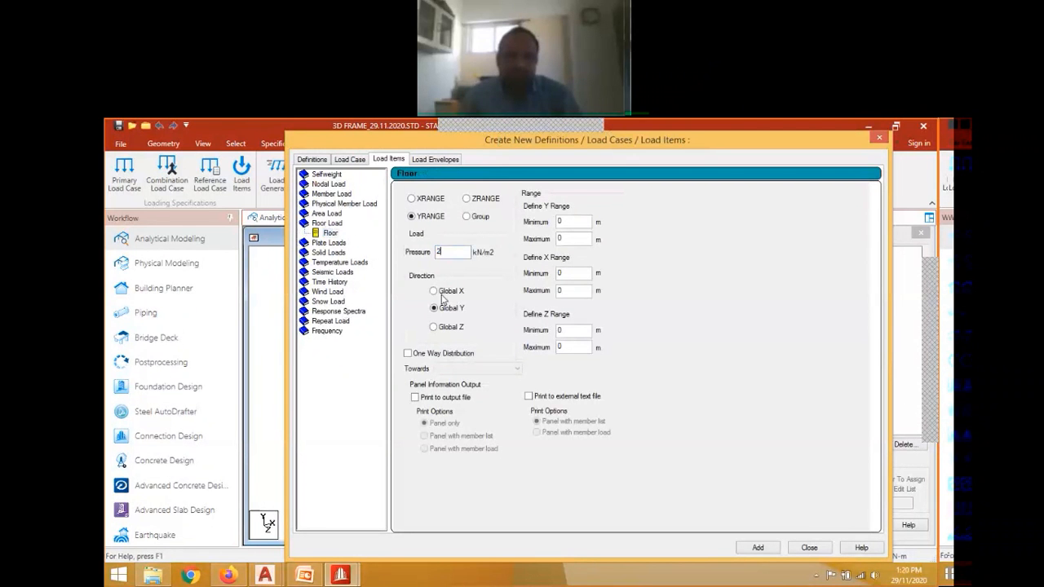
Look up the coordinates of a corner node at the frame's third floor level for the floor load's Y range.
click(575, 238)
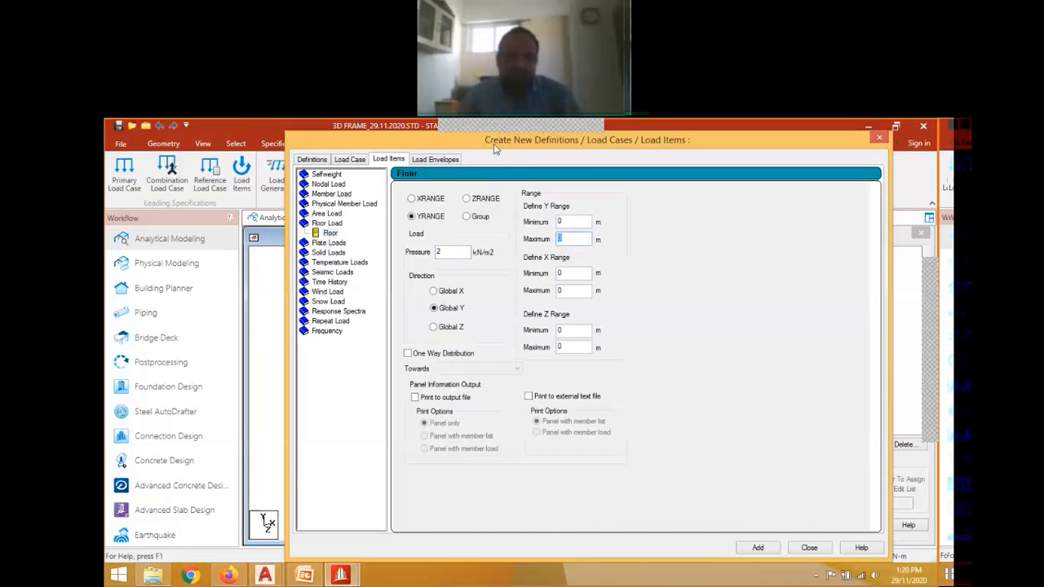
drag(493, 148, 637, 166)
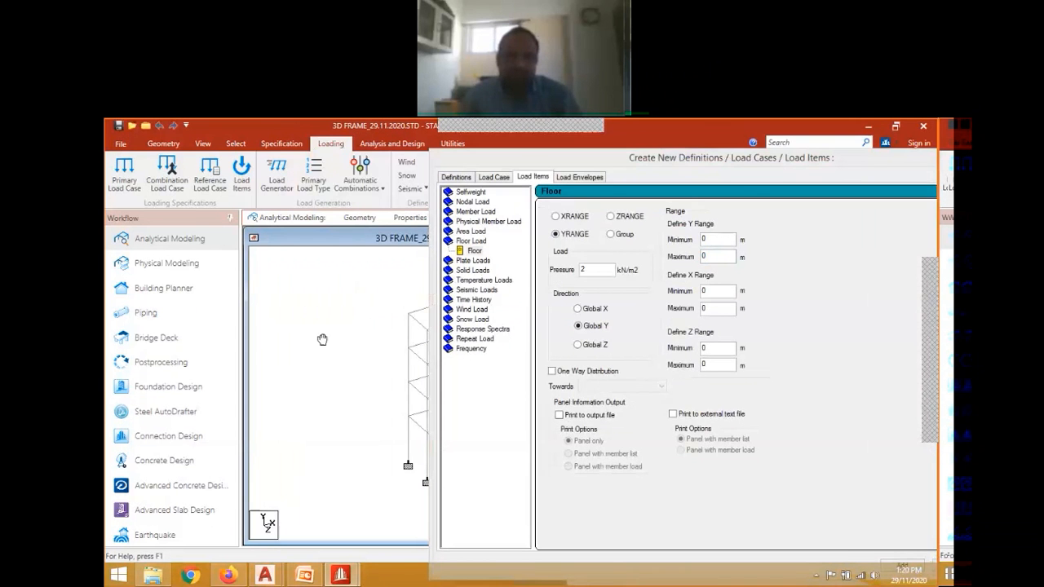
middle_drag(322, 340, 261, 332)
click(203, 144)
click(165, 145)
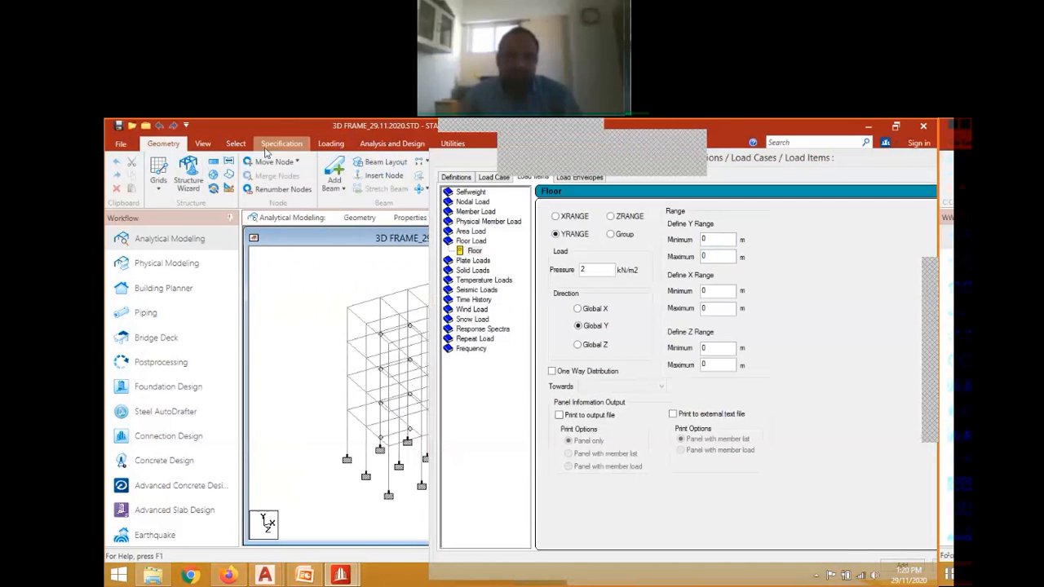
click(235, 144)
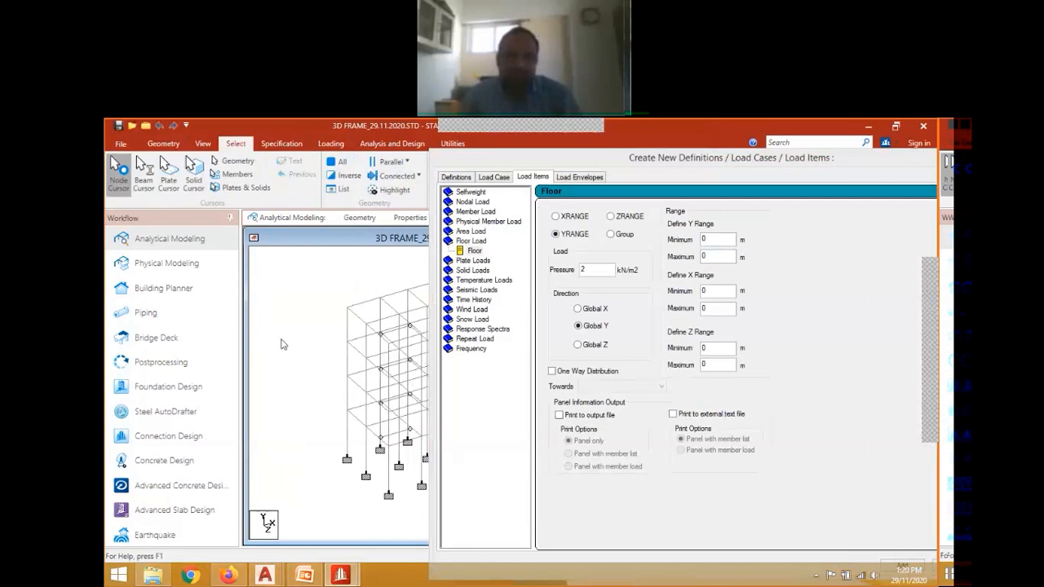
double_click(348, 344)
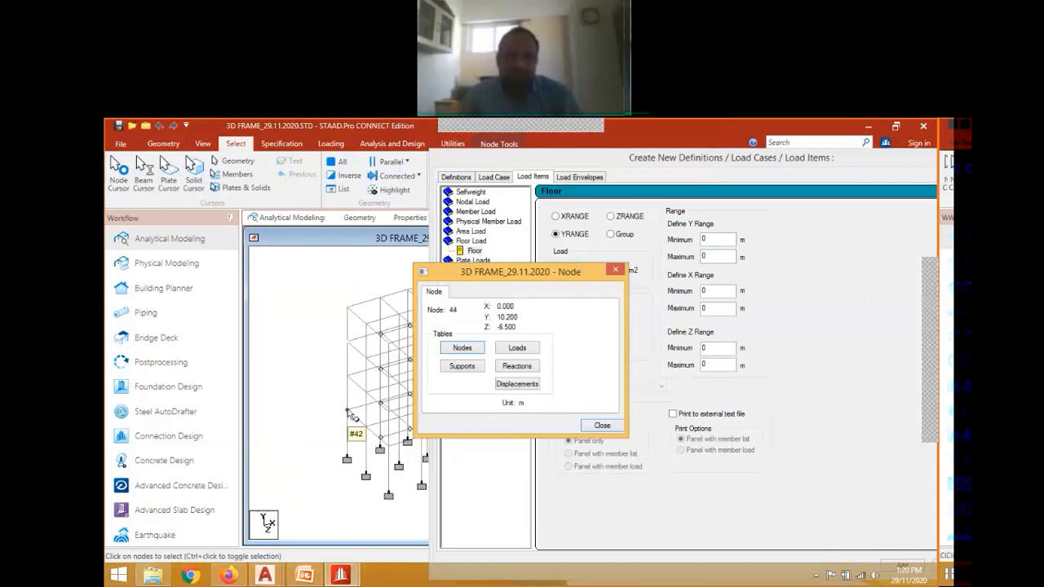
click(616, 270)
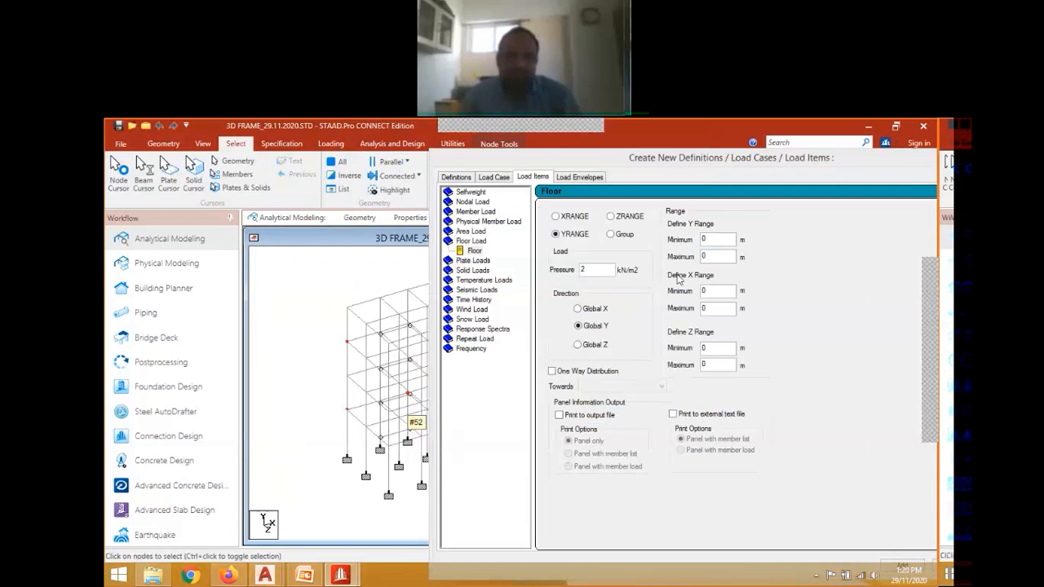
Set the live floor load's maximum Y range to 10.2 m and add the 2 kN/m2 load to load case 6.
click(694, 257)
double_click(694, 258)
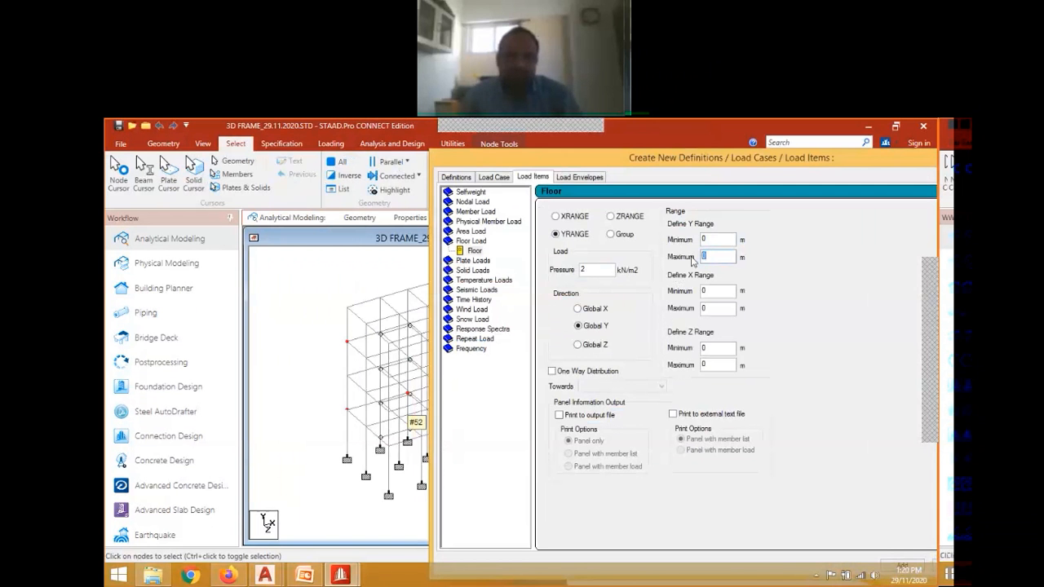
text(10.2)
drag(698, 163, 569, 157)
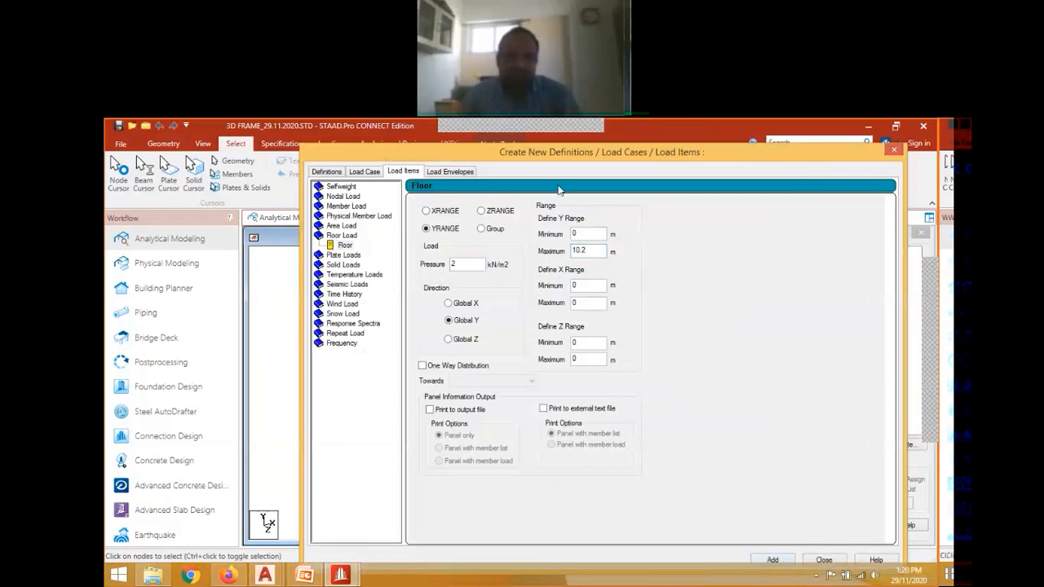
drag(561, 148, 655, 155)
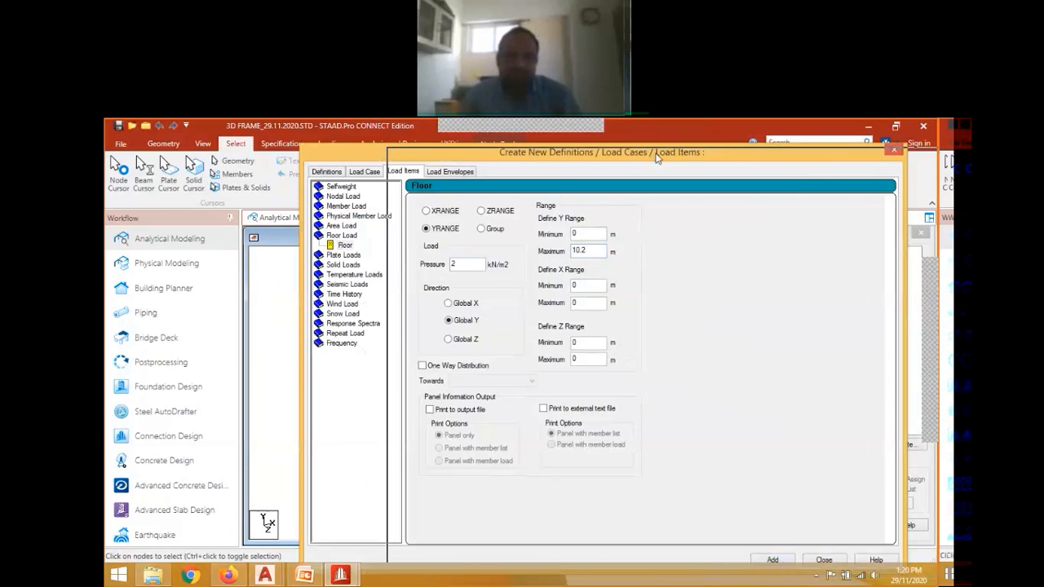
Add a second live floor load of 1.5 kN/m2 with a Y range from 10.2 to 13.3 m.
drag(676, 239, 624, 228)
text(10)
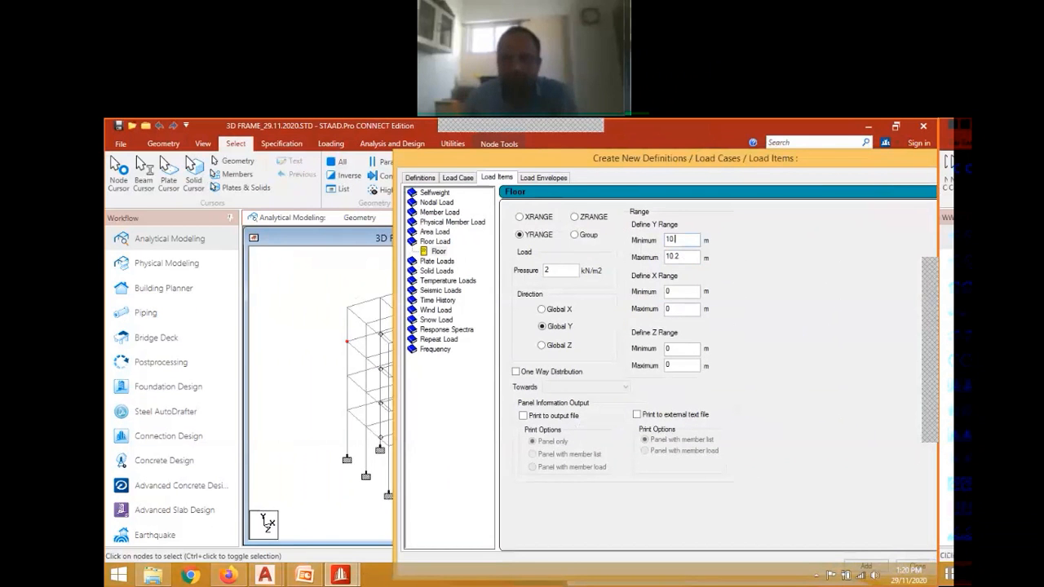
text(.2)
double_click(691, 255)
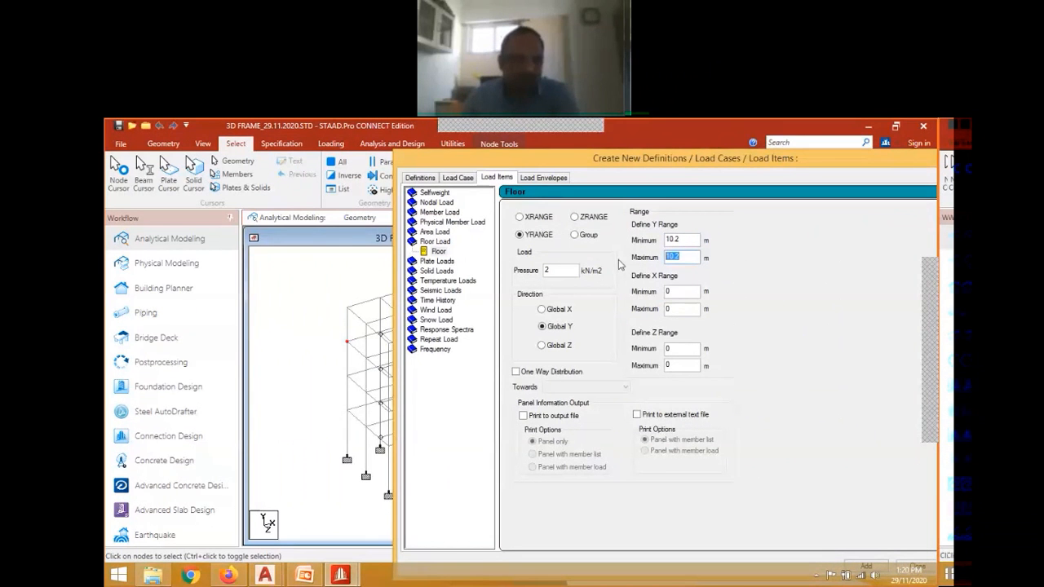
text(13)
text(3)
drag(563, 270, 498, 271)
text(1.5)
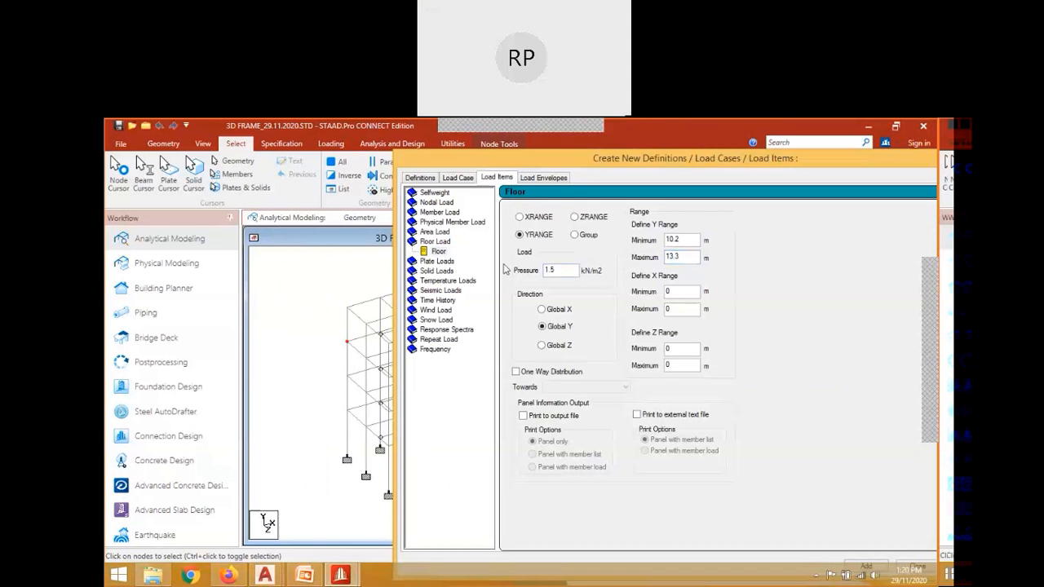
drag(505, 162, 505, 162)
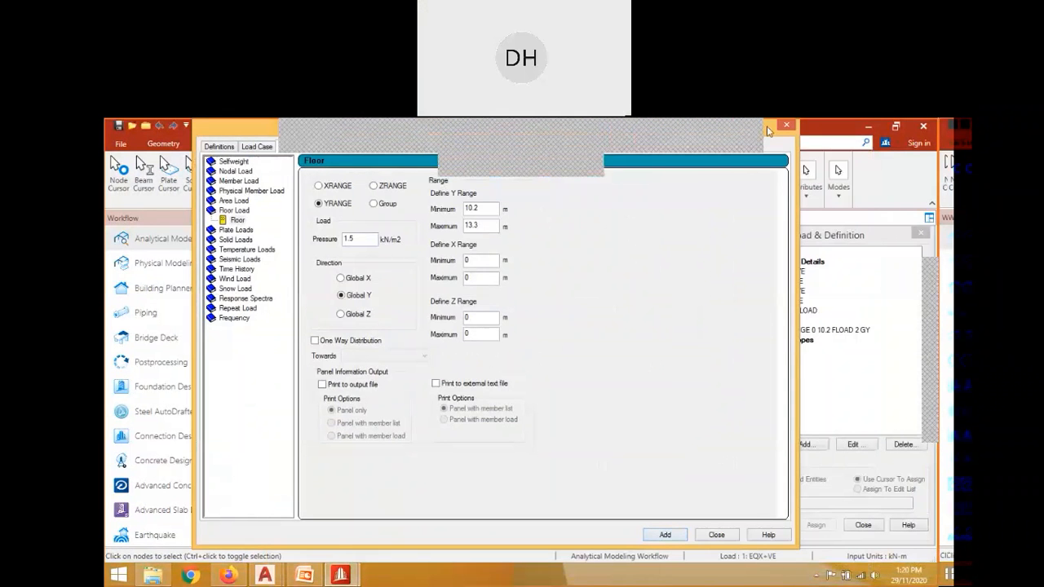
click(785, 125)
Set the 1.5 kN/m2 floor load's minimum Y to 10.5 m and check which floors each live floor load covers.
click(815, 340)
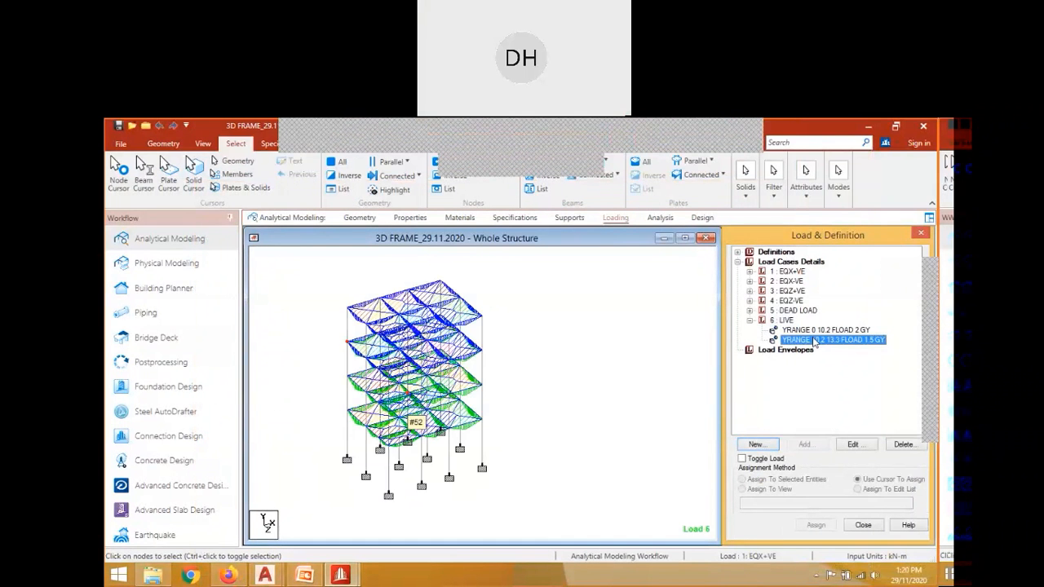
double_click(814, 340)
key(BackSpace)
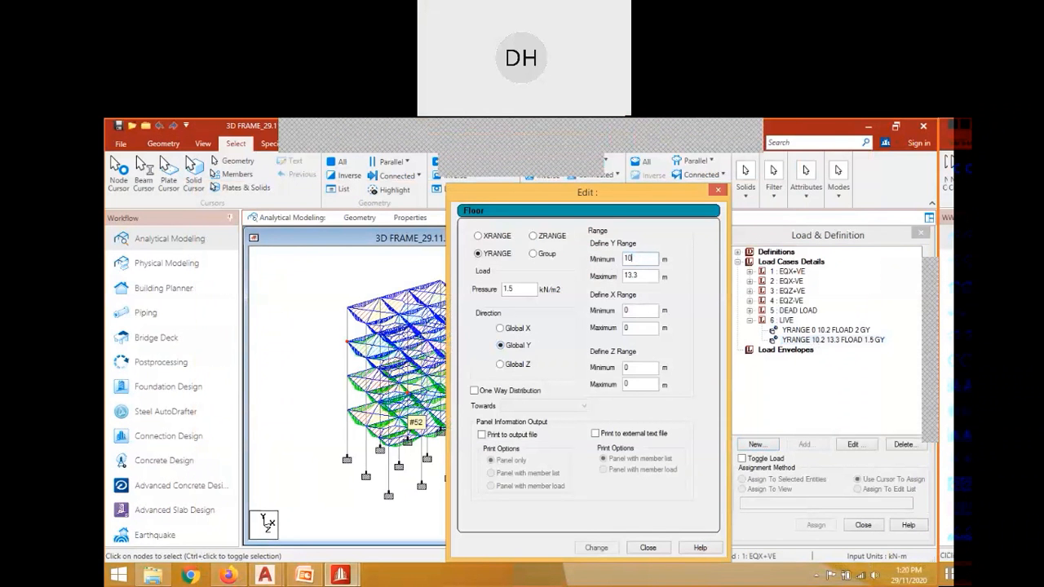
text(.5)
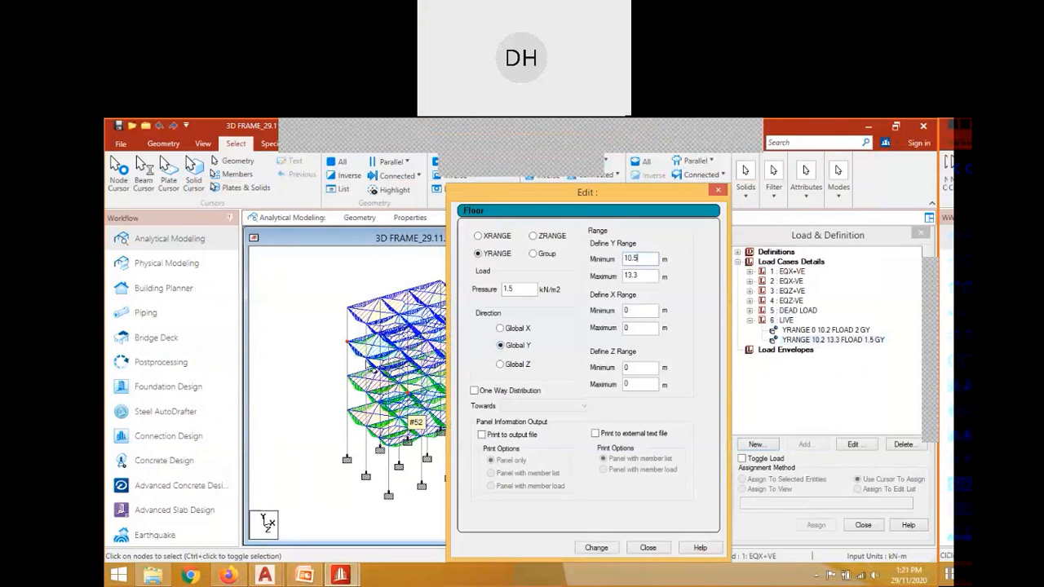
click(596, 548)
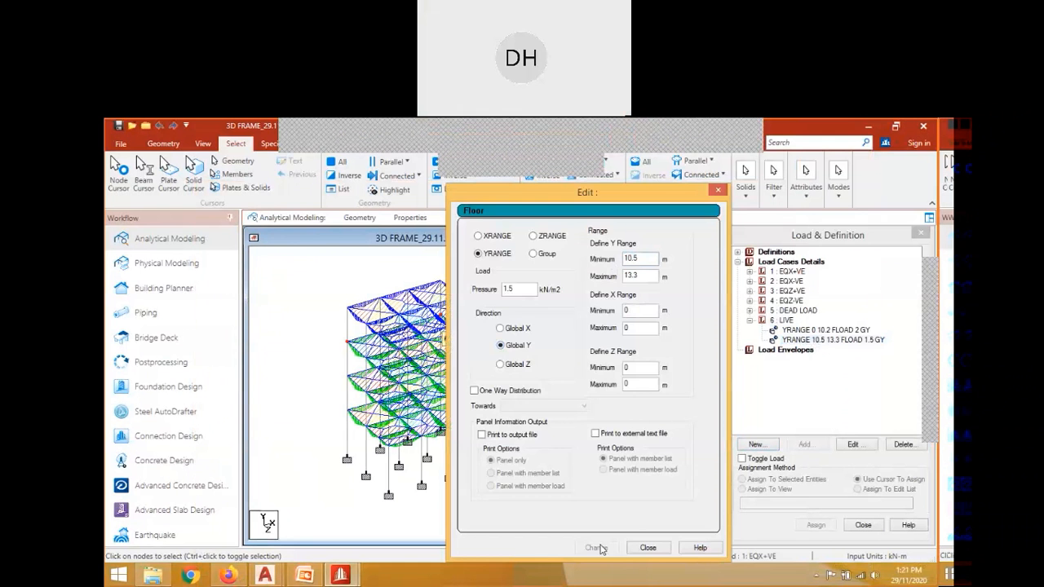
click(647, 547)
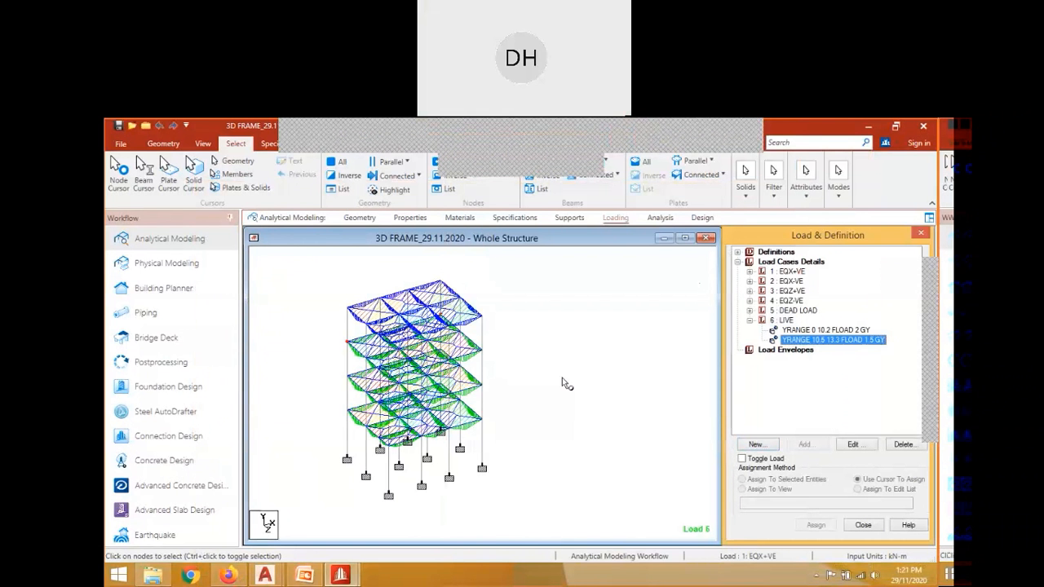
click(825, 331)
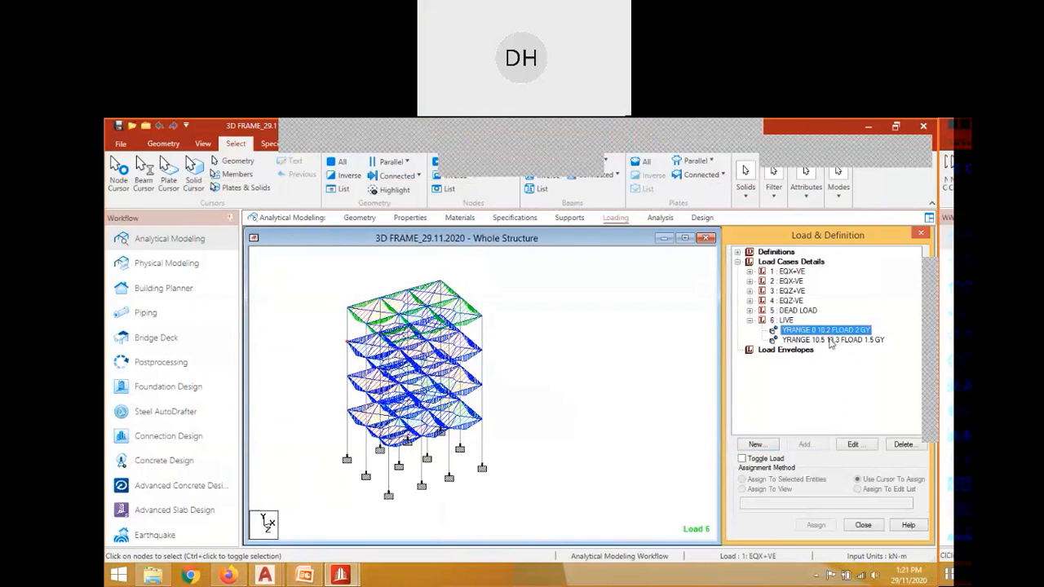
click(830, 340)
click(750, 319)
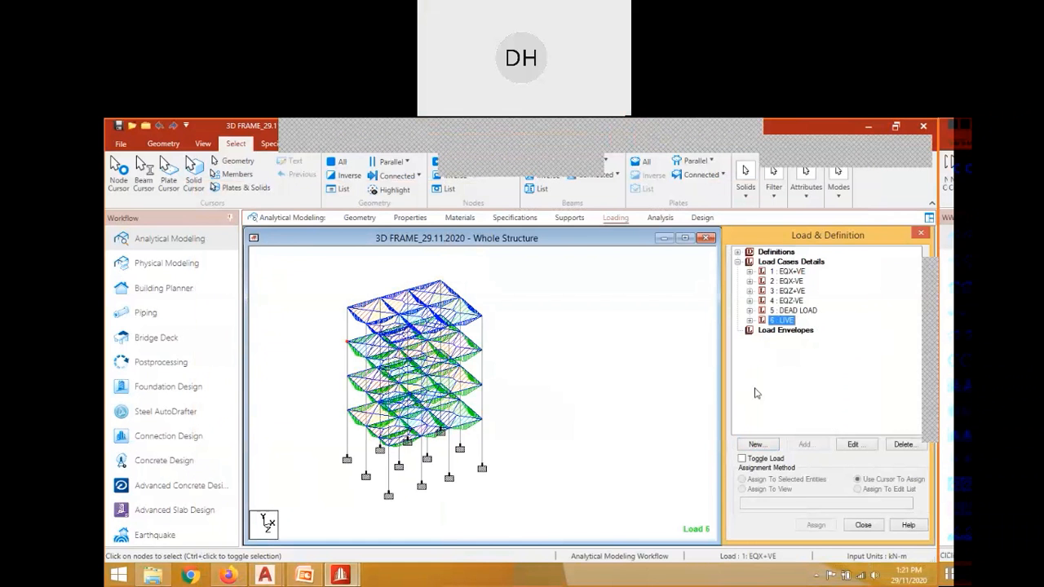
Start a new normal load combination number 7 and name it 1.5DL+1.5LL.
click(757, 445)
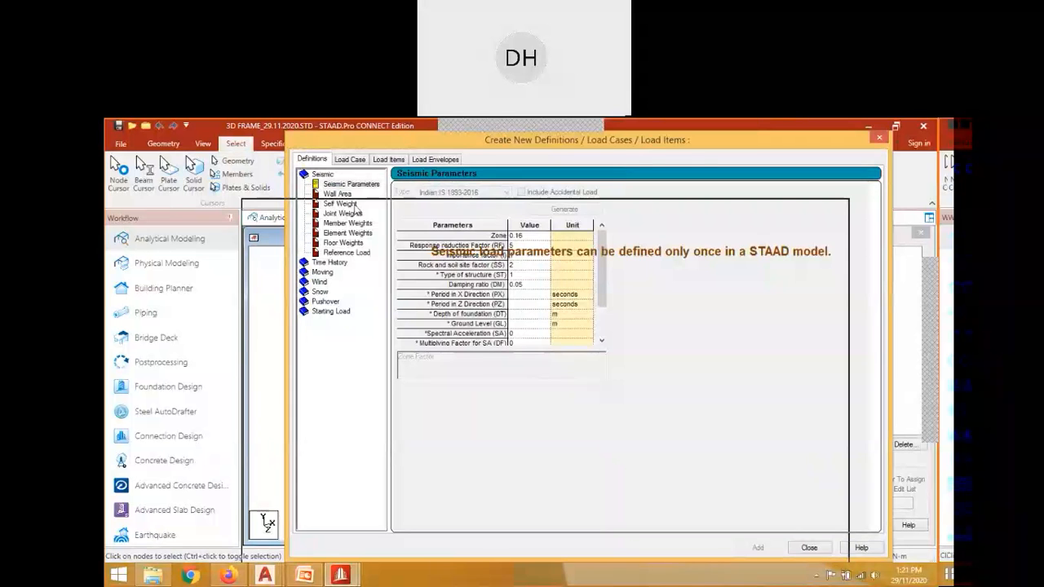
drag(400, 143, 357, 210)
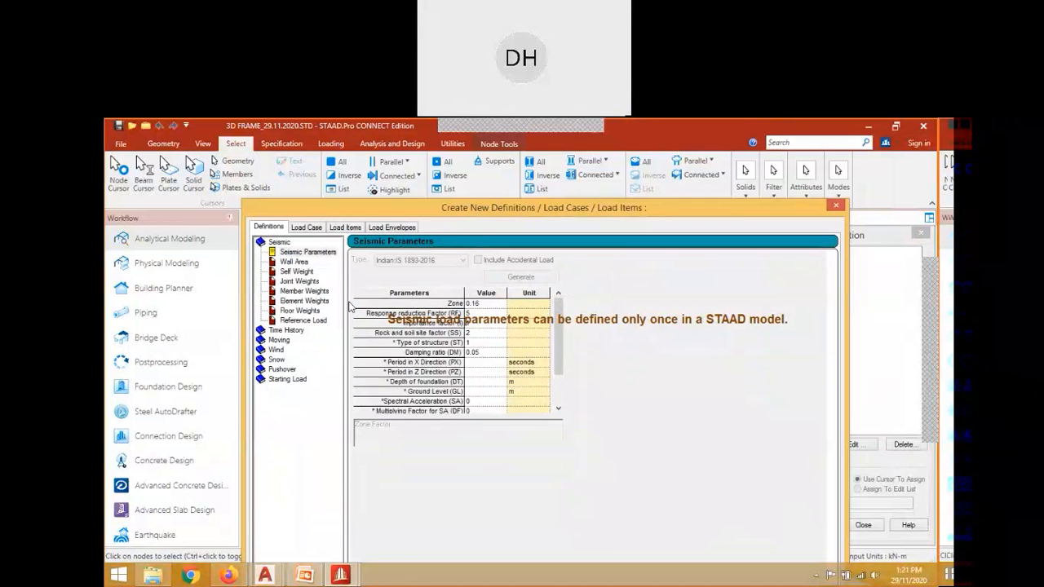
click(344, 228)
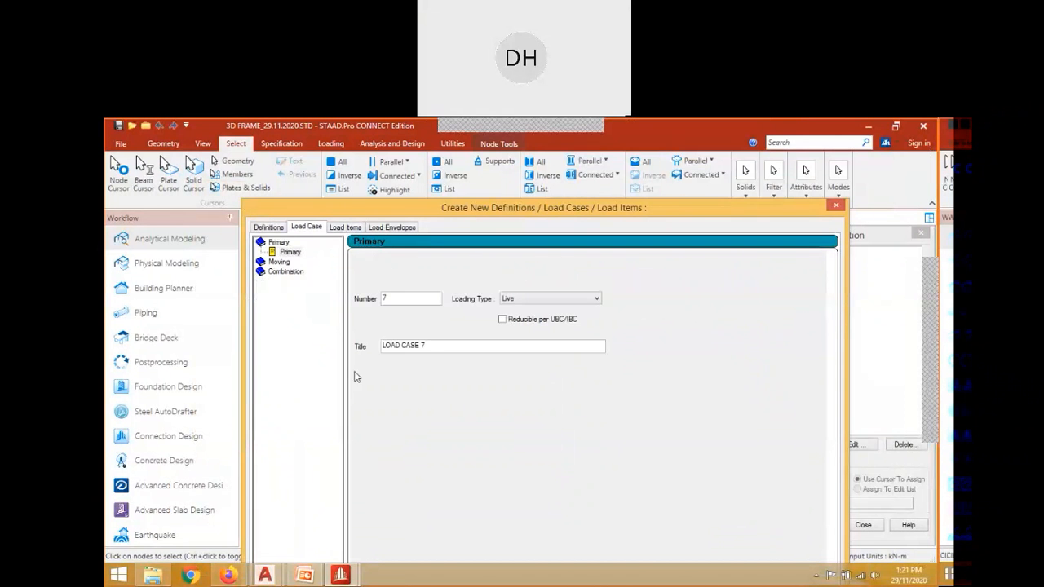
click(285, 271)
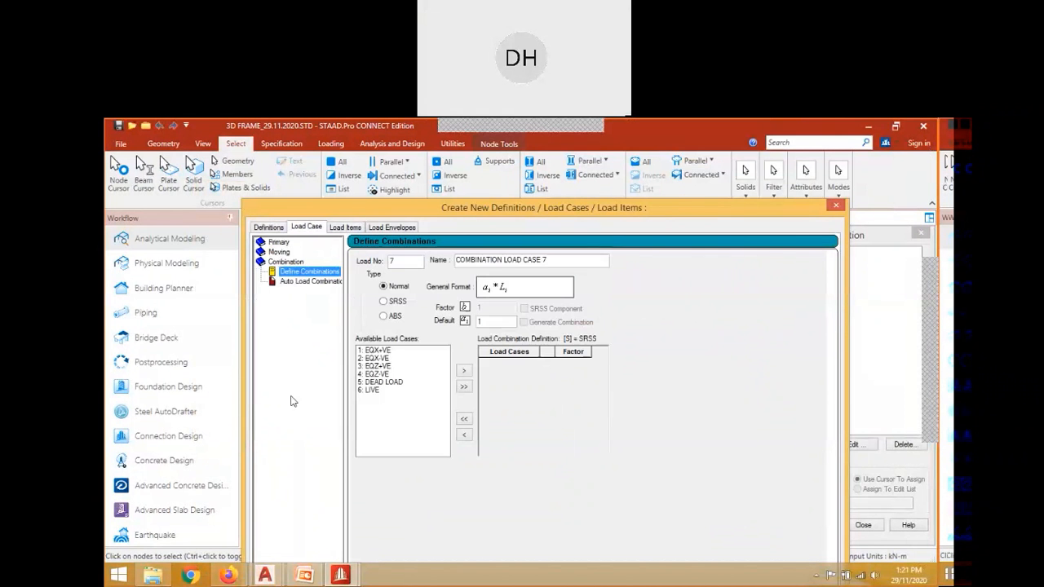
drag(484, 206, 437, 160)
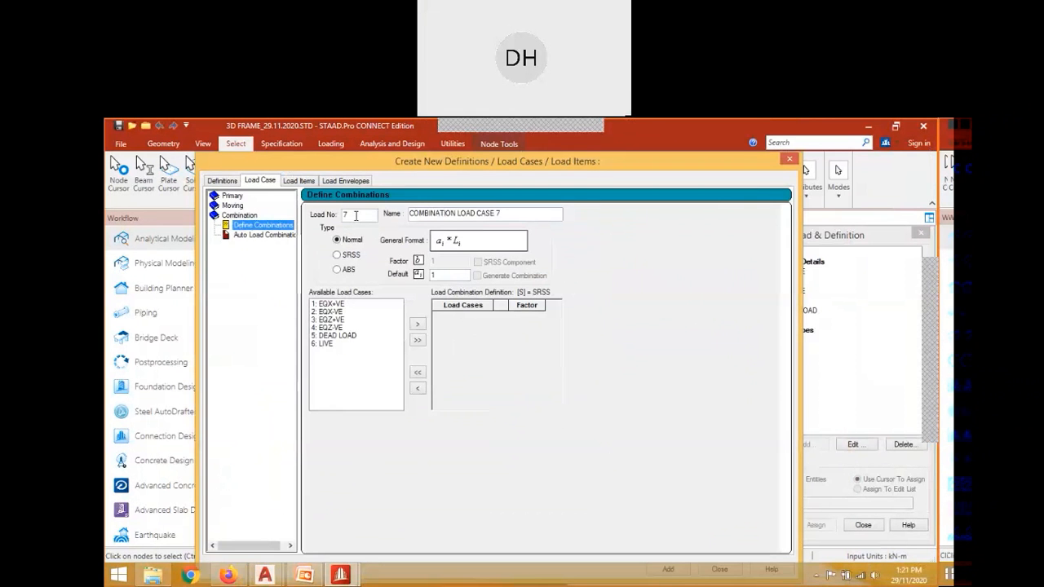
click(355, 215)
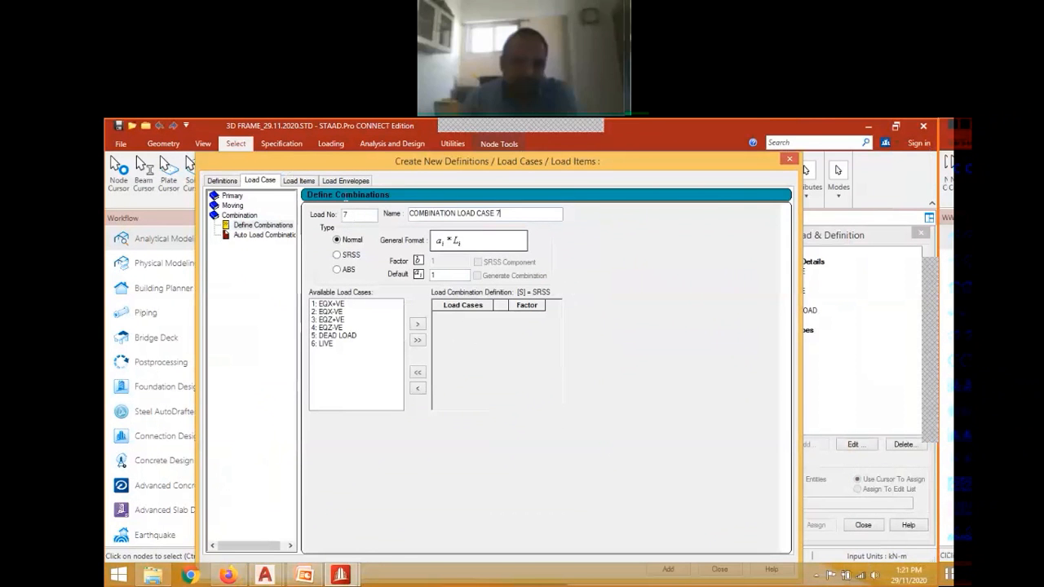
key(Tab)
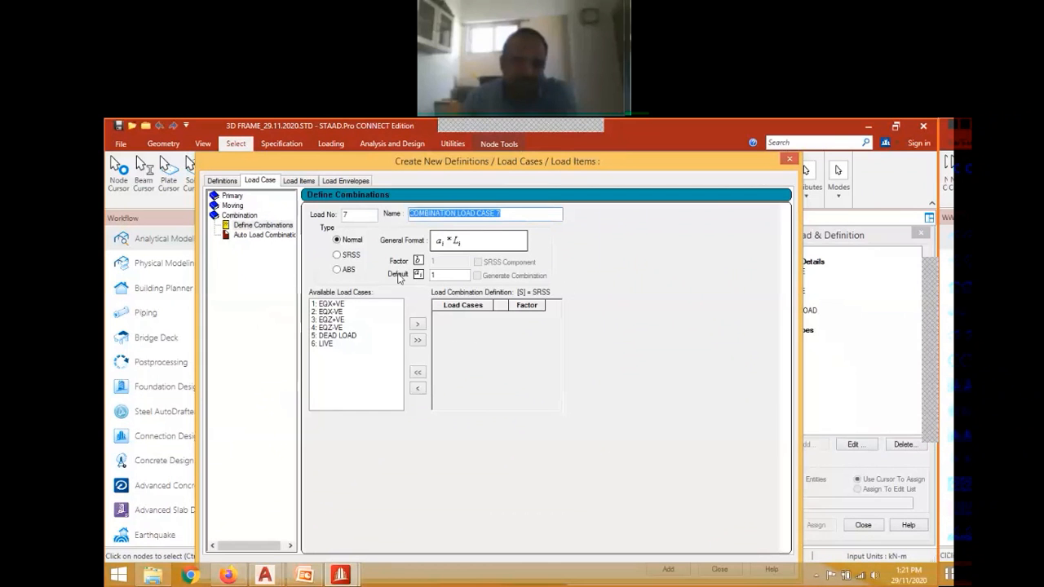
text(DL)
key(BackSpace)
key(BackSpace)
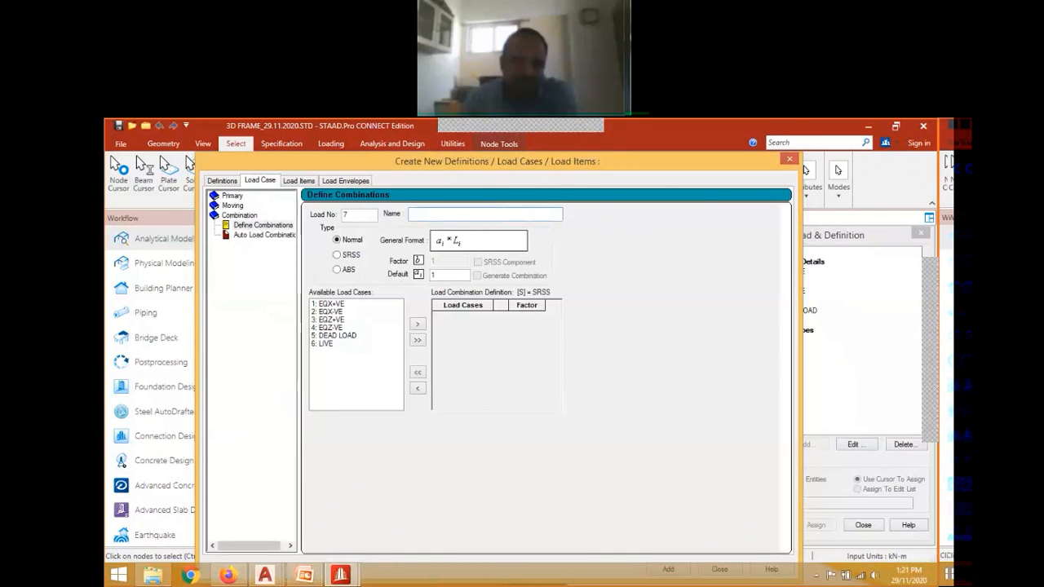
text(1.5DL+1.5LL)
Include load cases 5 DEAD LOAD and 6 LIVE with a factor of 1.5 each and add the combination.
double_click(337, 335)
click(526, 315)
text(1.5)
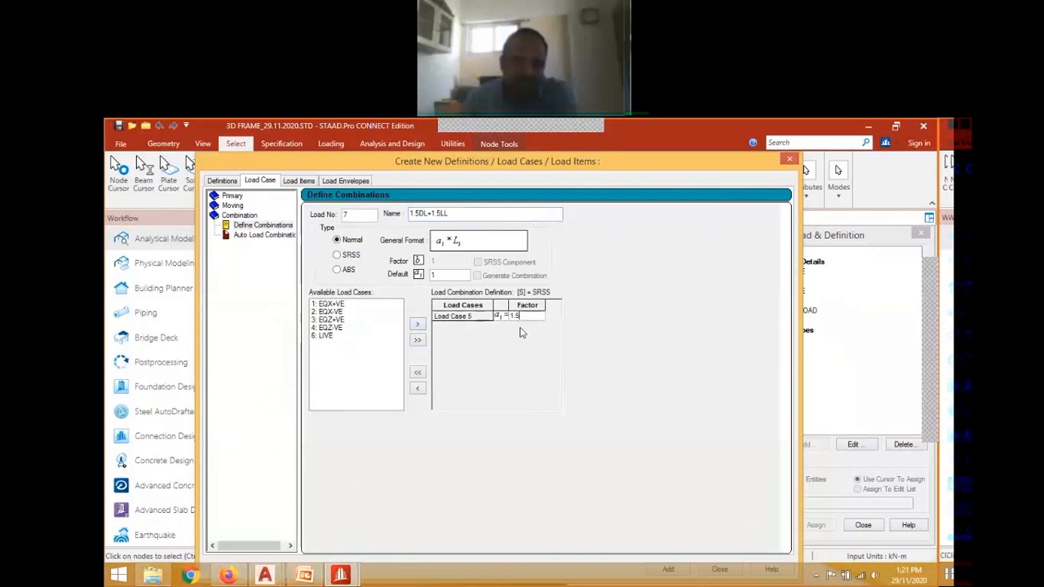
double_click(328, 337)
click(519, 325)
text(1.5)
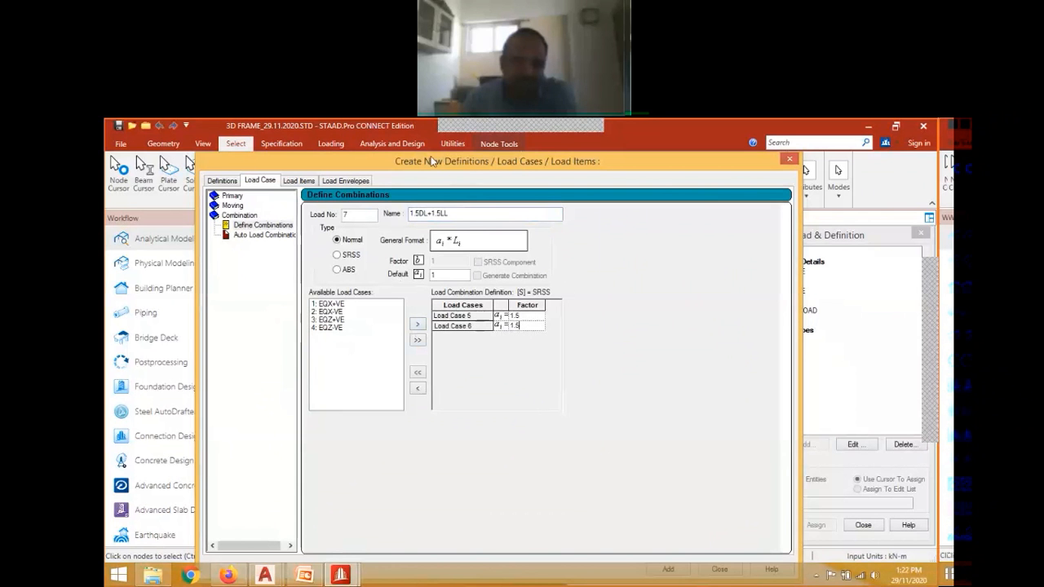
drag(432, 161, 359, 128)
click(595, 536)
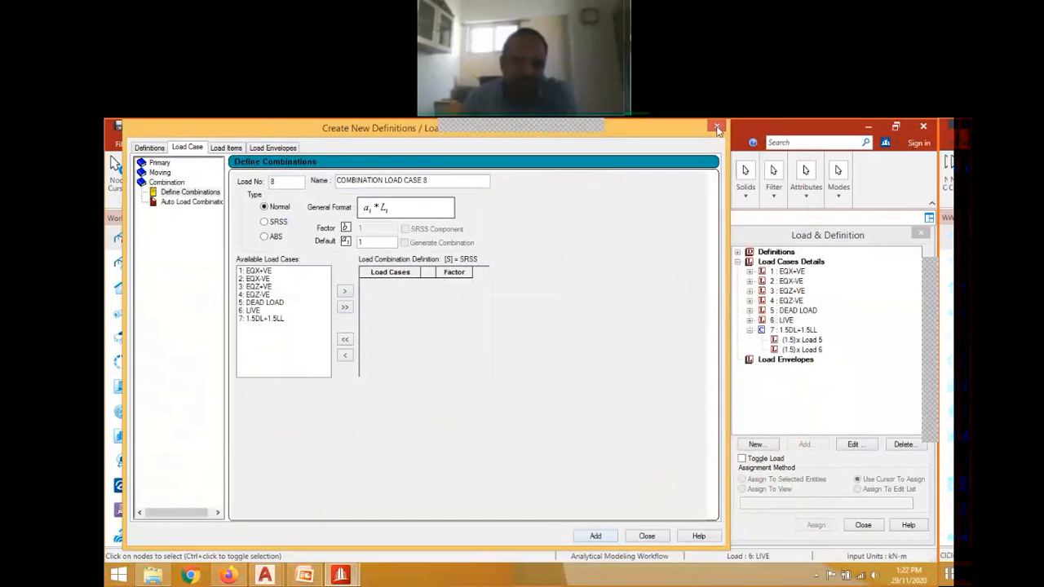
click(717, 128)
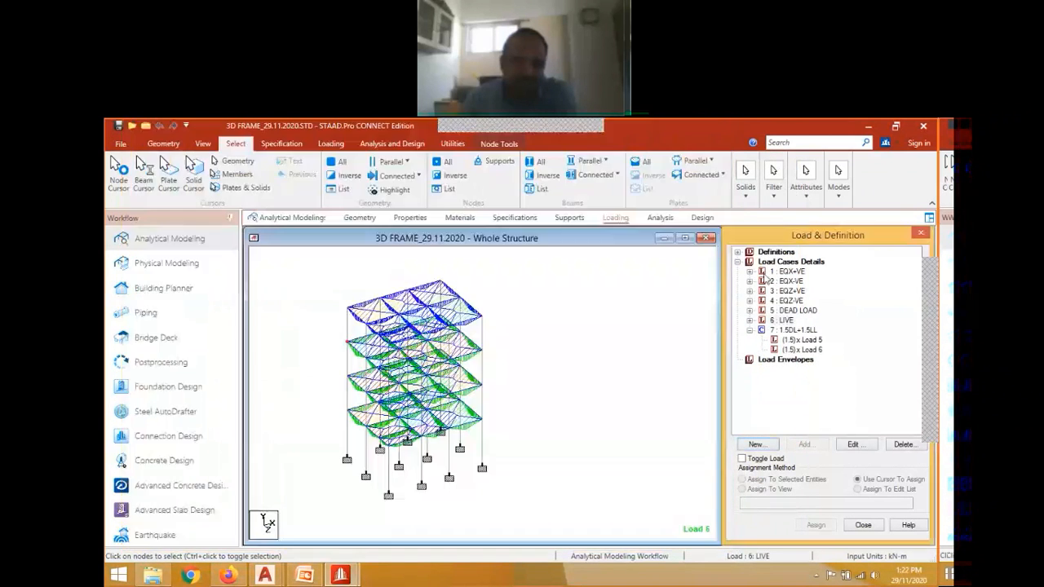
double_click(760, 330)
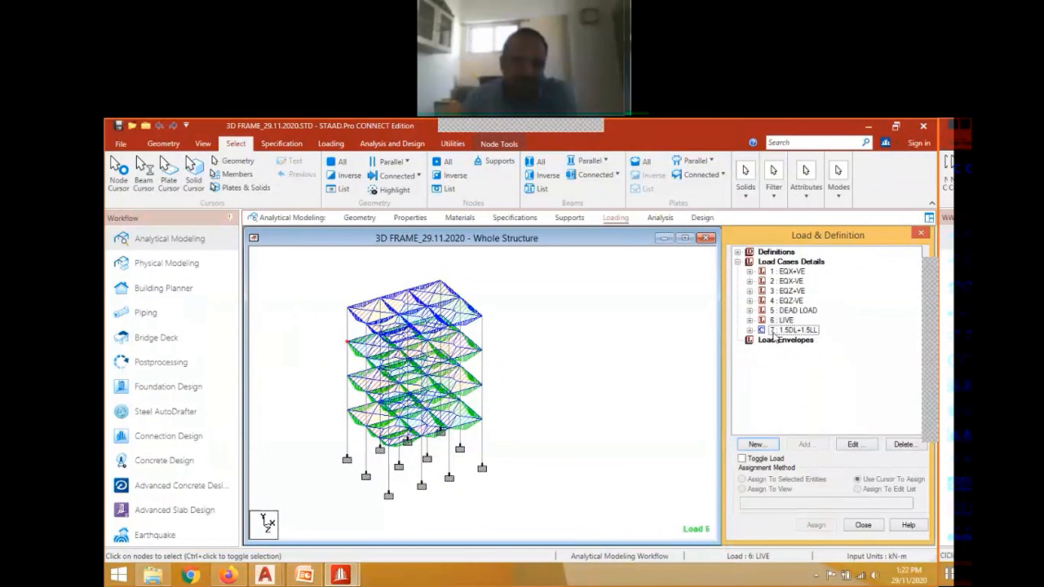
click(573, 283)
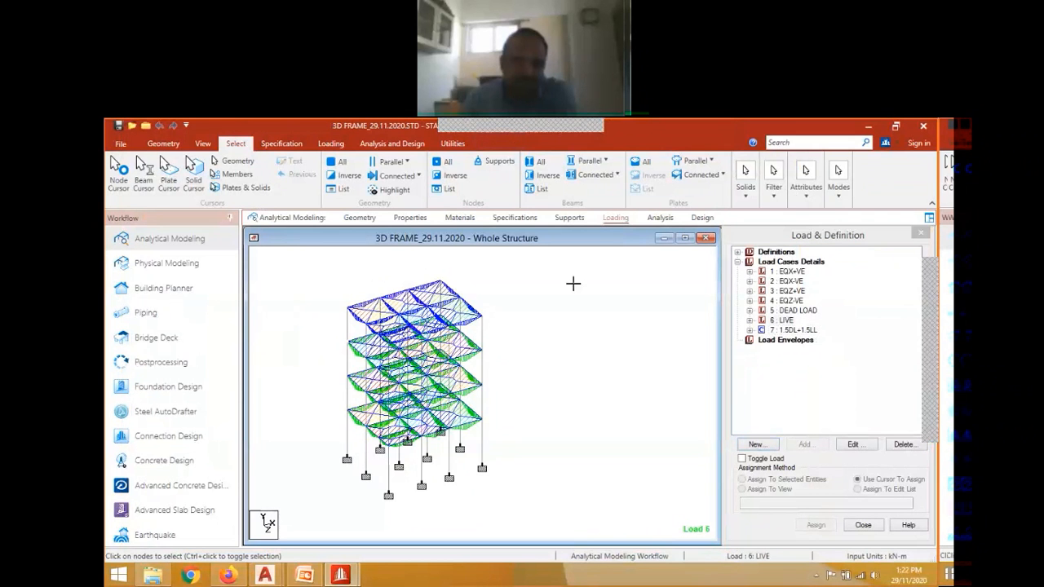
scroll(573, 283, down, 2)
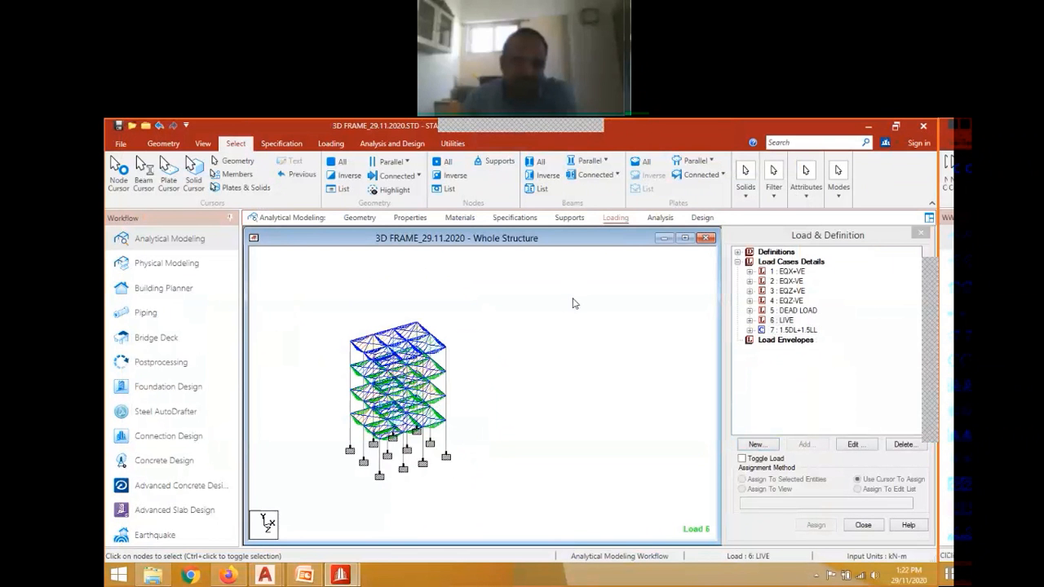
click(386, 139)
click(458, 272)
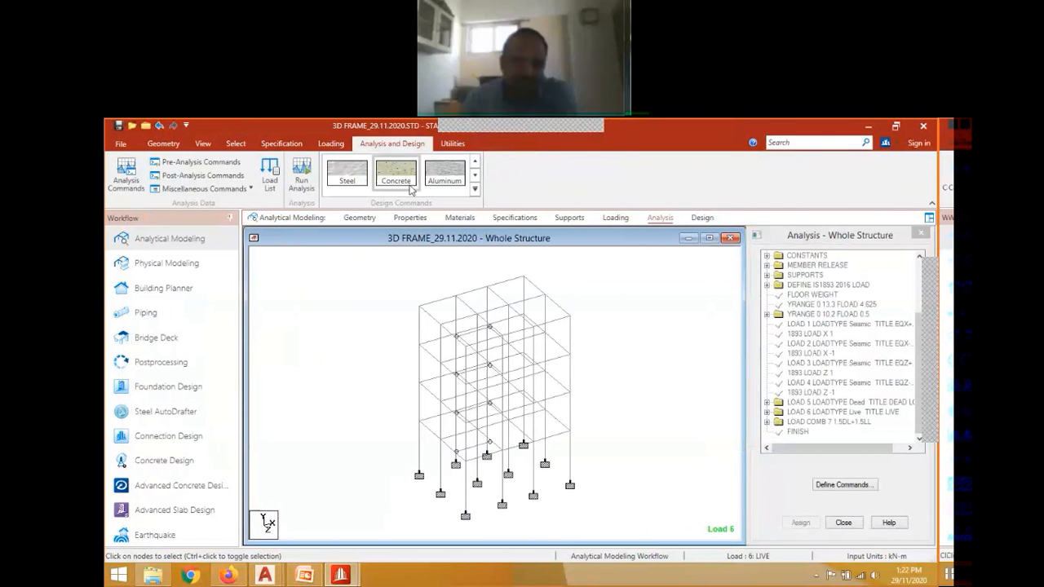
click(128, 181)
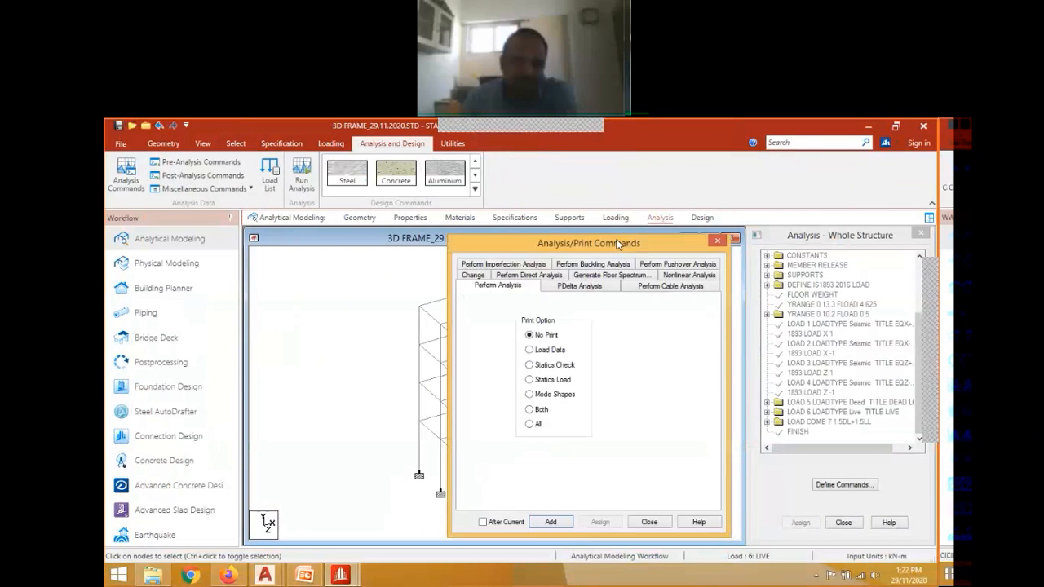
drag(618, 245, 479, 224)
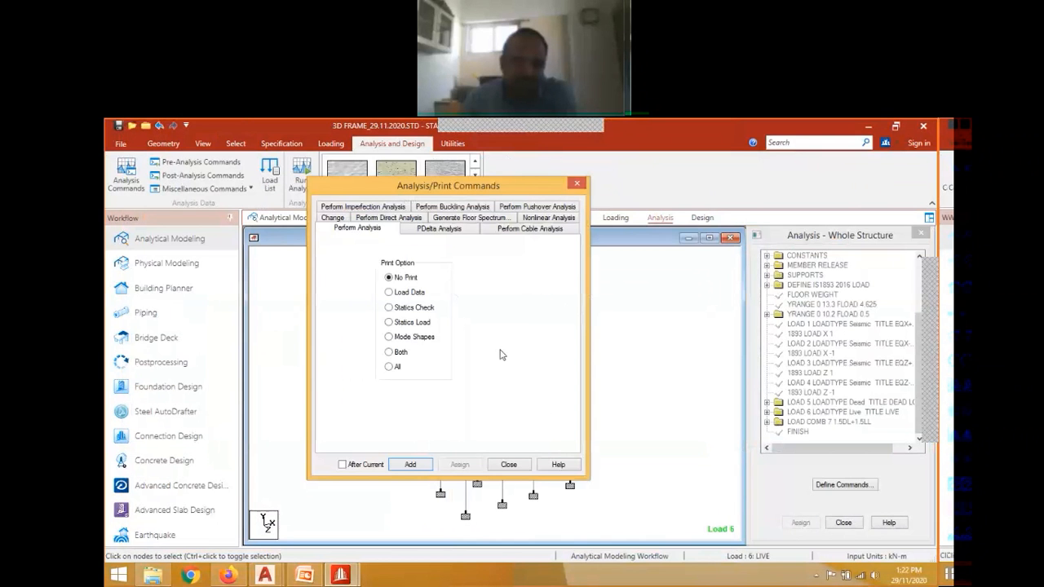
click(389, 368)
click(576, 185)
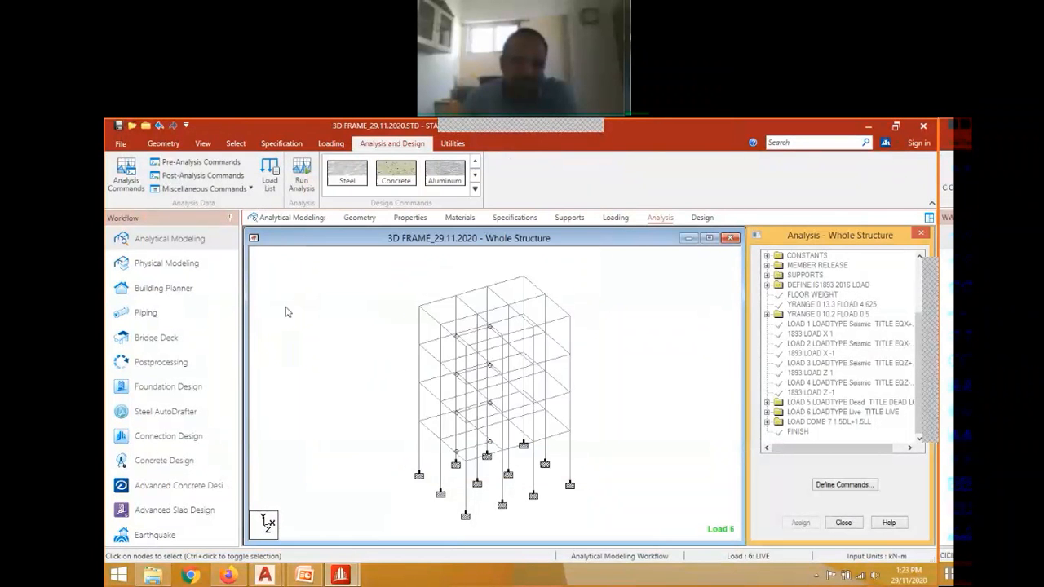
Review the available pre-analysis print commands without adding any of them.
click(202, 162)
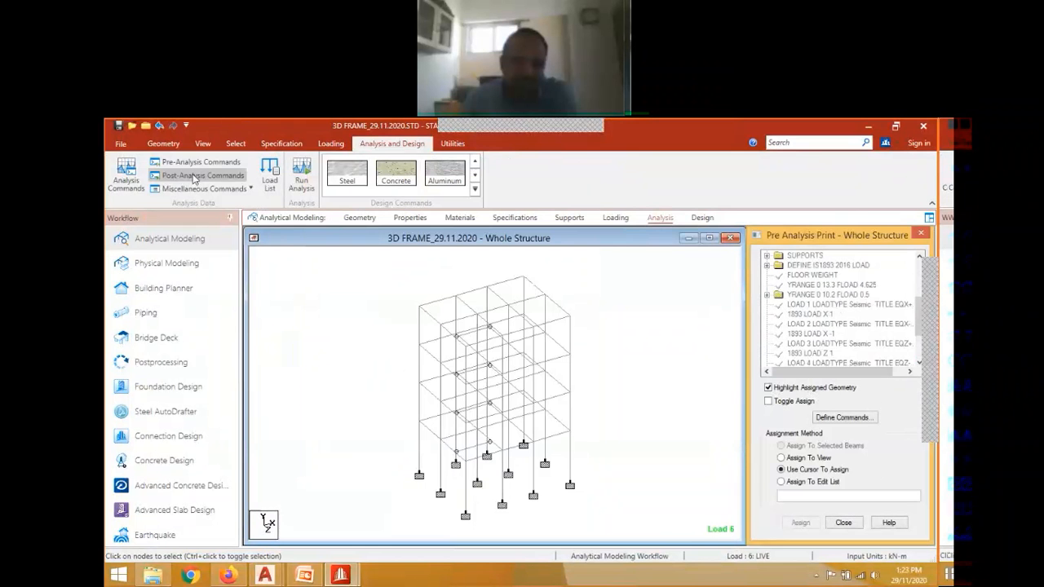
click(863, 417)
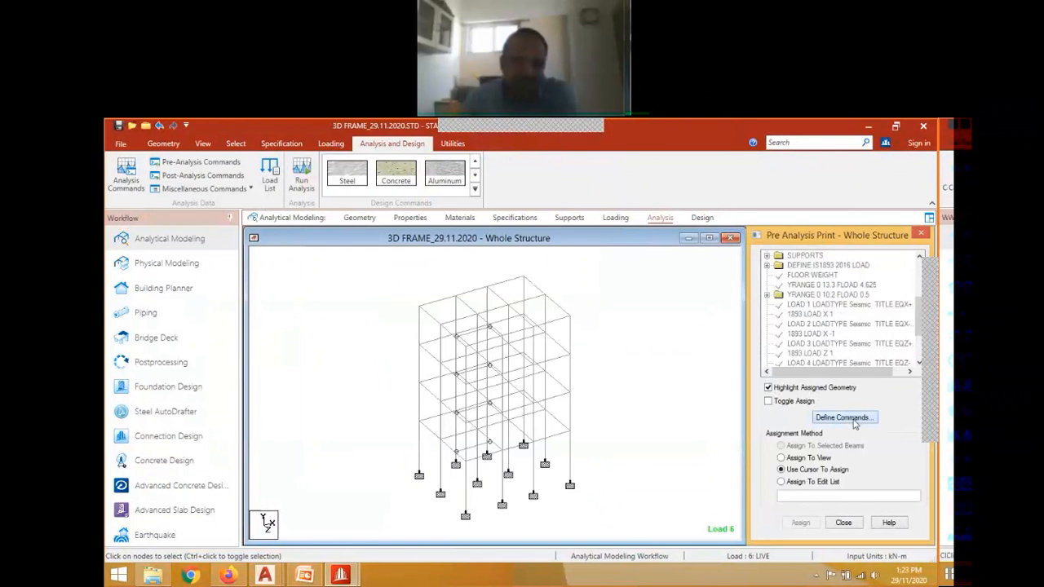
click(855, 423)
drag(631, 251, 459, 258)
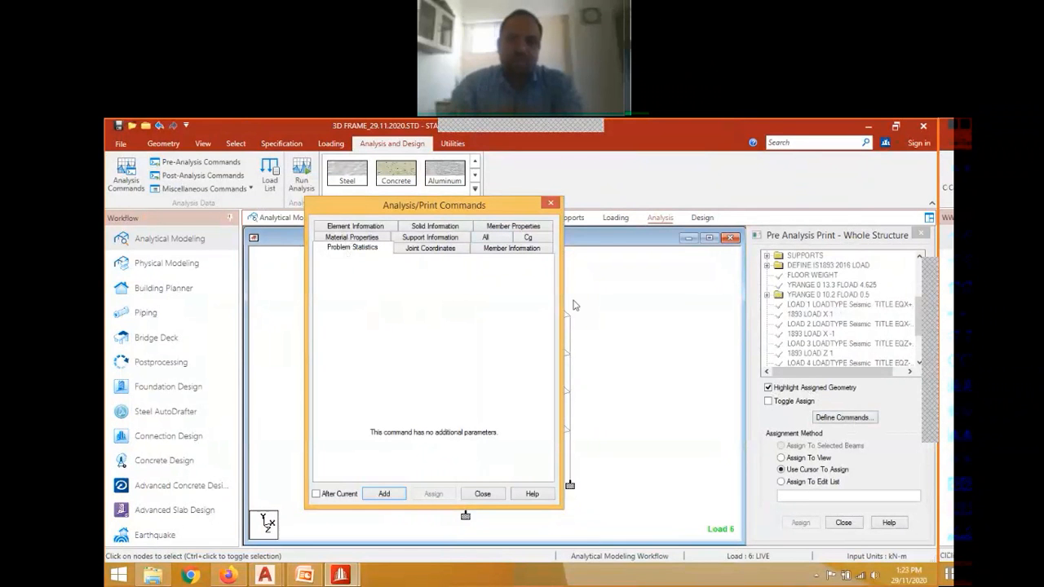
click(551, 204)
Add a Perform Analysis command with the print option All and check it in the command list.
click(127, 182)
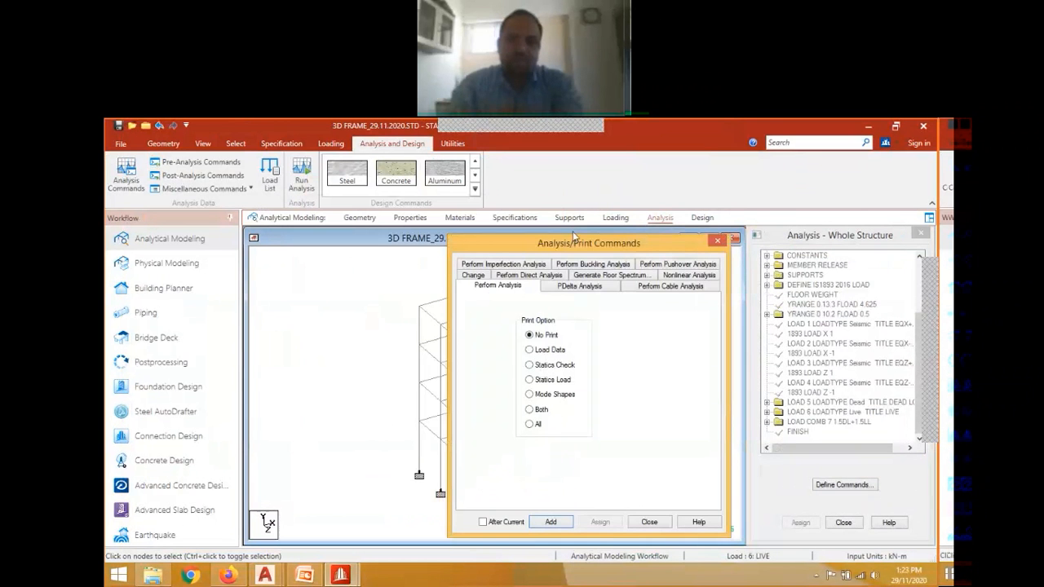
drag(572, 238, 426, 192)
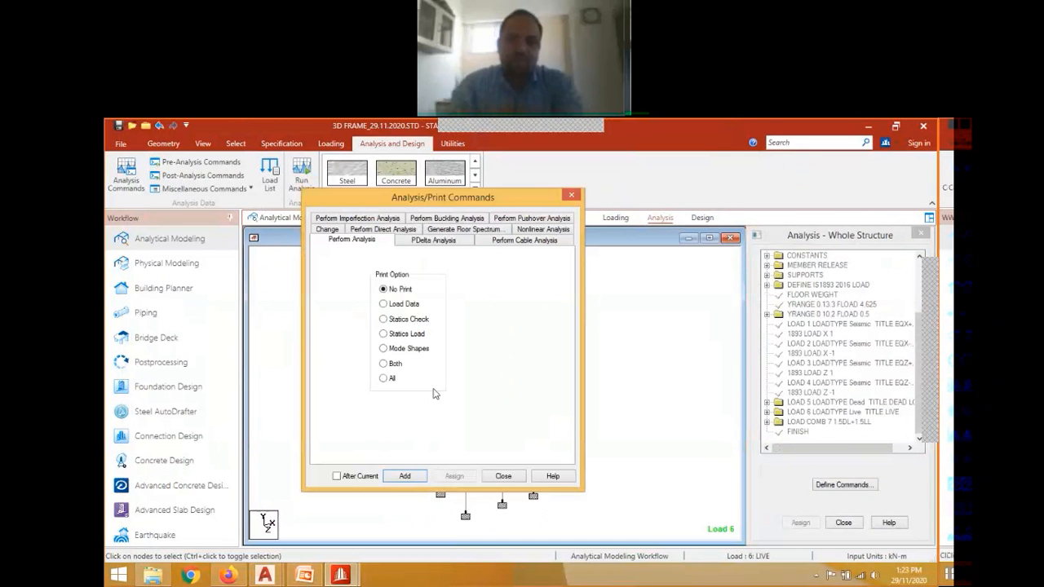
click(424, 380)
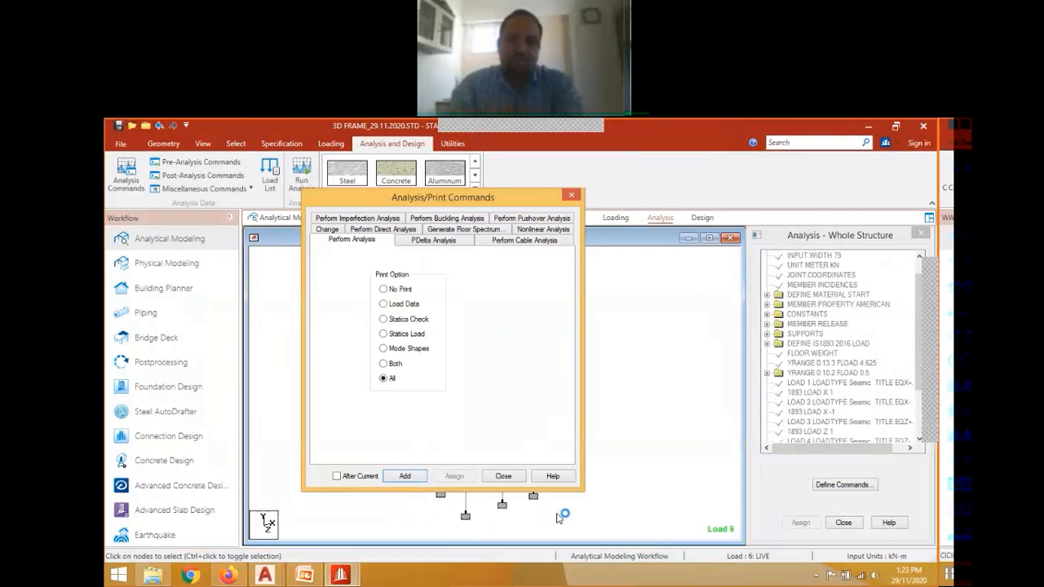
click(572, 196)
drag(930, 347, 922, 394)
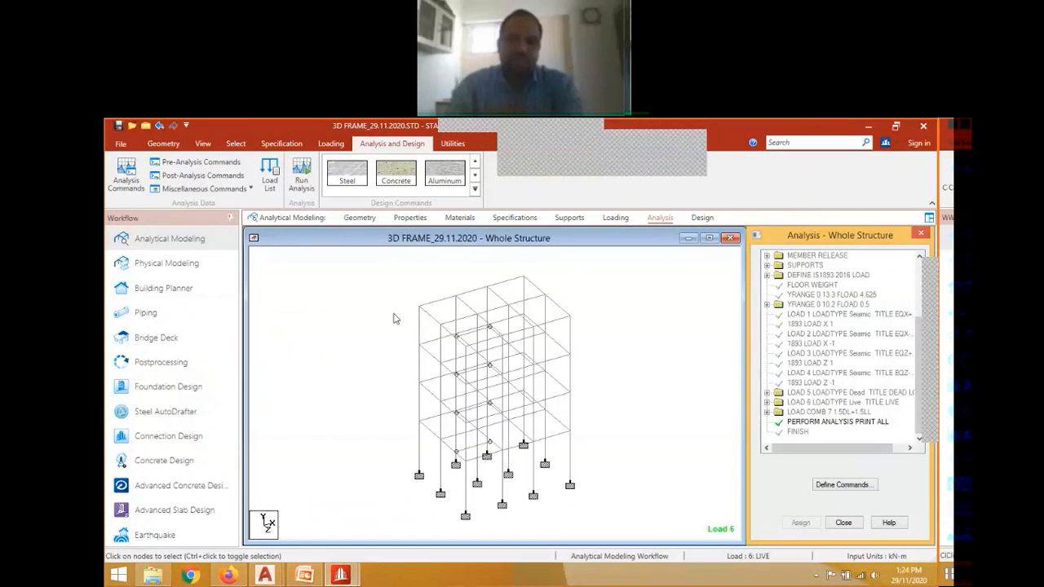
Add a post-analysis load list containing load cases 1 to 6 and the combination 7 1.5DL+1.5LL.
click(196, 175)
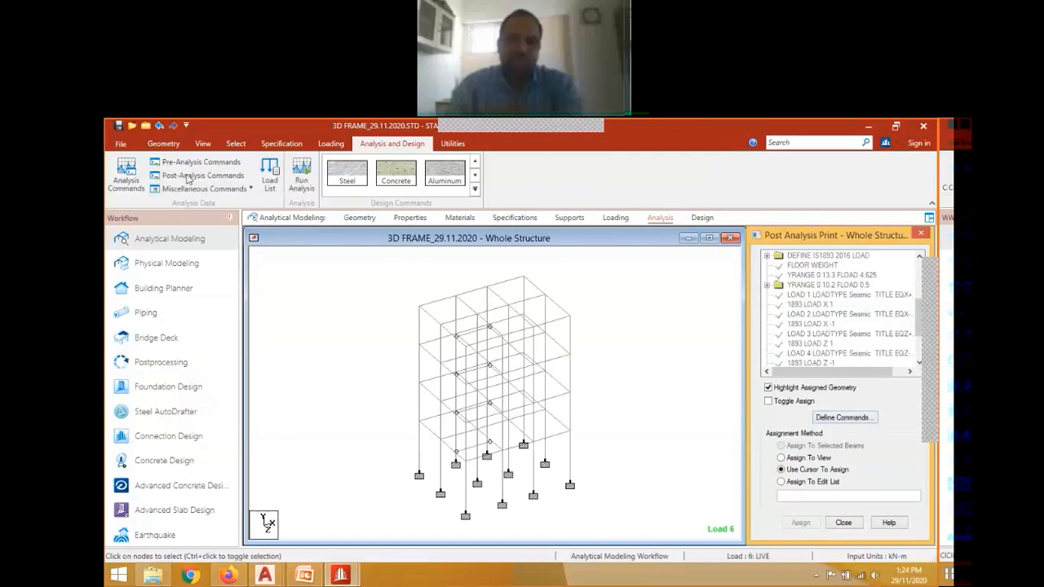
click(845, 417)
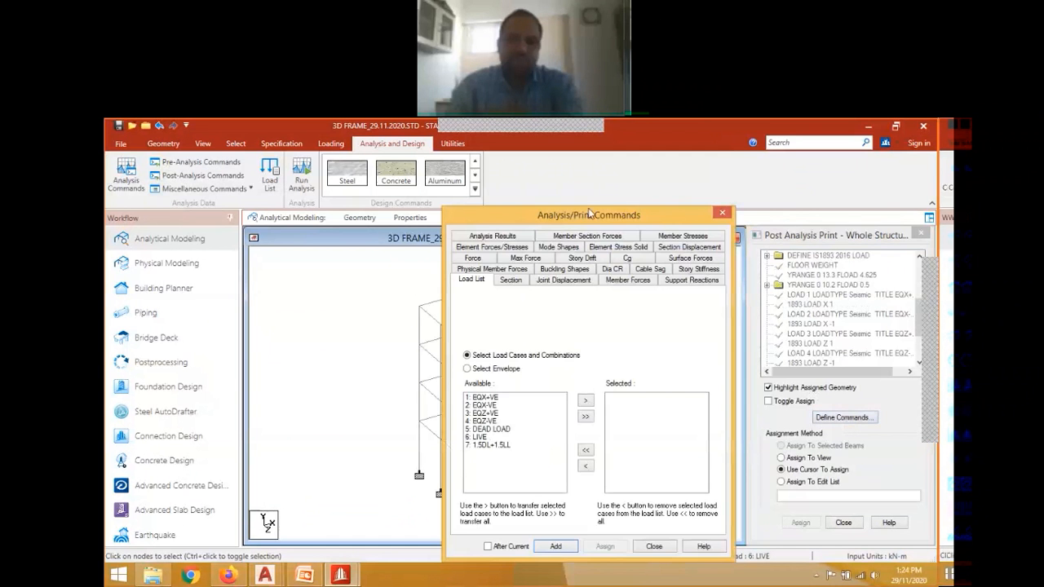
drag(588, 208, 437, 147)
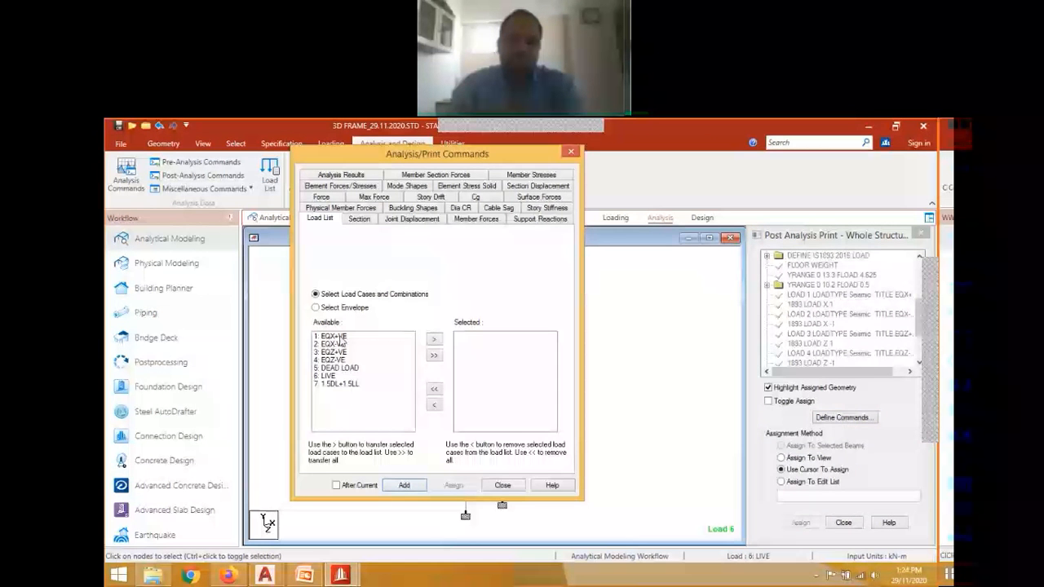
drag(341, 337, 343, 388)
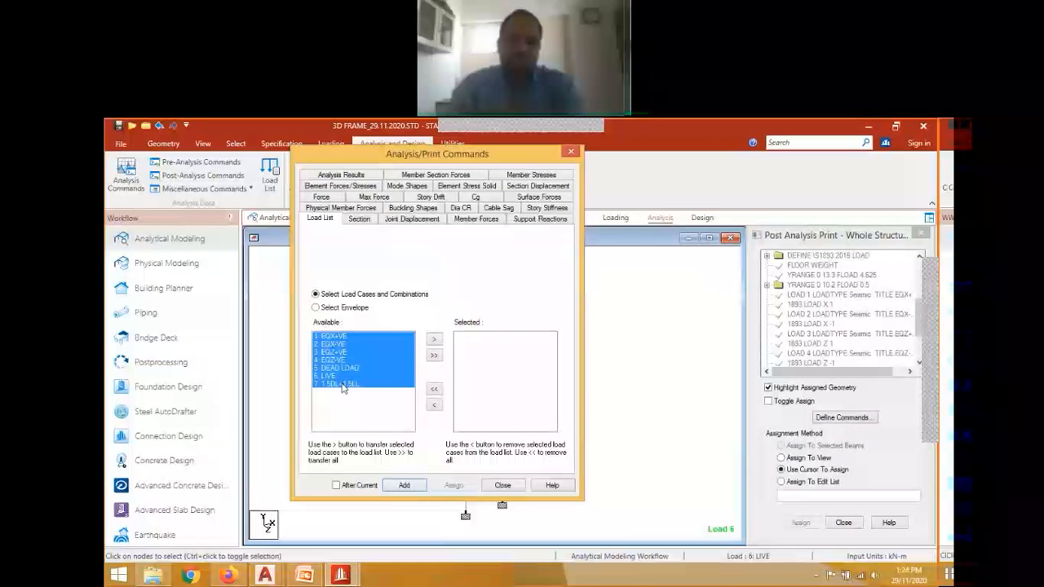
click(435, 342)
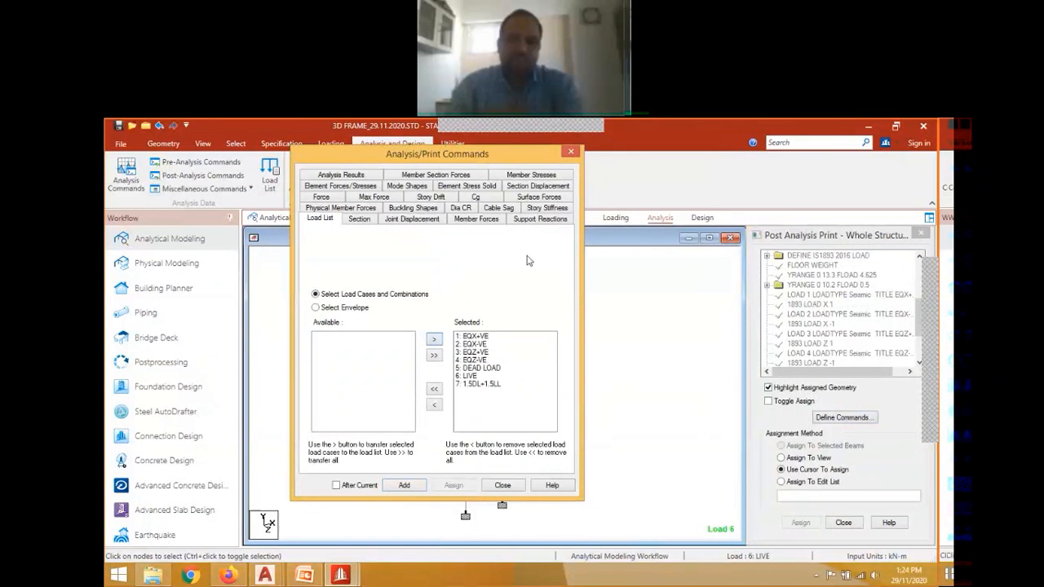
click(539, 220)
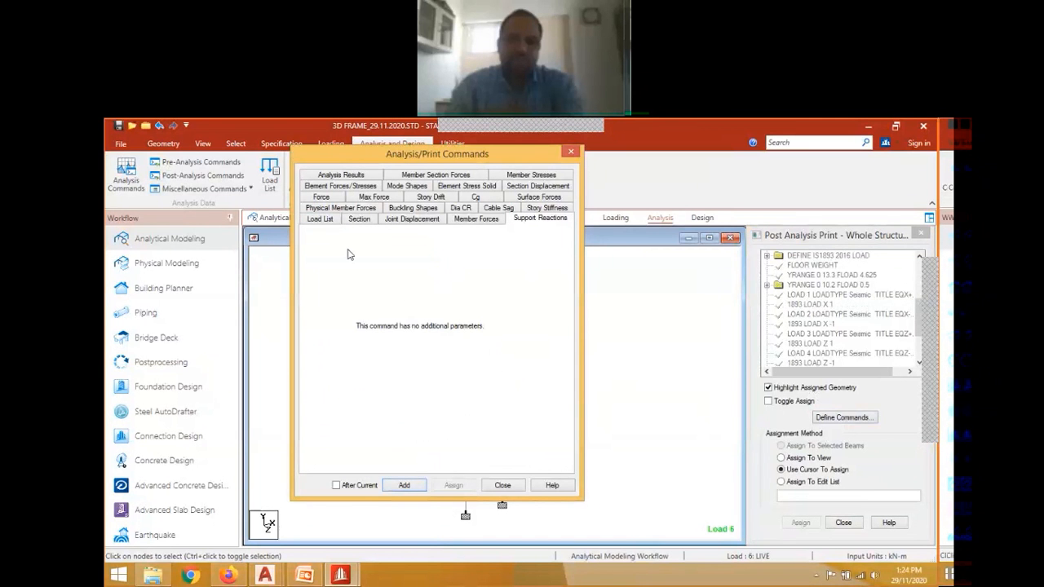
click(319, 219)
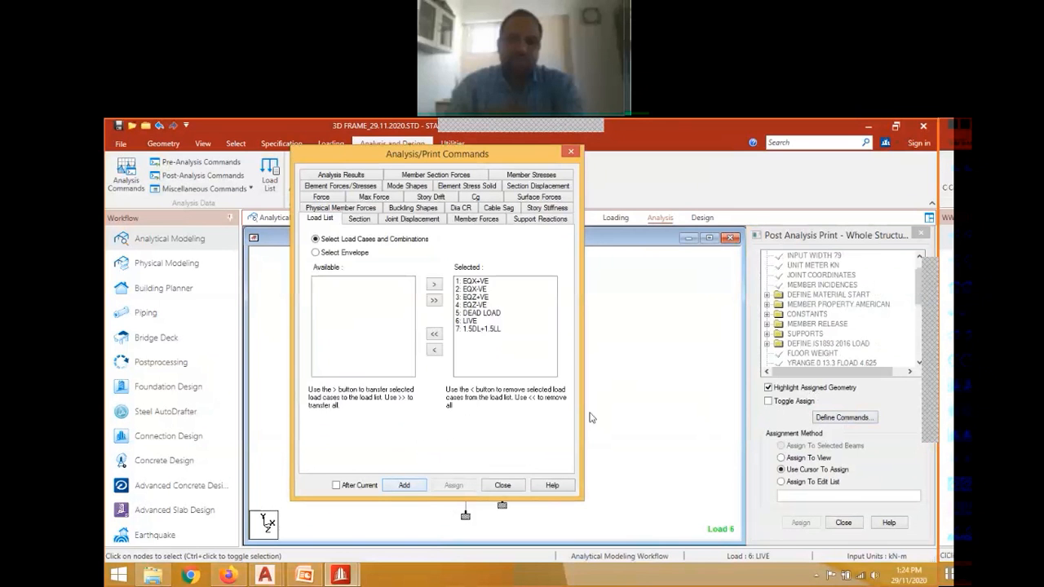
Add a post-analysis Support Reactions print command and assign it to the whole view.
click(538, 220)
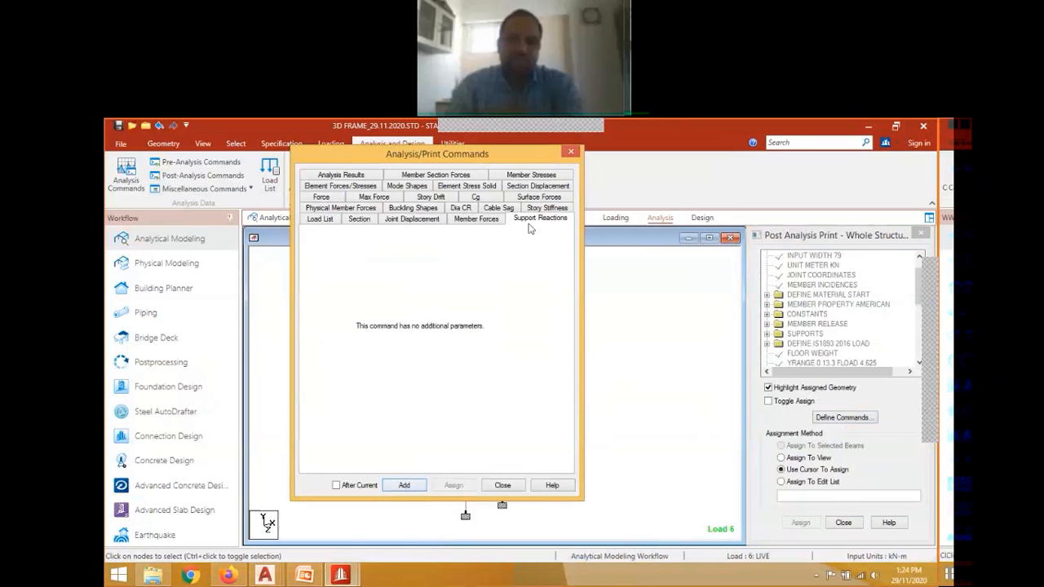
click(404, 487)
click(571, 151)
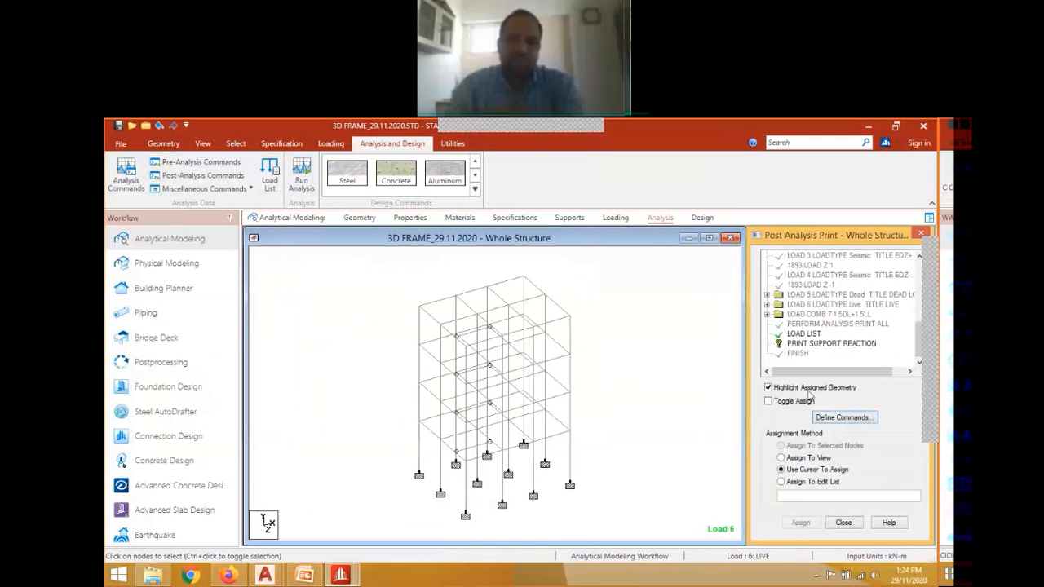
click(831, 343)
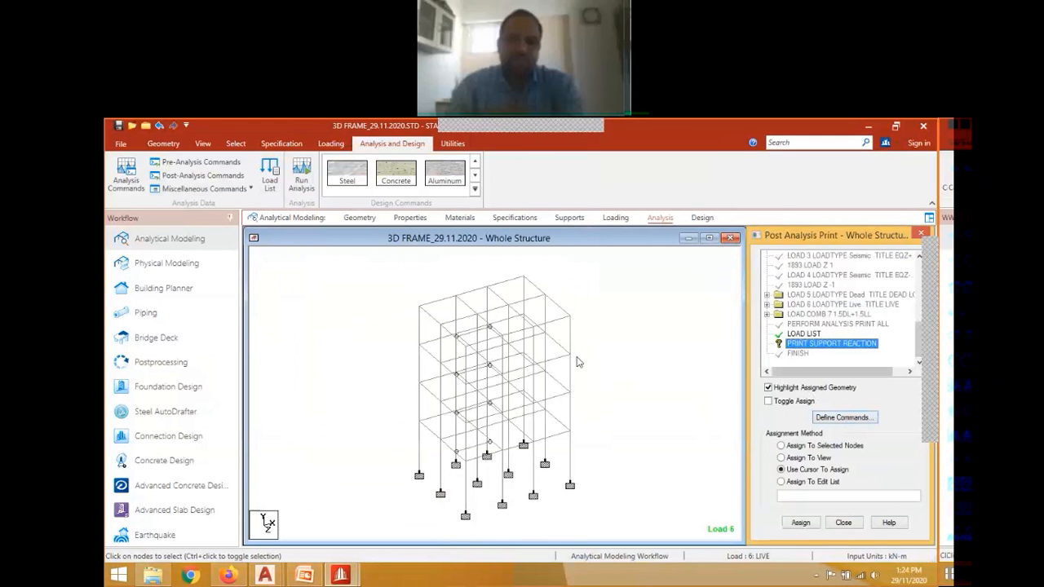
click(604, 320)
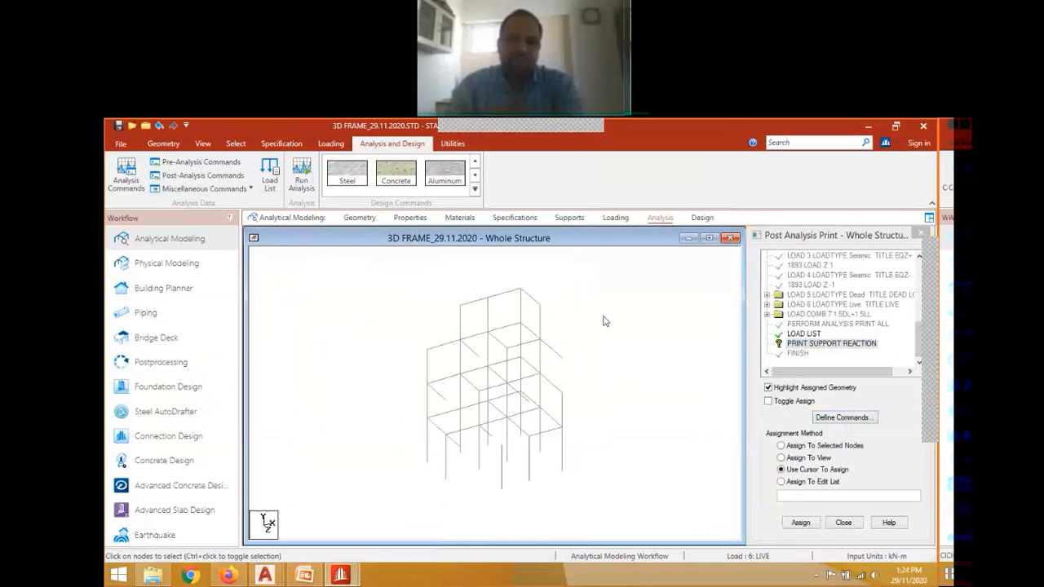
click(435, 443)
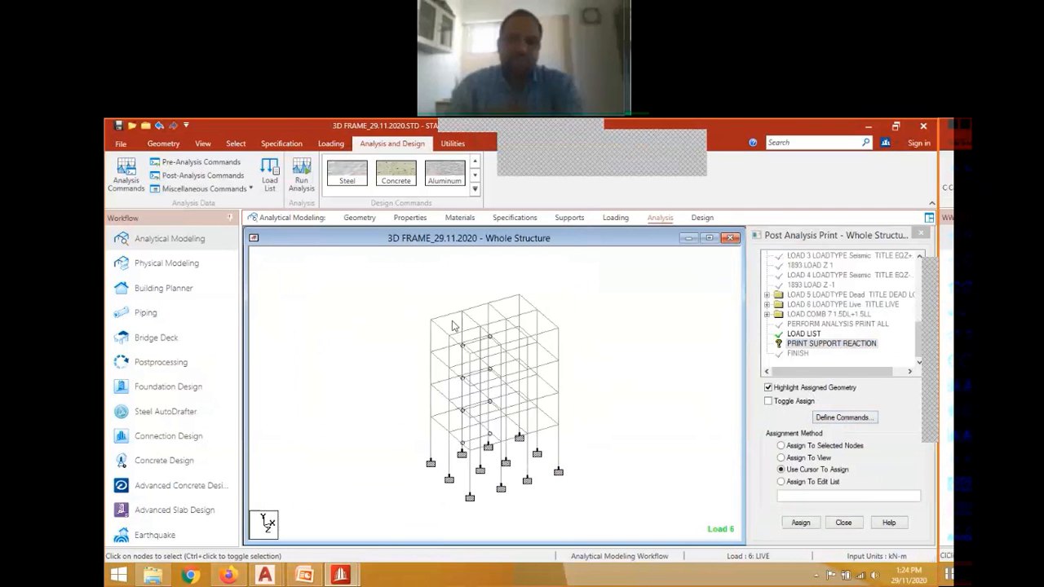
click(812, 459)
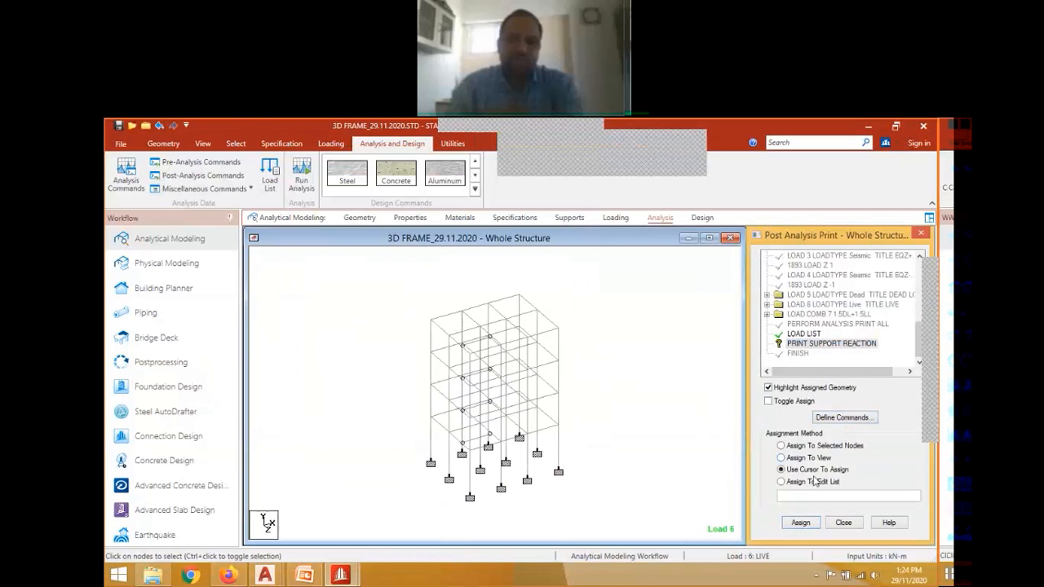
click(814, 521)
click(834, 418)
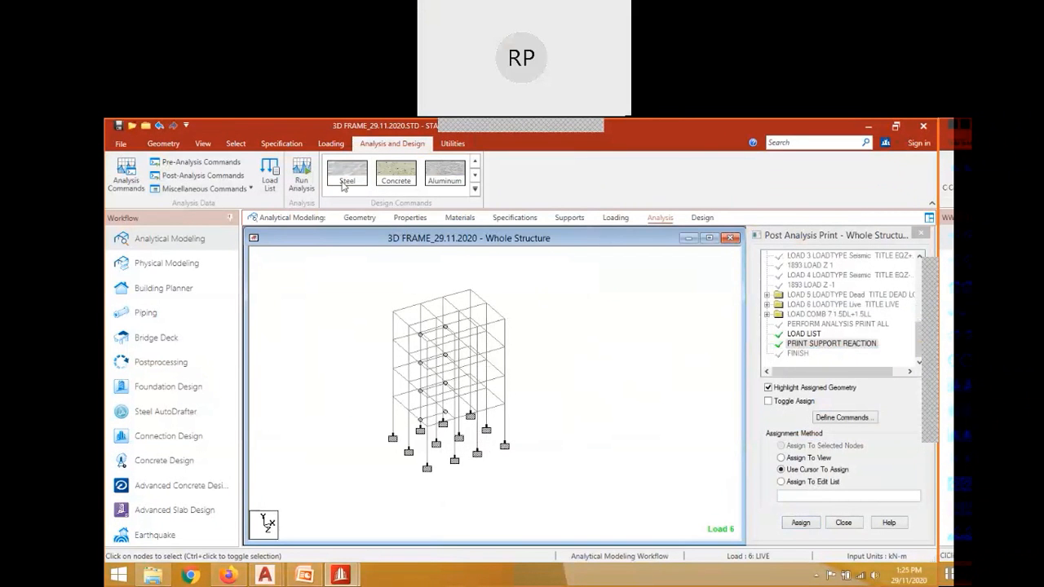
Start the concrete design setup under code IS456 and add the FC parameter with a concrete compressive strength of 30000 kN/m2.
click(395, 181)
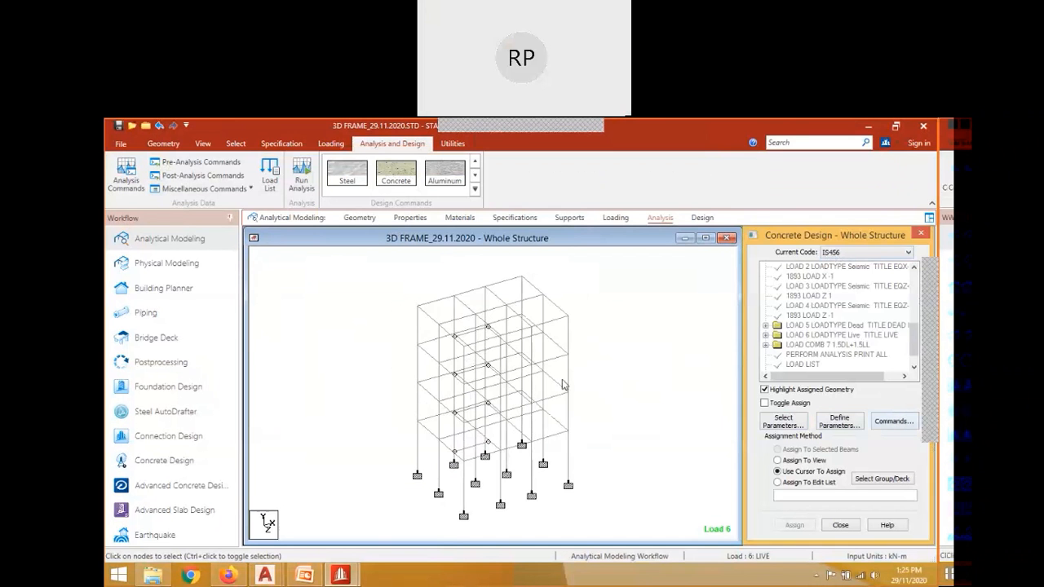
click(606, 376)
scroll(599, 352, down, 2)
scroll(579, 355, up, 2)
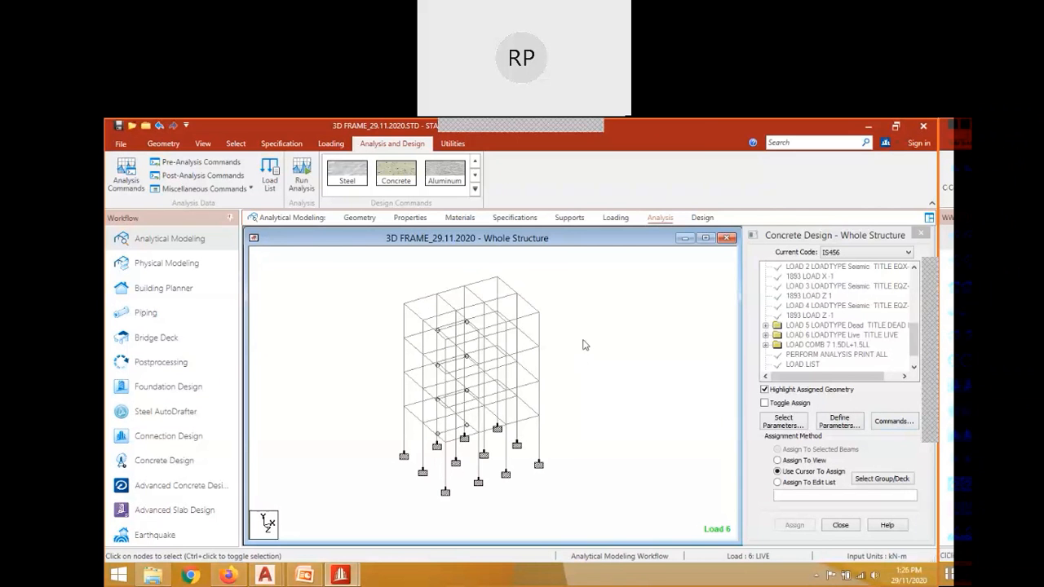
click(846, 428)
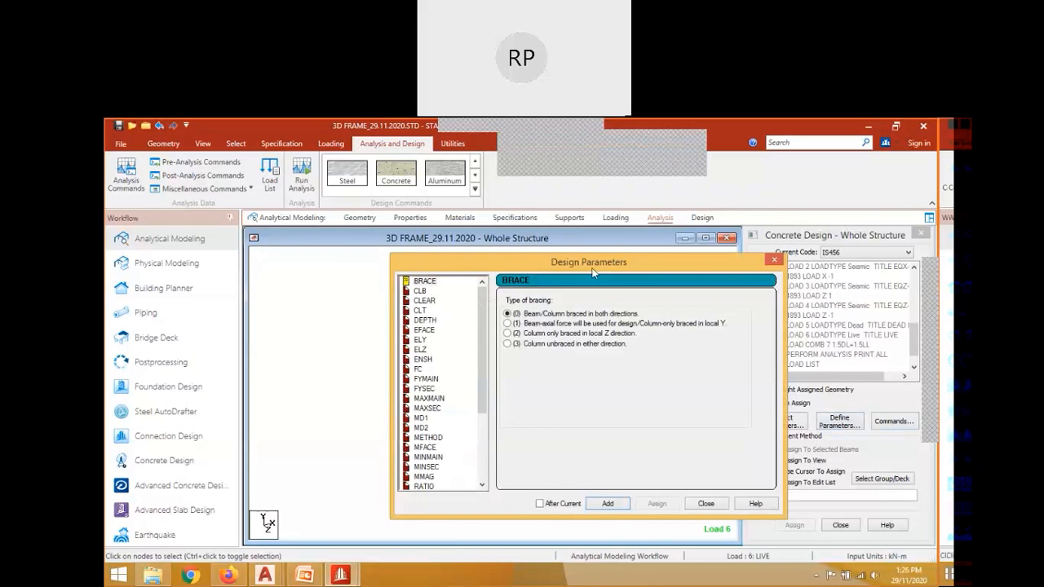
drag(593, 272, 501, 221)
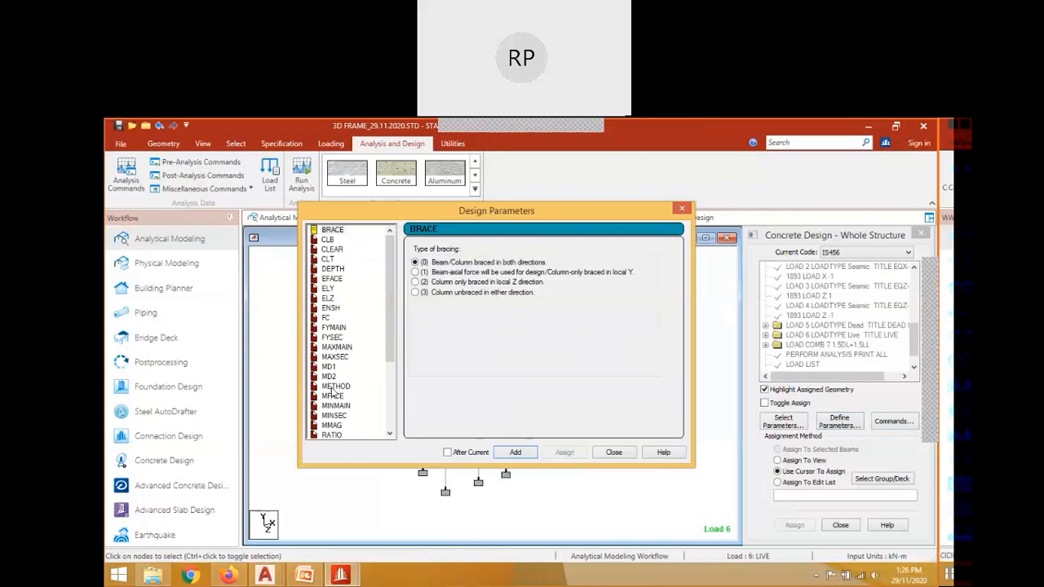
click(341, 344)
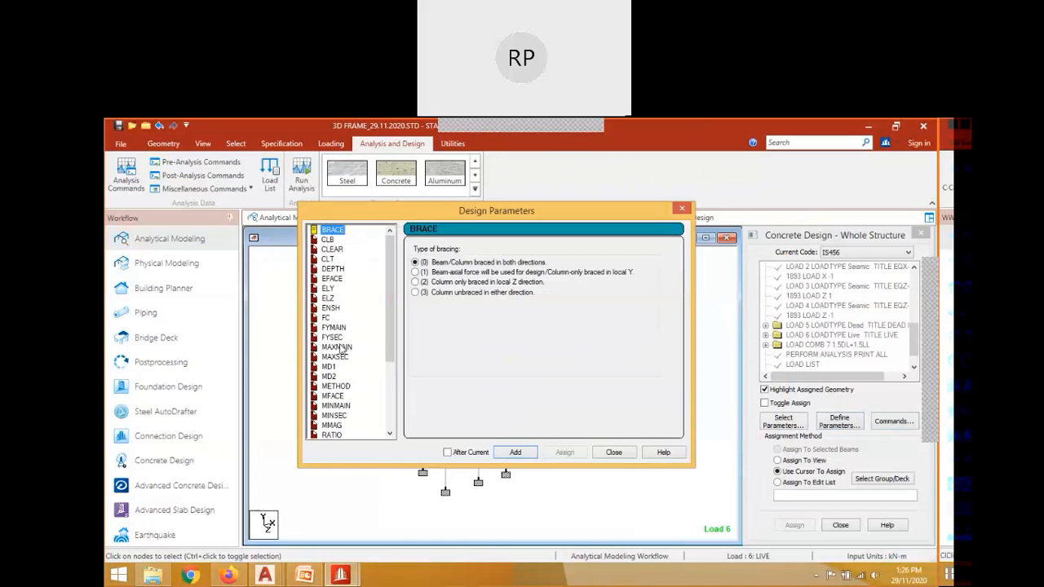
click(326, 318)
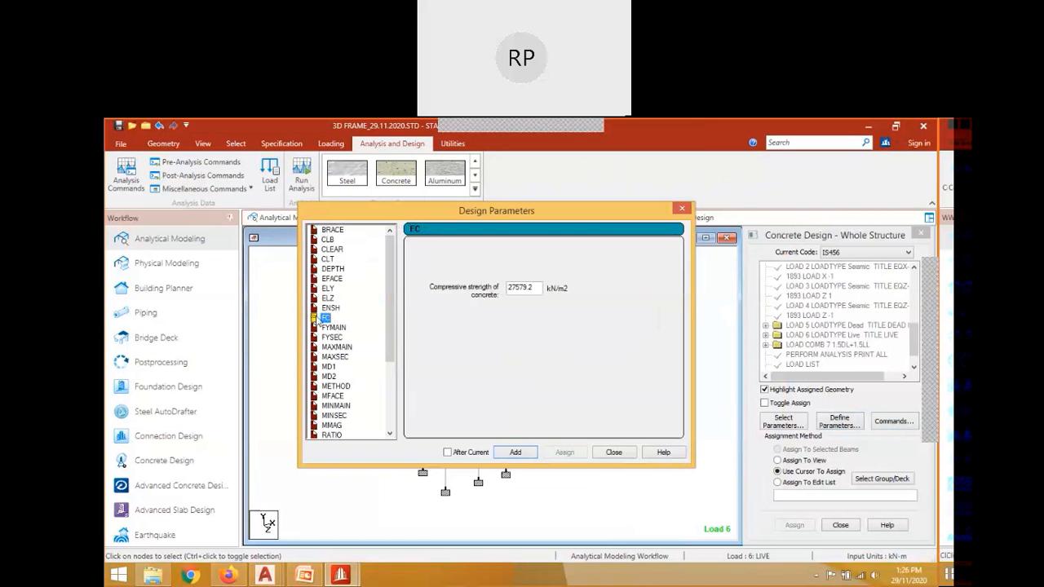
key(Tab)
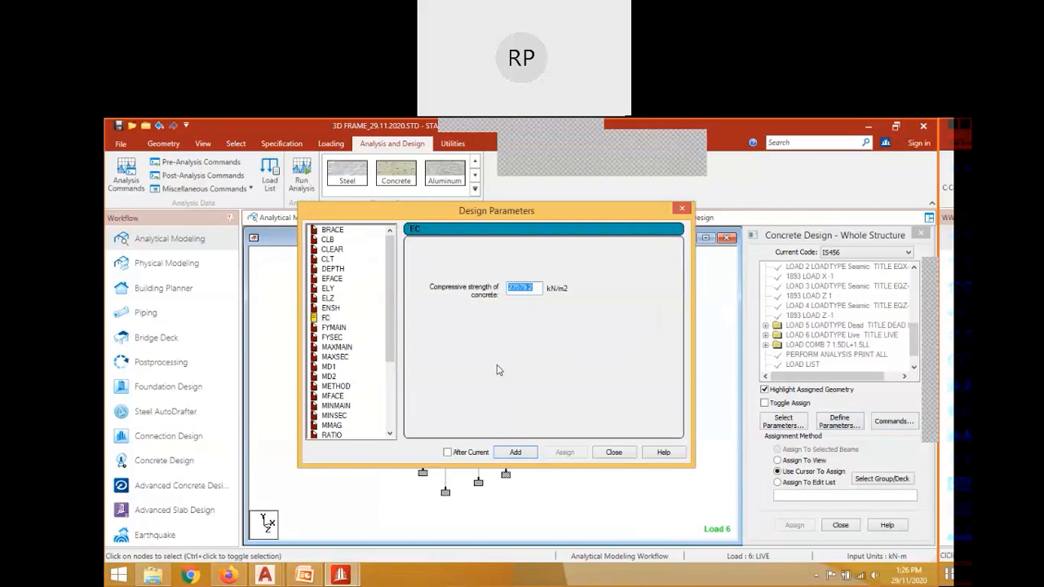
text(30000)
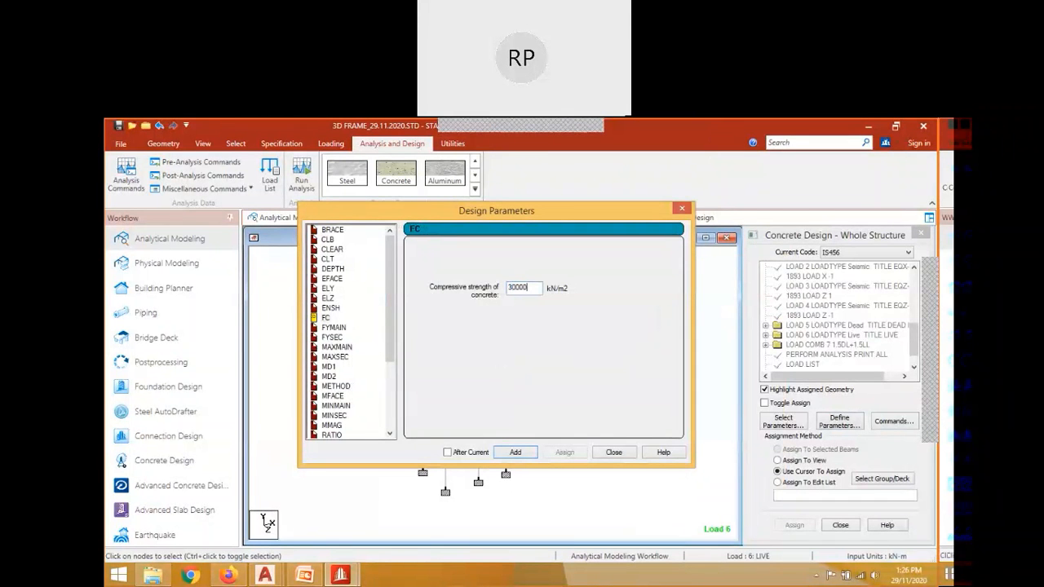
click(516, 452)
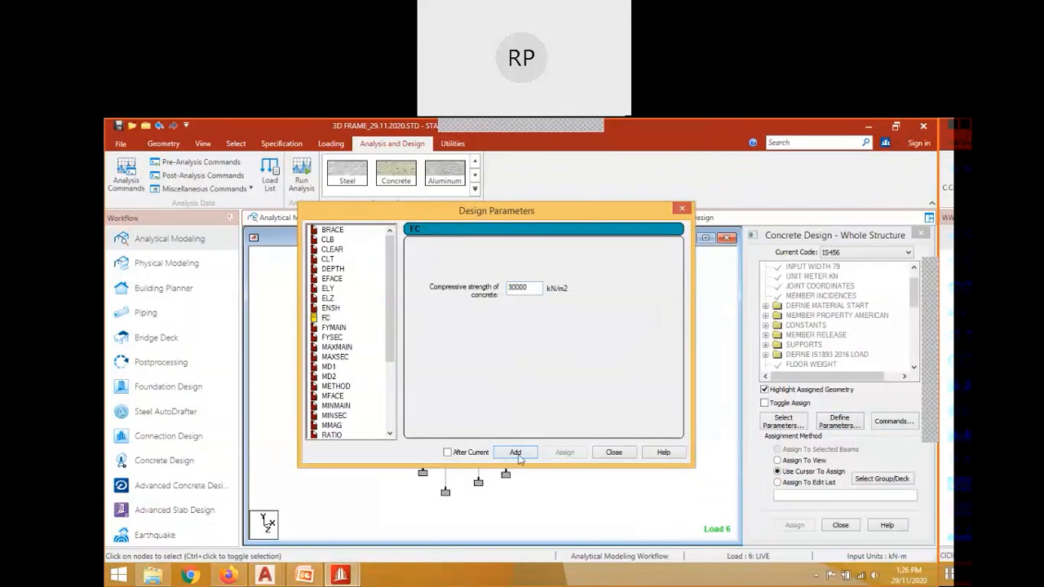
Define the yield strengths of main reinforcement (FYMAIN) and shear reinforcement (FYSEC) as 500000 kN/m2 each.
key(Down)
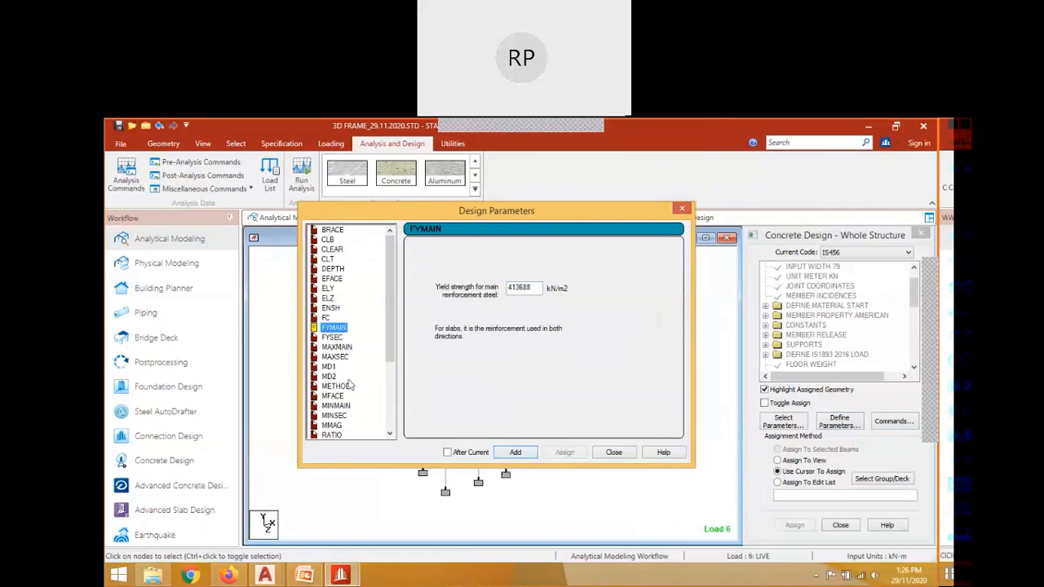
double_click(536, 287)
text(500000)
click(516, 448)
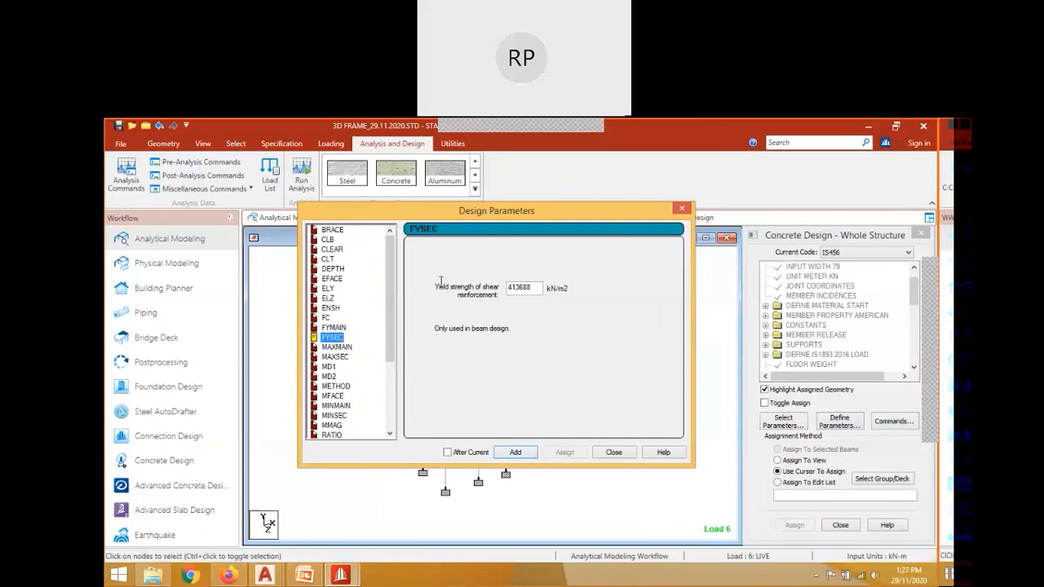
key(Tab)
text(500000)
Review the ULY and ULZ unsupported length factor parameters without adding them, and close the design parameter definitions.
scroll(397, 372, down, 4)
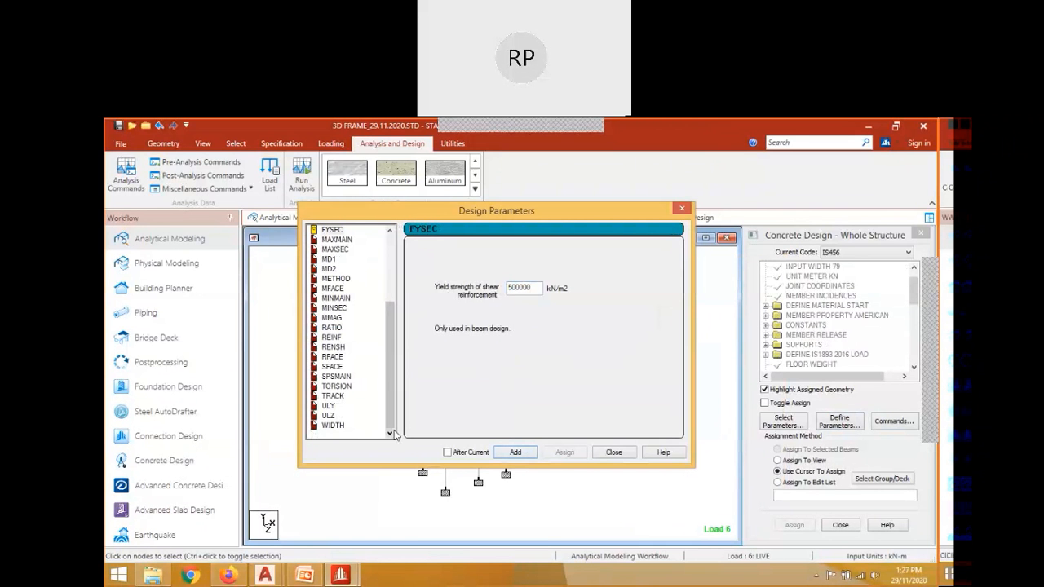
click(328, 405)
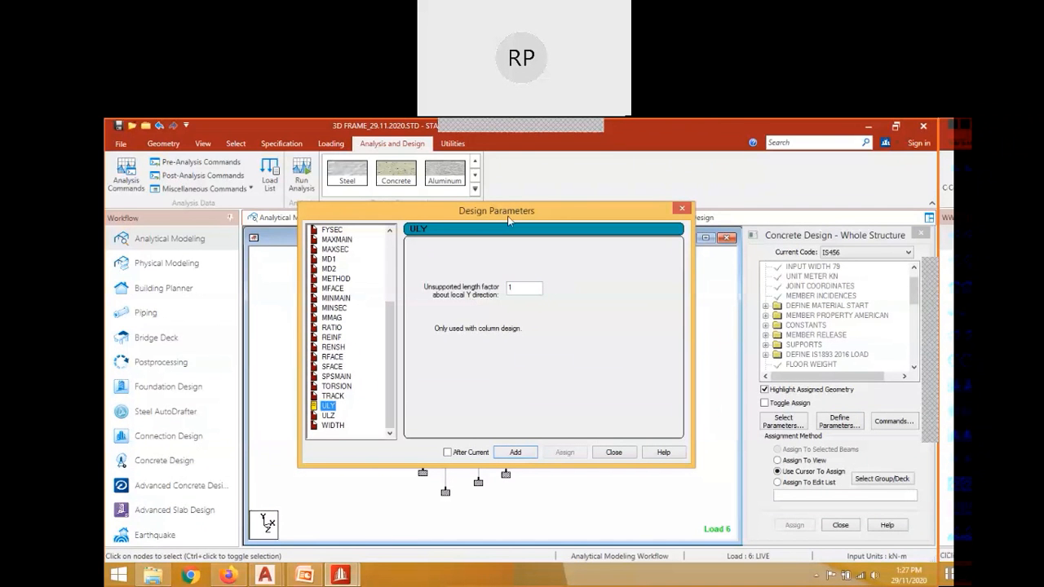
drag(508, 217, 787, 235)
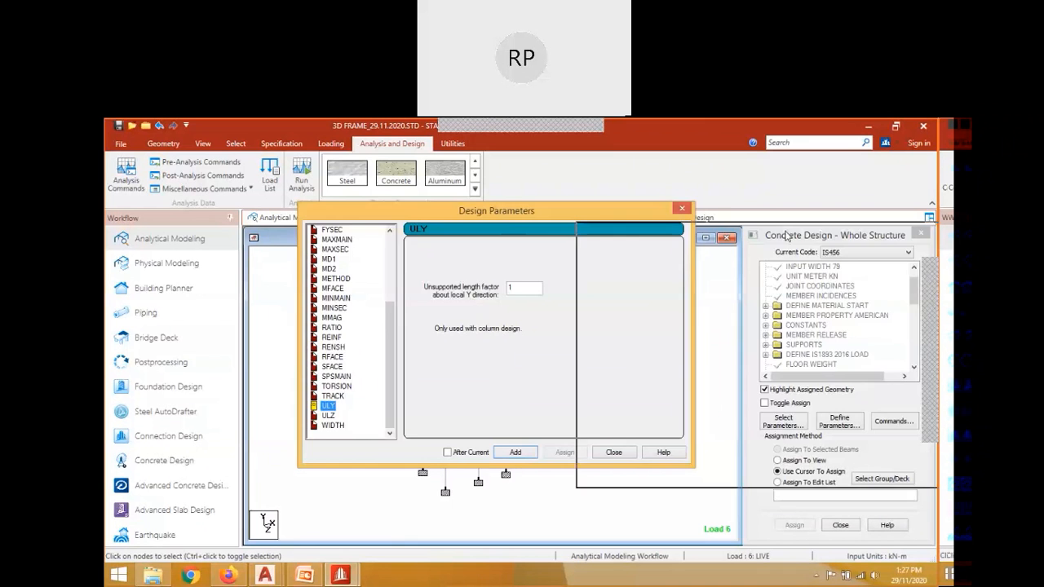
drag(787, 237, 828, 242)
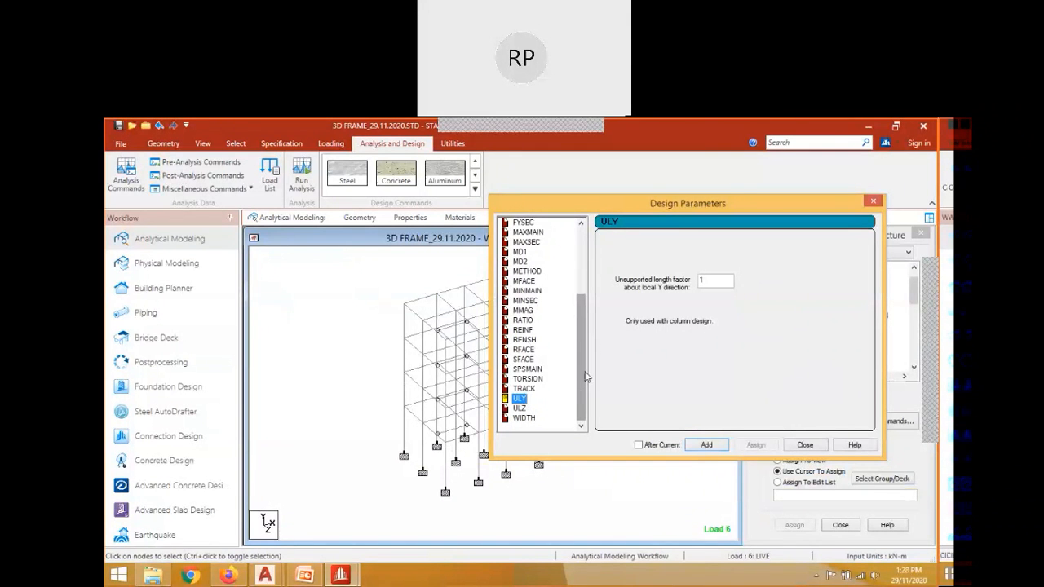
click(519, 408)
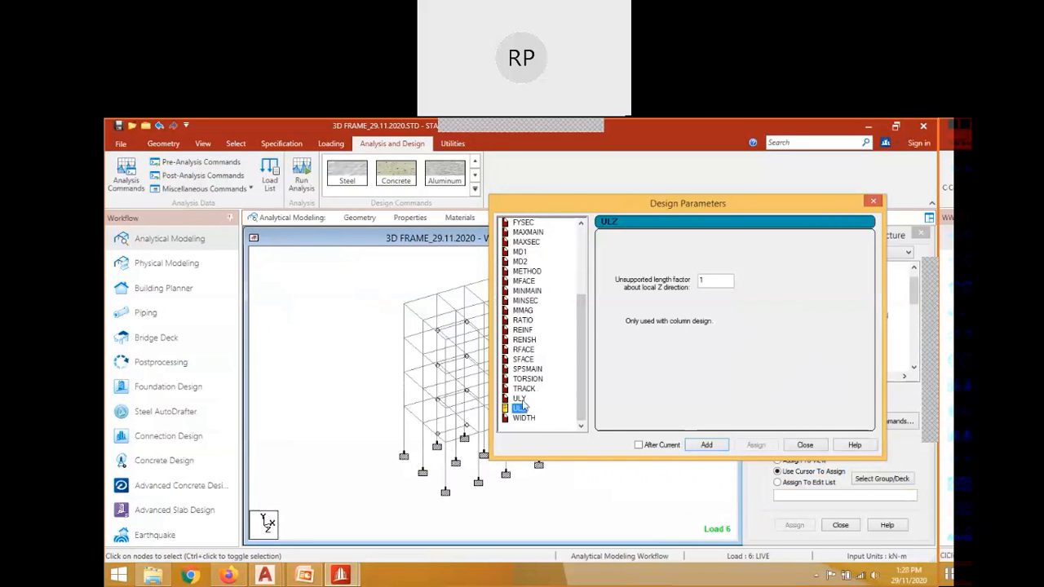
drag(573, 387, 573, 322)
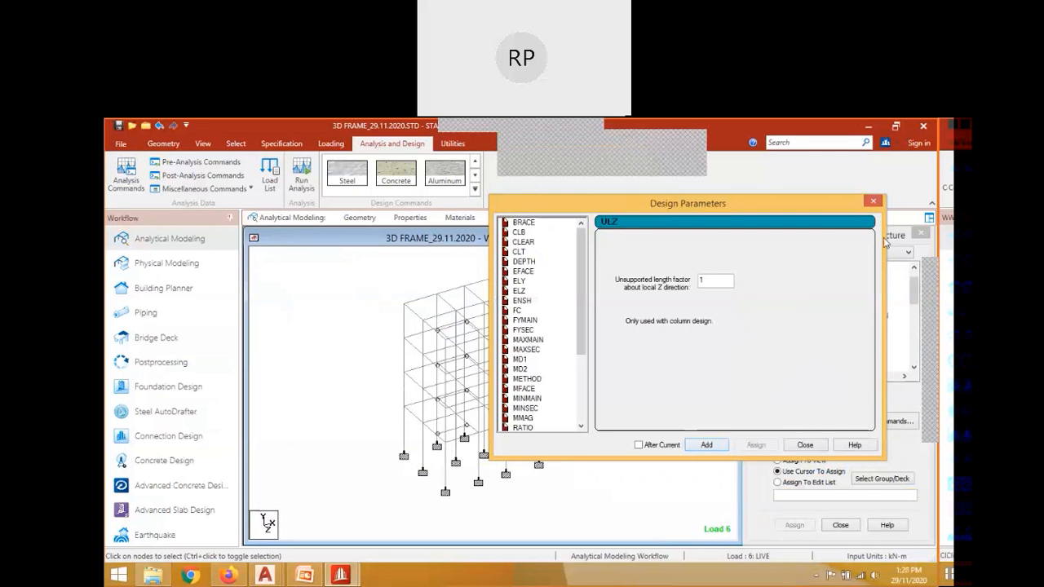
click(873, 201)
Assign the FC 30000 and FYMAIN 500000 concrete design parameters to the whole view.
drag(913, 300, 914, 362)
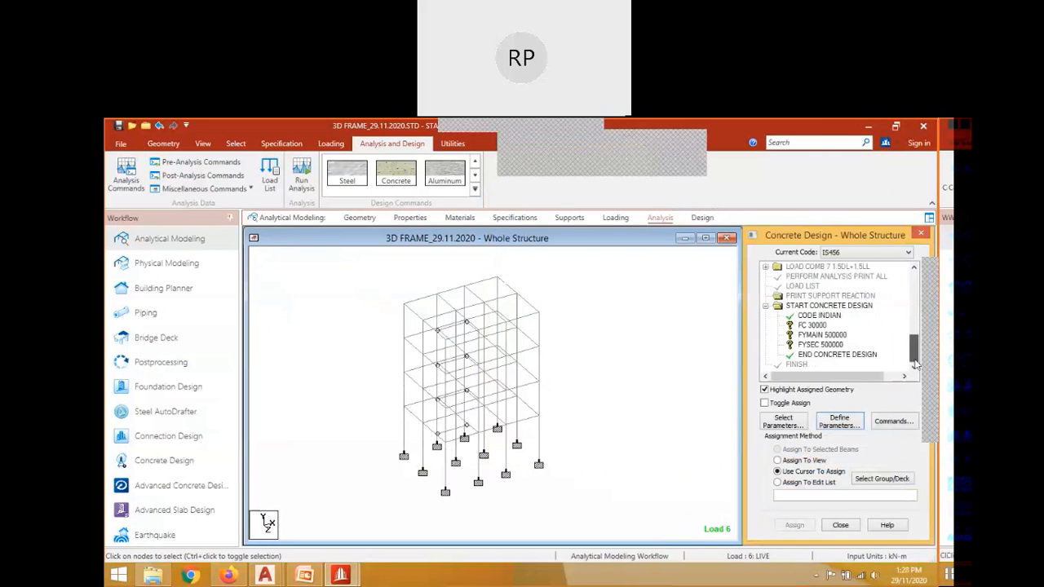
click(809, 326)
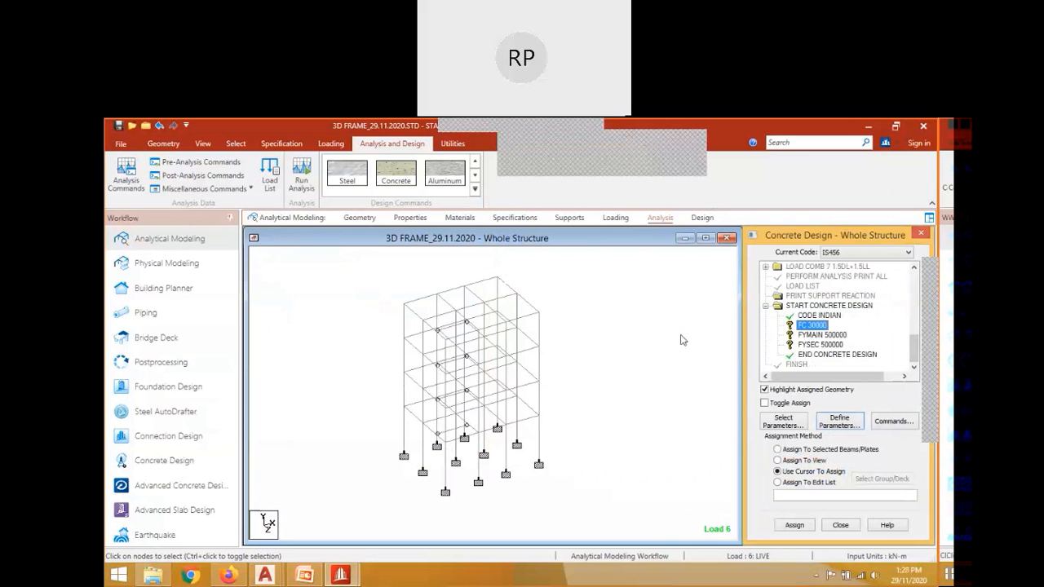
click(815, 461)
click(794, 525)
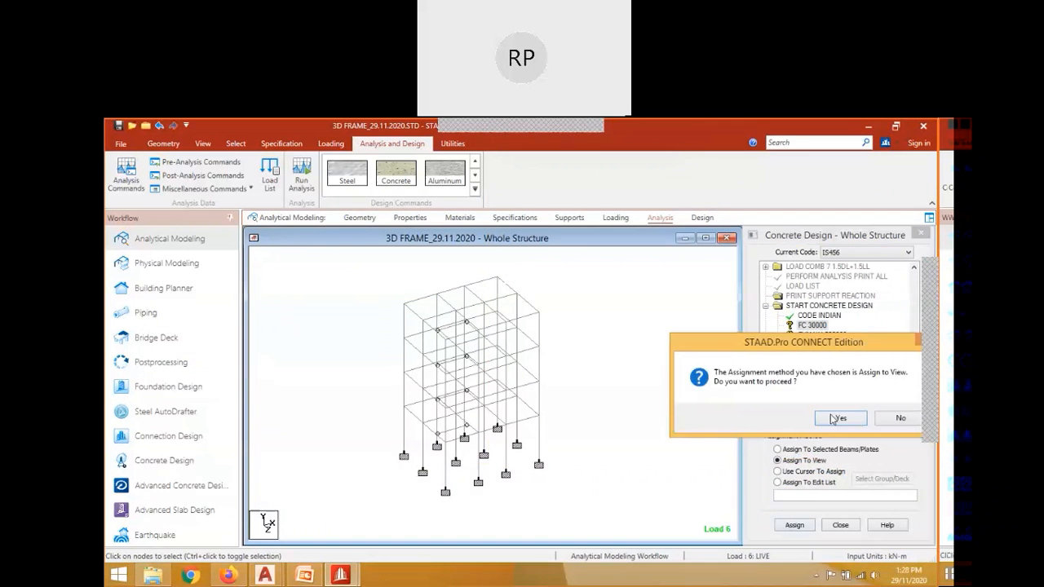
click(833, 419)
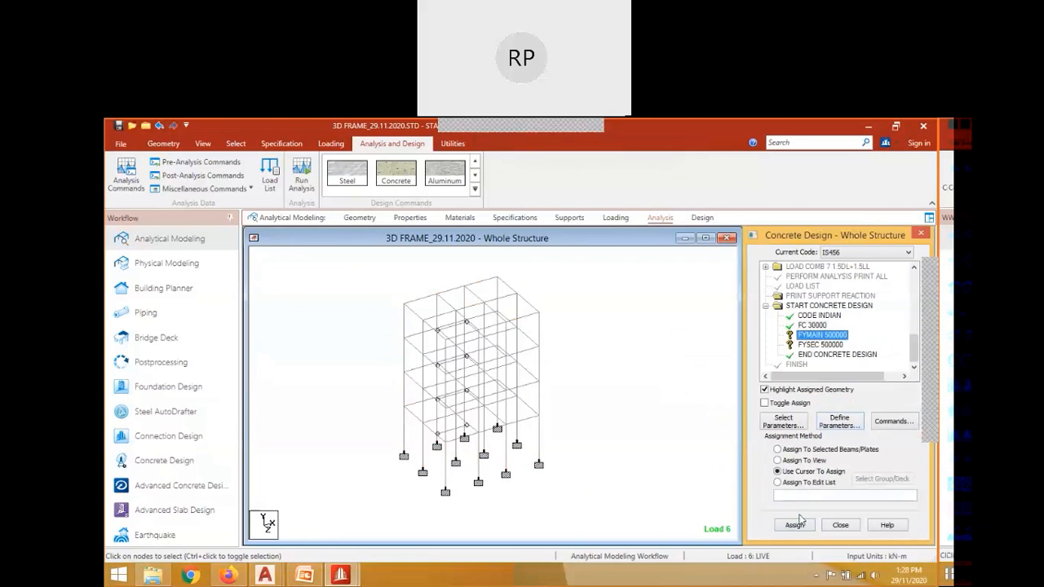
click(804, 461)
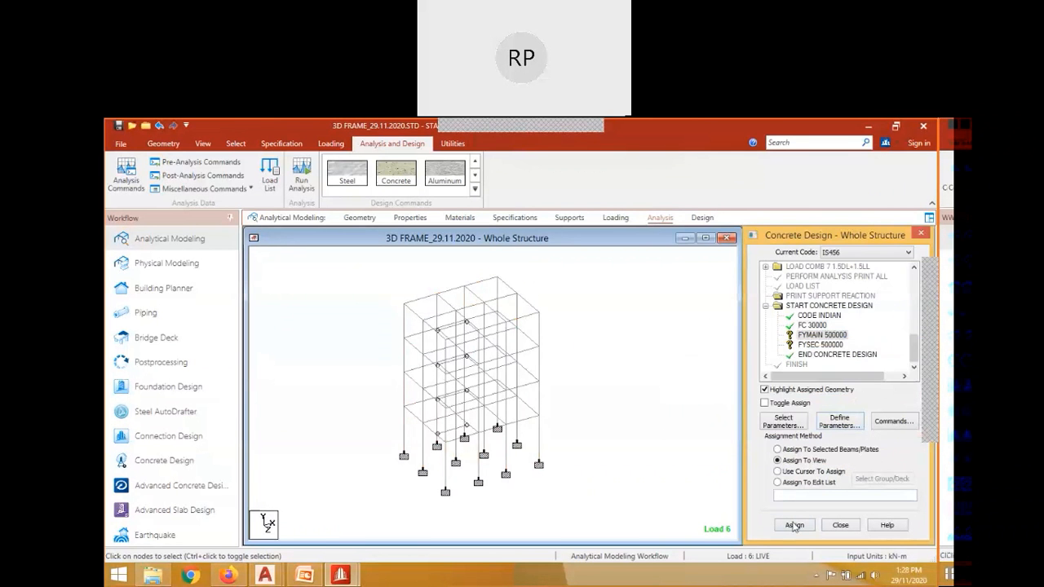
click(794, 525)
click(831, 417)
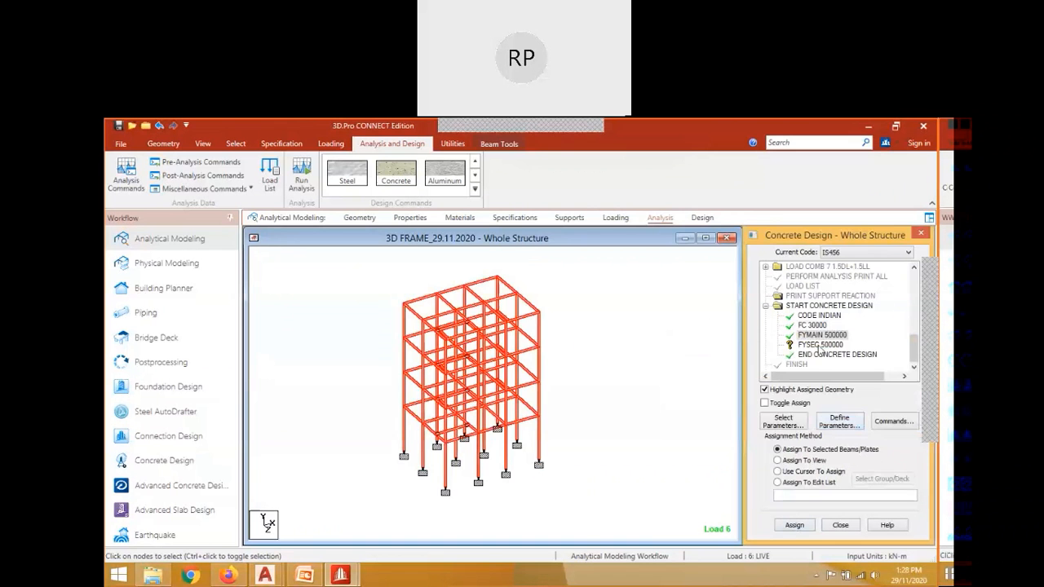
Assign the FYSEC 500000 parameter to the whole view and close the concrete design setup.
click(819, 345)
click(806, 461)
click(795, 525)
click(841, 419)
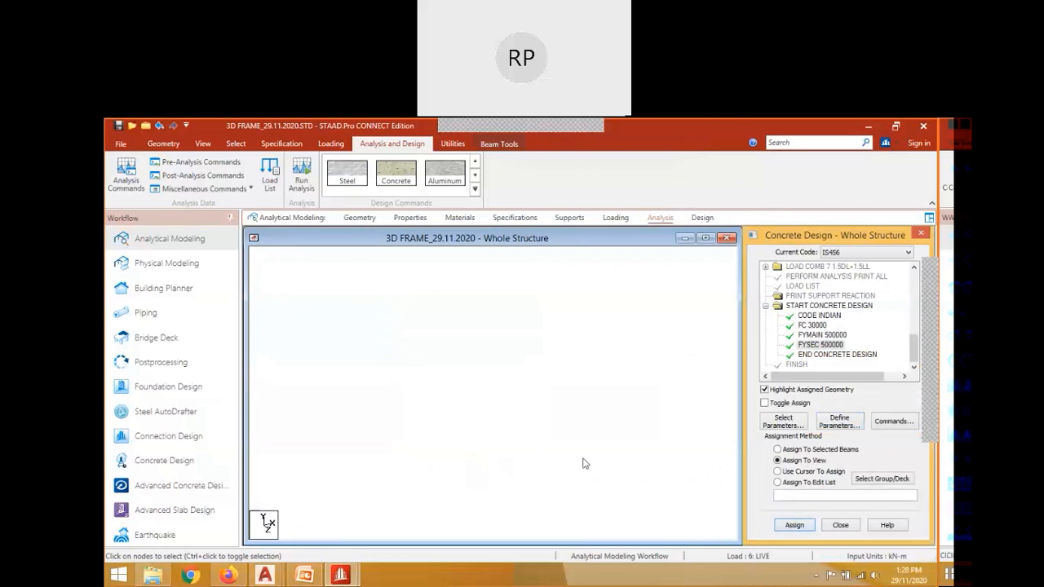
click(922, 234)
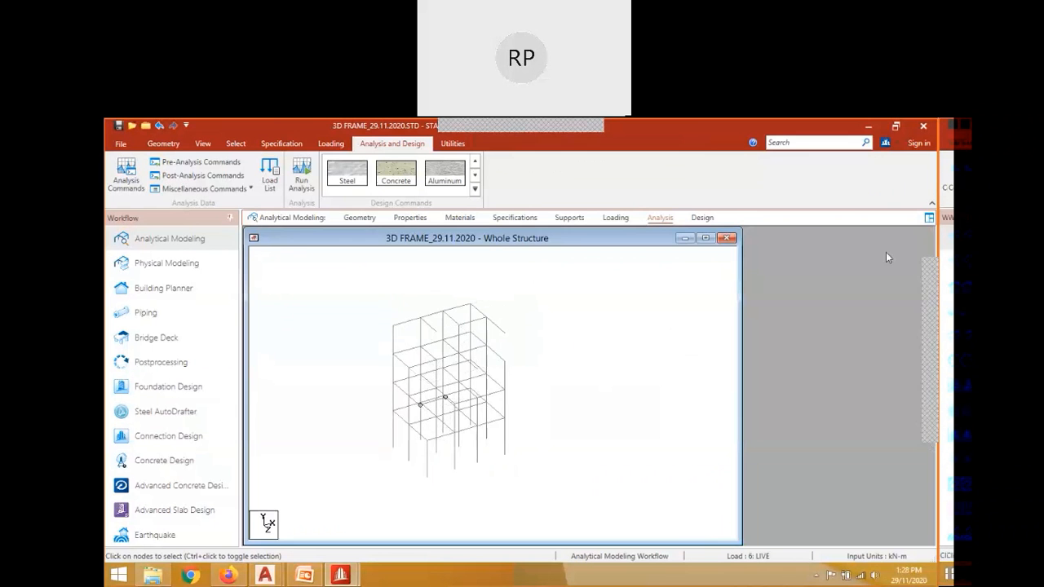
Save the modified structure, run the analysis and finish with the option to view the output file.
click(301, 180)
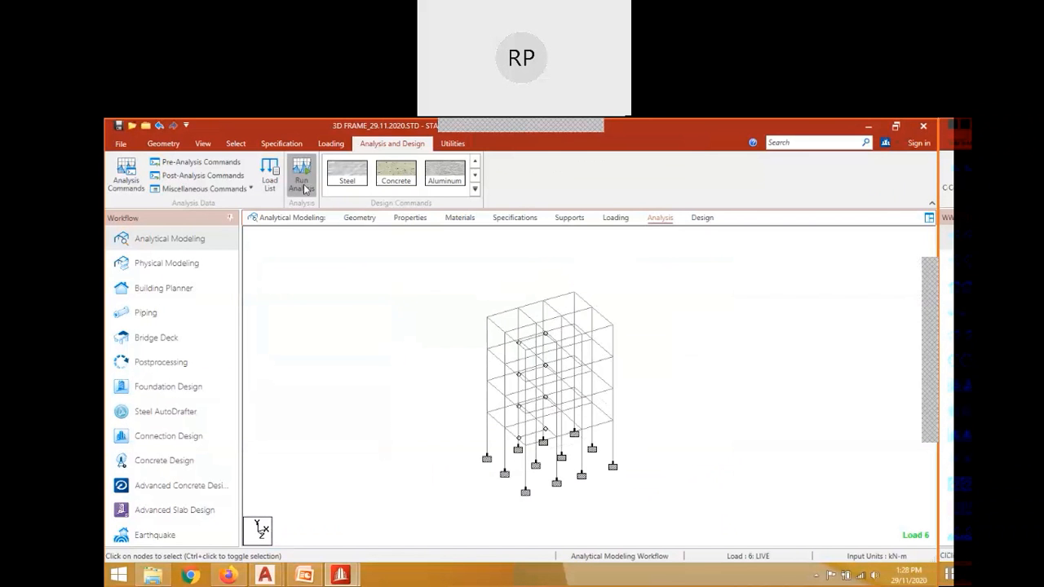
click(514, 406)
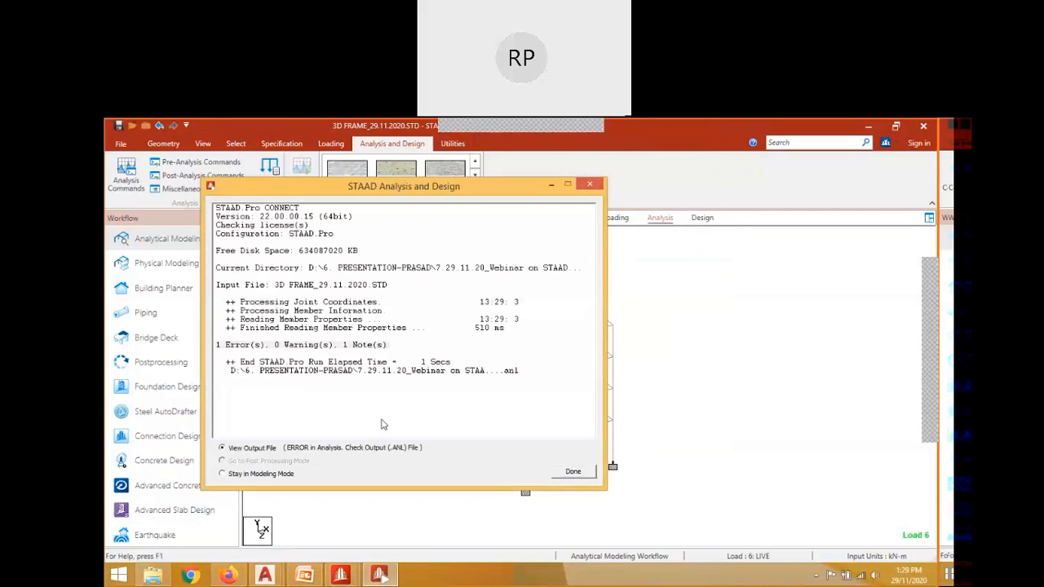
click(378, 346)
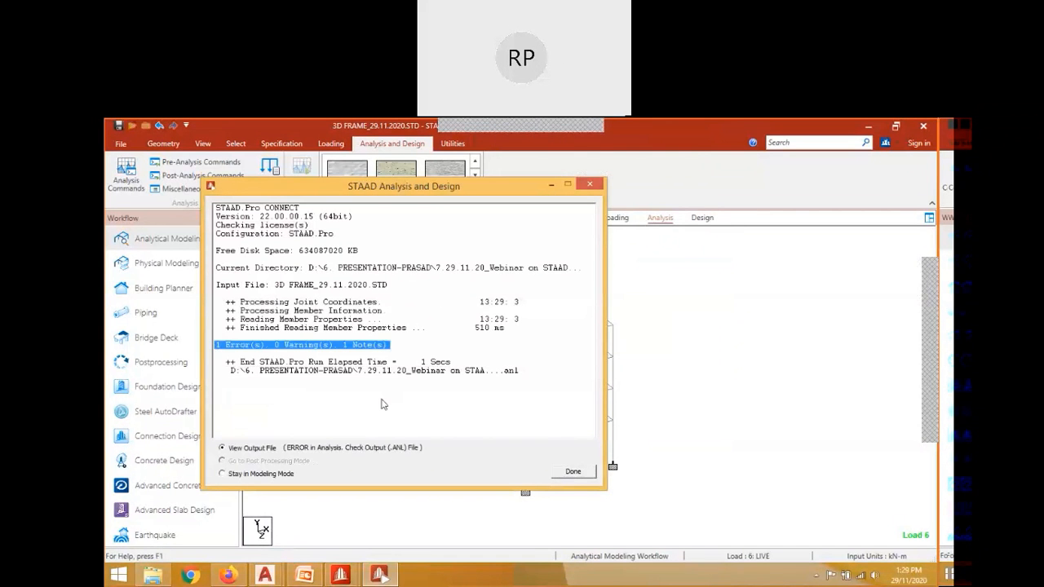
click(573, 472)
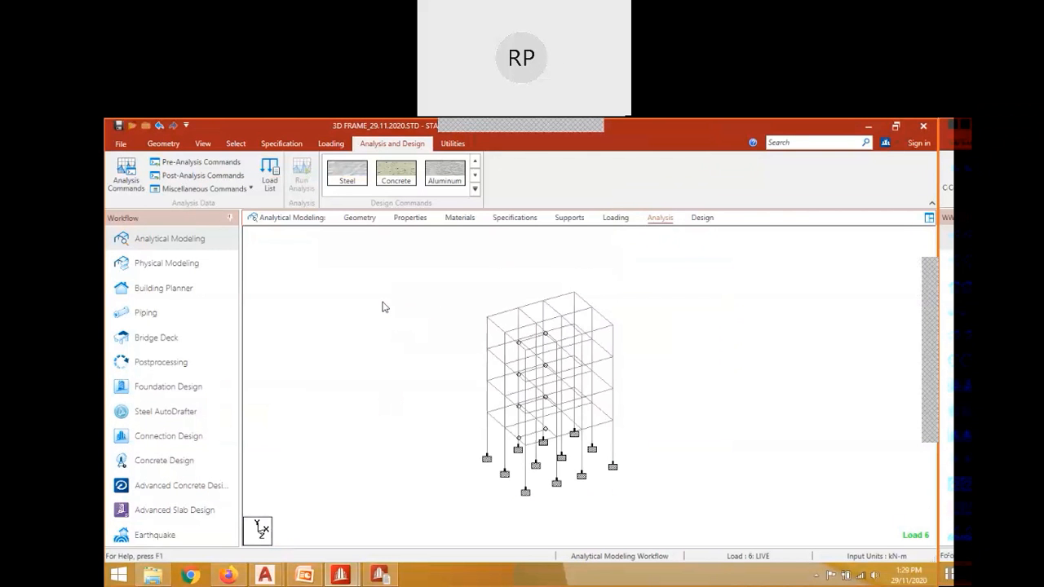
Locate the reported error's line in the analysis output file and close the output viewer.
click(381, 576)
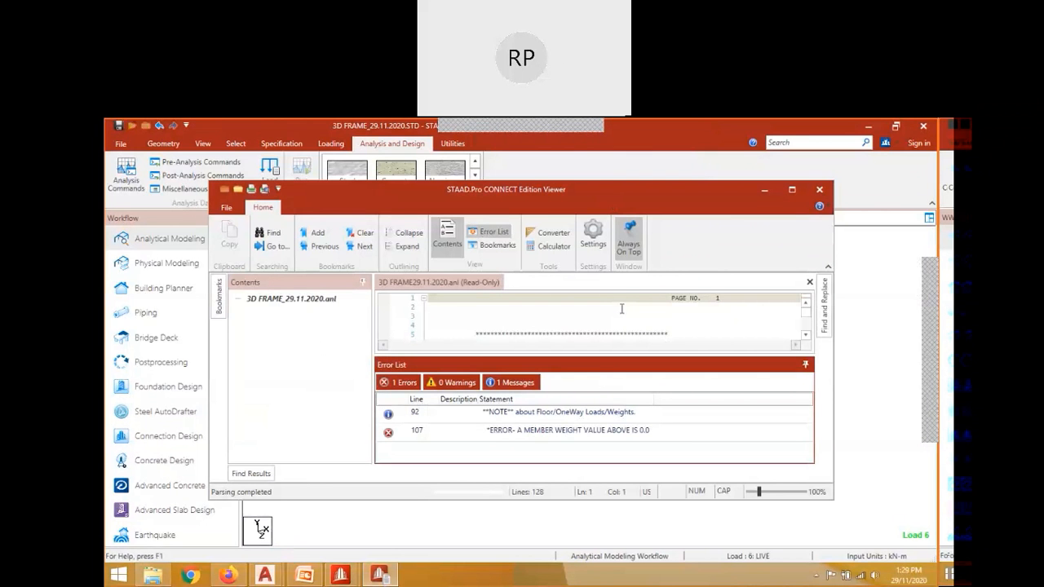
double_click(526, 432)
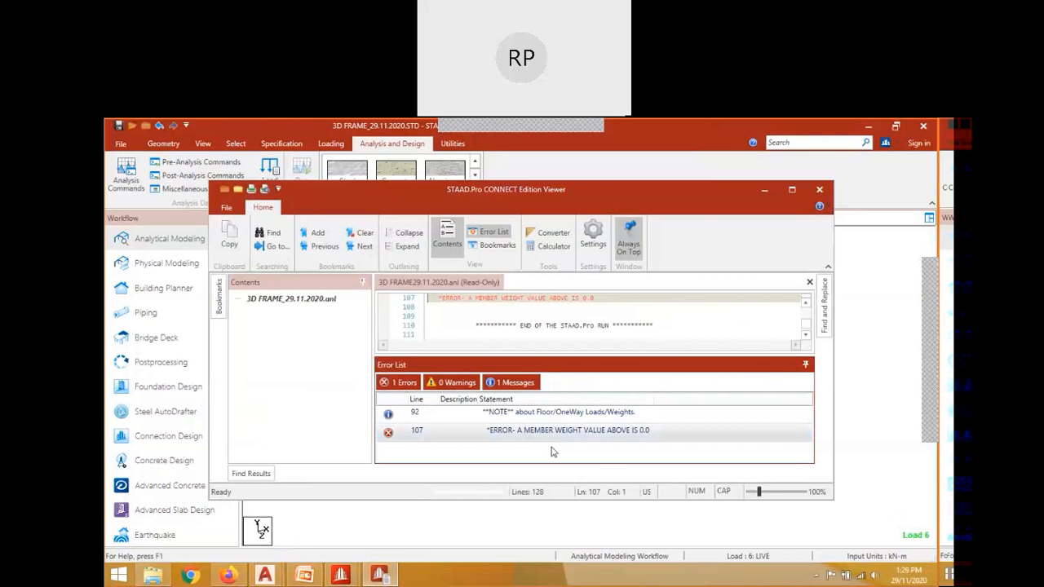
click(820, 191)
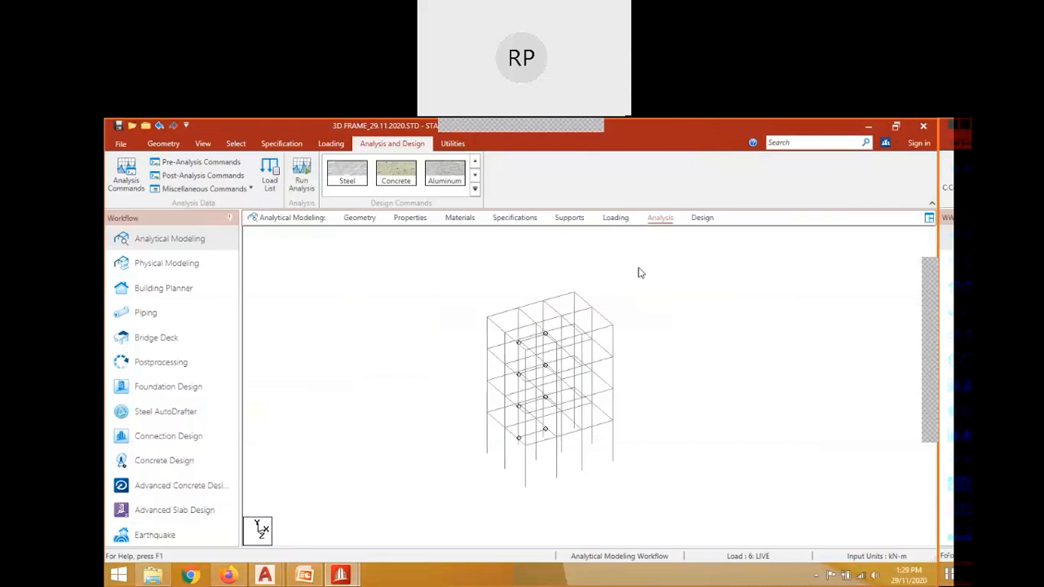
Delete the member weight item from the IS 1893 - 2016 seismic definition and maximize the structure view.
click(615, 217)
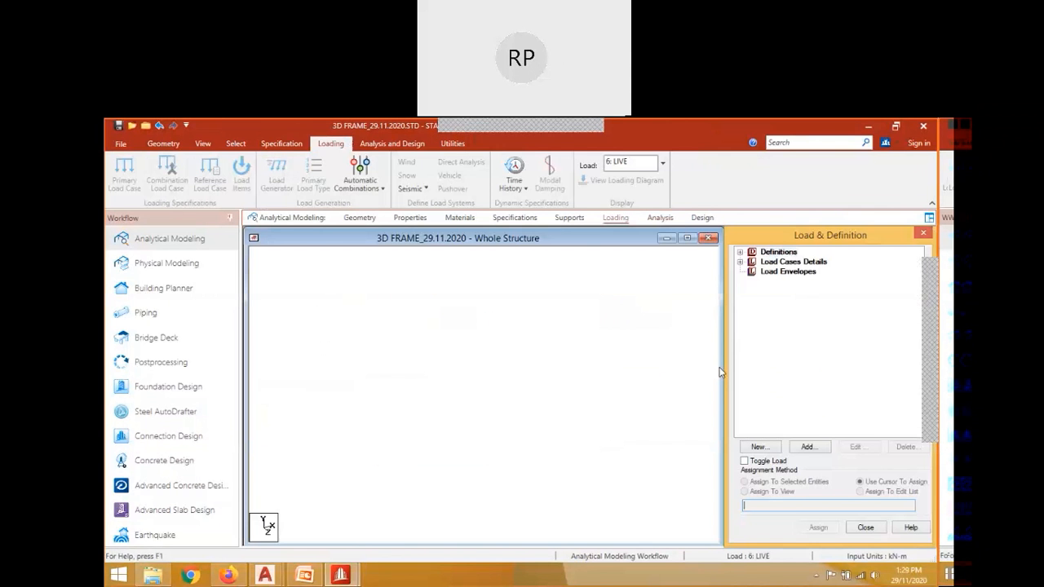
click(741, 262)
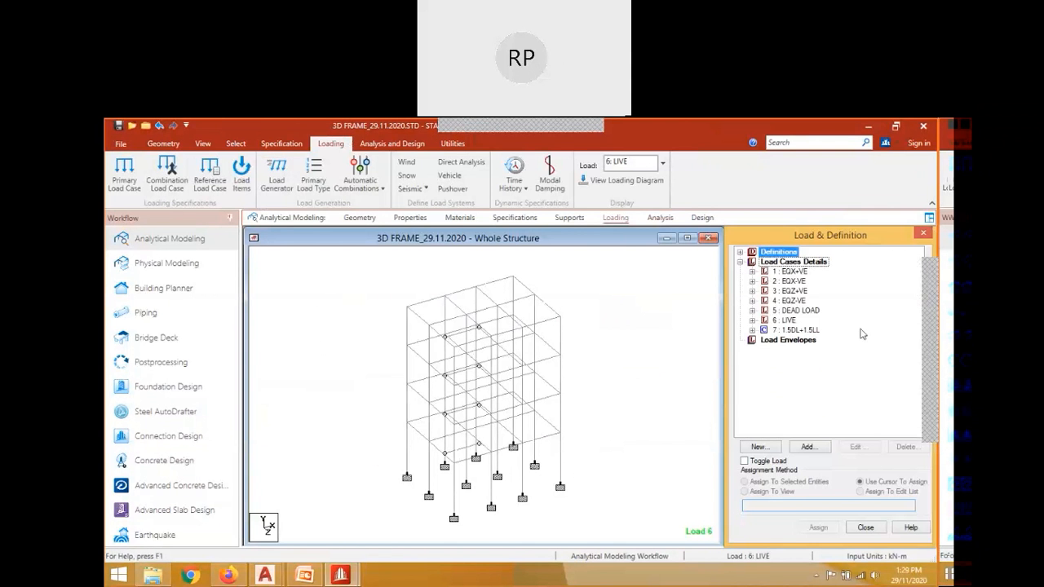
click(740, 253)
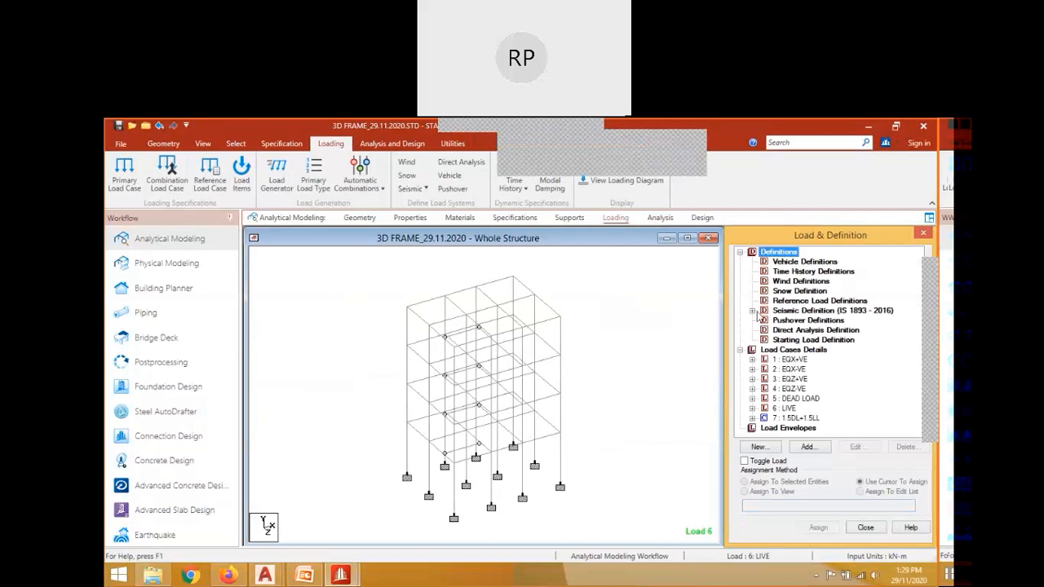
click(753, 311)
double_click(813, 321)
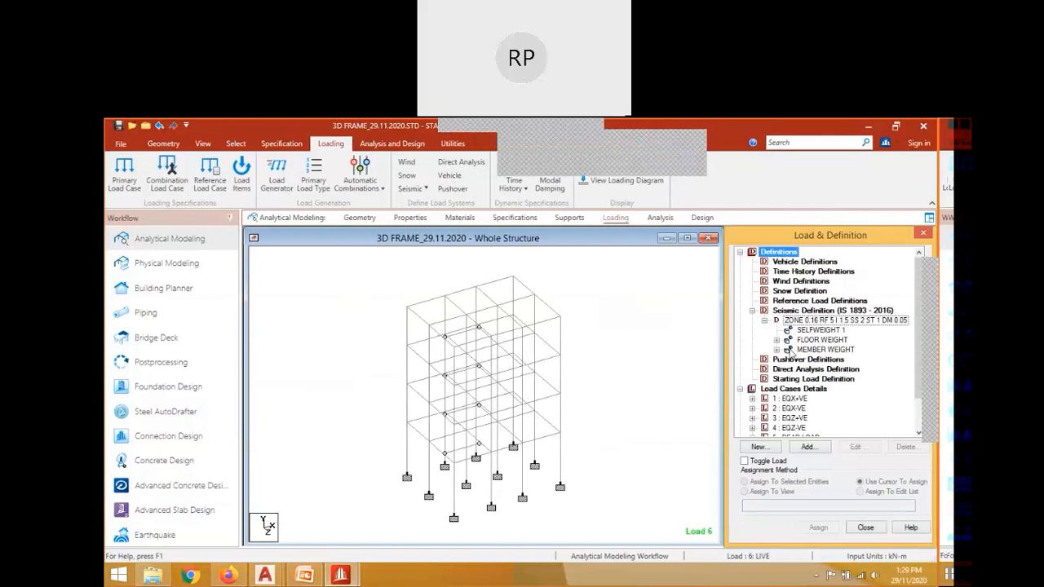
click(819, 349)
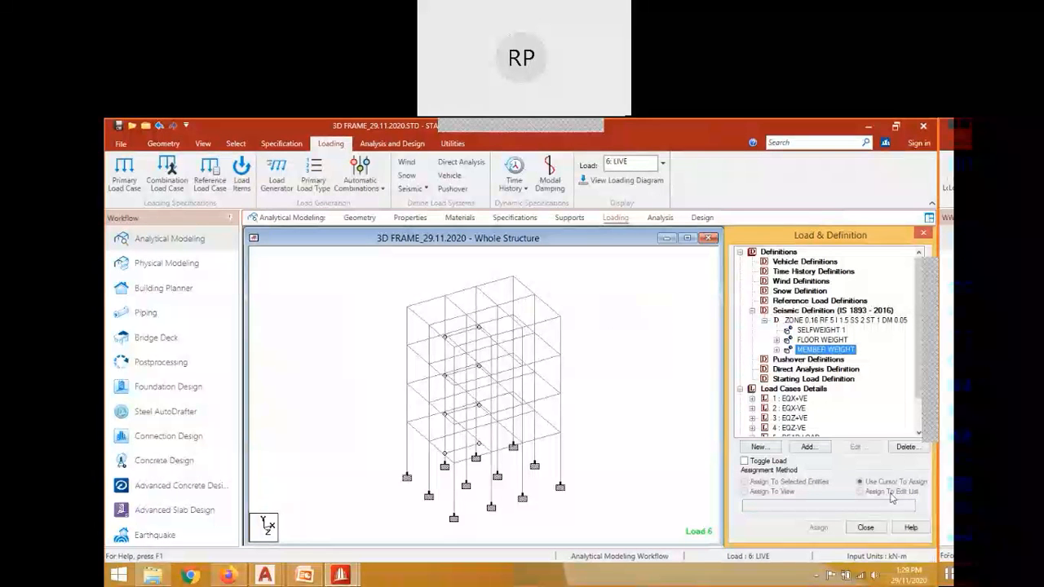
key(Delete)
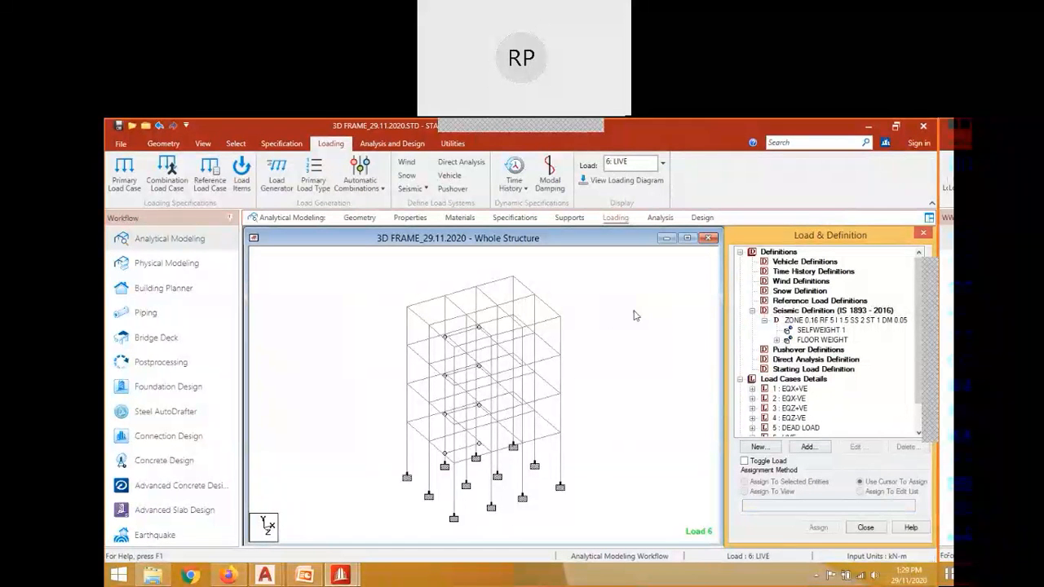
click(687, 241)
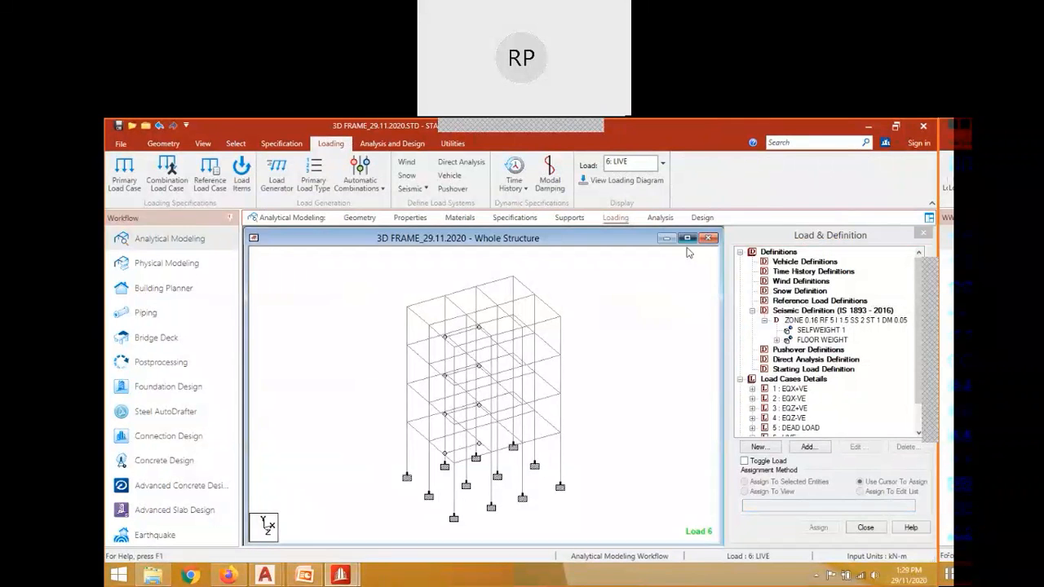
click(687, 239)
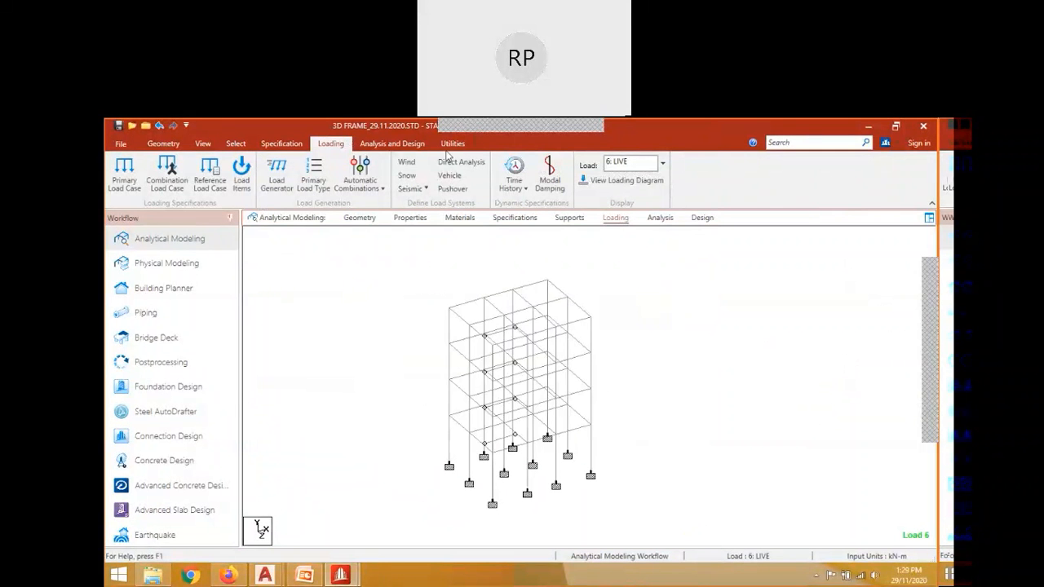
Save the modified structure, rerun the analysis and stay in modeling mode when it finishes.
click(392, 144)
click(302, 174)
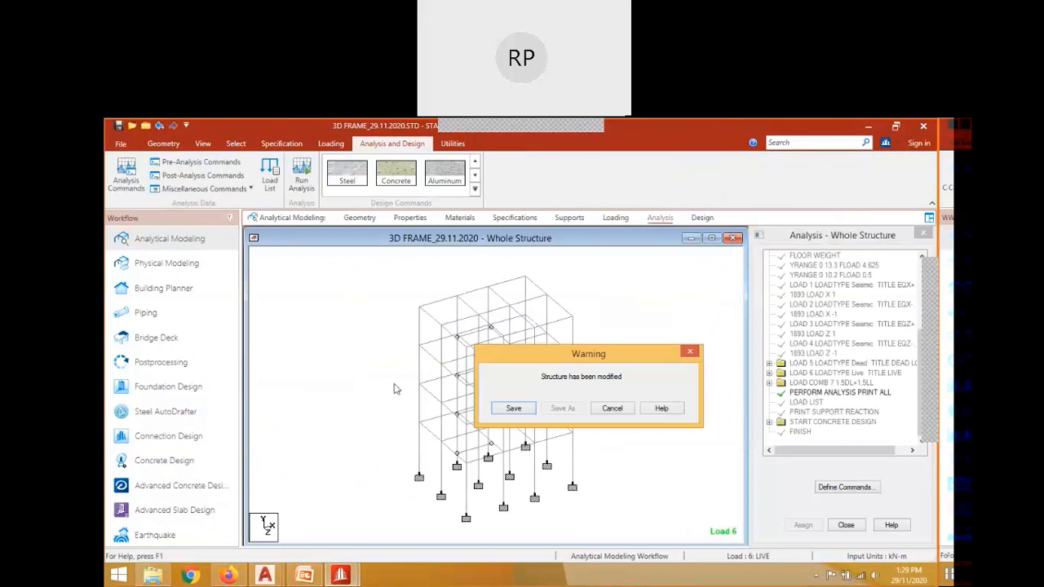
key(Return)
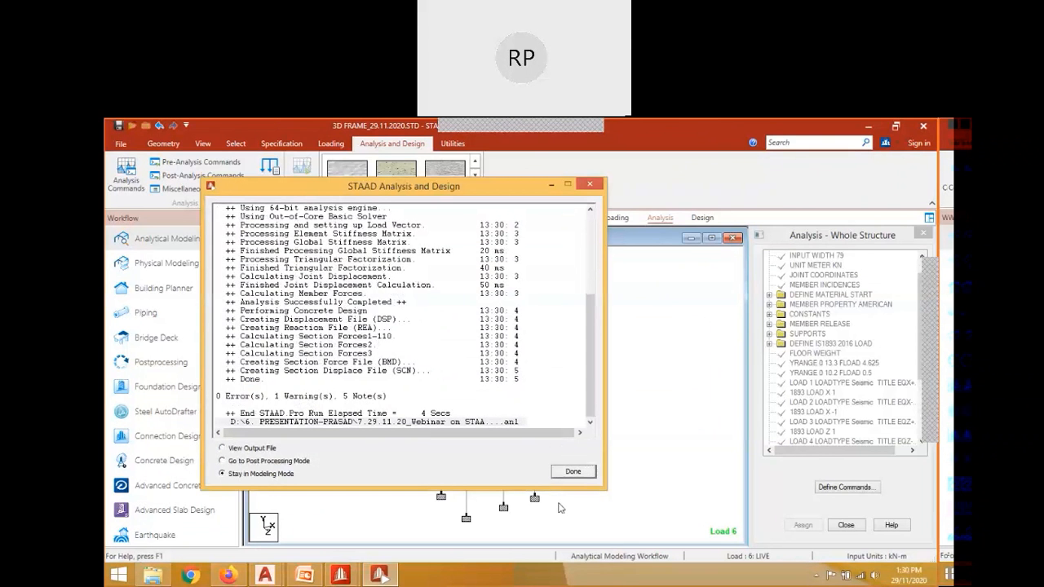
click(574, 471)
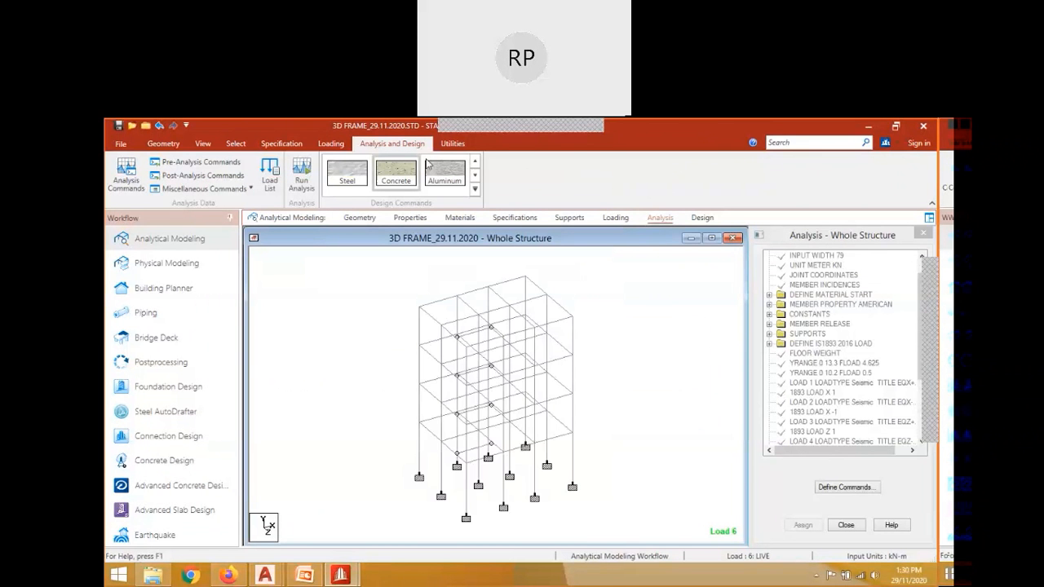
Open the analysis output file and review the warnings and notes in its error list.
click(452, 143)
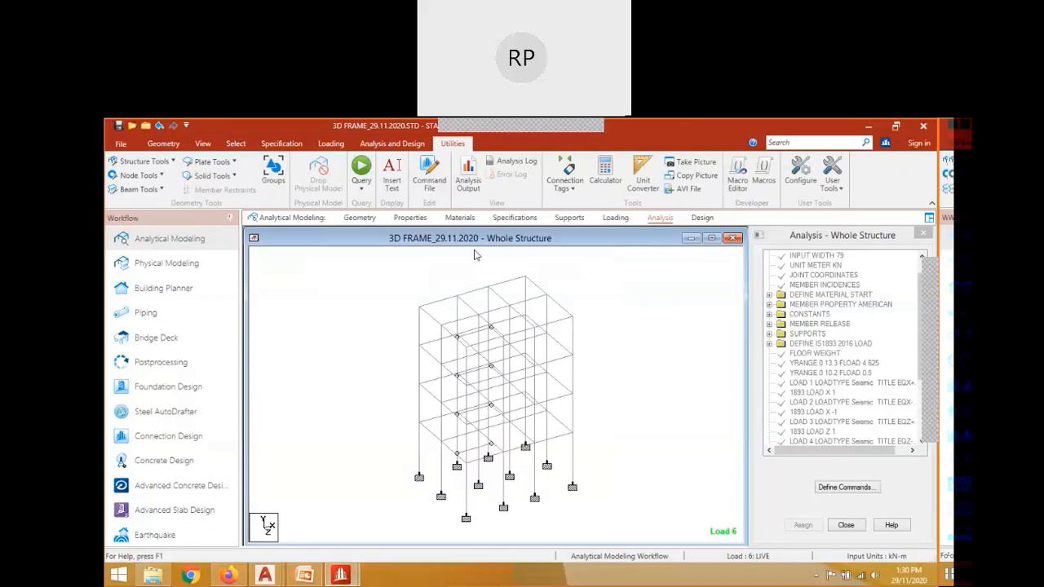
click(460, 185)
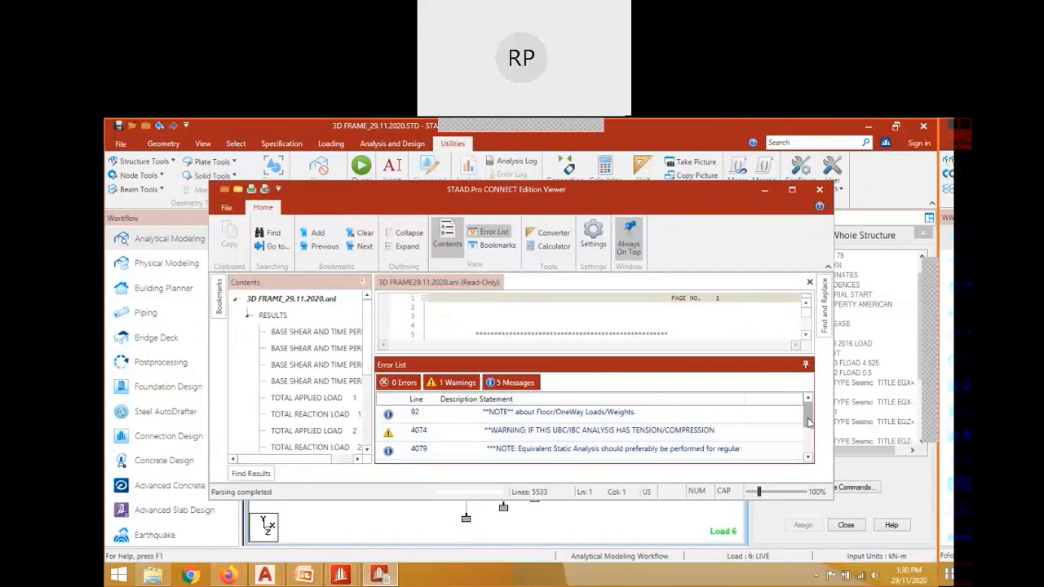
drag(808, 421, 810, 441)
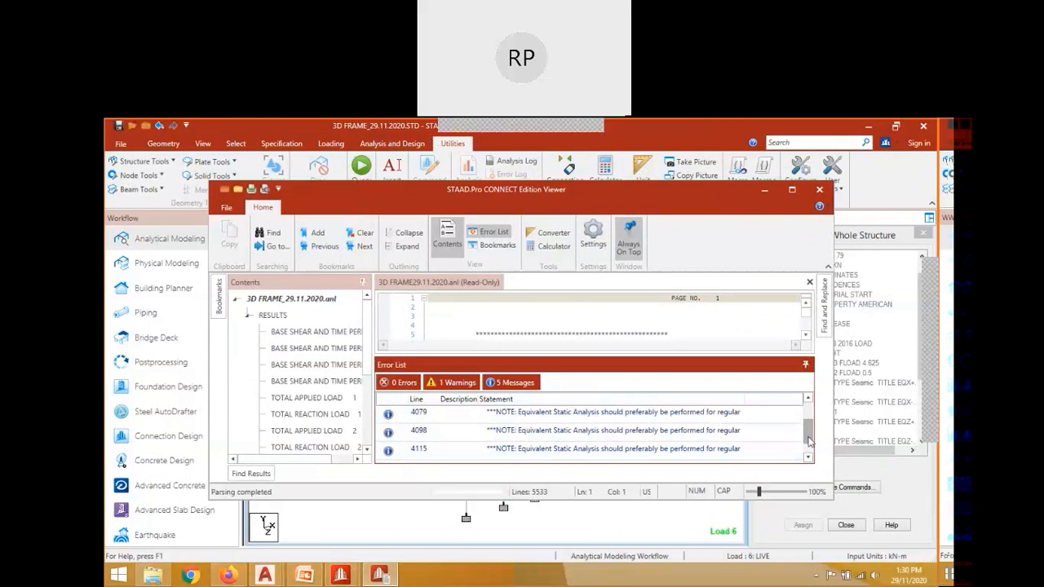
Close the analysis output viewer and switch to the Postprocessing workflow, accepting the results setup.
click(820, 191)
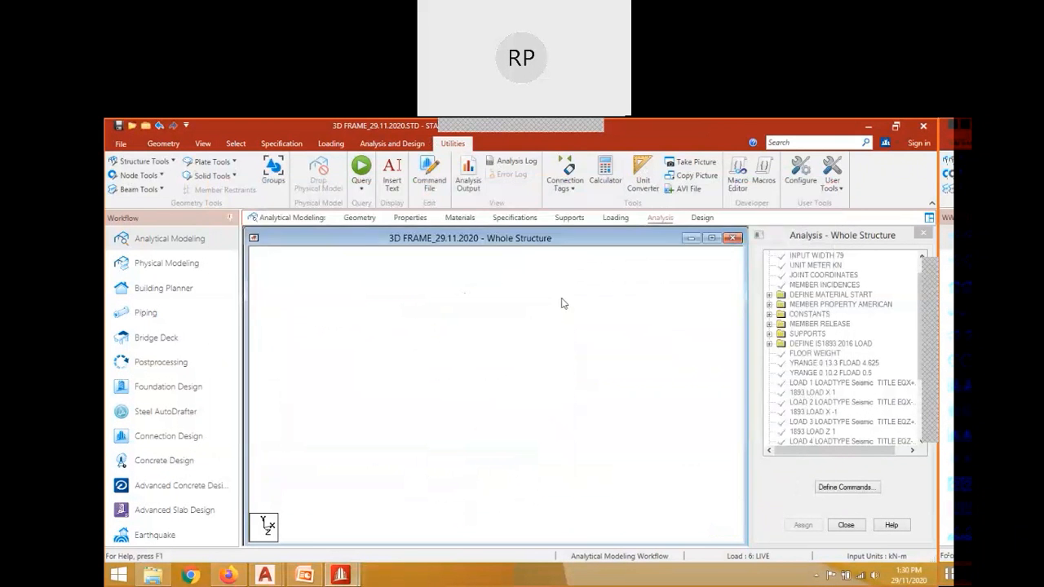
scroll(539, 300, down, 1)
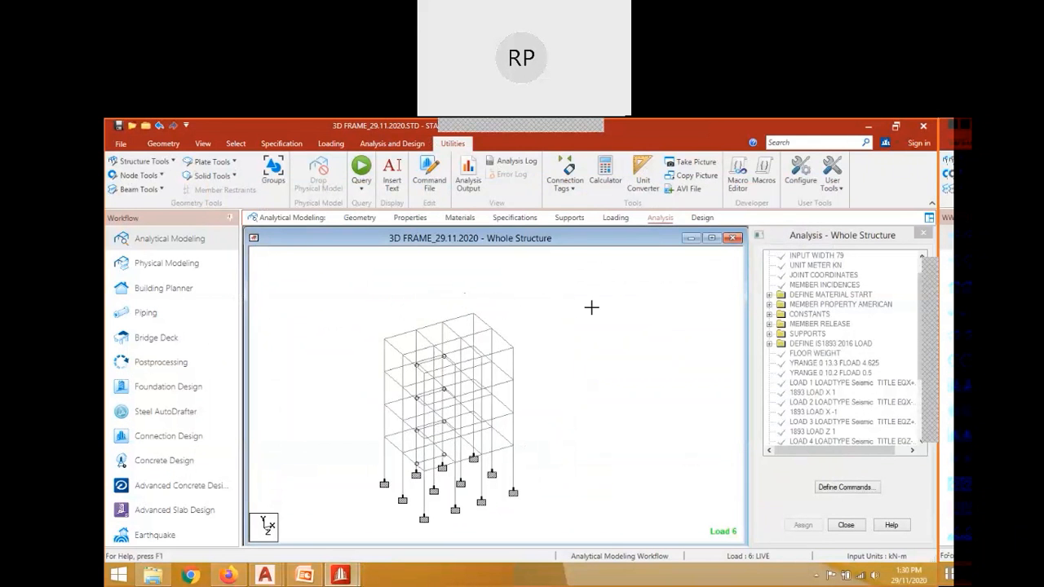
scroll(459, 321, down, 1)
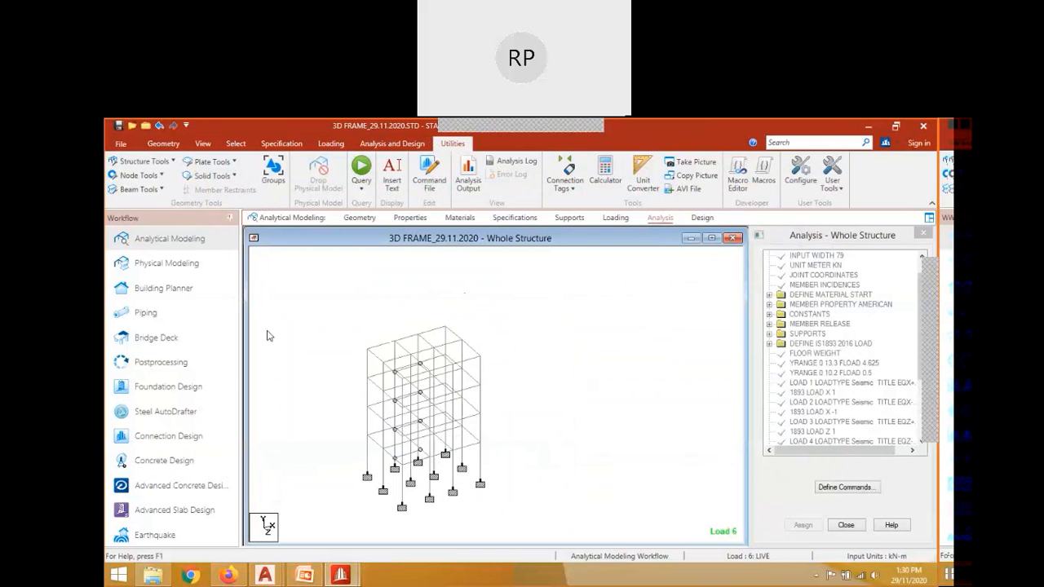
click(147, 363)
click(538, 435)
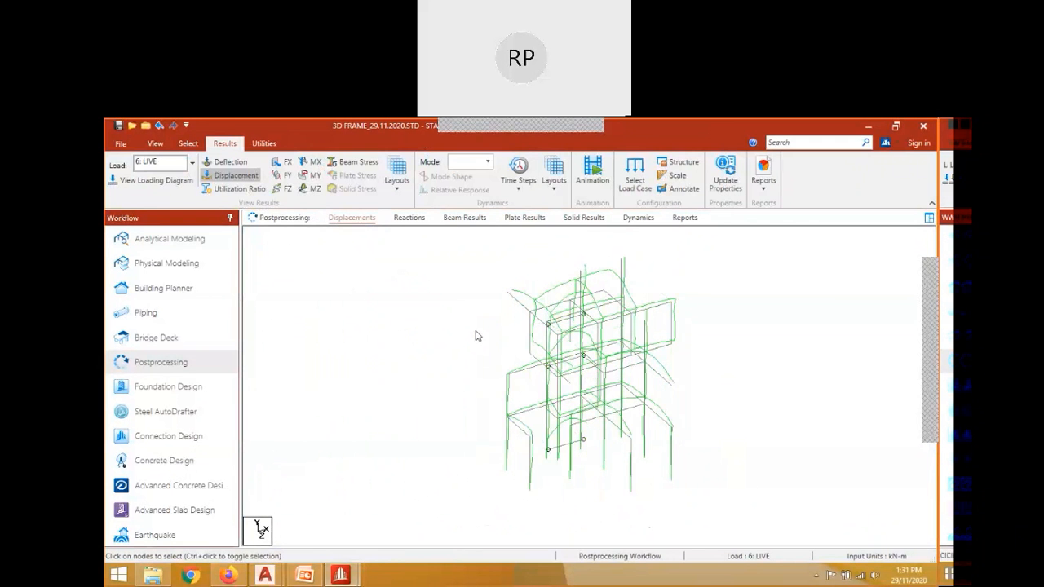
Show the frame's displaced shape for load case 5: DEAD LOAD.
click(236, 178)
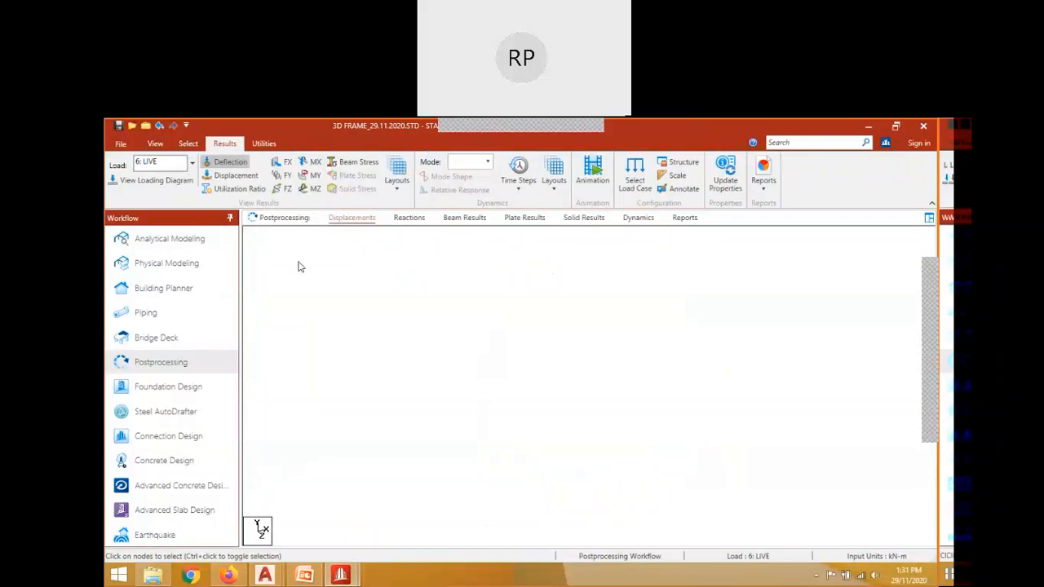
click(191, 164)
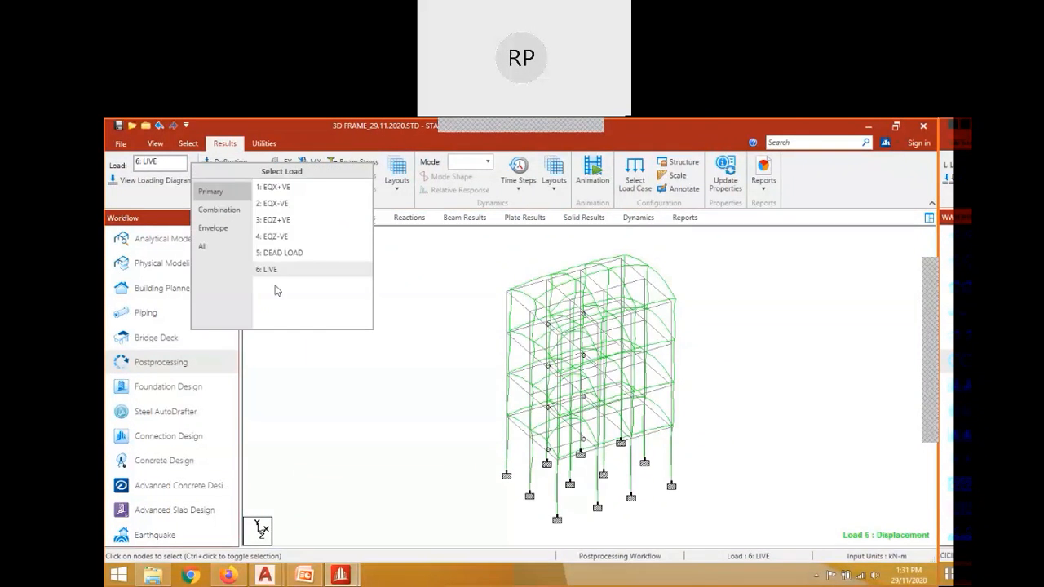
click(281, 254)
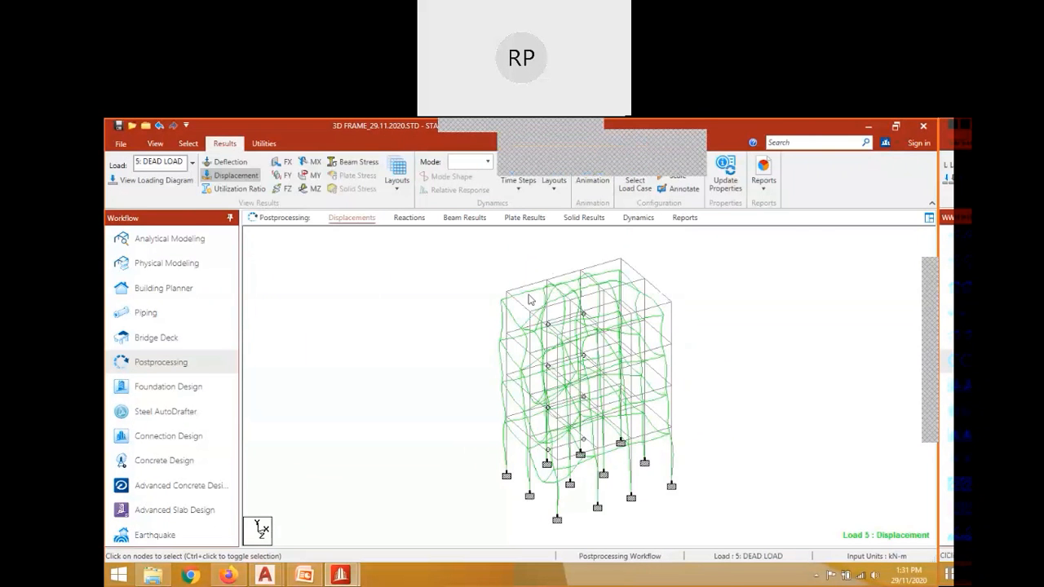
Check the dead load's loading diagram, hide it, and replace the displaced shape with the MZ bending moment diagram.
click(159, 180)
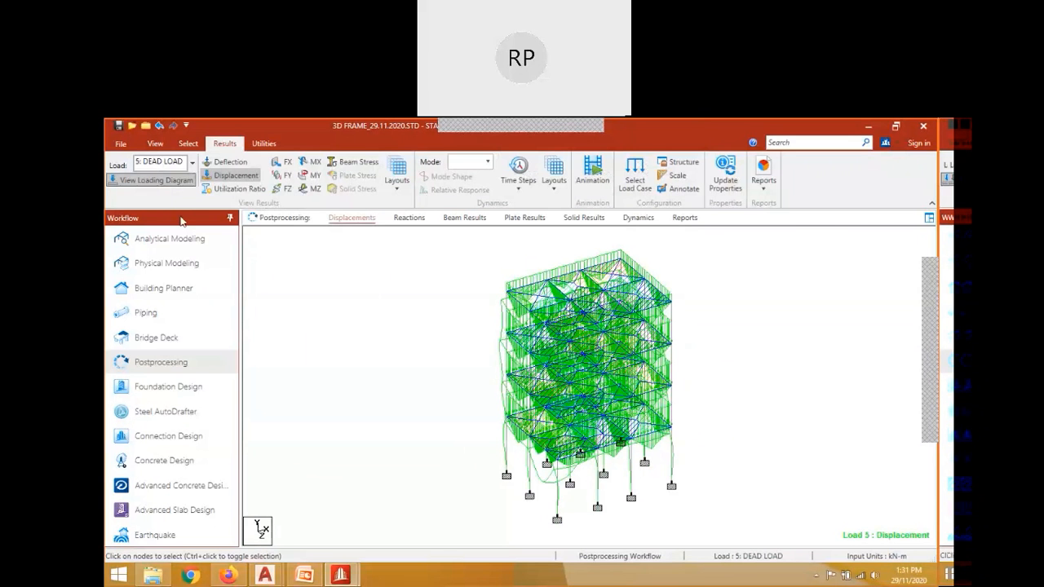
click(175, 181)
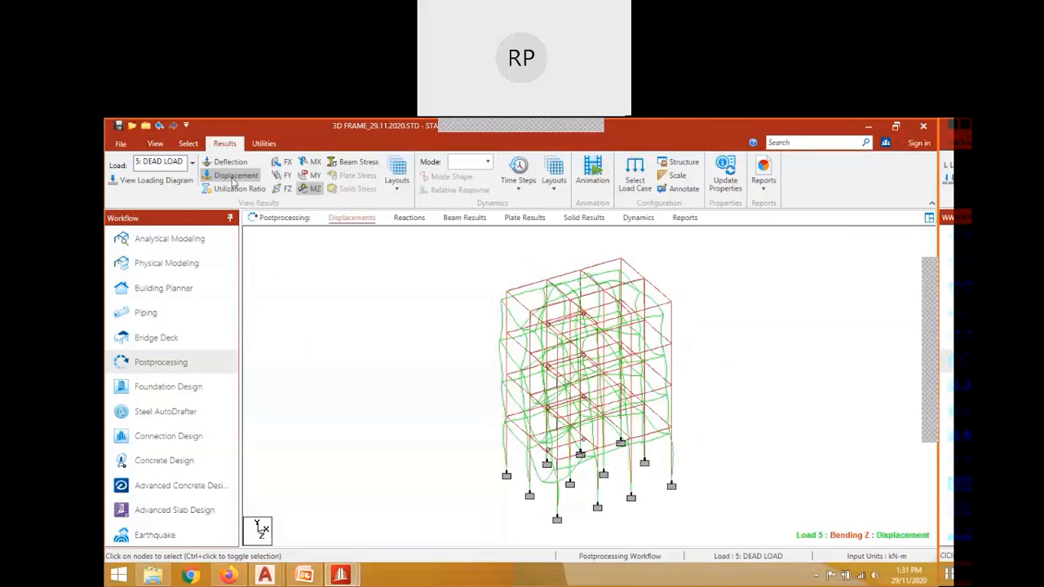
click(233, 177)
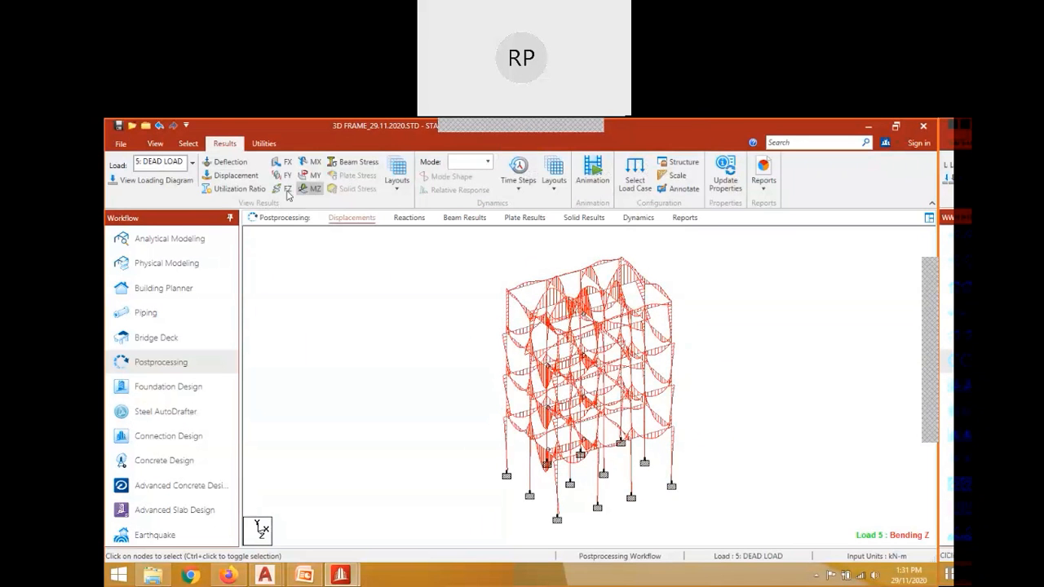
Try to generate a Section Forces report for the frame's beams.
click(765, 187)
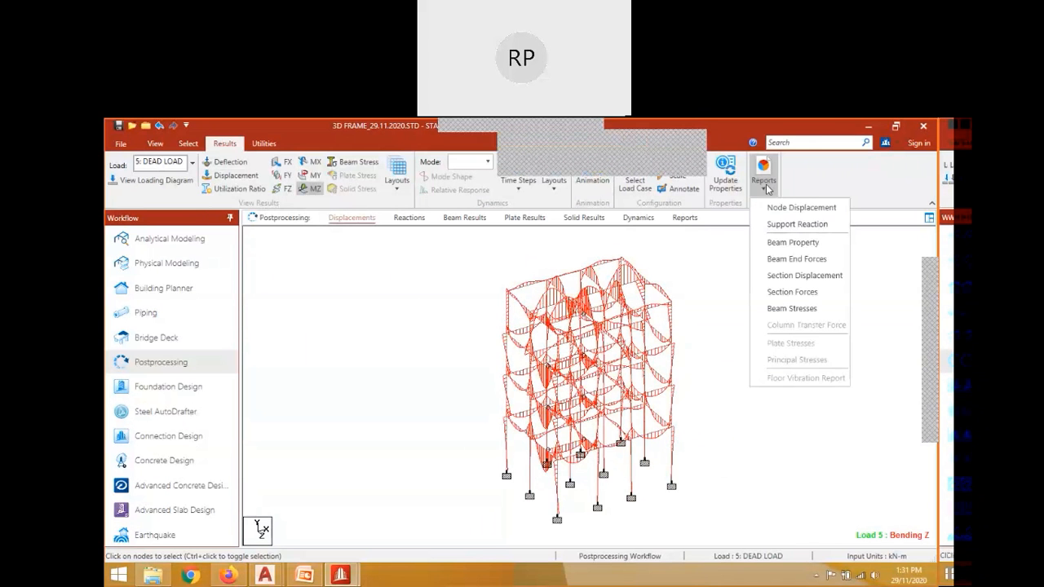
click(791, 291)
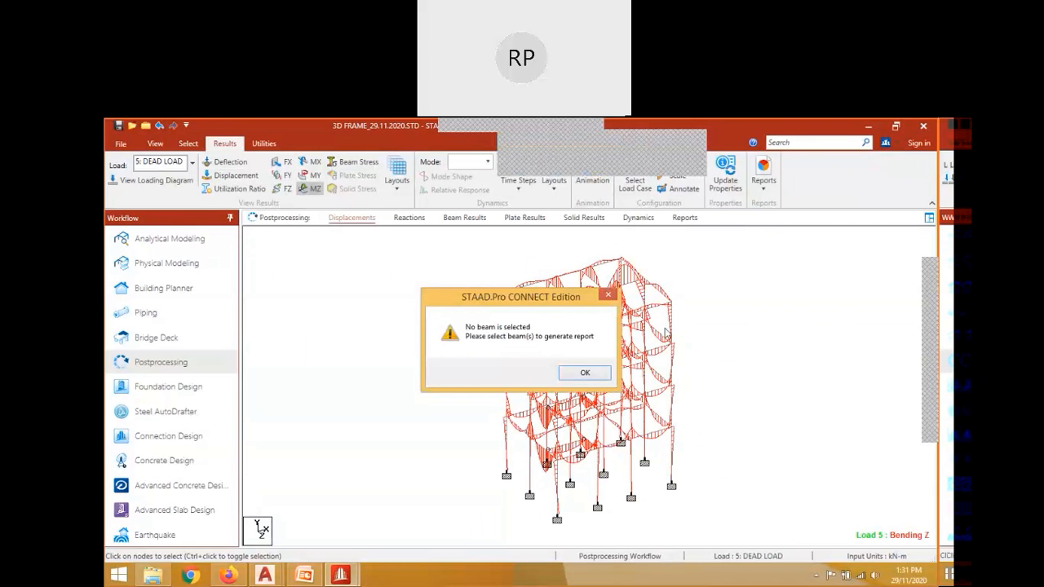